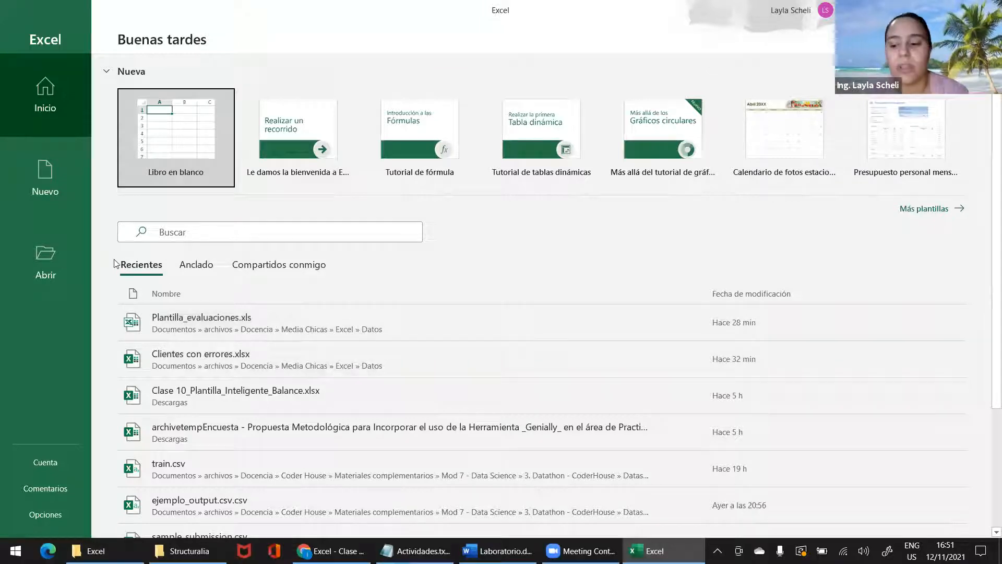
Create a new blank workbook.
scroll(187, 446, "down", 2)
scroll(189, 438, "up", 2)
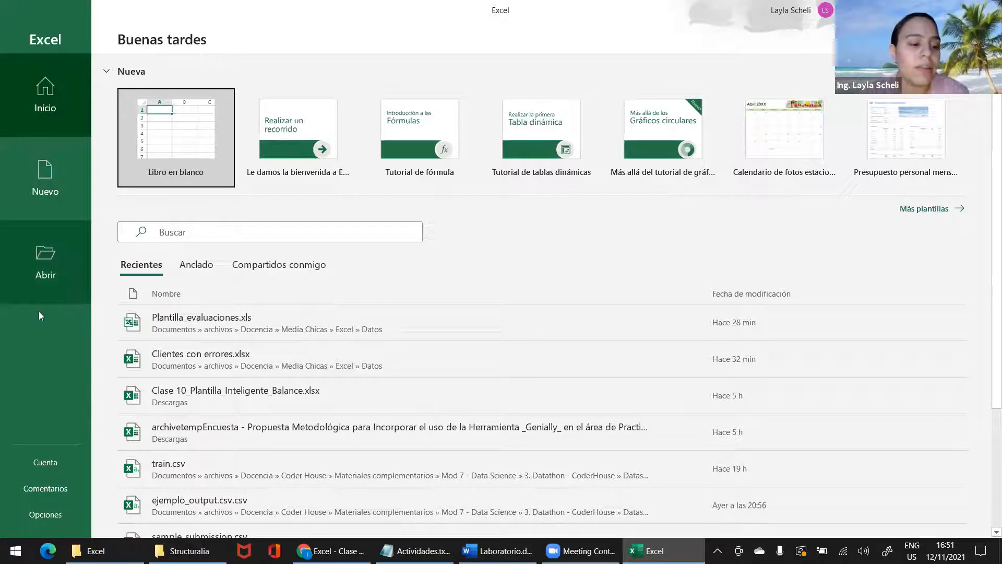
left_click(184, 149)
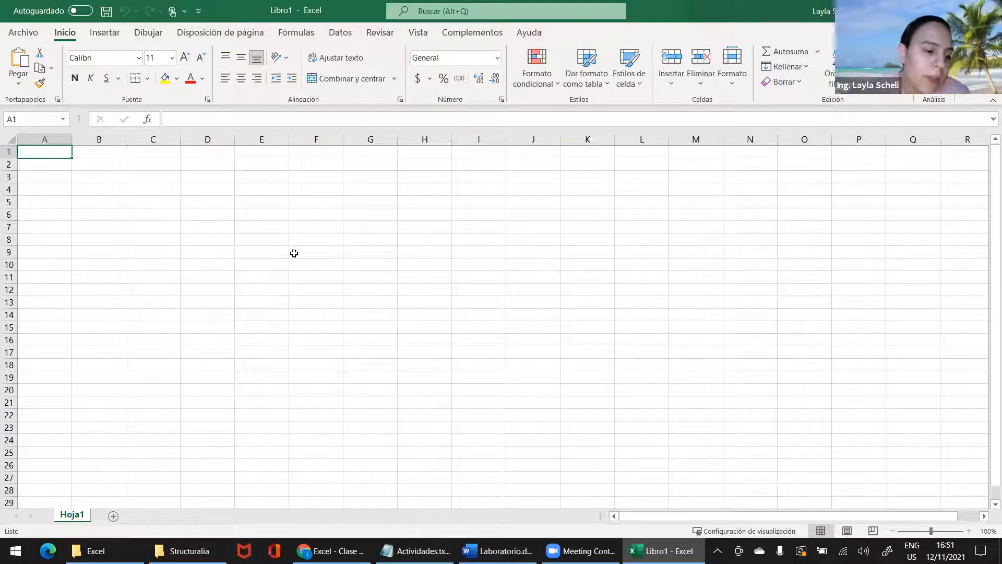
Add a second worksheet and rename it Hoja.
left_click(114, 517)
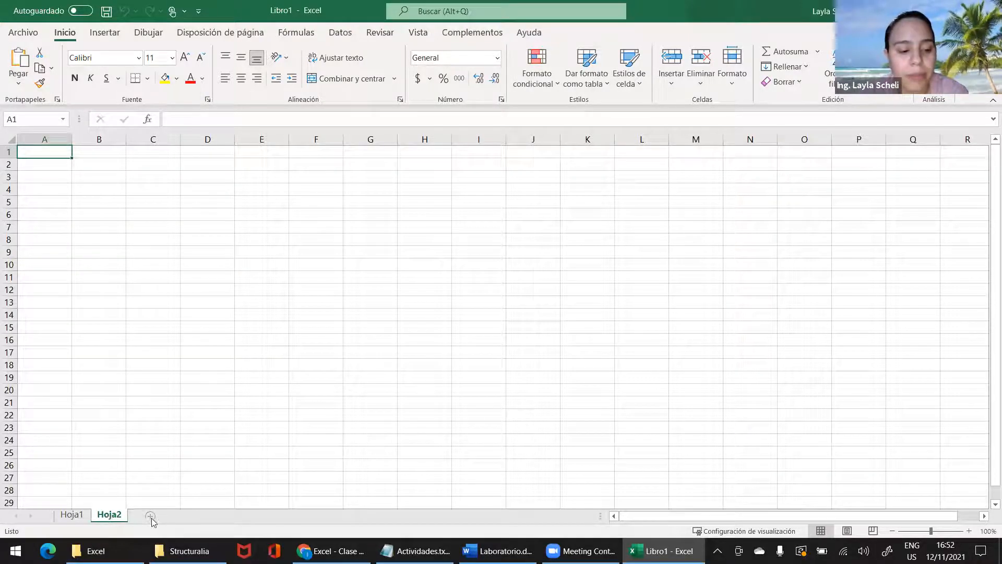
double_click(116, 516)
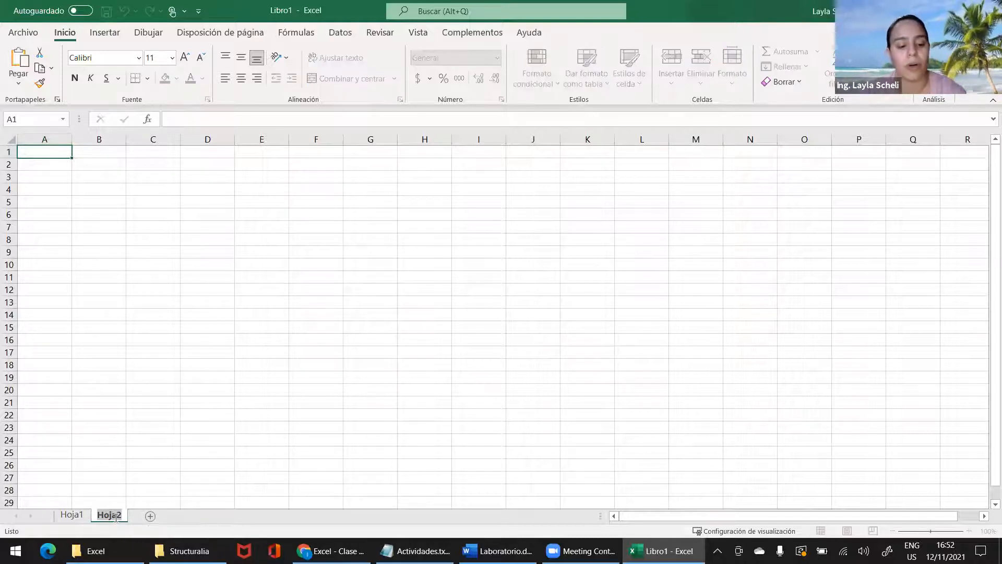
key("Caps_Lock")
type("E")
type("oja")
left_click(134, 466)
key("Caps_Lock")
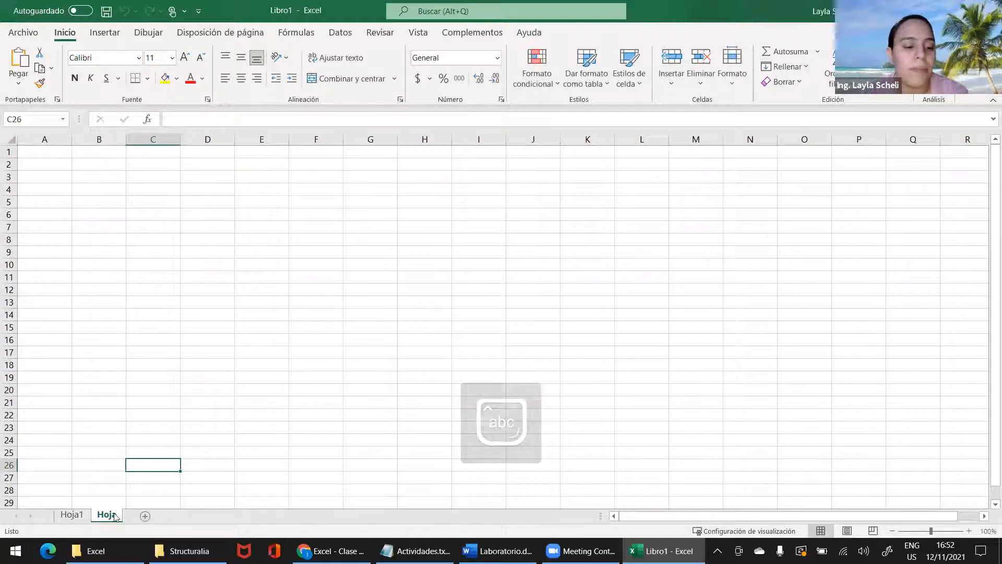
Delete the Hoja sheet so only Hoja1 remains.
right_click(116, 516)
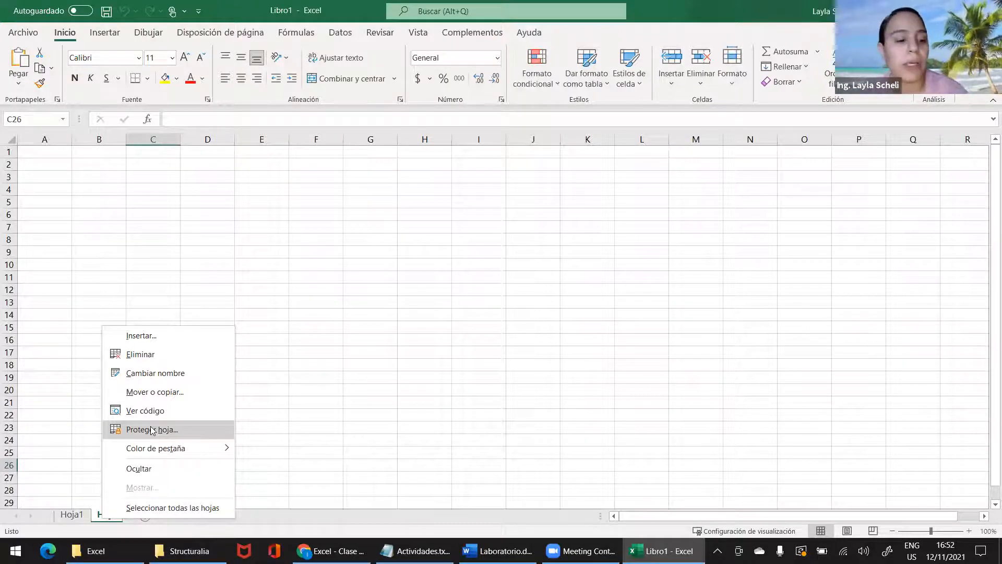
mouse_move(225, 449)
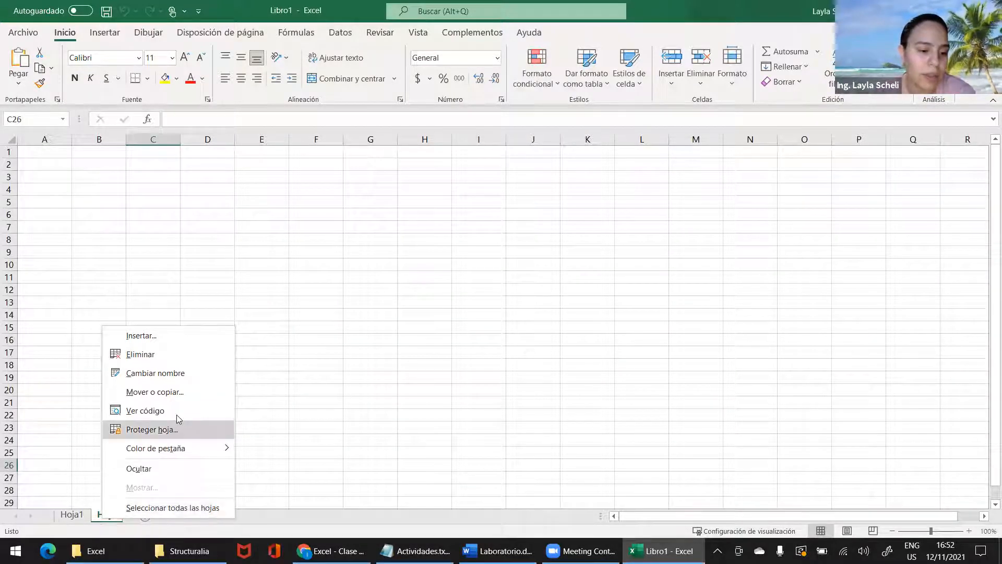
mouse_move(167, 448)
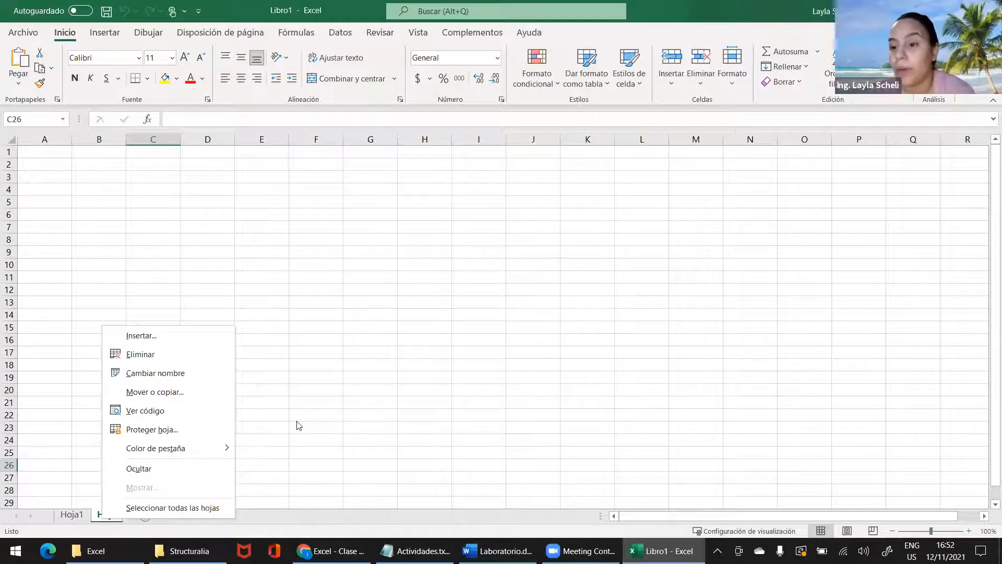
left_click(263, 432)
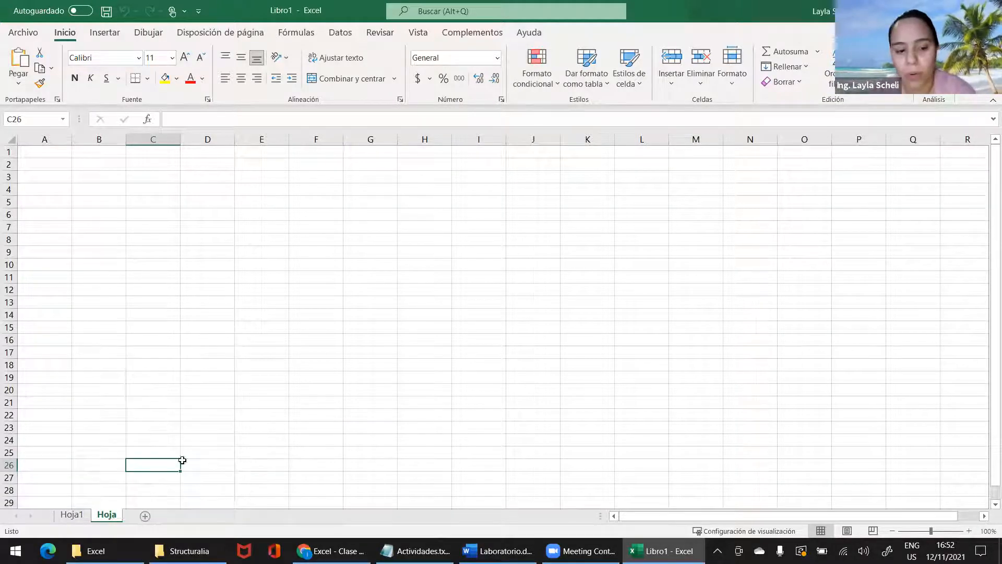
right_click(110, 514)
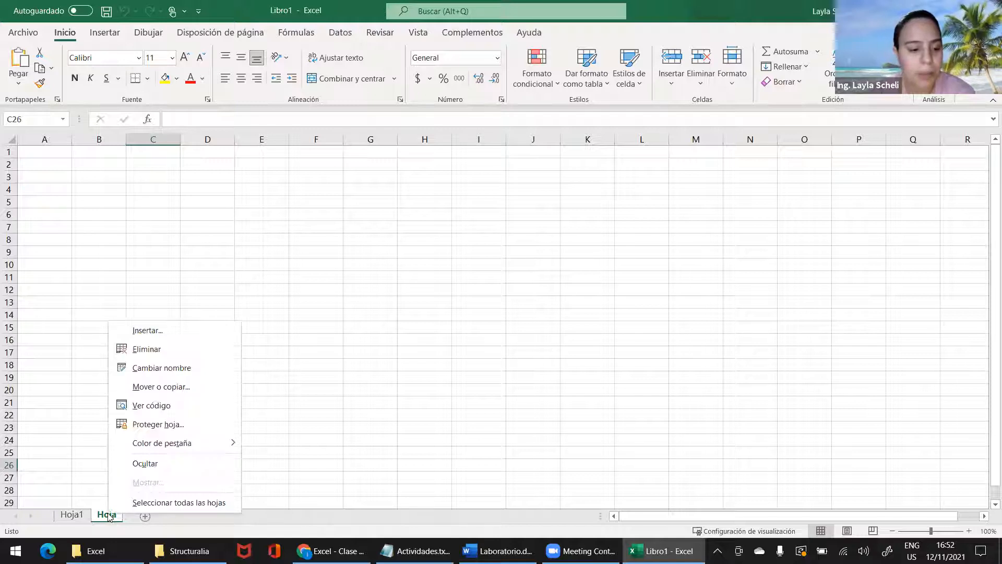
left_click(169, 344)
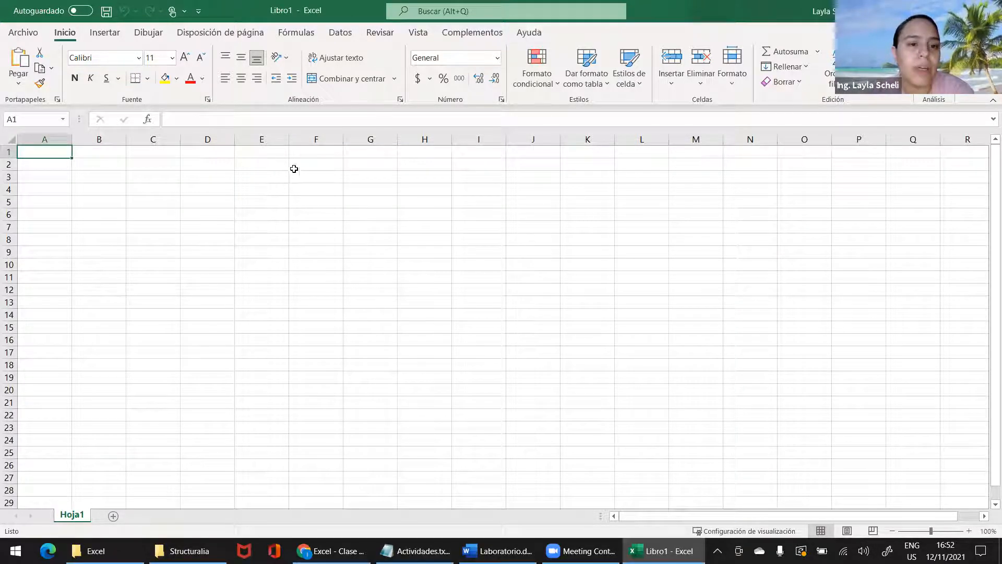
Glance at the Combinar y centrar options, then open the Formato de celdas dialog on Número.
left_click(394, 78)
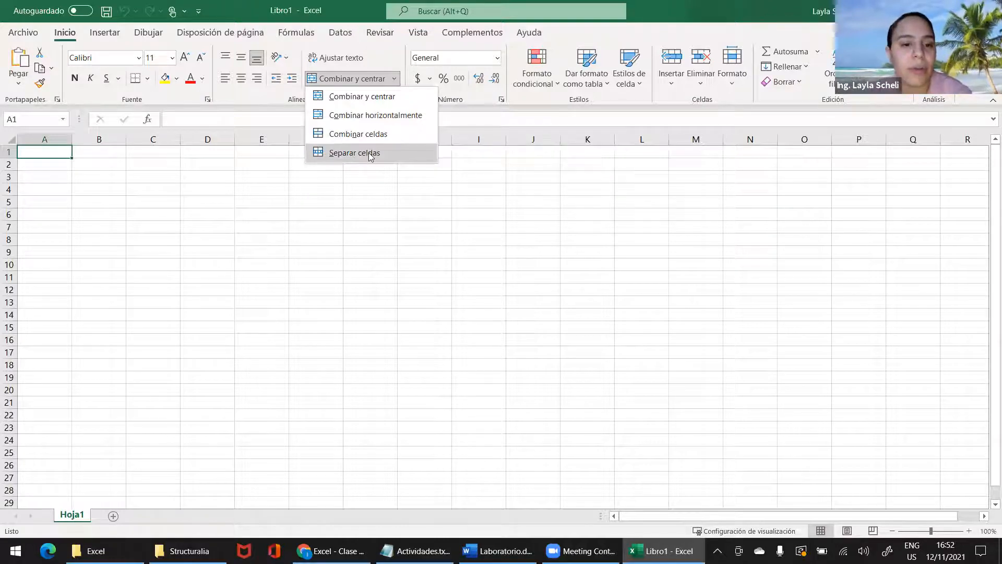
left_click(361, 214)
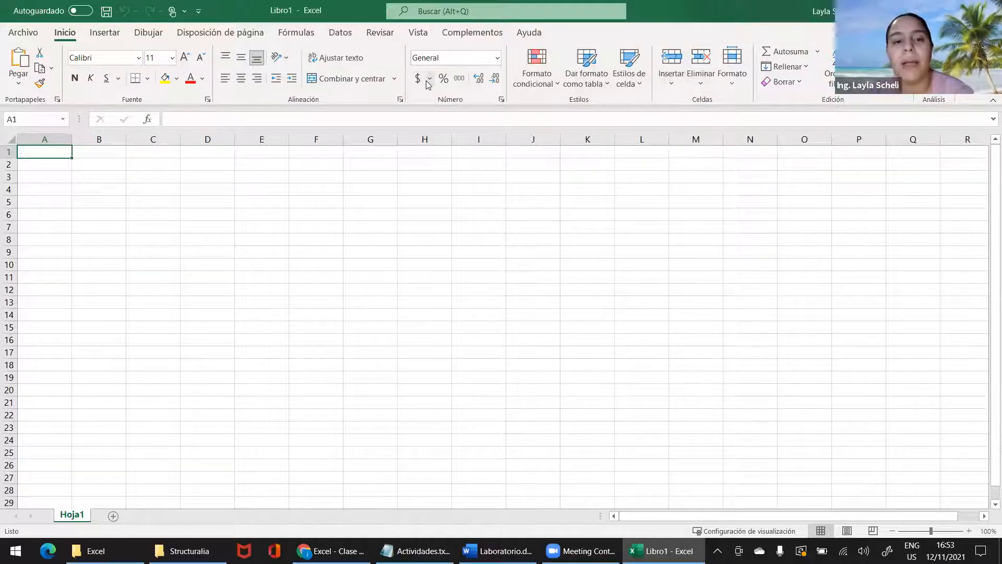
left_click(501, 100)
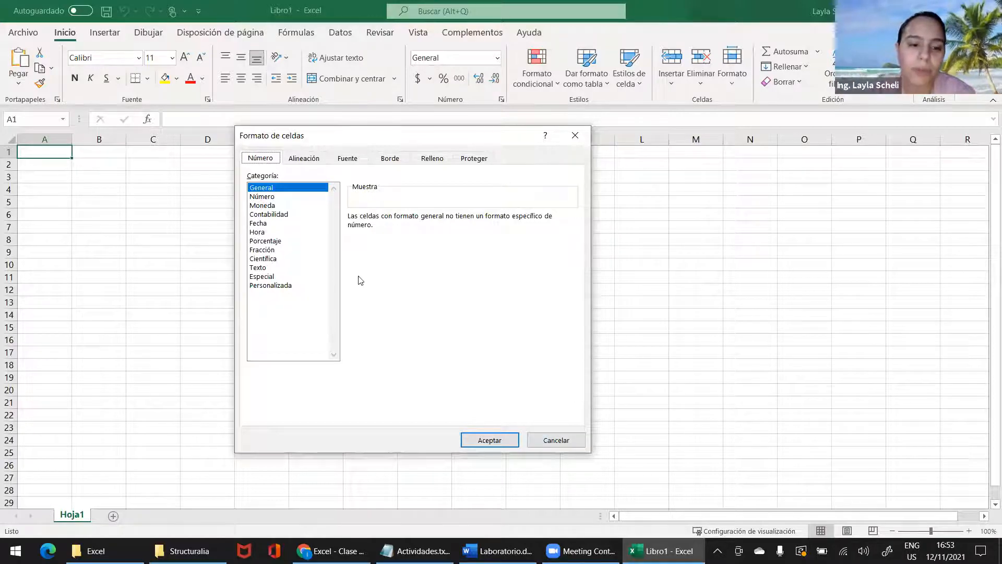
Look through the Alineación, Fuente, Relleno and Proteger tabs, then cancel Formato de celdas.
left_click(302, 163)
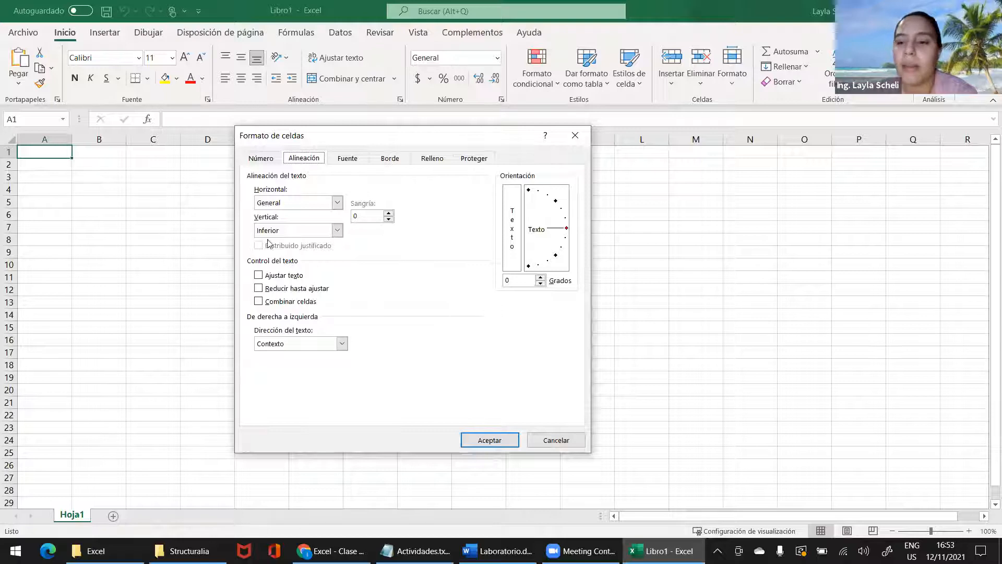
left_click(347, 159)
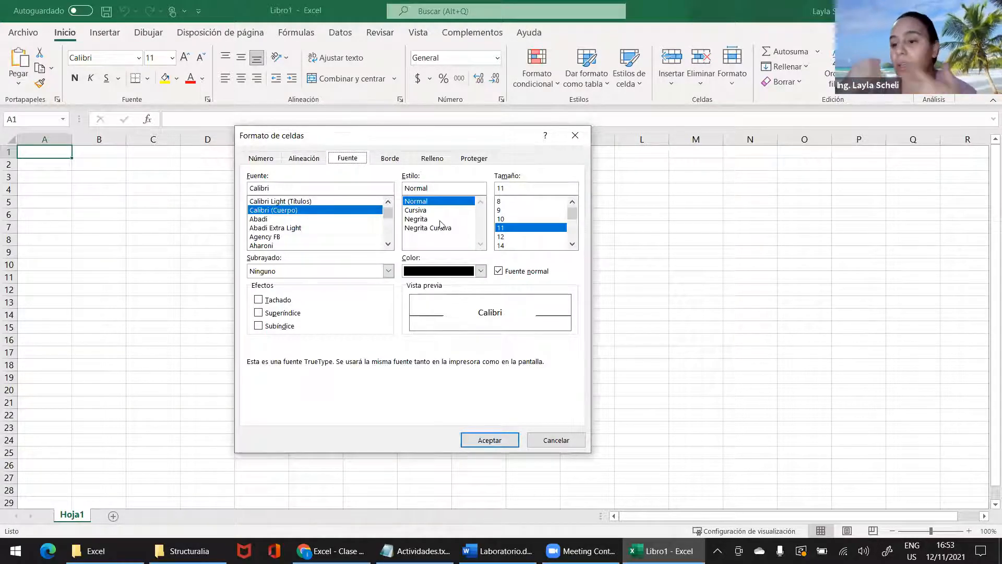
left_click(434, 160)
left_click(473, 159)
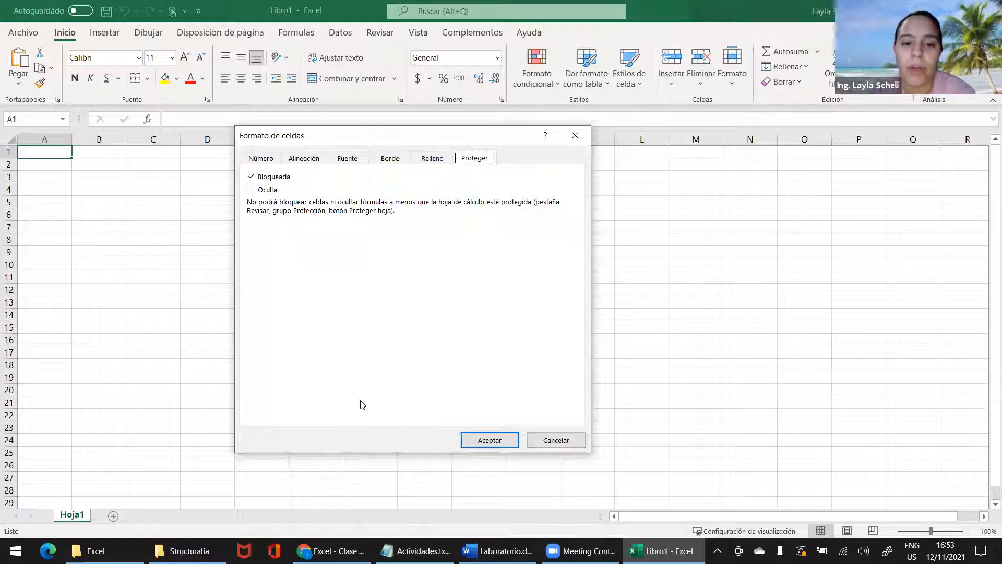
left_click(549, 442)
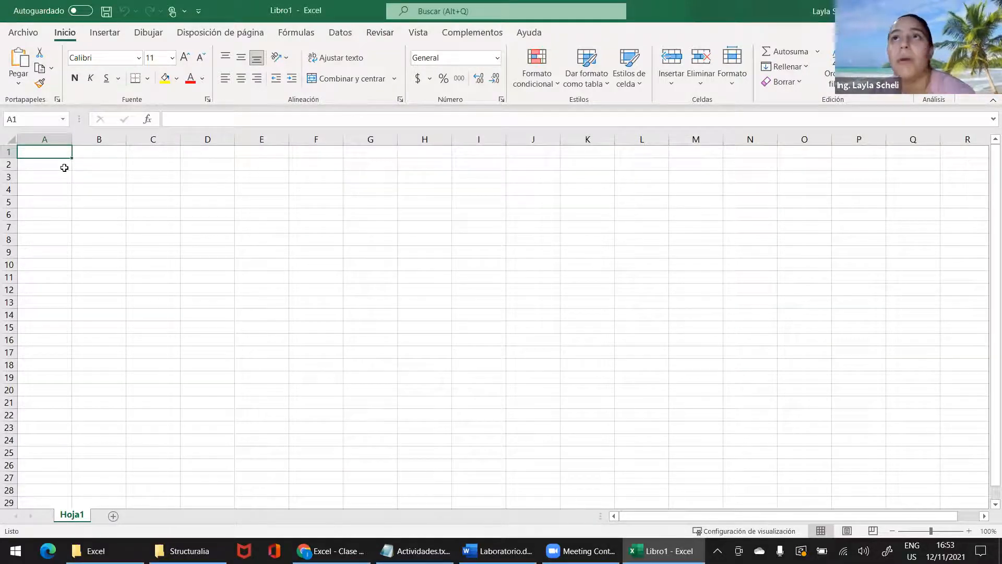
left_click(99, 34)
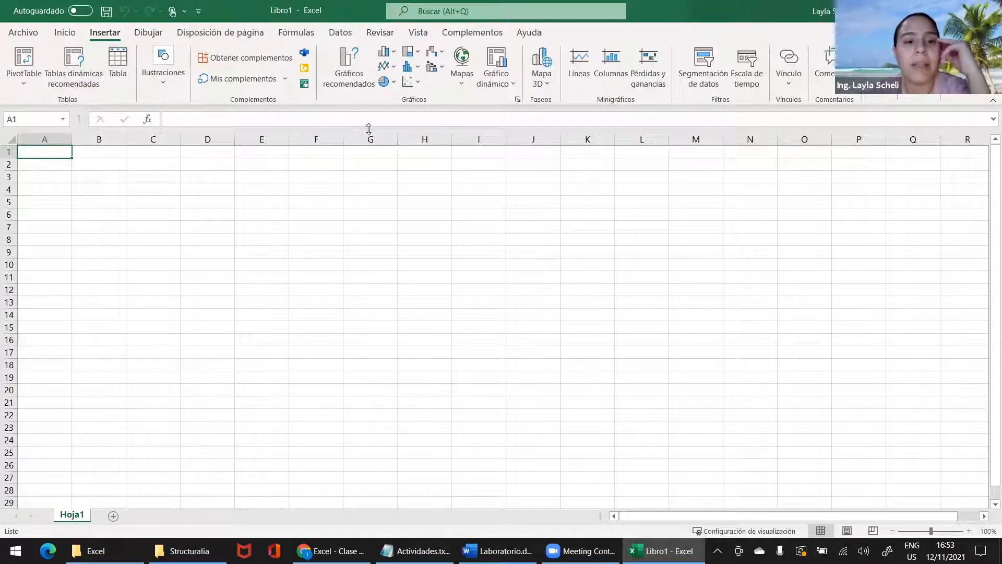
Preview the map charts, add and discard an empty A1 comment, then show the Dibujar tools.
left_click(464, 83)
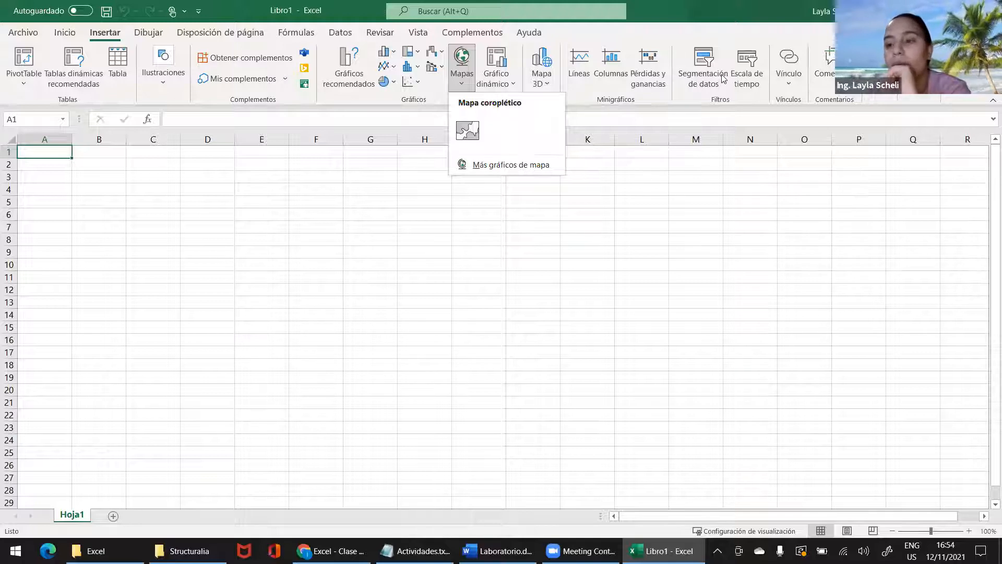
left_click(830, 62)
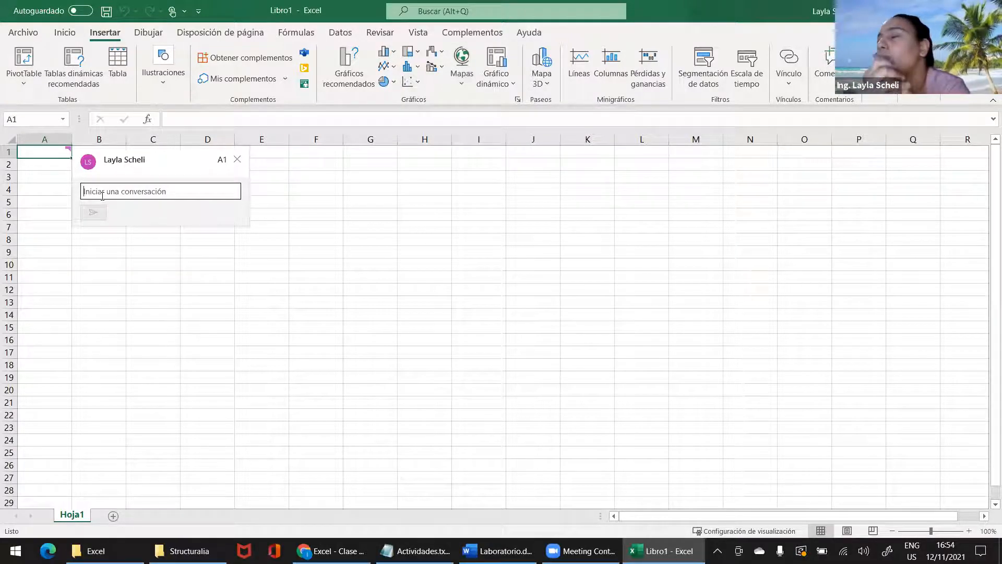
left_click(237, 159)
left_click(92, 177)
left_click(36, 151)
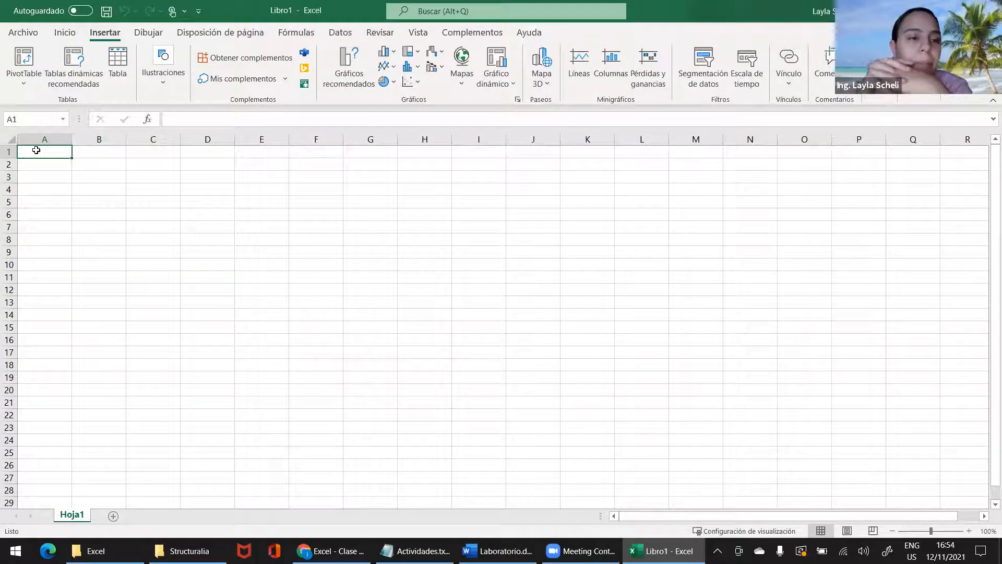
left_click(147, 33)
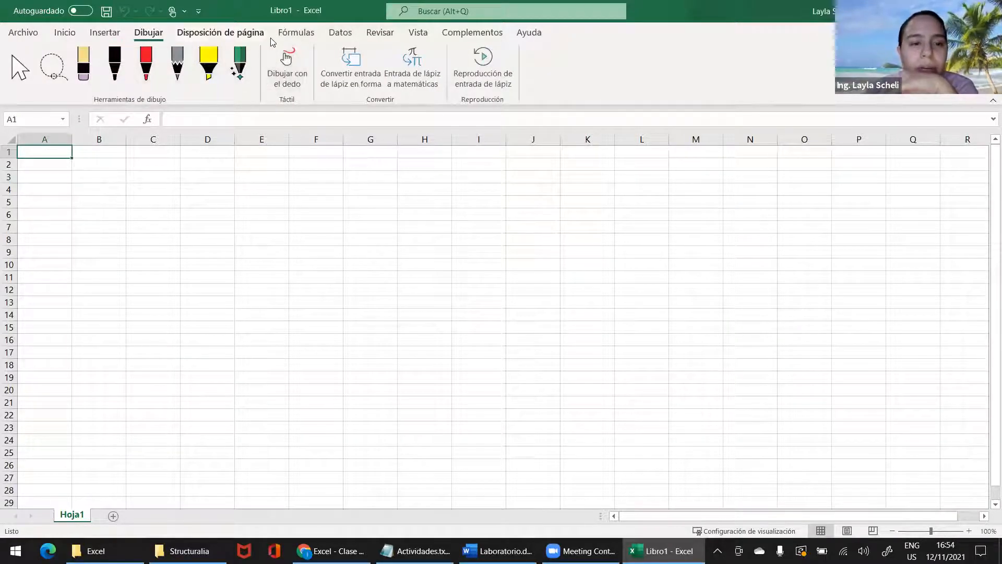
Browse the Disposición de página, Fórmulas, Datos, Revisar, Vista and Complementos tabs, dismissing the comments notice.
left_click(256, 33)
left_click(284, 33)
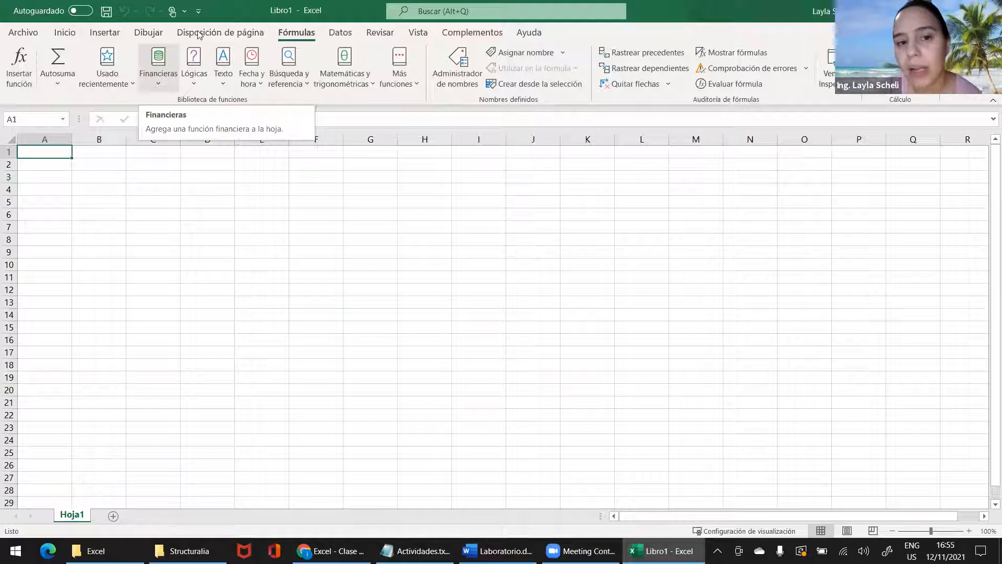
left_click(337, 34)
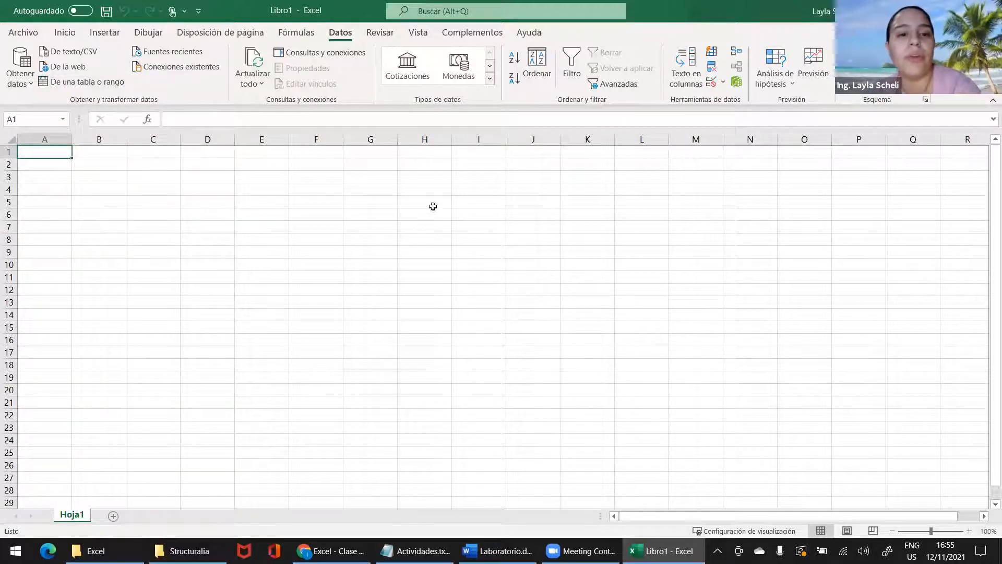
left_click(372, 34)
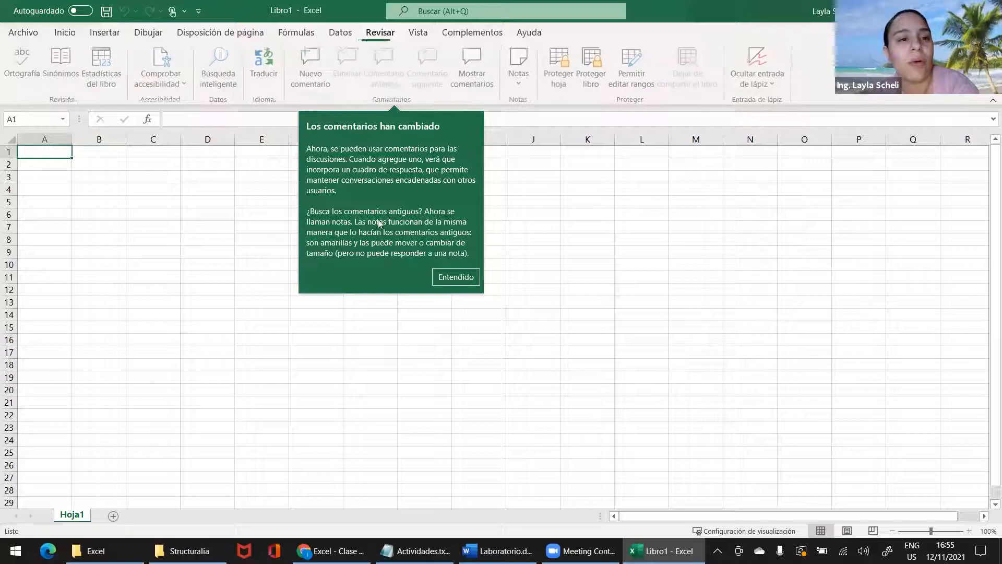
left_click(452, 277)
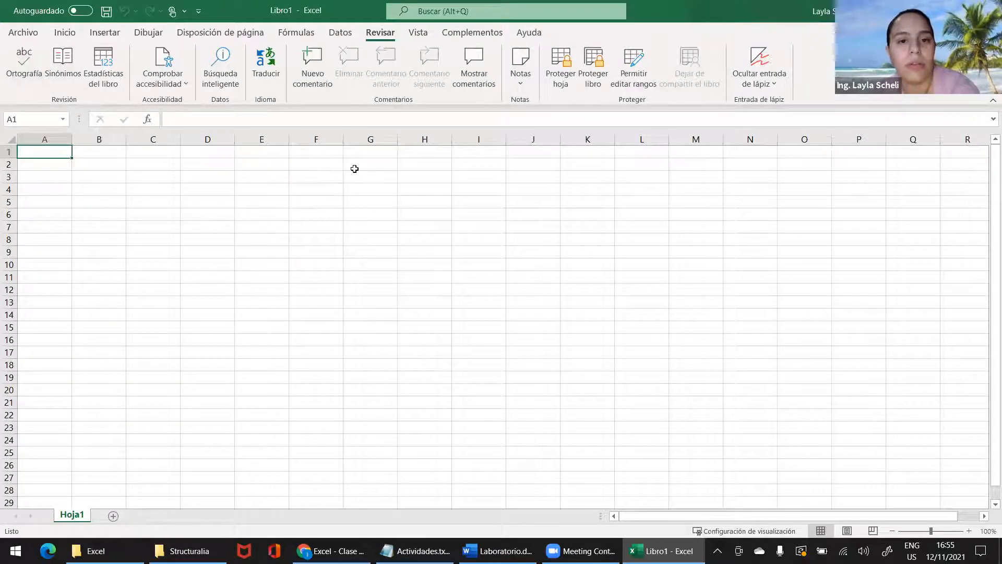
left_click(415, 33)
left_click(459, 33)
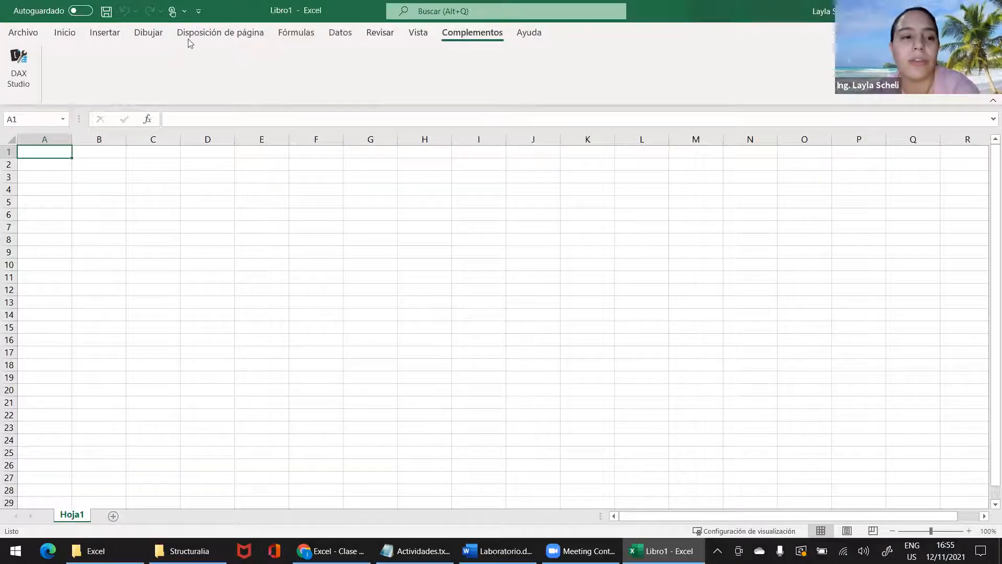
left_click(104, 32)
left_click(65, 32)
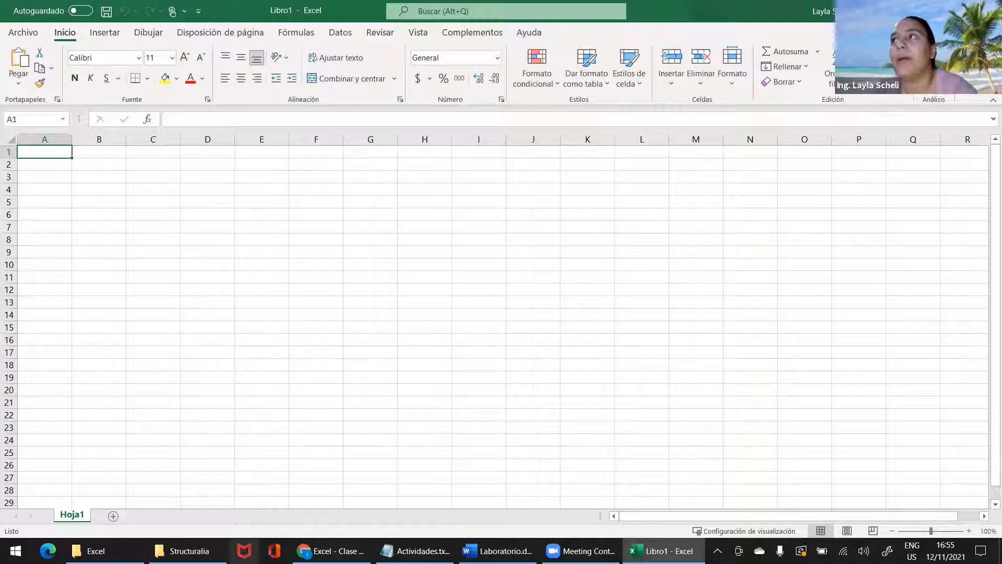
Enter the headers Destino, Precio and Tickets in A1:C1.
double_click(57, 151)
key("Caps_Lock")
type("D")
key("Caps_Lock")
type("estino")
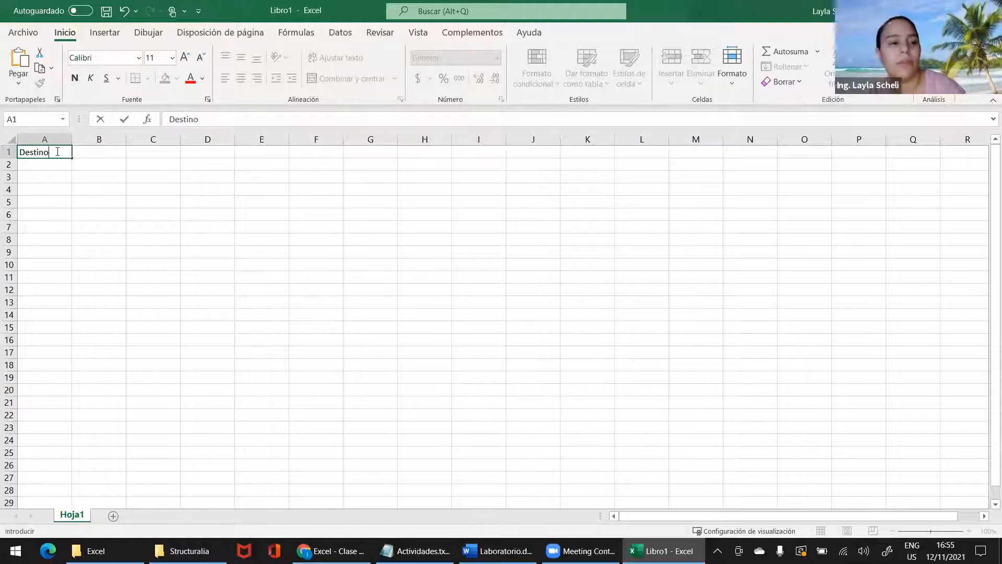
key("Tab")
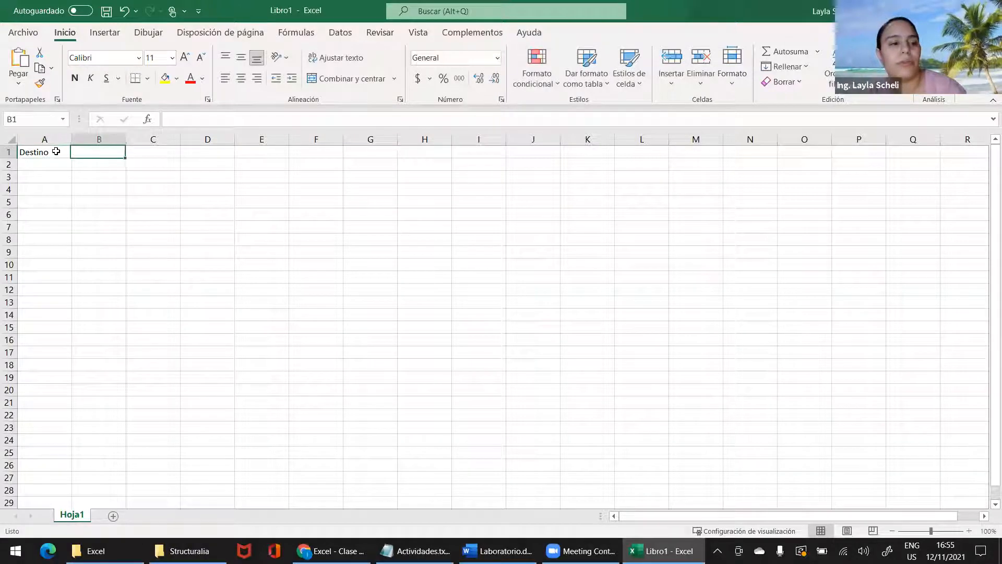
key("Caps_Lock")
type("P")
key("Caps_Lock")
type("recio")
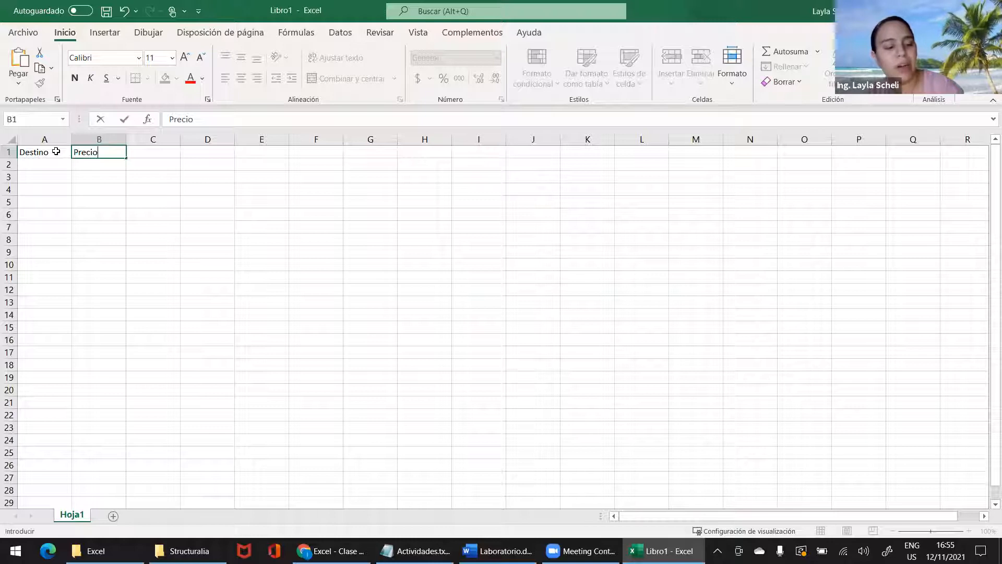
key("Tab")
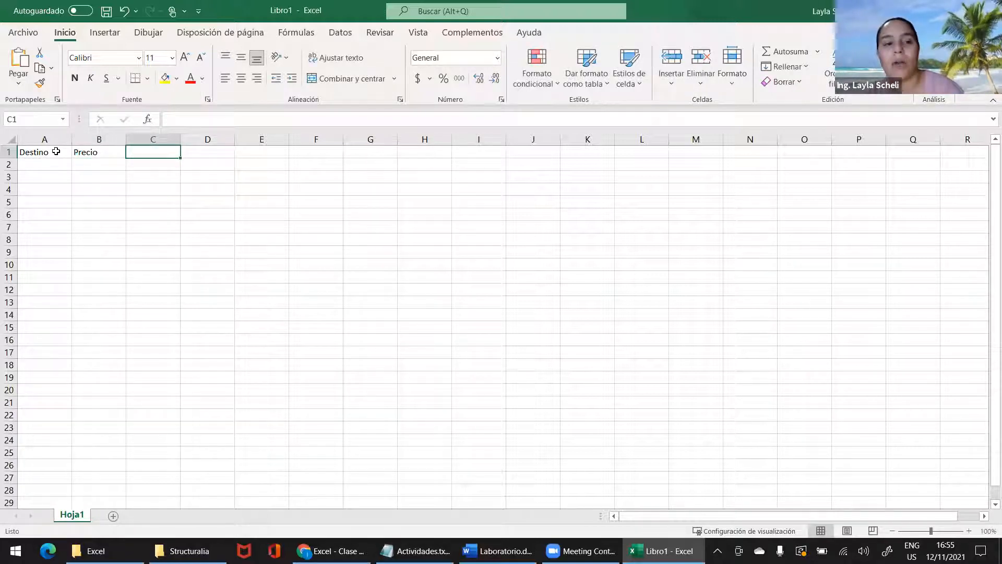
key("Caps_Lock")
type("Ti")
key("Caps_Lock")
type("ickets")
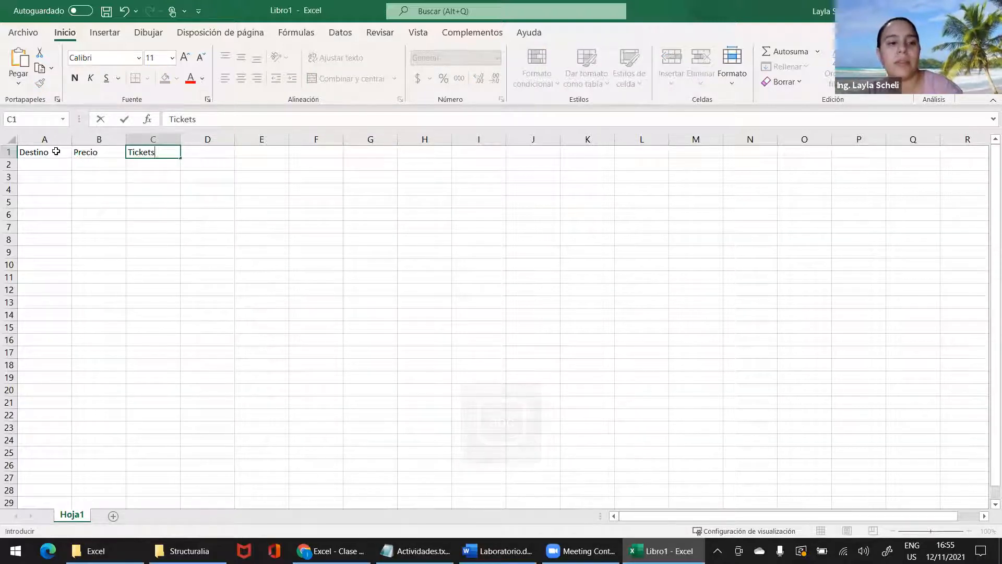
key("Tab")
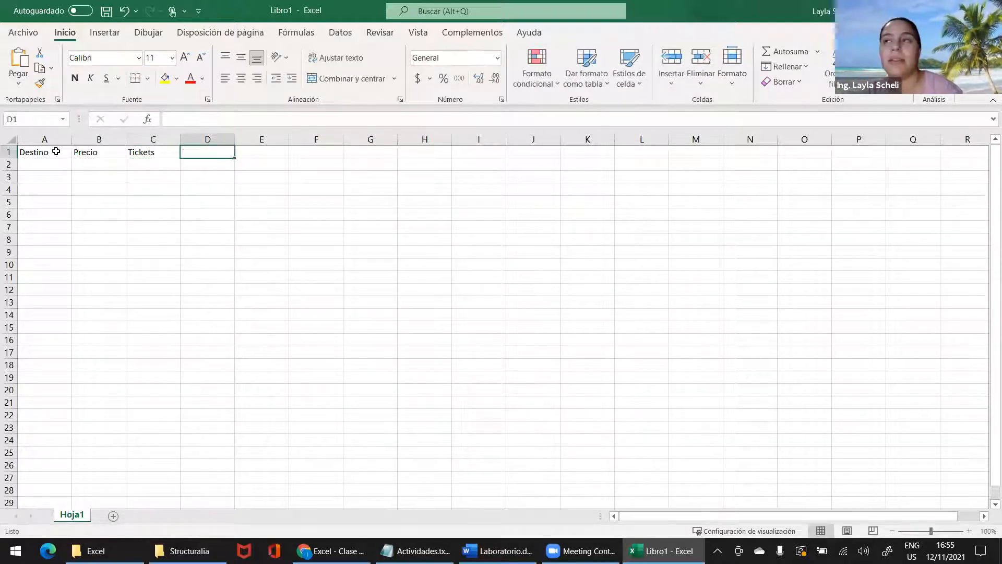
Enter the headers Total Orden in D1 and Bonos in E1.
key("Caps_Lock")
type("T")
key("Caps_Lock")
type("otal")
key("Caps_Lock")
type("O")
key("Caps_Lock")
type("rden")
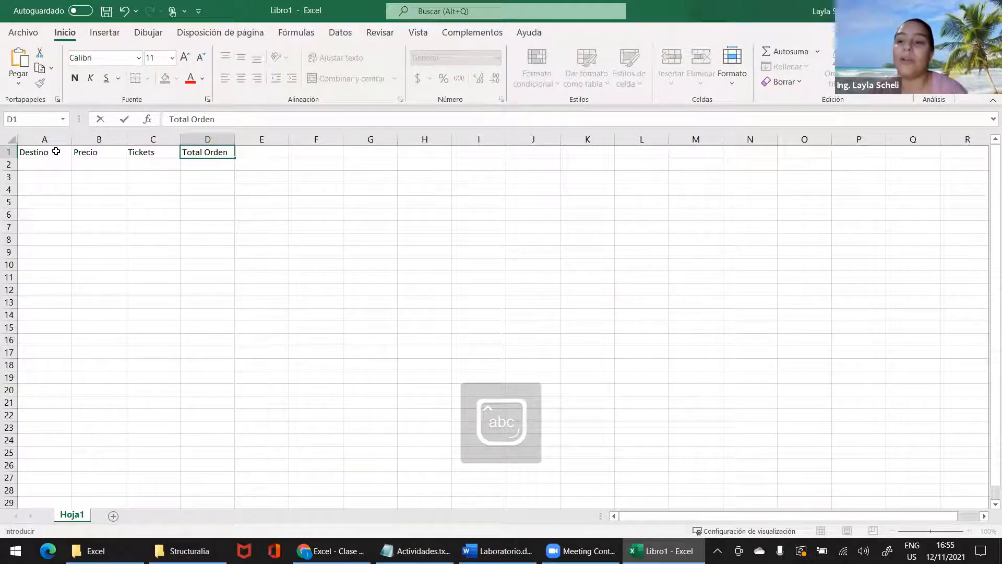
left_click(255, 153)
key("Caps_Lock")
type("B")
key("Caps_Lock")
type("onu")
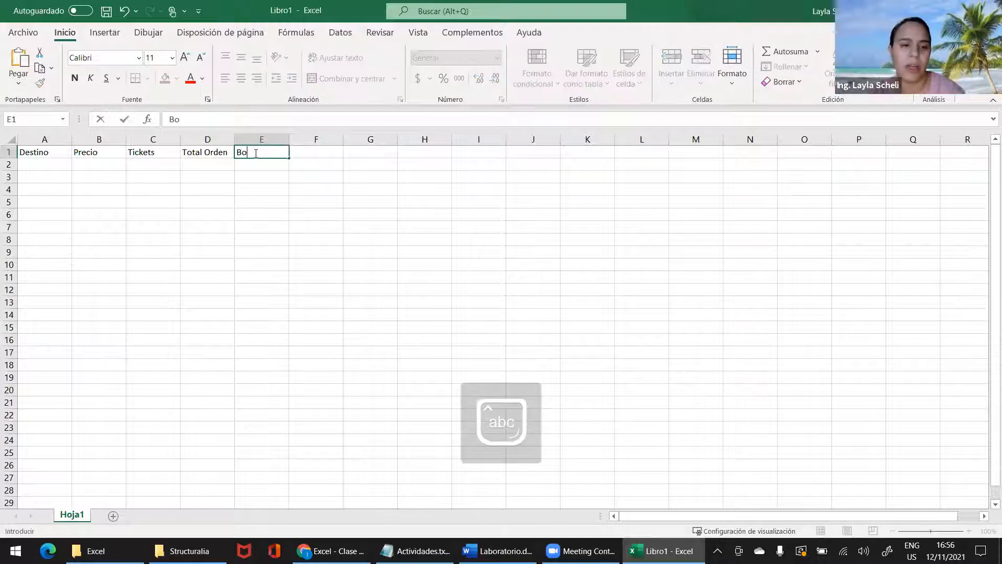
key("BackSpace")
type("os")
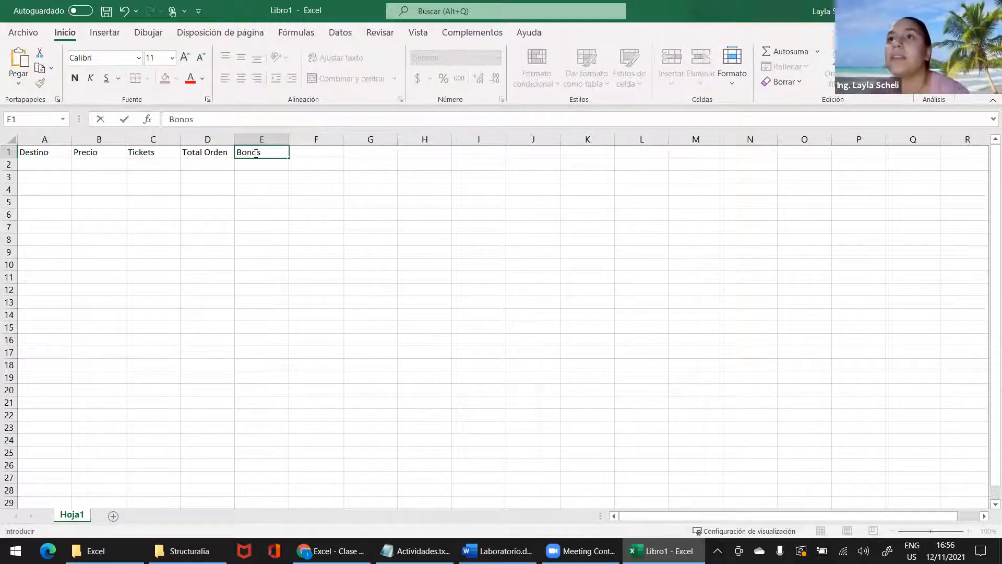
left_click(26, 149)
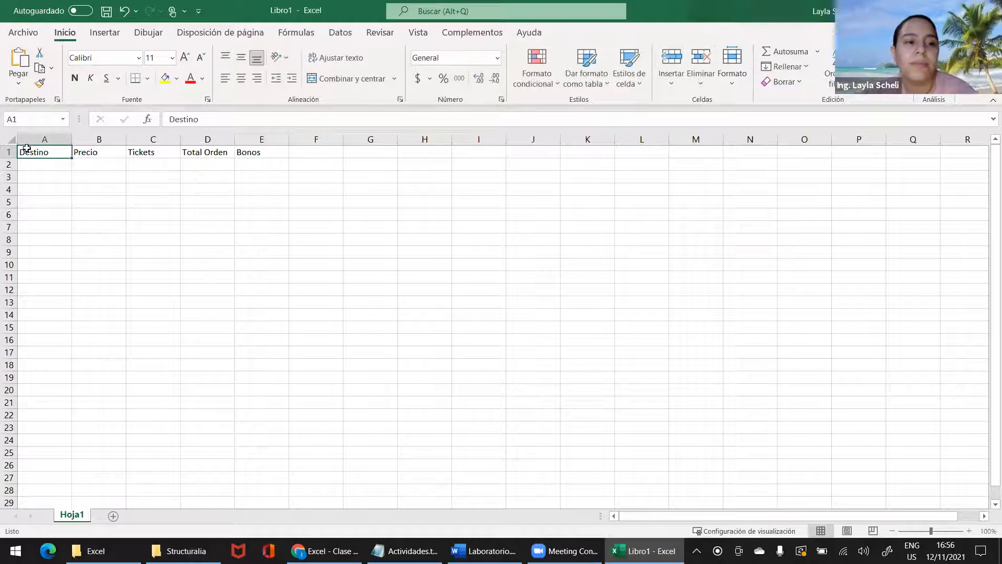
left_click(252, 153)
Centre and bold the header cells A1:E1.
left_click_drag(252, 153, 55, 152)
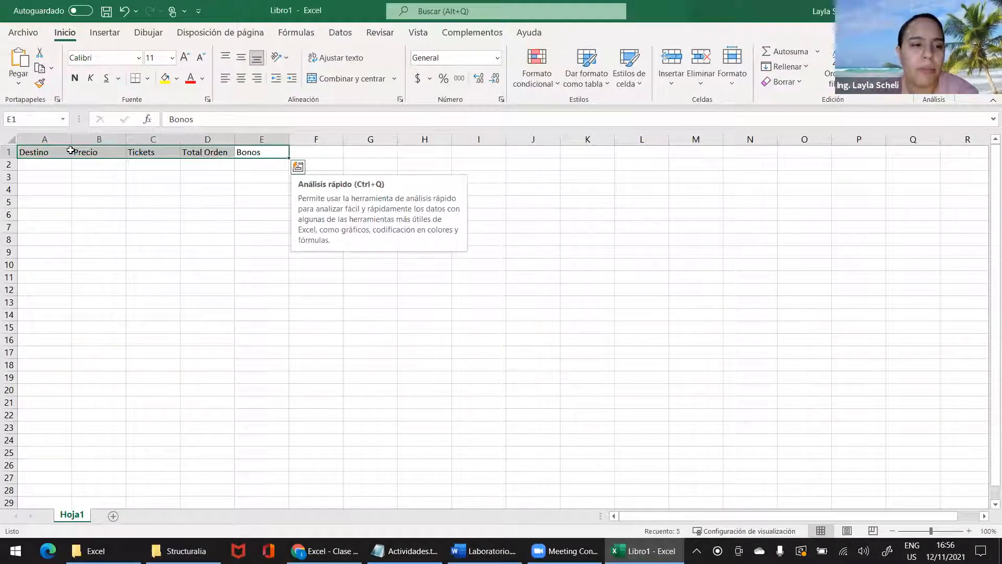
left_click(240, 80)
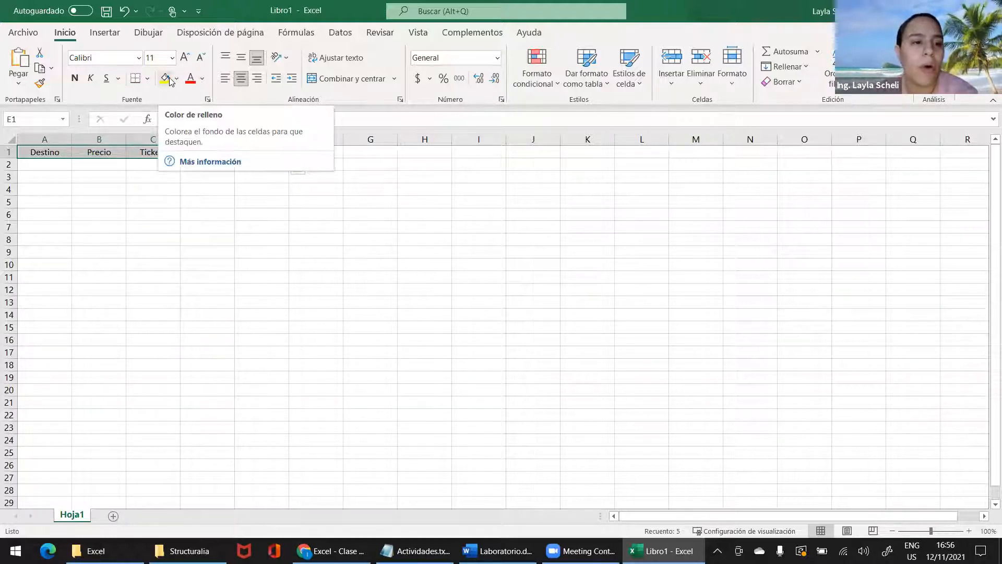
left_click(75, 78)
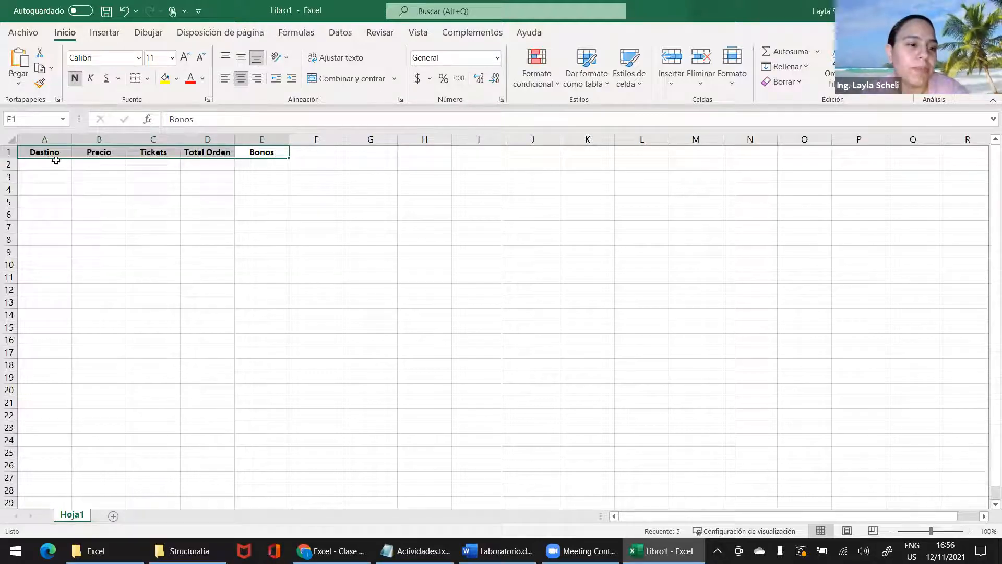
left_click(41, 153)
left_click(99, 154)
left_click(144, 152)
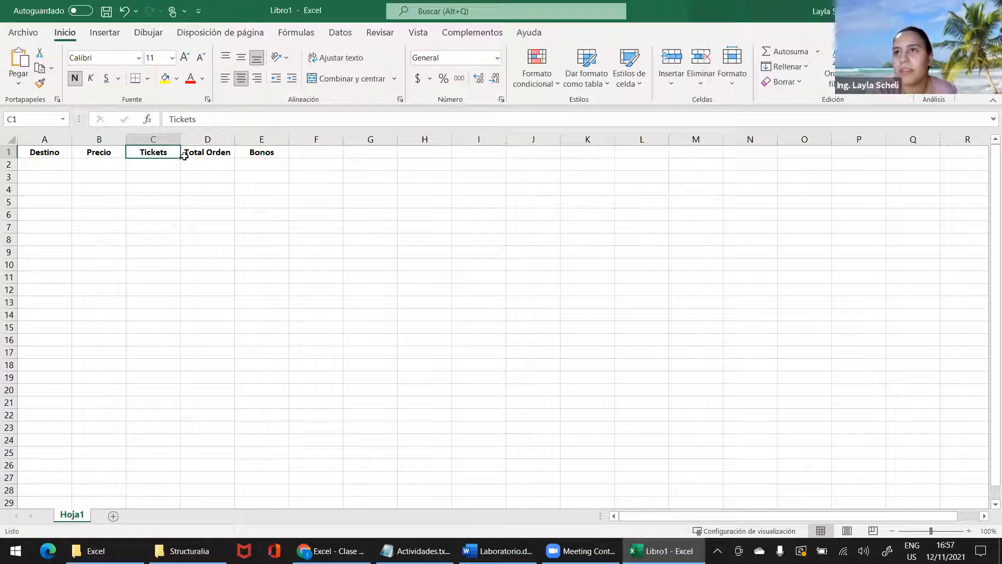
left_click(55, 166)
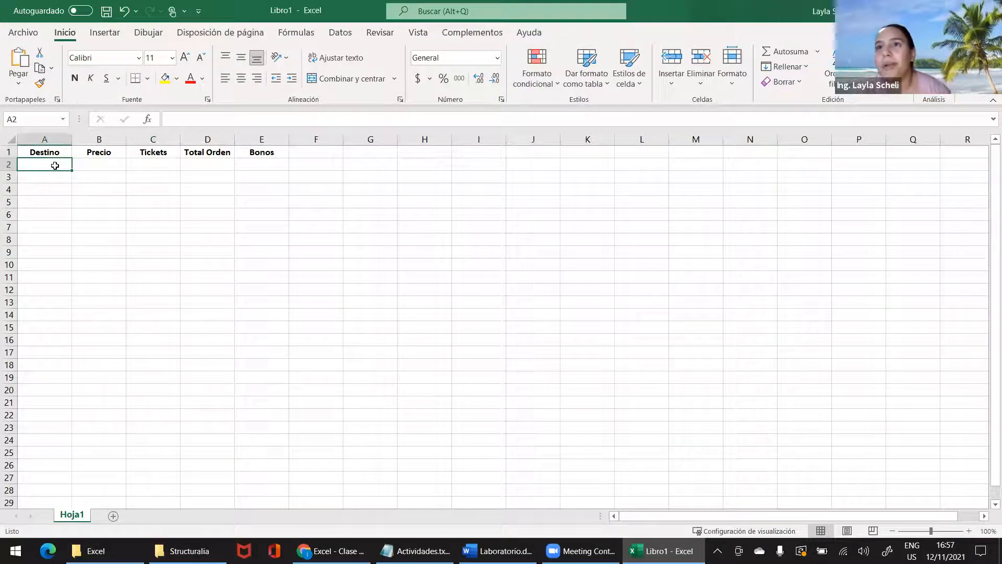
Fill row 2 with Minneapolis, 500, 1, 500 and No.
type("Minneapolis")
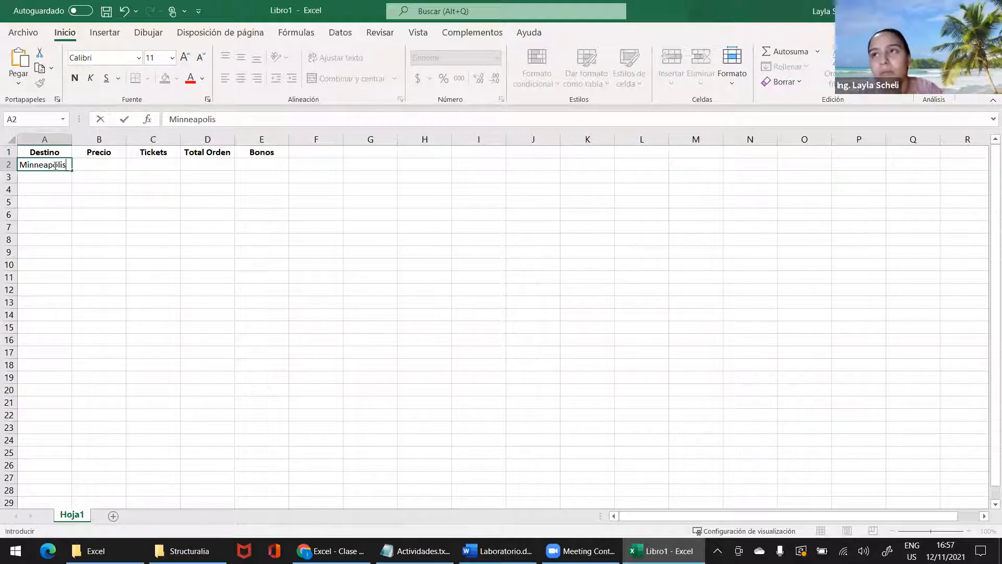
key("Tab")
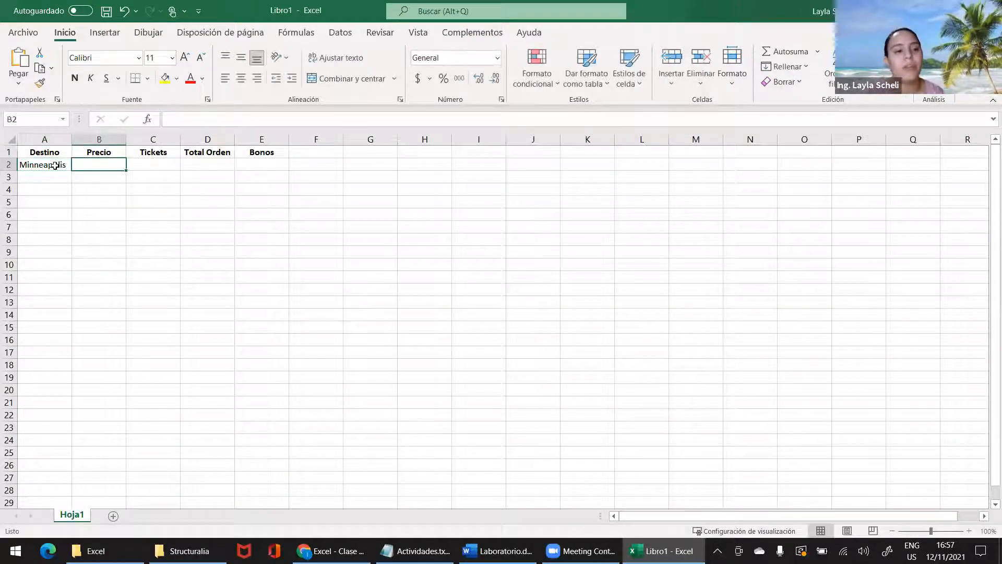
type("500")
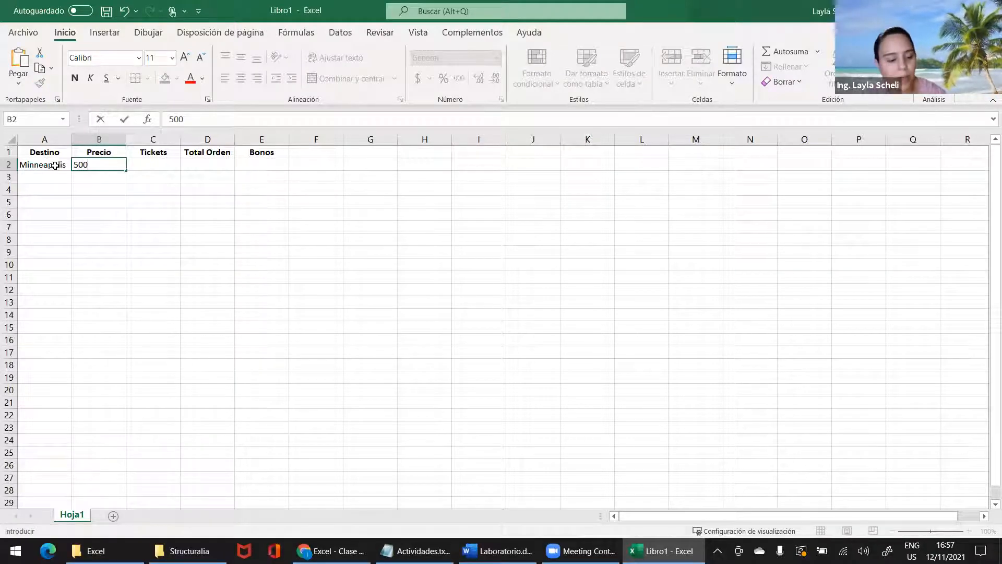
key("Tab")
type("1")
key("Tab")
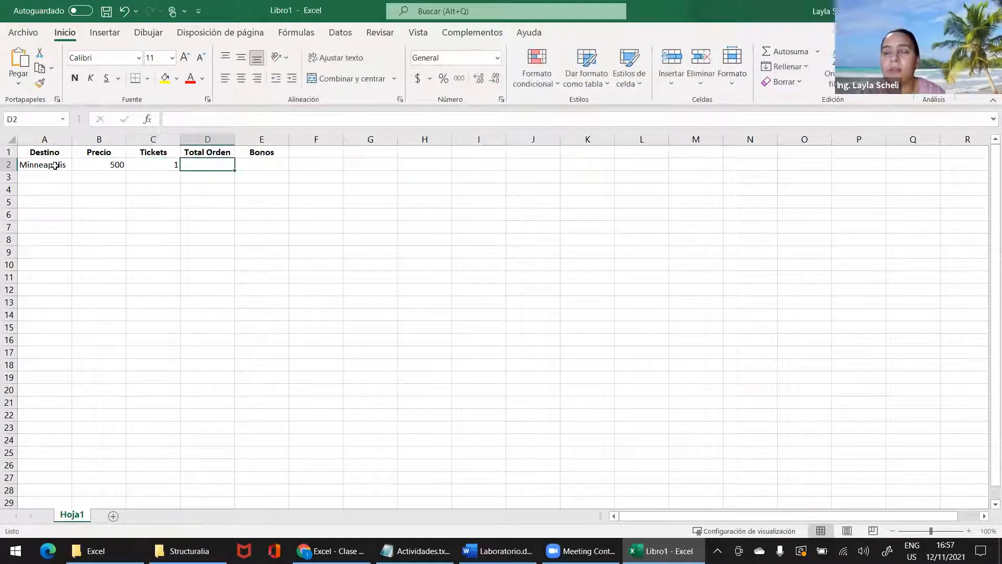
type("500")
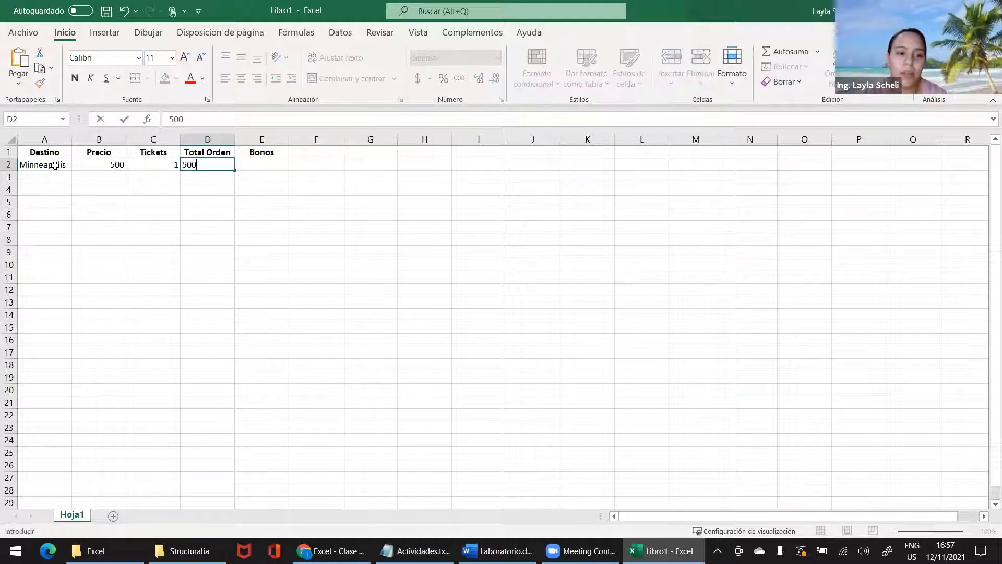
key("Tab")
key("Caps_Lock")
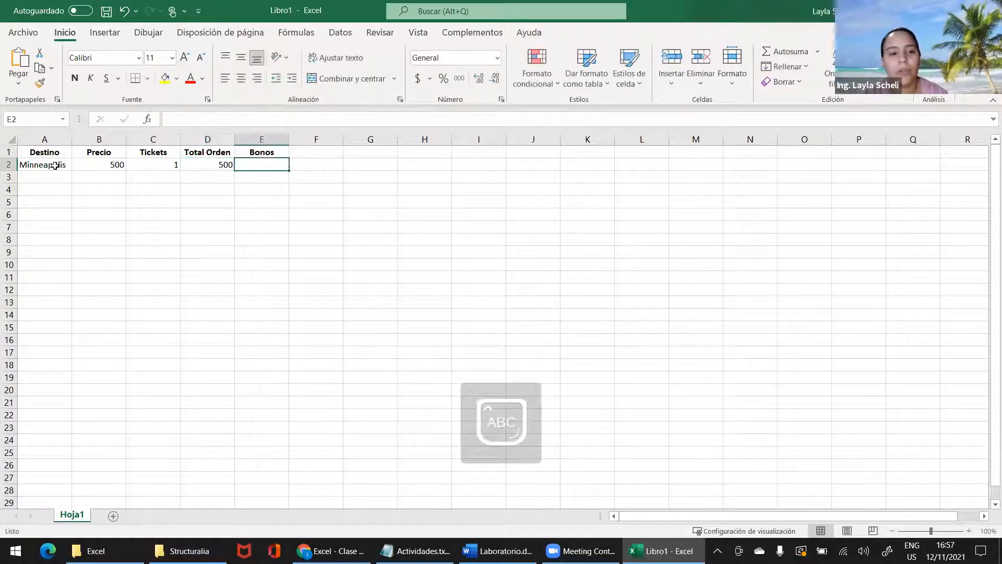
type("N")
key("Caps_Lock")
type("o")
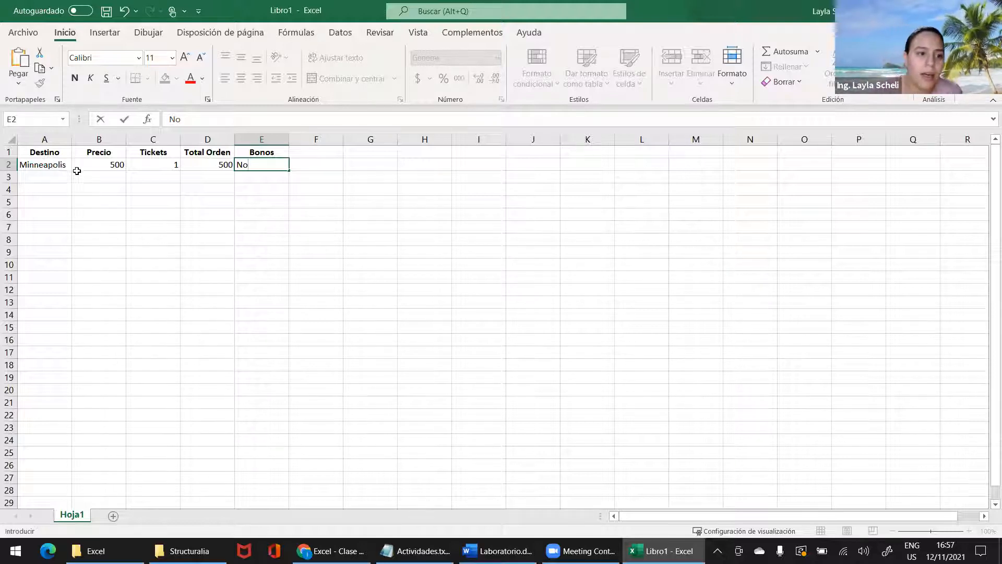
left_click(101, 165)
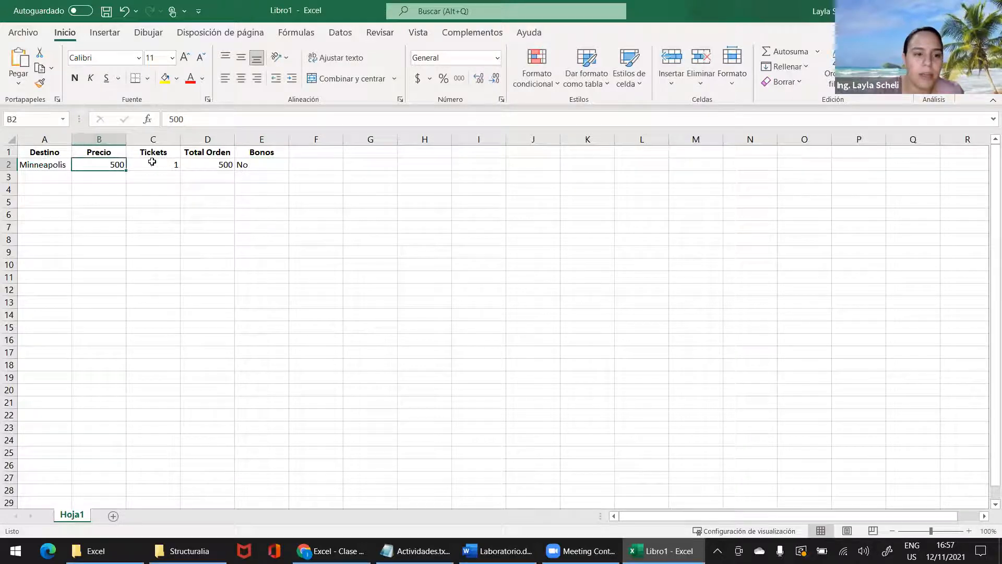
left_click(499, 59)
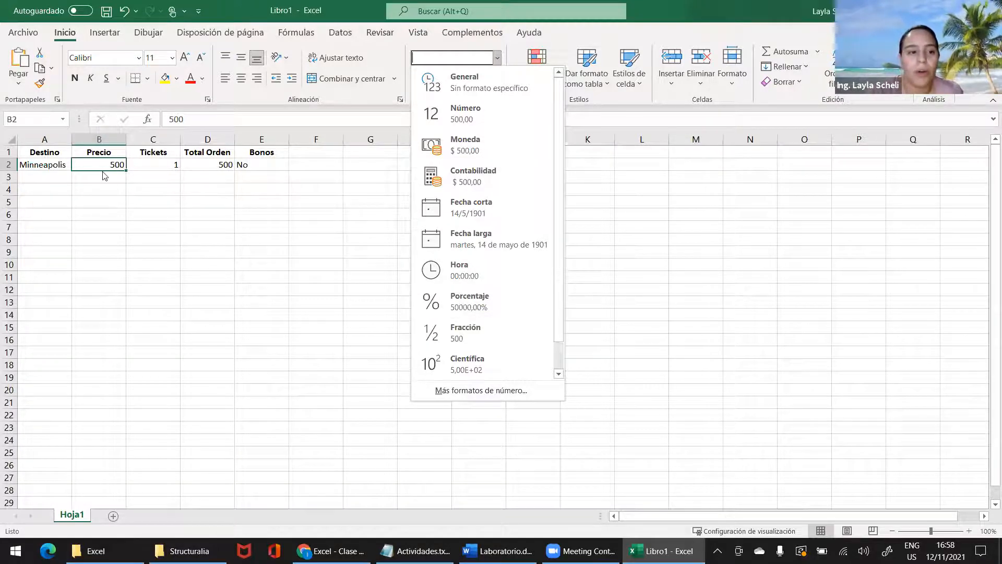
left_click(53, 181)
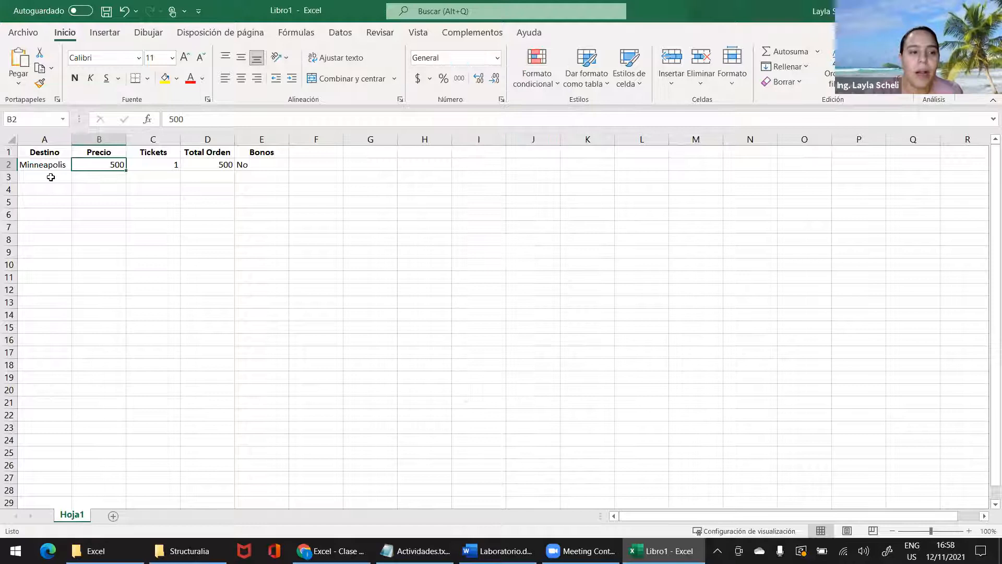
right_click(8, 166)
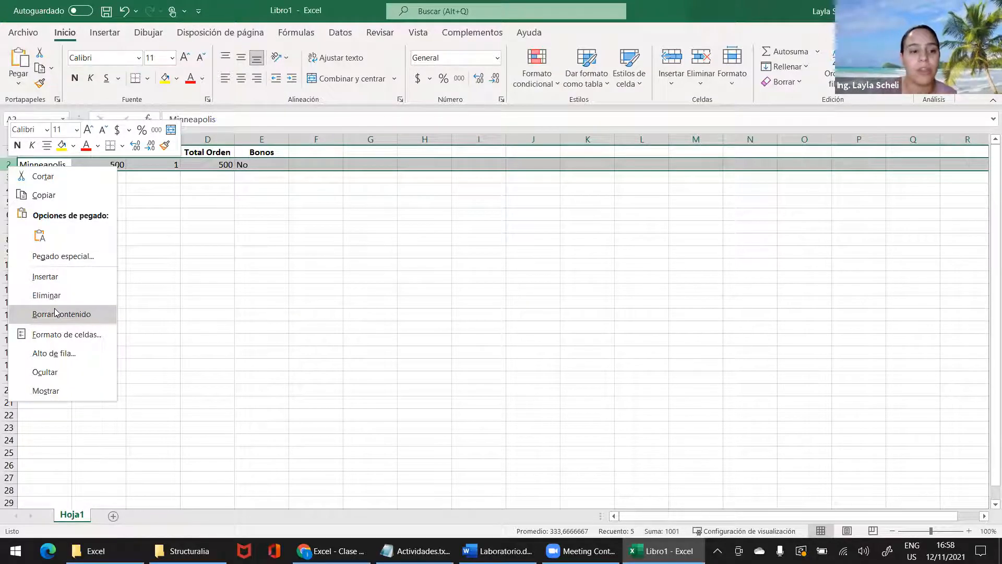
left_click(60, 335)
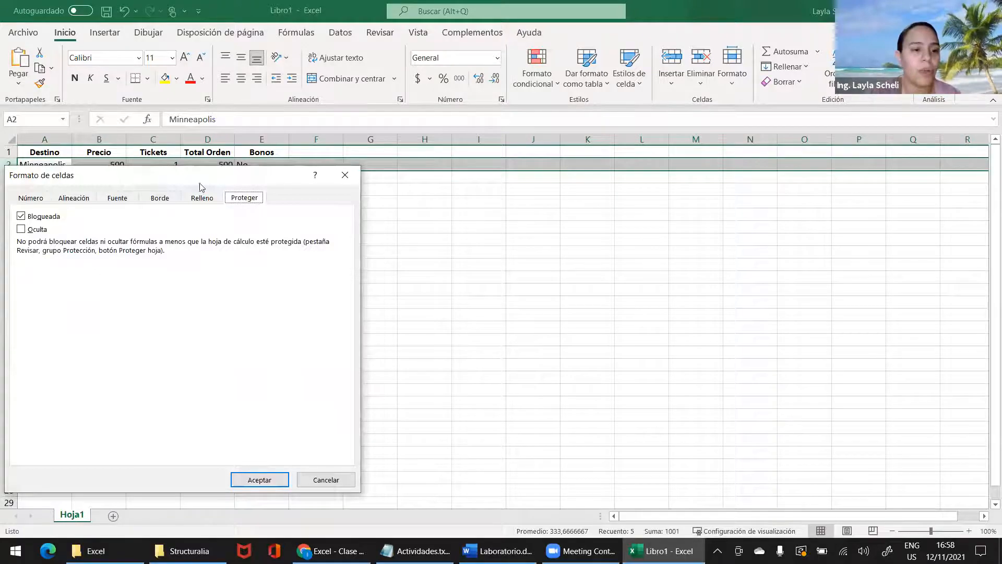
left_click_drag(200, 183, 300, 187)
left_click(129, 203)
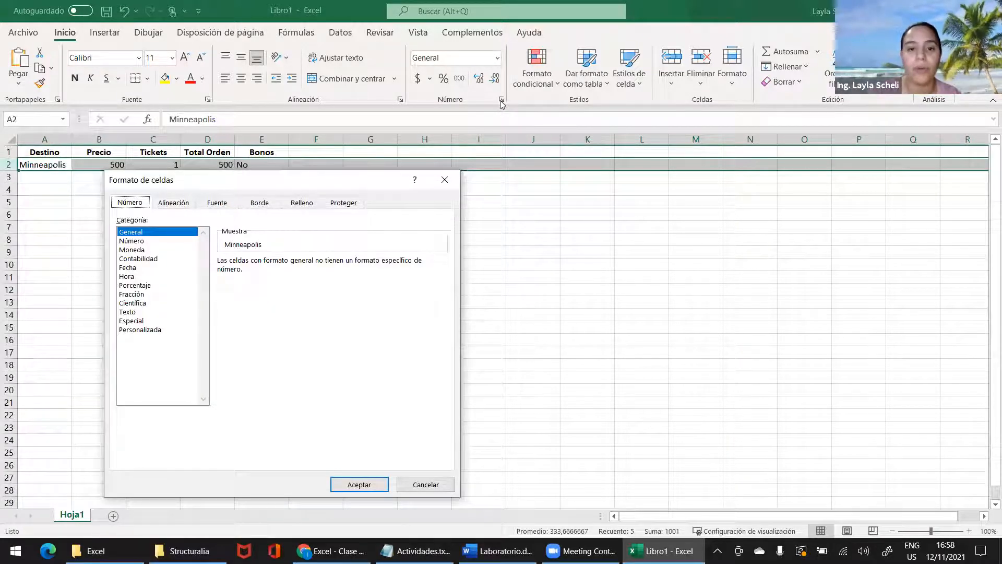
left_click(204, 204)
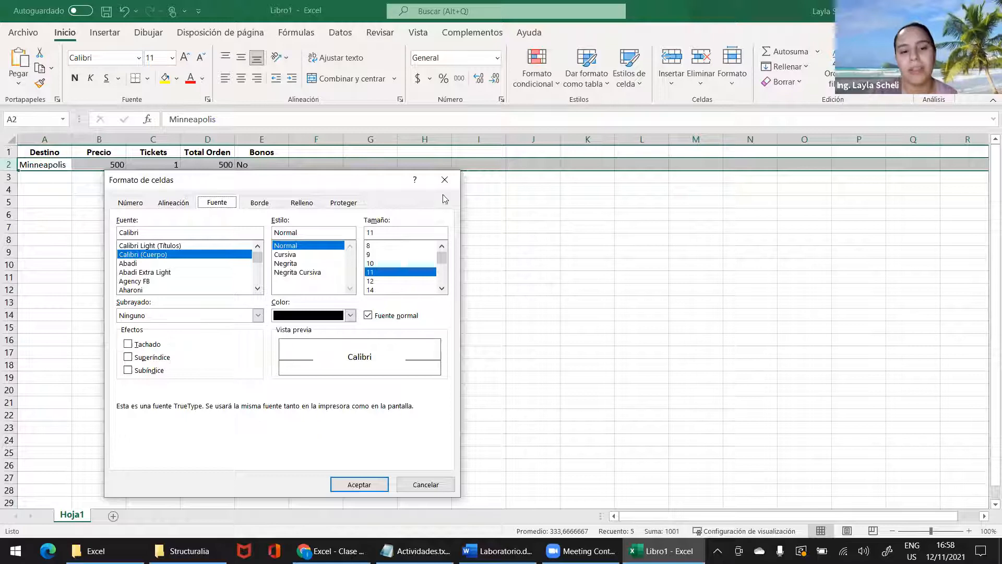
key("Escape")
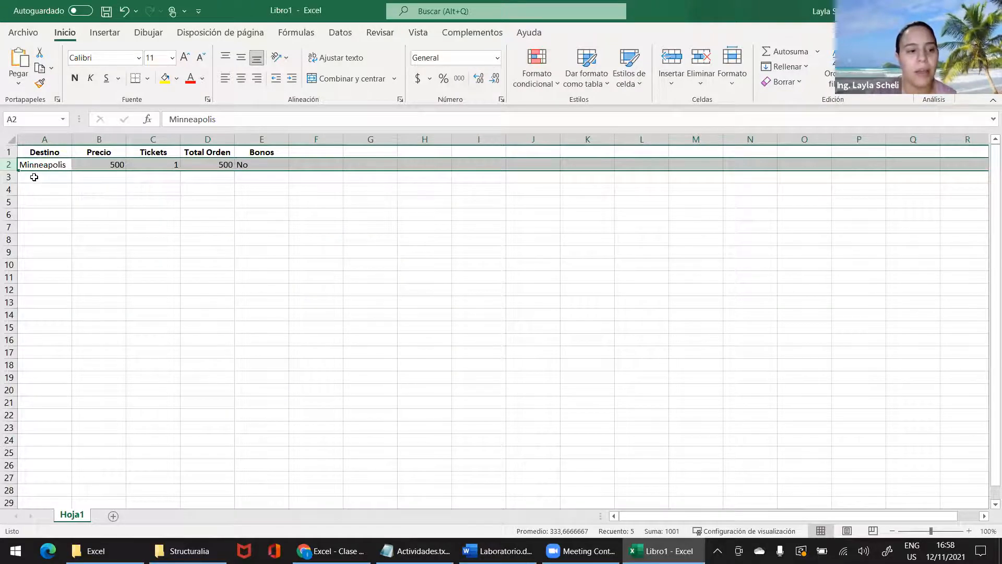
left_click(34, 177)
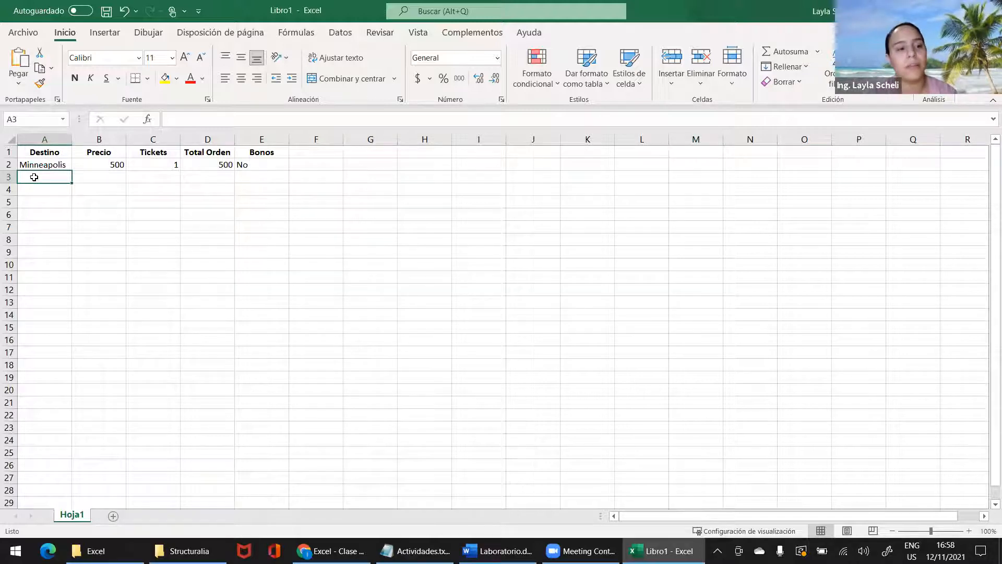
left_click(9, 165)
right_click(8, 165)
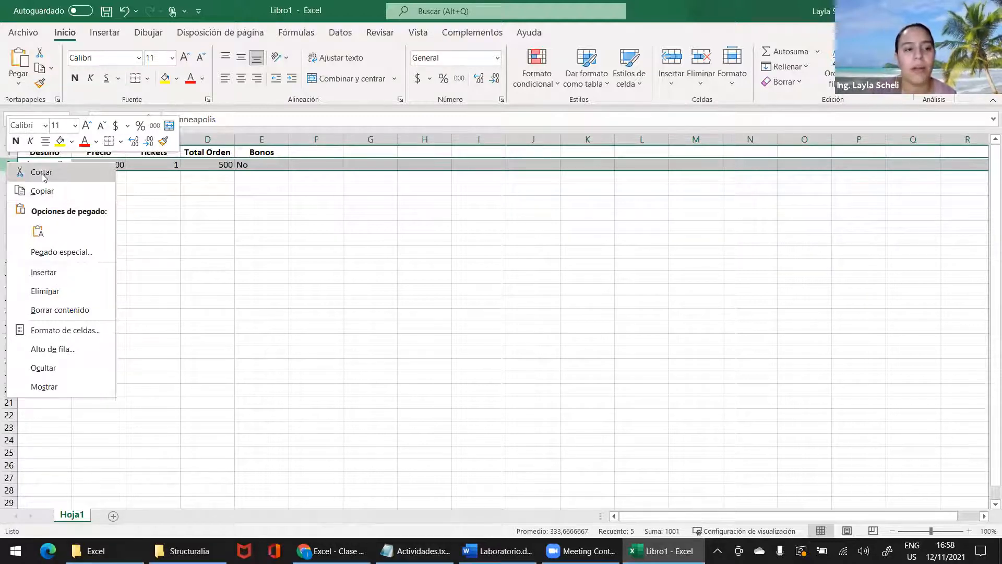
left_click(39, 231)
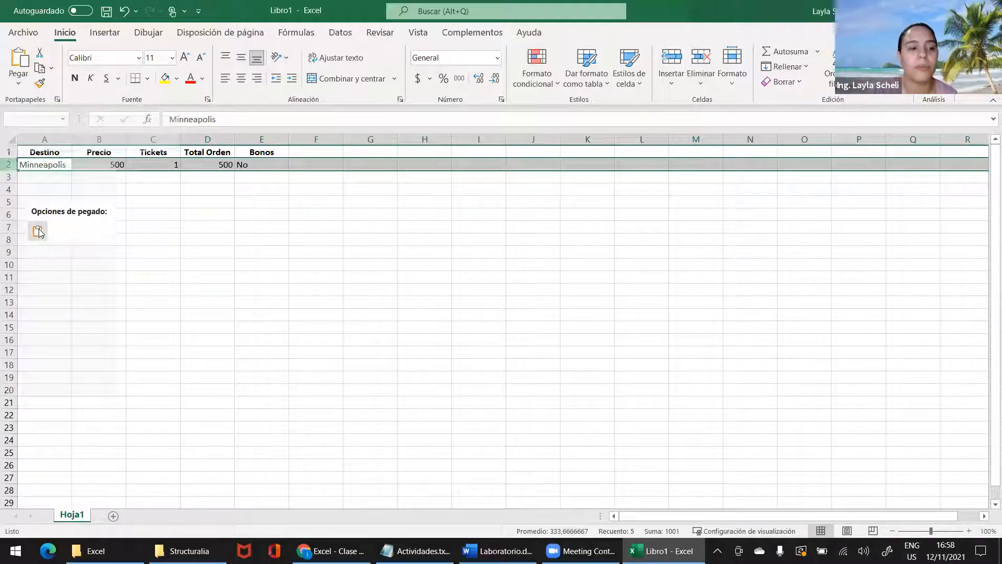
left_click(149, 220)
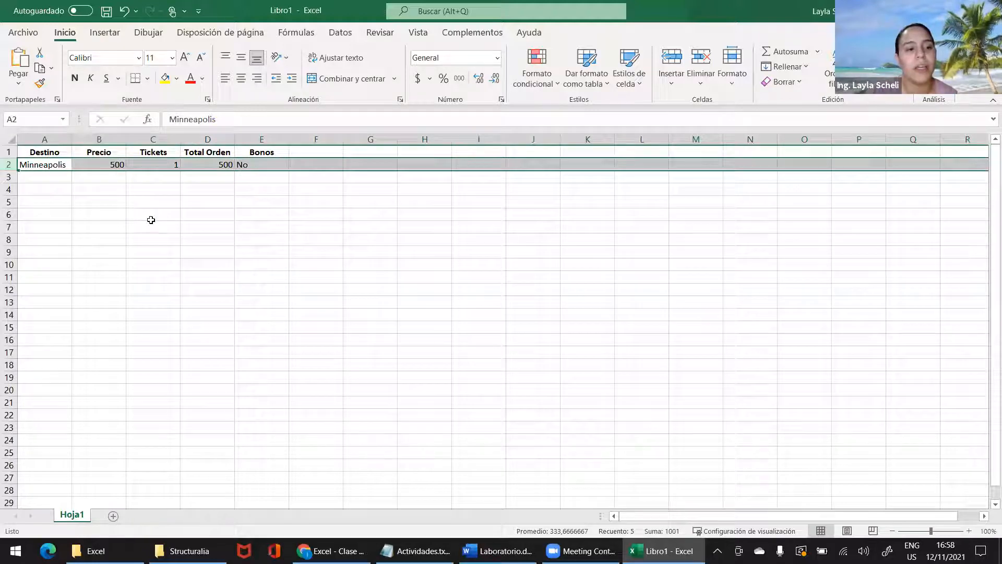
left_click(22, 177)
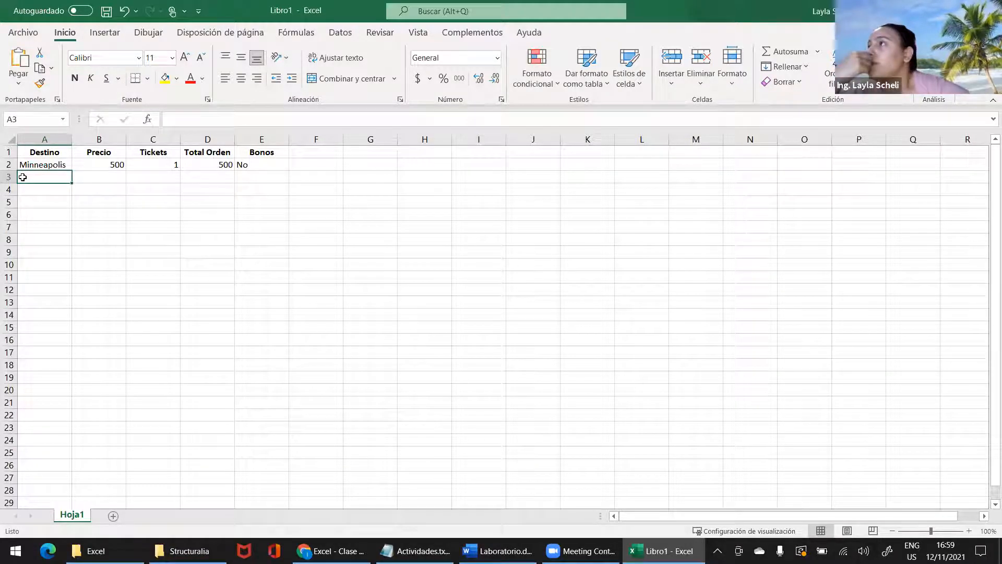
Fill row 3 with Paris, 1500, 1, 1500 and Si.
type("Paris")
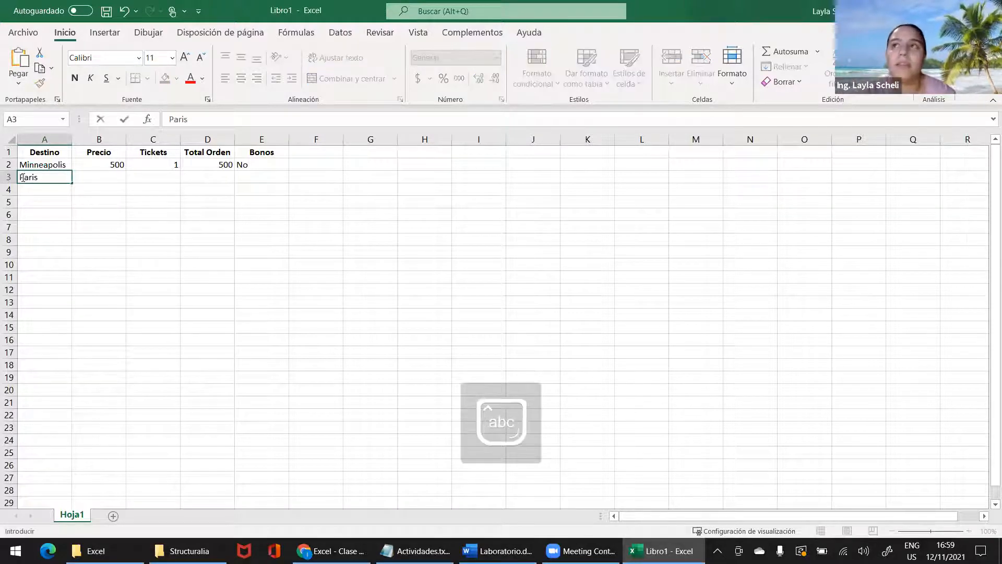
key("Tab")
type("1500")
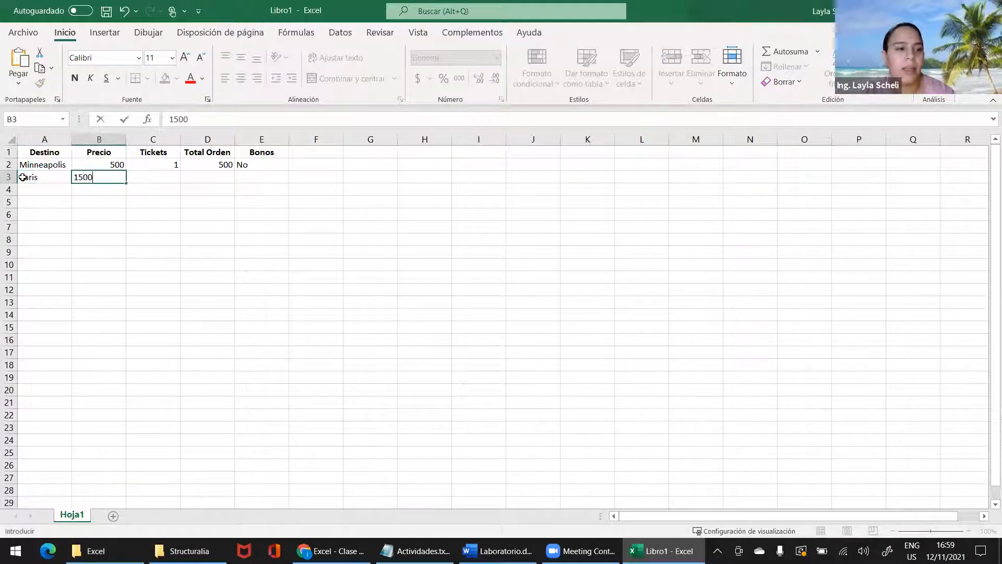
key("Tab")
type("1")
key("Tab")
type("1500")
key("Tab")
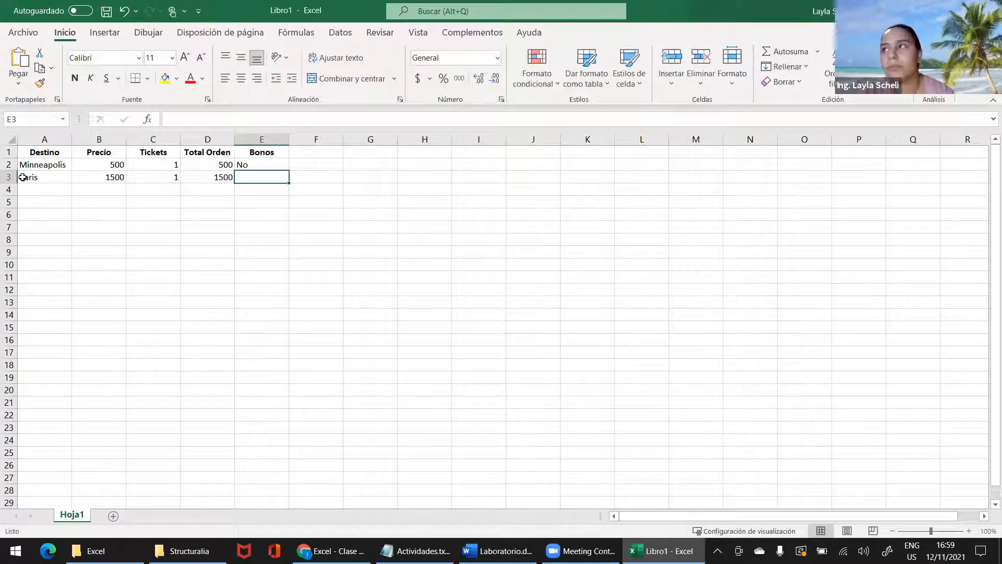
type("Si")
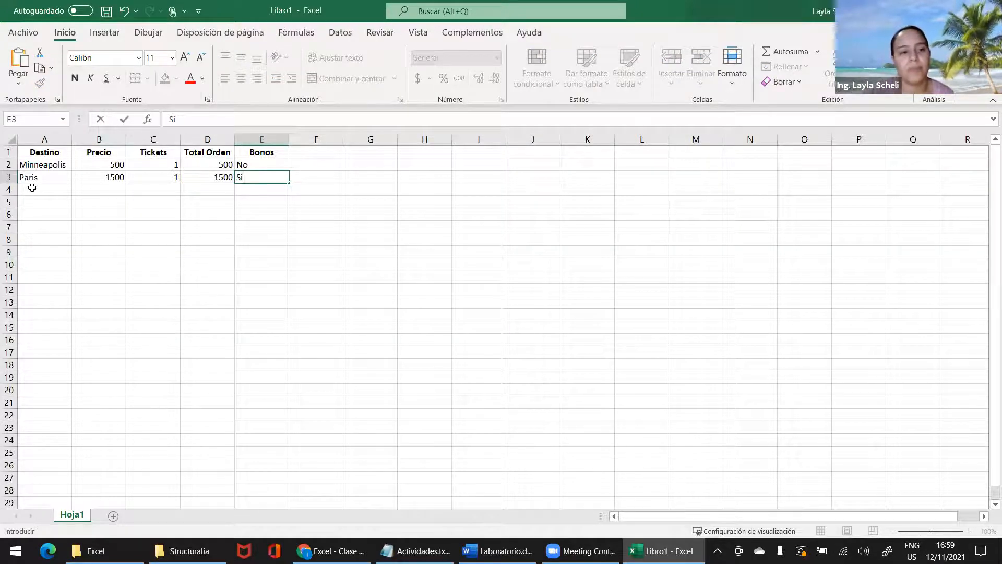
left_click(32, 188)
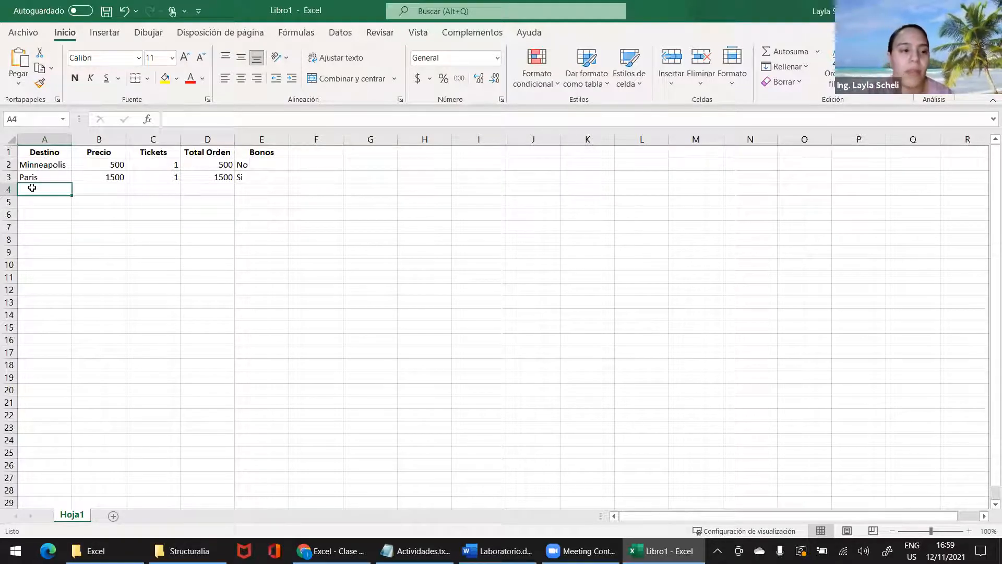
Fill row 4 with Londres, 1000, 1, 1000 and No.
type("Londres")
key("Tab")
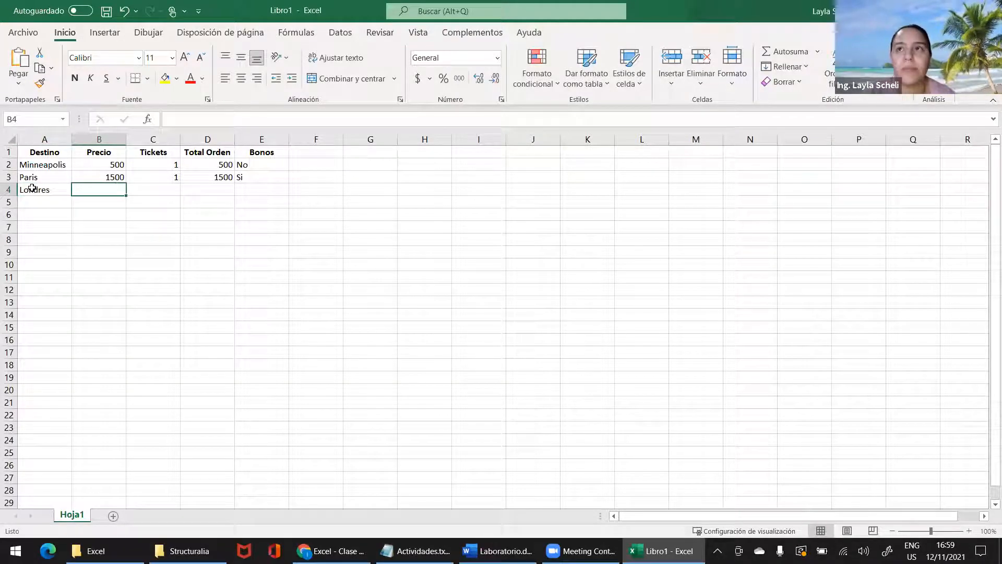
type("1000")
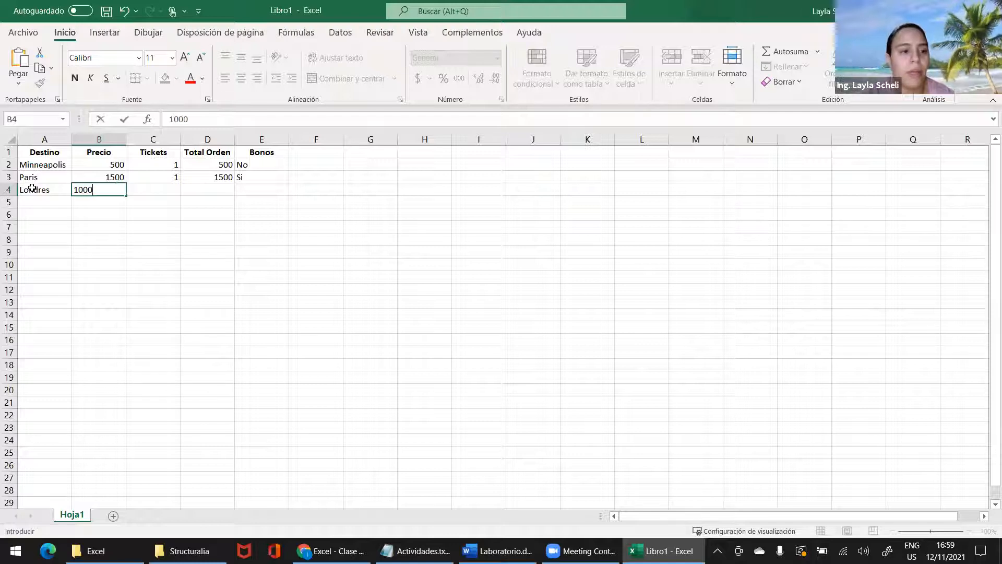
key("Tab")
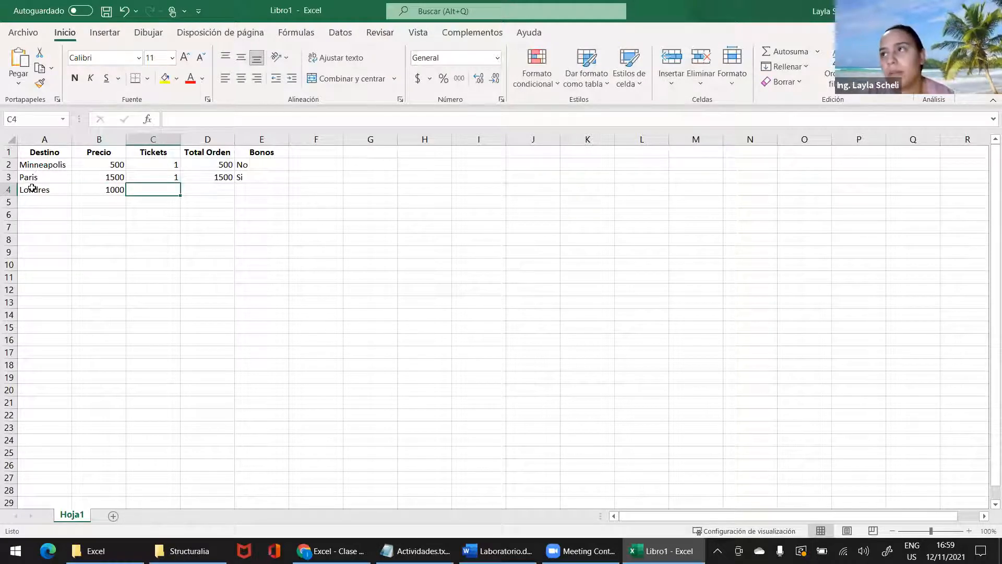
type("1")
key("Tab")
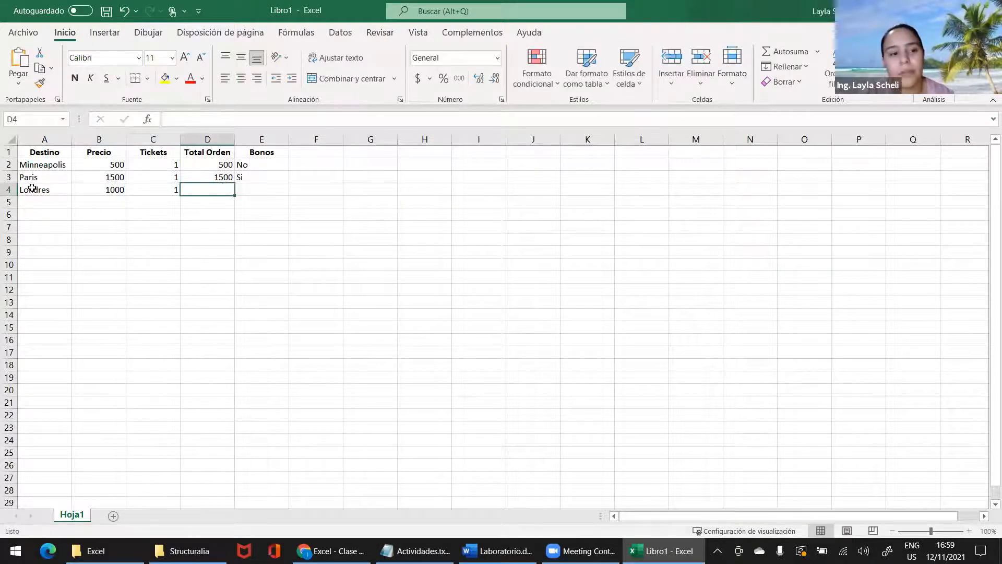
type("1000")
key("Tab")
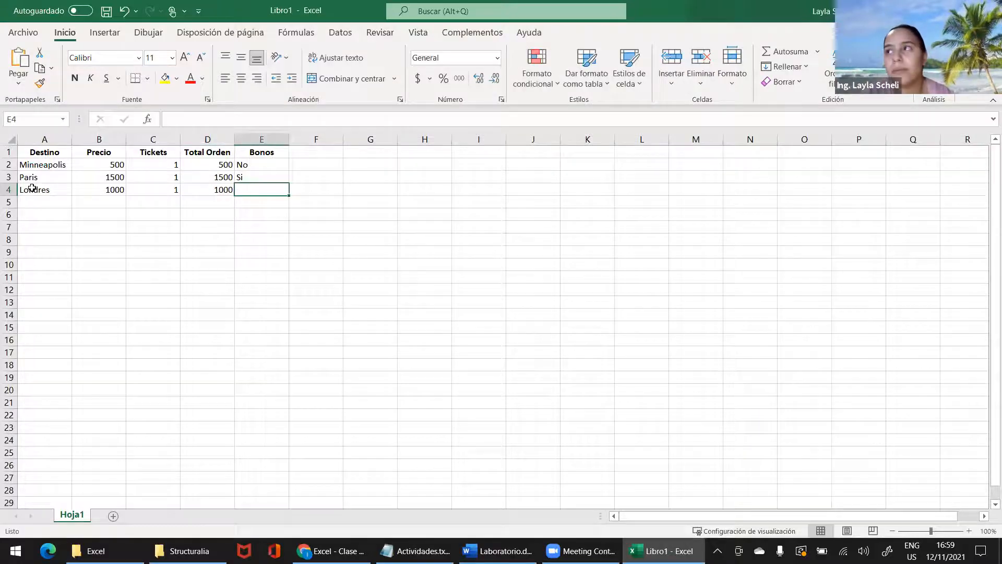
type("No")
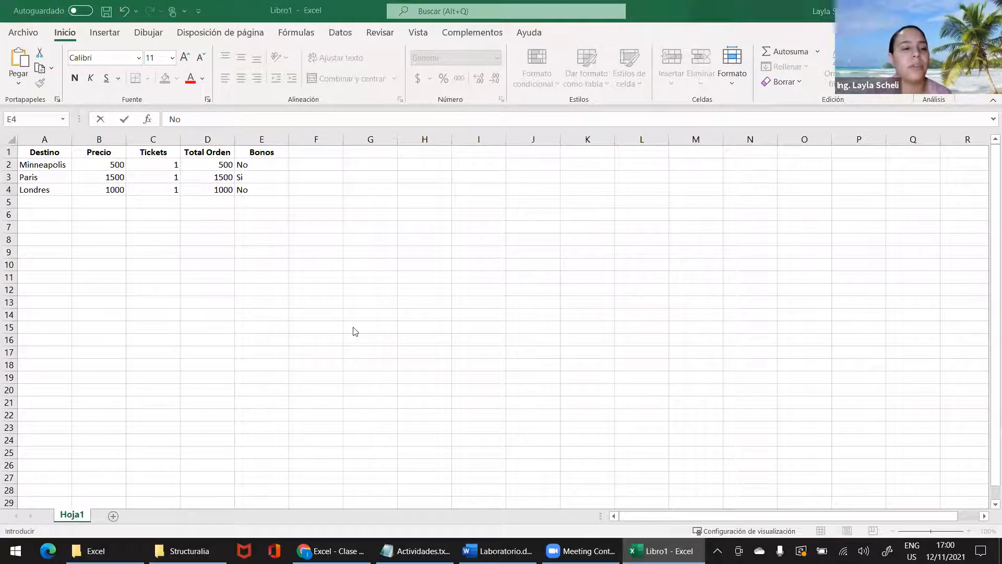
Fill row 5 with Paris, 2000, 2, 4000 and Si.
left_click(31, 199)
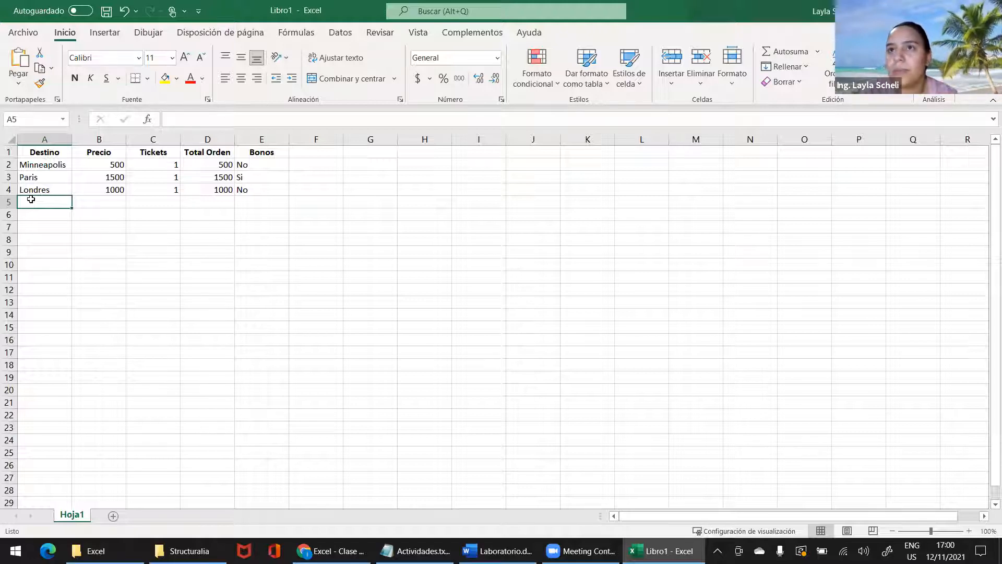
type("Paris")
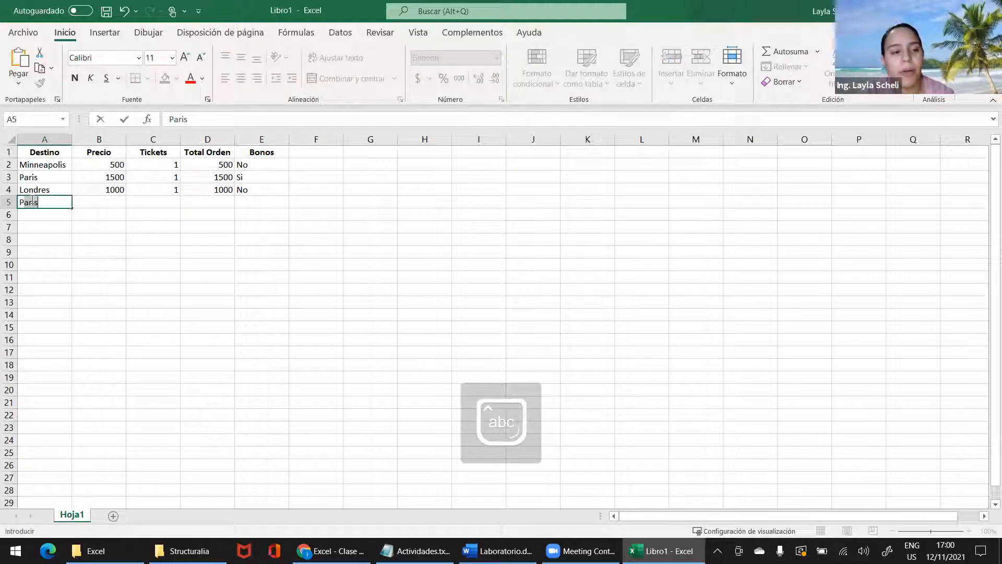
key("Tab")
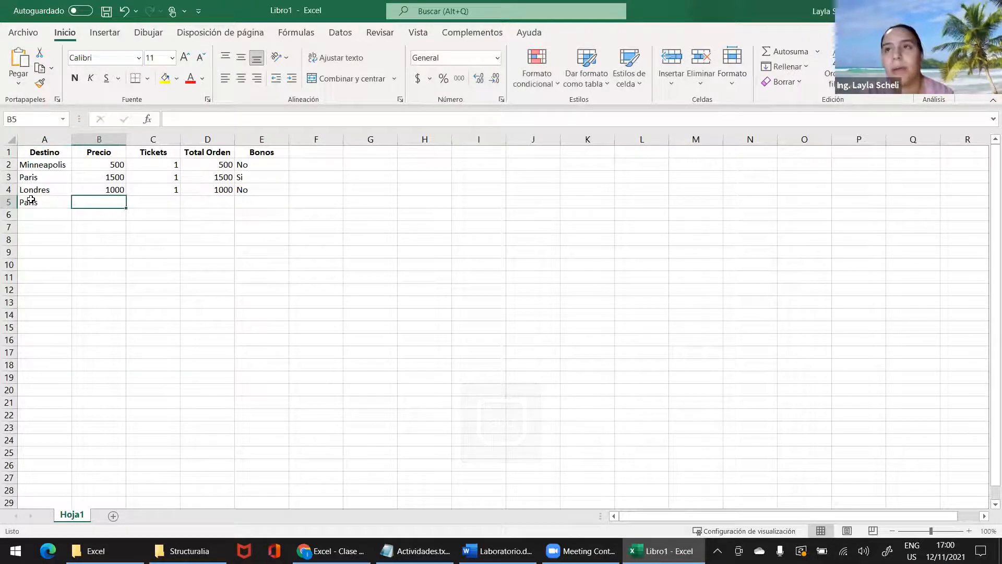
type("2000")
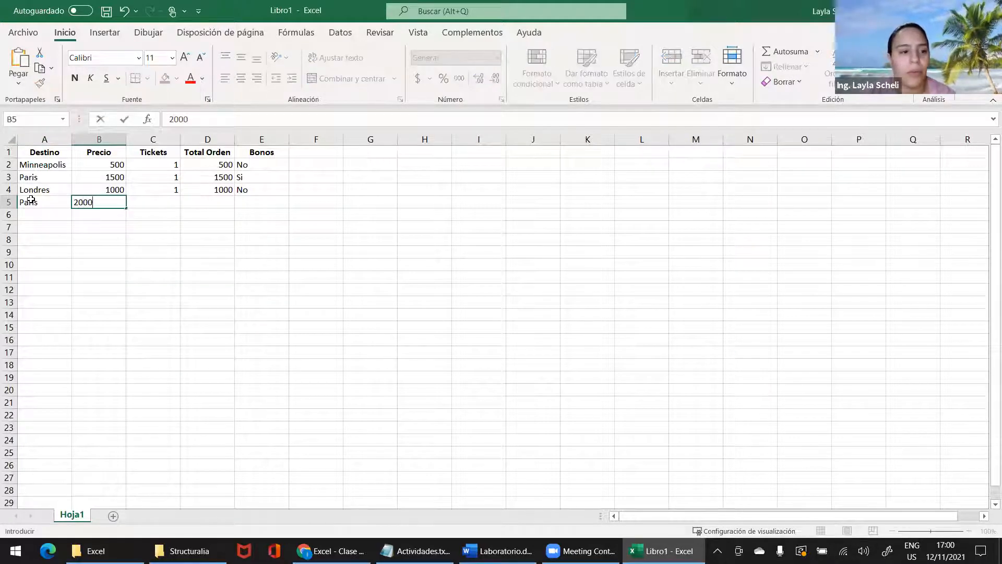
key("Tab")
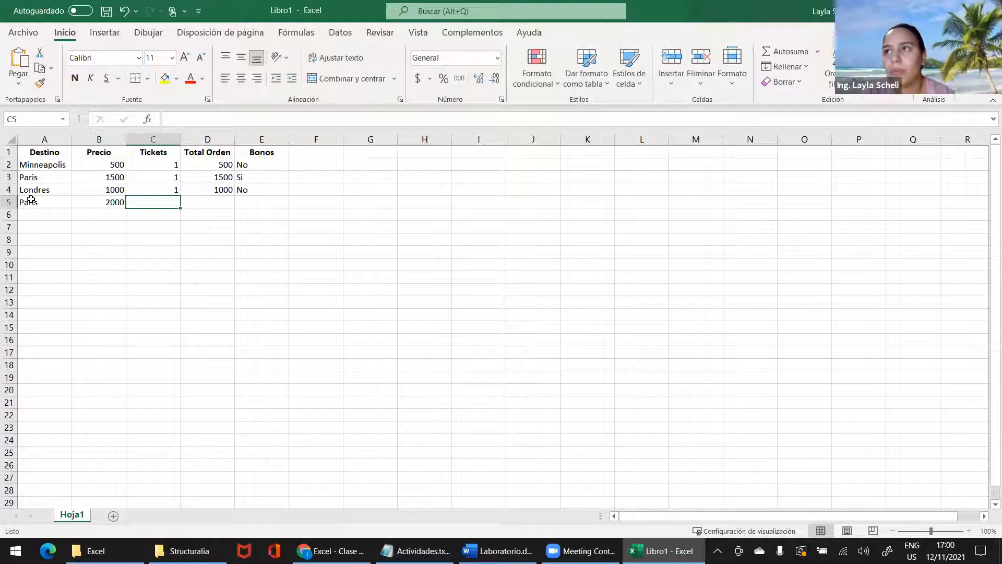
type("2")
key("Tab")
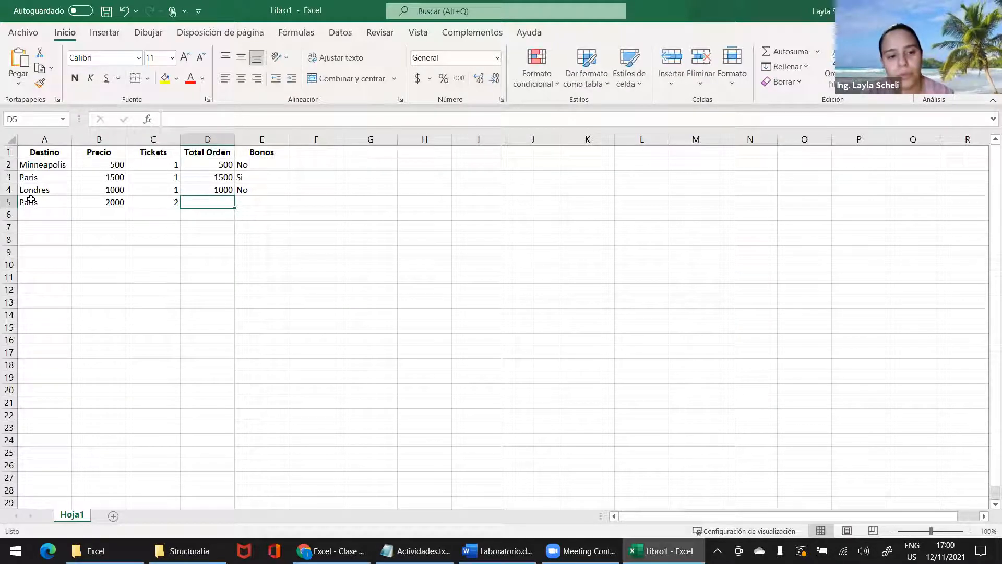
type("4000")
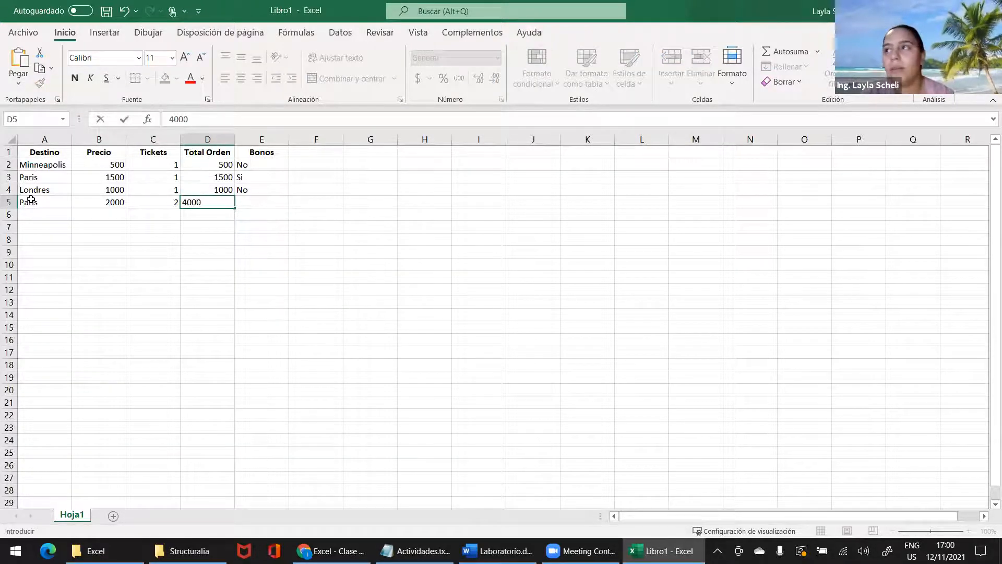
key("Tab")
type("Si")
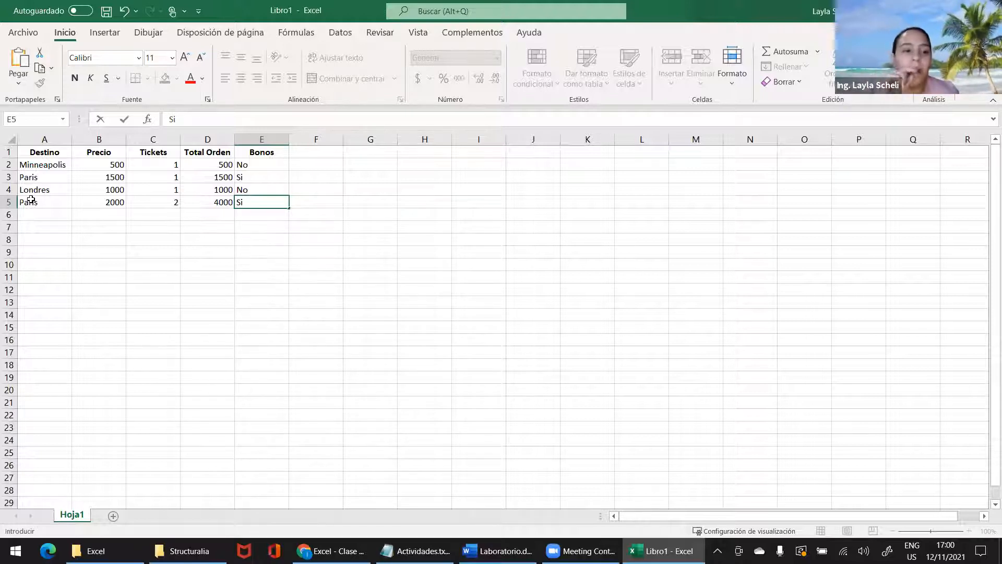
Enter the Minneapolis order in row 6: 500, 1 ticket, 500, No.
left_click(32, 219)
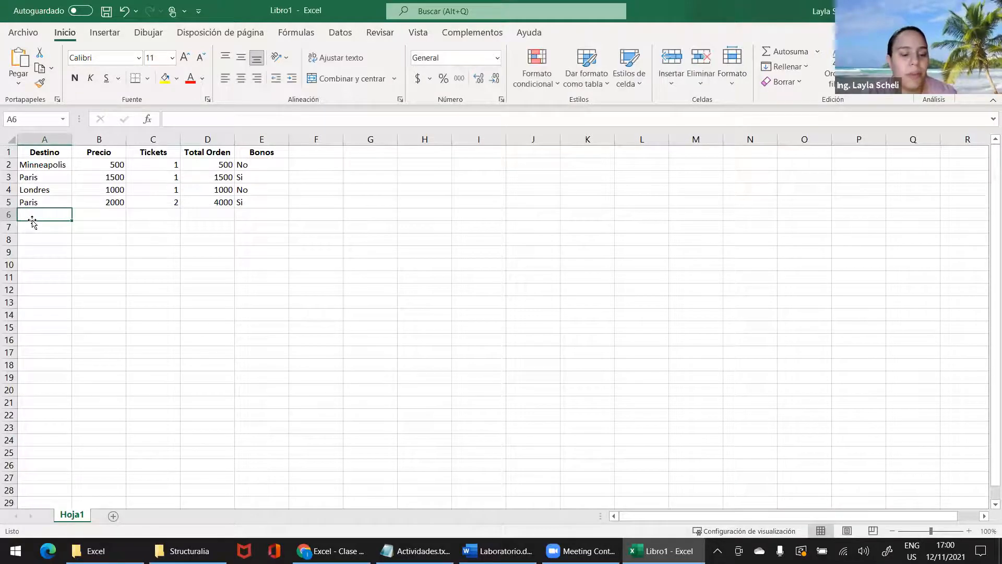
type("Minneapol")
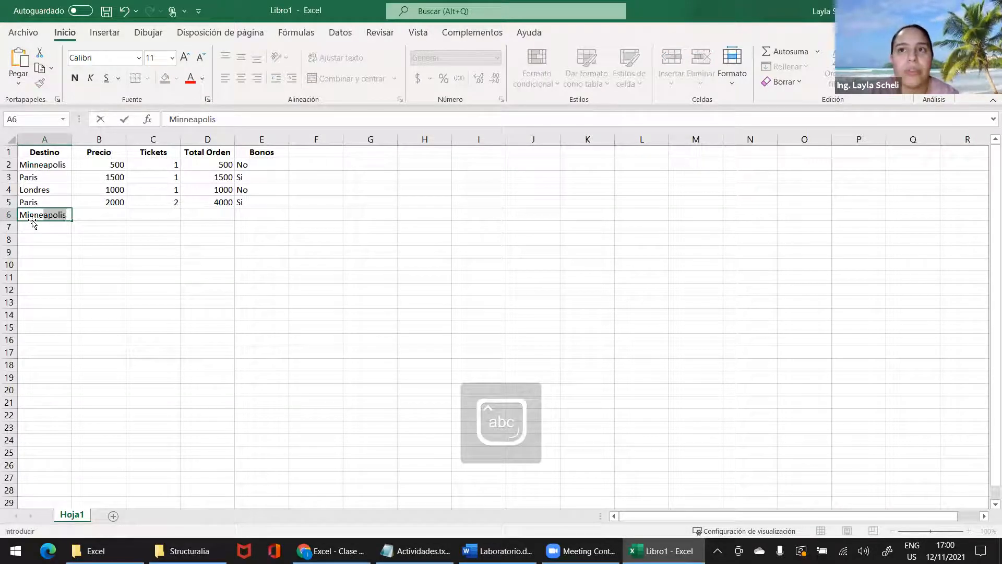
type("is")
key("Tab")
type("500")
key("Tab")
type("1")
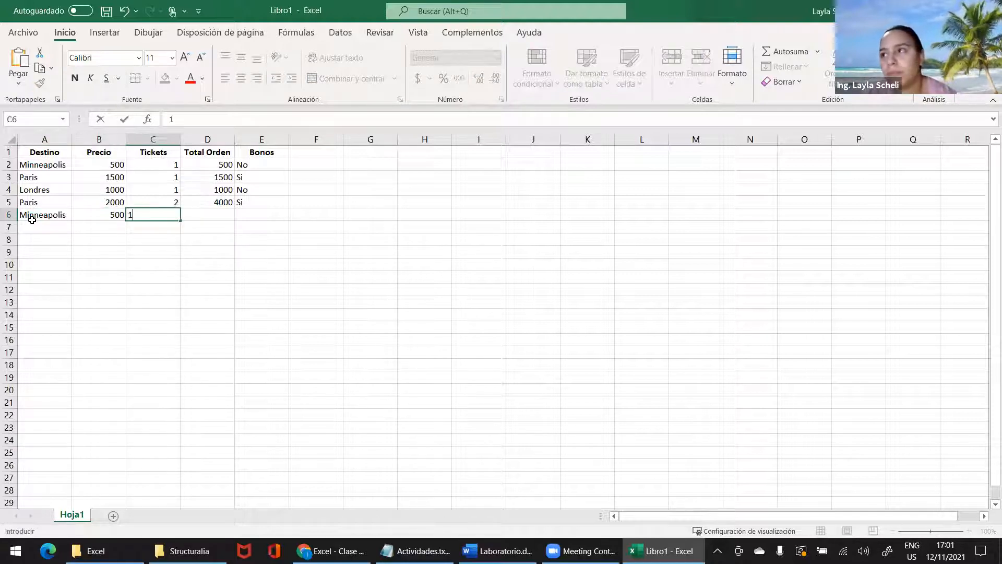
key("Tab")
type("500")
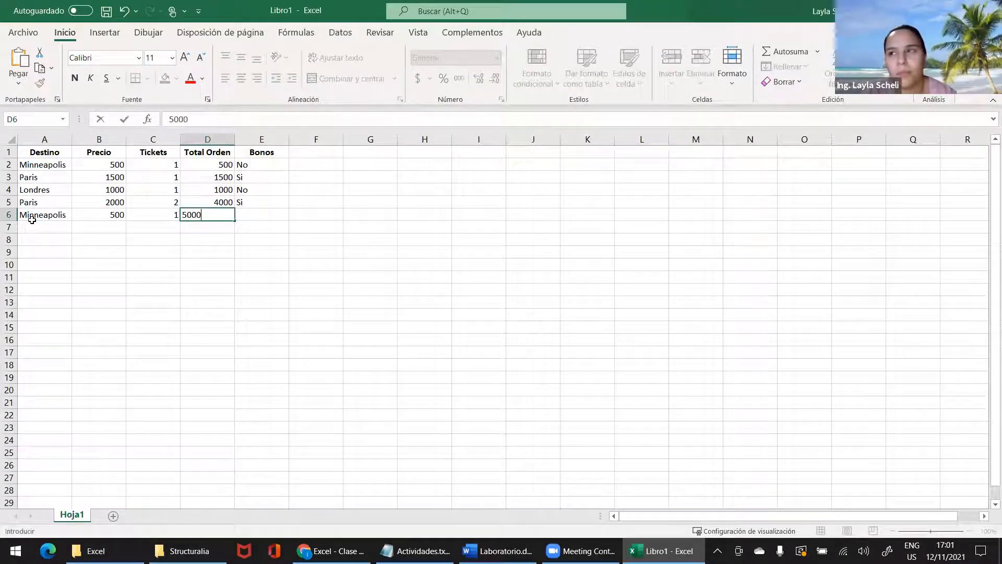
key("Tab")
type("No")
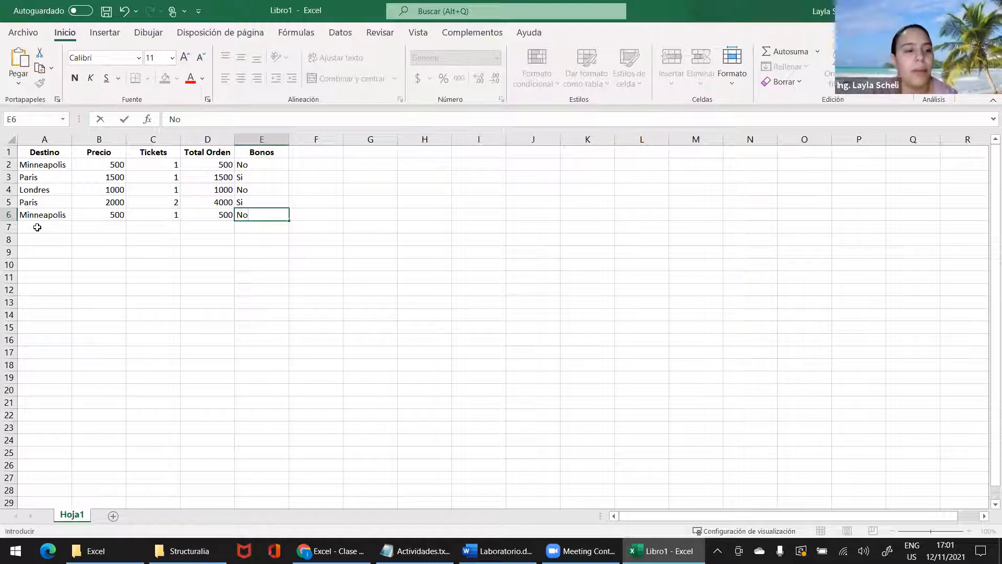
Enter the Londres order in row 7: 1500, 3 tickets, 4500, Si.
left_click(37, 227)
type("Londe")
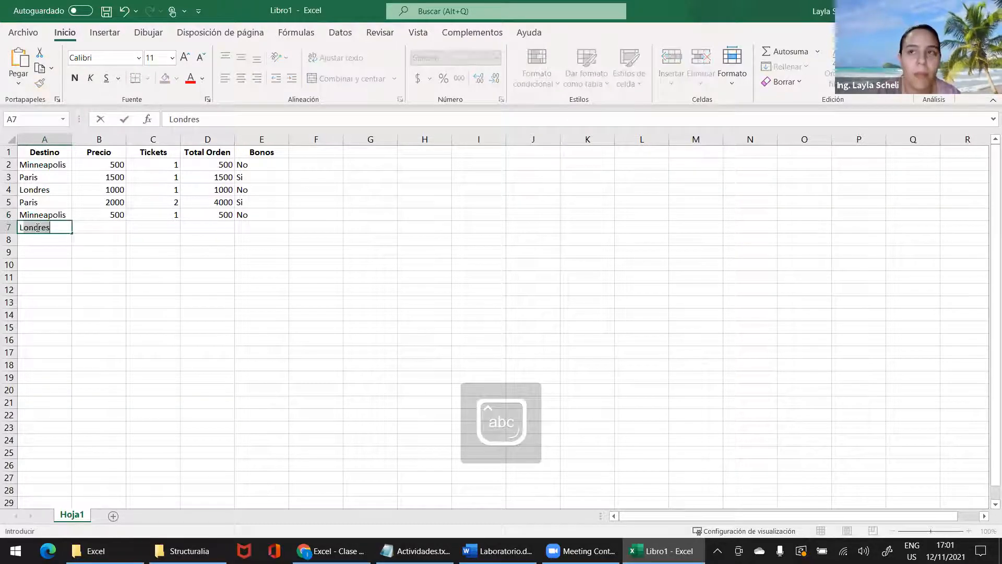
key("BackSpace")
type("res")
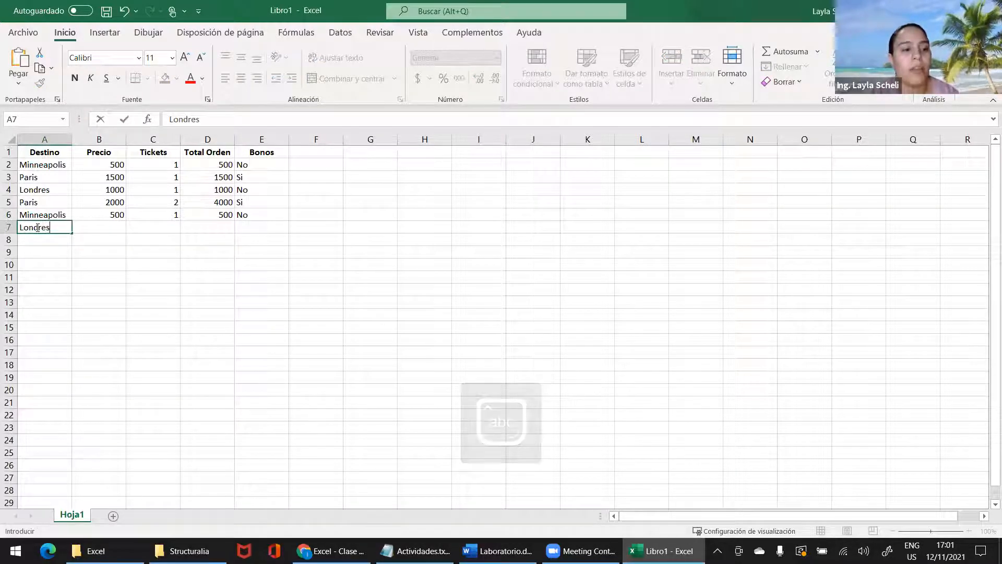
key("Tab")
type("1500")
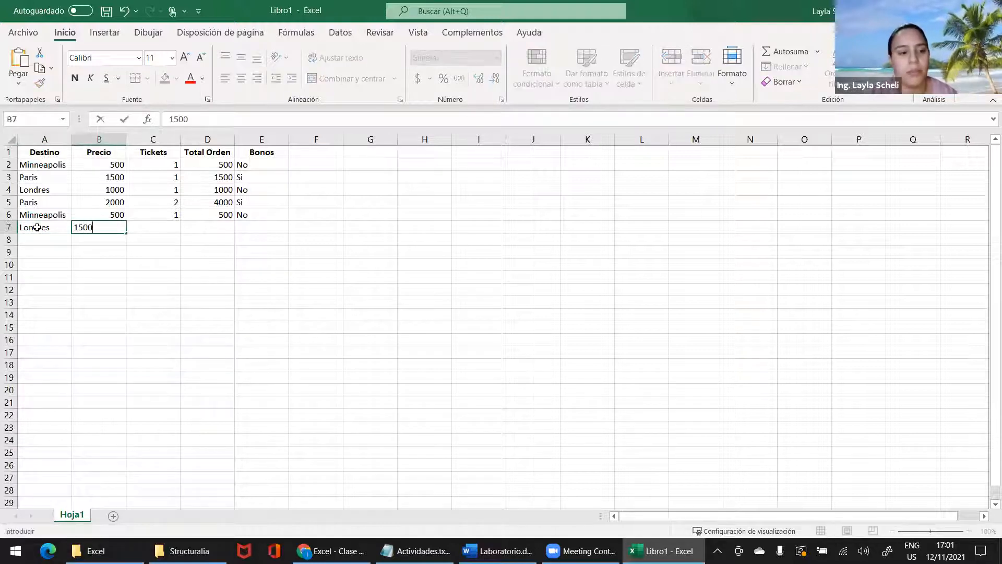
key("Tab")
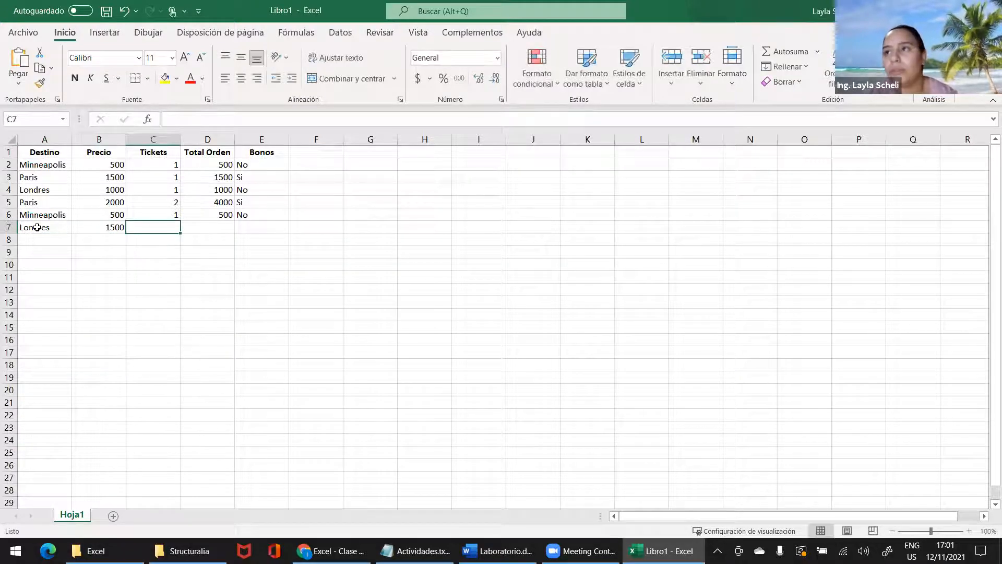
type("3")
key("Tab")
type("4500")
key("Tab")
type("Si")
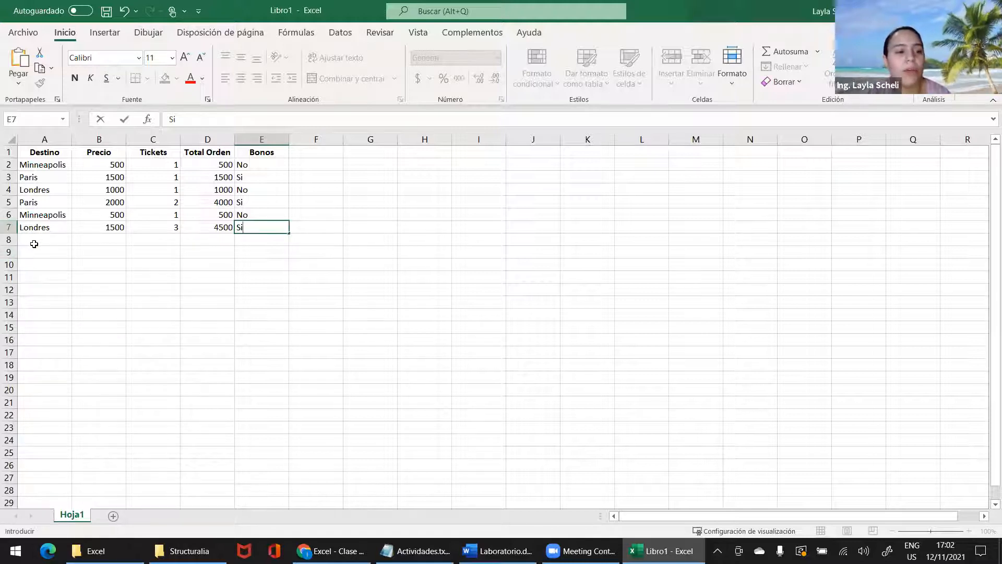
Enter a Londres order in row 8: 1000, 1 ticket, 1000, No.
left_click(34, 244)
type("Londres")
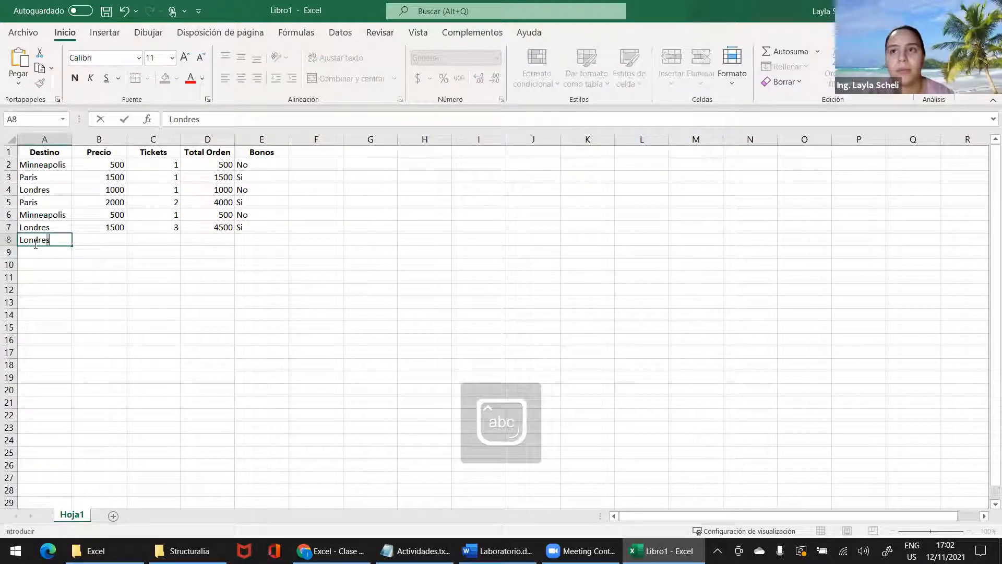
key("Tab")
type("1000")
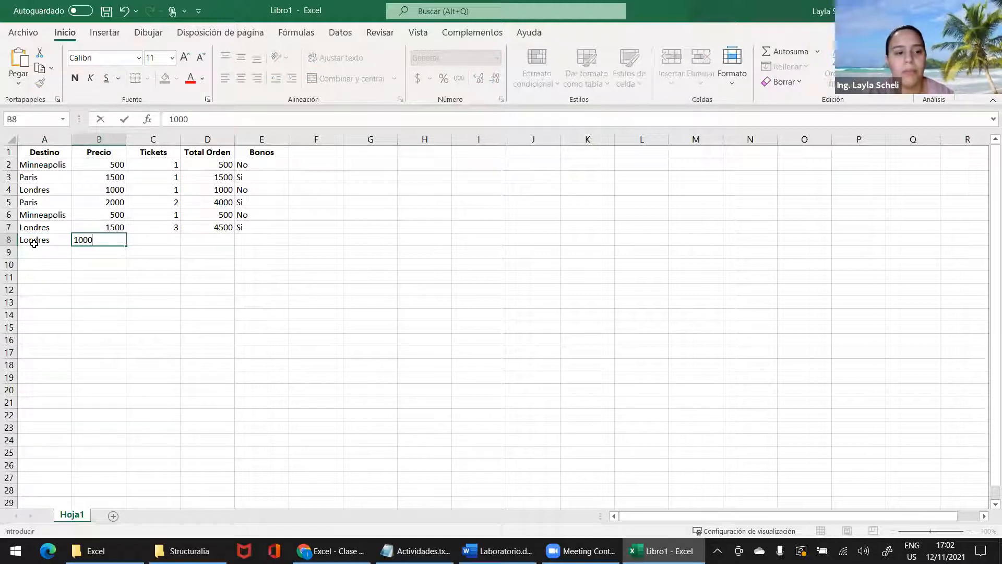
key("Tab")
type("1")
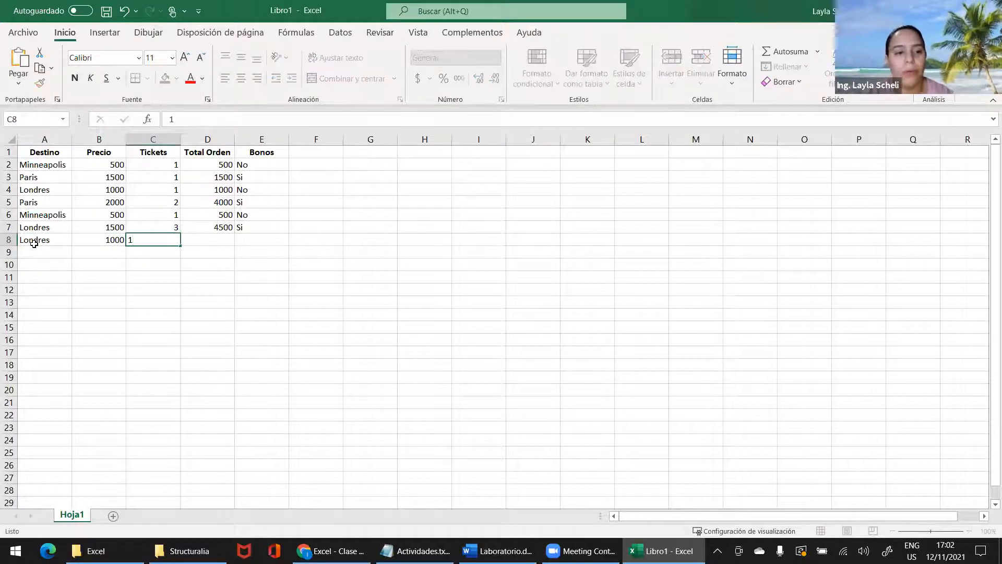
key("Tab")
type("10")
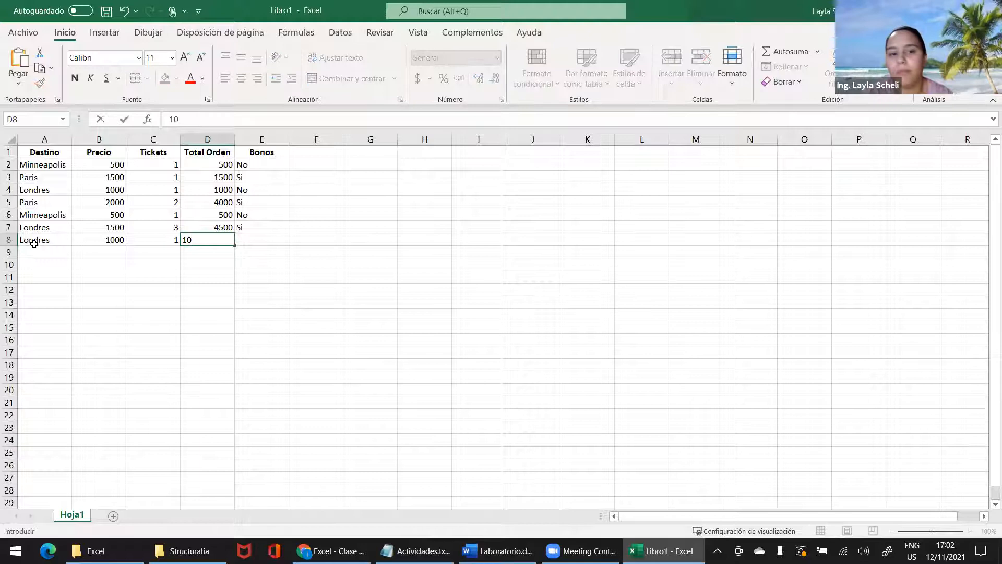
type("00")
key("Tab")
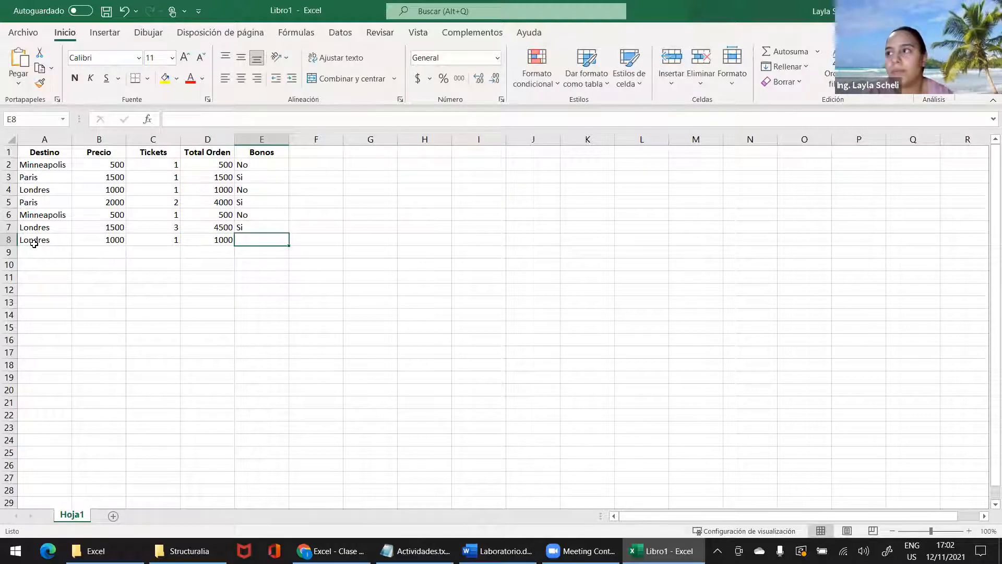
key("Caps_Lock")
type("No")
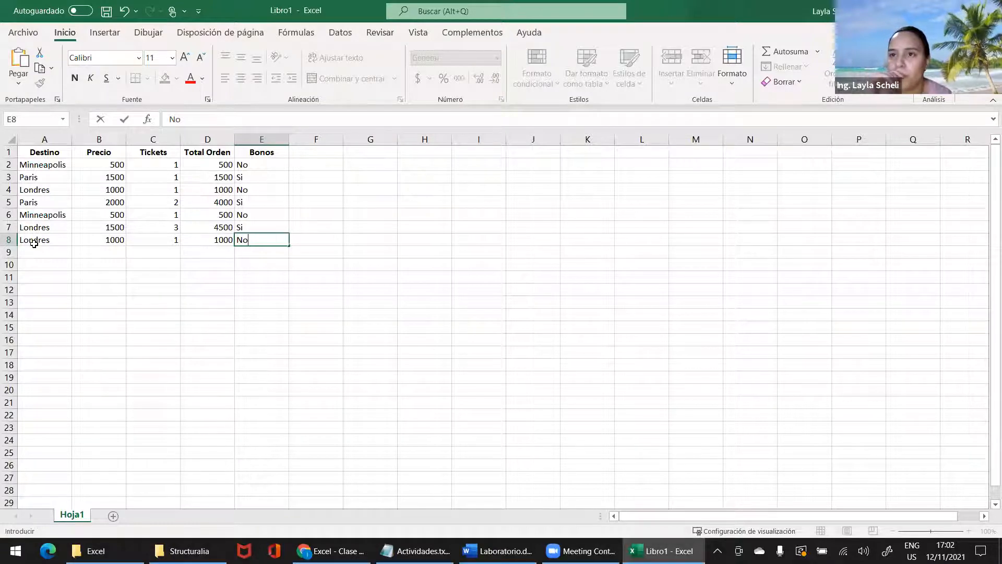
Enter a Paris order in row 9: 2000, 2 tickets, 4000, Si.
left_click(33, 252)
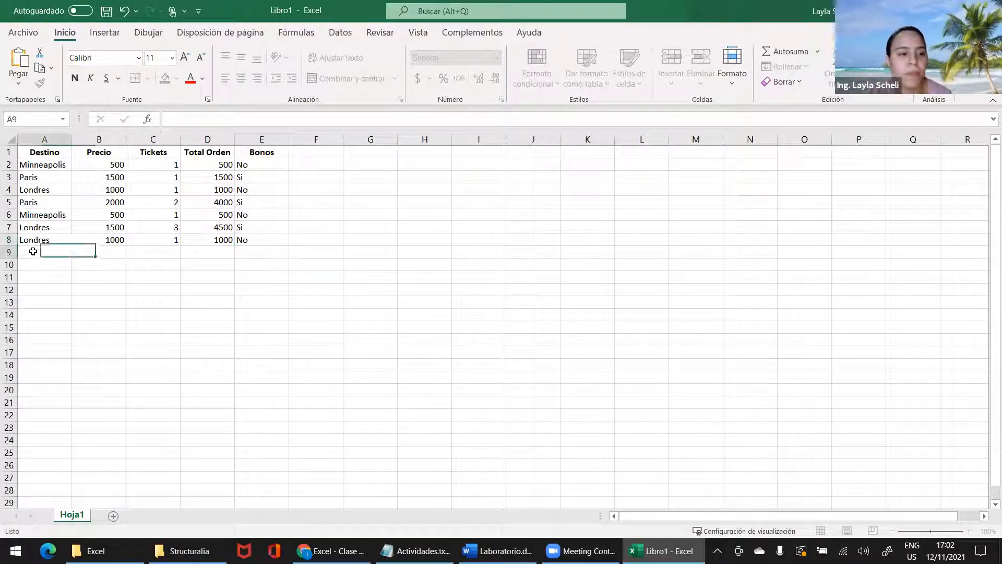
type("Paris")
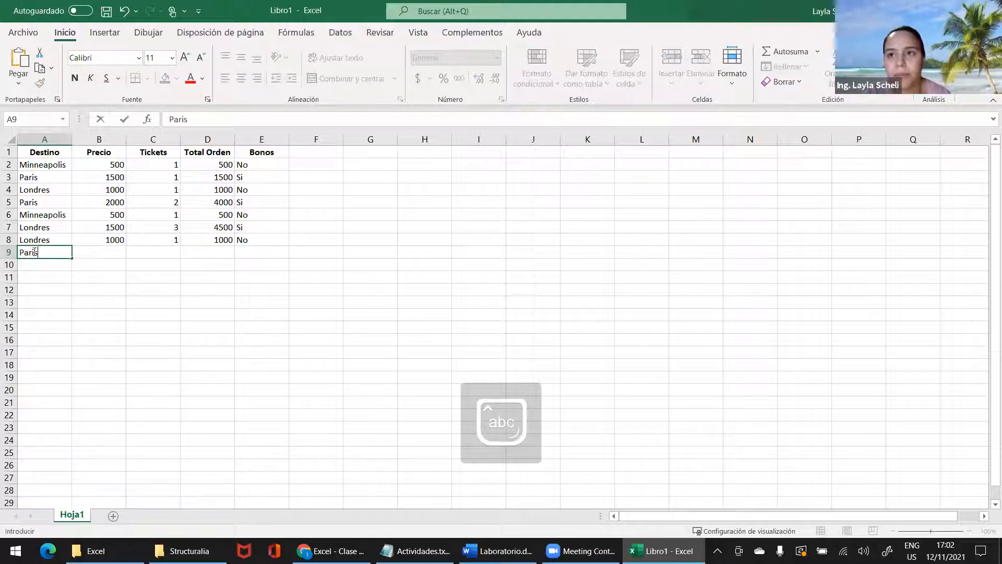
key("Tab")
type("2000")
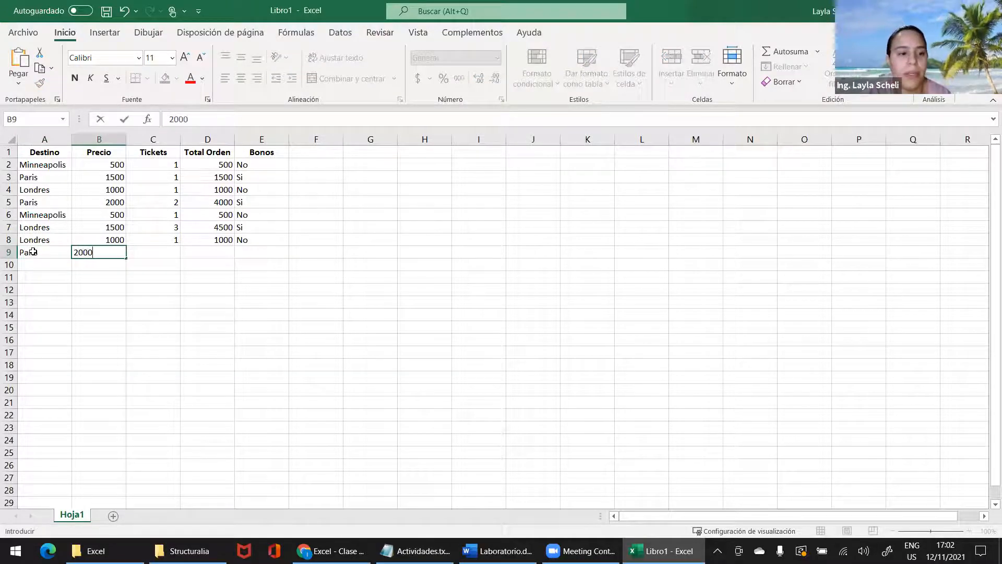
key("Tab")
type("2")
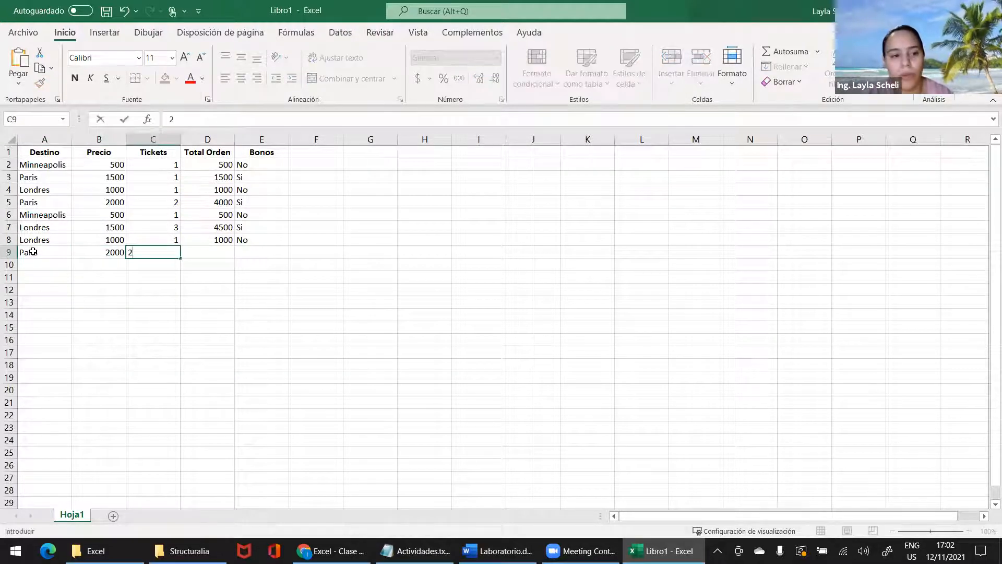
key("Tab")
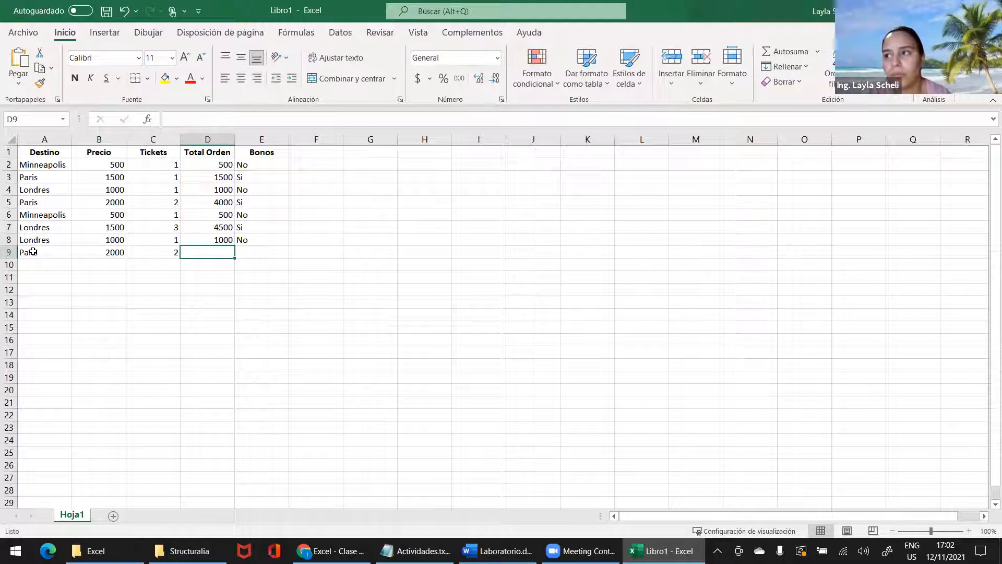
type("4000")
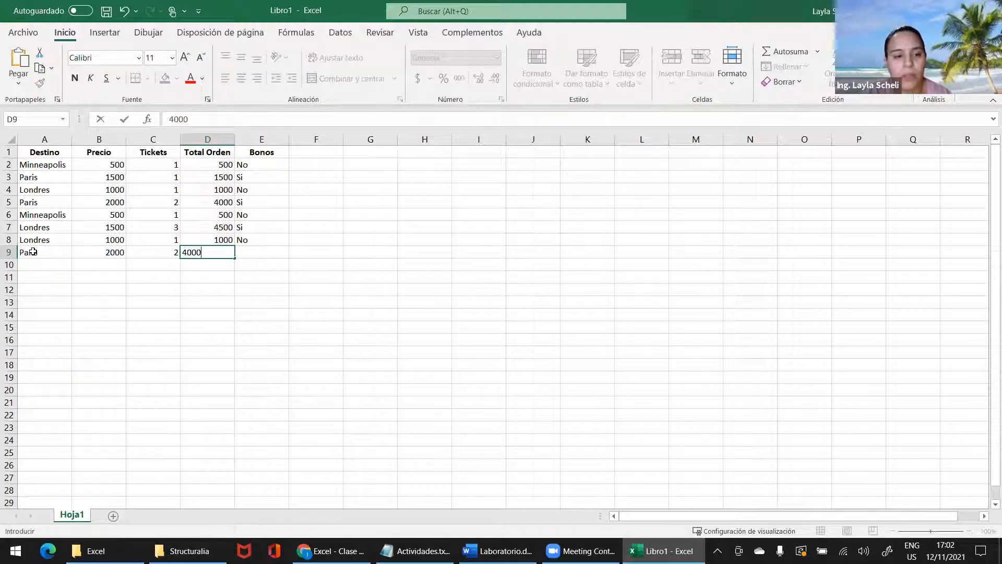
key("Tab")
type("Si")
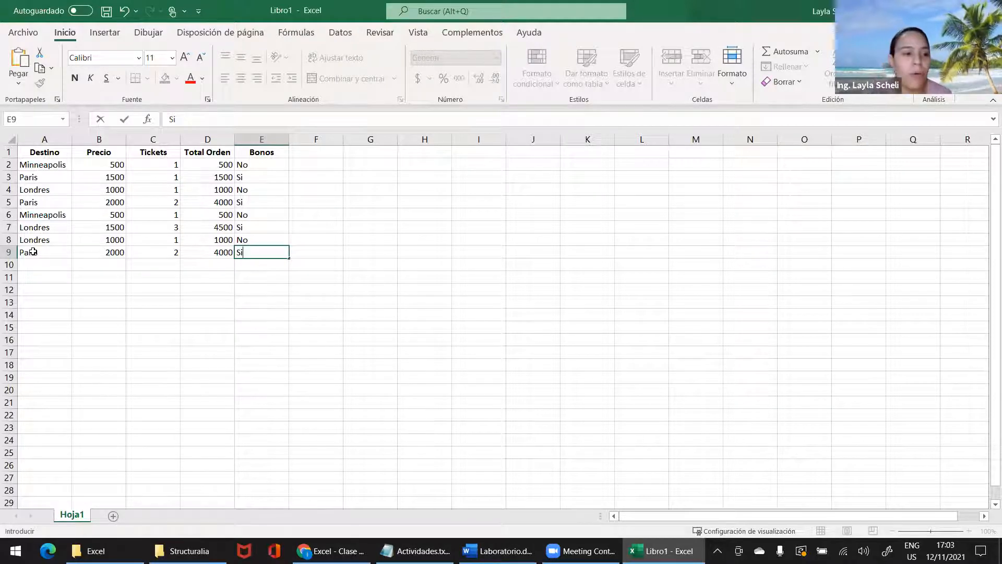
Enter the Londres order in row 10: 1500, 1 ticket, 1500, No.
left_click(35, 267)
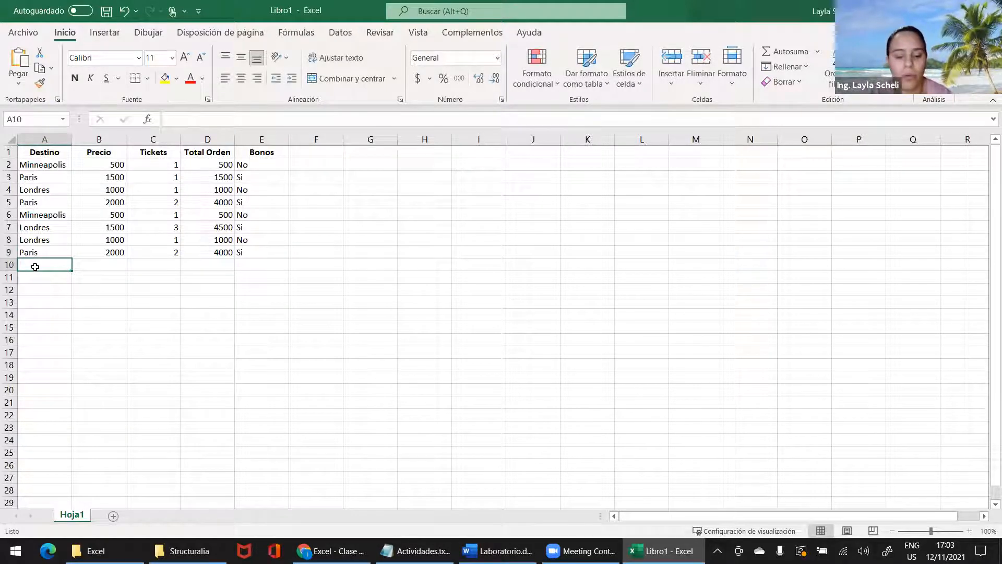
type("Londres")
key("Tab")
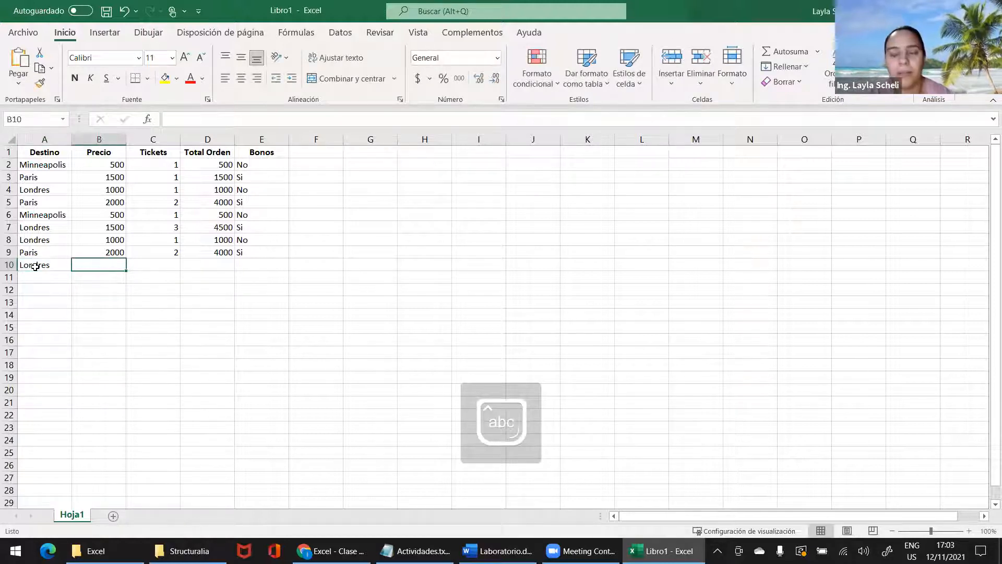
type("1500")
key("Tab")
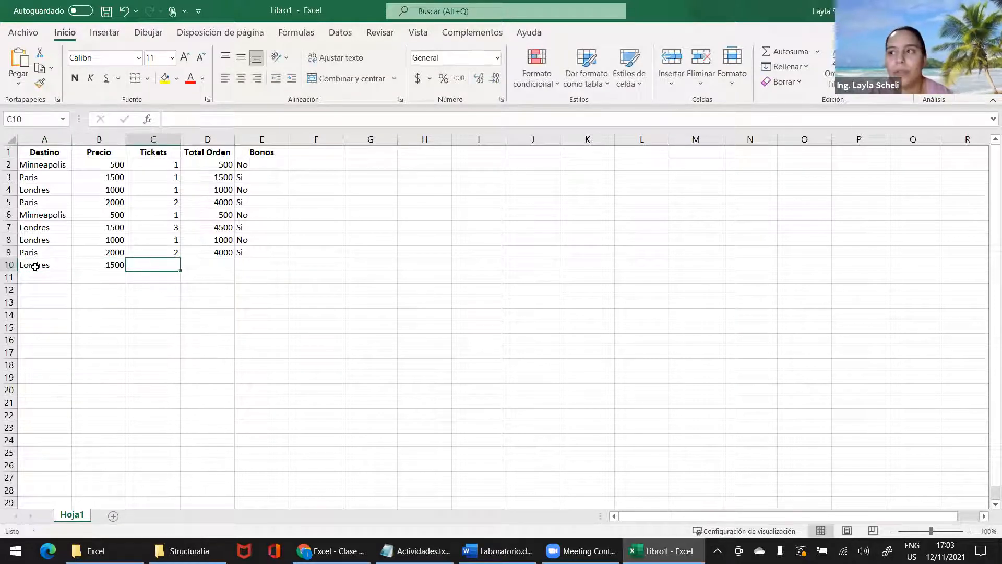
type("1")
key("Tab")
type("1500")
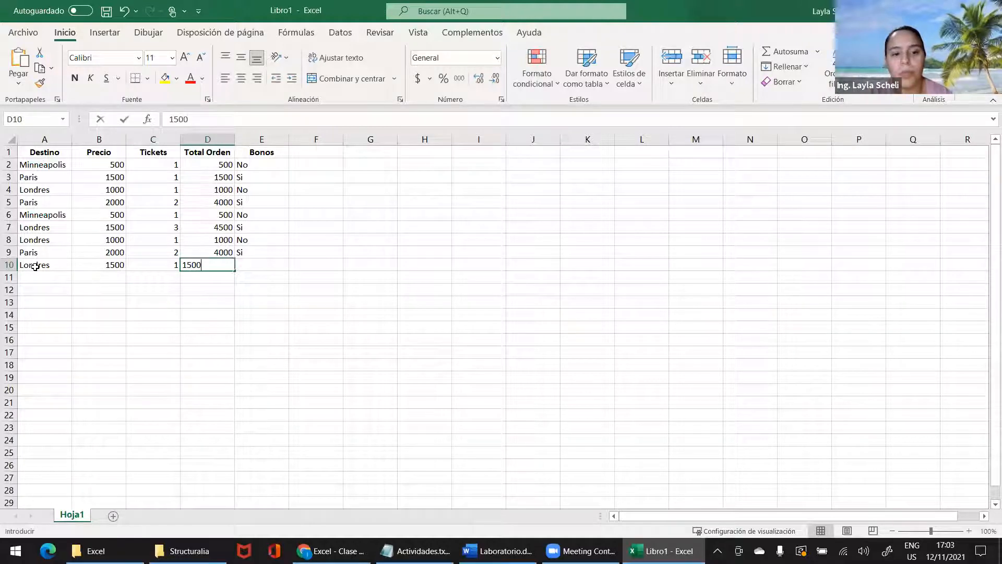
key("Tab")
type("No")
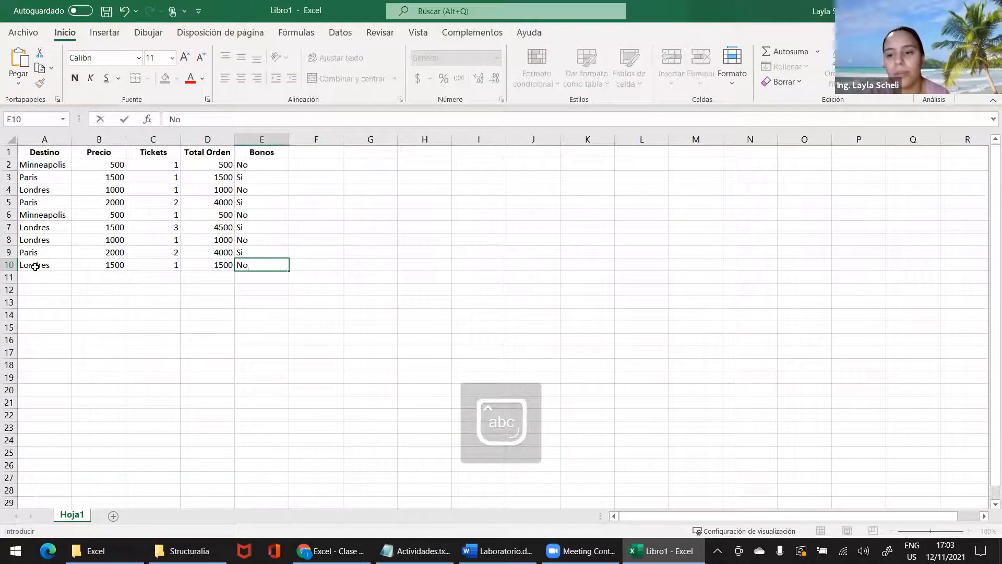
left_click(81, 279)
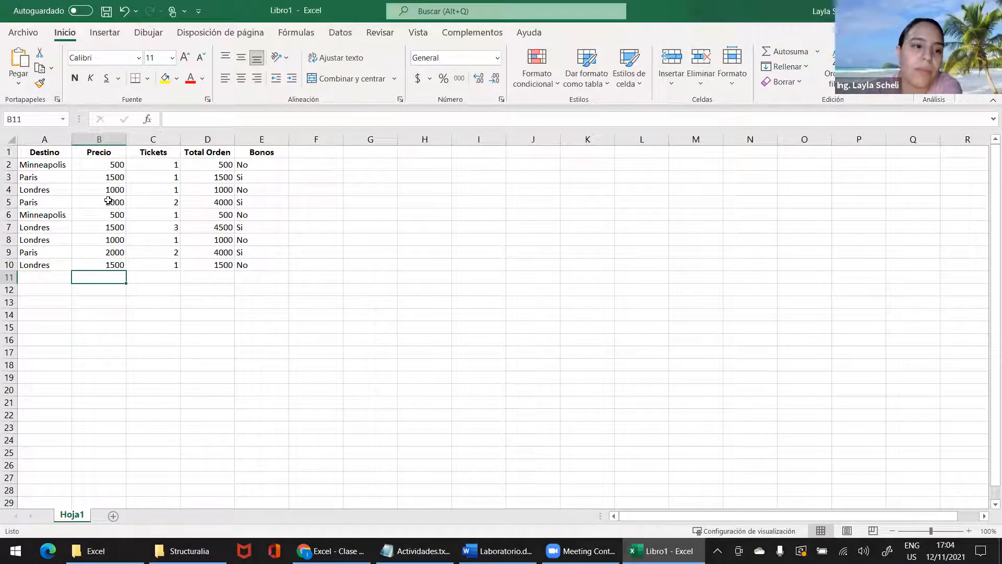
Enter =SUMA(B2:B10) in B11 to total the nine prices.
left_click(172, 119)
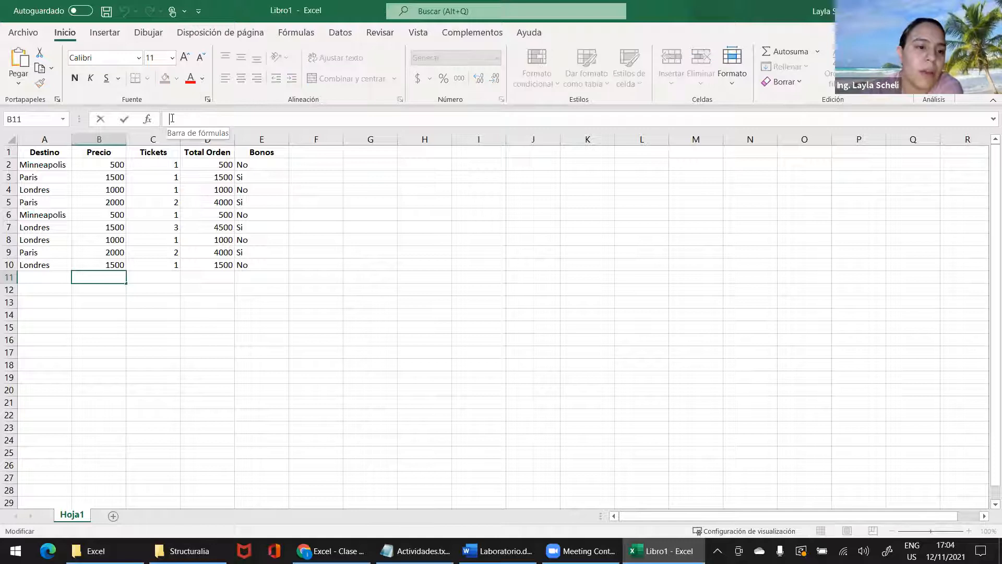
type("=")
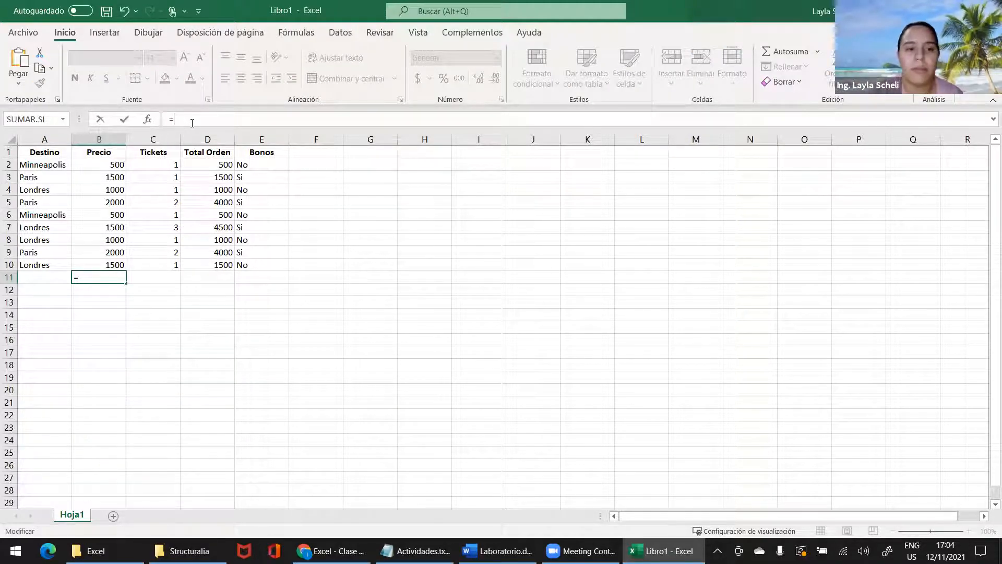
type(" Sum")
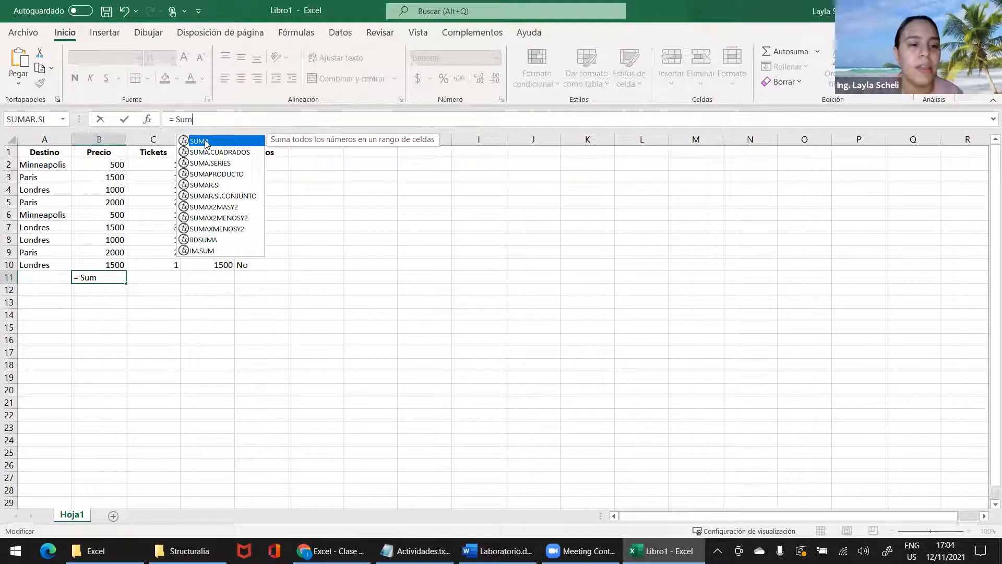
double_click(206, 141)
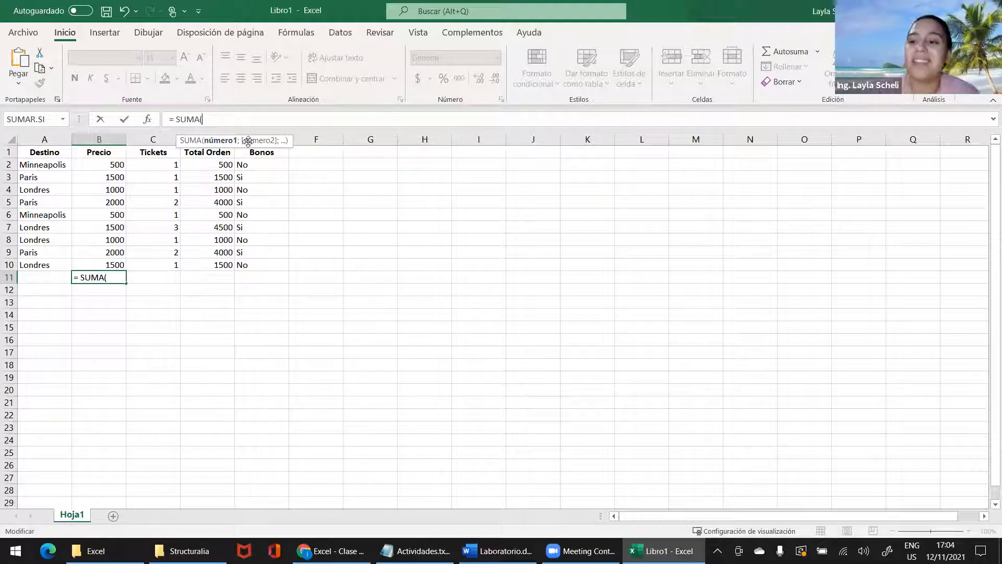
left_click(112, 165)
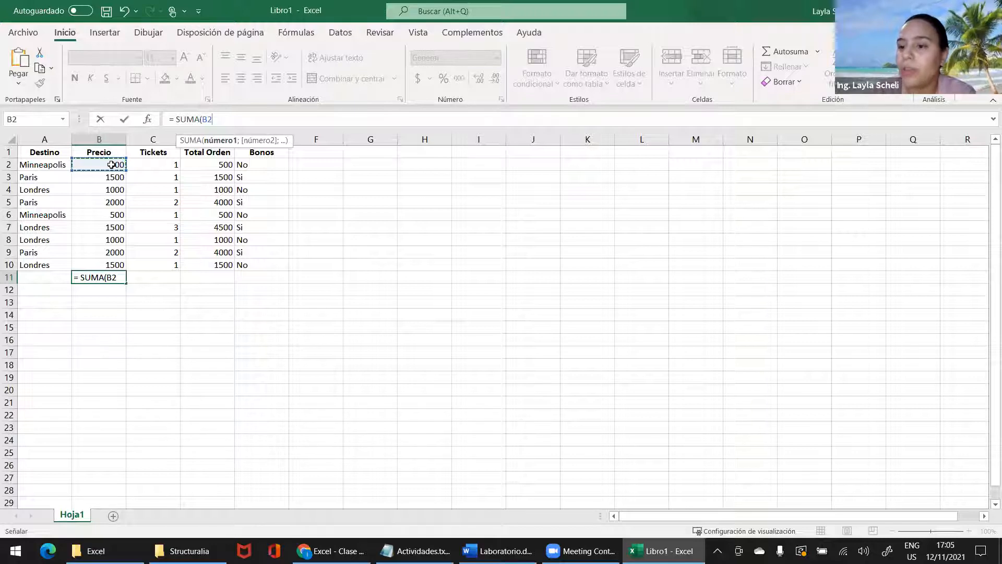
left_click_drag(112, 165, 108, 264)
left_click(235, 118)
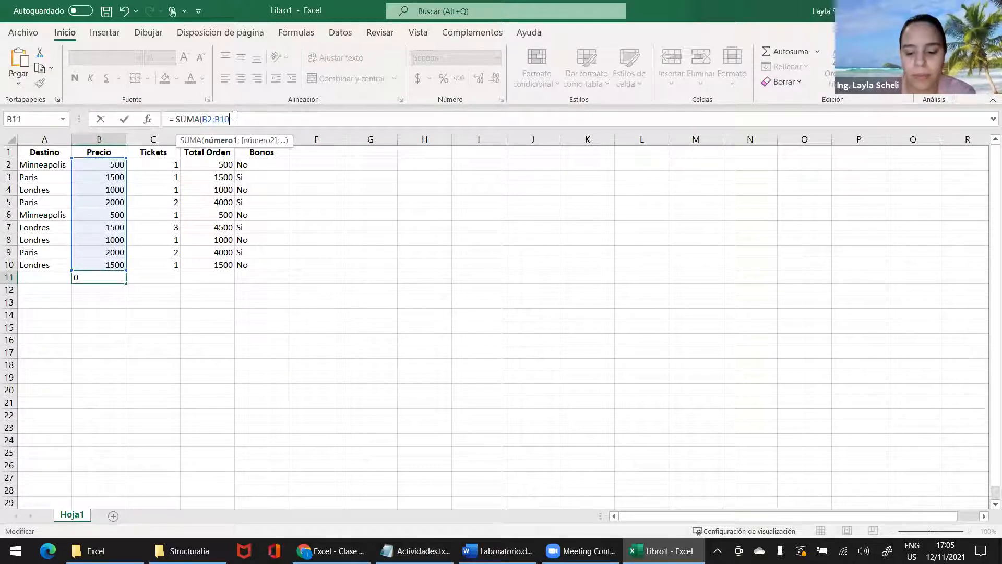
type(")")
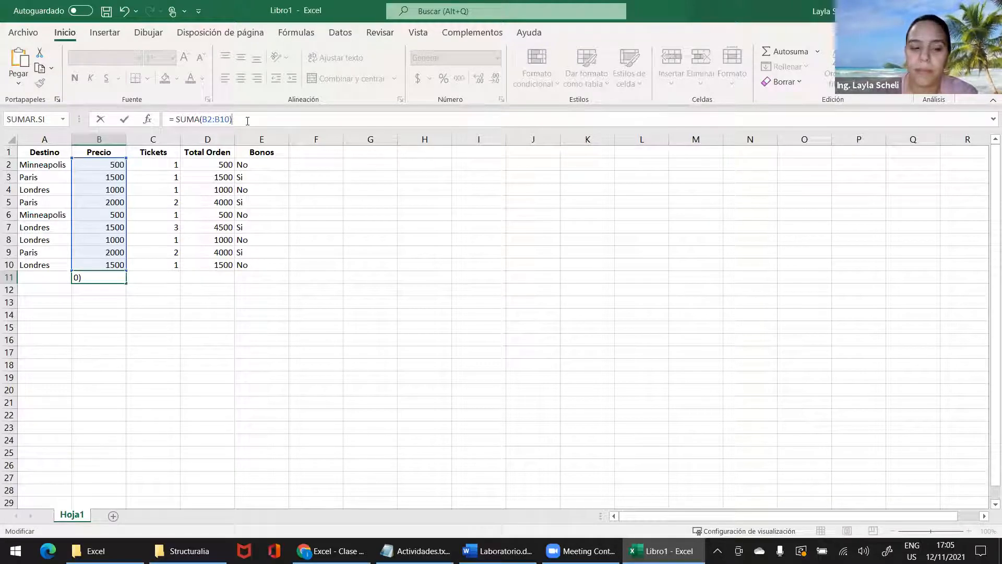
key("Return")
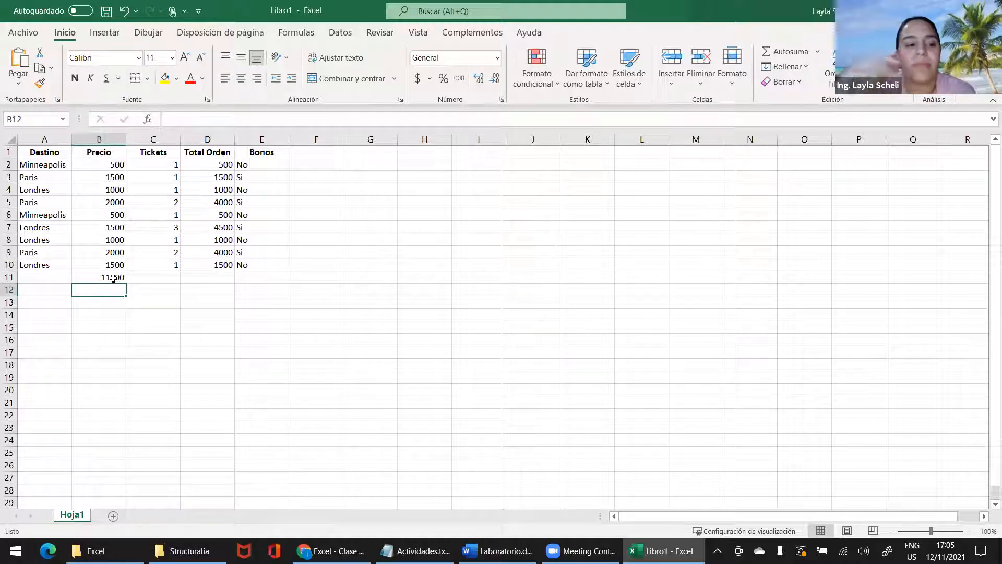
Fill the B11 SUMA formula across to C11 and D11, giving totals 13 and 18500.
left_click(113, 278)
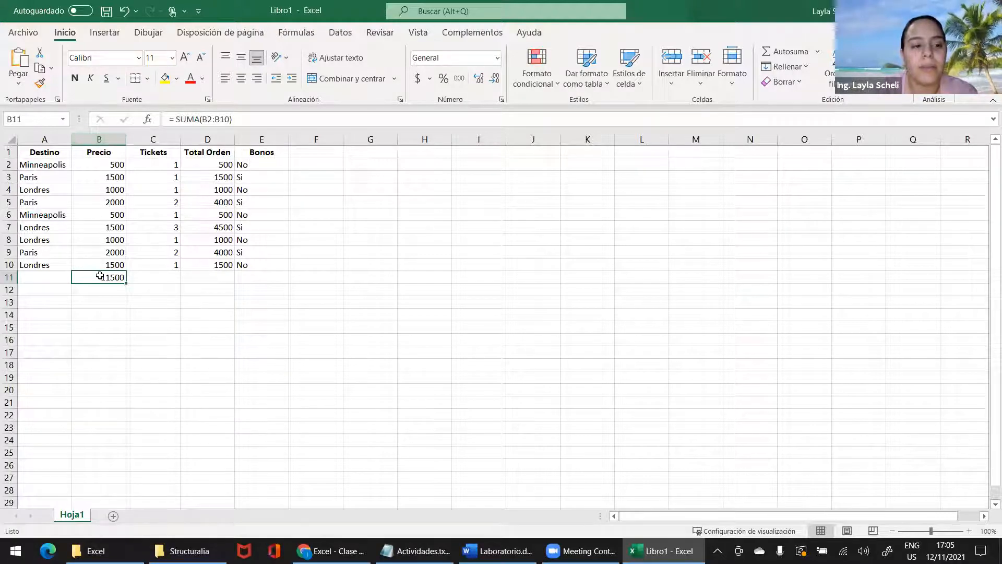
left_click(234, 119)
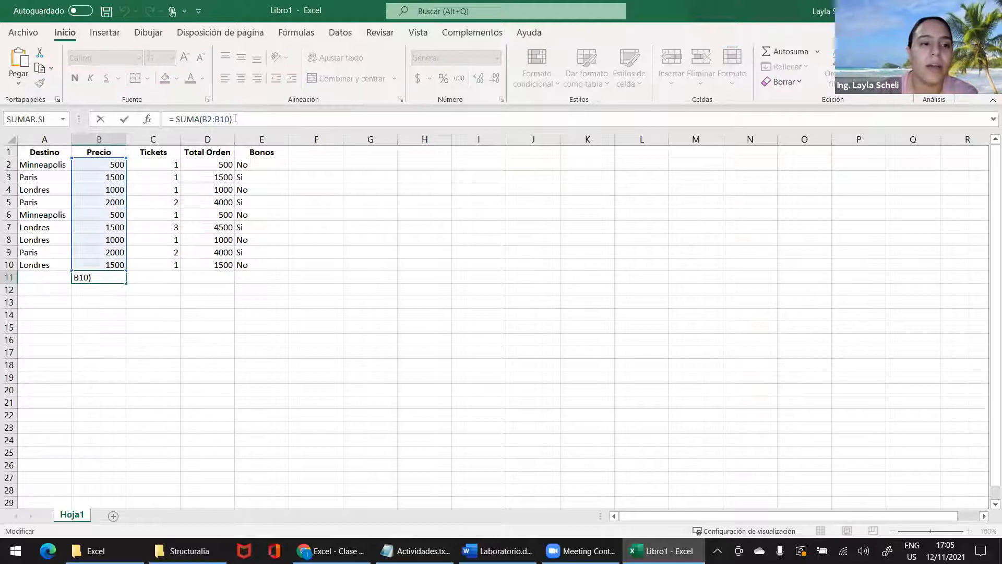
left_click(124, 120)
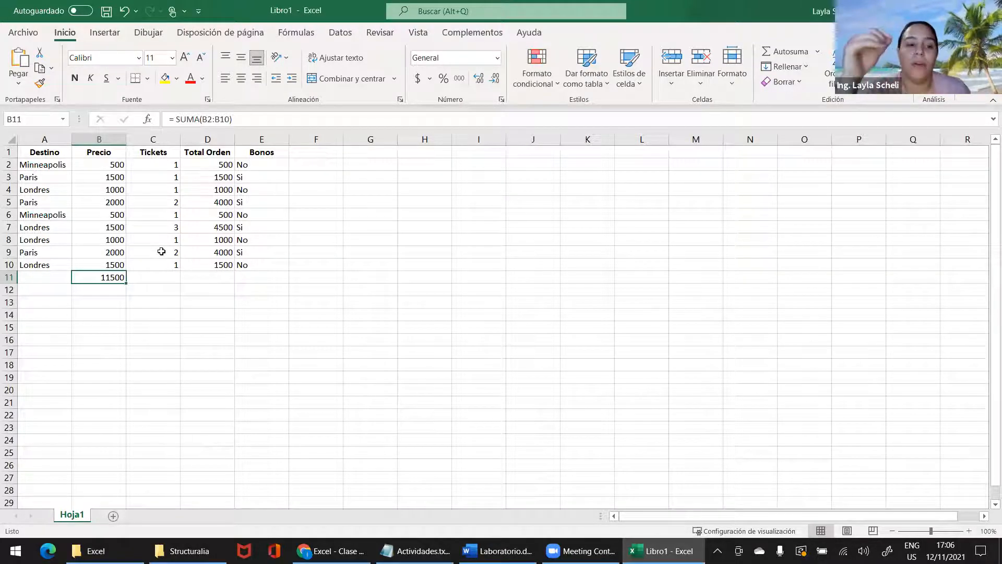
left_click(146, 276)
left_click(194, 118)
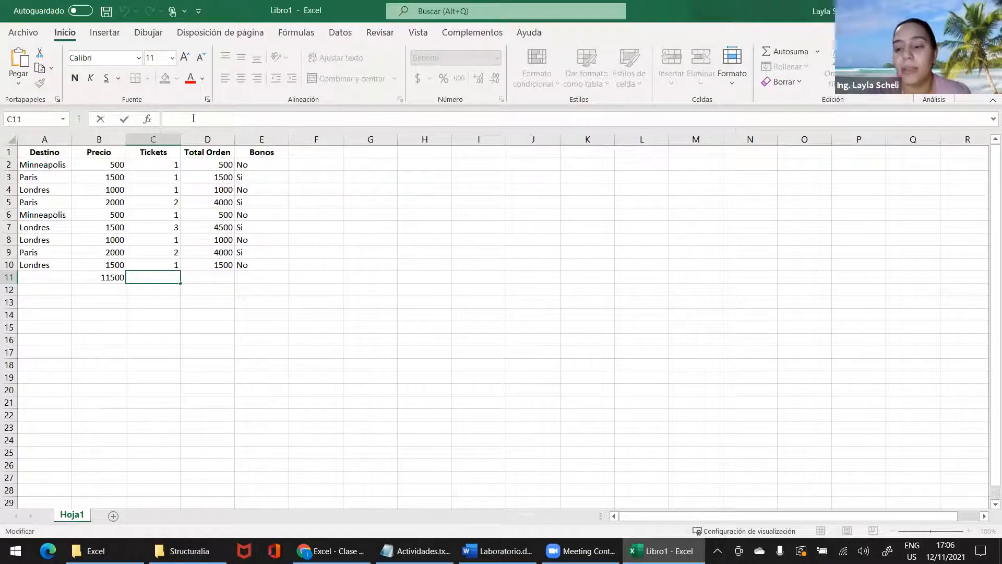
left_click(93, 277)
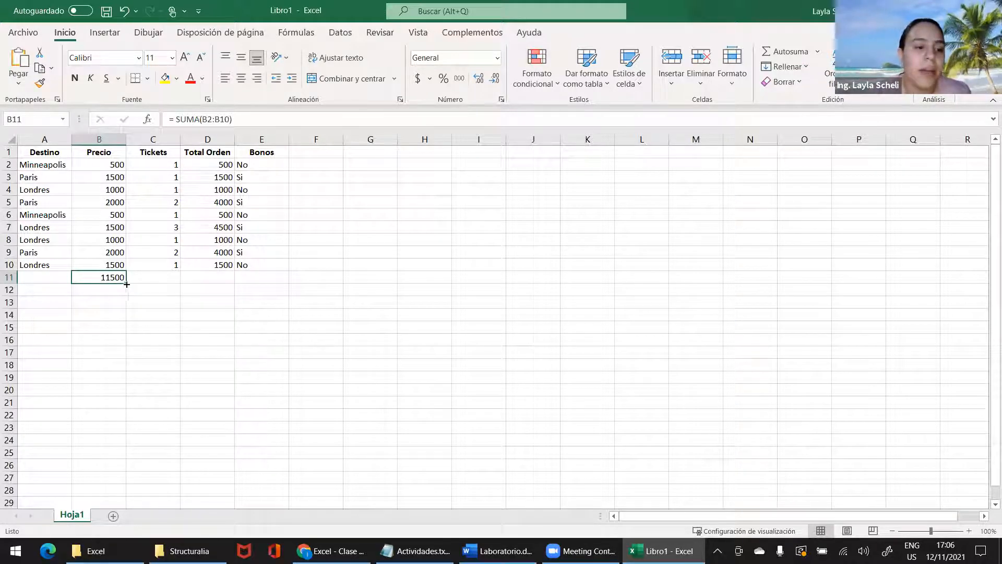
left_click_drag(131, 284, 162, 282)
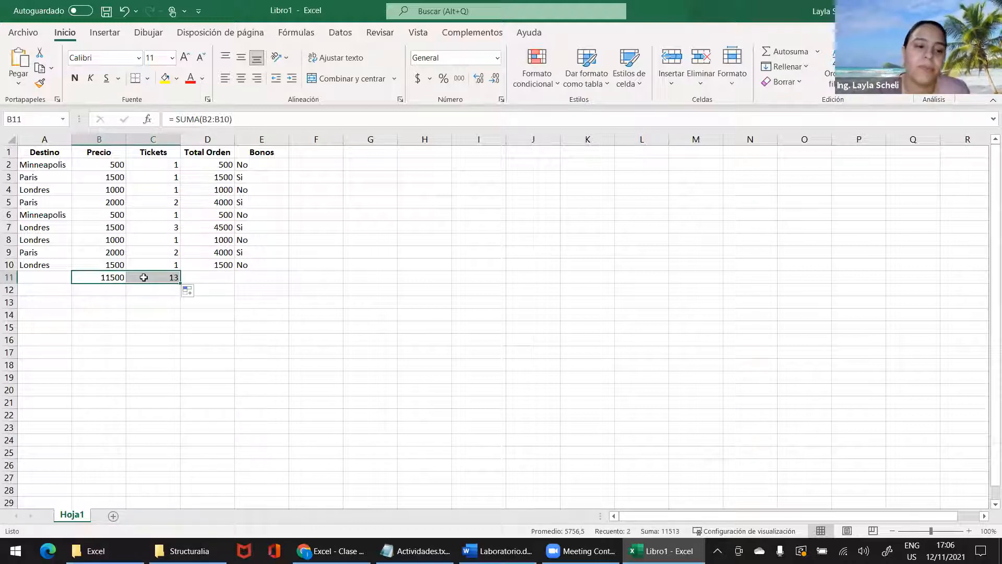
left_click(143, 277)
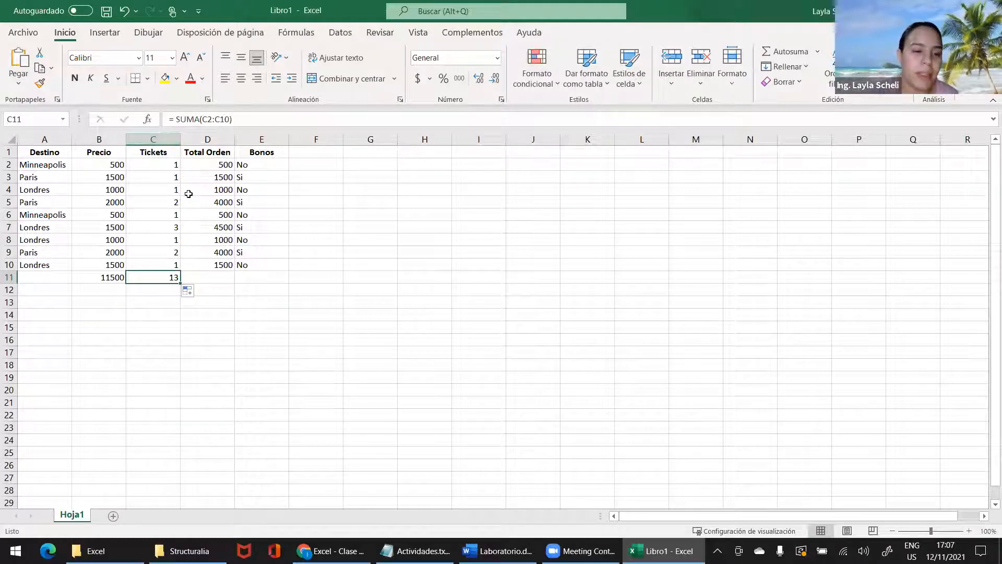
left_click_drag(180, 283, 224, 283)
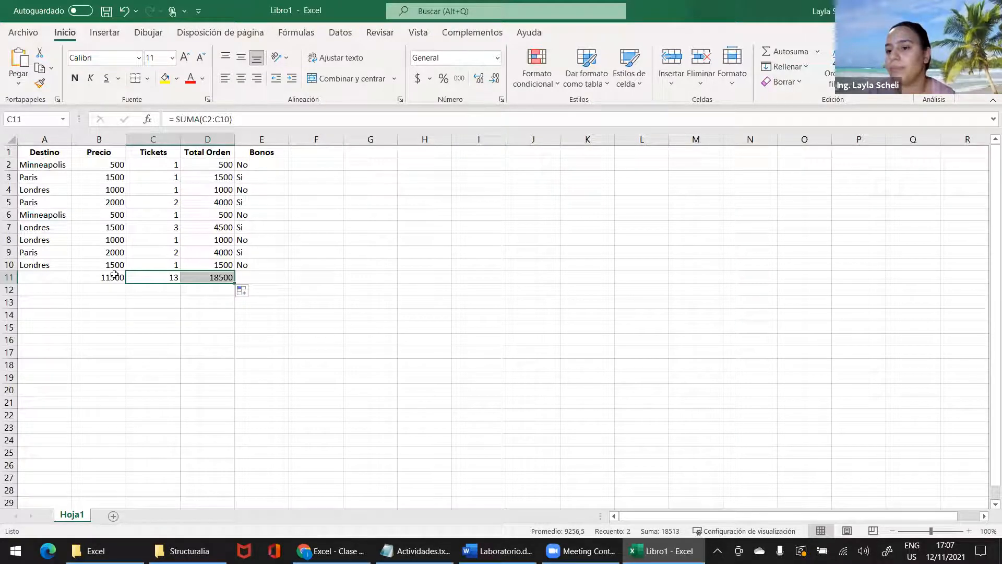
left_click(36, 276)
Label A11 'Totales' and make A11 and the totals B11:D11 bold.
type("Tota")
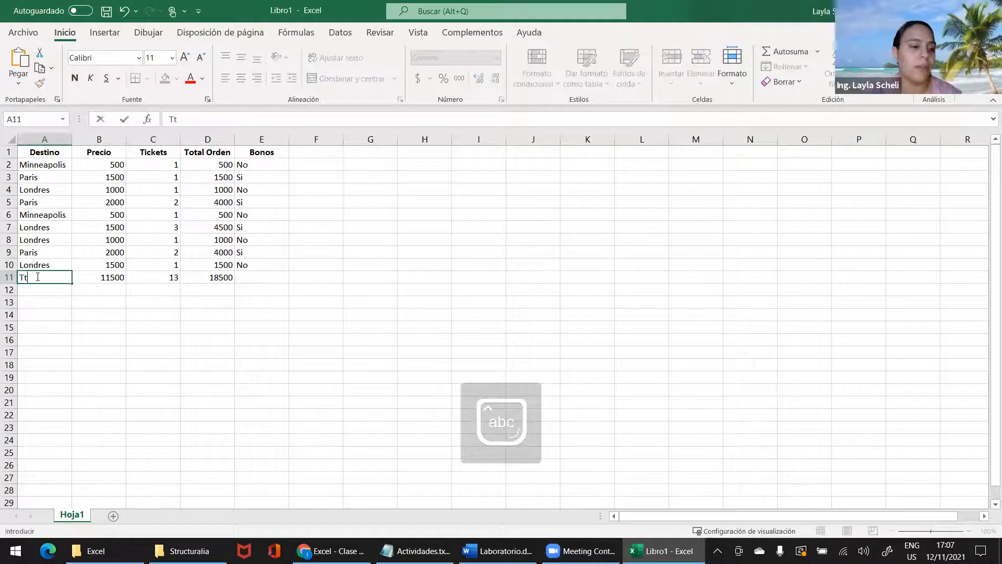
type("les")
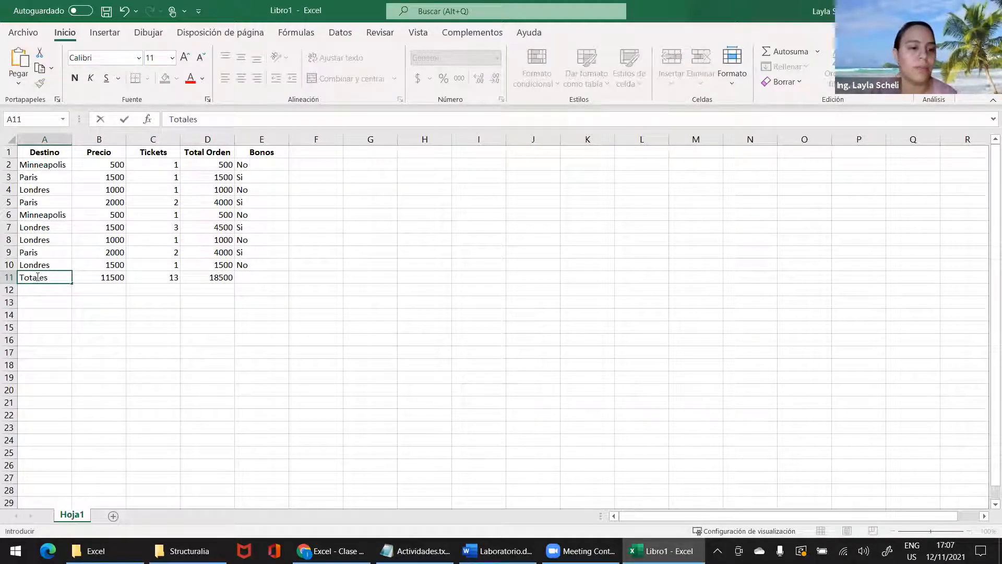
key("Return")
left_click(24, 281)
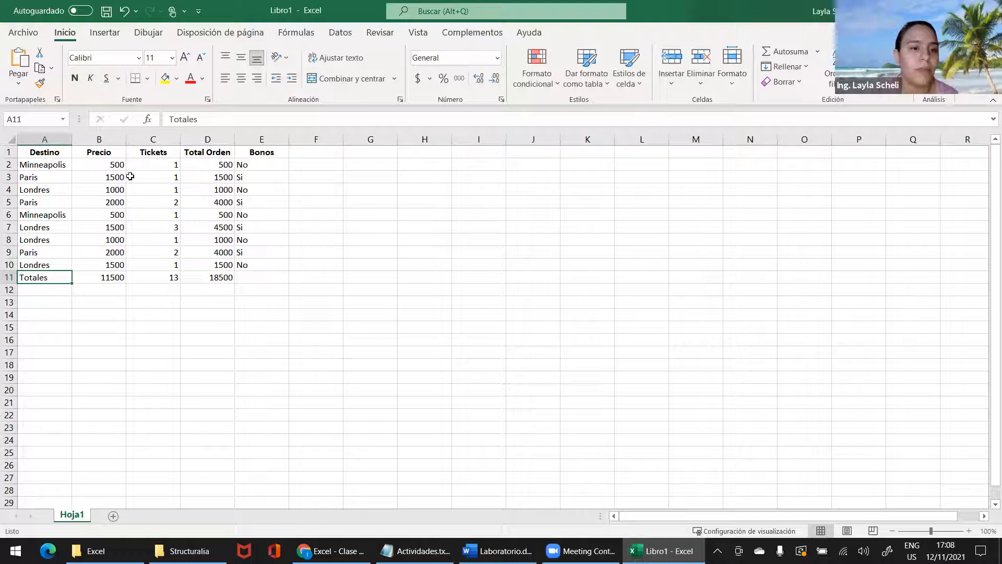
left_click(74, 78)
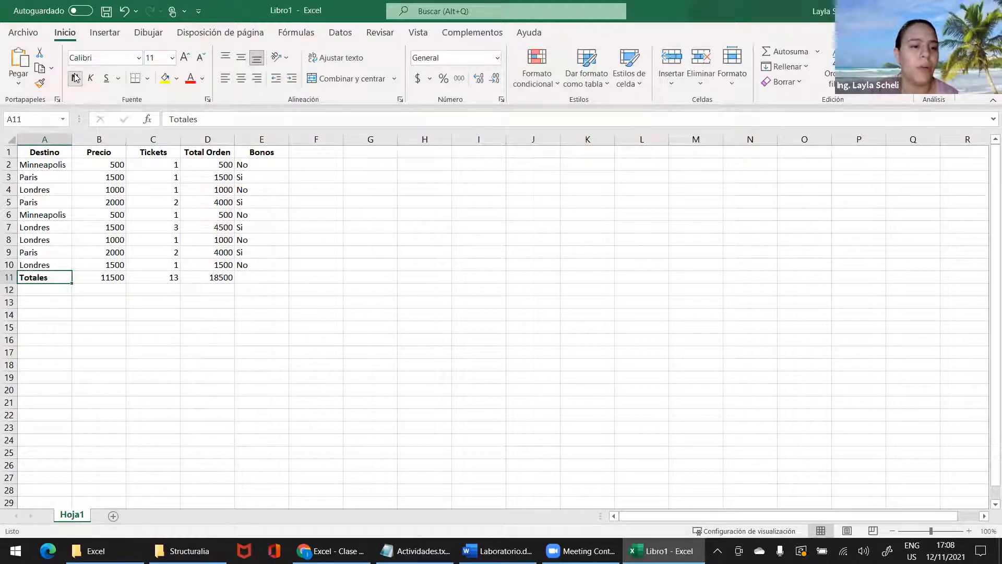
left_click_drag(104, 278, 206, 278)
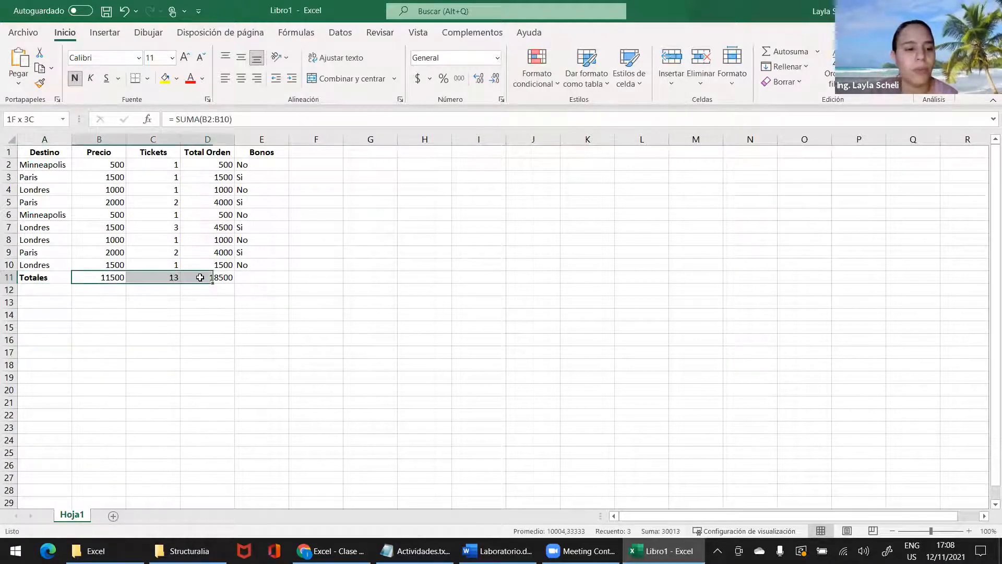
left_click(75, 81)
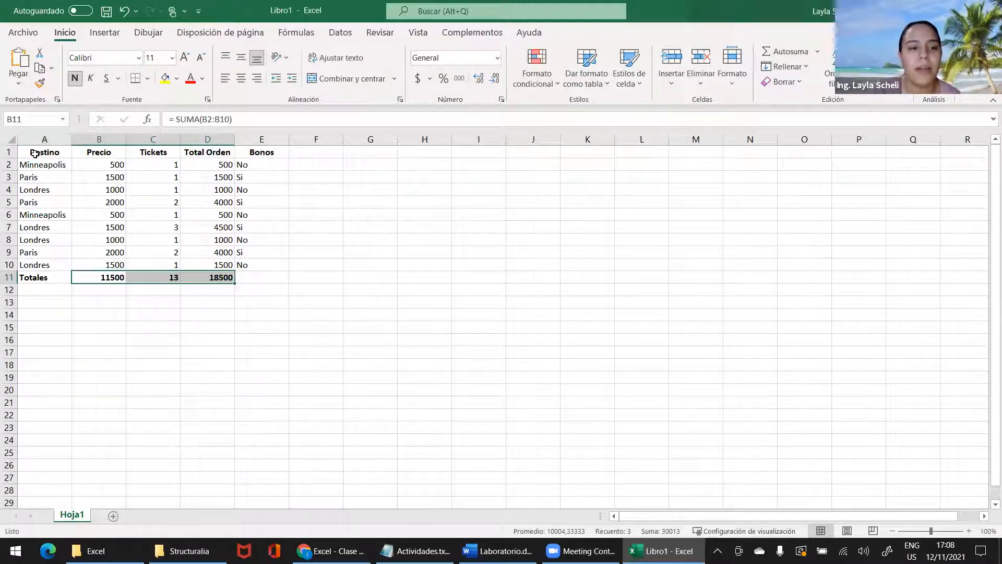
left_click_drag(35, 152, 261, 279)
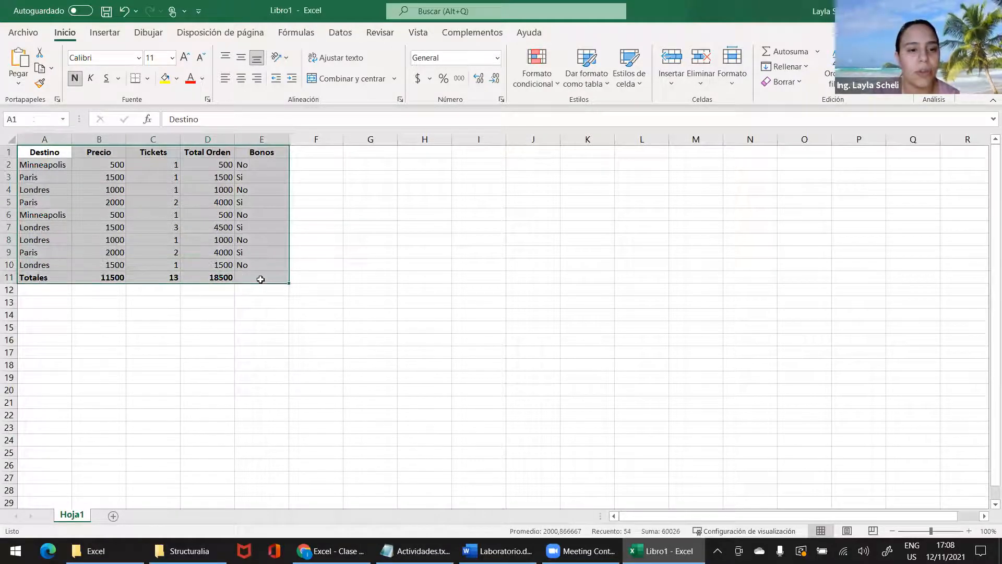
Draw borders with Dibujar borde around A1:E11 and along each column divider.
left_click(148, 78)
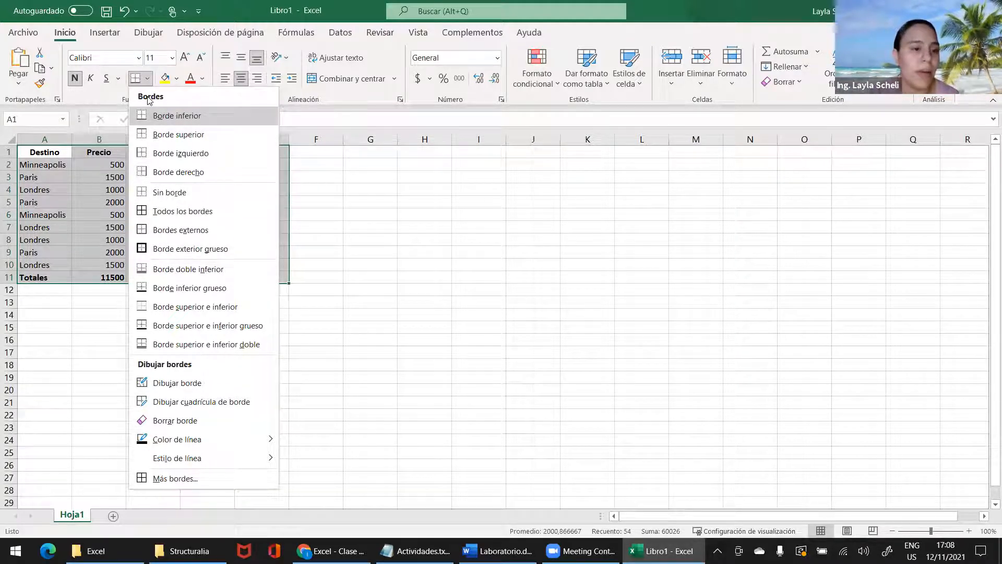
left_click(166, 384)
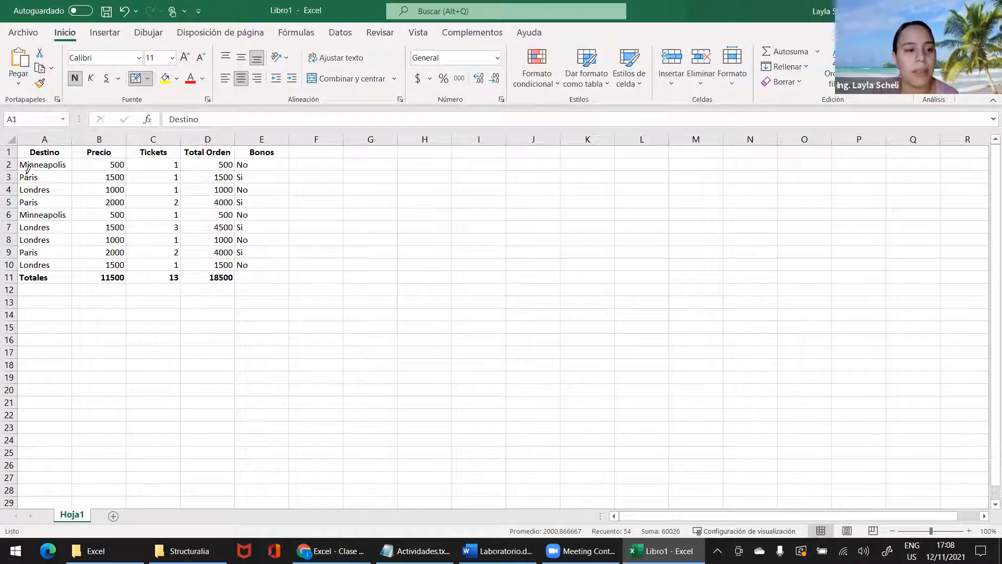
mouse_move(19, 147)
left_mouse_down()
mouse_move(220, 189)
mouse_move(264, 237)
mouse_move(264, 276)
left_mouse_up()
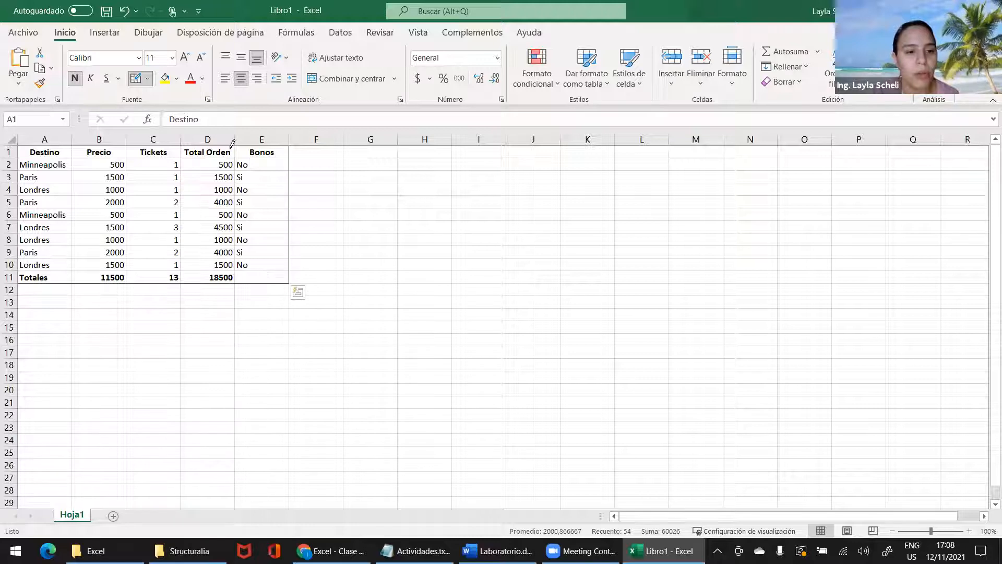
left_click_drag(236, 148, 235, 281)
left_click_drag(182, 148, 183, 282)
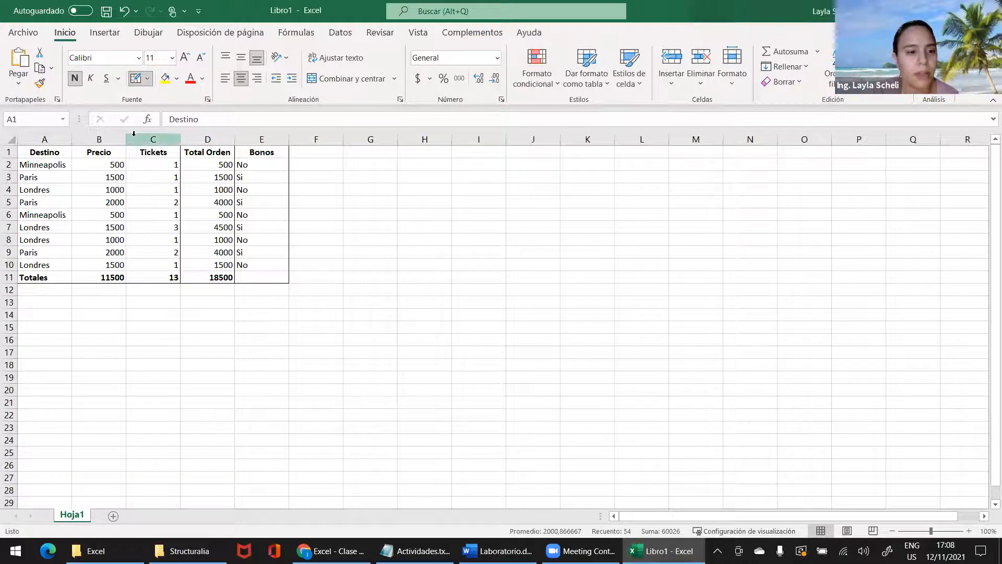
left_click_drag(127, 148, 127, 273)
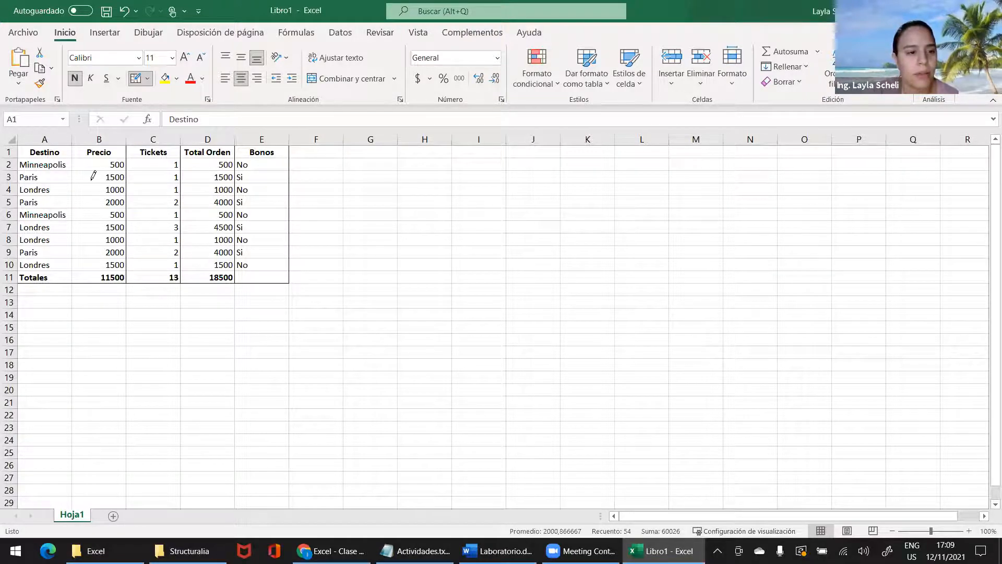
left_click_drag(73, 148, 76, 277)
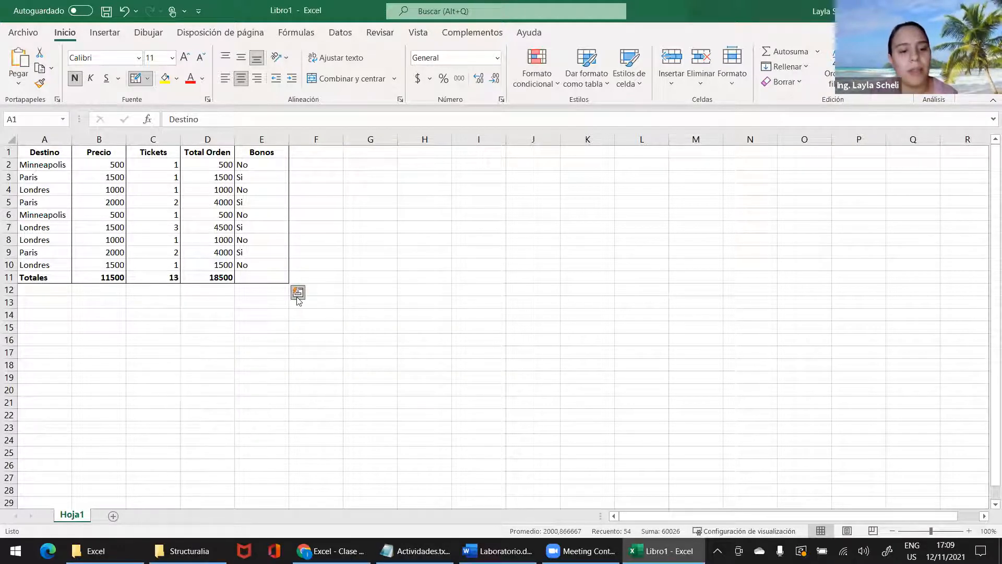
left_click(297, 293)
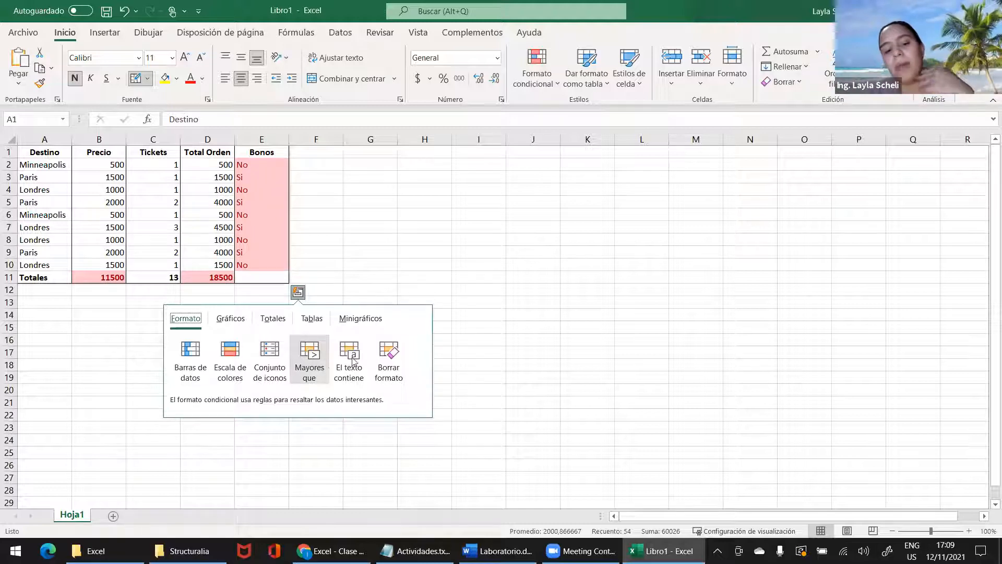
Insert a Quick Analysis Columnas chart of Tickets by Destino, creating pivot sheet Hoja3.
left_click(225, 320)
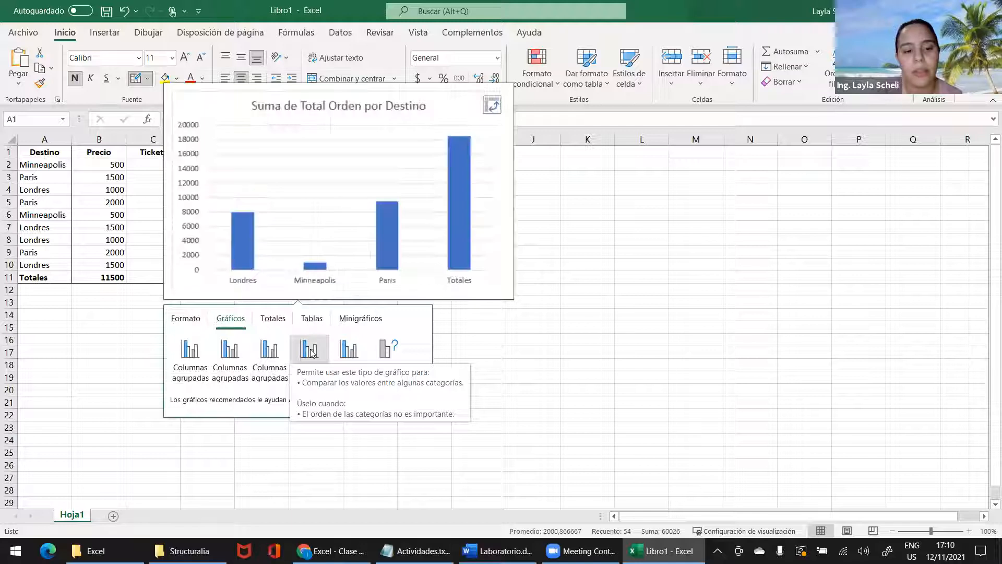
left_click(177, 364)
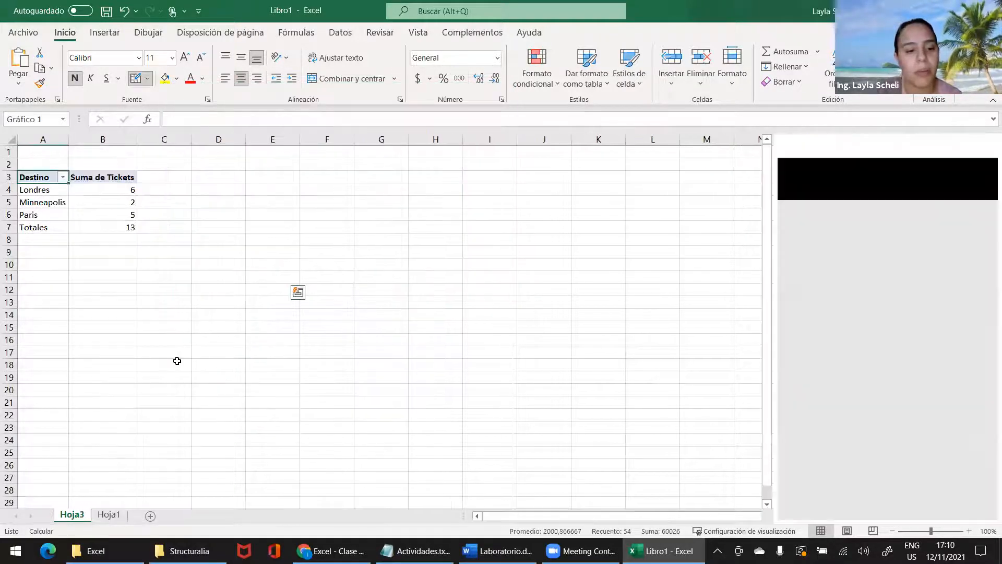
Try moving the chart title and chart, then undo both moves.
left_click(445, 262)
left_click_drag(445, 262, 270, 196)
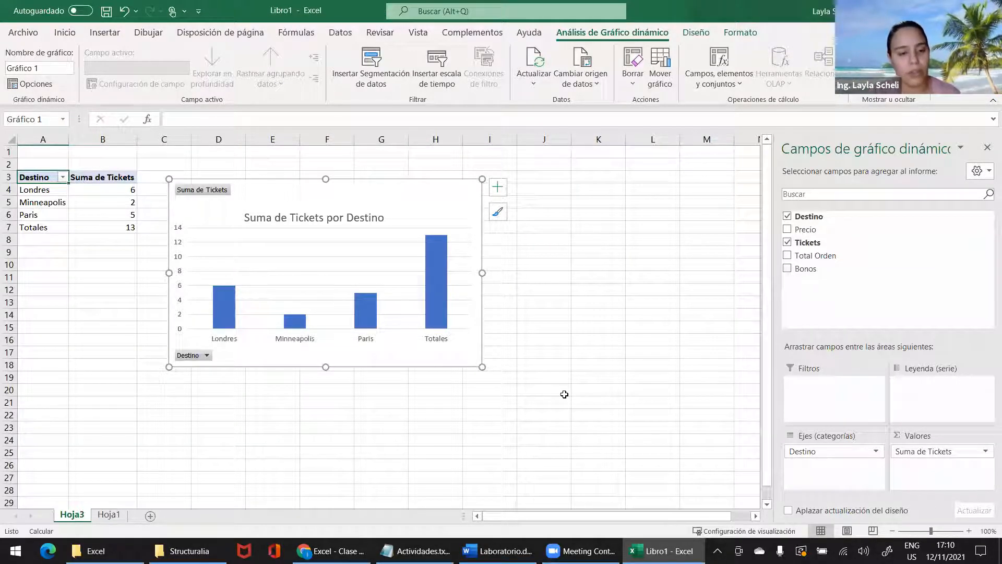
left_click_drag(564, 394, 565, 395)
key("ctrl+z")
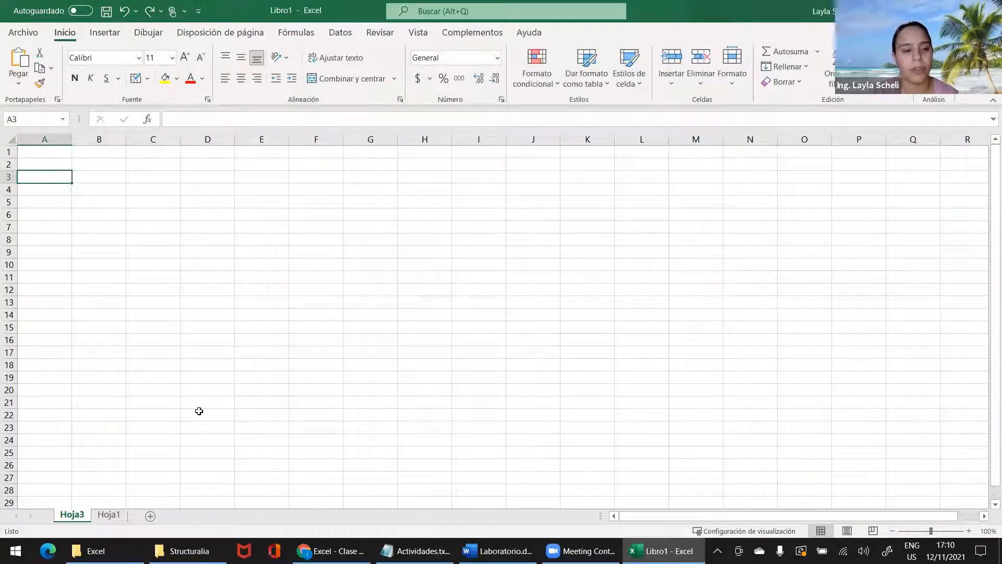
left_click(147, 13)
left_click(148, 13)
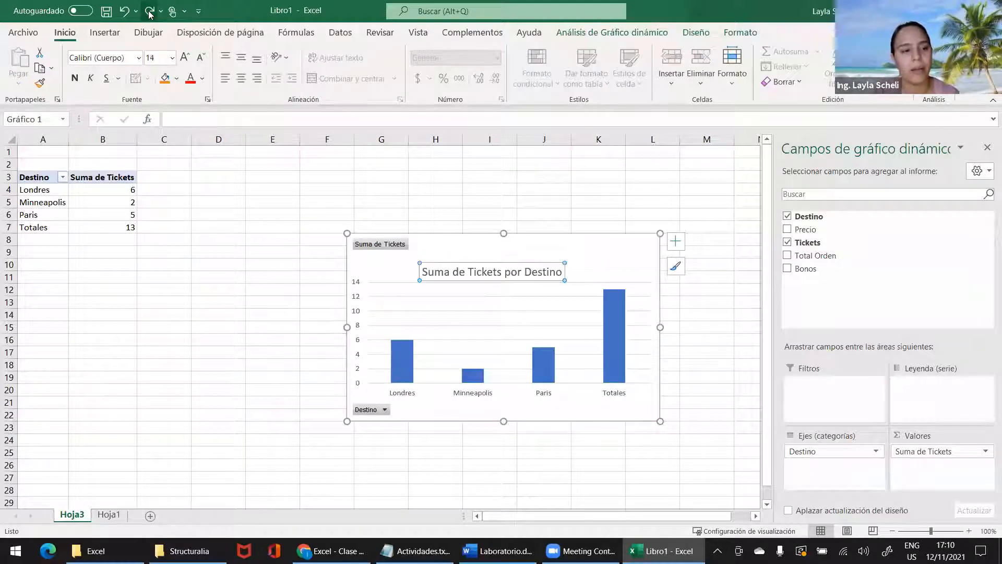
left_click(149, 13)
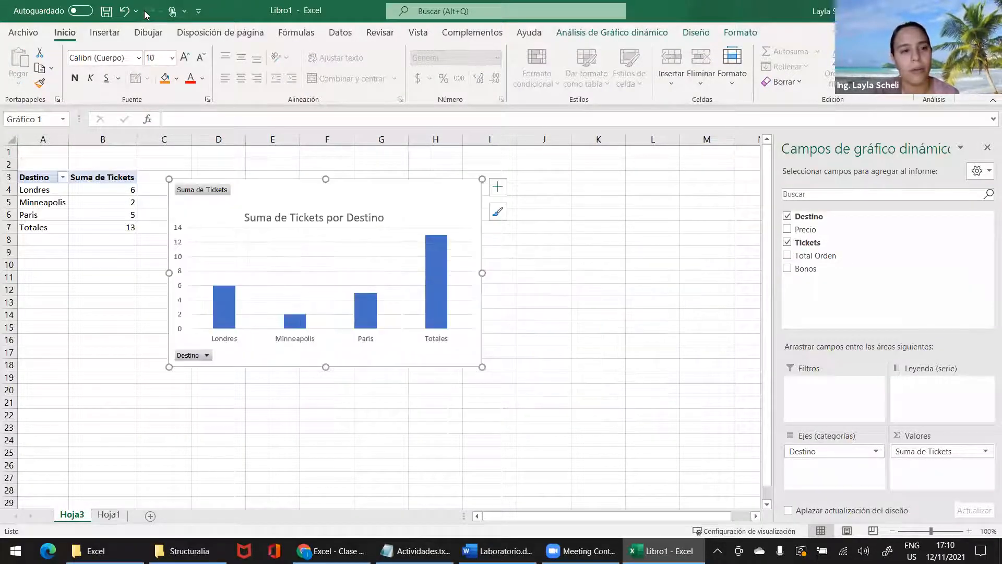
left_click(136, 13)
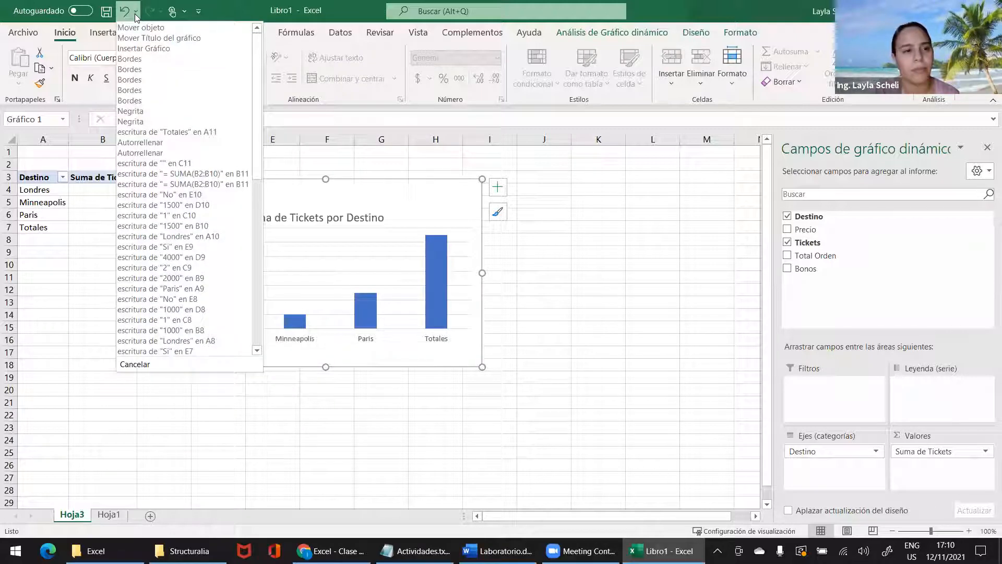
left_click(137, 27)
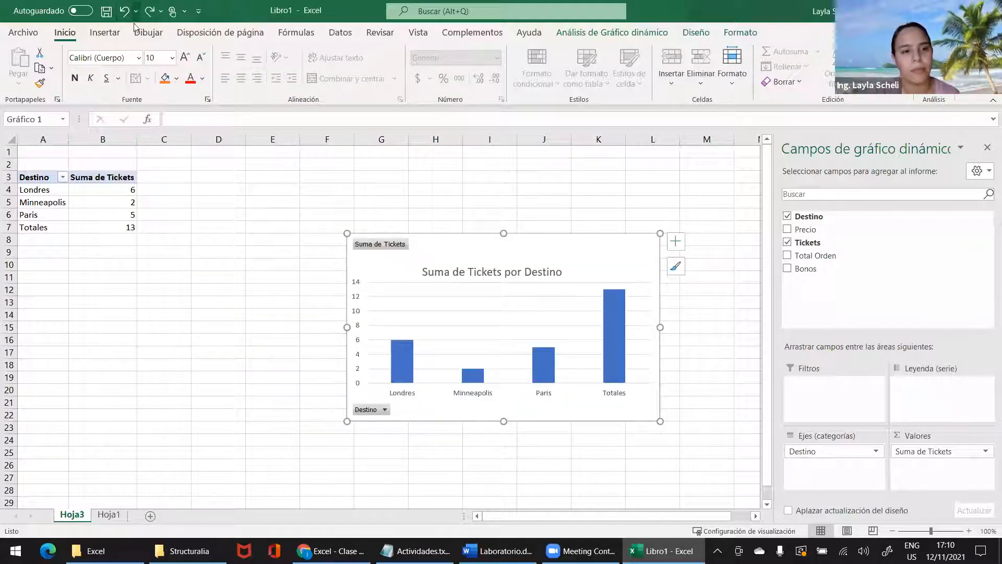
left_click(123, 14)
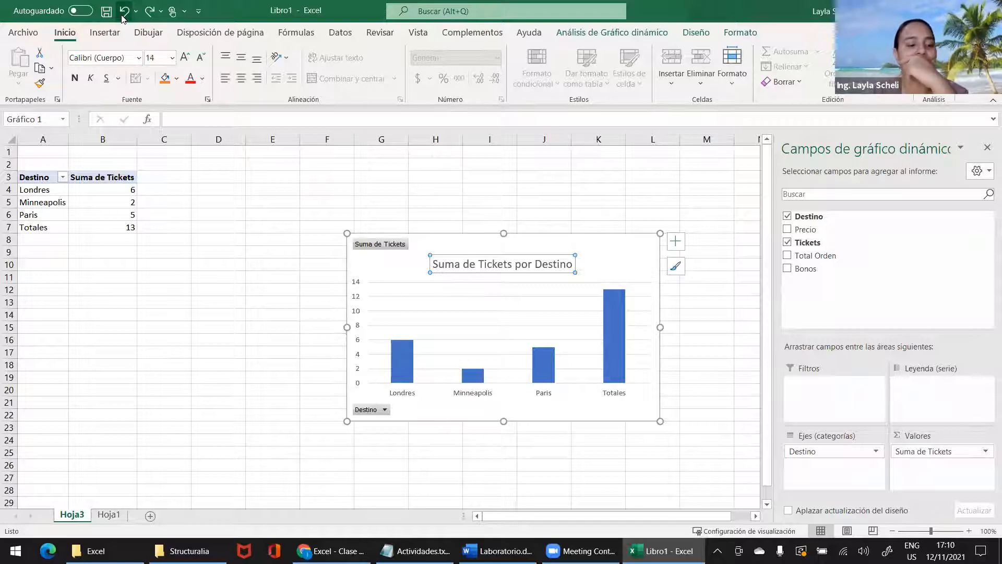
Move the Hoja1 sheet tab ahead of Hoja3.
left_click(108, 515)
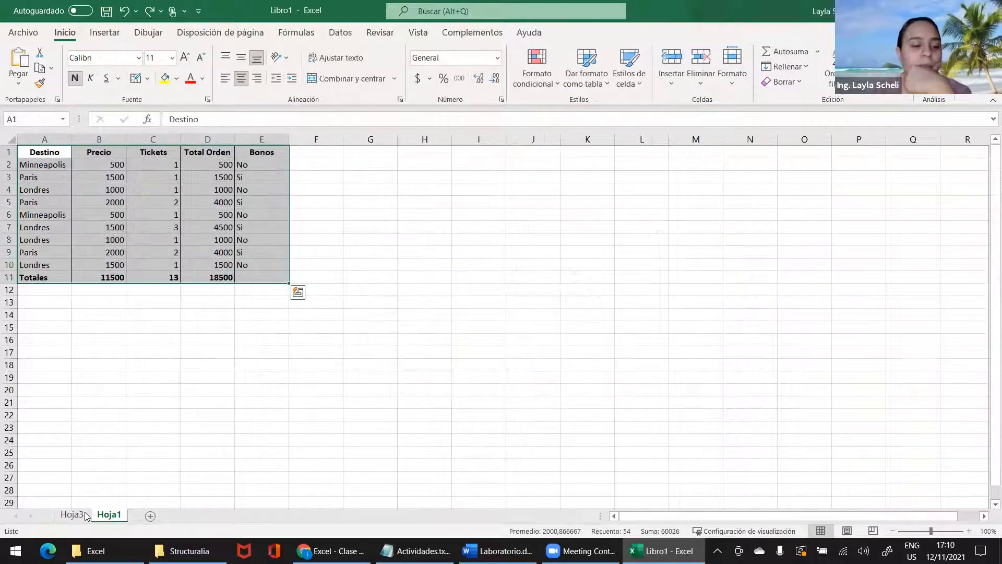
left_click(84, 515)
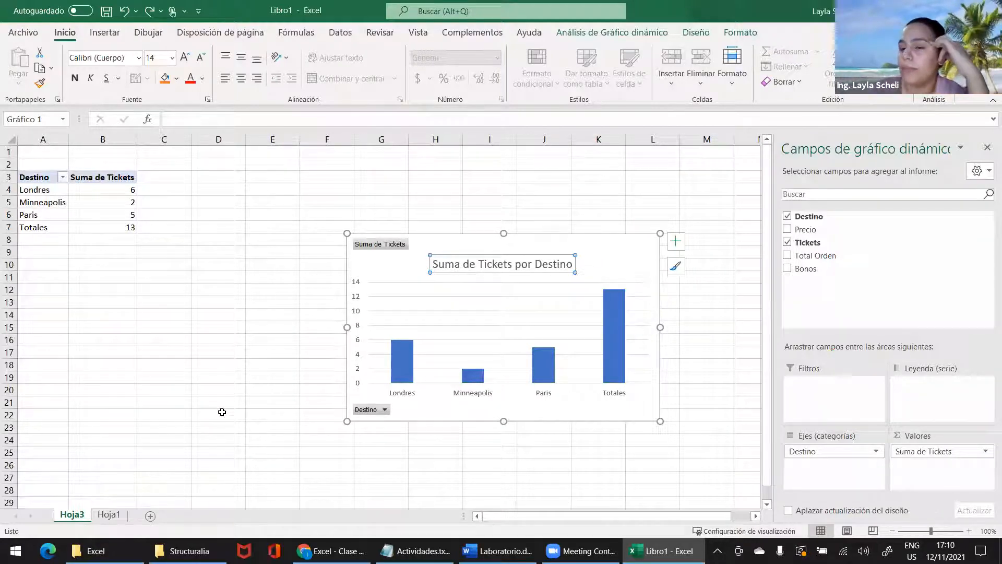
left_click(107, 515)
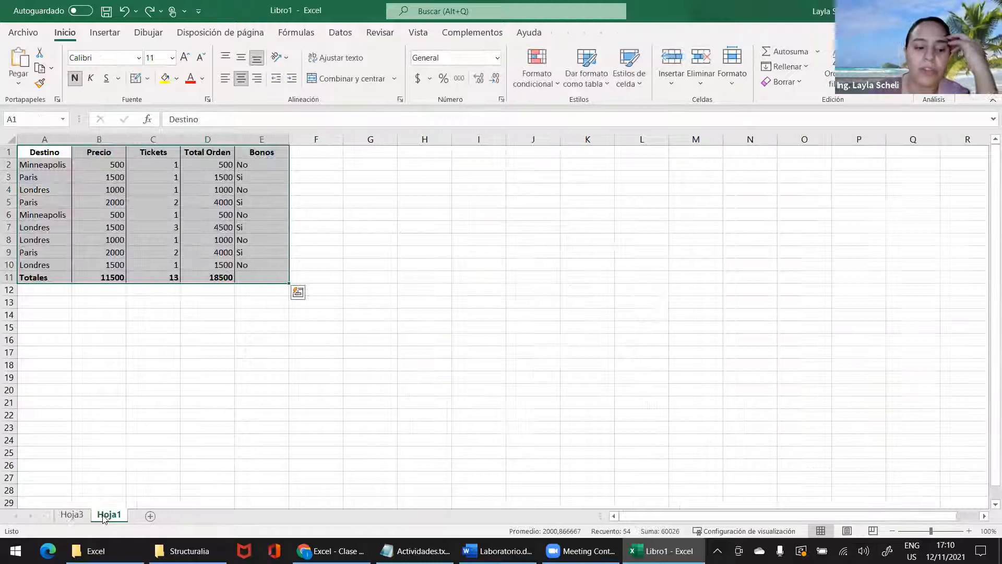
left_click_drag(103, 518, 73, 518)
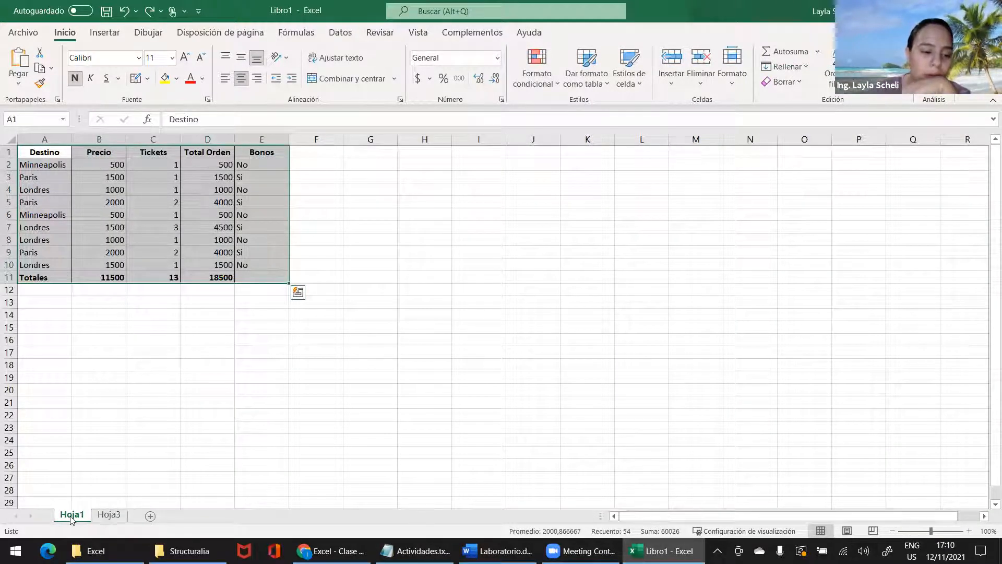
left_click(96, 414)
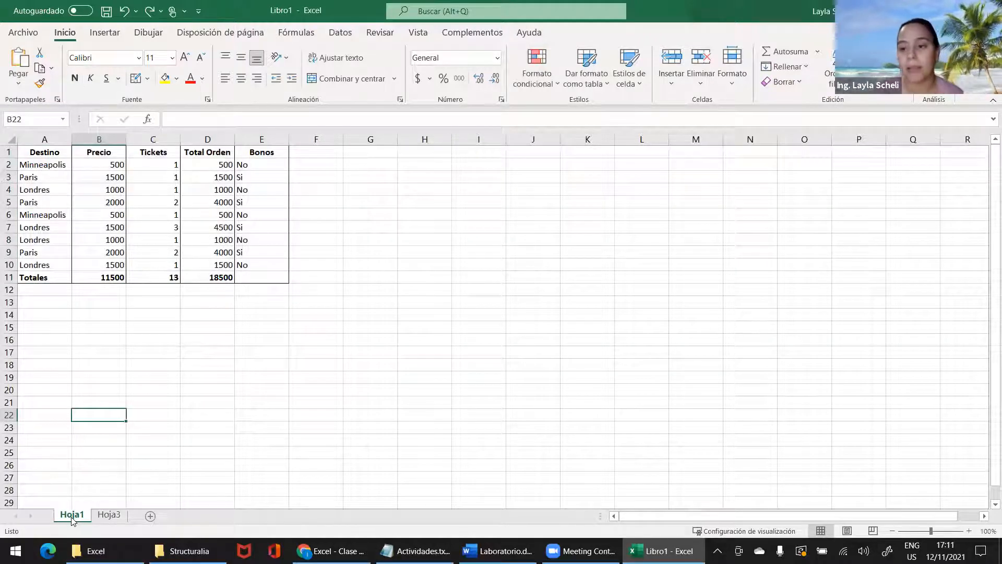
left_click(112, 515)
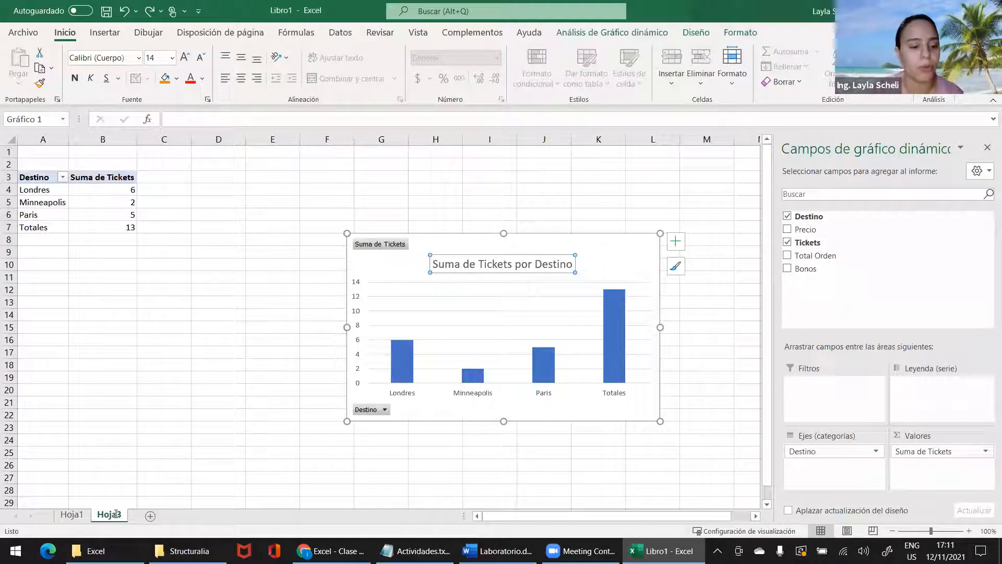
Rename Hoja3 to Hoja2, move the pivot chart up-left, and return to Hoja1.
double_click(116, 514)
left_click(125, 515)
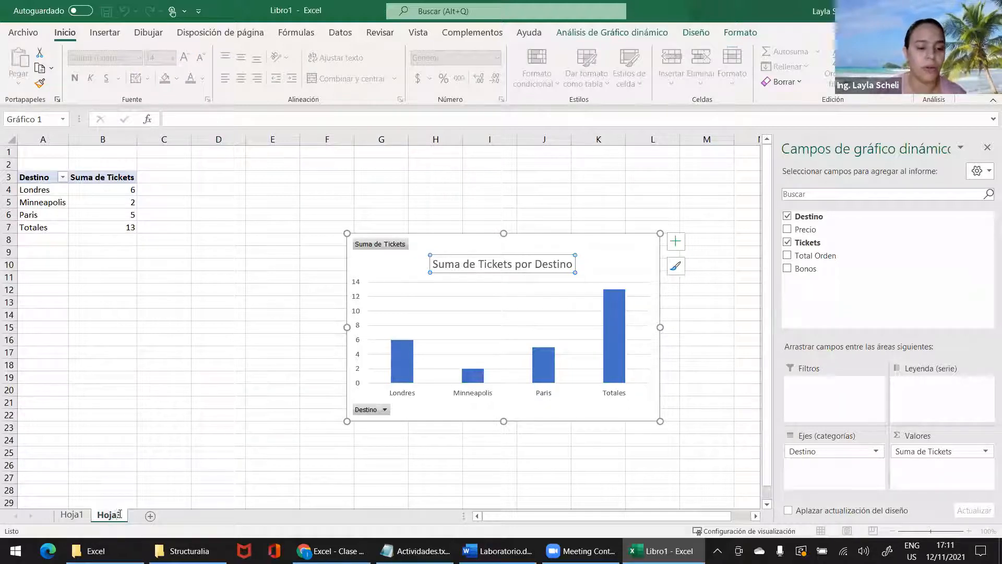
key("BackSpace")
type("2")
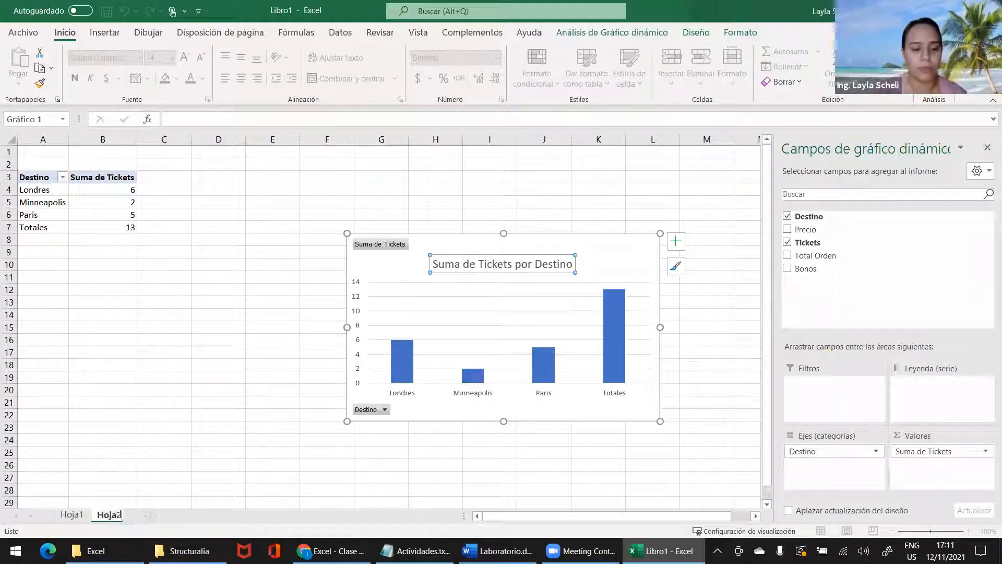
left_click(147, 463)
left_click_drag(384, 256, 347, 185)
left_click(72, 514)
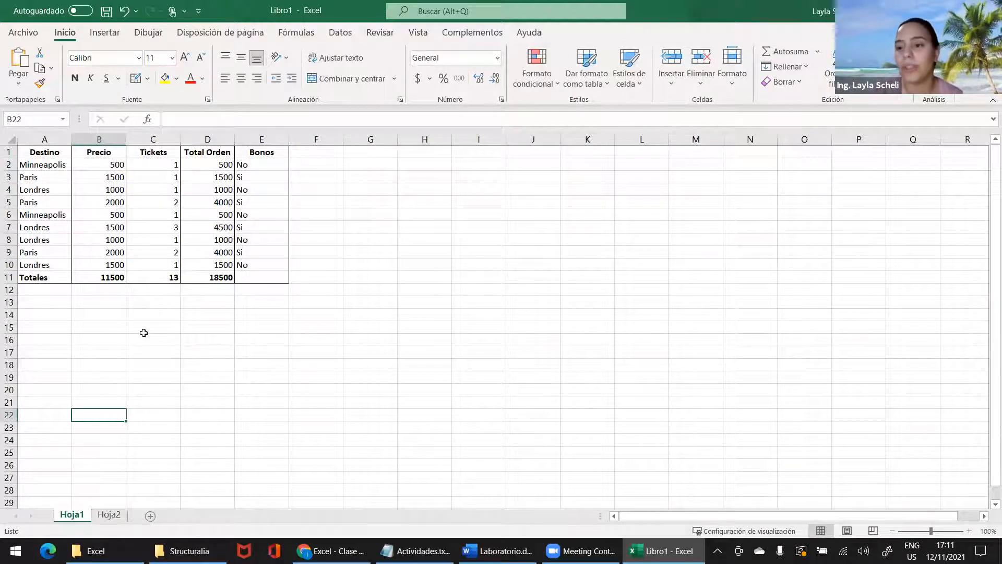
Switch on Autoguardado, bringing up the OneDrive upload prompt.
left_click(16, 32)
left_click(14, 28)
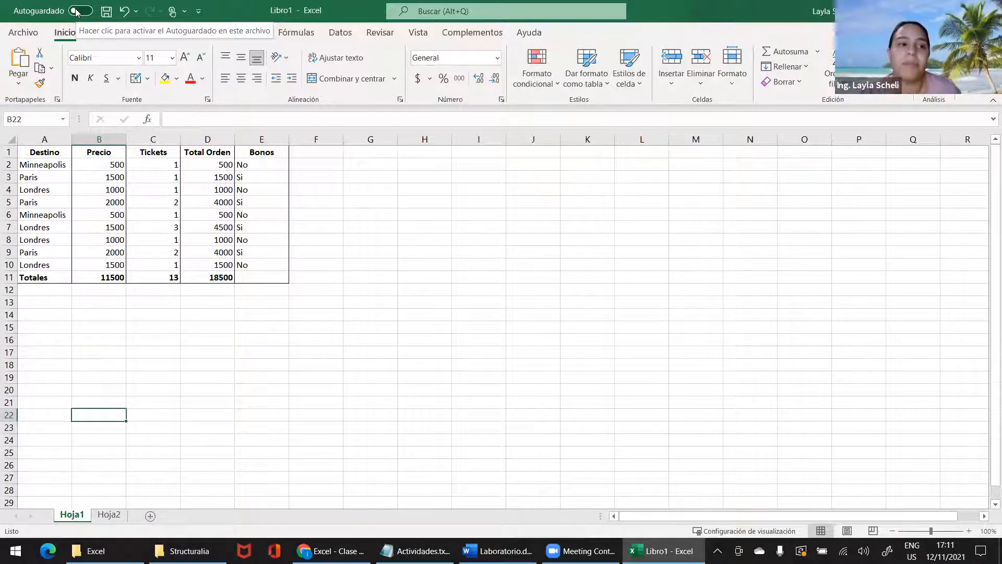
left_click(87, 12)
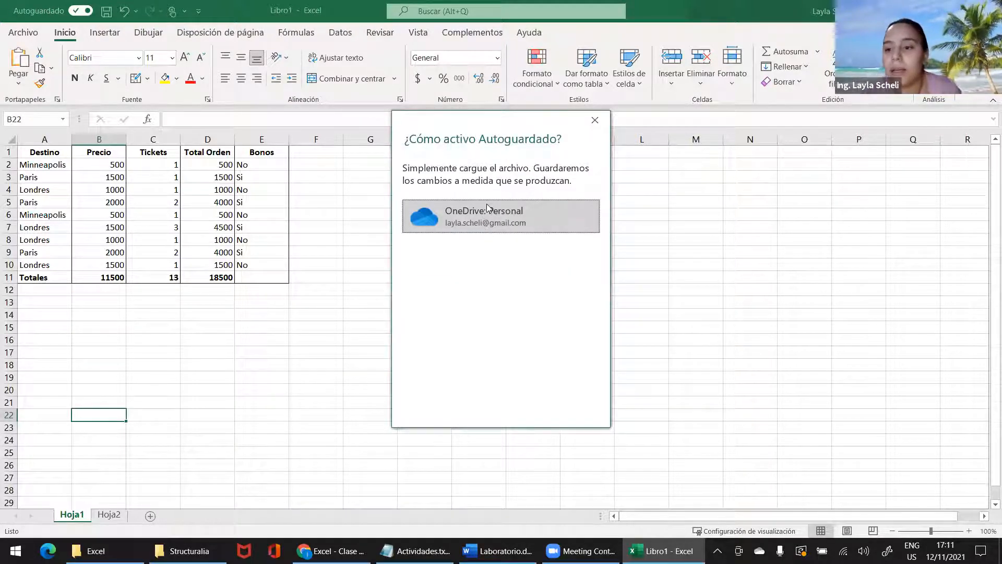
Dismiss the AutoSave prompt and start Save As with the Desktop (Escritorio) as location.
left_click(596, 118)
left_click(23, 33)
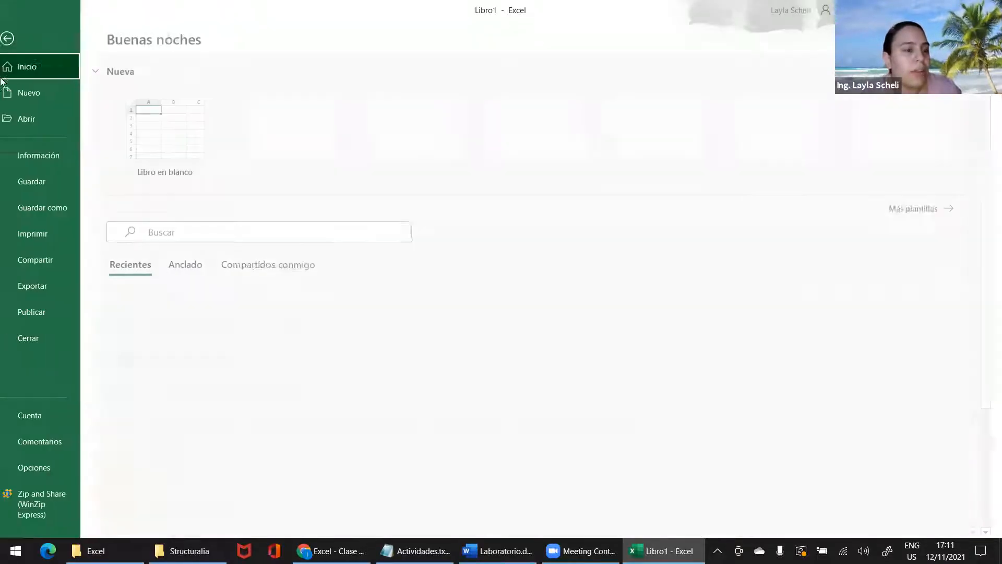
left_click(41, 209)
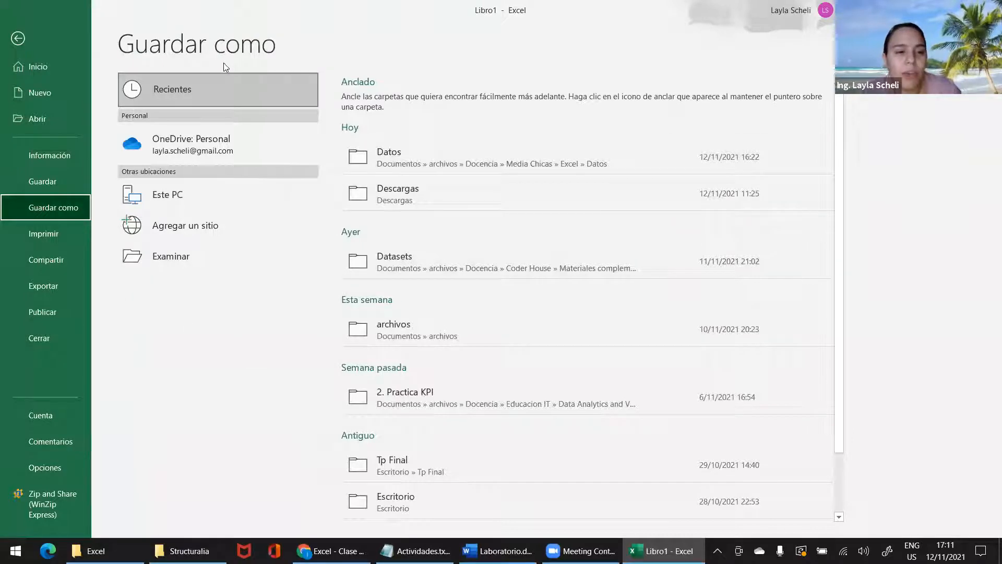
left_click(165, 257)
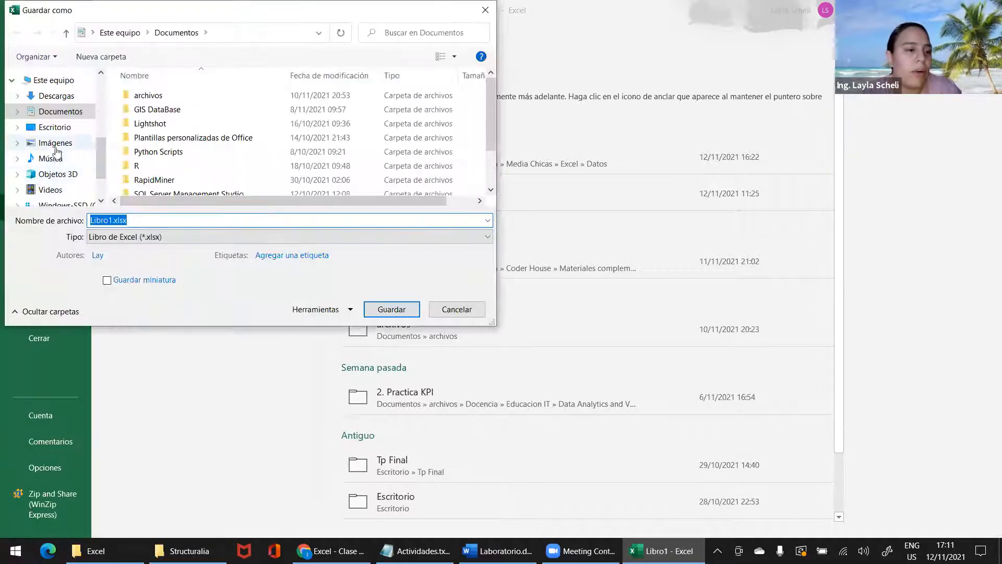
left_click(53, 74)
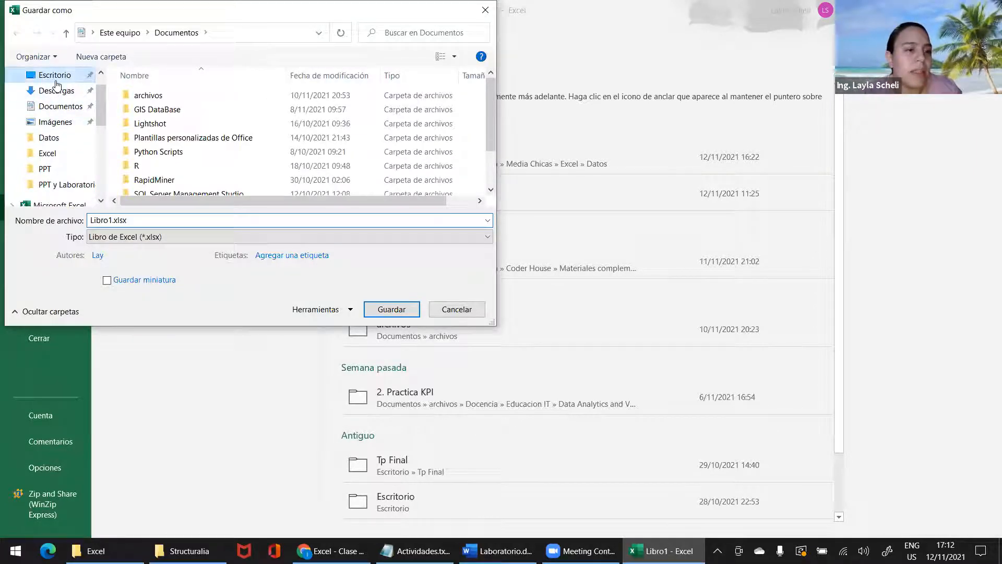
Replace the file name with 'Ejercio 1_Clase10'.
double_click(110, 222)
left_click(128, 220)
key("Left")
key("Left")
key("Left")
key("Left")
key("BackSpace")
key("BackSpace")
key("BackSpace")
key("BackSpace")
key("BackSpace")
key("BackSpace")
key("BackSpace")
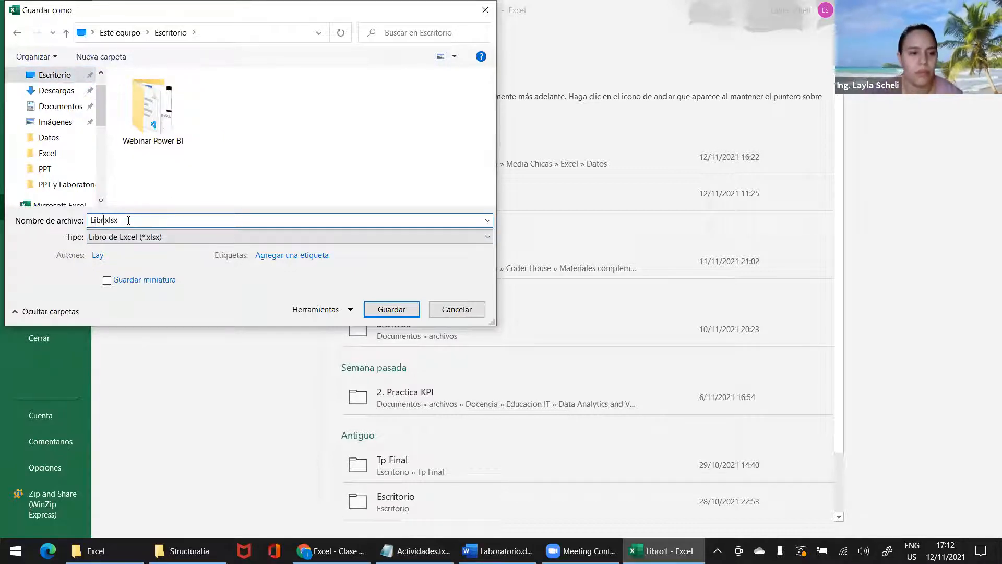
key("Caps_Lock")
type("E")
key("Caps_Lock")
type("jercio")
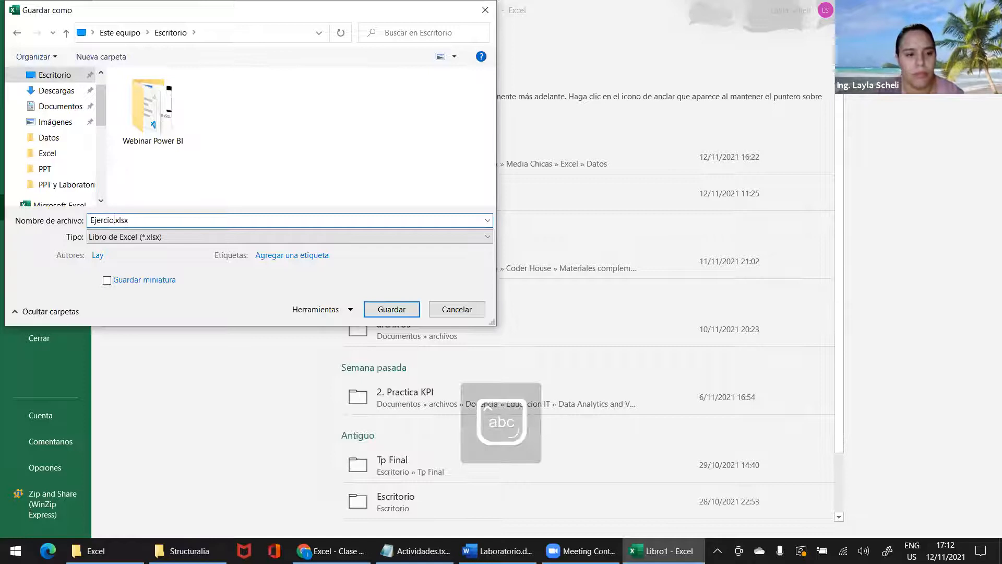
type("_")
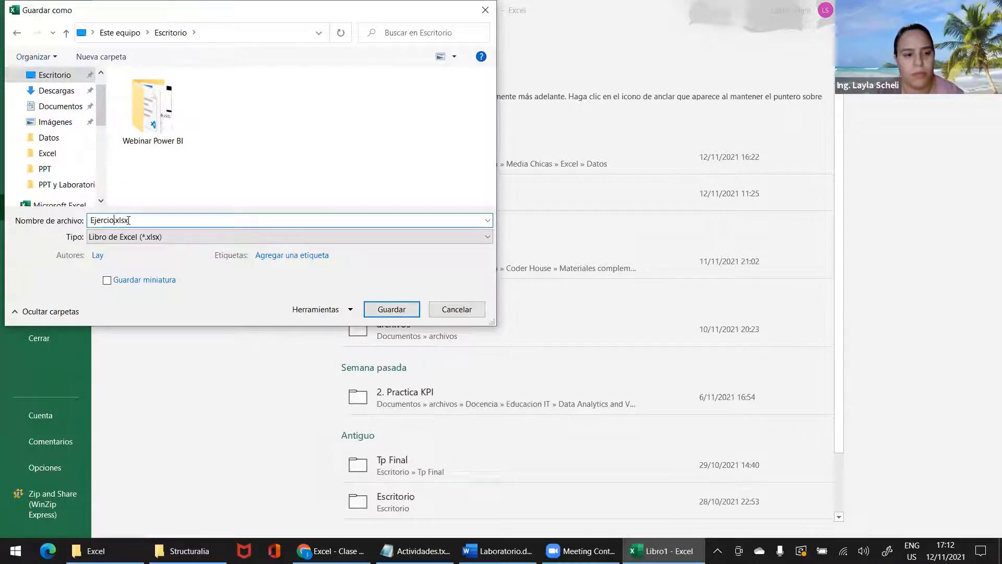
key("Caps_Lock")
type("C")
key("Caps_Lock")
type("lase10")
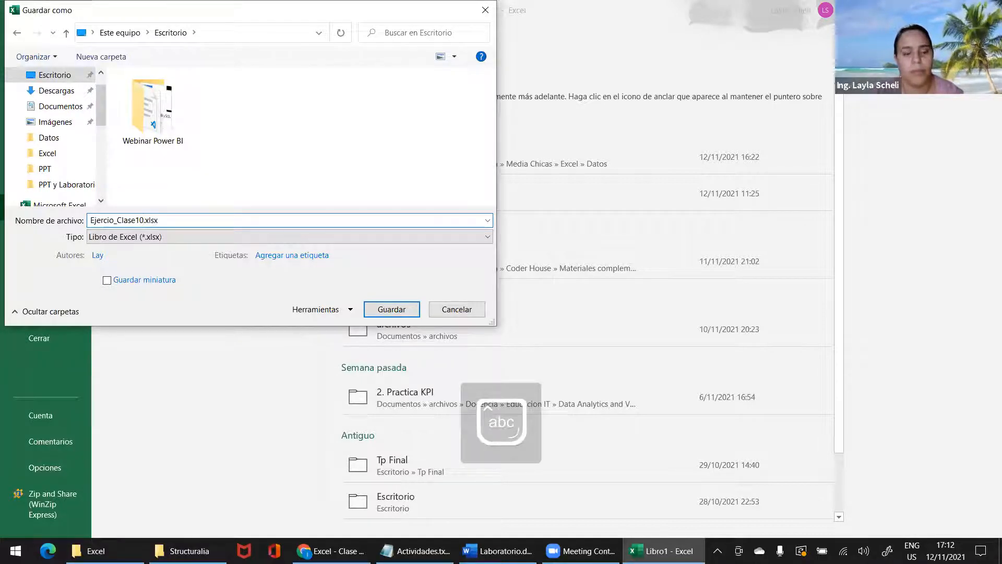
left_click(115, 220)
type("1")
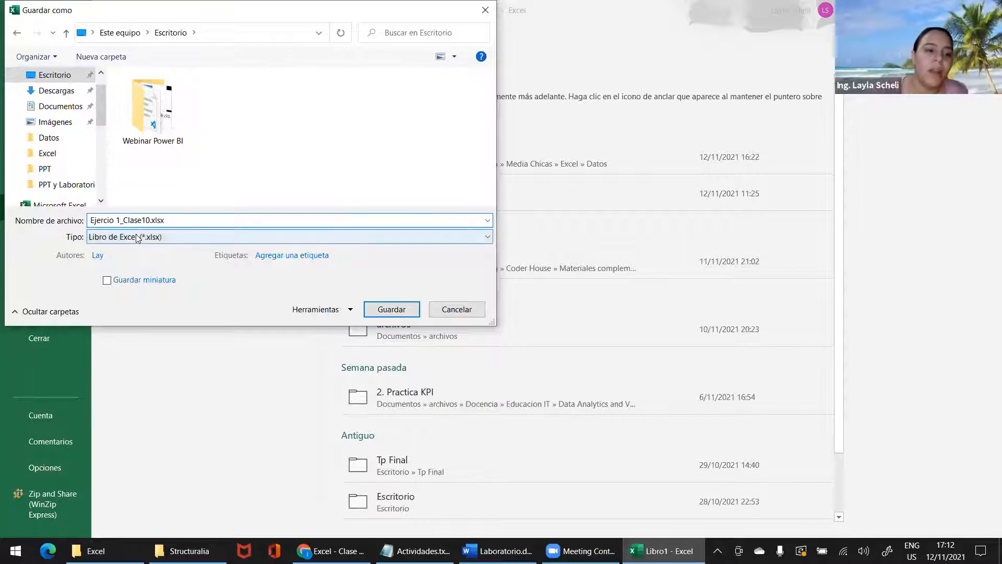
Keep the Excel workbook (*.xlsx) format and save the file to the Desktop.
left_click(138, 238)
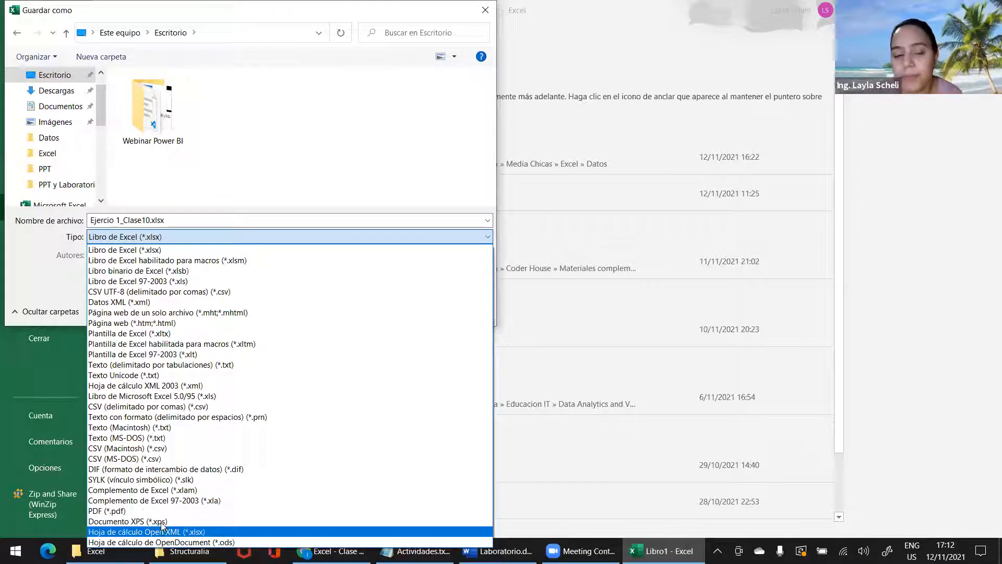
left_click(126, 250)
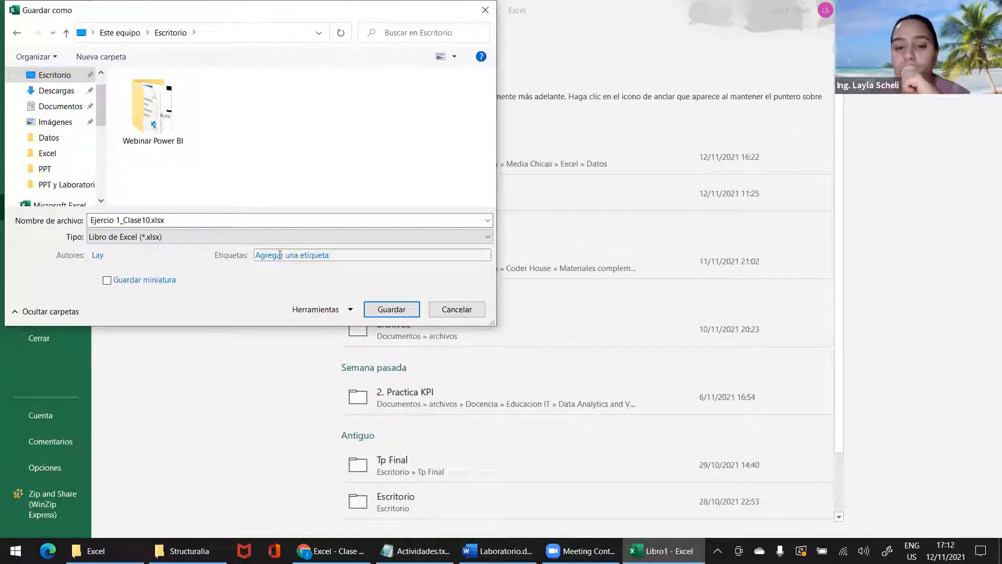
left_click(350, 310)
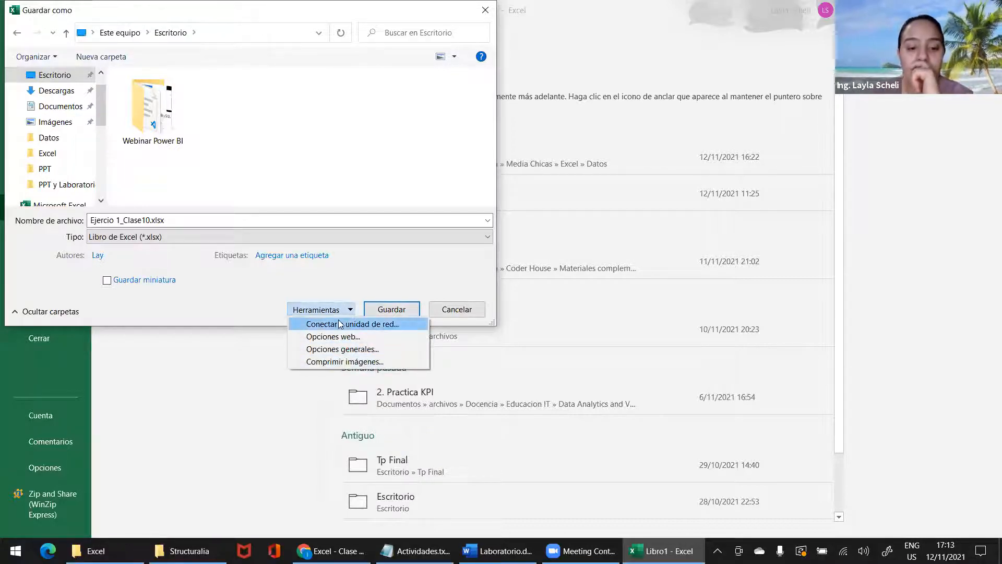
left_click(343, 288)
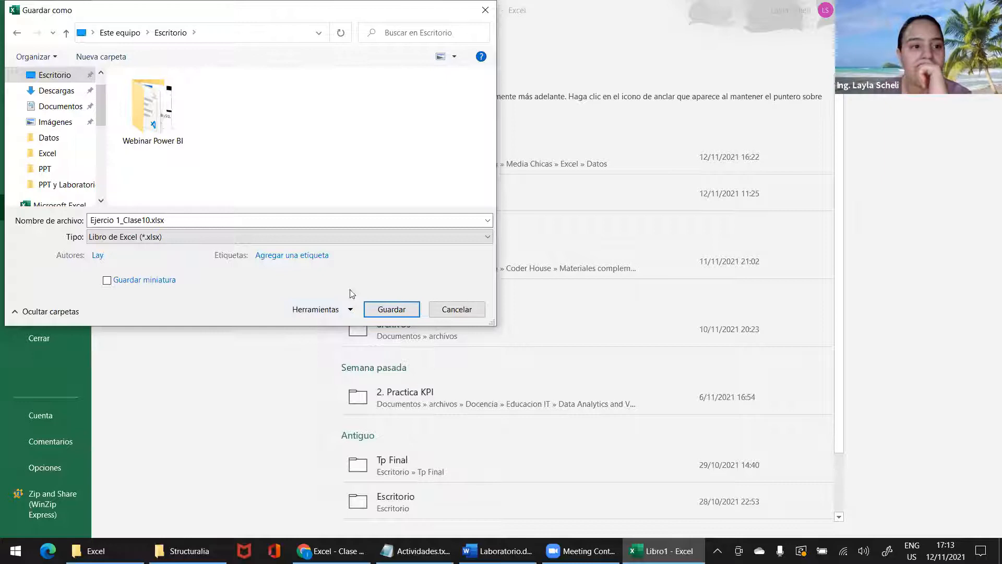
left_click(380, 311)
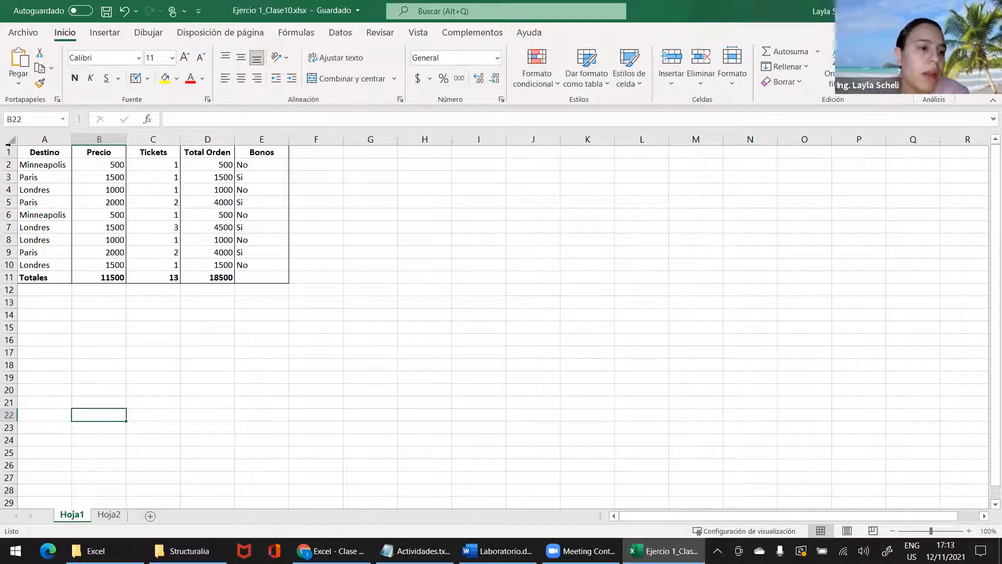
Fill the header row A1:E1 with a light blue theme colour.
left_click_drag(31, 151, 284, 151)
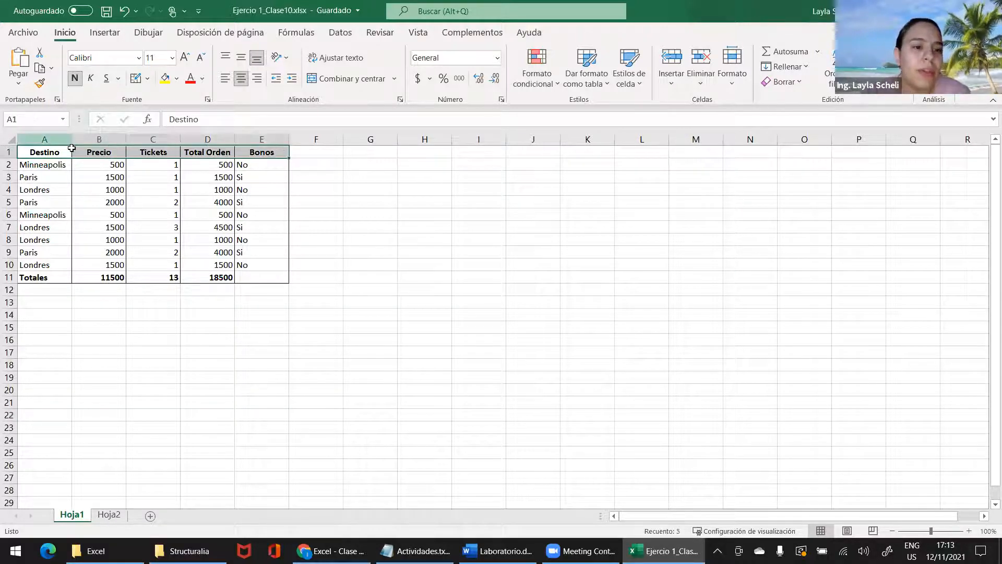
left_click(177, 78)
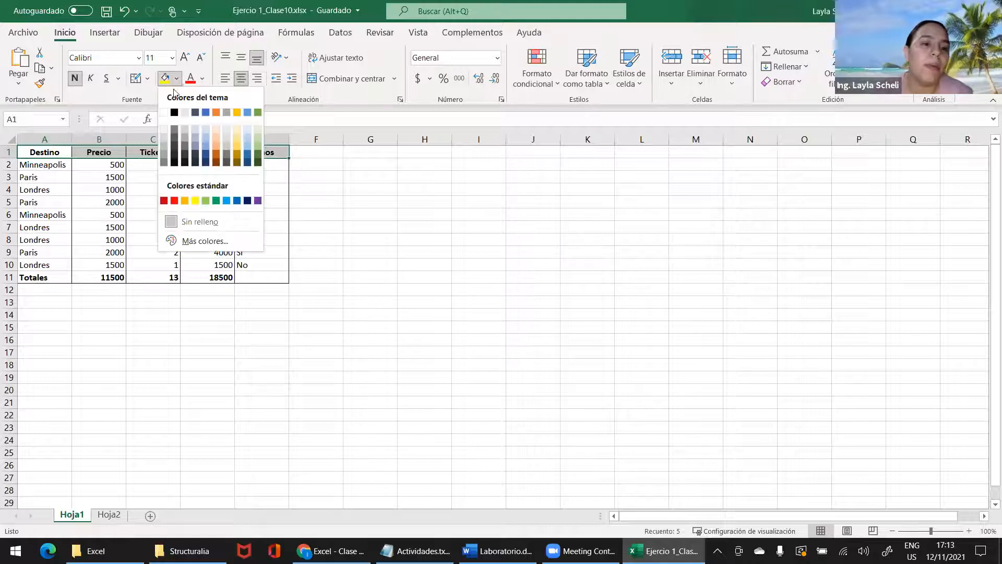
left_click(204, 140)
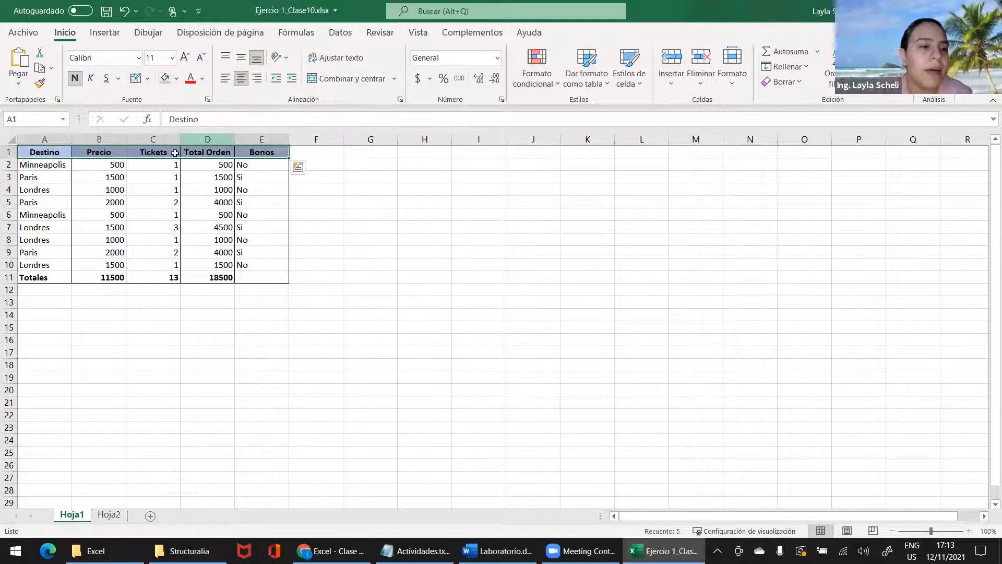
Switch to the Fórmulas tab and select the whole order table.
left_click(296, 34)
left_click(99, 190)
left_click_drag(30, 152, 277, 280)
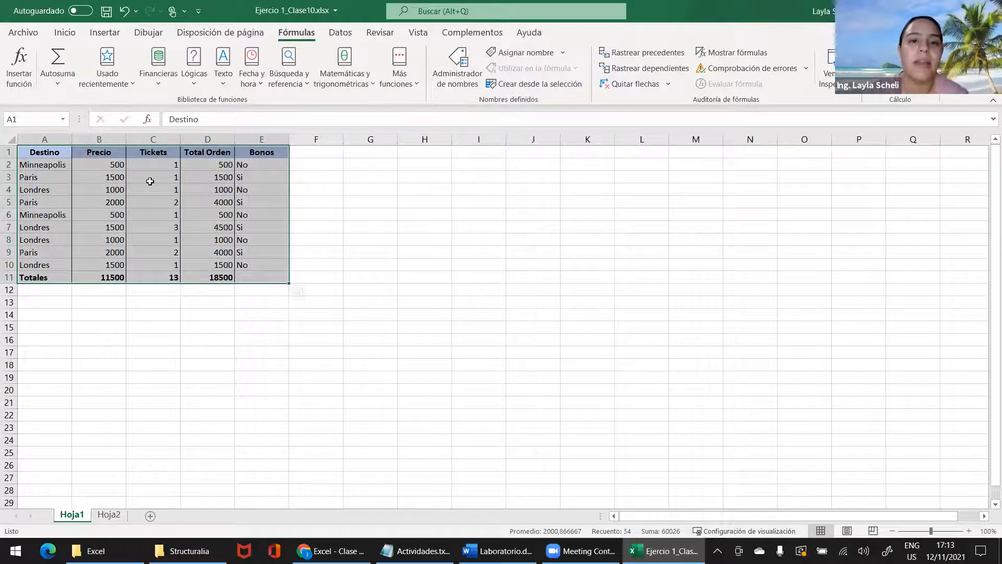
Insert a blank row above Totales and move the Totales values up into row 11.
left_click(59, 177)
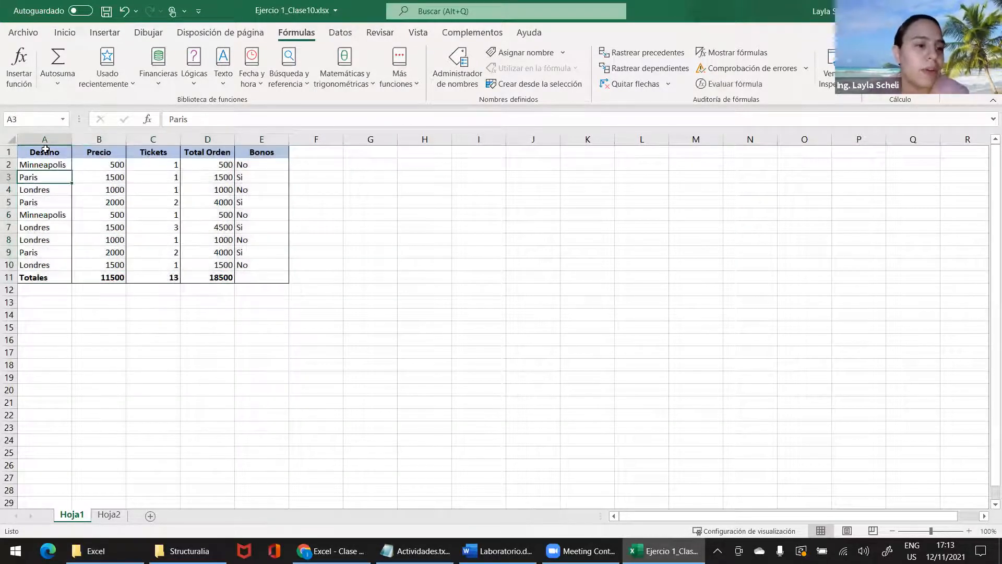
left_click(32, 289)
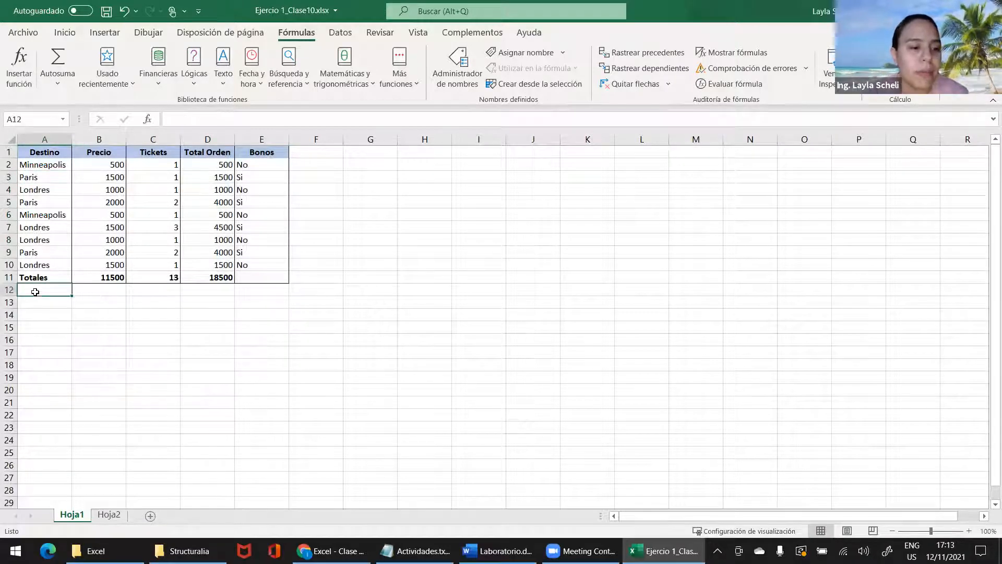
left_click(11, 278)
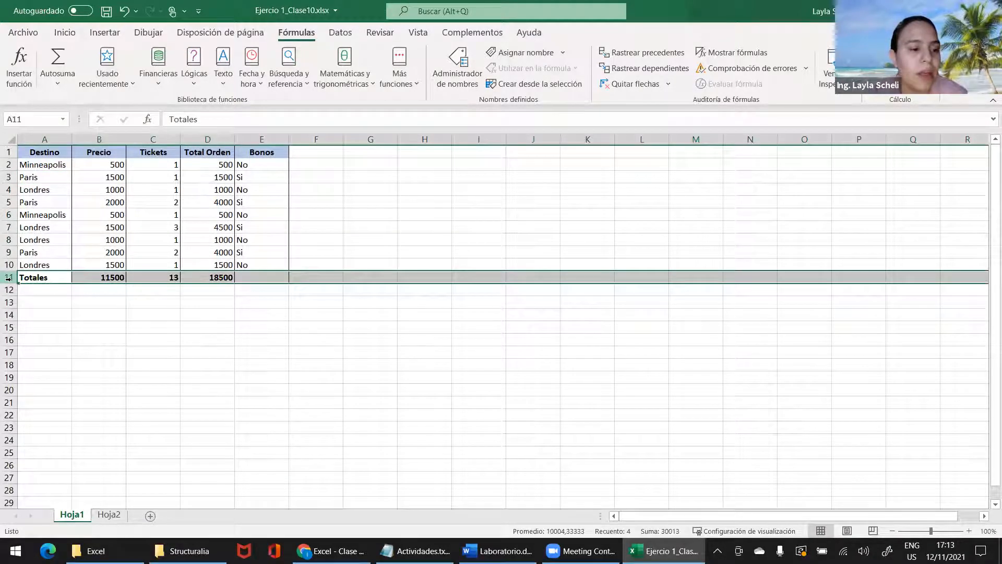
right_click(11, 280)
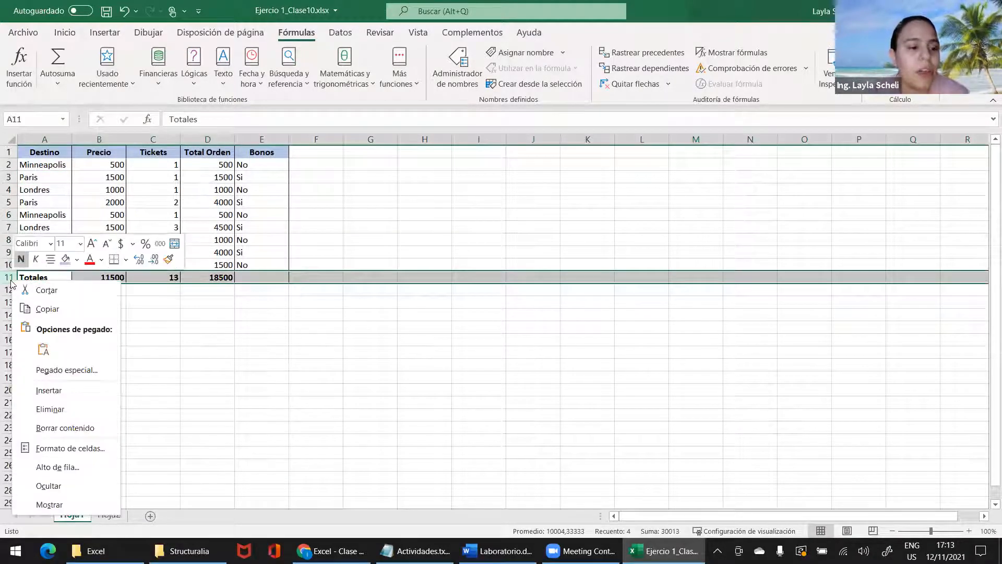
left_click(52, 391)
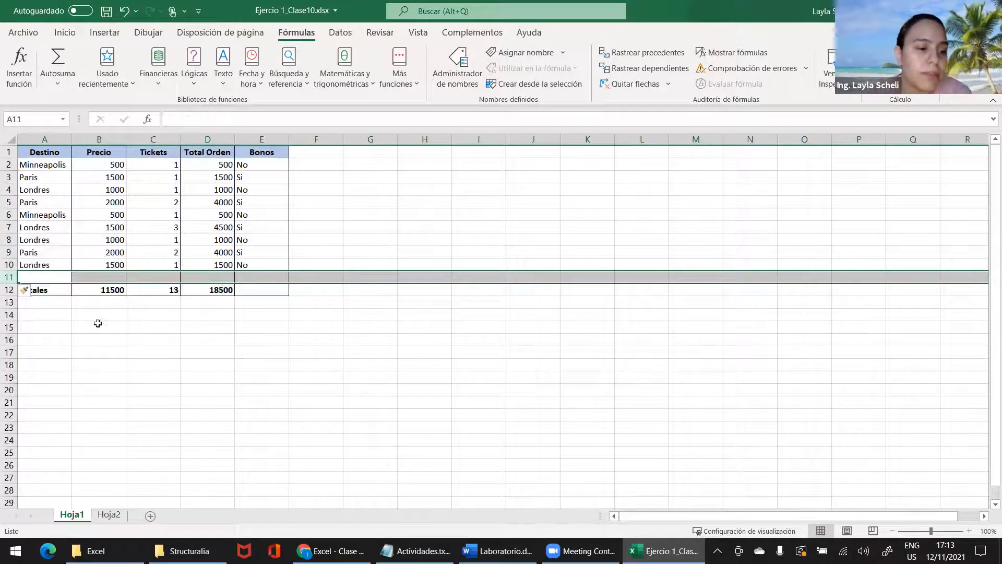
left_click_drag(55, 294, 198, 285)
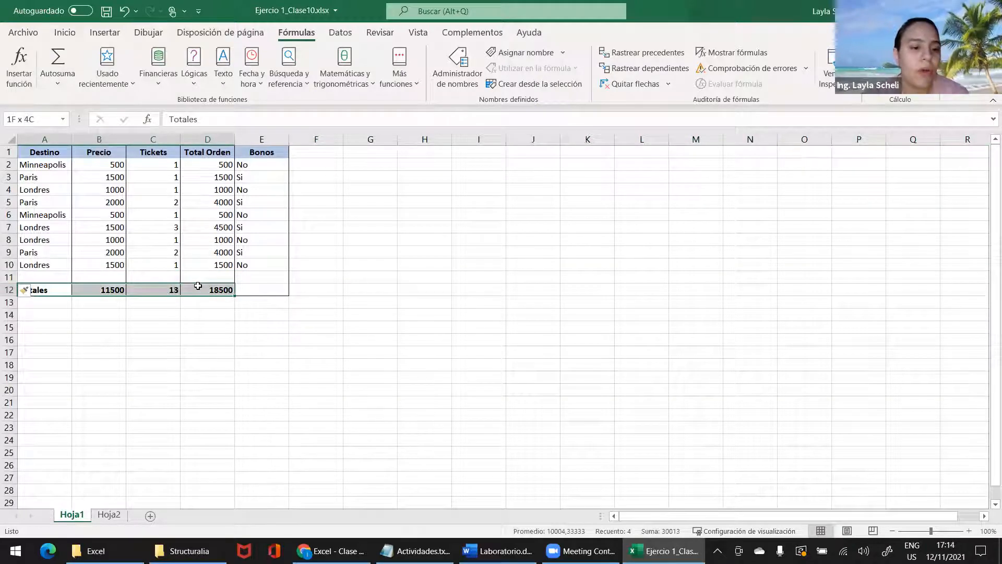
key("ctrl+c")
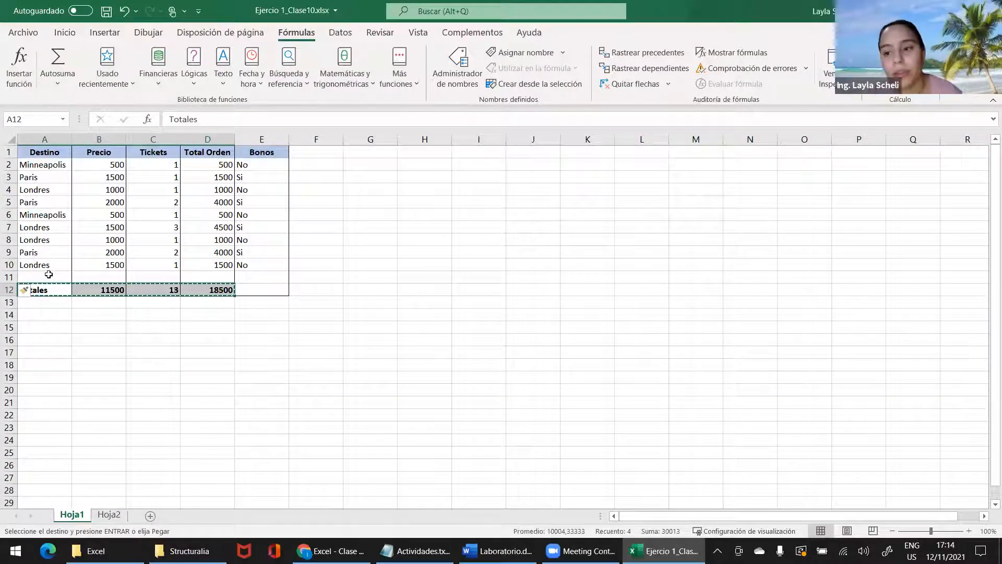
left_click_drag(49, 284, 46, 272)
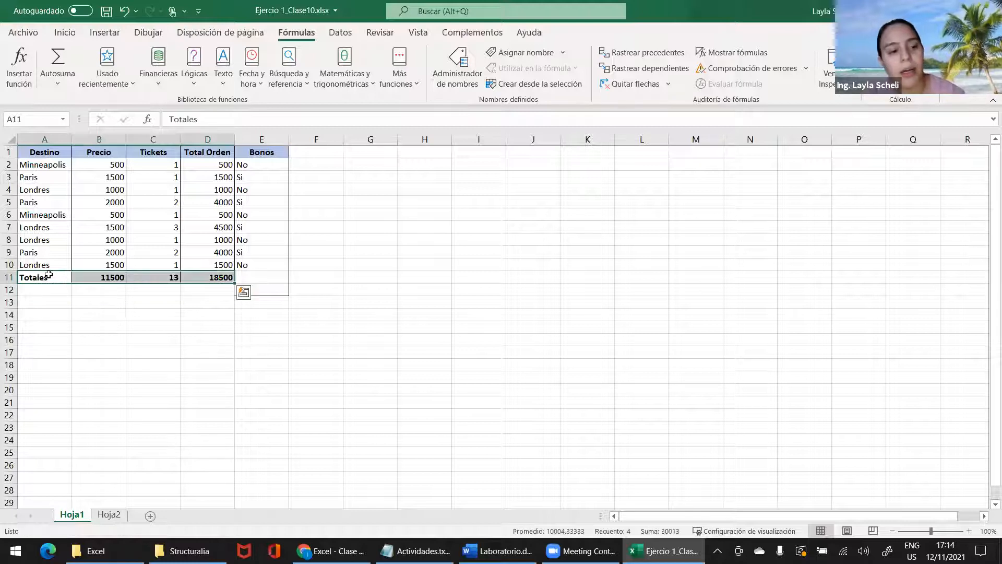
Copy cell E12's borders onto A12:D12 with Format Painter.
left_click(66, 292)
left_click(256, 290)
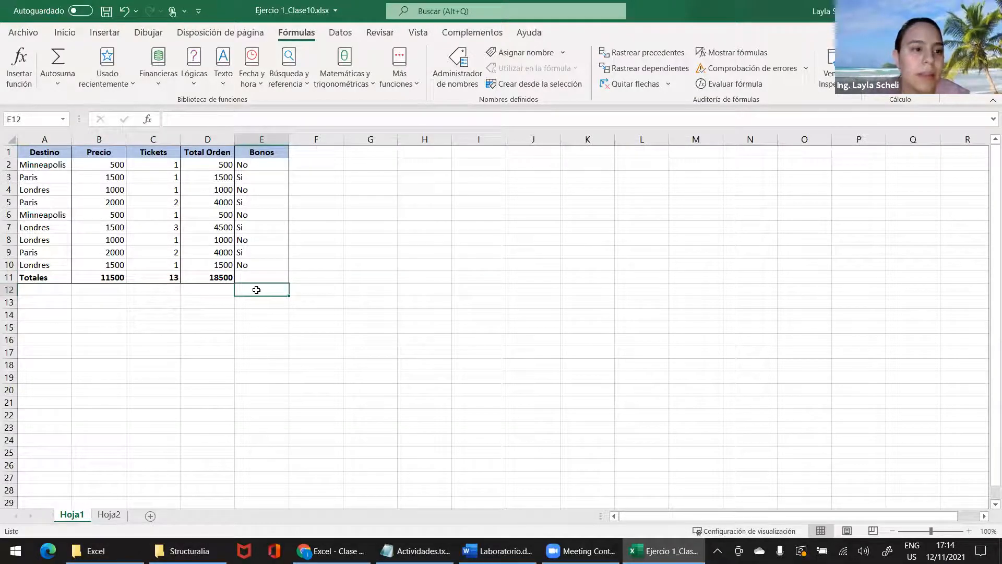
left_click(61, 32)
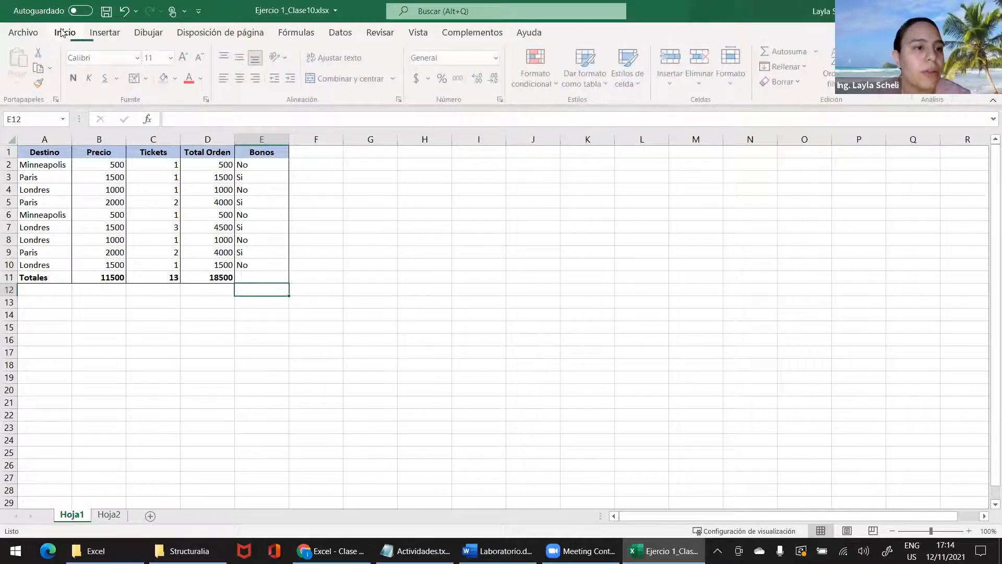
left_click(39, 82)
left_click_drag(207, 288, 18, 290)
left_click(150, 352)
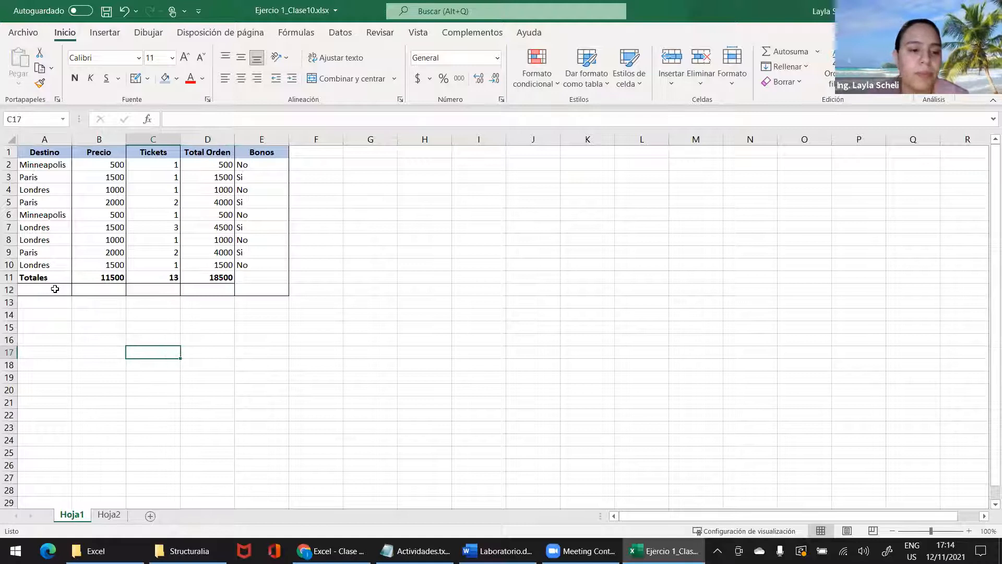
left_click(36, 289)
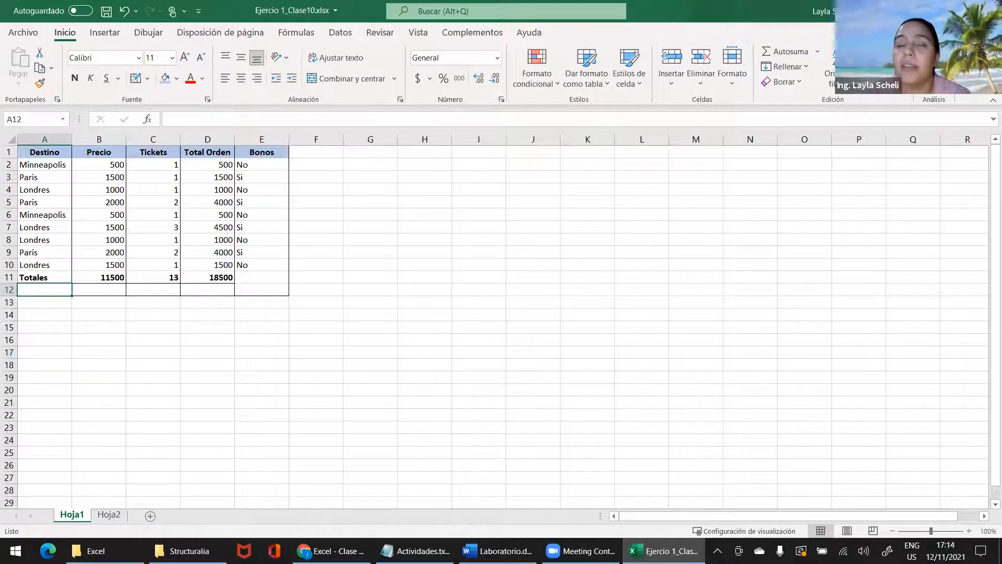
Label cell A12 as 'Promedio'.
key("Caps_Lock")
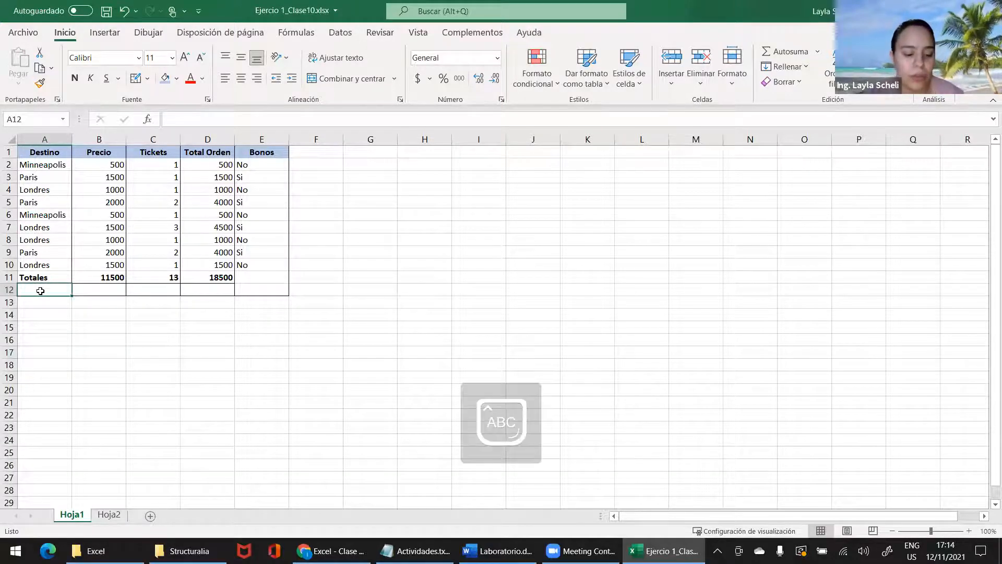
type("Promedio")
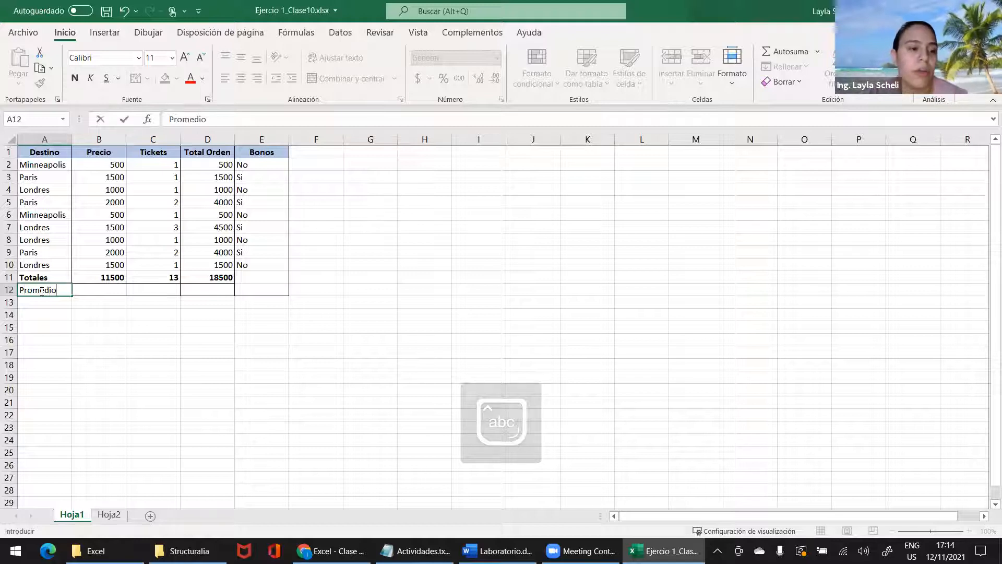
left_click(76, 286)
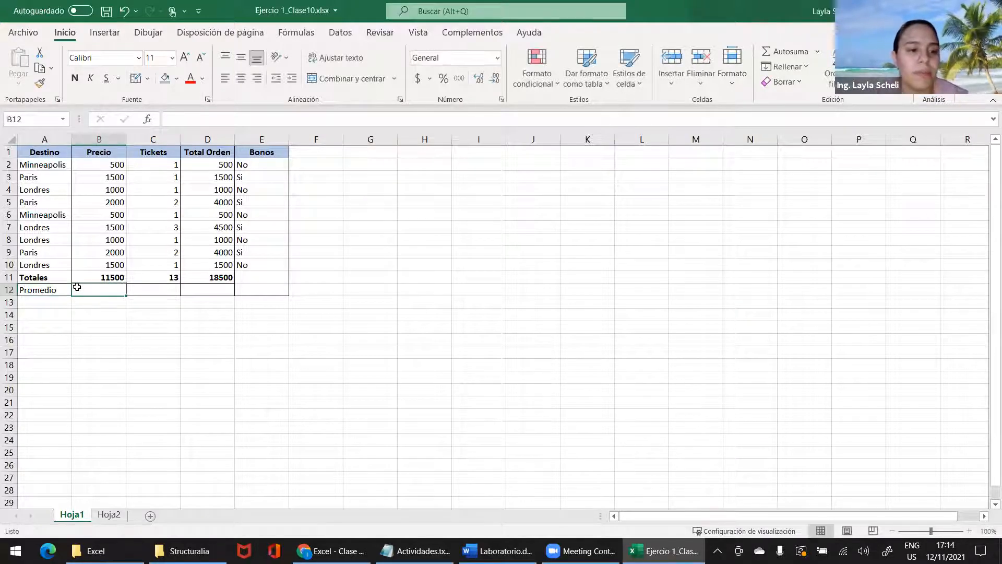
Enter =PROMEDIO(B2:B10) in B12, giving 1277,77778.
left_click(171, 119)
type("= pr")
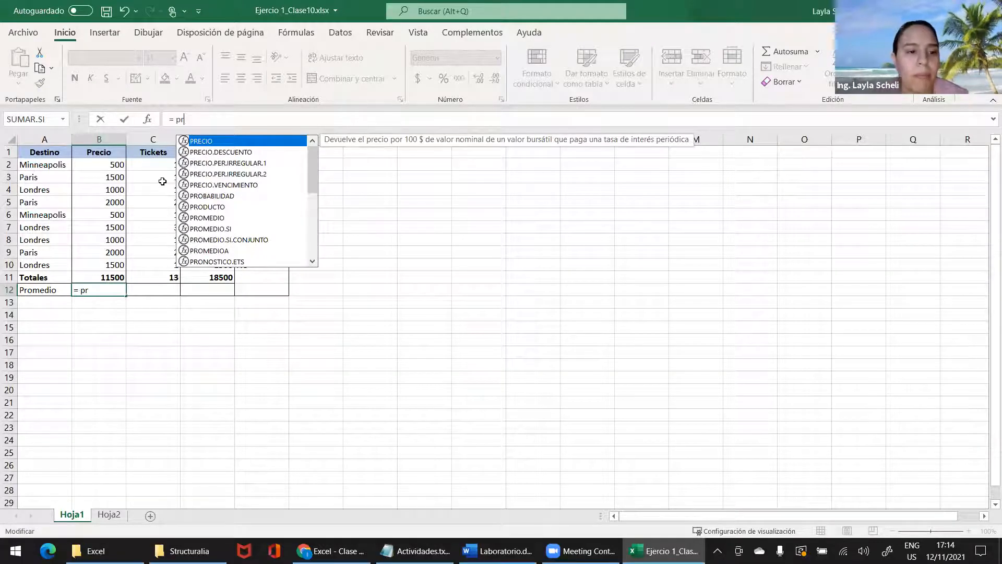
double_click(203, 219)
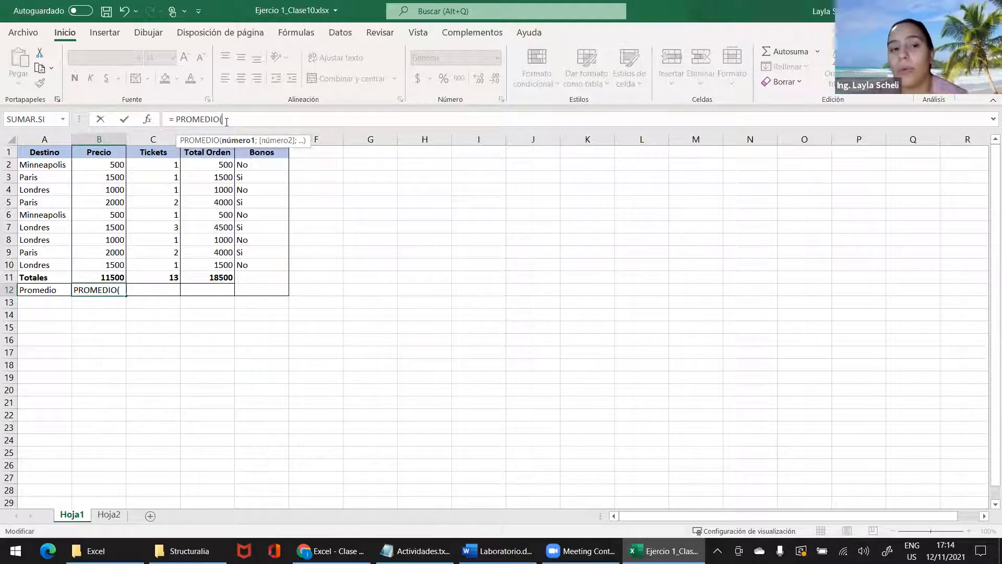
left_click(111, 164)
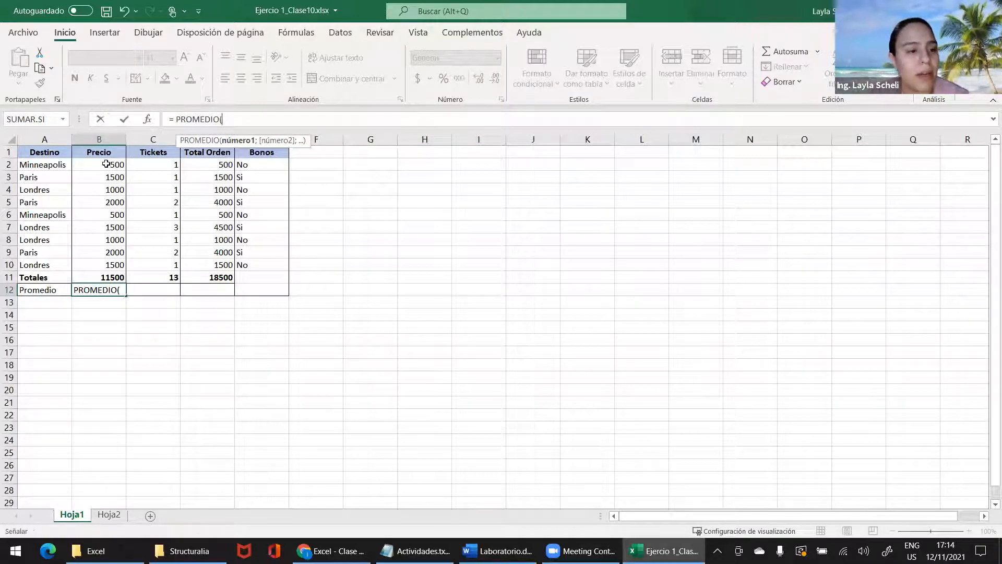
left_click_drag(106, 174, 112, 265)
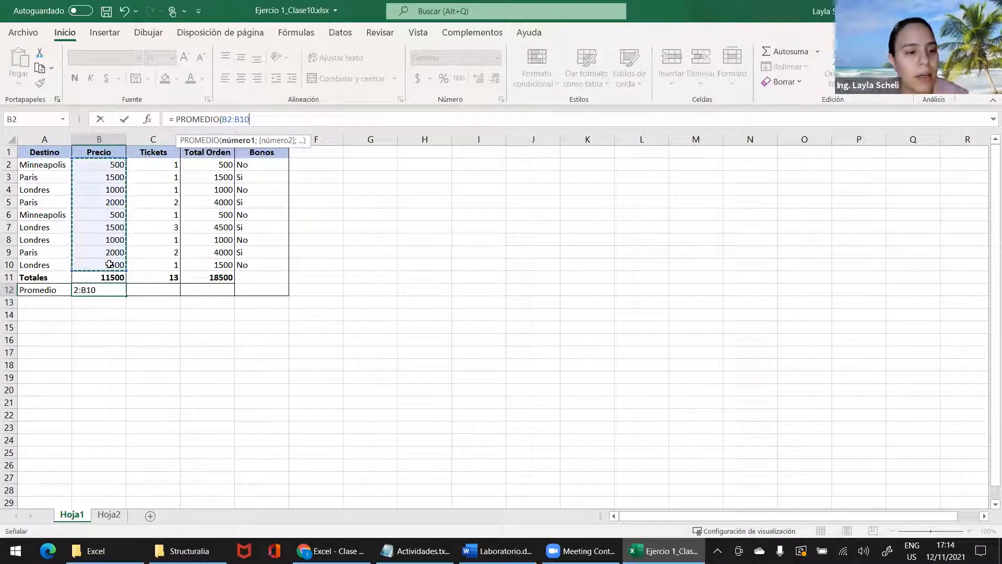
left_click(266, 116)
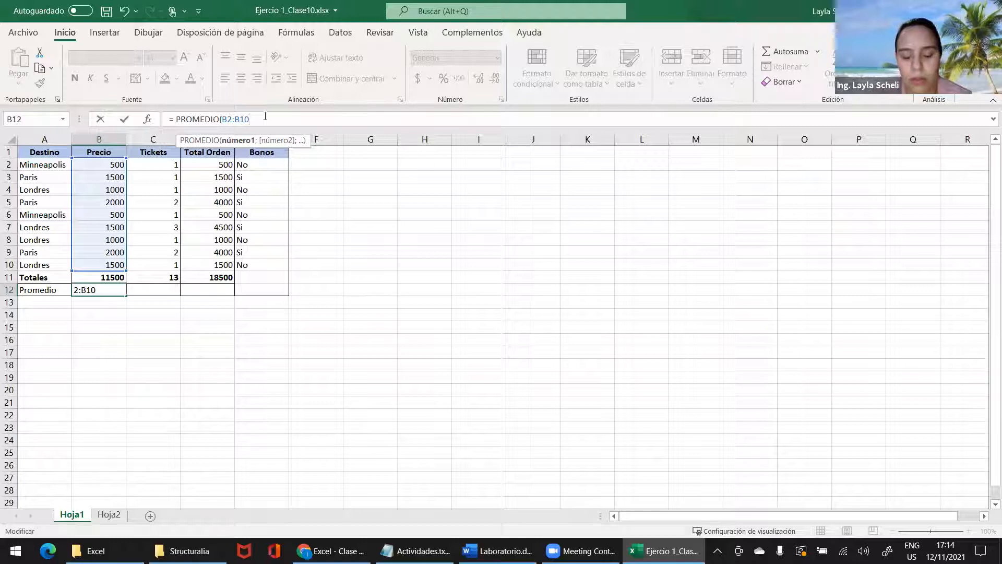
type(")")
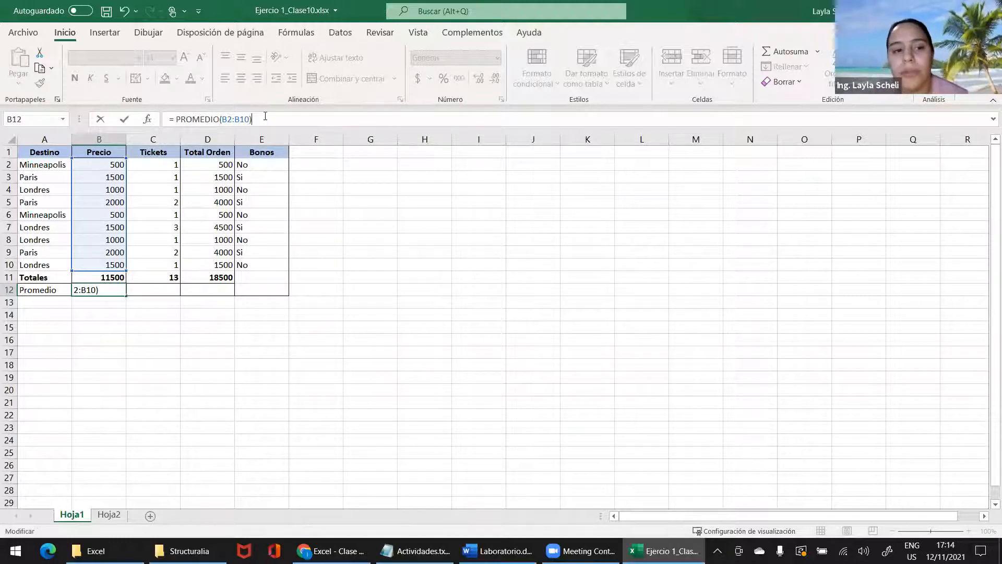
key("Return")
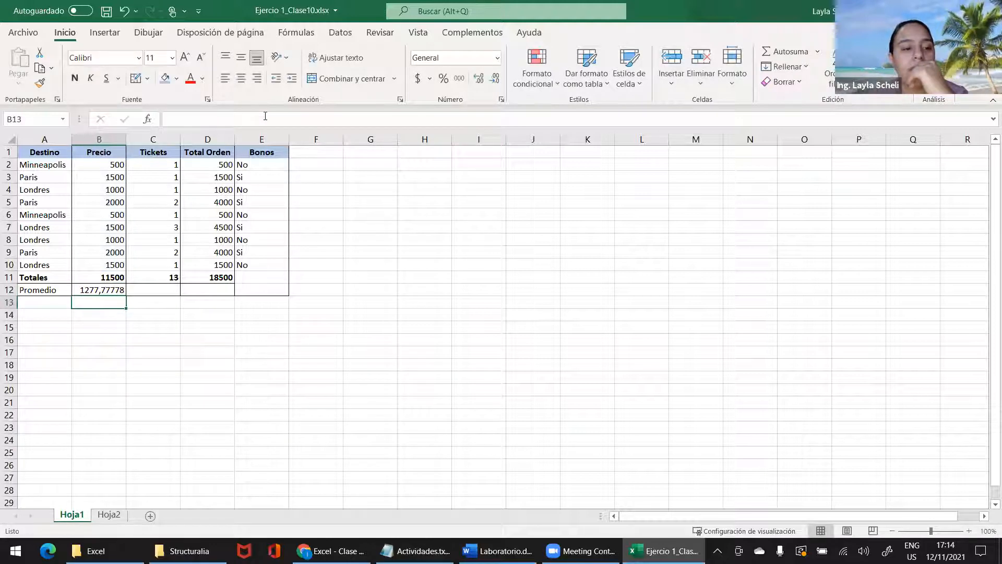
left_click(104, 290)
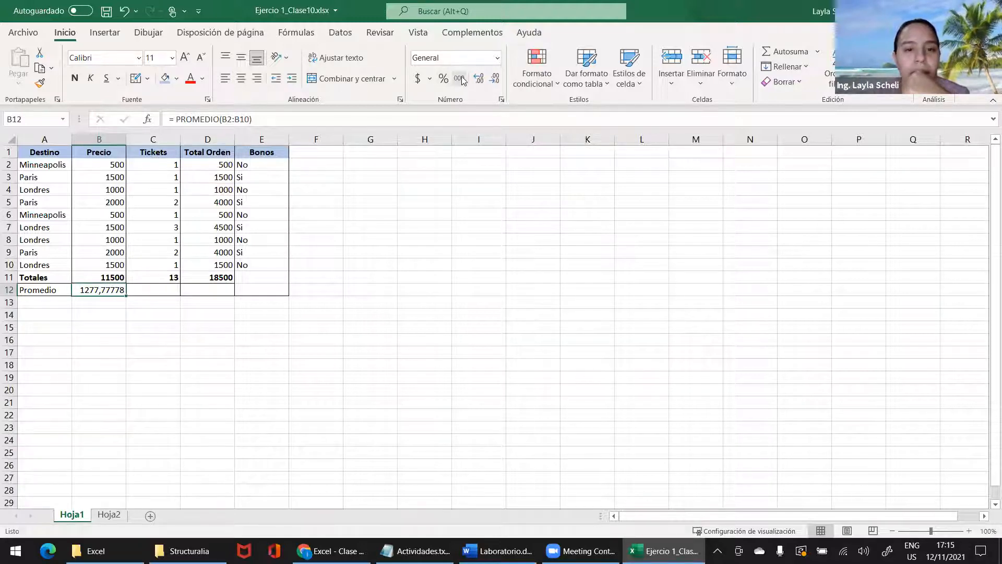
Reduce the average's decimals twice, then clear the Promedio row's contents.
left_click(496, 80)
left_click(496, 79)
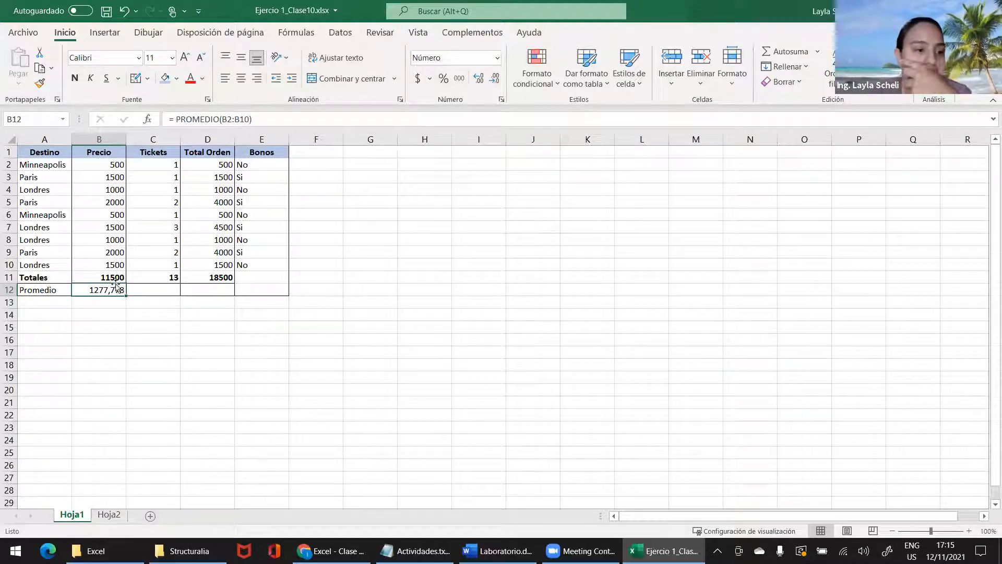
left_click(91, 305)
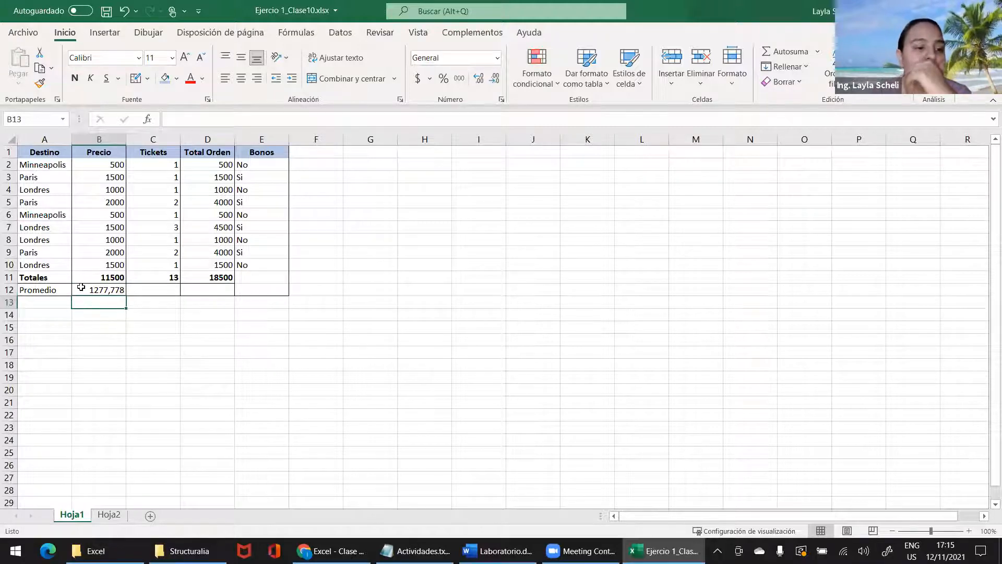
left_click_drag(27, 292, 261, 288)
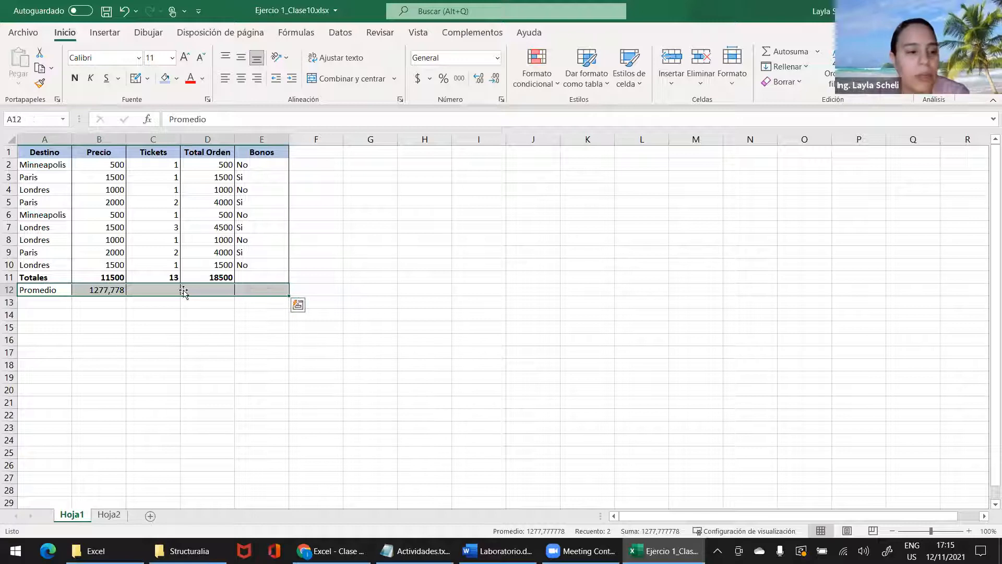
key("Delete")
left_click(32, 300)
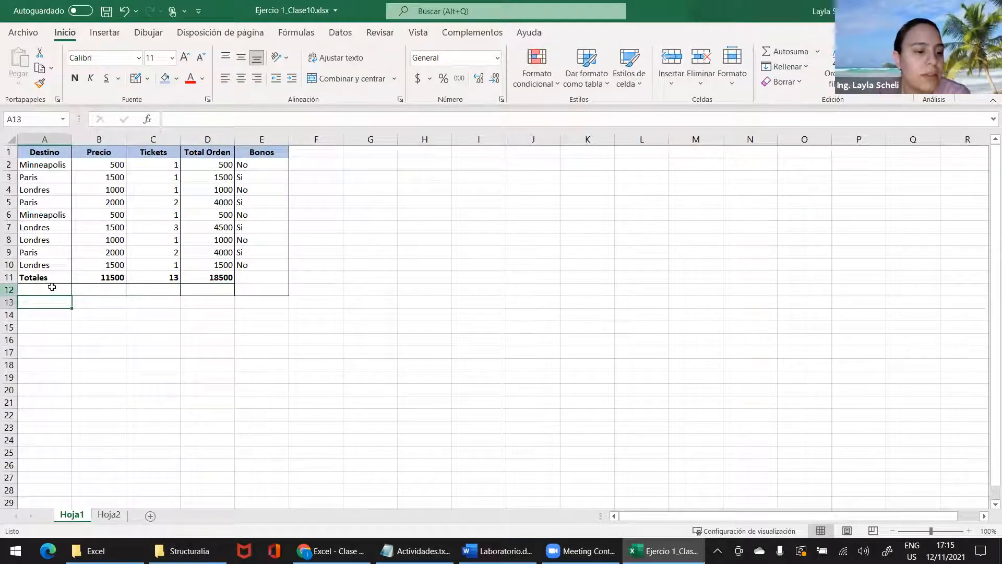
Delete the empty row 12 as an entire row (Toda la fila).
left_click_drag(271, 288, 46, 292)
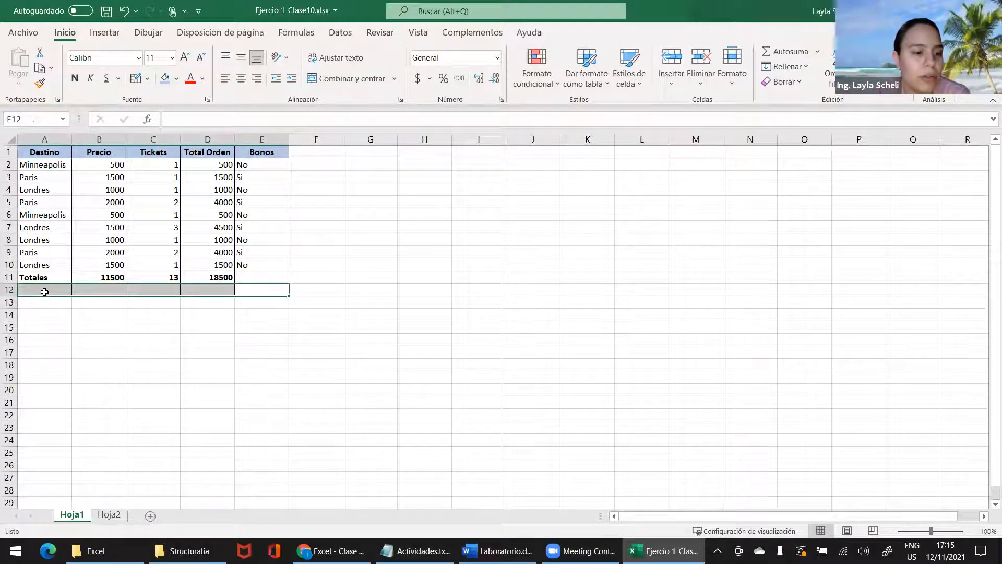
right_click(44, 295)
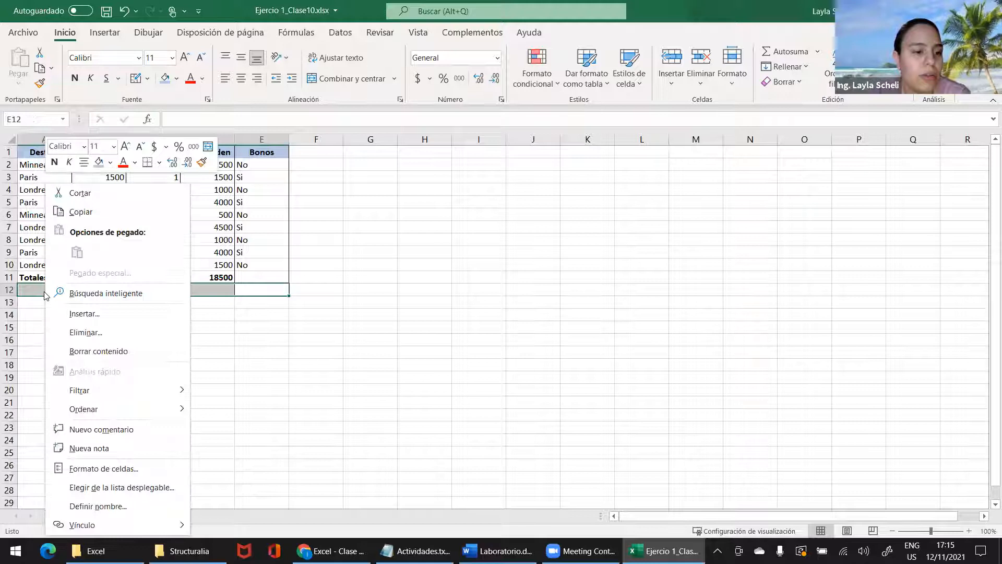
left_click(86, 332)
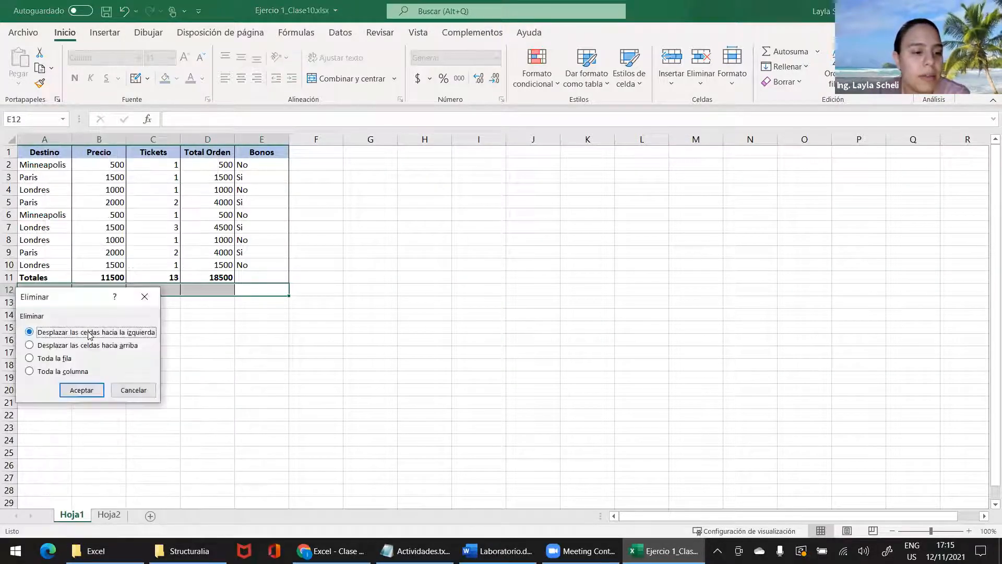
left_click_drag(61, 304, 385, 255)
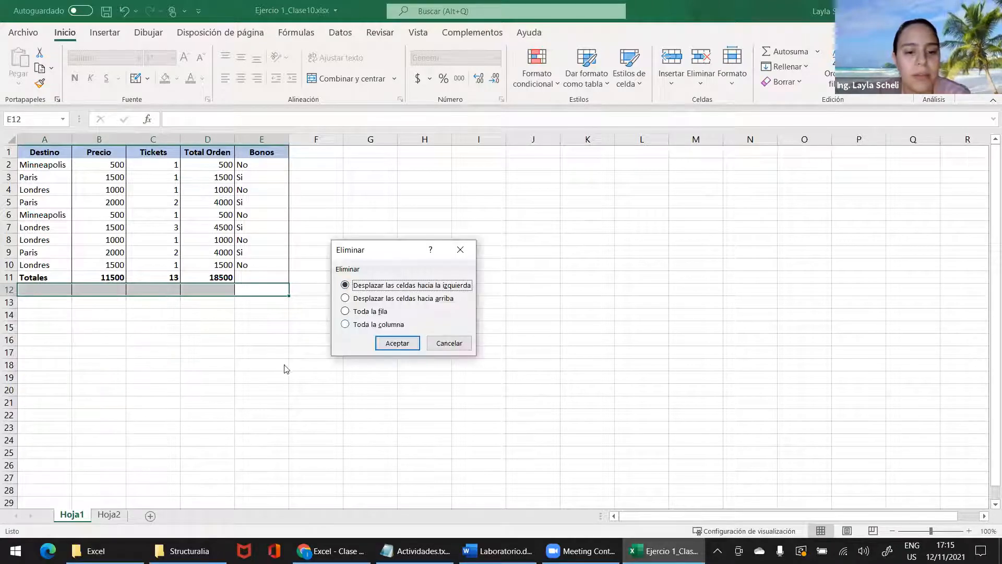
left_click(359, 312)
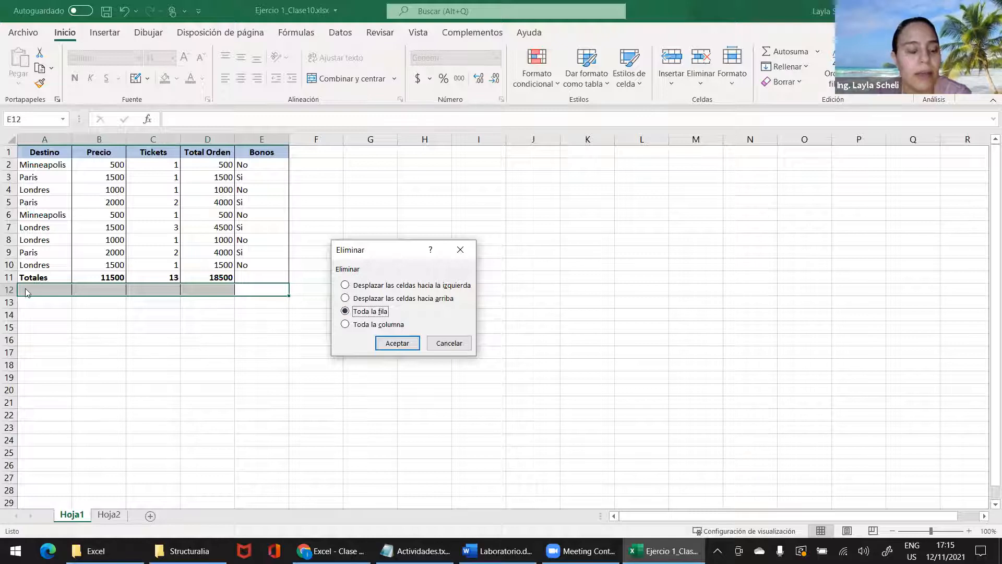
left_click(391, 343)
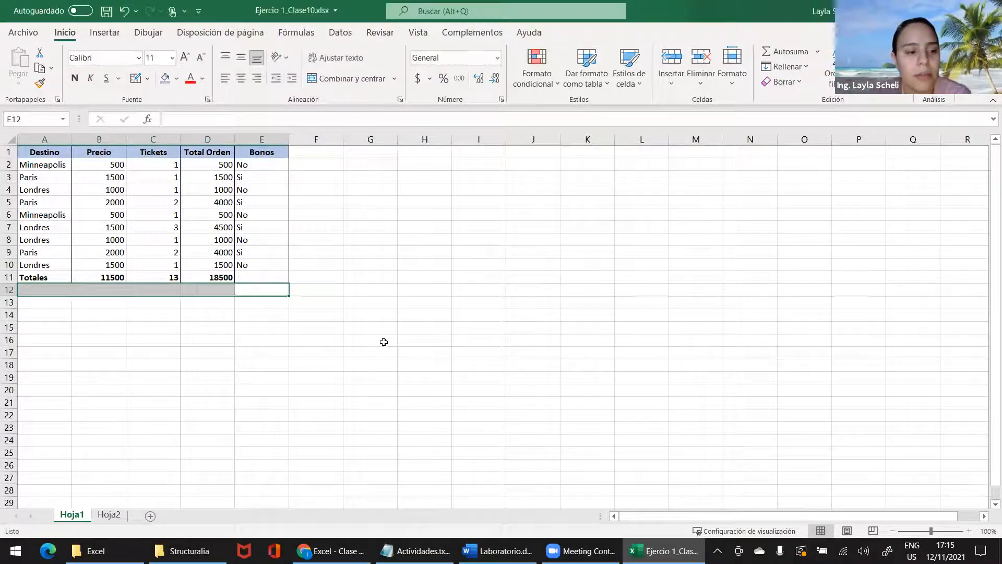
left_click(68, 313)
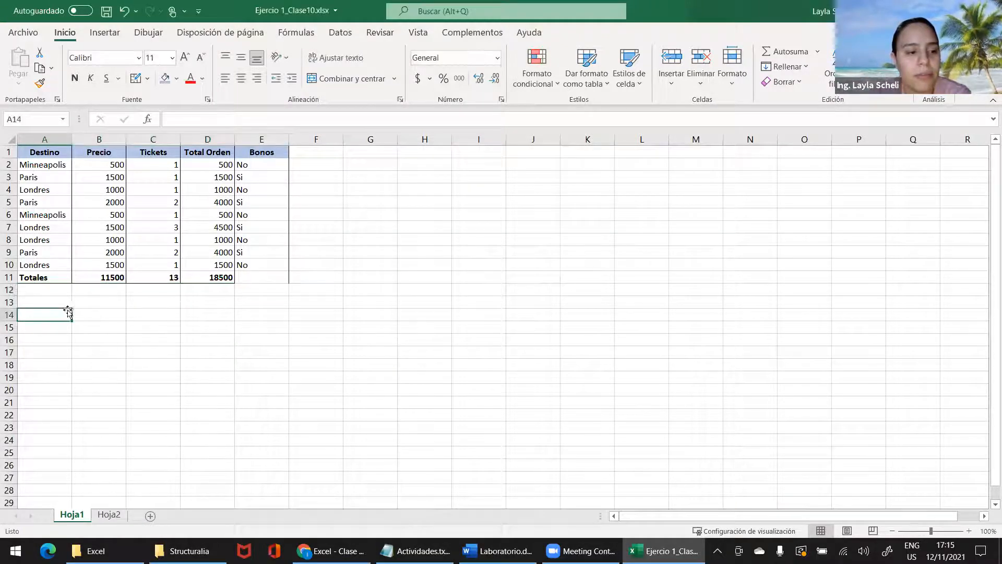
left_click(268, 279)
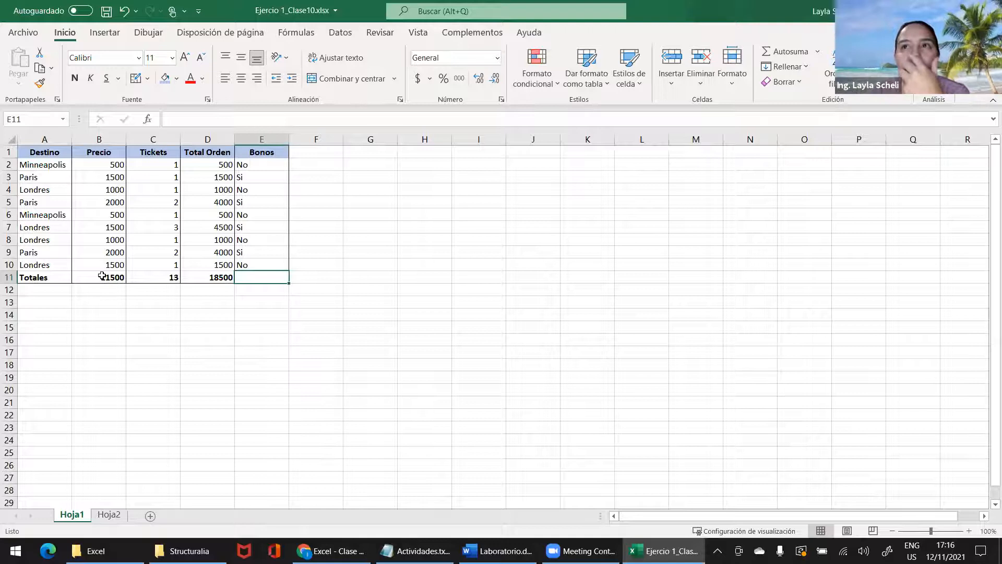
left_click(112, 292)
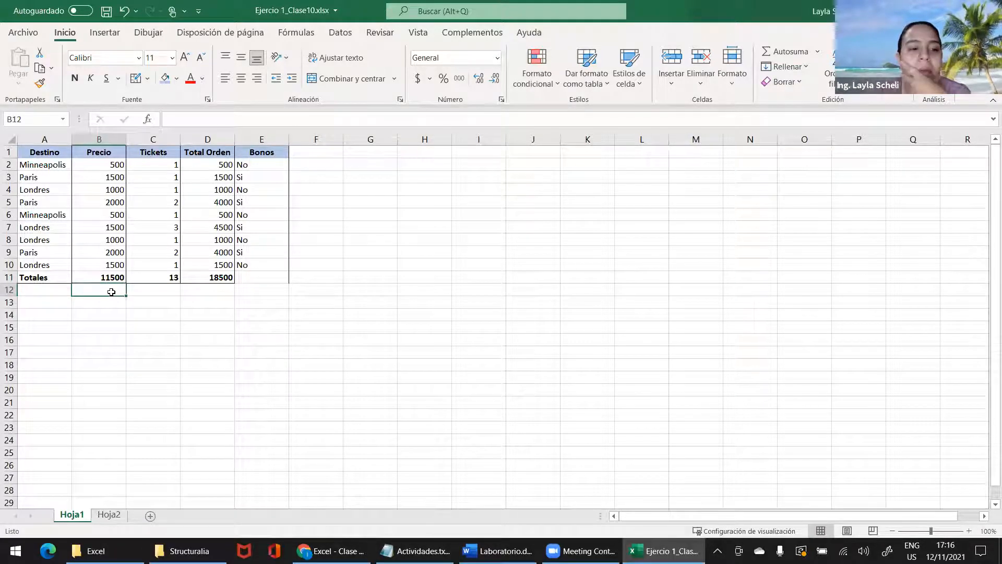
Type the label 'Total Londres' in B12, correcting the typo.
type("Total ")
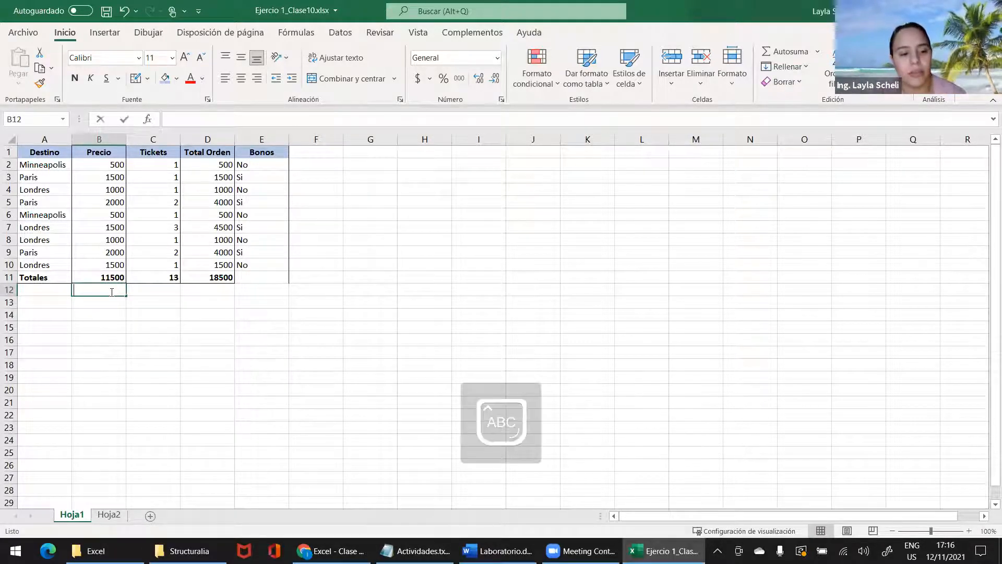
type("Londes")
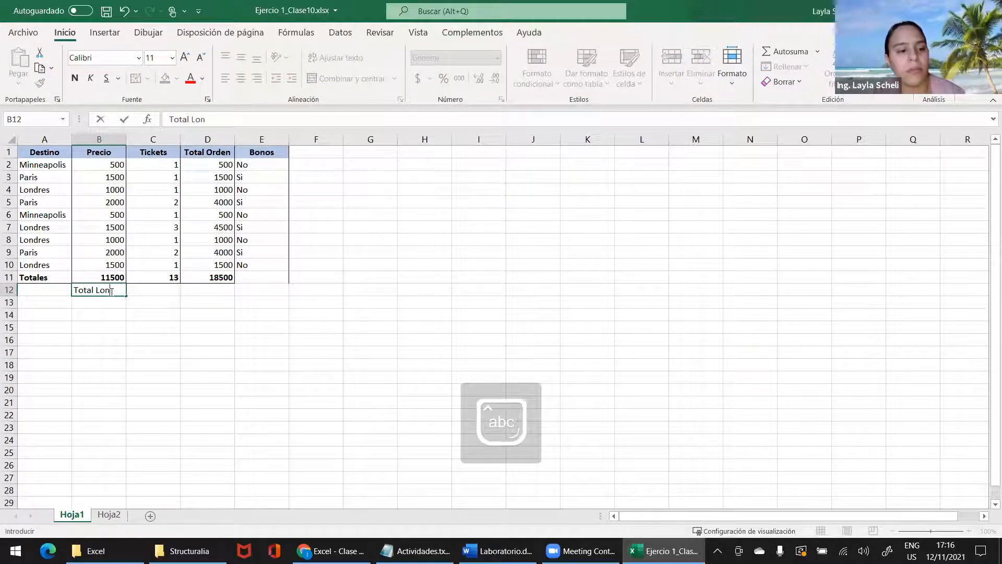
key("BackSpace")
key("BackSpace")
type("res")
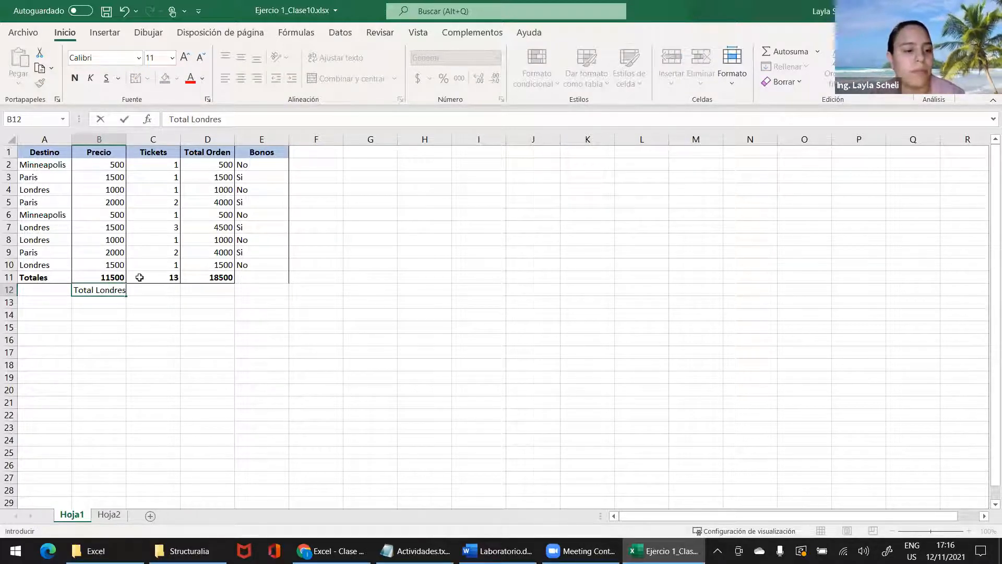
Widen columns B and C so the label fits, then select D12.
left_click(121, 139)
left_click_drag(126, 139, 193, 140)
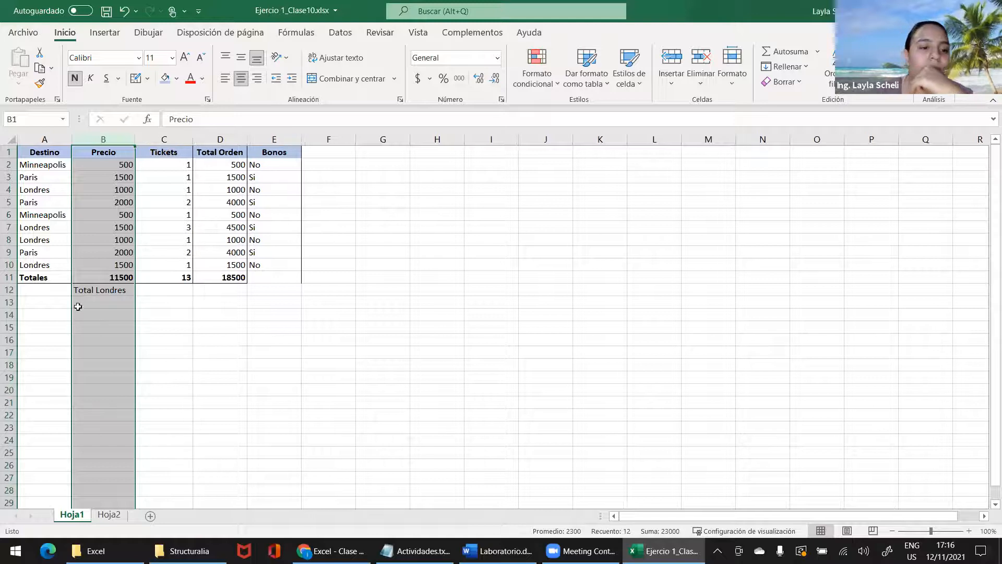
left_click(101, 291)
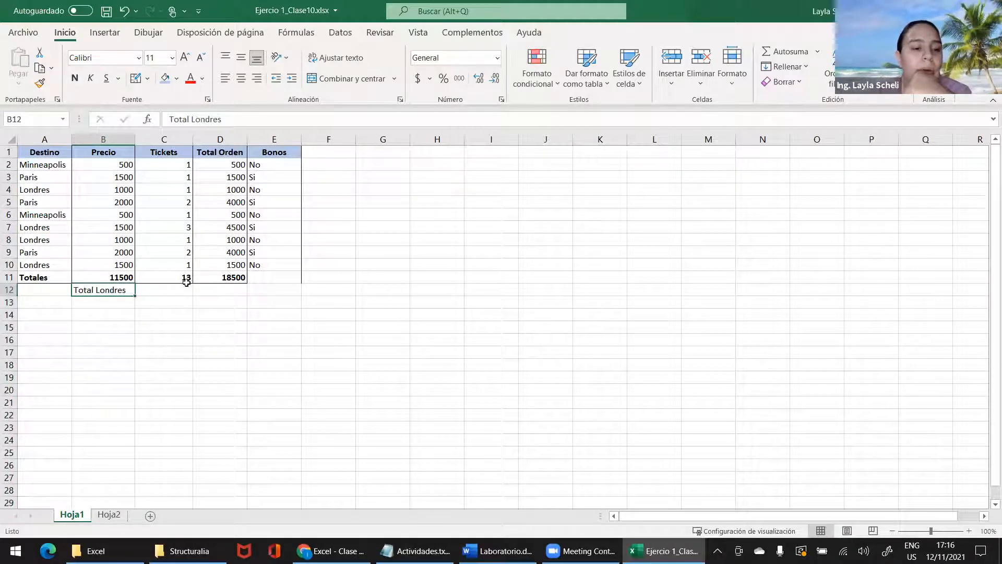
left_click(224, 291)
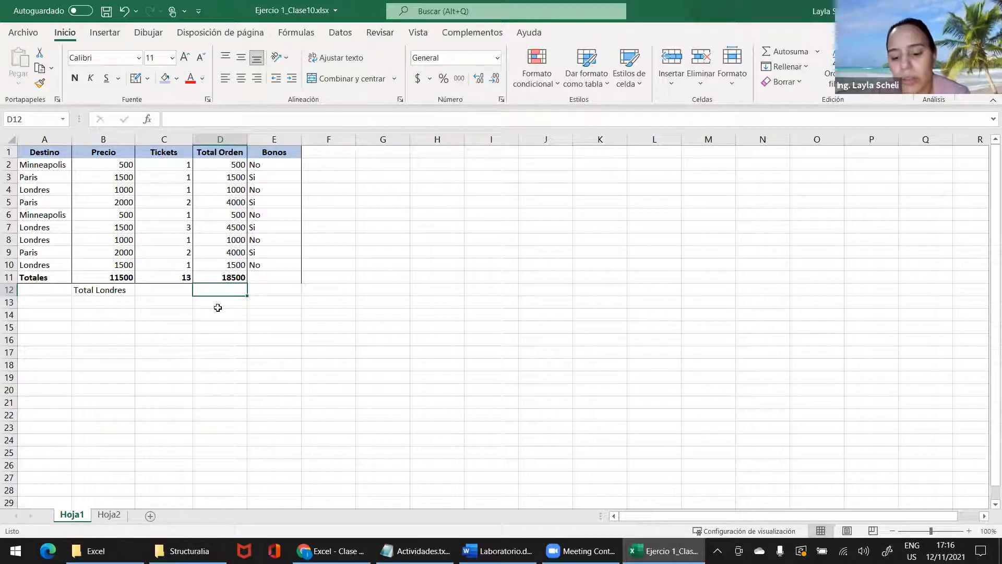
key("Print")
left_click_drag(2, 72, 361, 340)
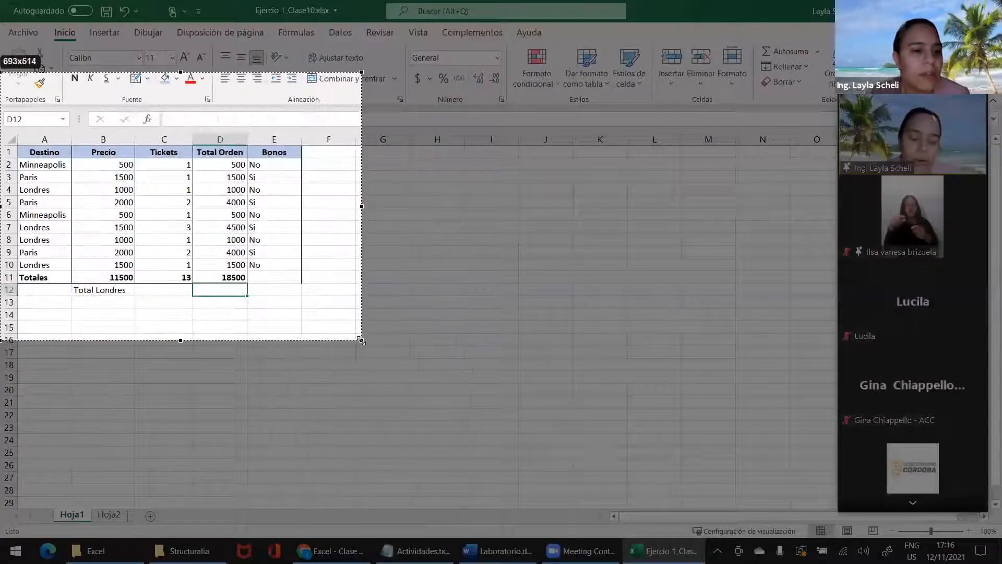
left_click(372, 294)
left_click_drag(21, 192, 286, 189)
left_click_drag(19, 228, 298, 227)
mouse_move(14, 241)
left_mouse_down()
mouse_move(293, 241)
mouse_move(209, 265)
mouse_move(2, 264)
left_mouse_up()
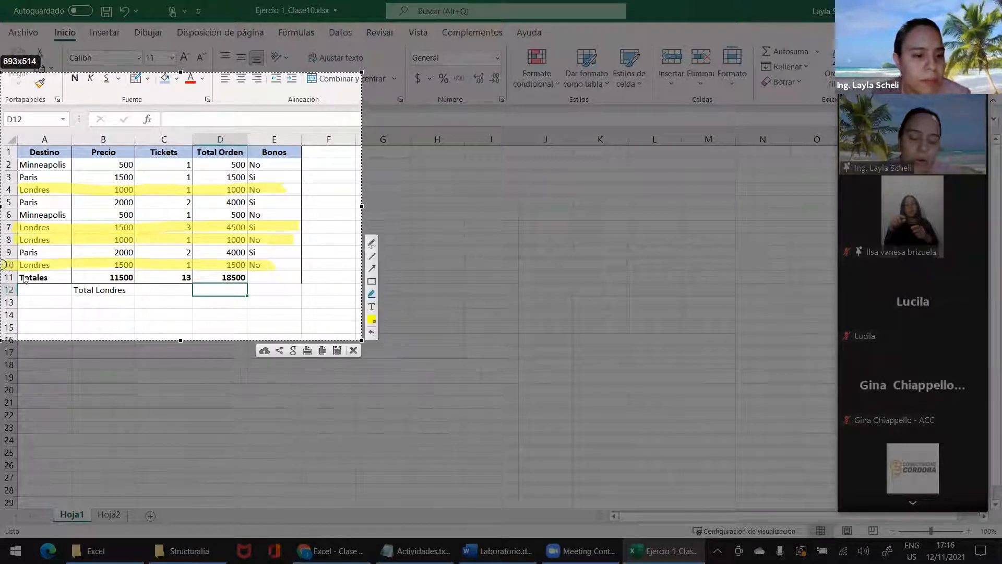
left_click_drag(246, 155, 196, 153)
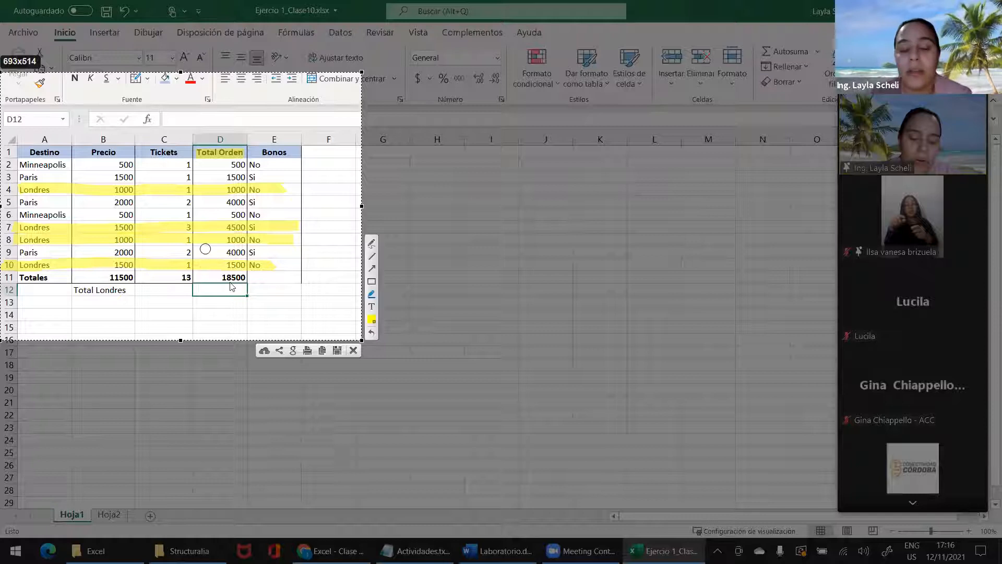
left_click(354, 350)
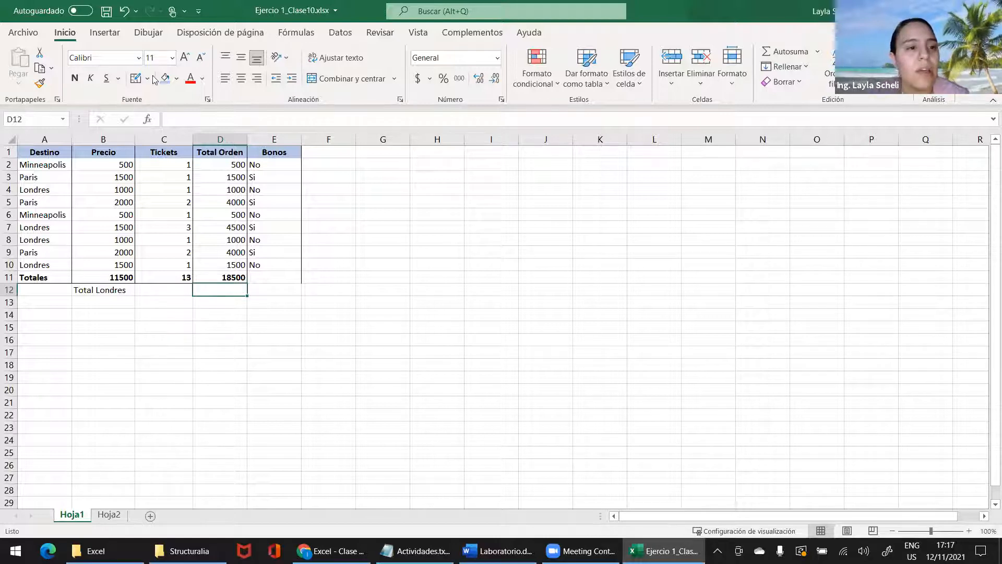
Open Insertar función from the Fórmulas tab for cell D12.
left_click(94, 34)
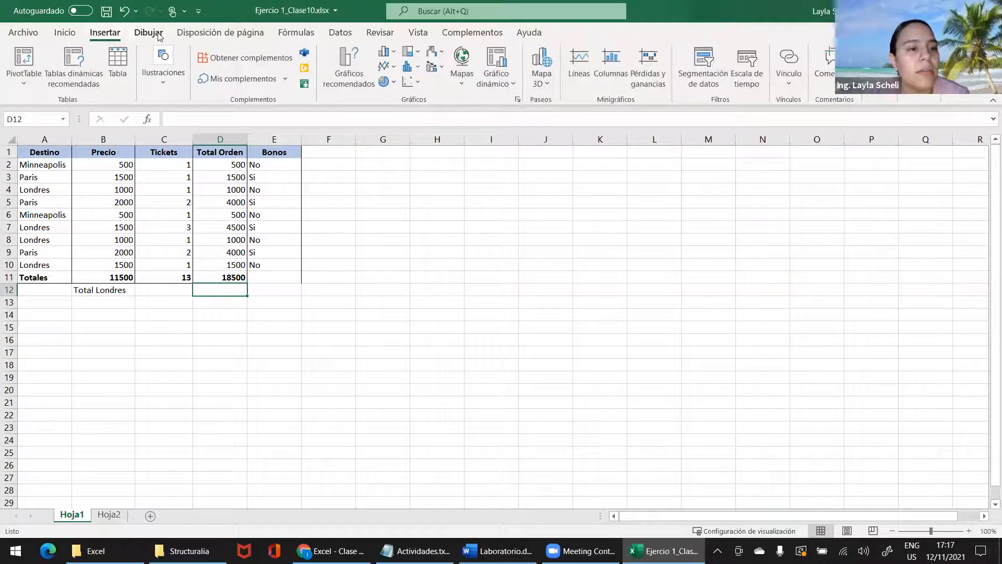
left_click(296, 34)
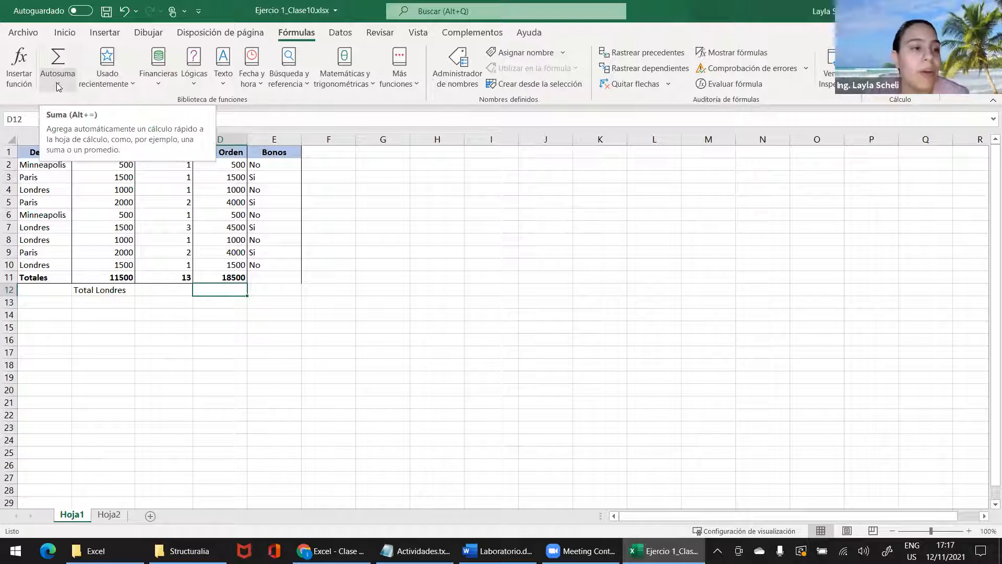
left_click(22, 69)
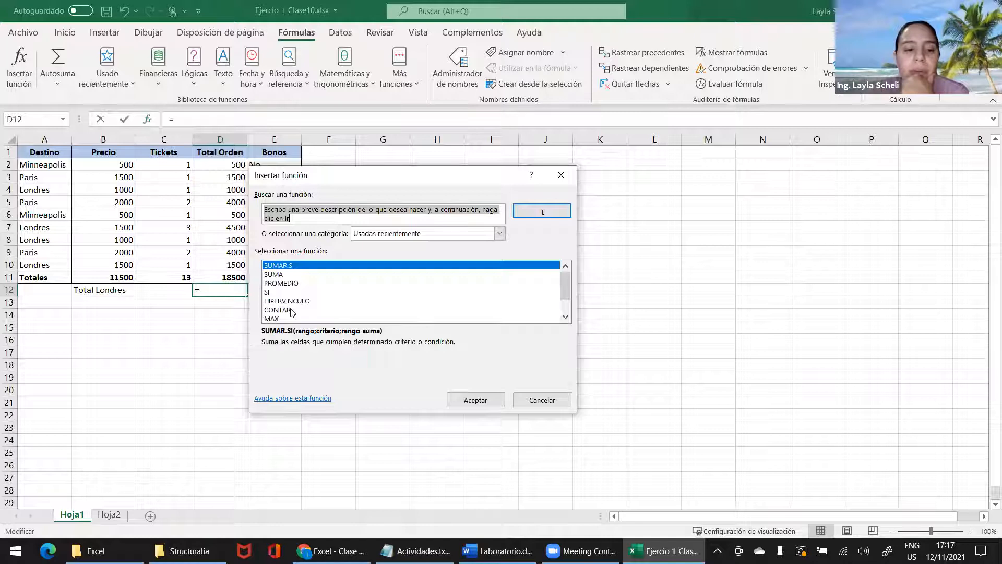
Keep the recently used category and choose SUMAR.SI to open its arguments.
scroll(275, 297, "down", 1)
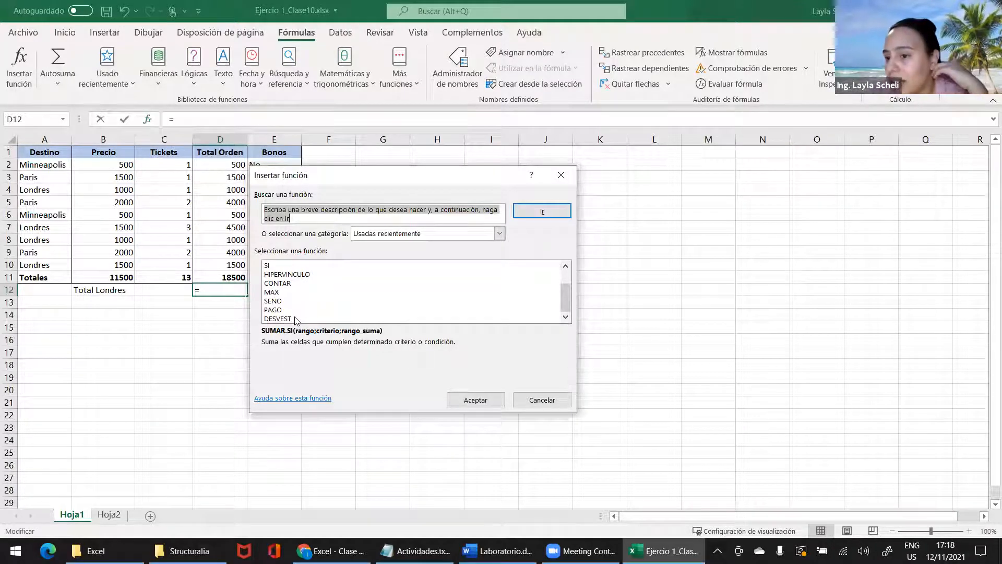
scroll(307, 306, "up", 1)
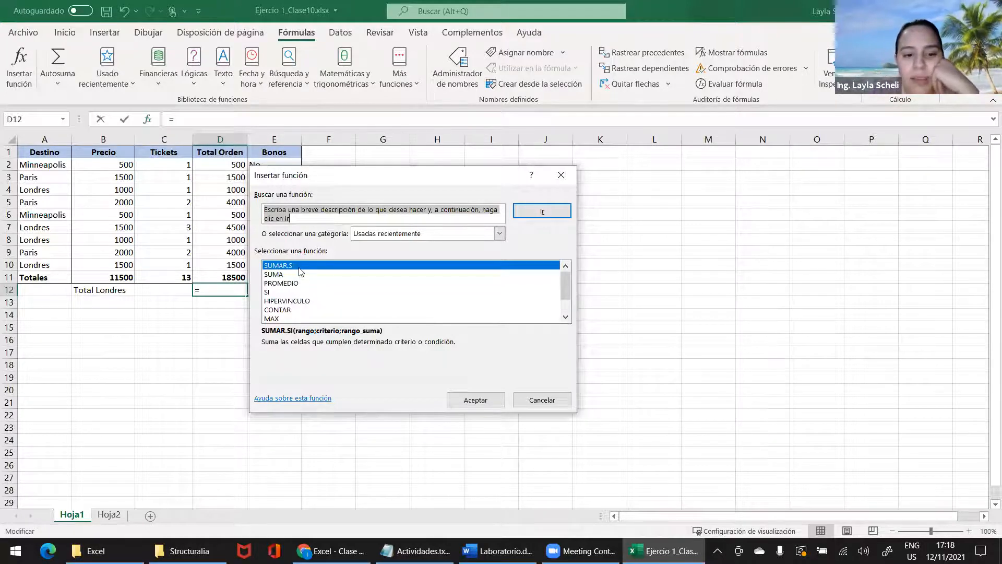
left_click(498, 234)
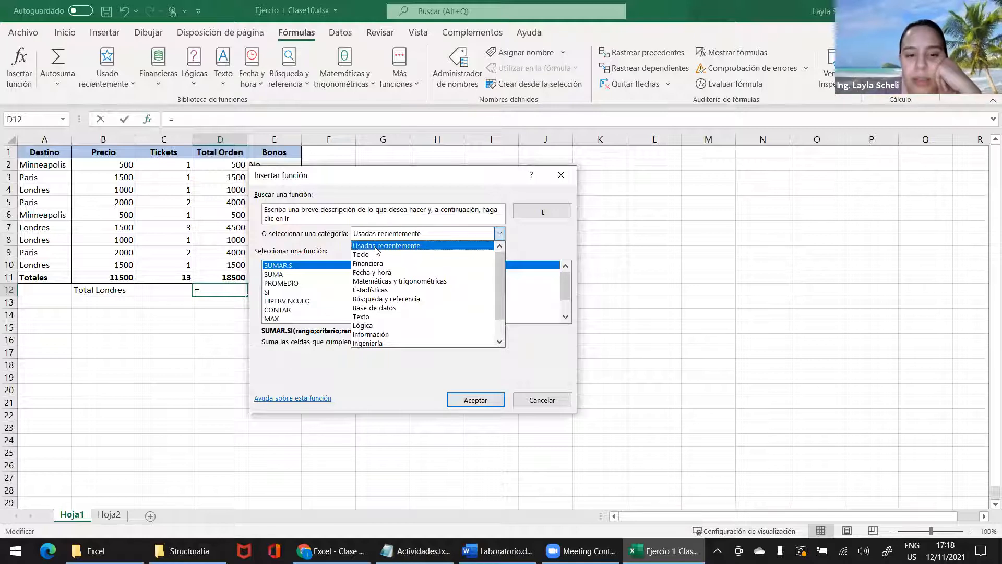
scroll(374, 329, "down", 1)
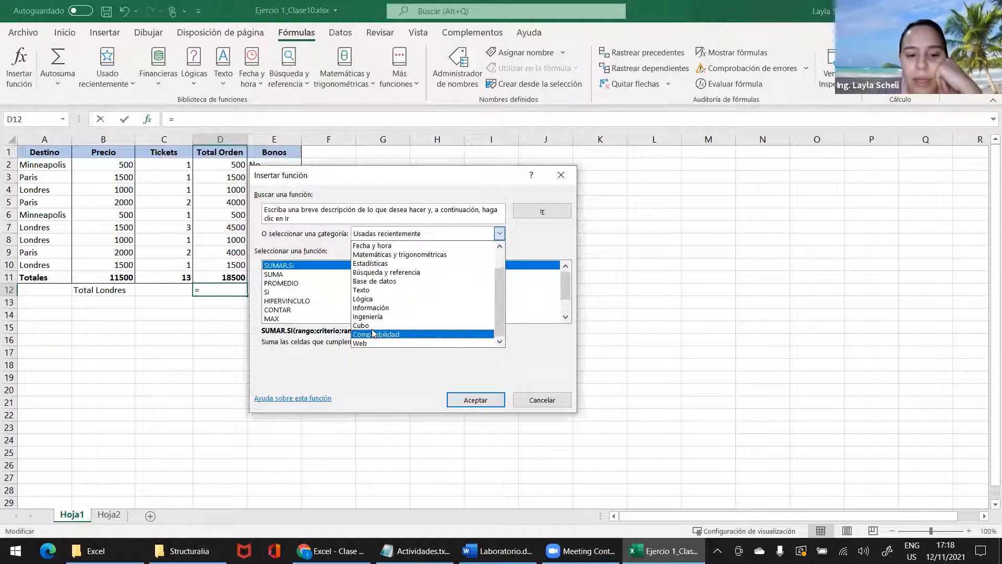
scroll(374, 333, "up", 1)
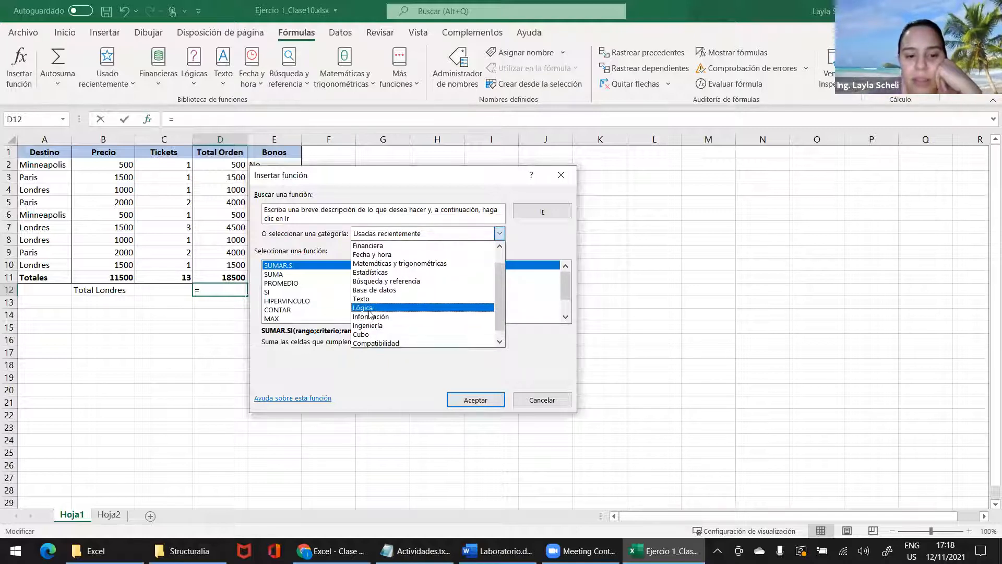
scroll(369, 312, "up", 1)
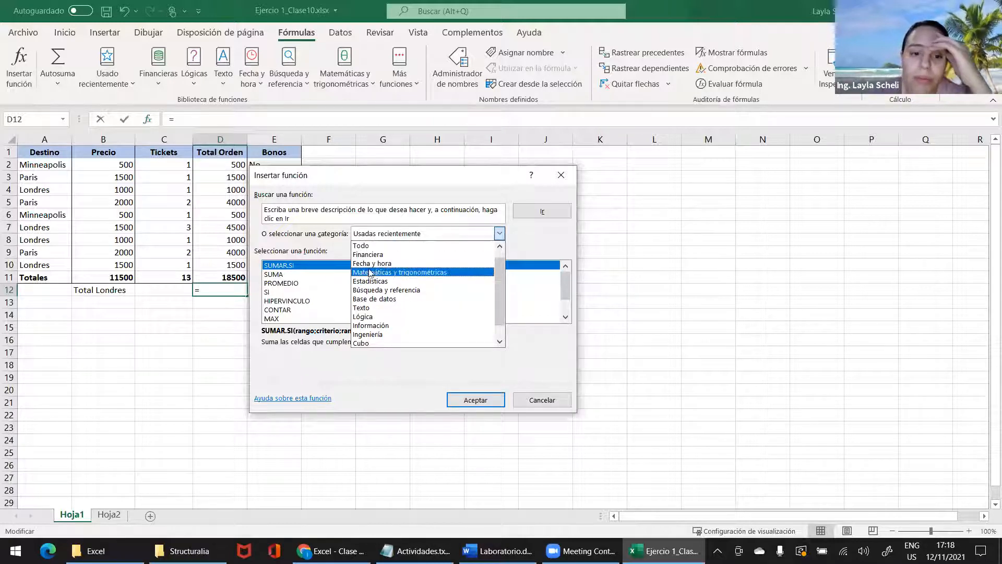
left_click(315, 247)
double_click(288, 265)
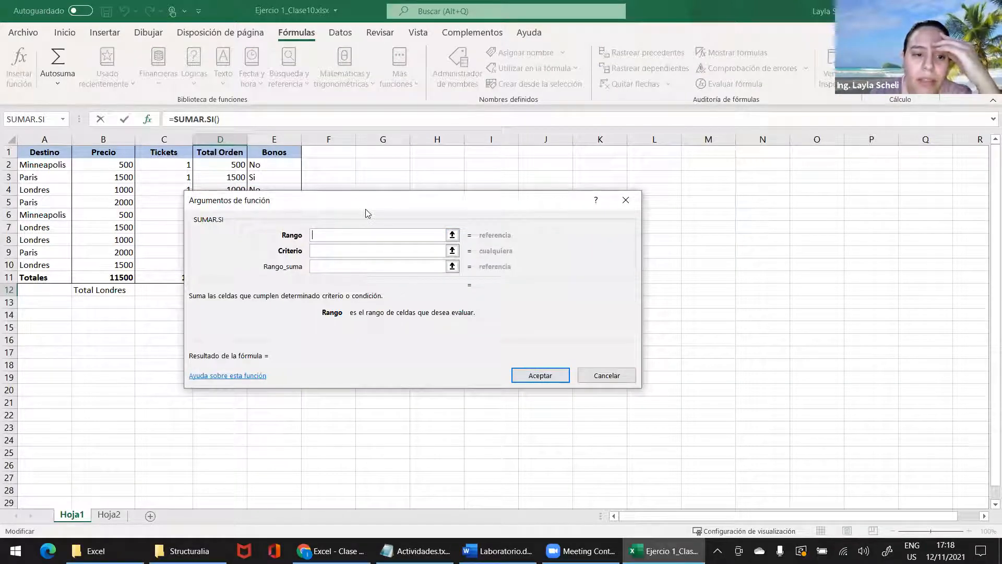
Move the arguments dialog aside and set Rango to the Destino cells A2:A10.
left_click_drag(366, 209, 429, 228)
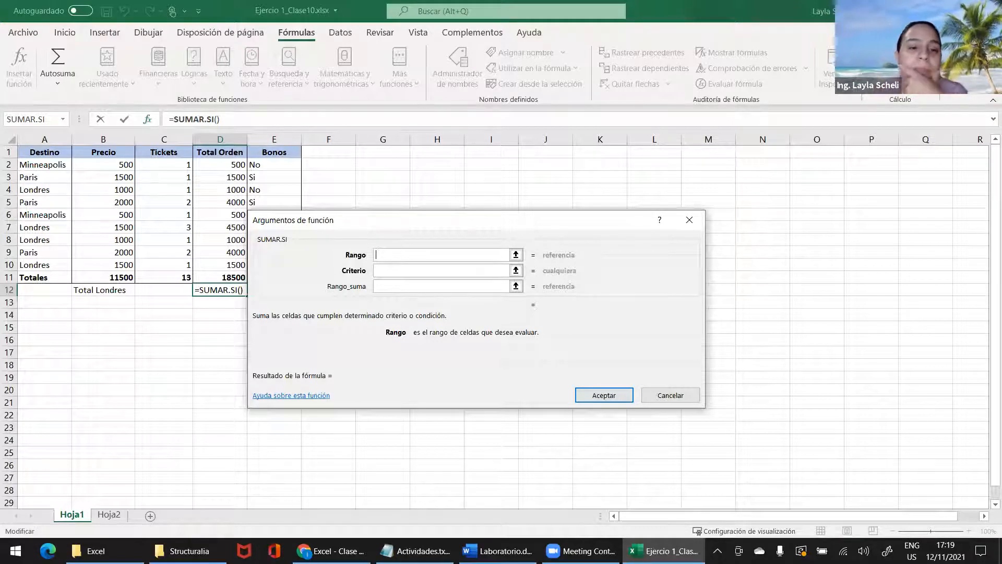
left_click_drag(488, 220, 543, 221)
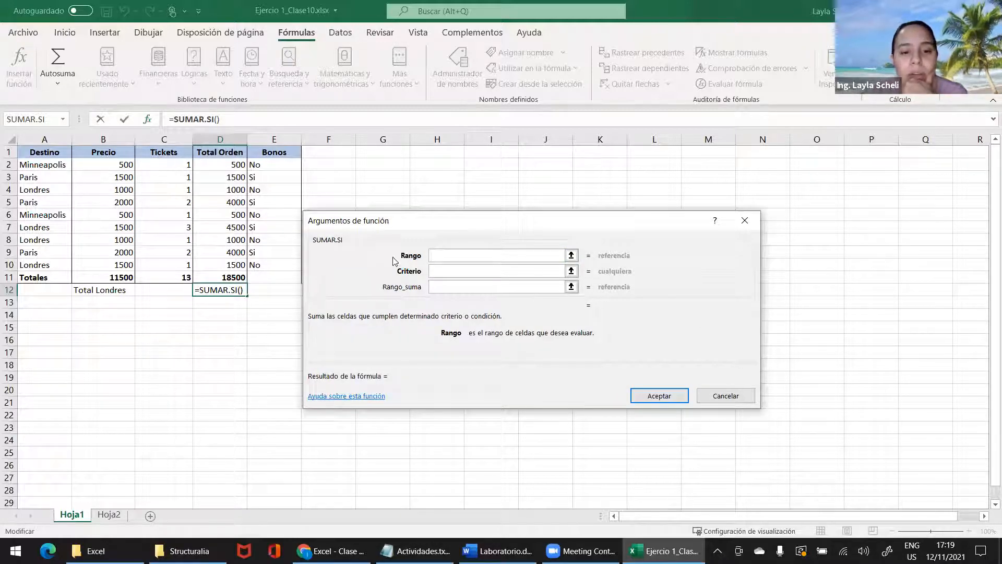
left_click(571, 256)
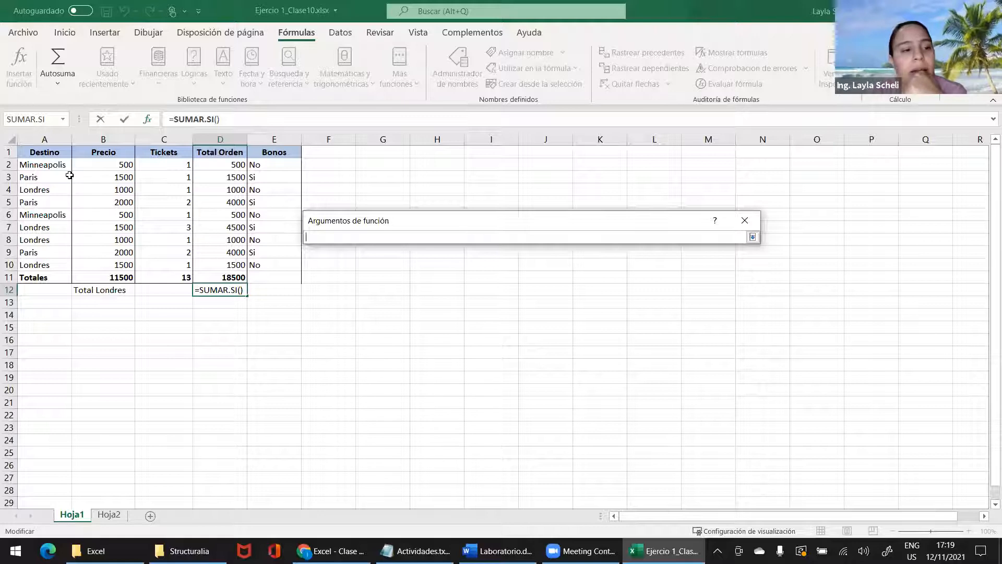
left_click(30, 167)
left_click_drag(30, 167, 55, 265)
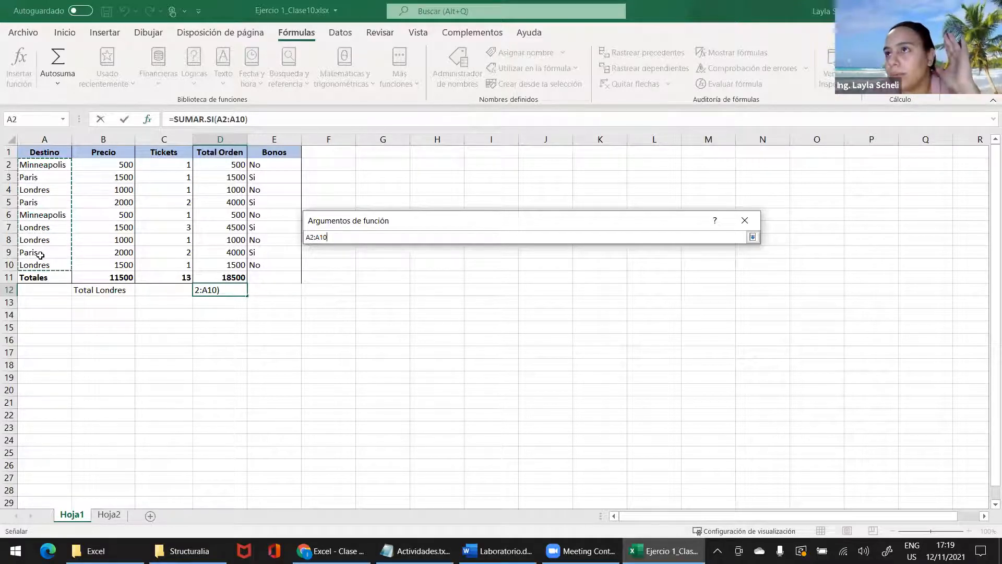
left_click(753, 238)
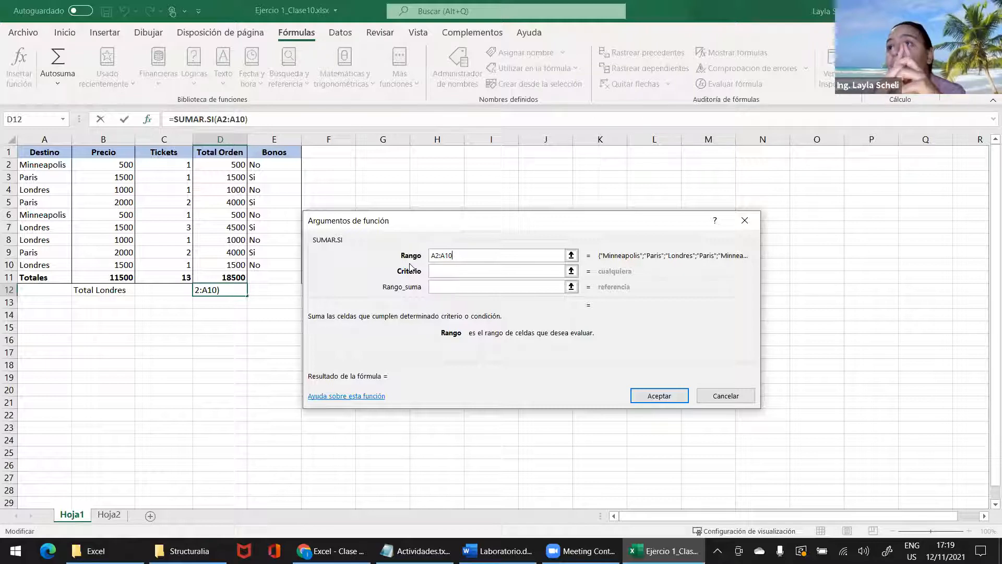
left_click(453, 271)
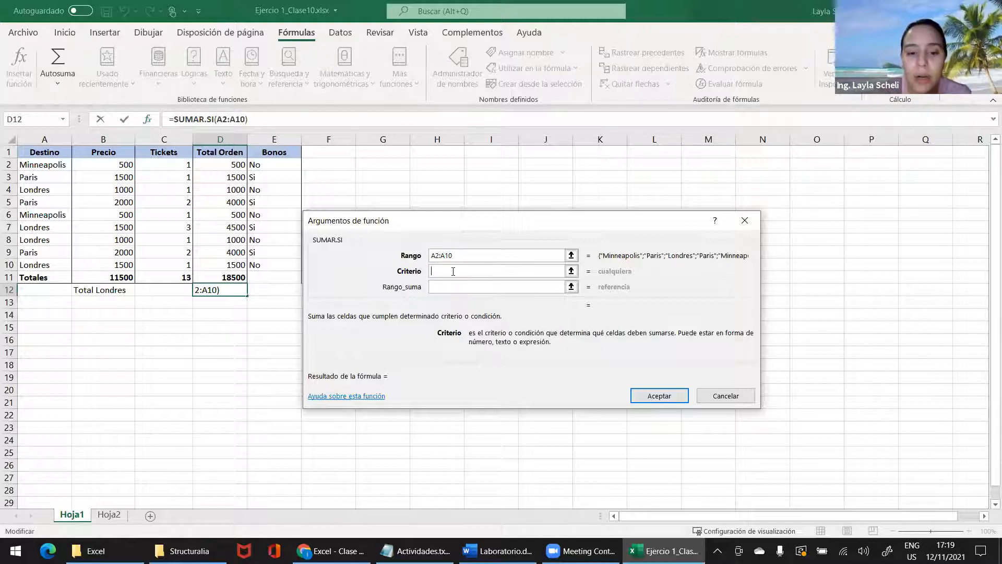
Enter criterion "Londres" and sum range D2:D10, then confirm so D12 shows 8000.
type("\"\"")
key("Left")
type("Londres")
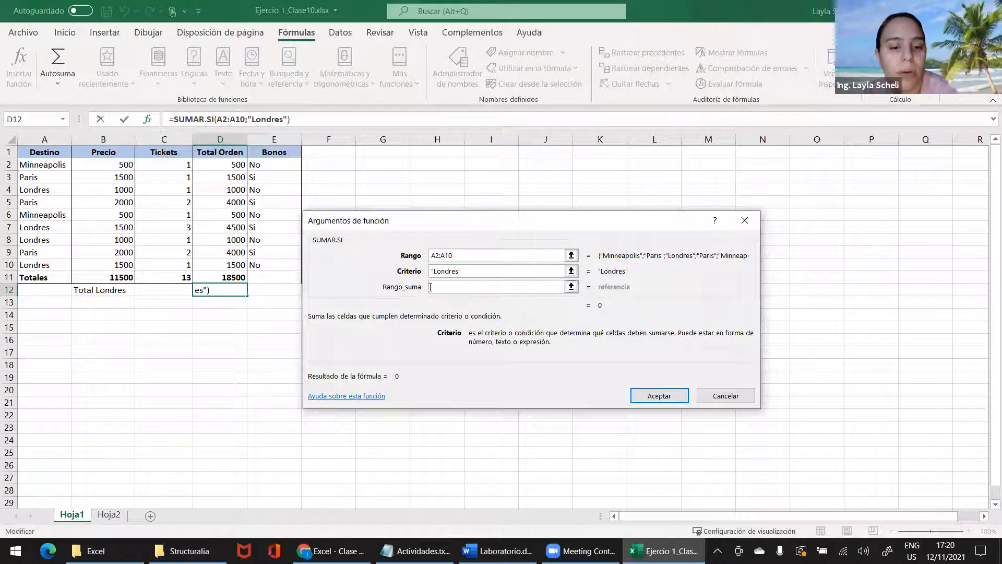
left_click(571, 286)
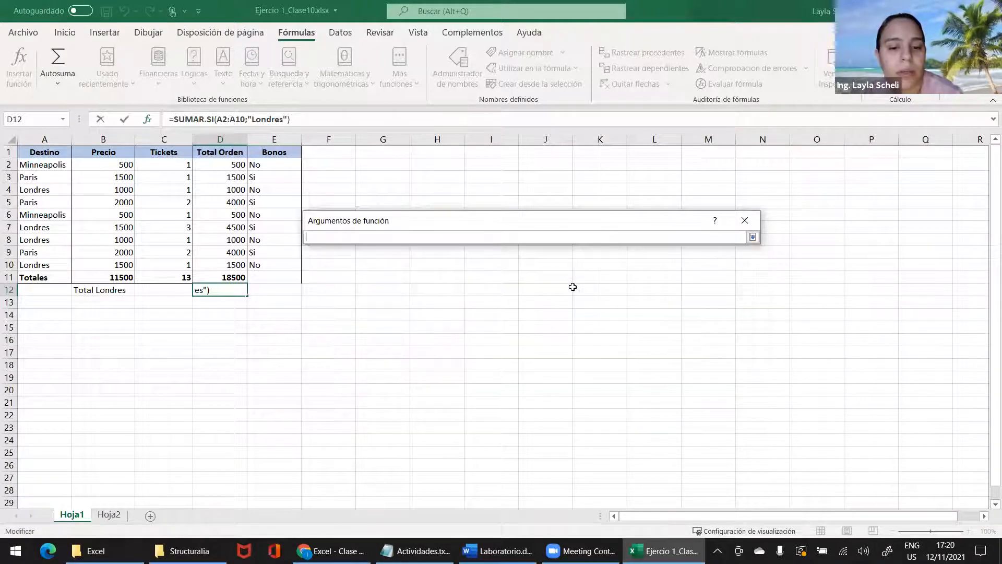
left_click_drag(208, 164, 205, 261)
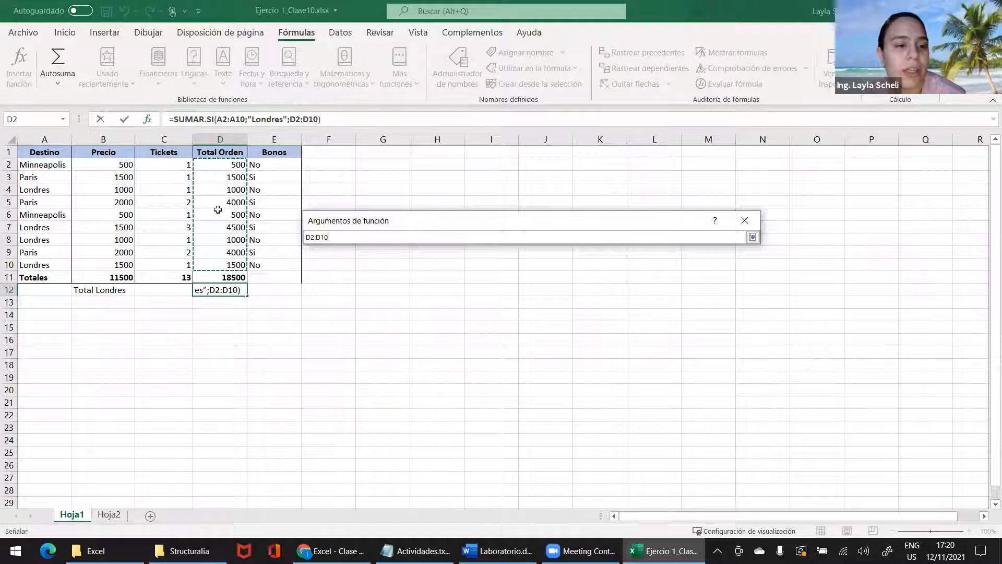
left_click(752, 237)
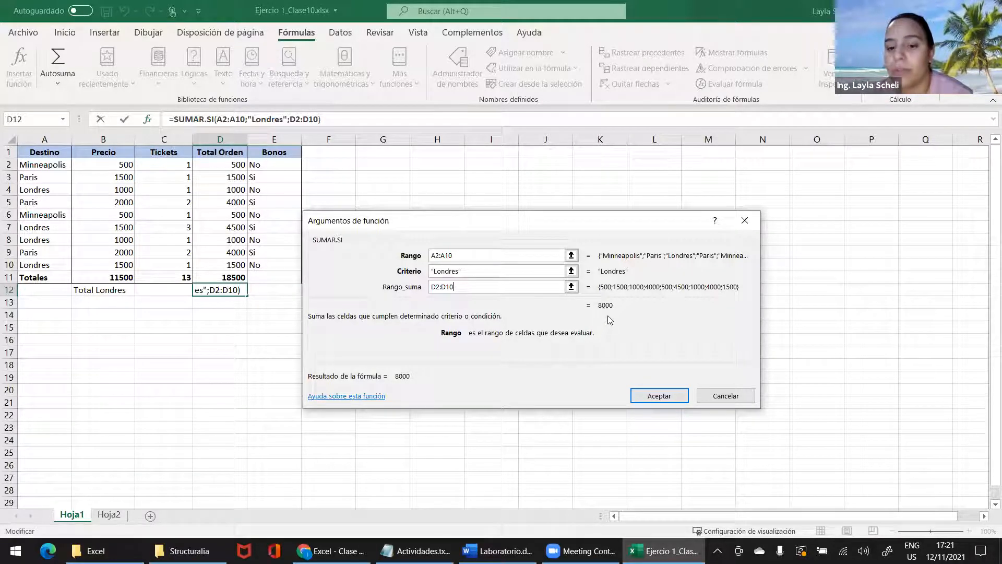
left_click(655, 397)
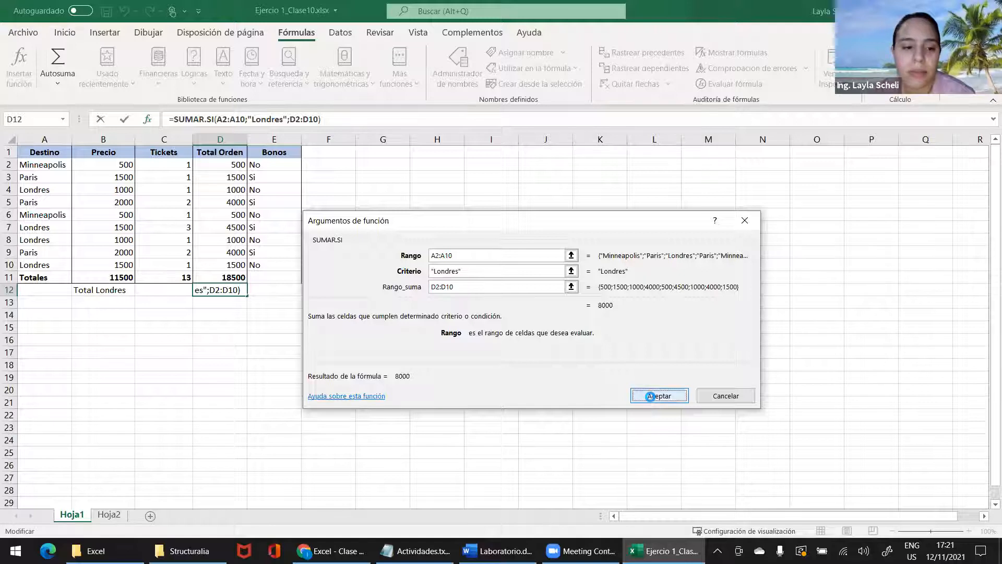
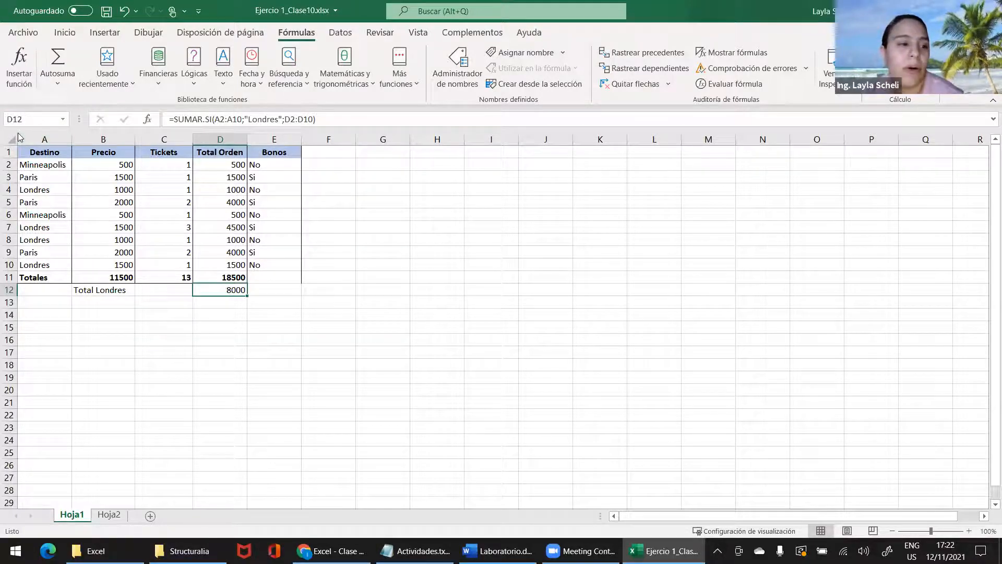
key("Print")
mouse_move(1, 106)
left_mouse_down()
mouse_move(313, 316)
mouse_move(339, 319)
left_mouse_up()
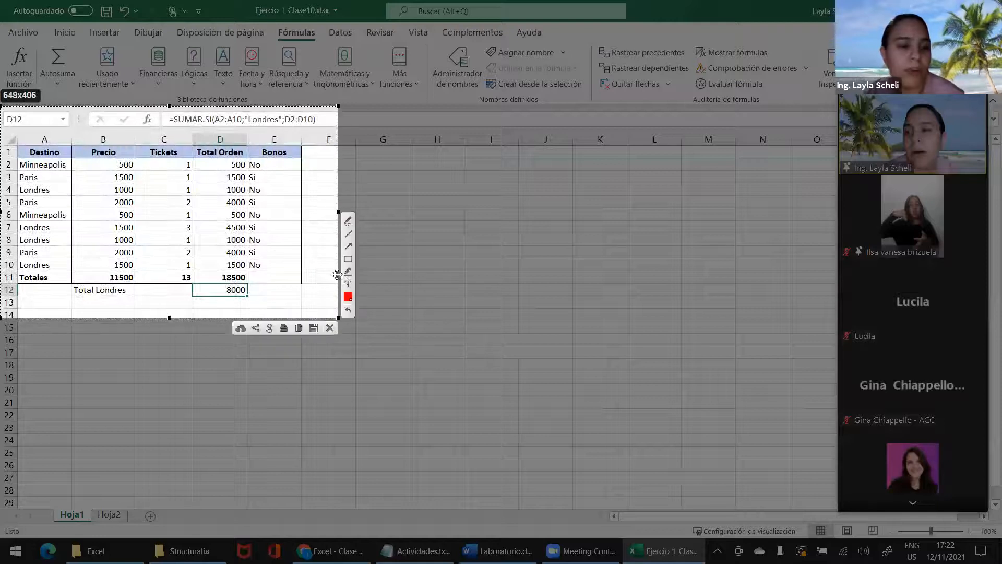
left_click(349, 271)
left_click_drag(15, 190, 241, 189)
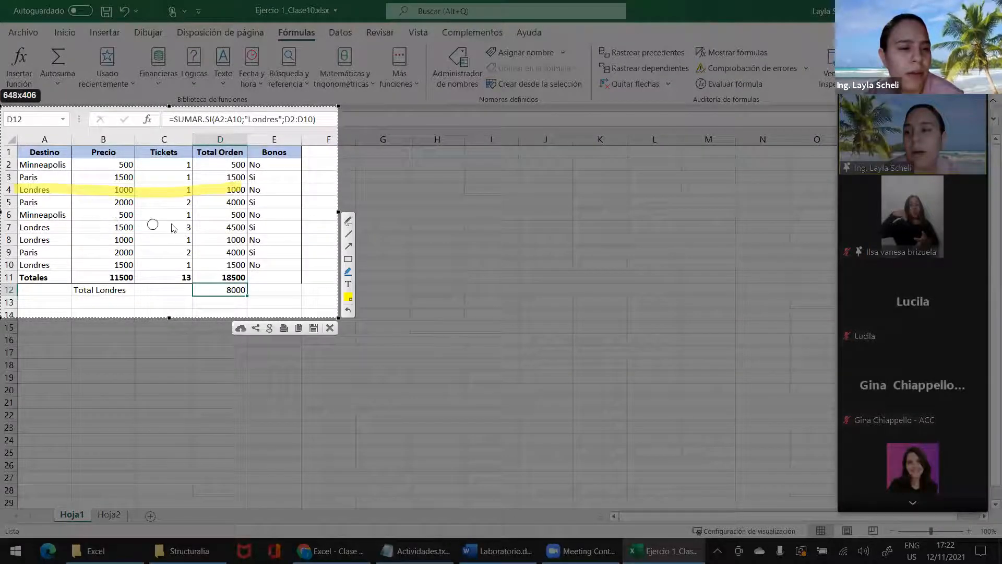
left_click_drag(244, 227, 23, 229)
left_click_drag(244, 240, 17, 241)
left_click_drag(245, 266, 18, 268)
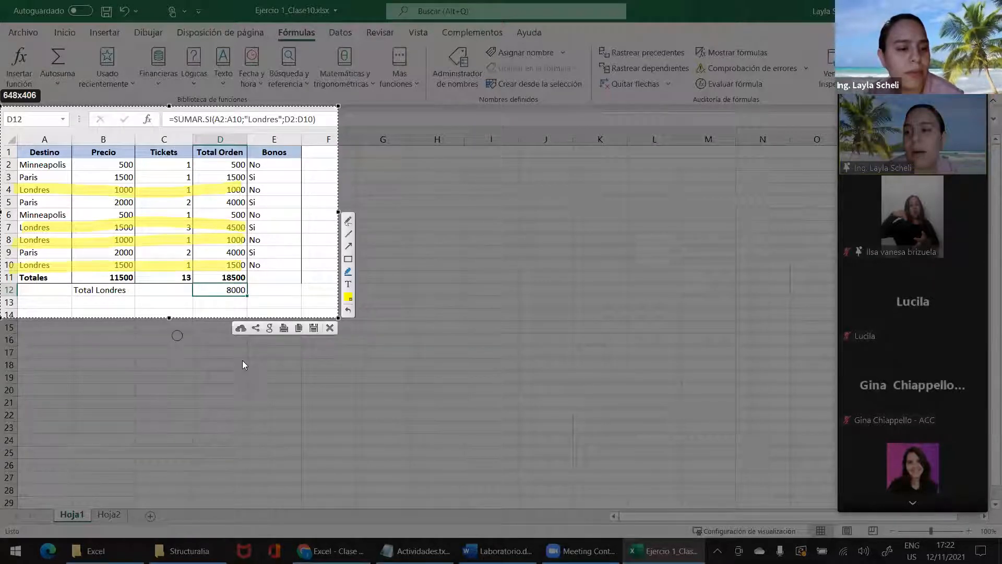
left_click(330, 329)
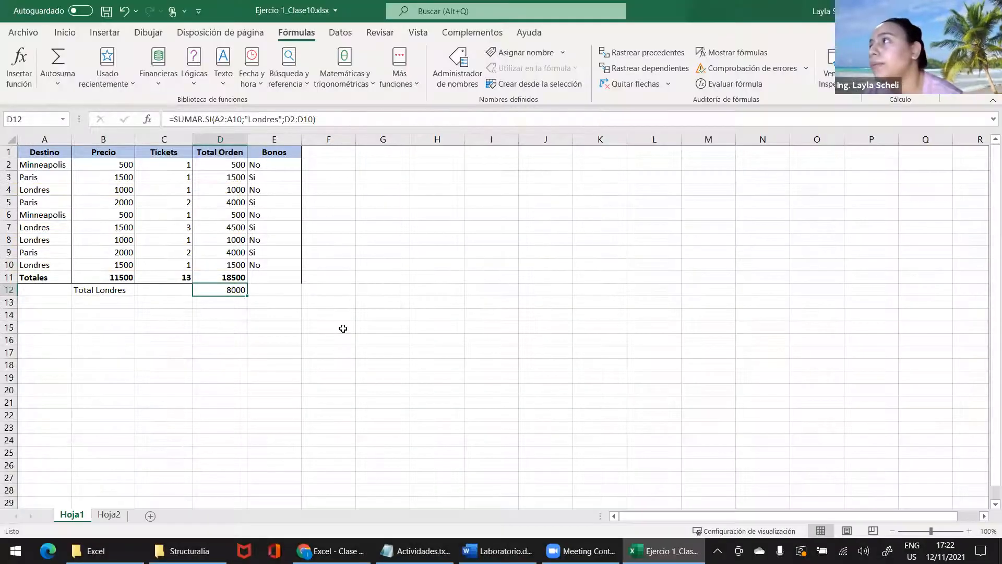
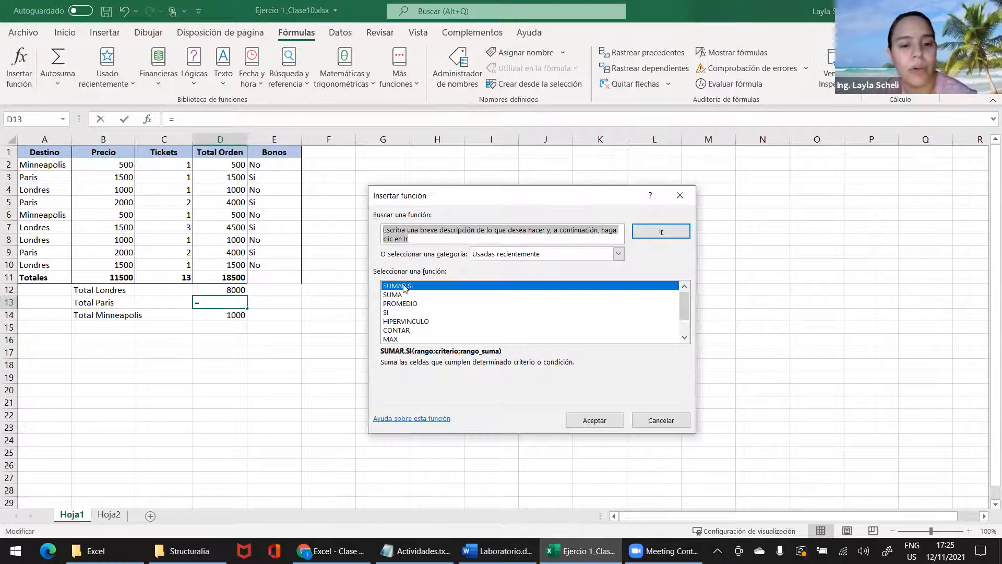
Enter =SUMAR.SI(A2:A10;"Paris";D2:D10) in D13 so Total Paris shows 9500.
double_click(402, 286)
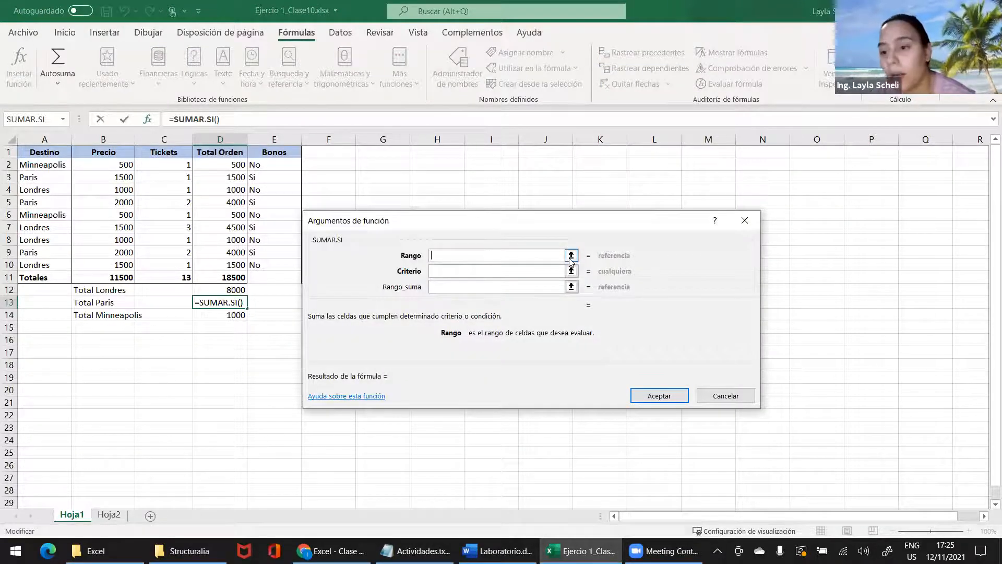
left_click(571, 255)
left_click_drag(30, 165, 40, 264)
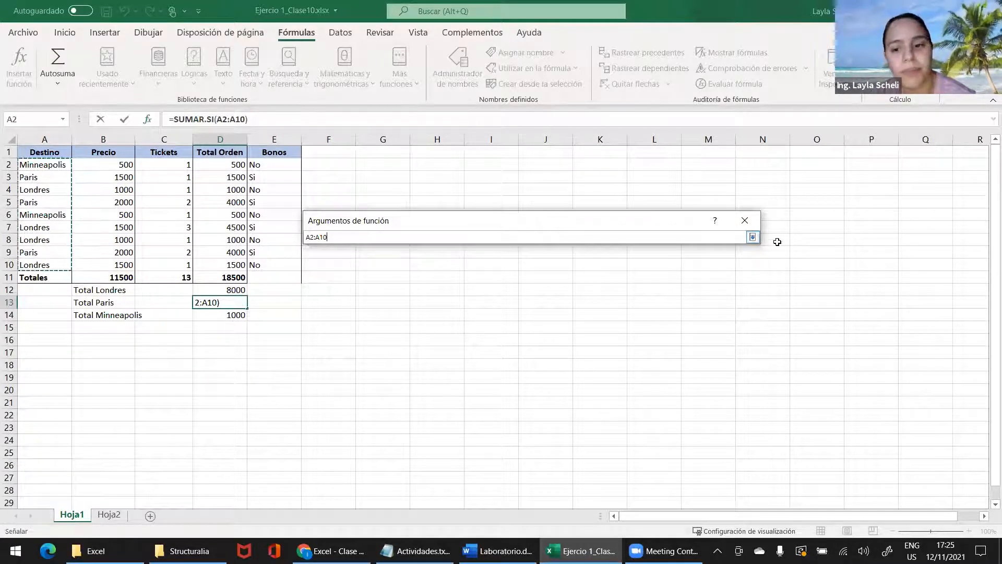
left_click(752, 237)
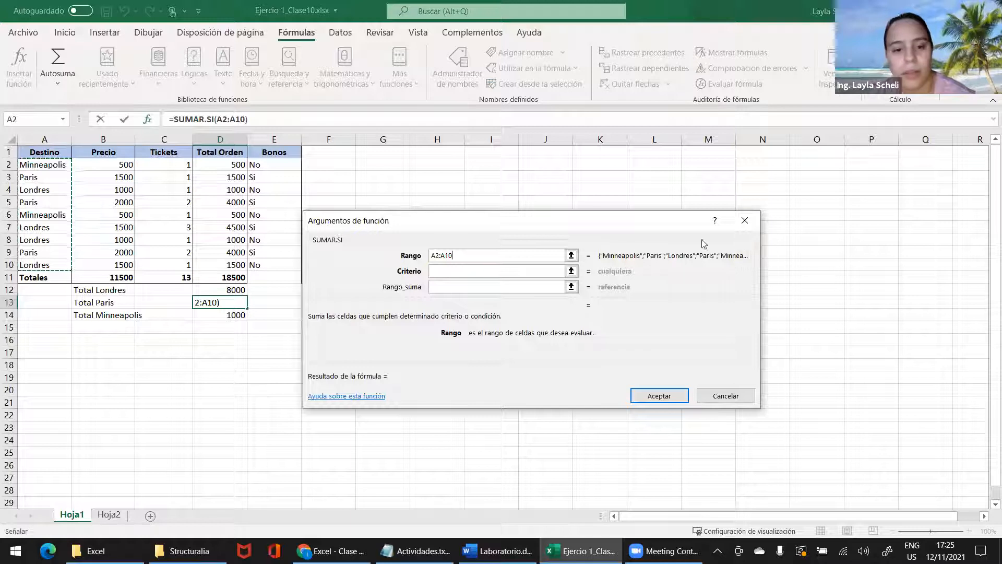
left_click(571, 271)
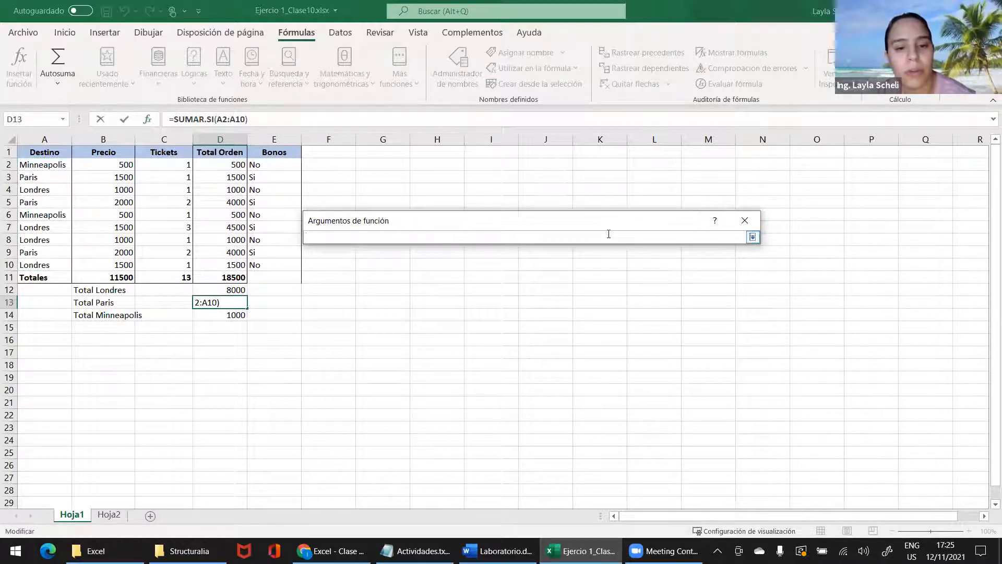
type("\"P\"")
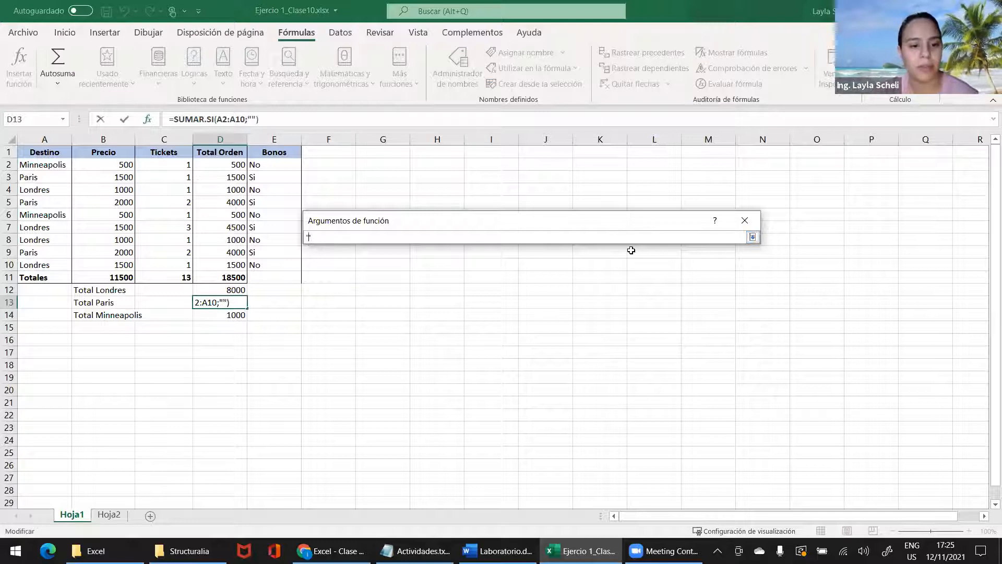
type("aris")
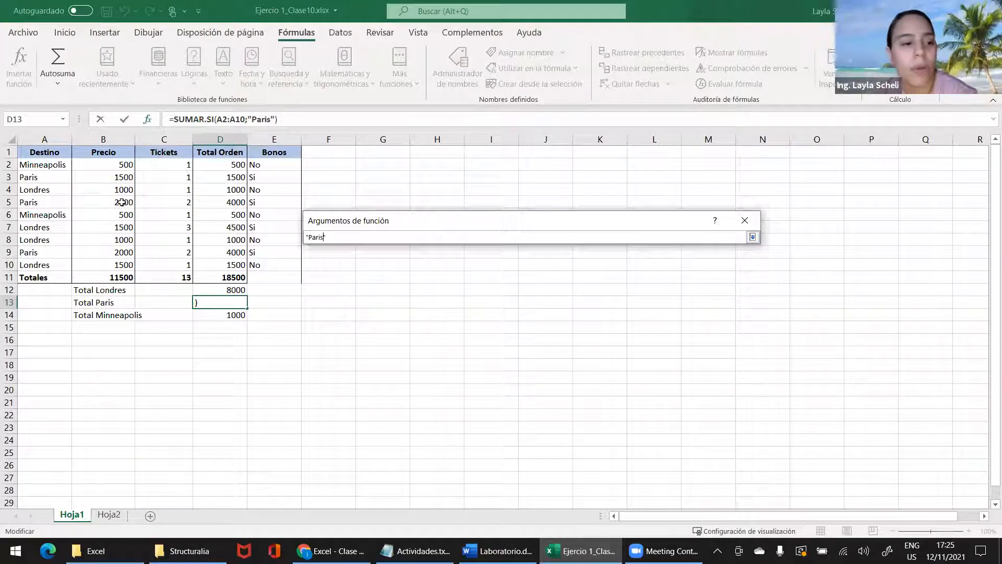
left_click(752, 236)
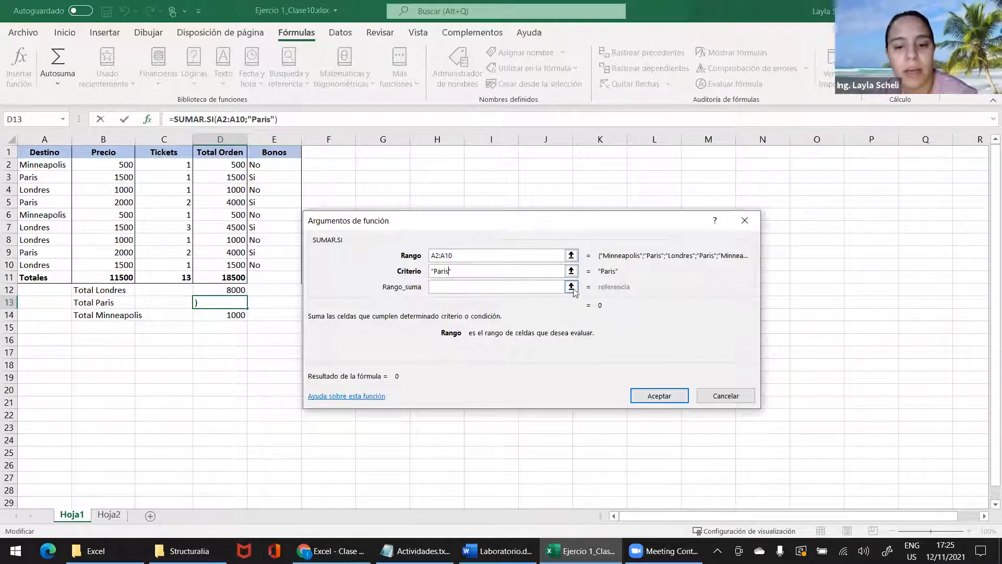
left_click(572, 286)
left_click_drag(220, 165, 222, 265)
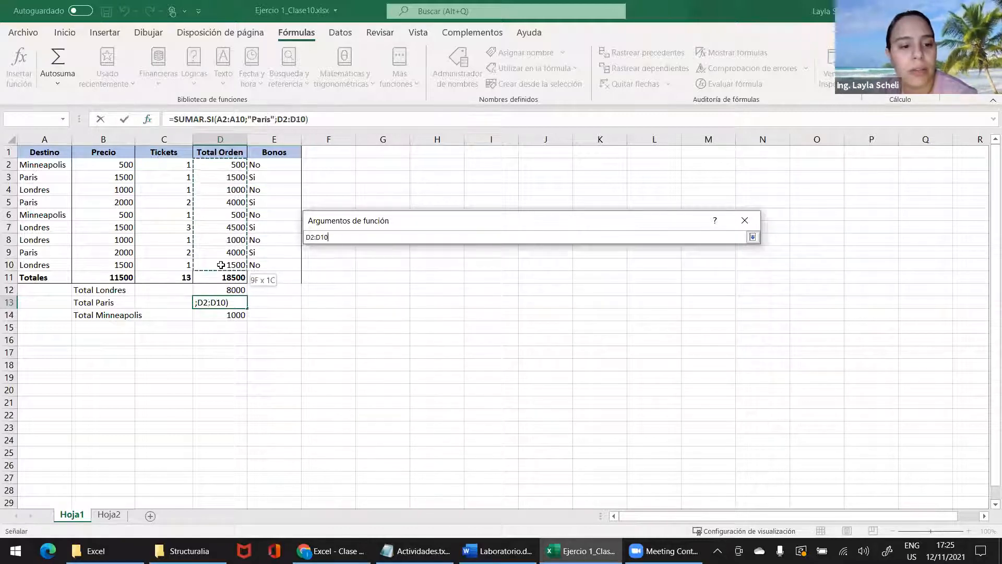
left_click(752, 237)
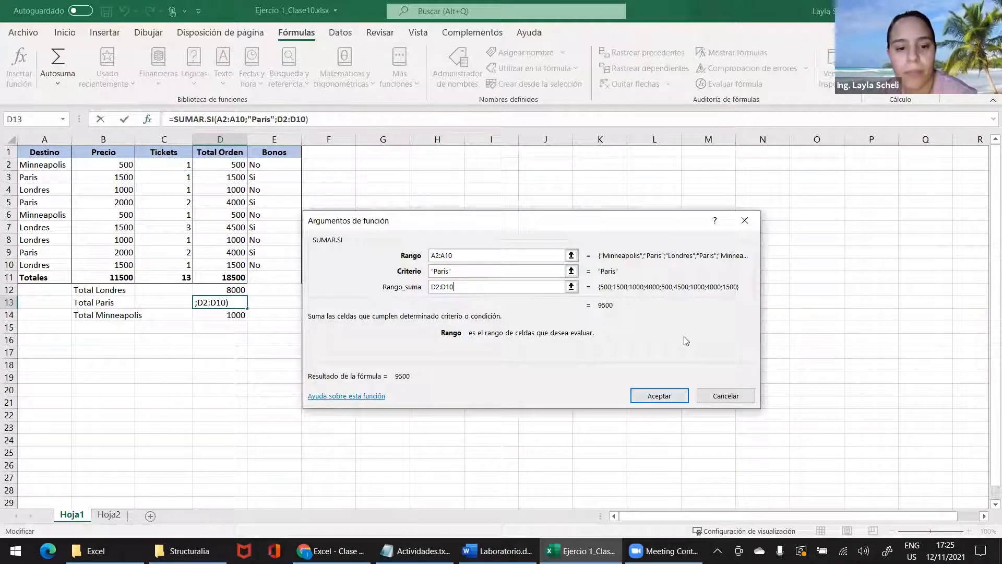
left_click(659, 396)
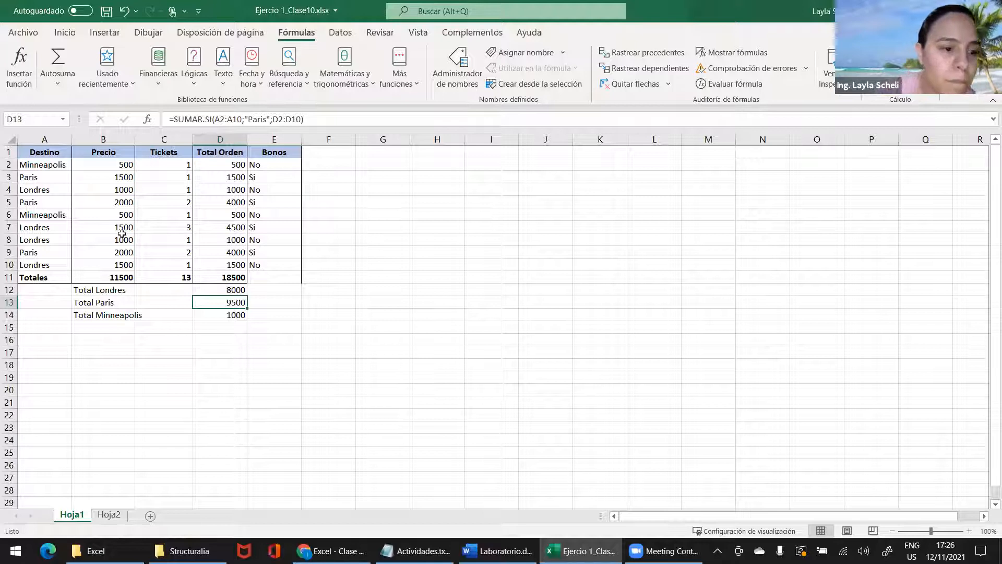
Widen column B and change the B12 label to 'Total Ordenes Londres'.
left_click_drag(135, 139, 144, 138)
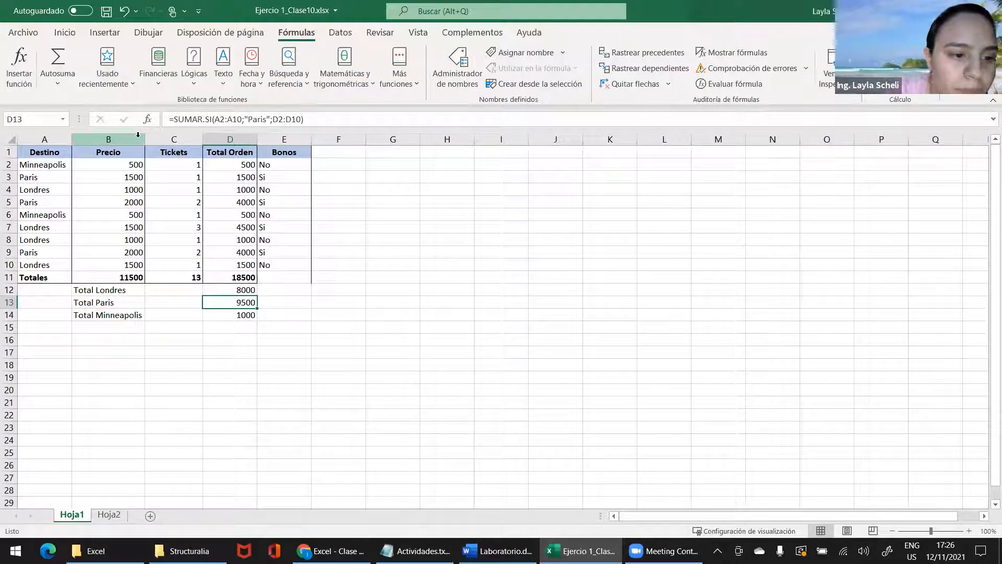
left_click(105, 288)
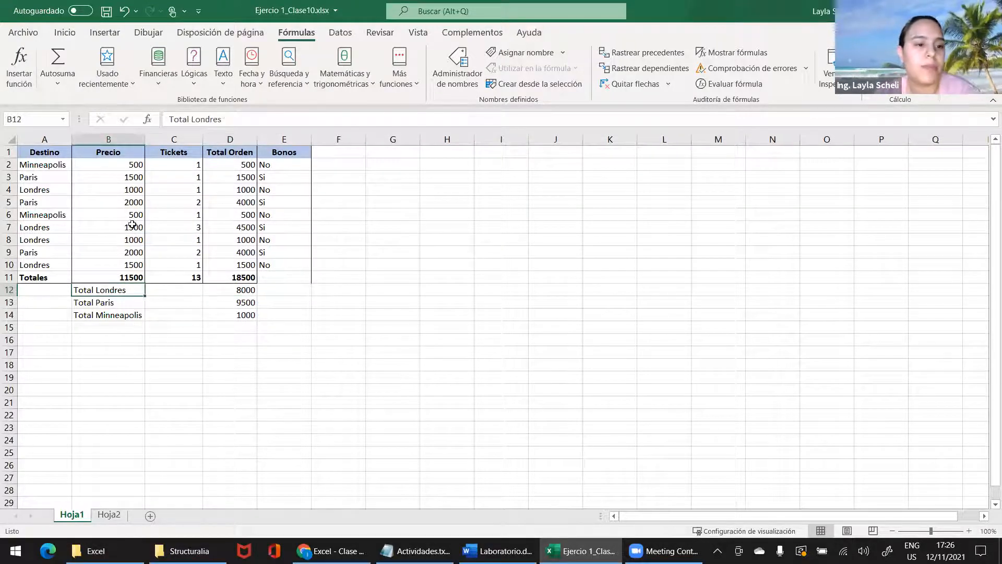
left_click(191, 119)
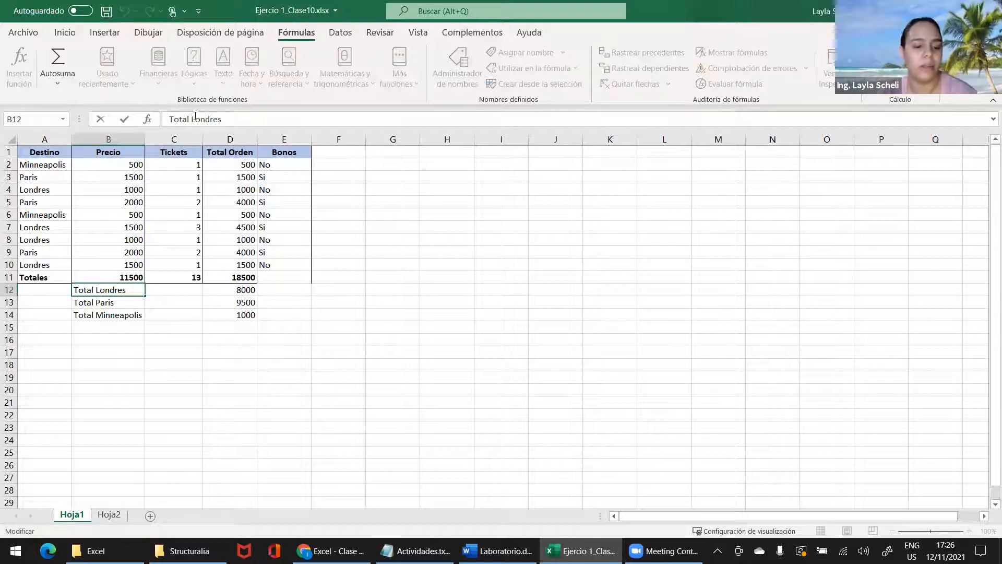
type("Ordenes")
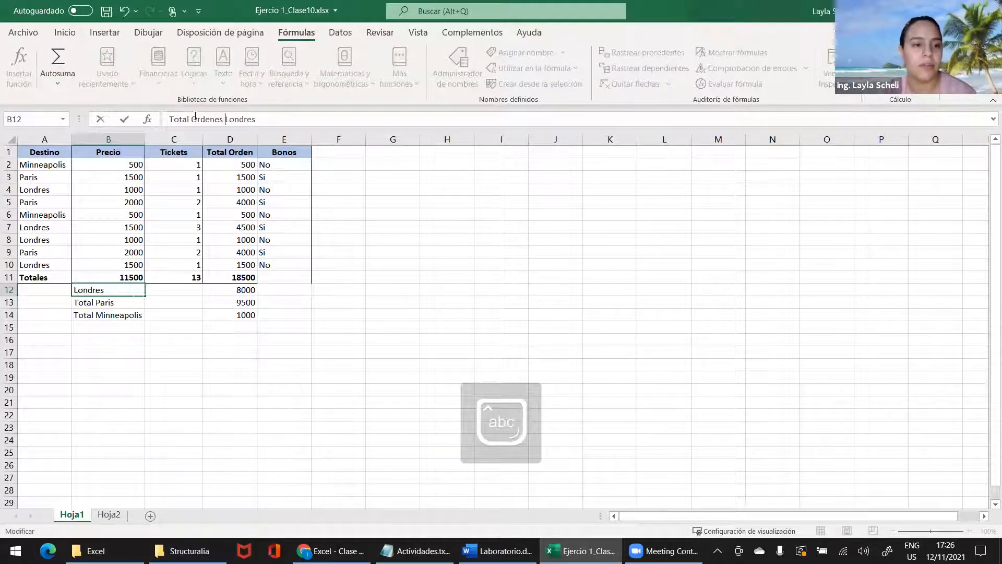
left_click_drag(223, 119, 168, 118)
Change the B13 label to 'Total Ordenes Paris', fixing the missing space.
left_click(76, 303)
type("Total Ordenes")
left_click(109, 317)
left_click(118, 301)
left_click(221, 120)
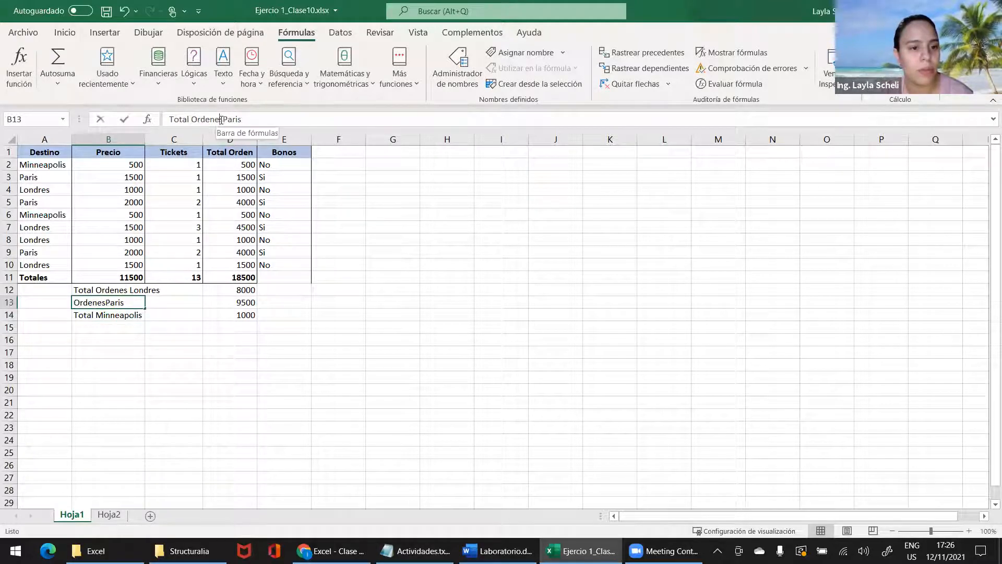
left_click(225, 120)
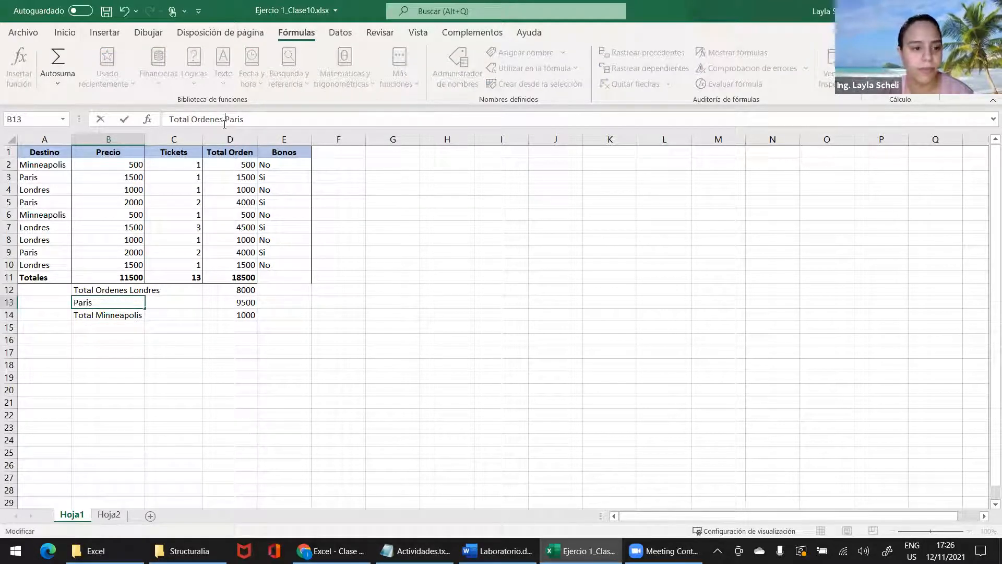
left_click(97, 315)
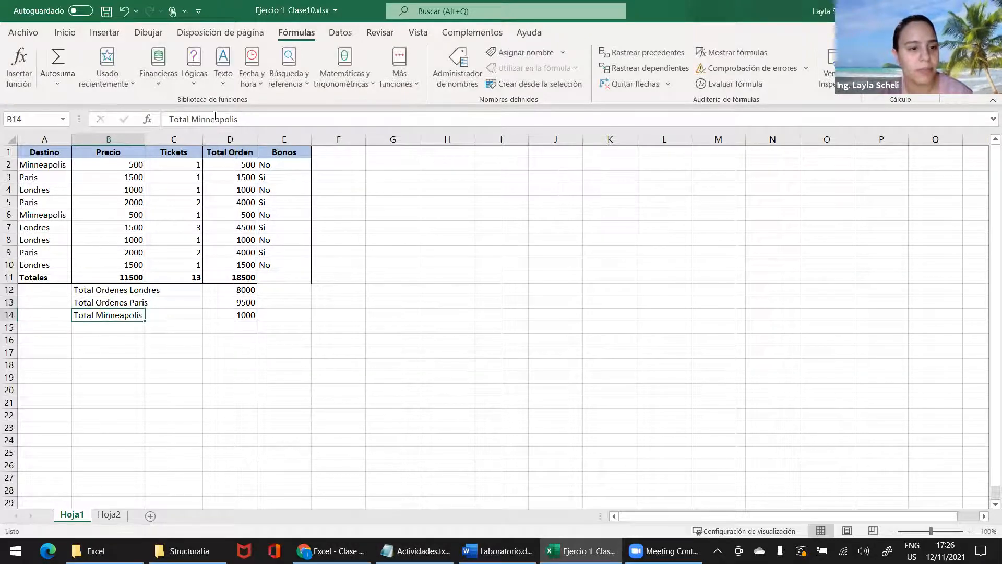
Change the B14 label to 'Total Ordenes Minneapolis'.
left_click_drag(190, 119, 169, 119)
key("BackSpace")
type("Total Ordenes")
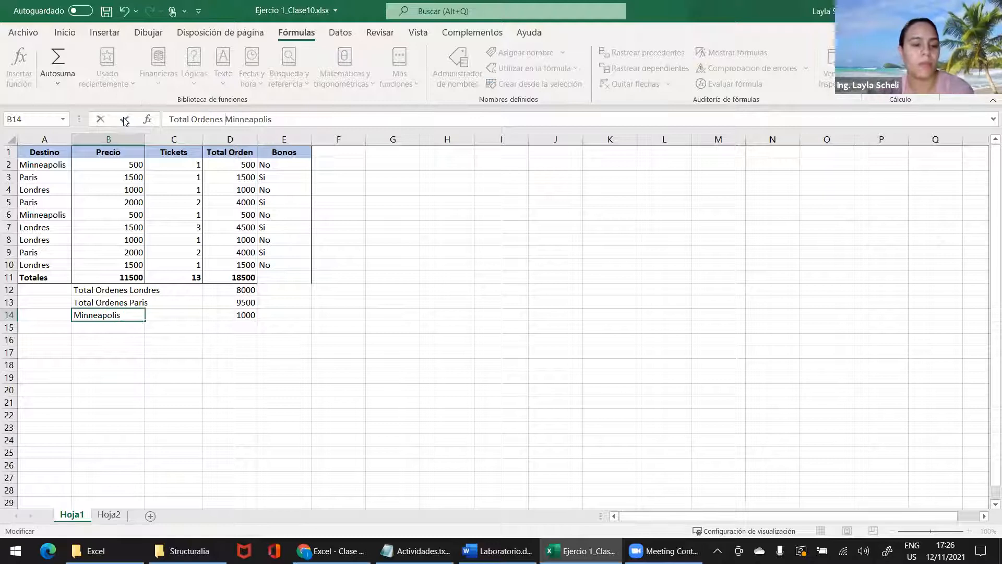
left_click(148, 353)
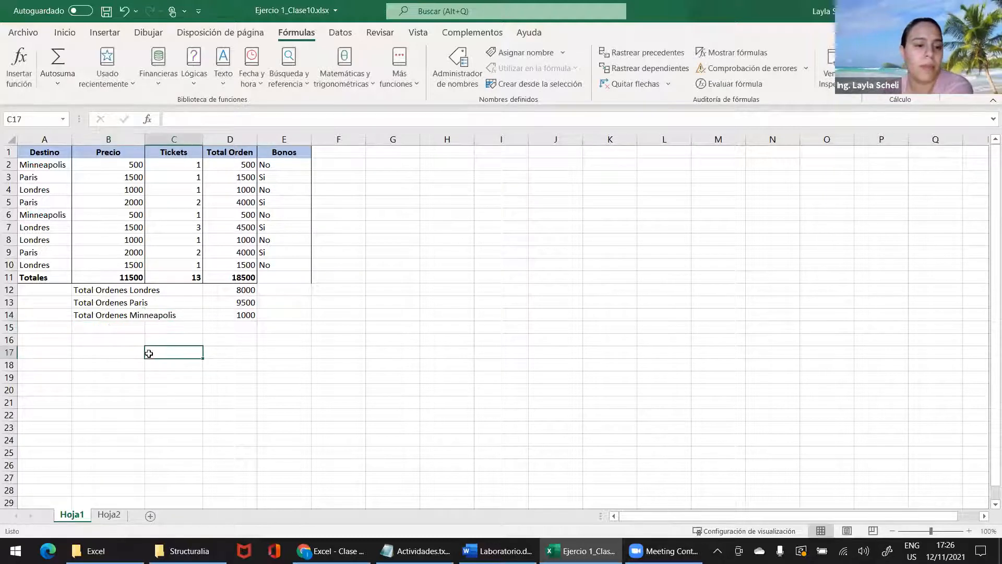
Autofit column B to fit the 'Total Ordenes Minneapolis' label.
double_click(142, 140)
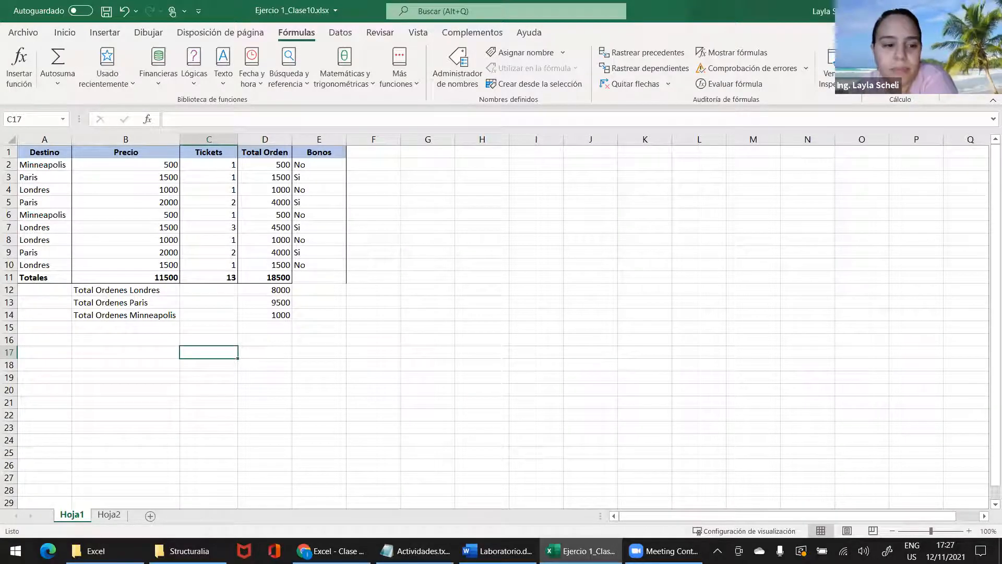
Enter the label 'Total Promedio Londres' in B15 and select D15 beside it.
left_click(159, 328)
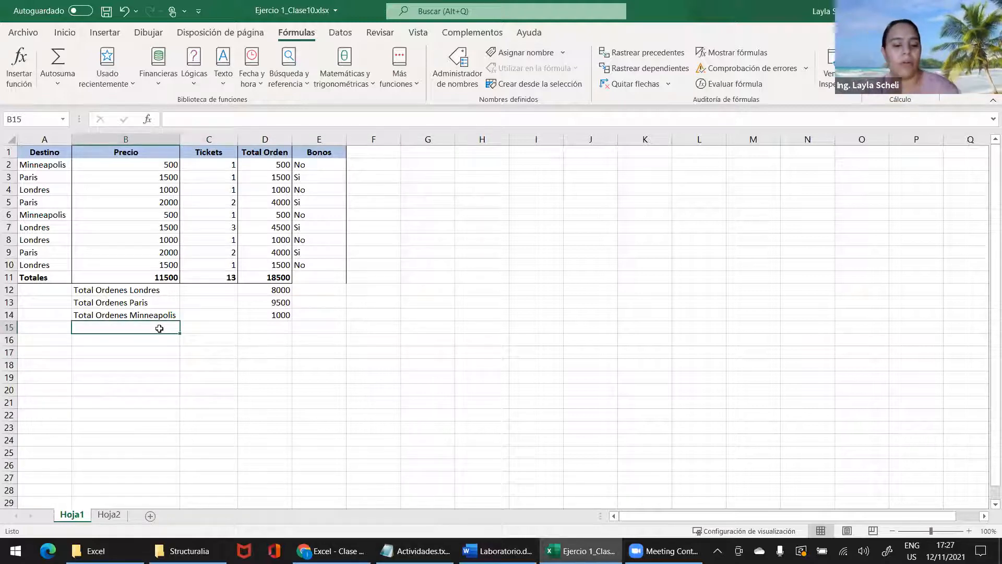
type("Total")
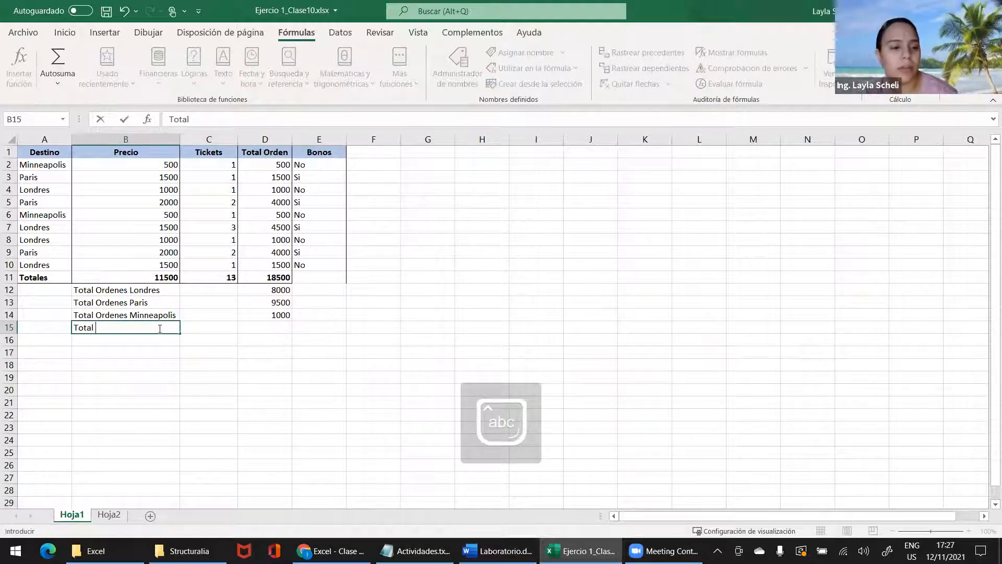
type(" Promedio ")
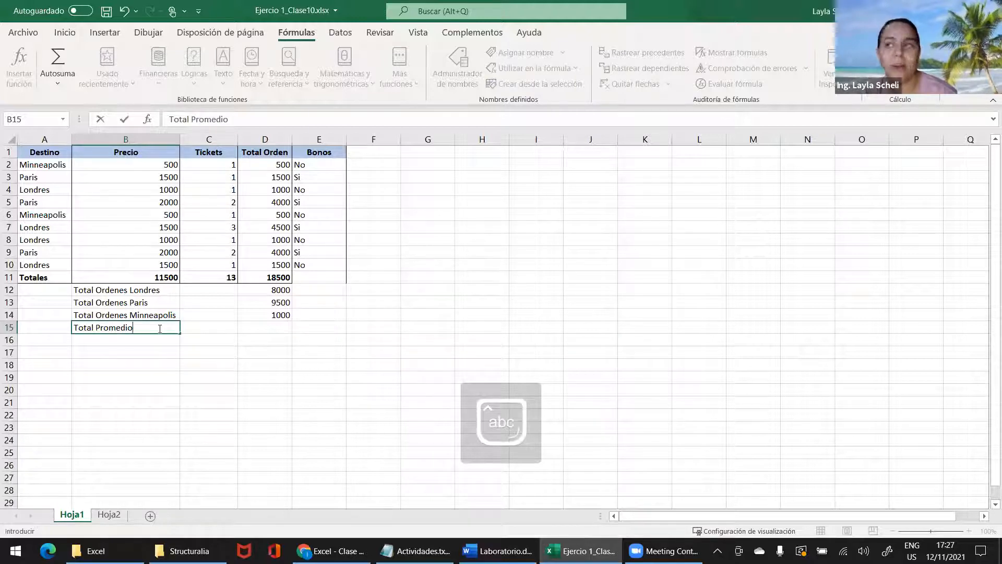
type("Londres")
key("Return")
left_click(156, 328)
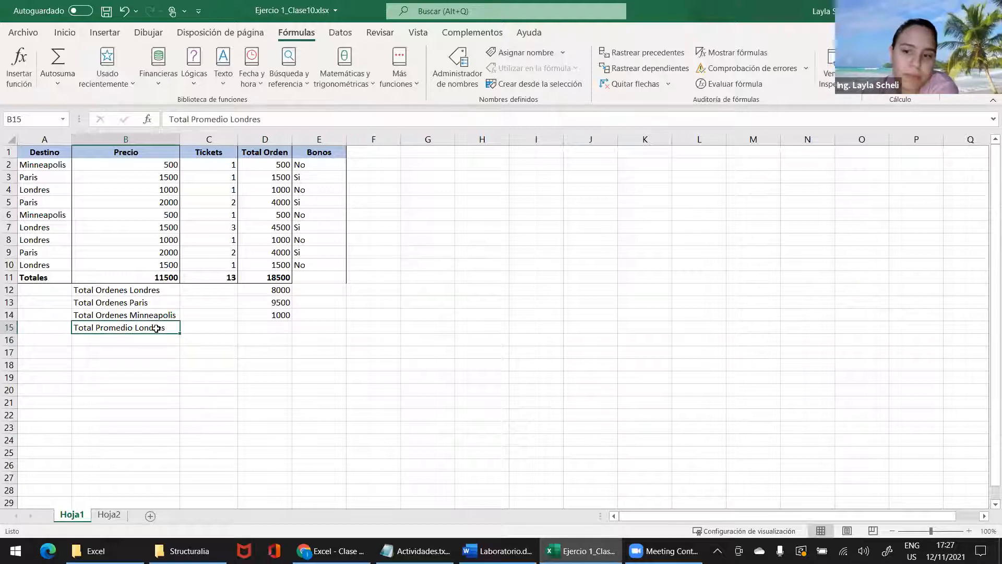
left_click(268, 330)
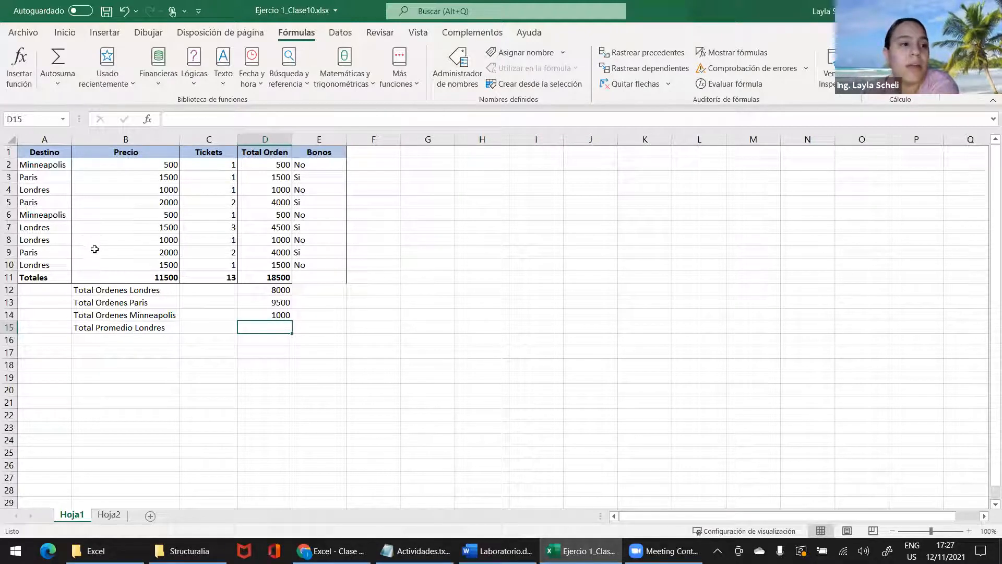
Open the Insert Function dialog for D15.
left_click(17, 66)
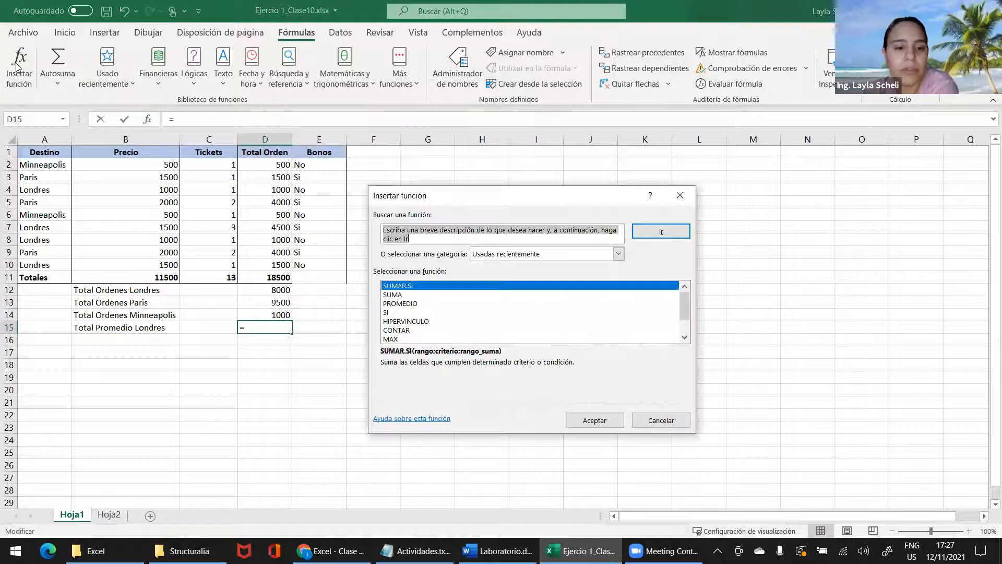
scroll(428, 303, "down", 1)
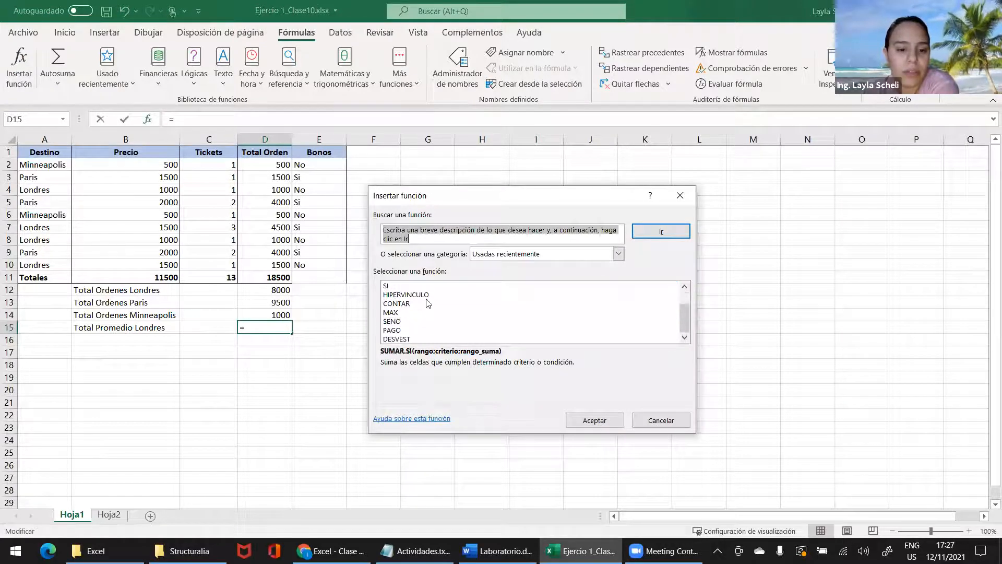
scroll(428, 303, "up", 1)
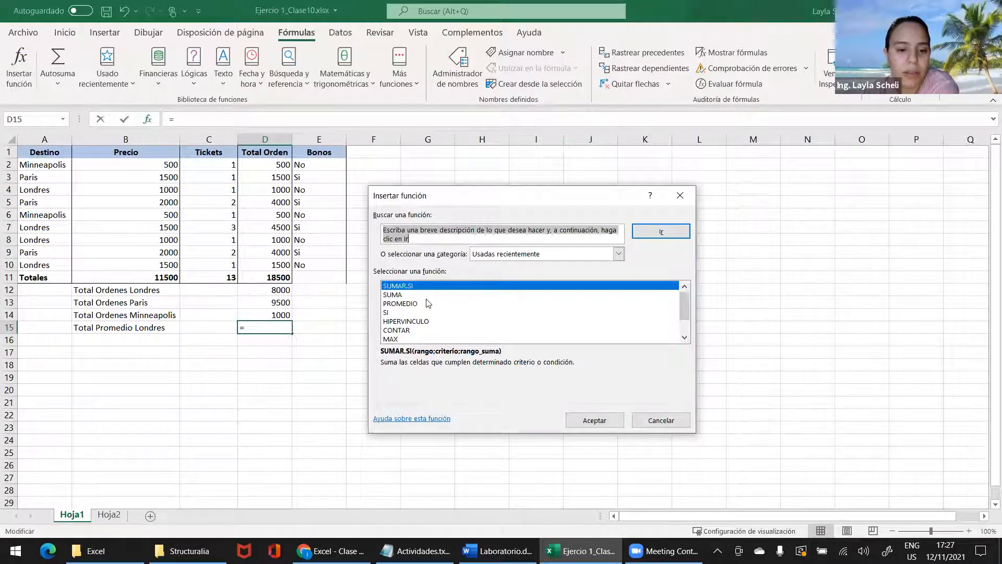
scroll(428, 303, "down", 1)
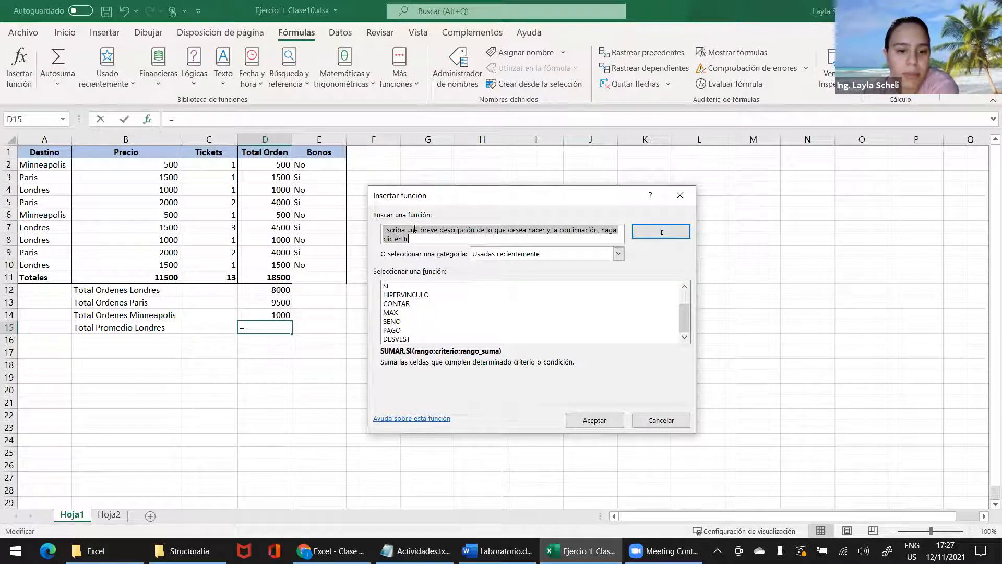
Search for PROMEDIO.SI and insert it into D15.
type("promedio")
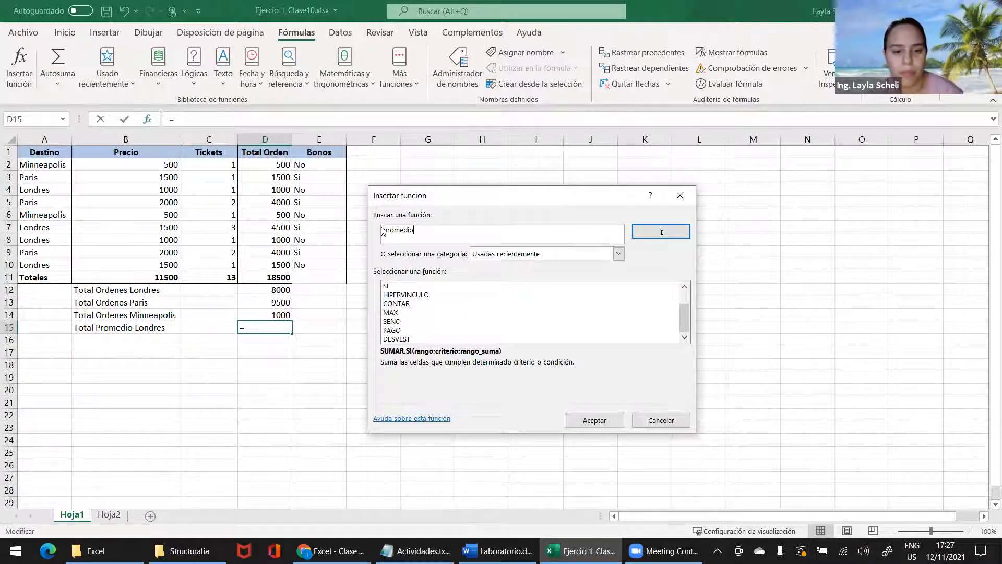
key("BackSpace")
key("BackSpace")
key("BackSpace")
key("BackSpace")
key("BackSpace")
key("BackSpace")
key("BackSpace")
key("BackSpace")
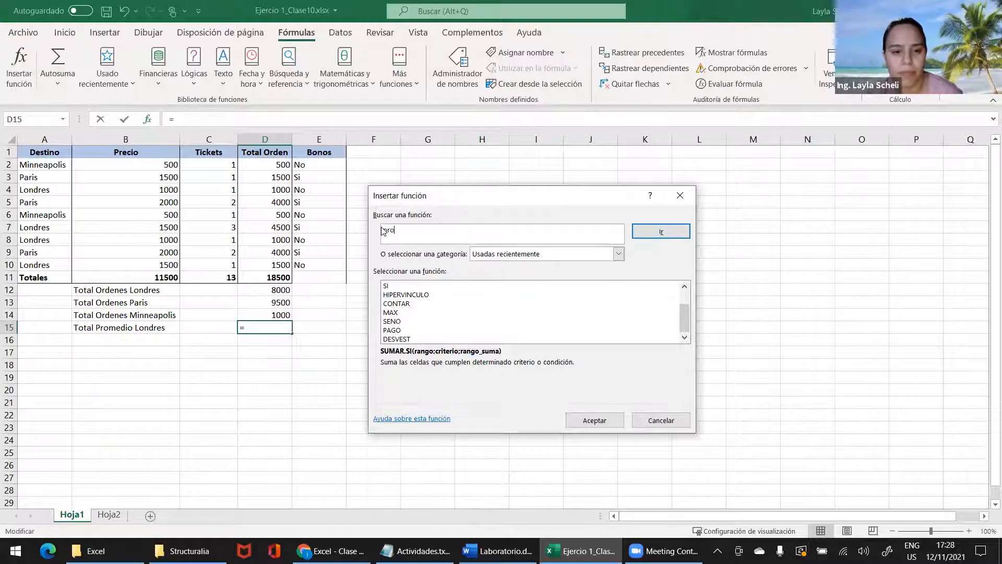
key("Caps_Lock")
type("P")
key("Caps_Lock")
type("rom")
key("BackSpace")
key("BackSpace")
key("BackSpace")
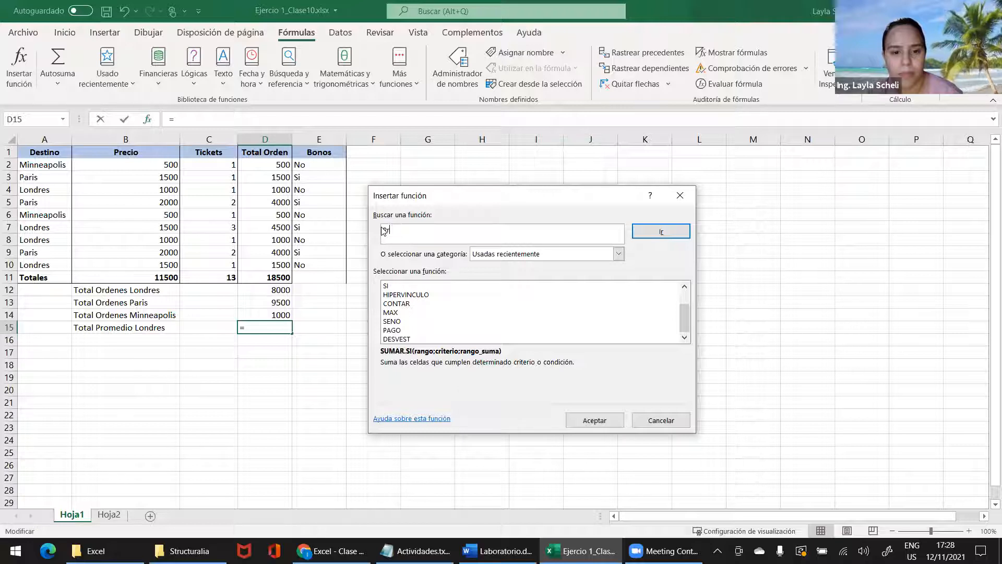
key("Caps_Lock")
type("ROMEDIO")
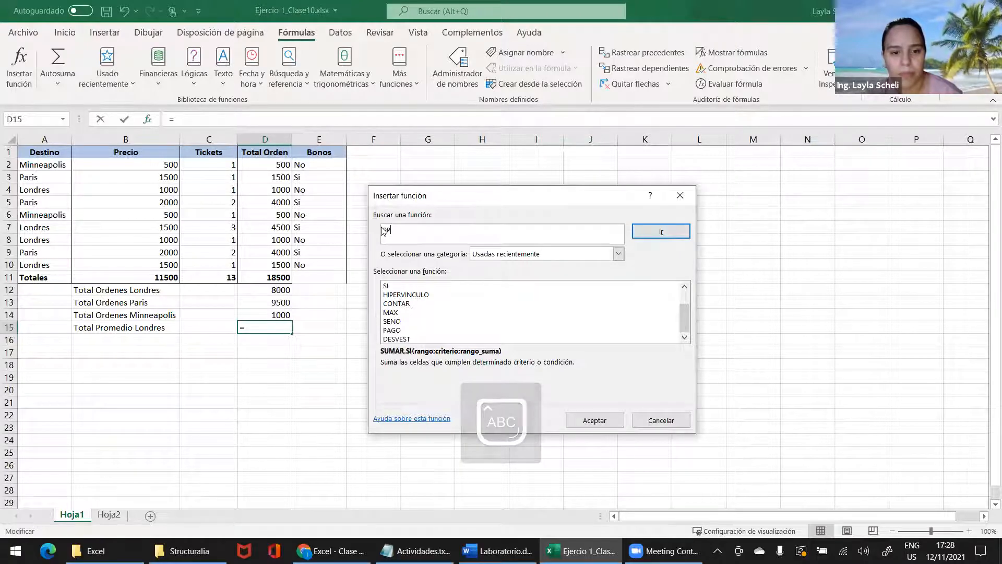
type(".SI")
left_click(647, 234)
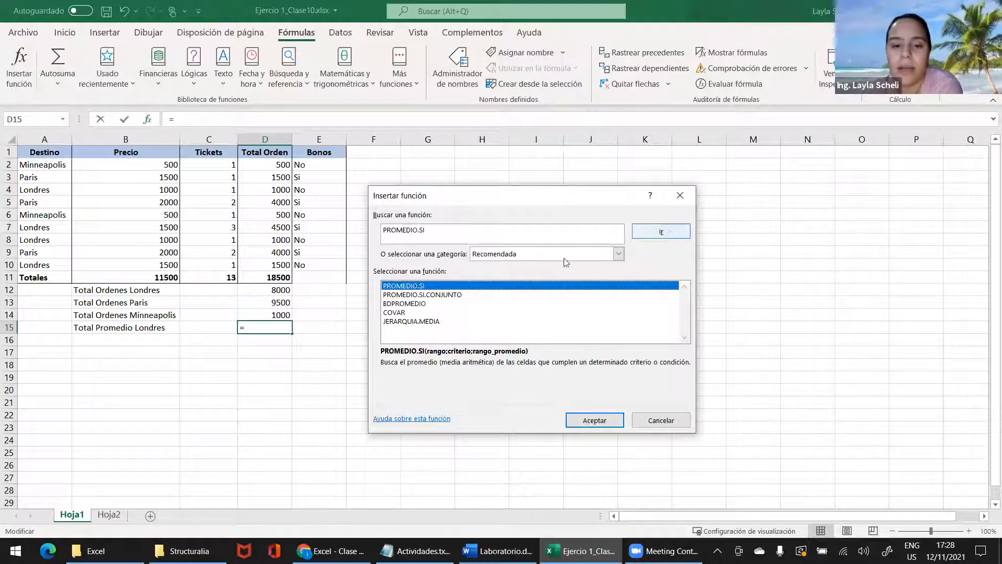
double_click(397, 286)
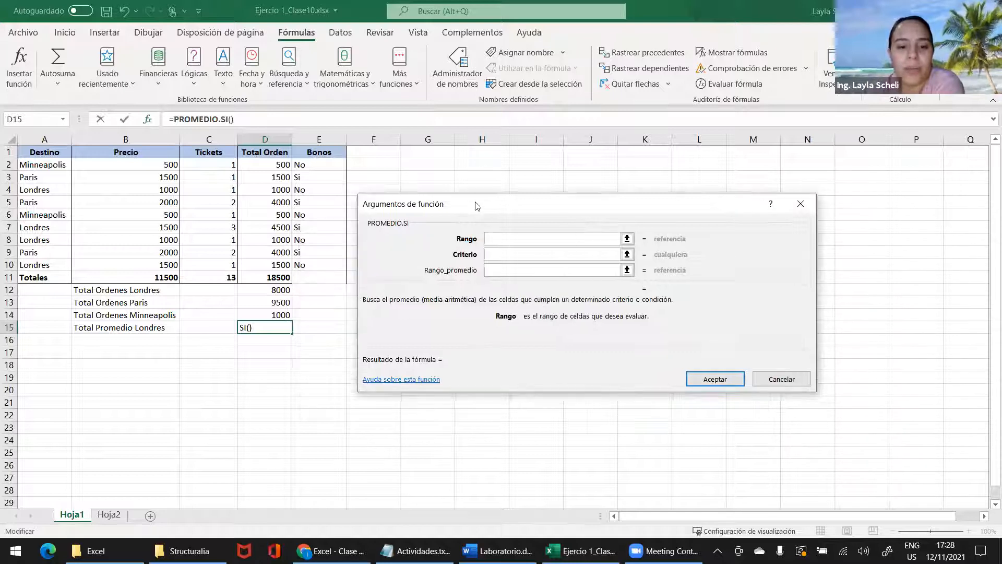
Set the PROMEDIO.SI Rango to A2:A10 and Criterio to "Londres".
left_click(627, 240)
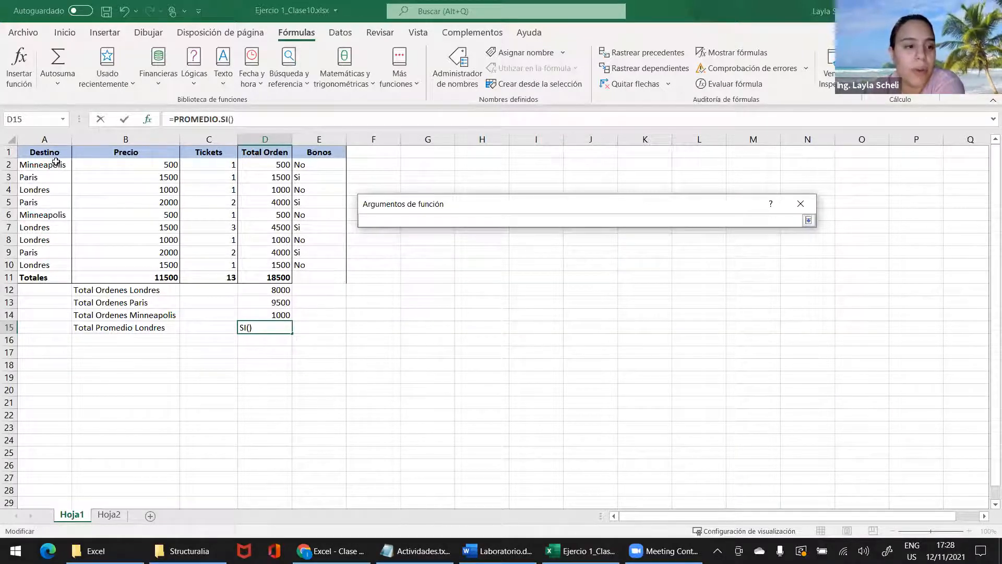
left_click_drag(48, 165, 29, 264)
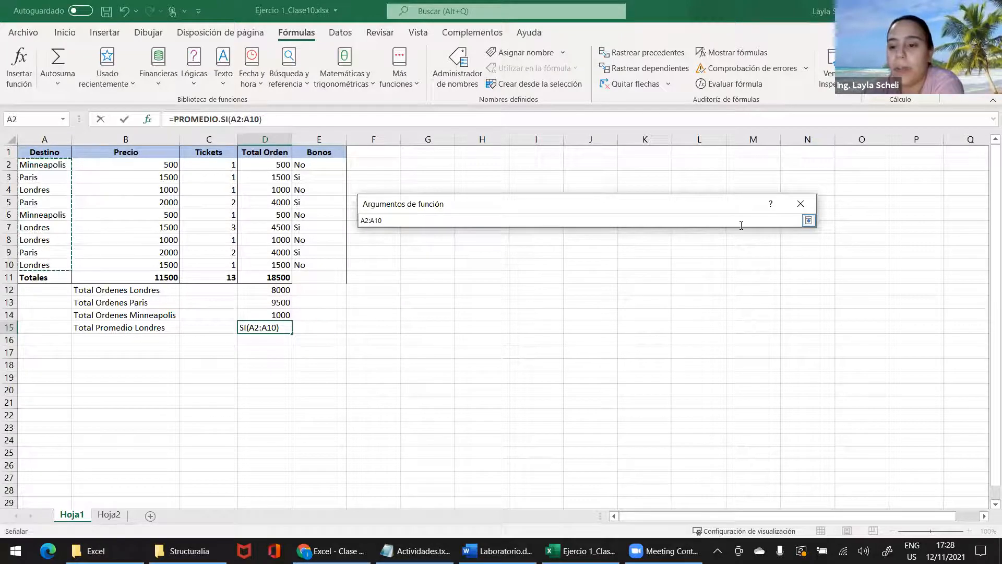
left_click(809, 221)
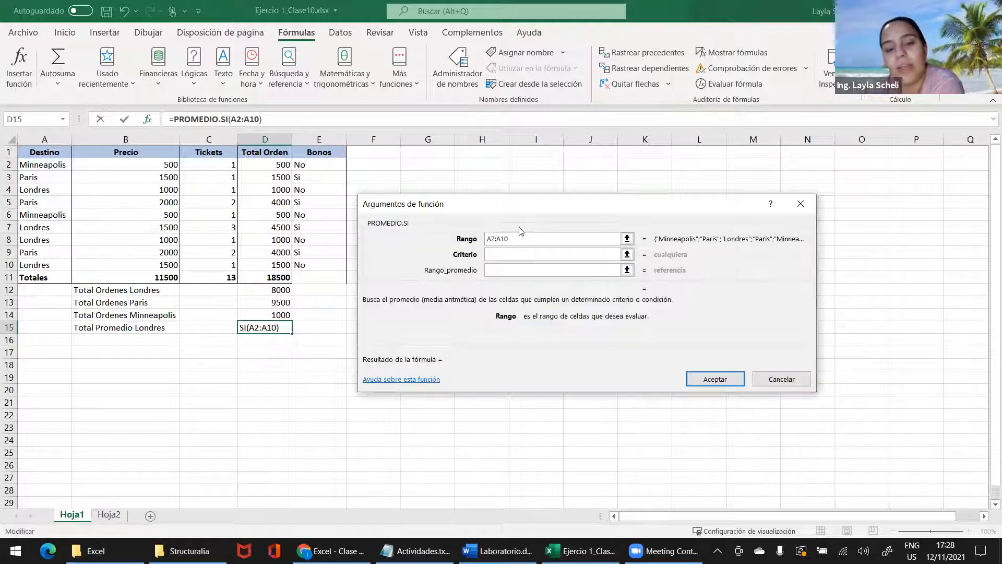
left_click(508, 253)
type("\"")
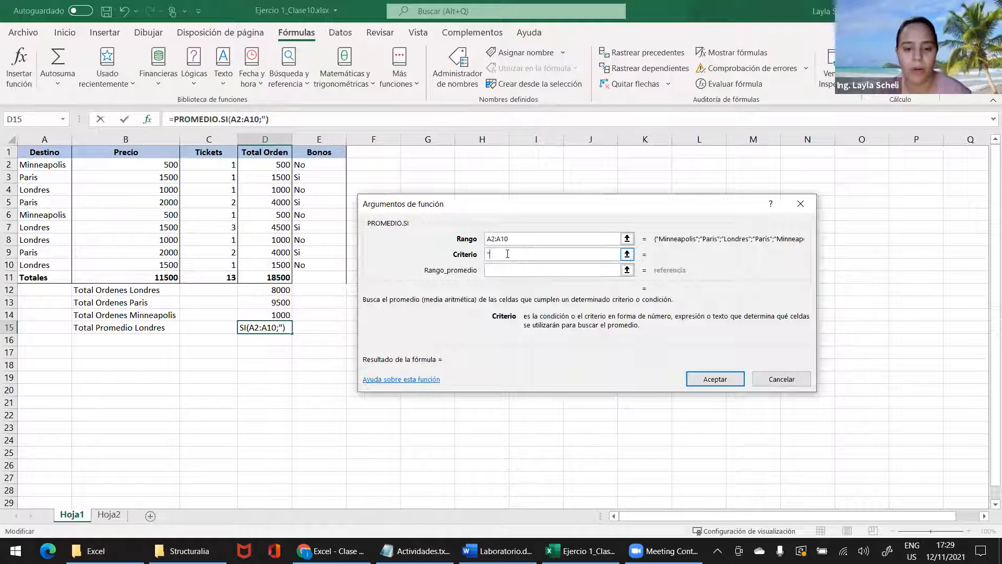
key("Caps_Lock")
type("L")
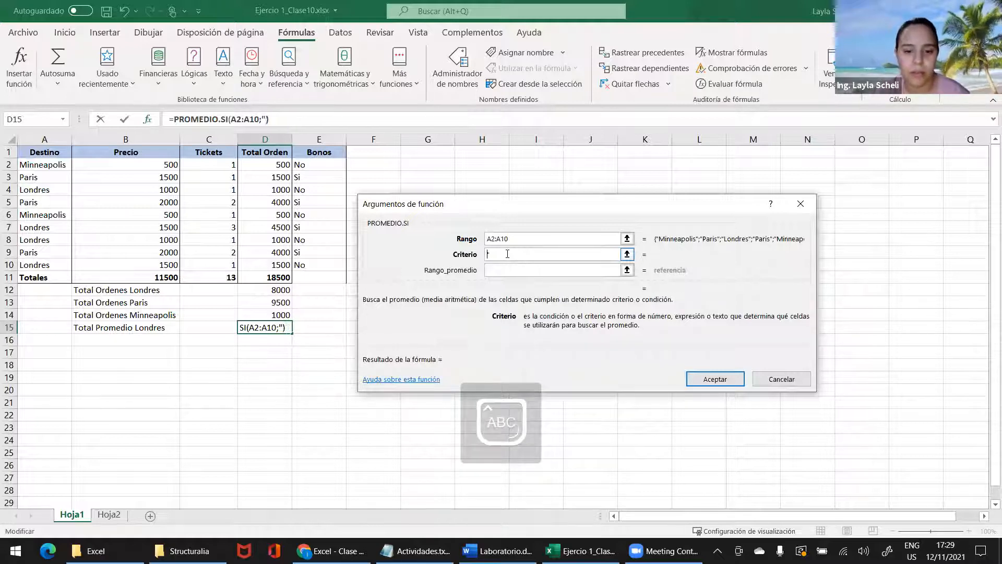
key("BackSpace")
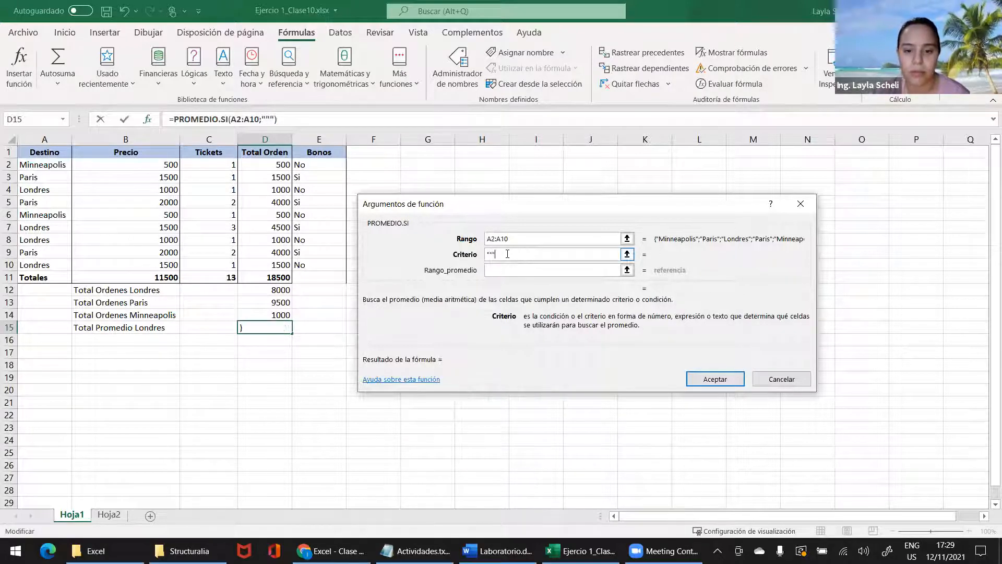
key("Caps_Lock")
type("Lon")
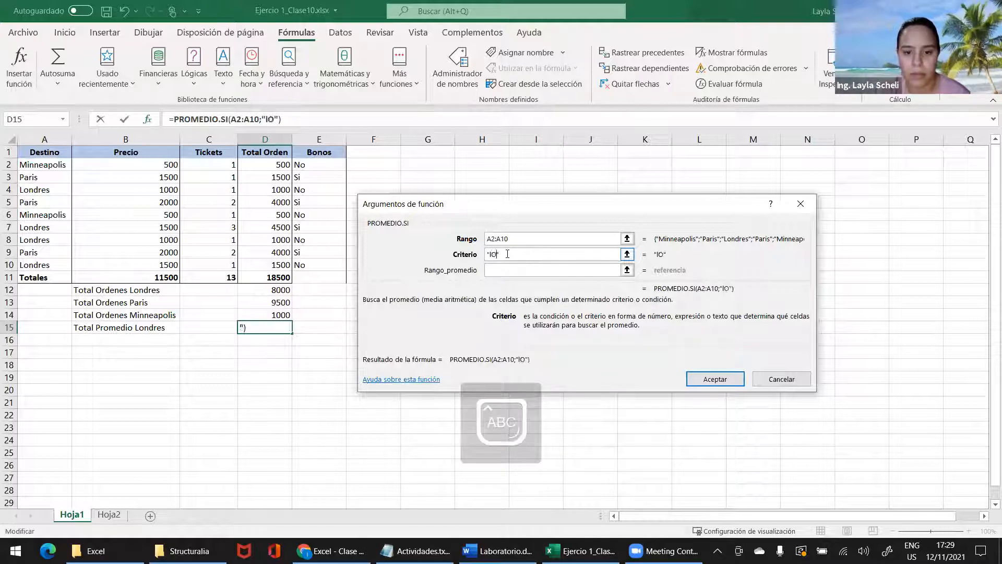
type("dres")
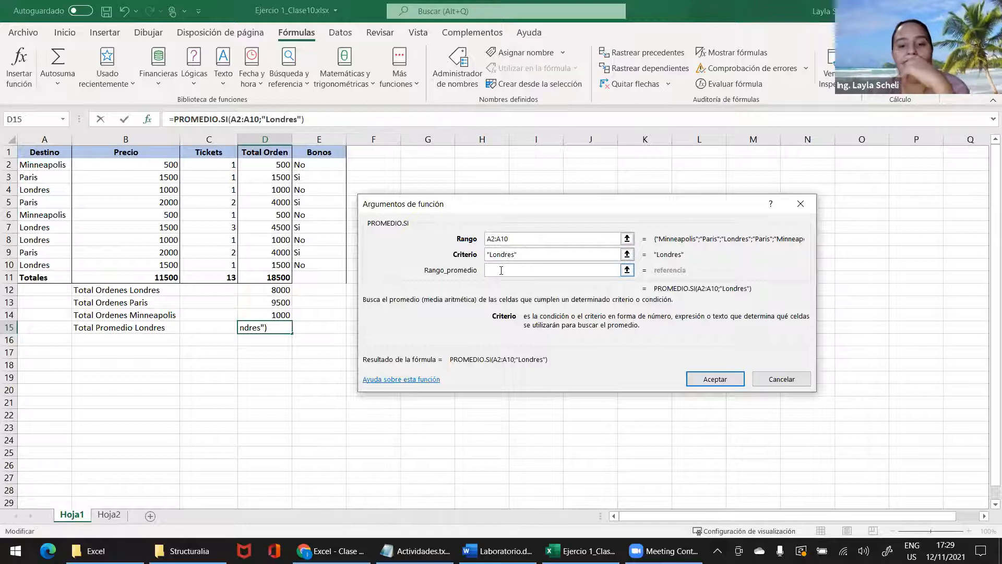
Set Rango_promedio to D2:D10 and confirm, so D15 shows 2000.
left_click(627, 270)
left_click_drag(277, 165, 266, 269)
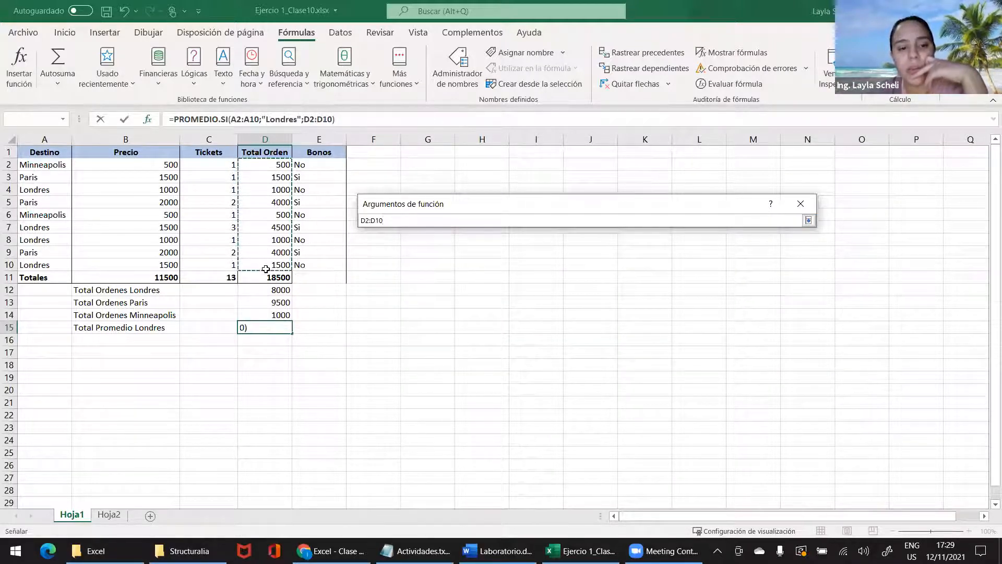
left_click(809, 220)
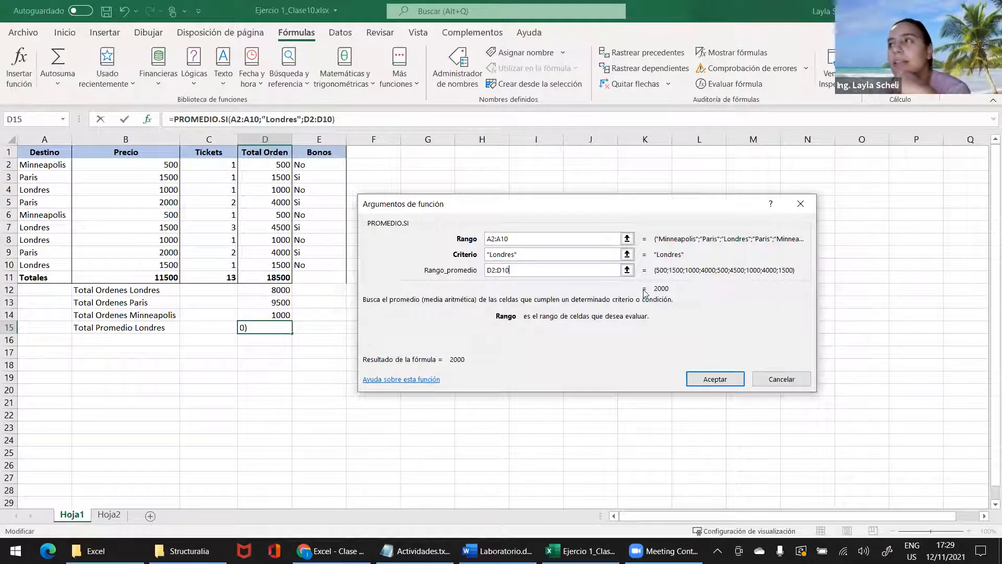
left_click(713, 383)
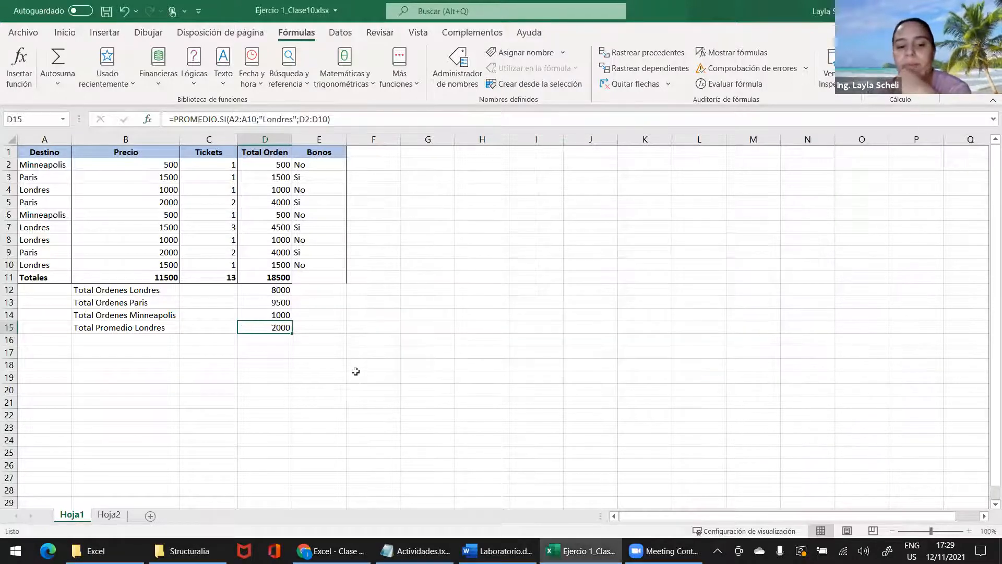
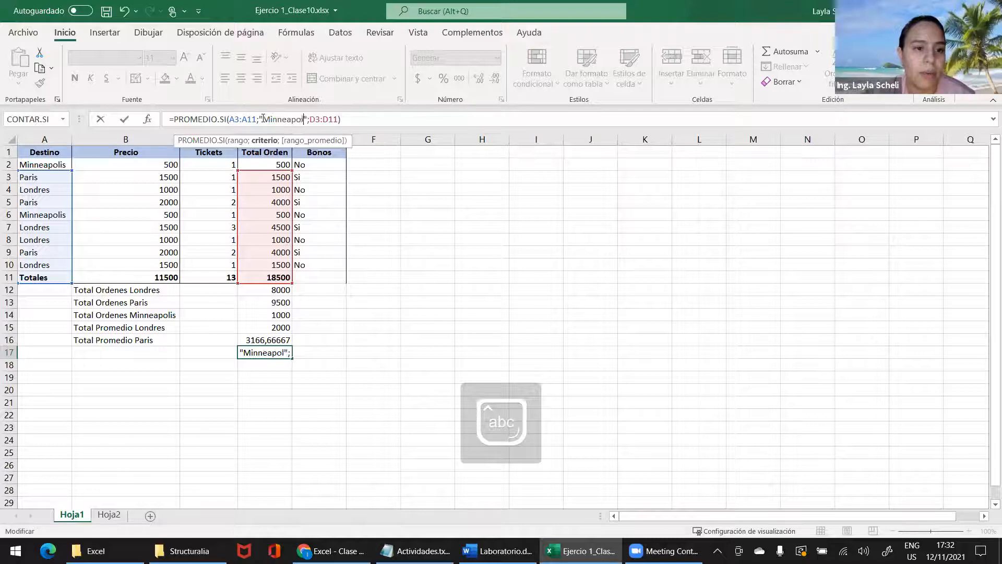
Confirm the Minneapolis PROMEDIO.SI in D17 (500) and copy the Paris average label from B16.
key("Return")
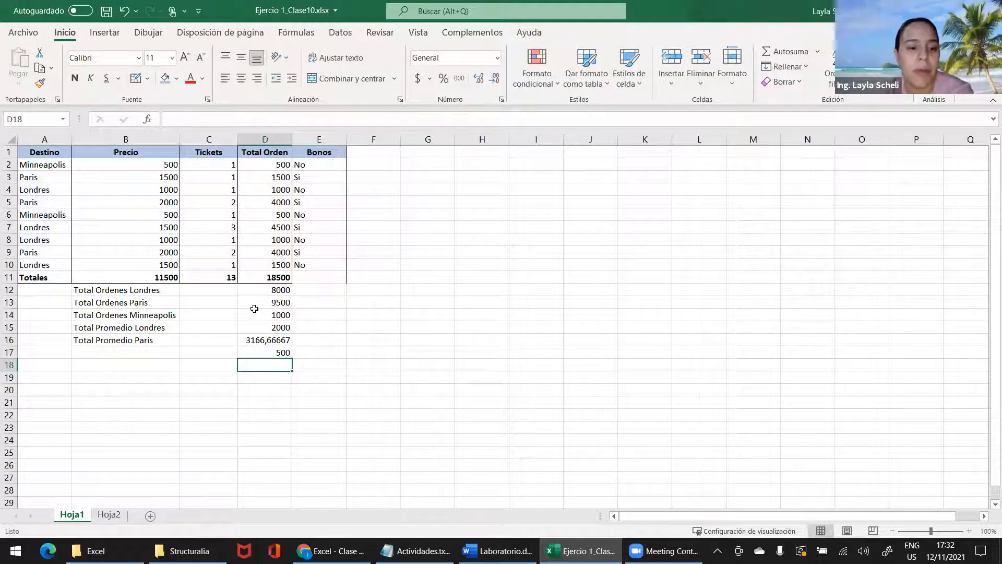
left_click(269, 351)
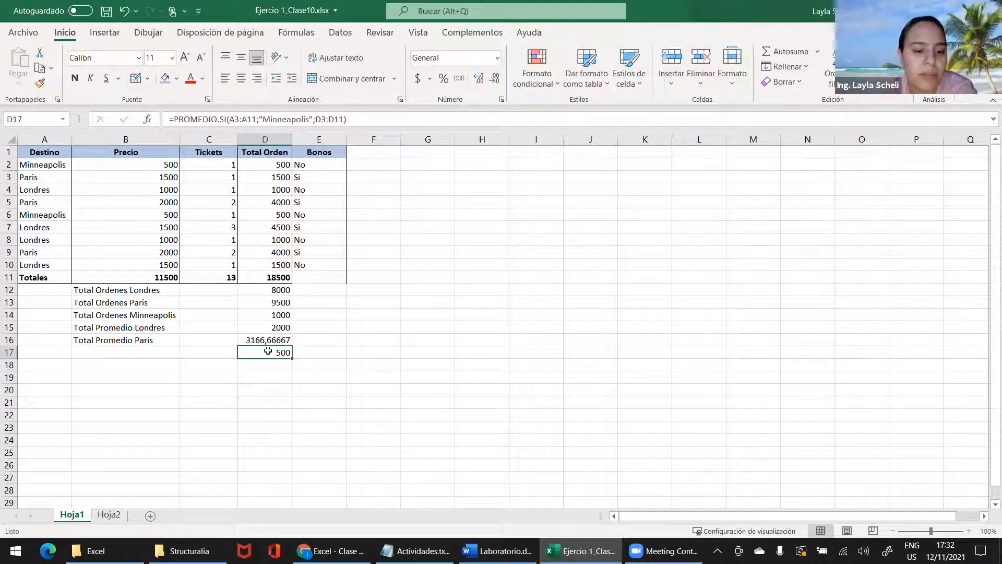
left_click(139, 340)
key("ctrl+c")
Paste the label into B17, change it to 'Total Promedio Minneapolis', and autofit column B.
left_click(137, 352)
key("ctrl+v")
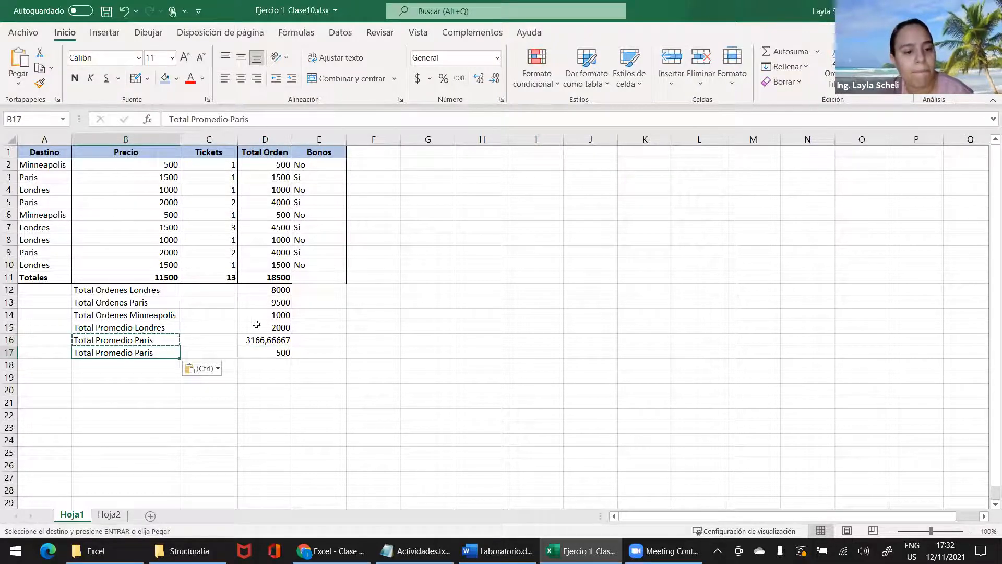
left_click(282, 352)
left_click(314, 119)
left_click_drag(311, 119, 232, 119)
left_click(139, 353)
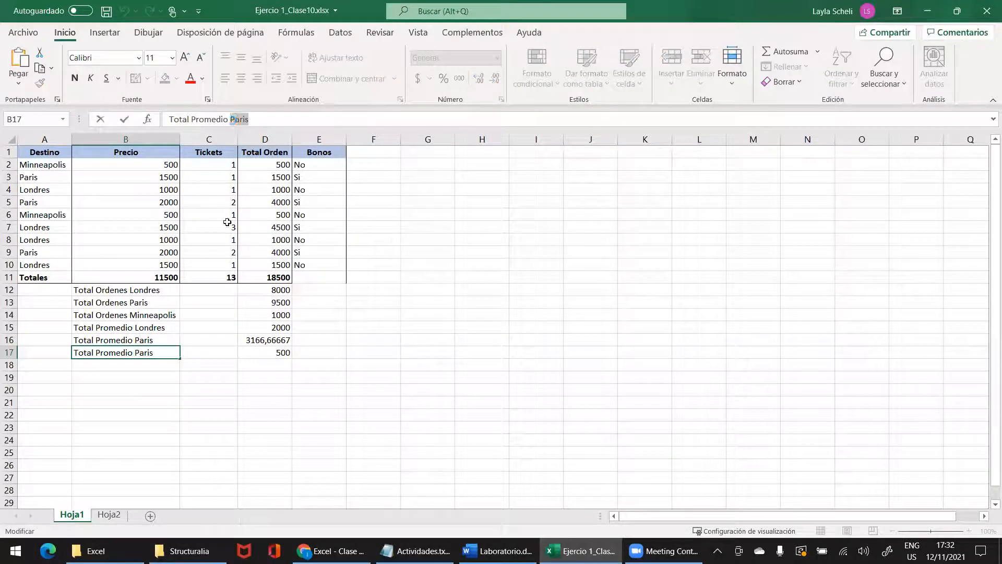
type("Minneapolis")
left_click(109, 387)
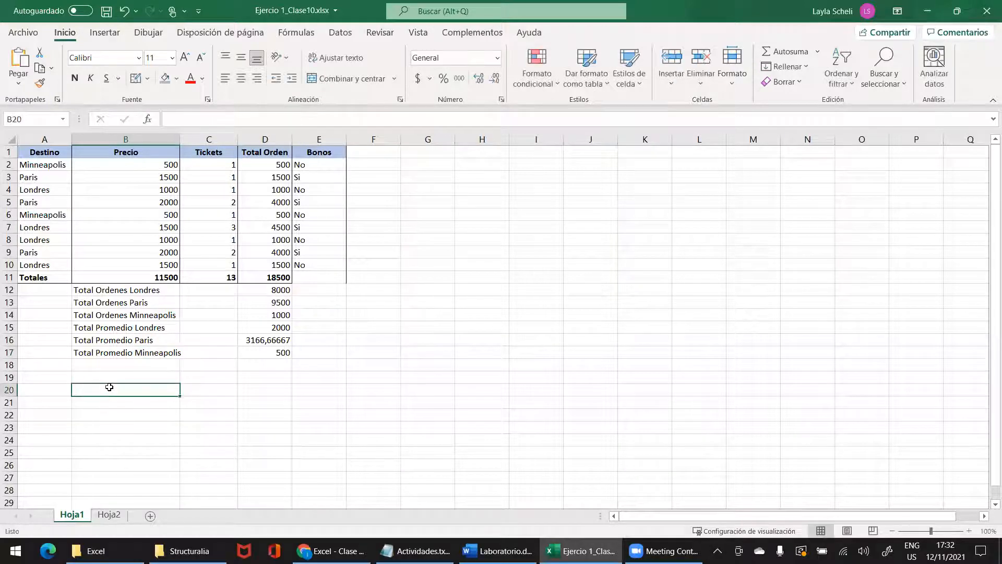
double_click(181, 136)
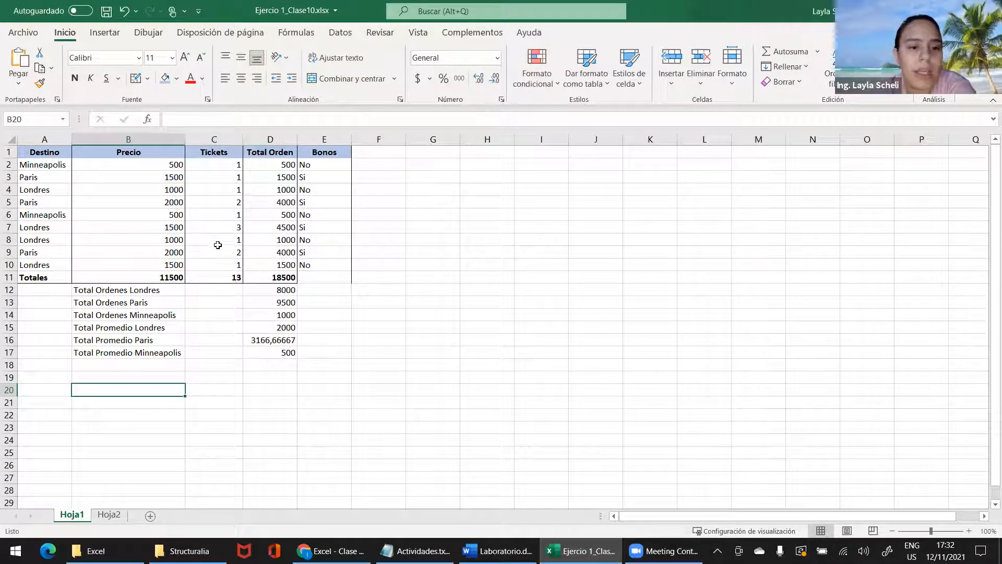
On the Fórmulas tab, enter the label 'Cantidad Tickets Londres' in B18.
left_click(104, 33)
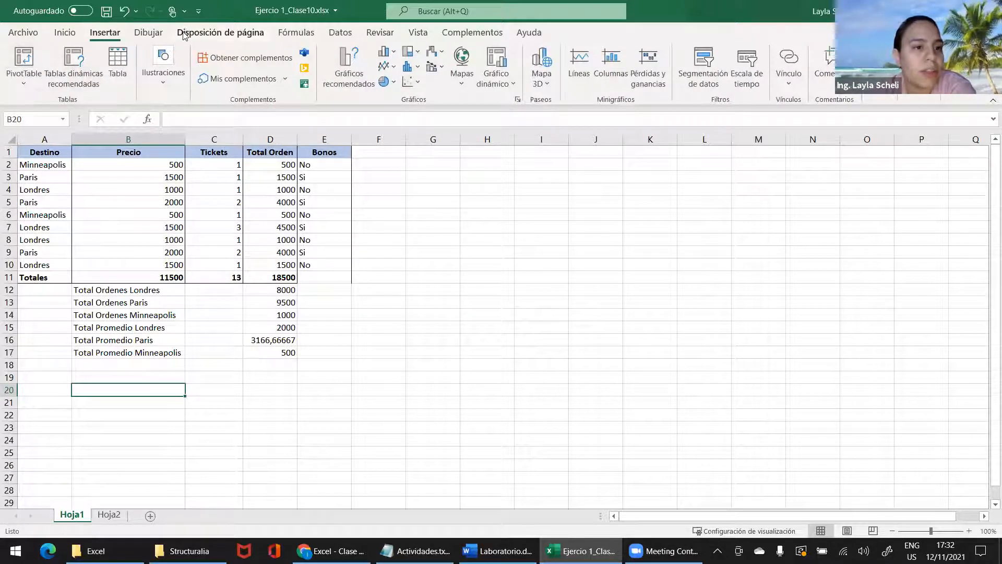
left_click(296, 32)
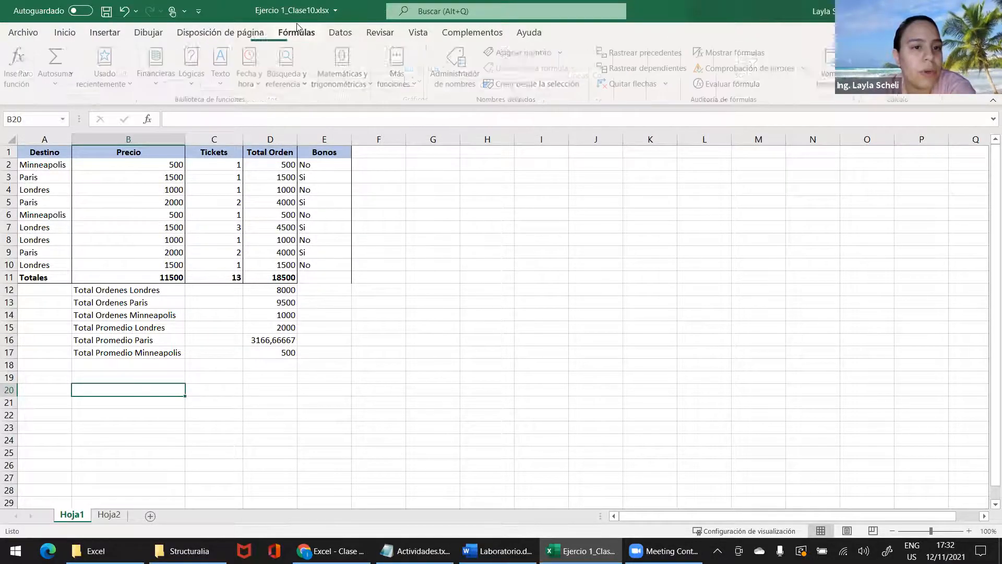
left_click(287, 366)
left_click(104, 364)
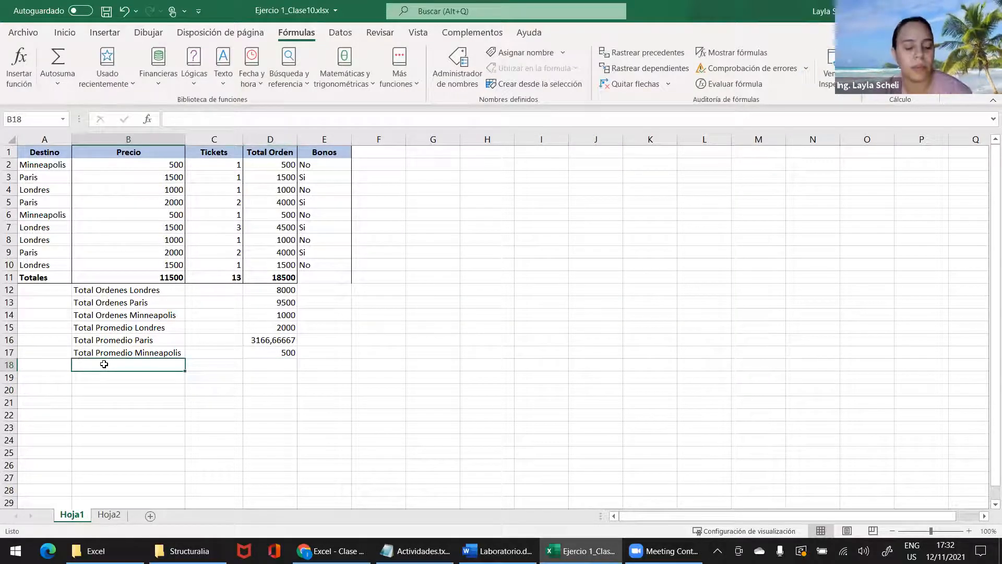
type("Cantidad Tickets Londres")
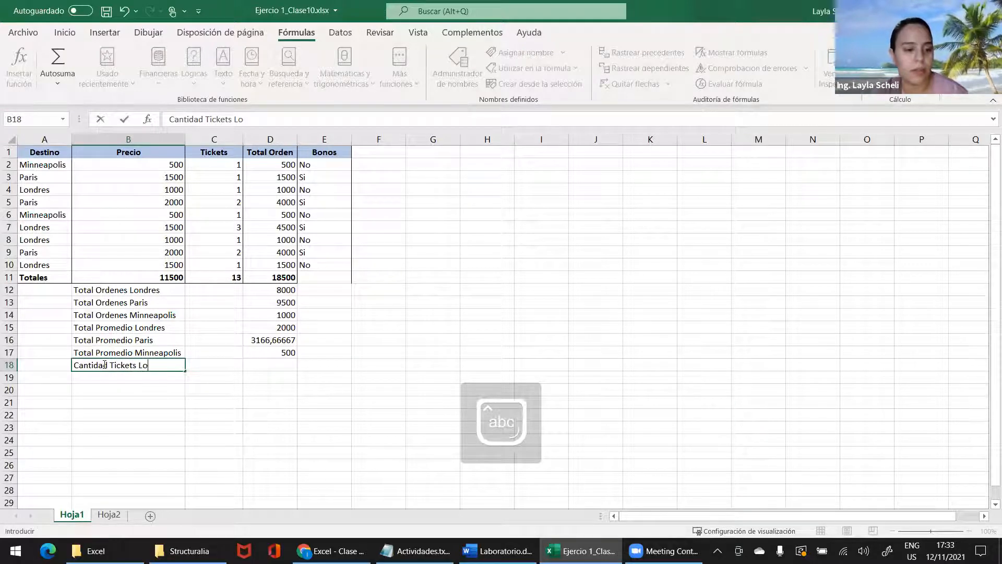
Start a CONTAR.SI formula in D18 from Insertar función.
left_click(250, 363)
left_click(20, 68)
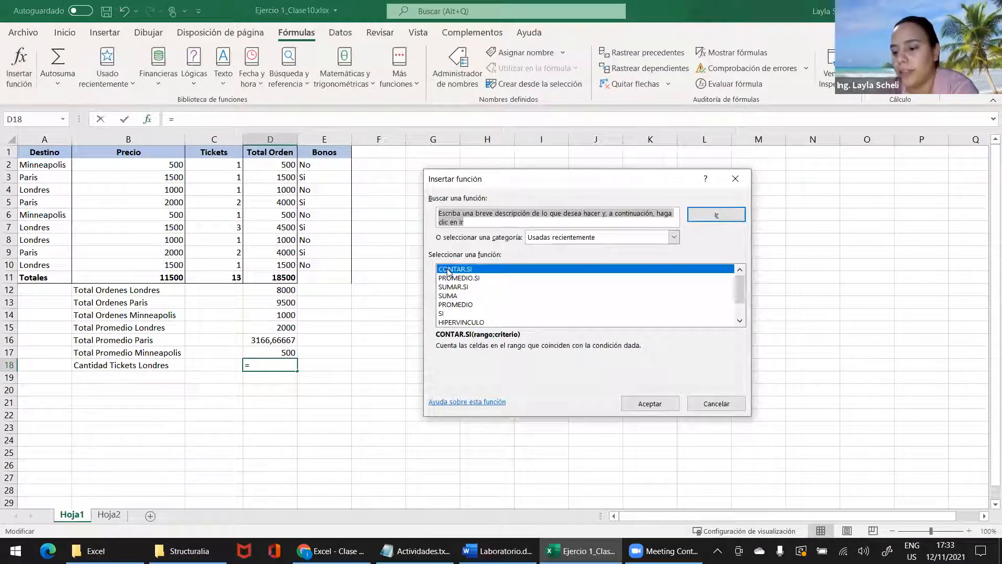
double_click(448, 270)
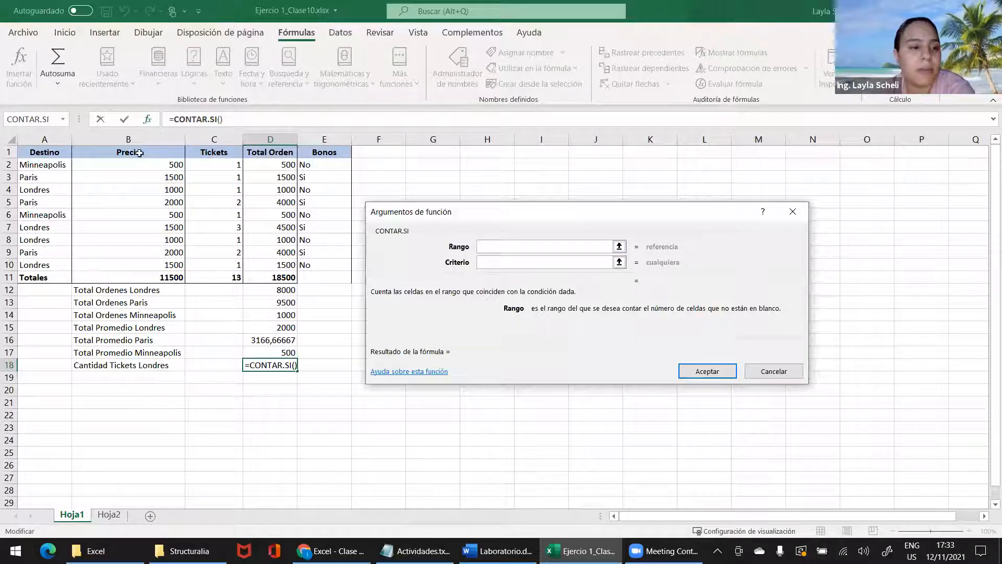
Give CONTAR.SI range A2:A10 and criterion "Londres" so D18 shows 4.
left_click_drag(51, 165, 36, 265)
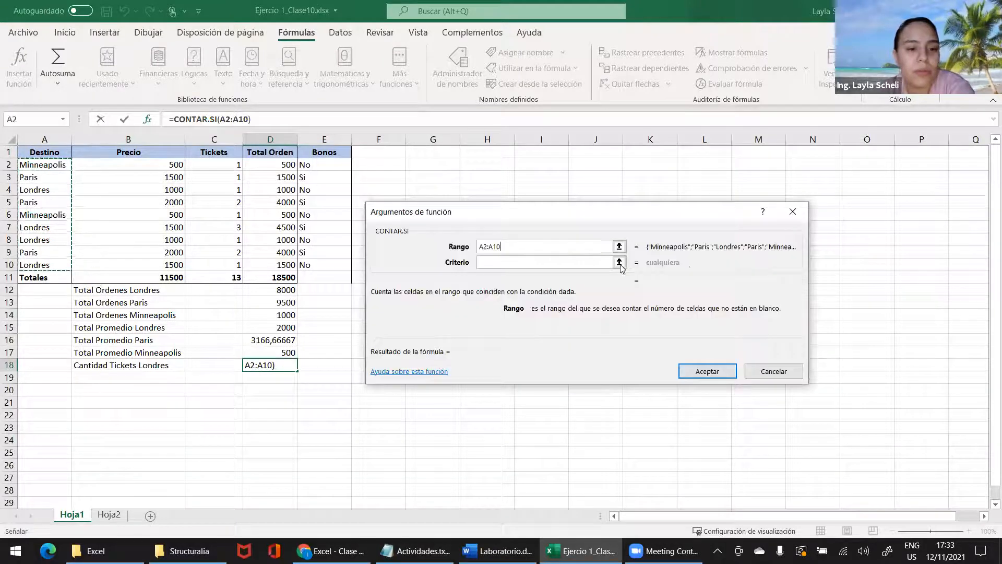
left_click(594, 262)
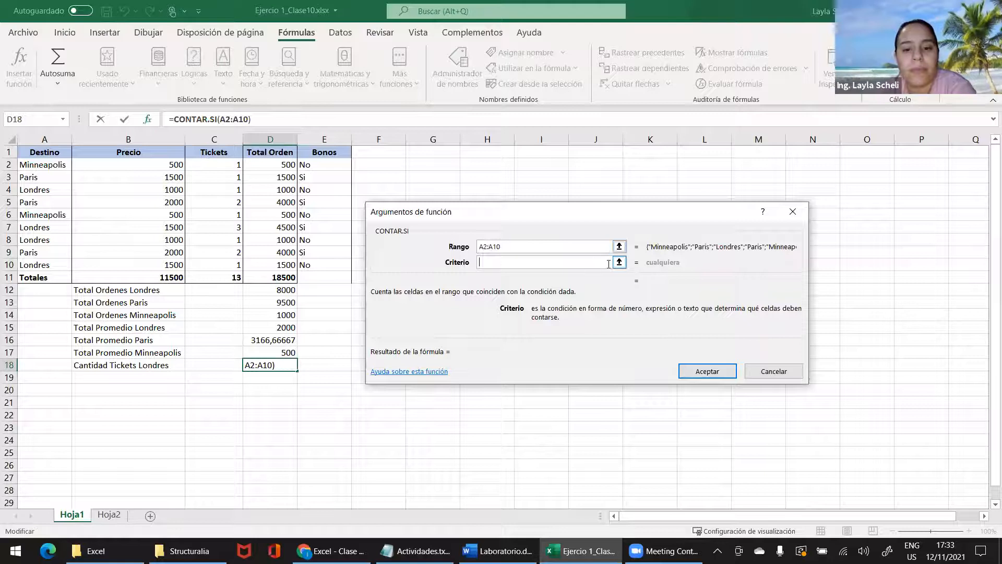
type("\"Londr")
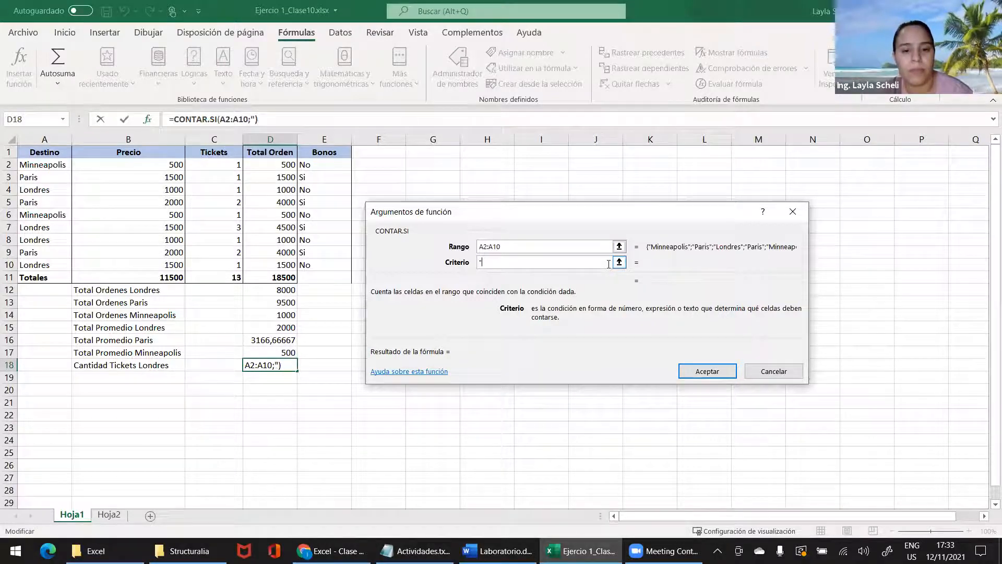
type("es\"")
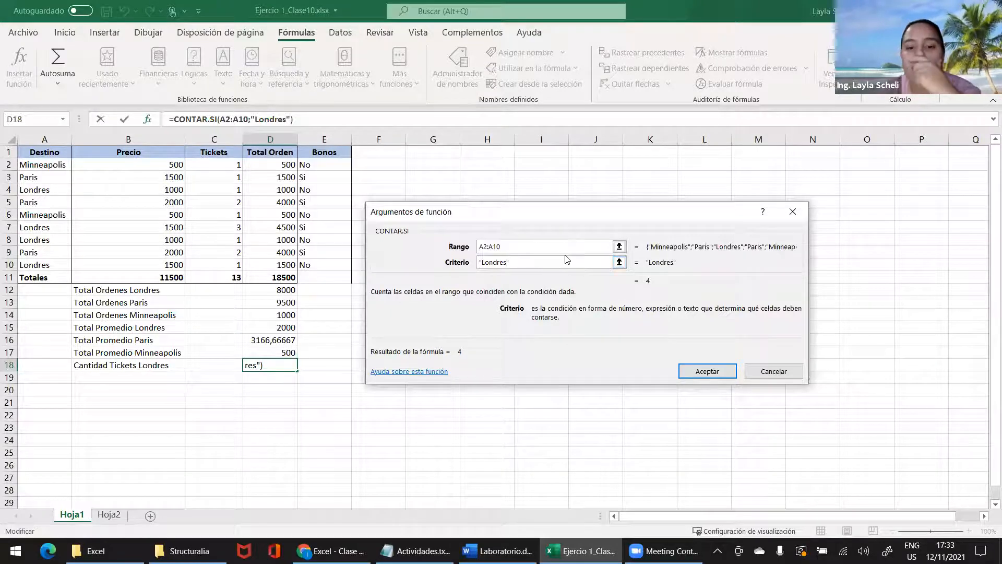
left_click(695, 375)
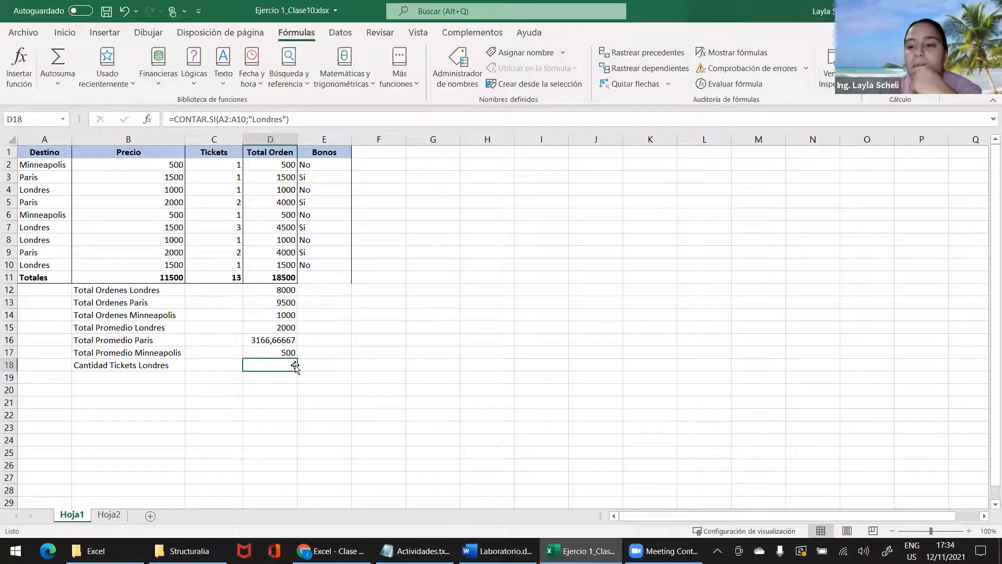
left_click(141, 365)
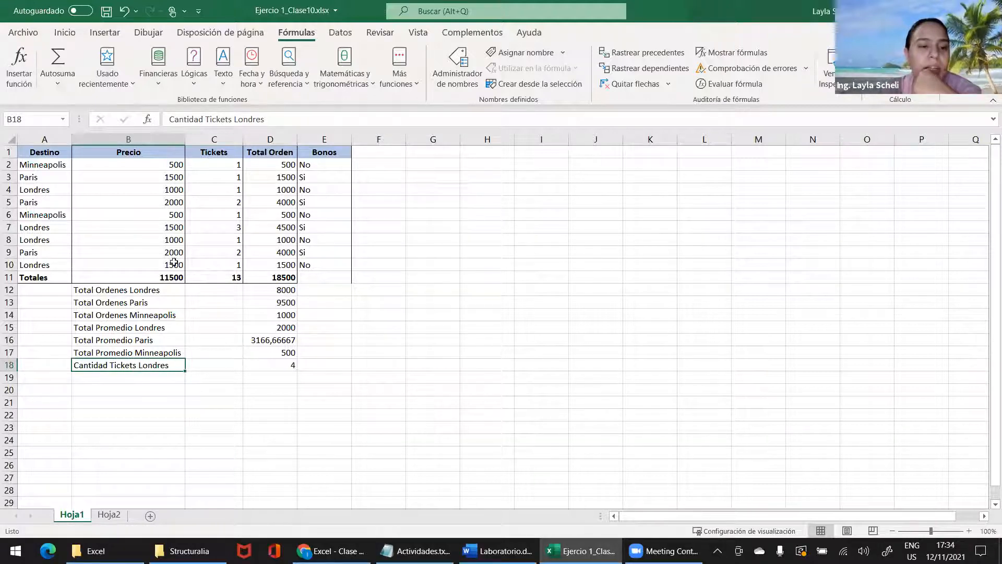
Rename the B18 label to 'Cantidad Apariciones de Londres' and autofit column B.
double_click(208, 119)
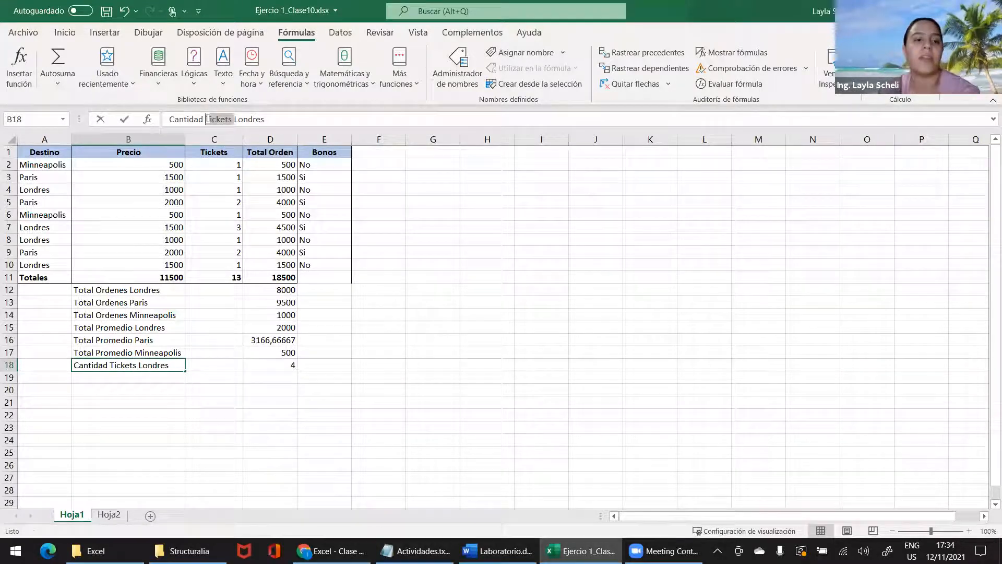
key("BackSpace")
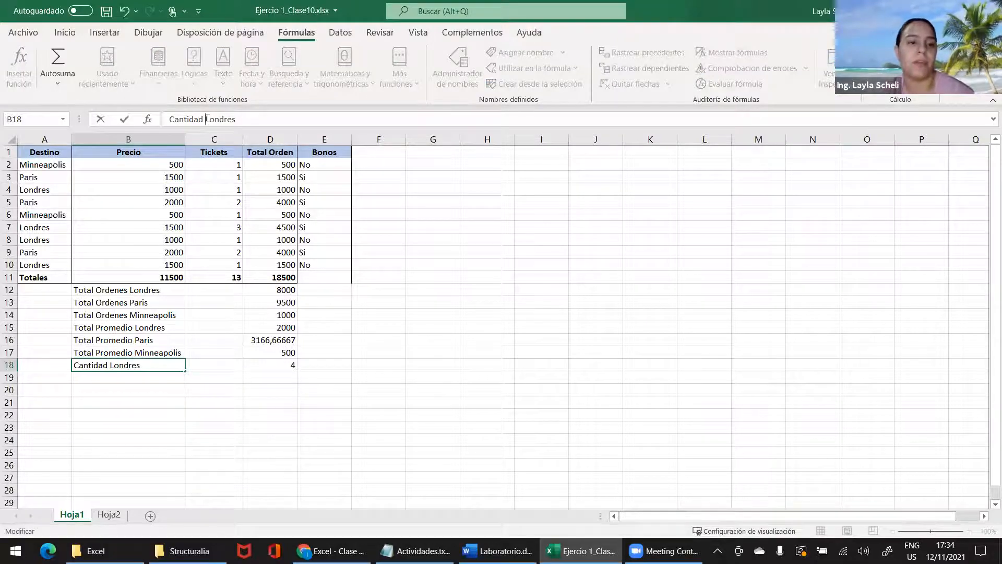
type("Apari")
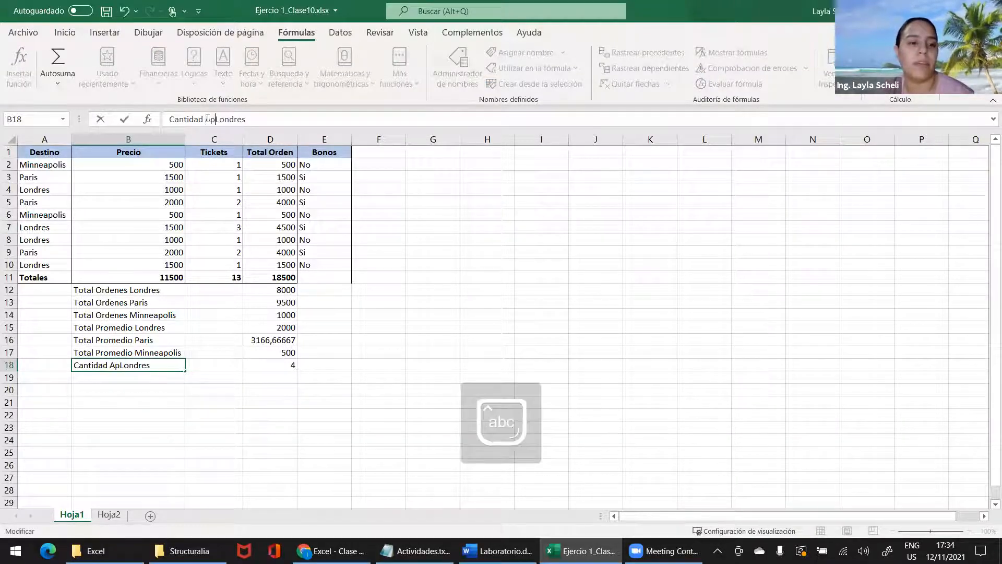
type("cioes d")
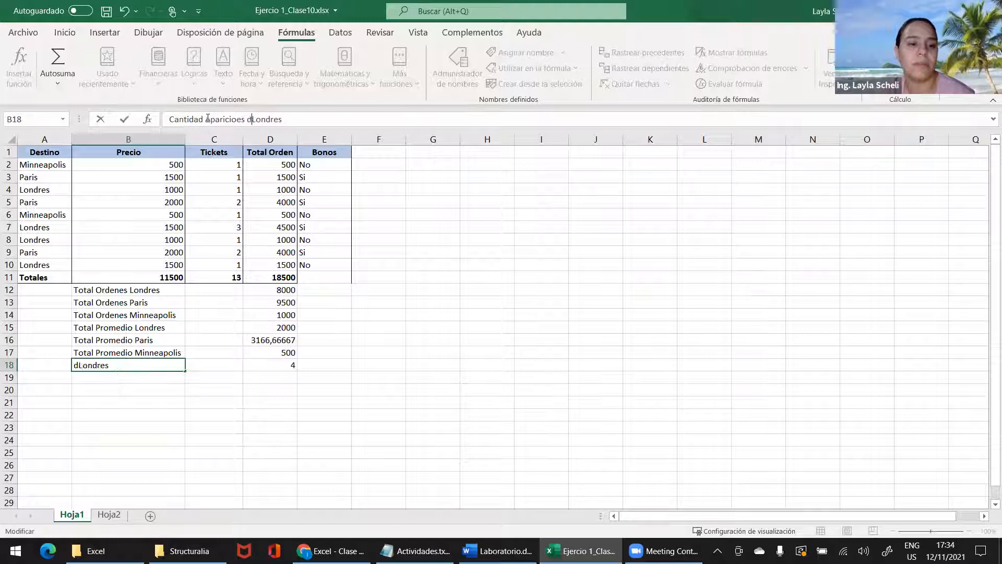
key("BackSpace")
key("BackSpace")
type("nes de")
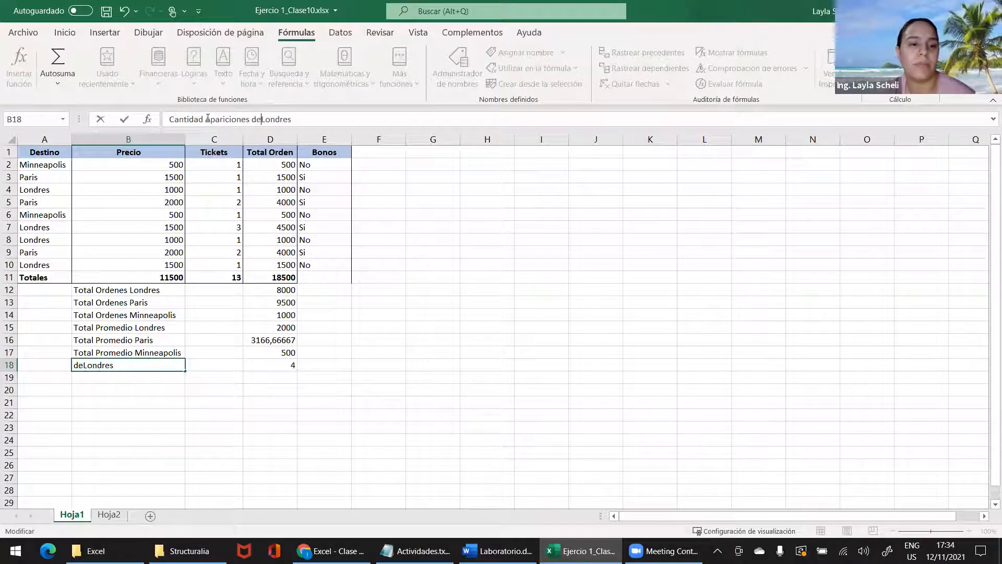
left_click(104, 410)
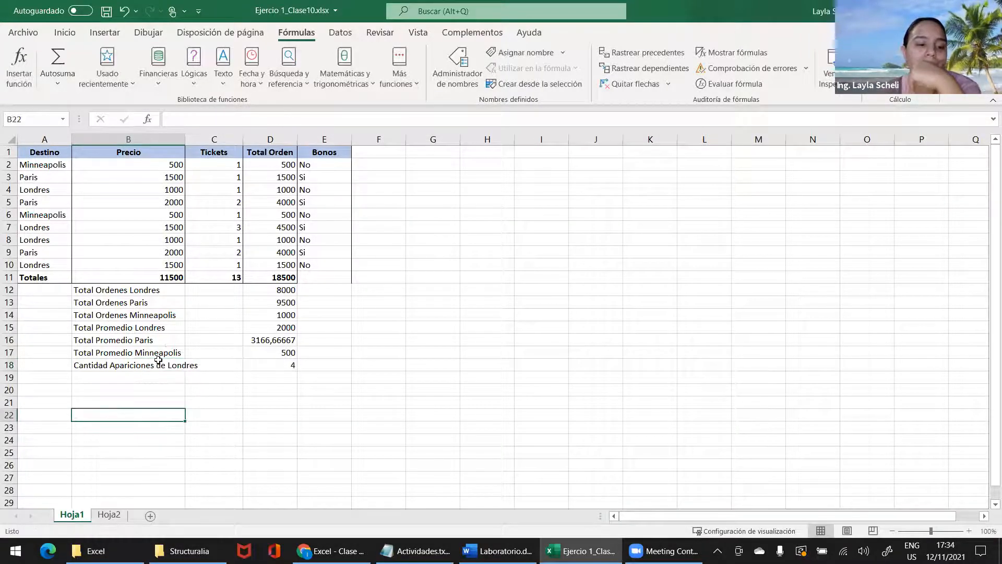
double_click(186, 133)
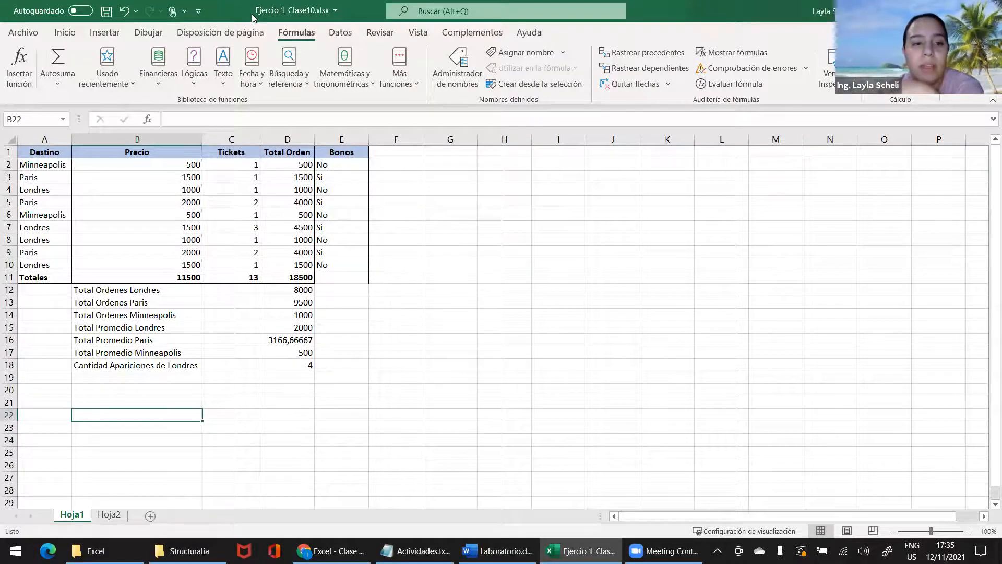
Browse the Lógicas and Texto function lists, then save the workbook.
left_click(194, 85)
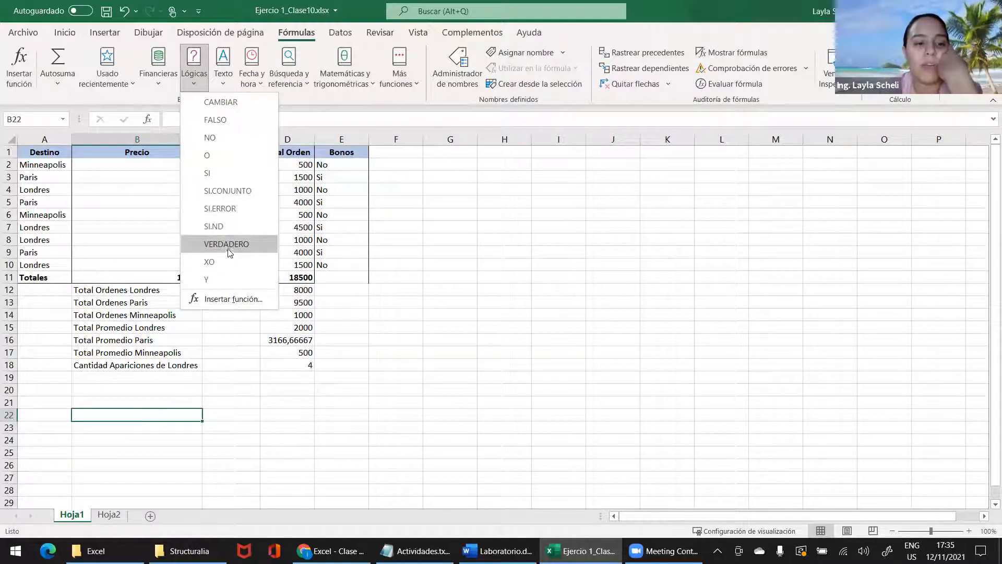
left_click(224, 68)
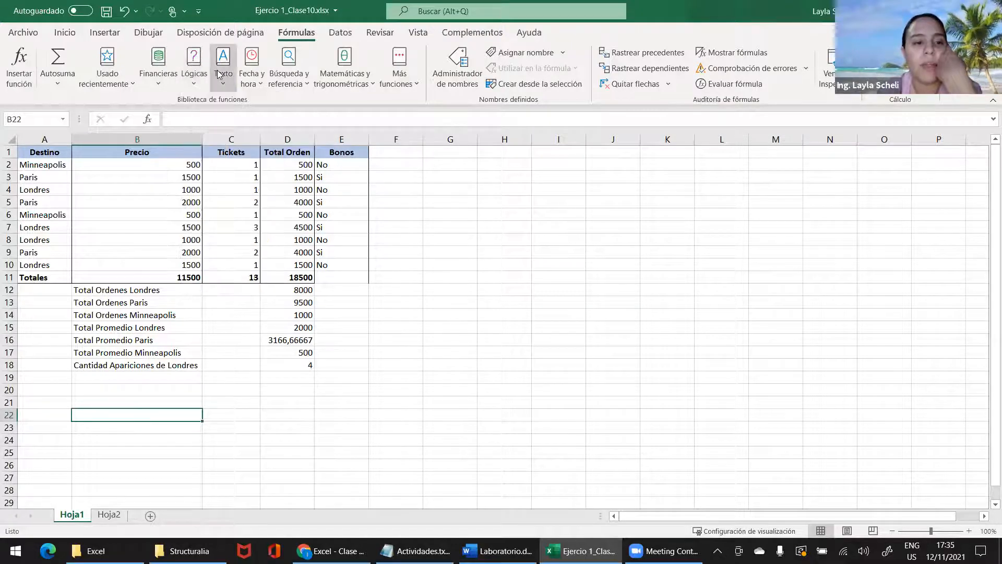
scroll(262, 123, "up", 1)
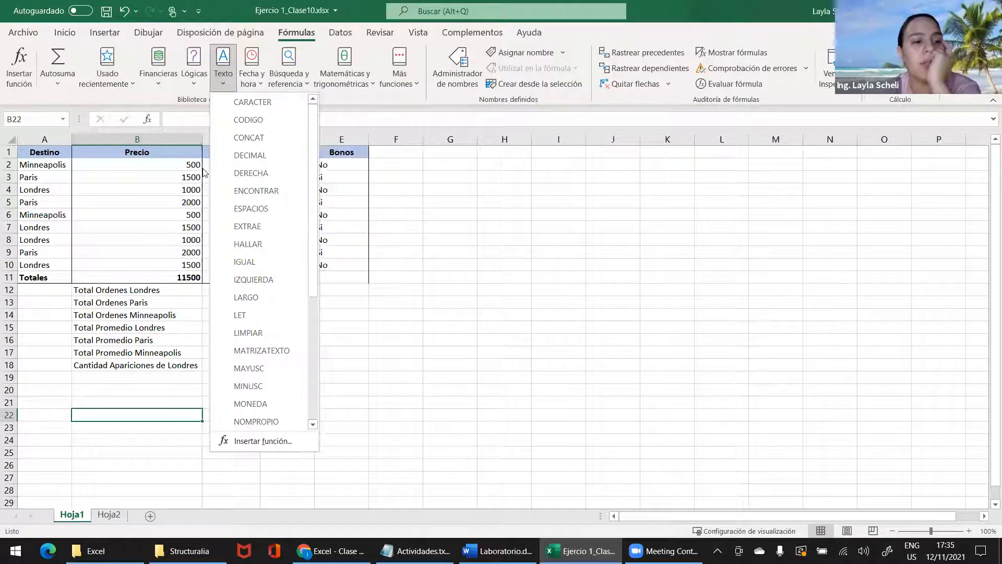
scroll(252, 179, "down", 4)
scroll(253, 181, "up", 2)
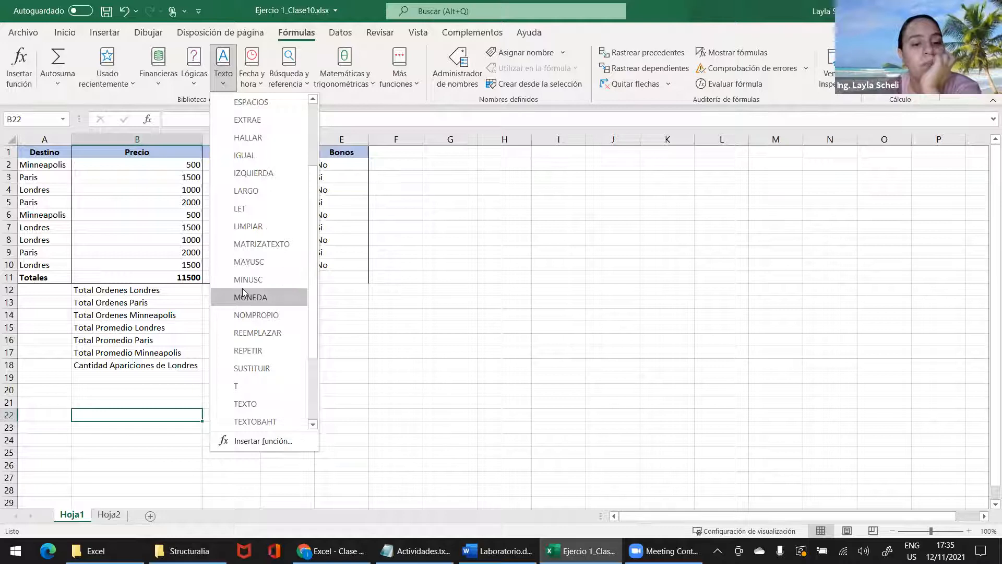
mouse_move(244, 293)
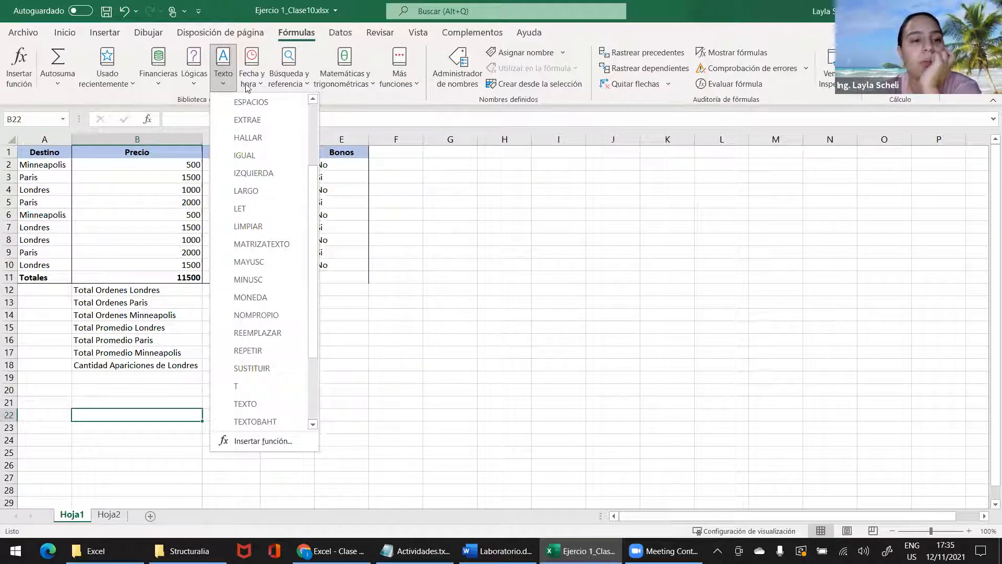
left_click(367, 355)
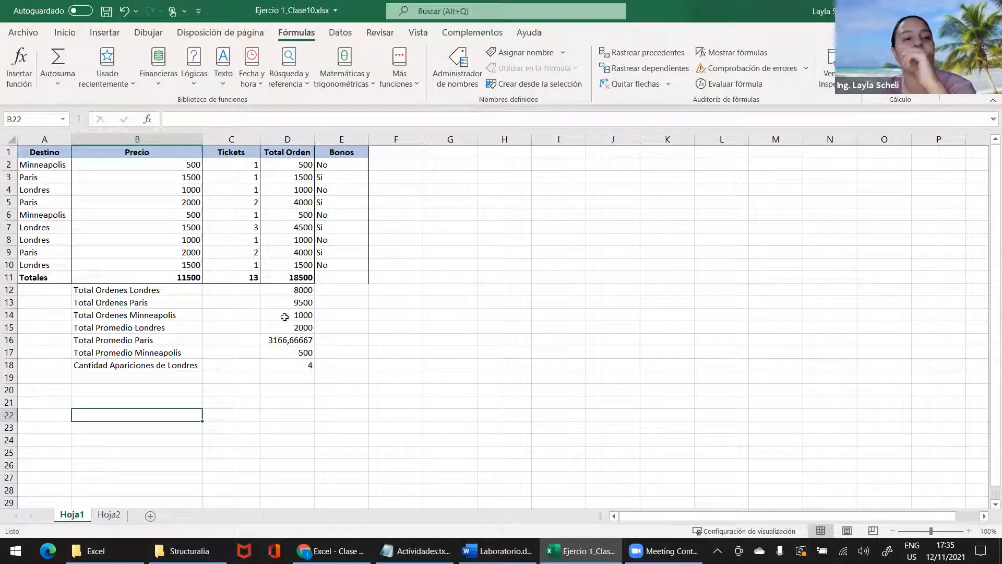
left_click(107, 12)
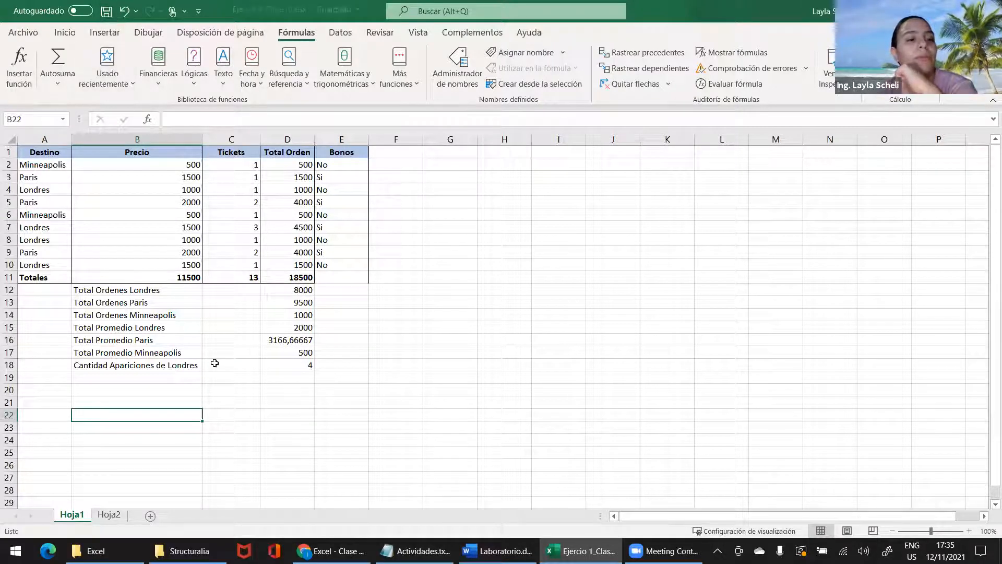
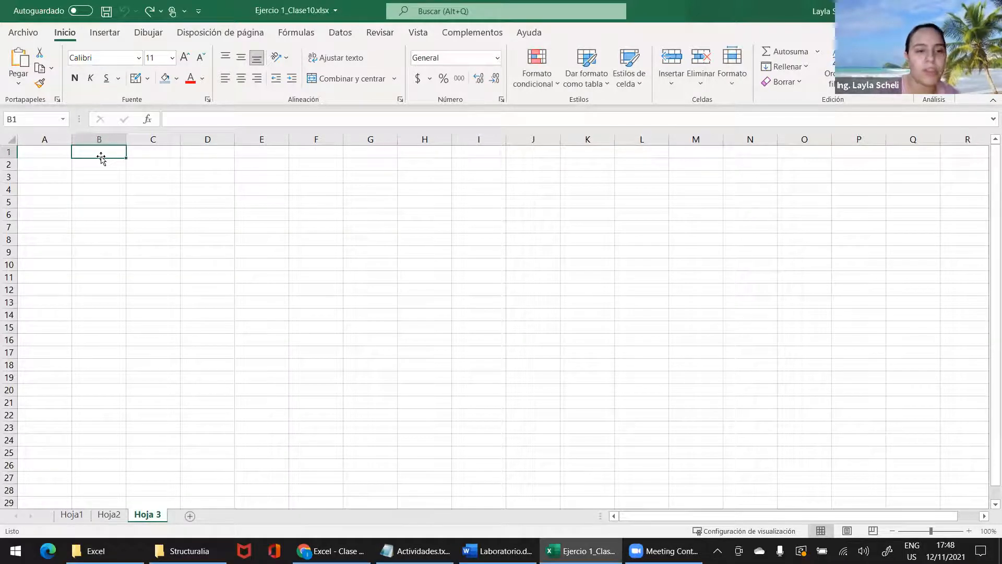
Enter the heading 'Dia' in B1 and make it light blue filled, centred and bold.
key("Caps_Lock")
type("Dia")
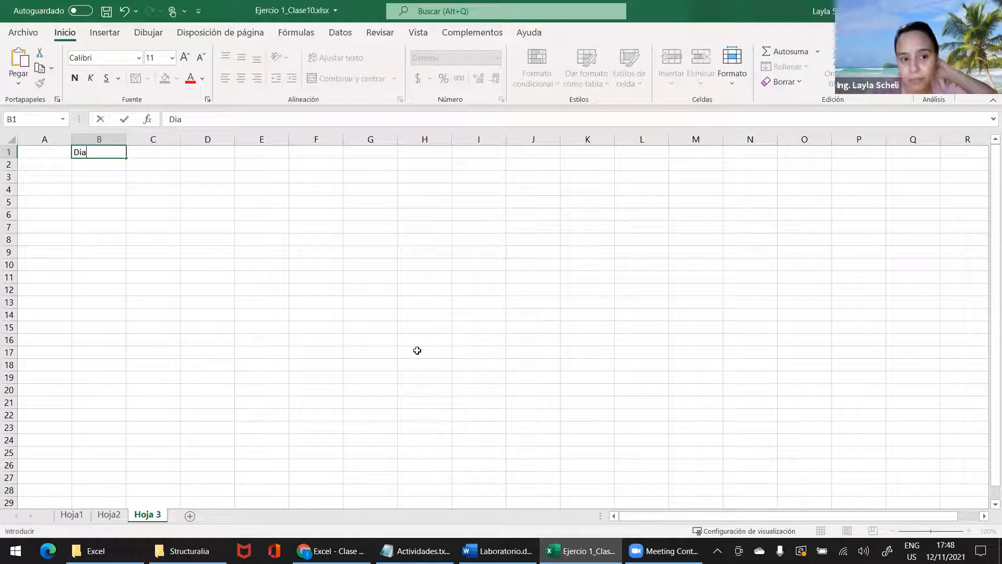
left_click(87, 166)
left_click(86, 153)
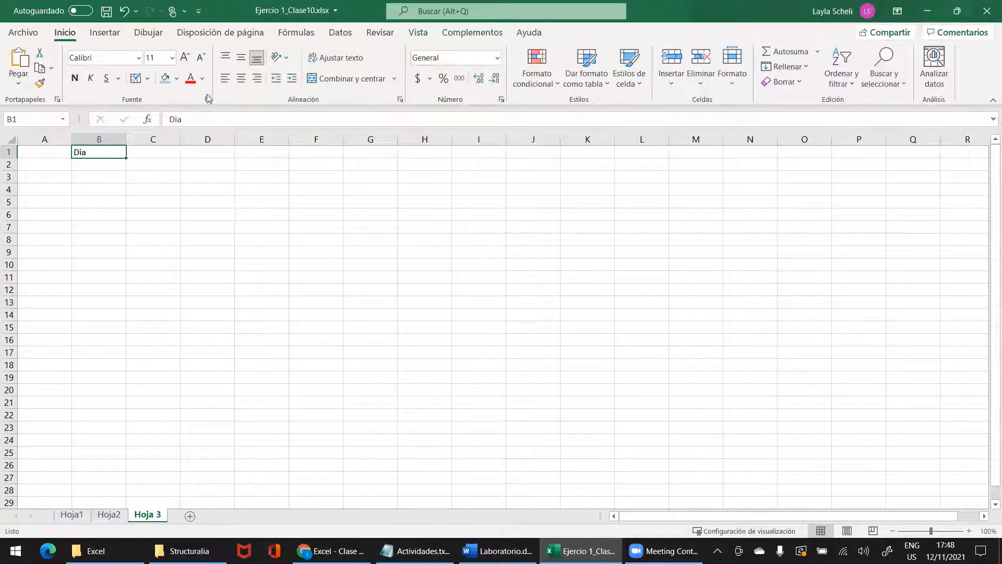
left_click(165, 79)
left_click(240, 78)
left_click(75, 78)
Try merging B1:B2 with vertical centring, then undo the merge so B1 stays unmerged.
left_click(111, 166)
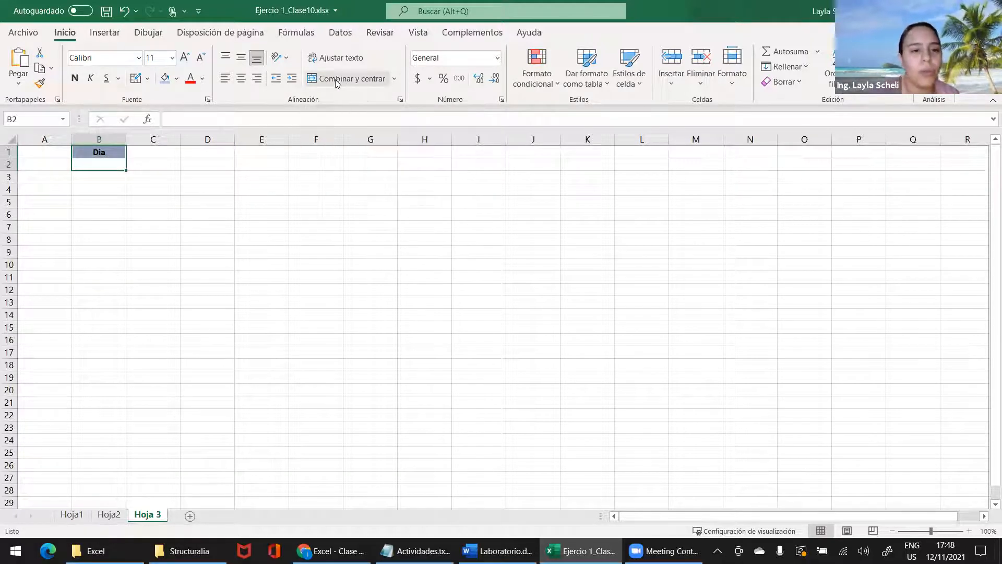
left_click(359, 82)
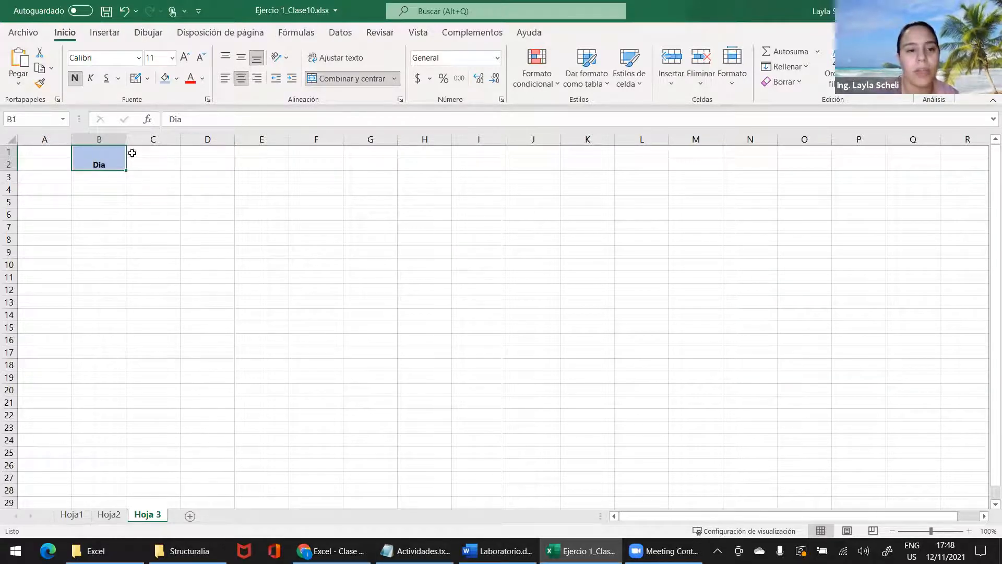
left_click(240, 58)
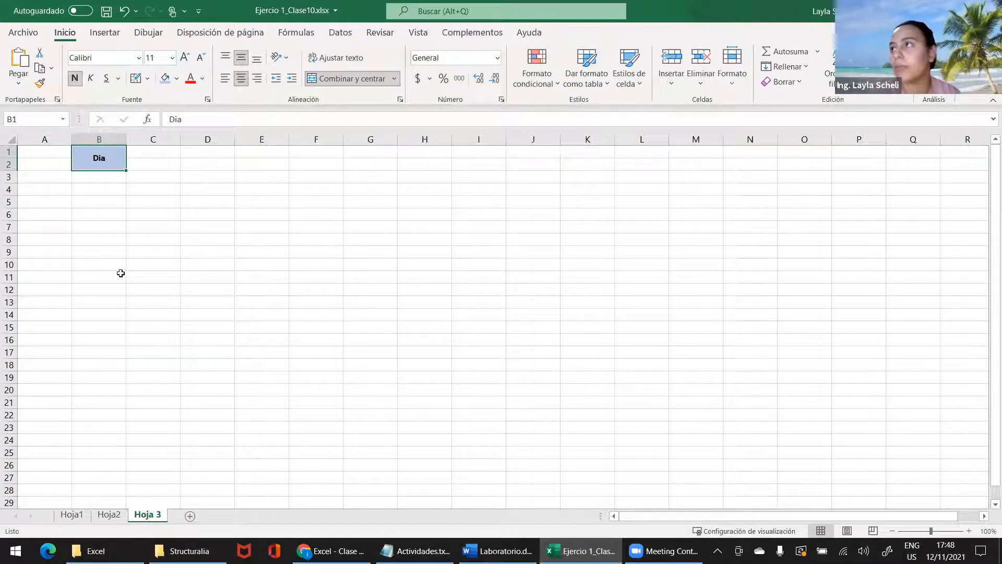
left_click(107, 173)
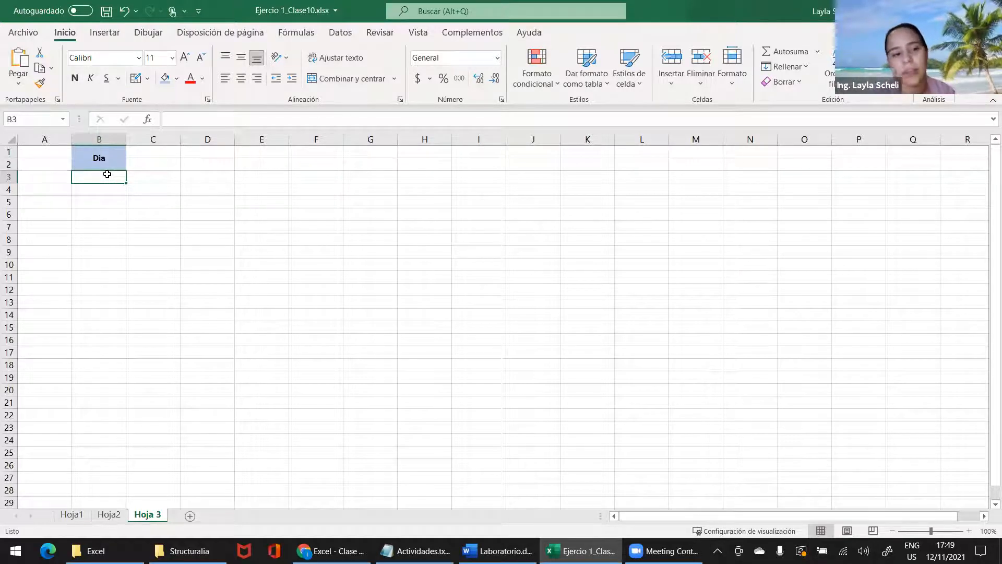
key("ctrl+z")
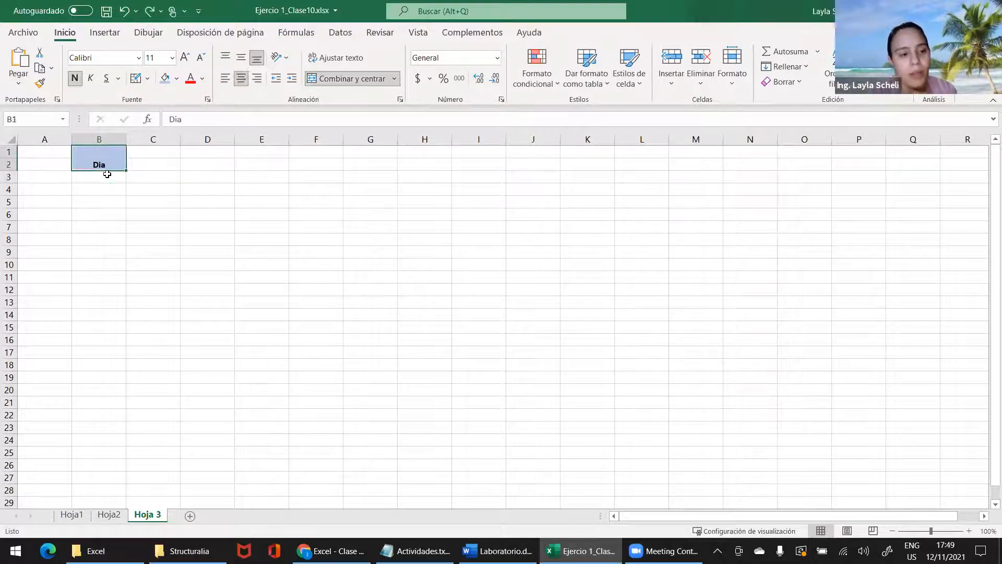
key("ctrl+z")
left_click(107, 175)
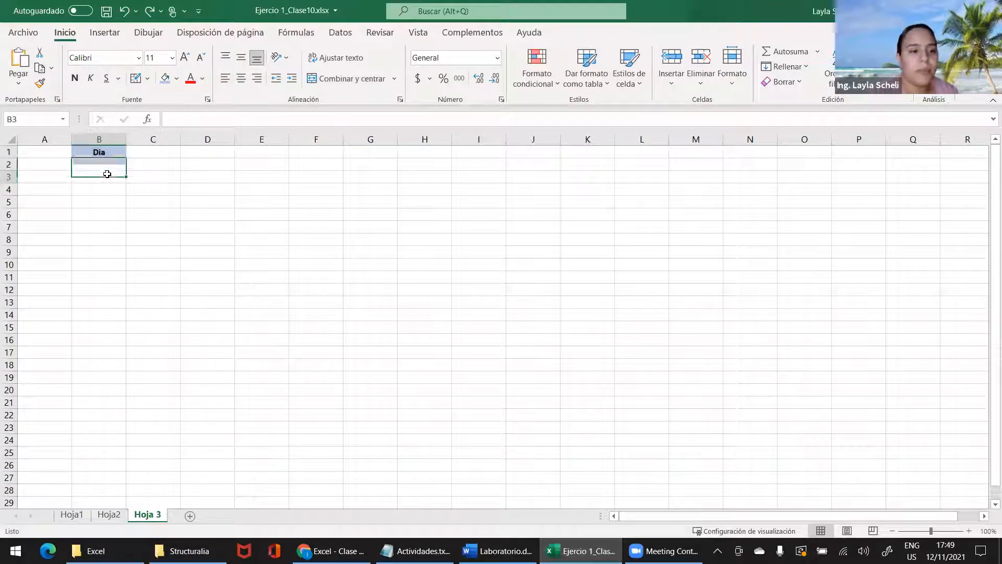
left_click(118, 162)
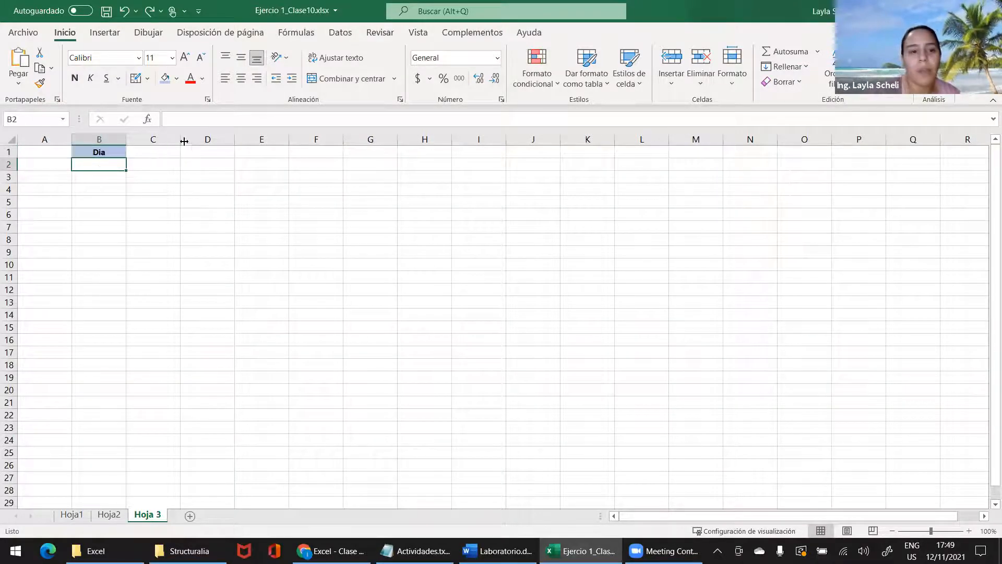
left_click(218, 155)
Type 'Lunes' in D1 and autofill the weekdays down to Domingo in D7.
type("L")
key("Caps_Lock")
type("unes")
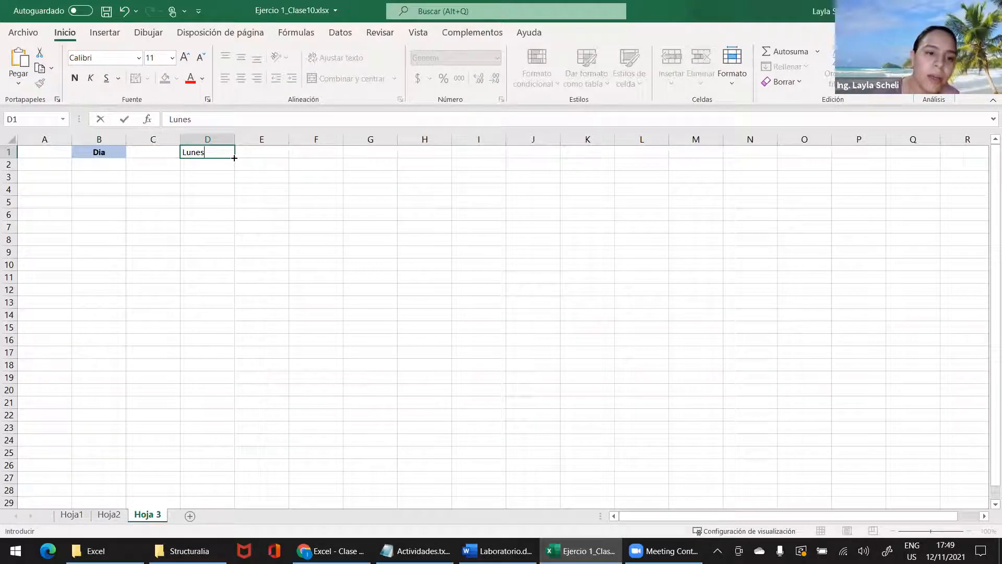
left_click(234, 158)
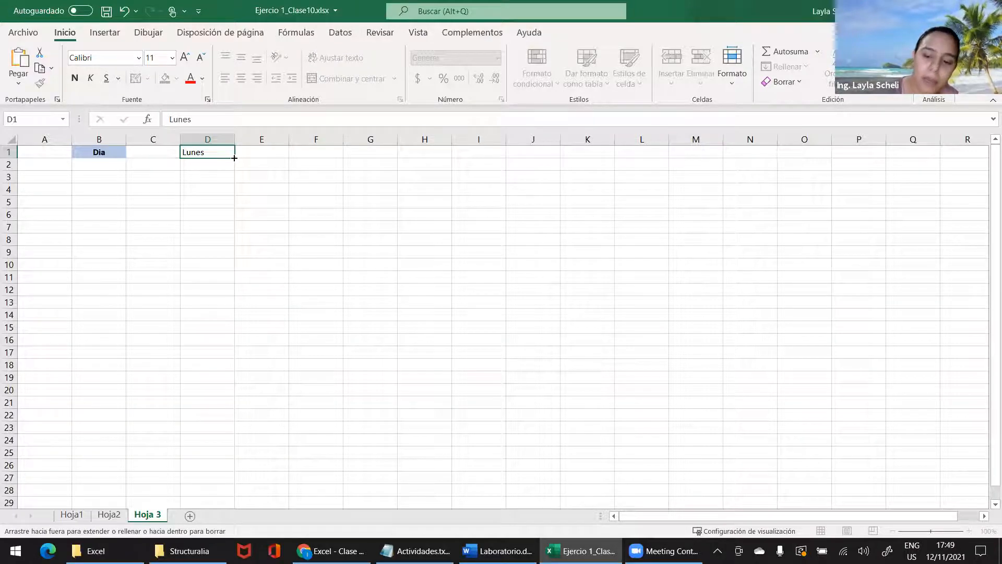
left_click_drag(234, 158, 230, 234)
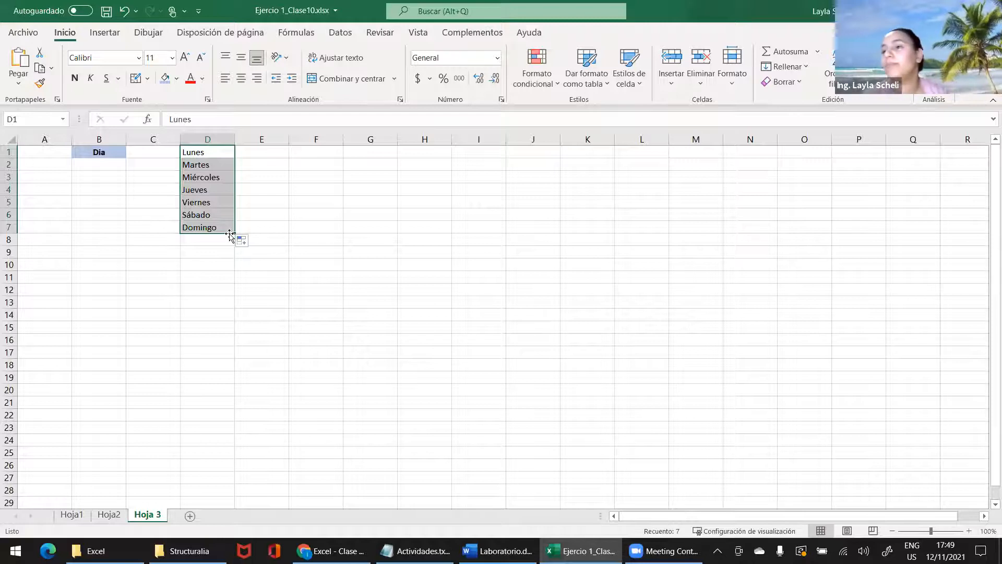
left_click(89, 163)
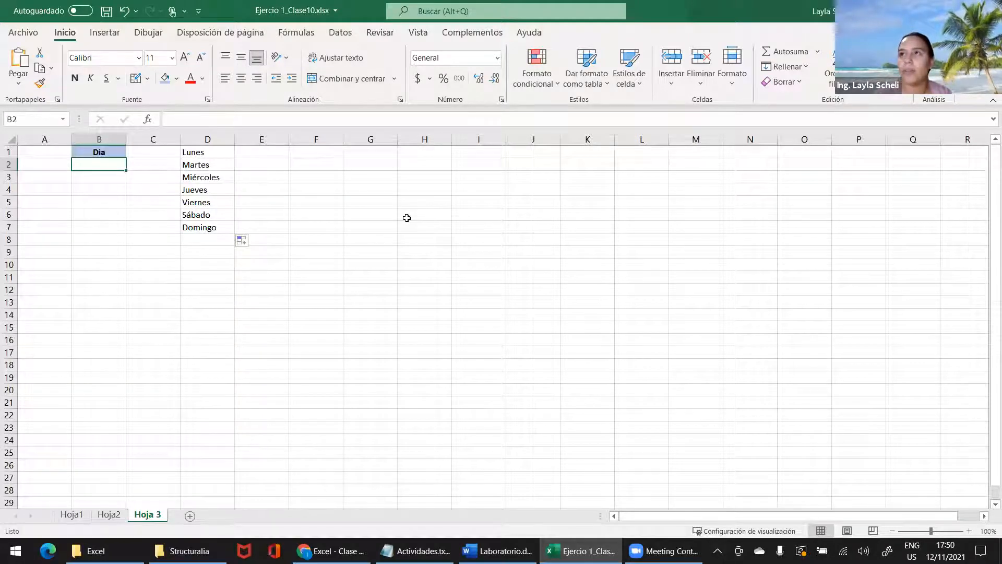
Open Validación de datos for B2 and annotate a screenshot highlighting Datos, B2 and the validation button.
left_click(345, 33)
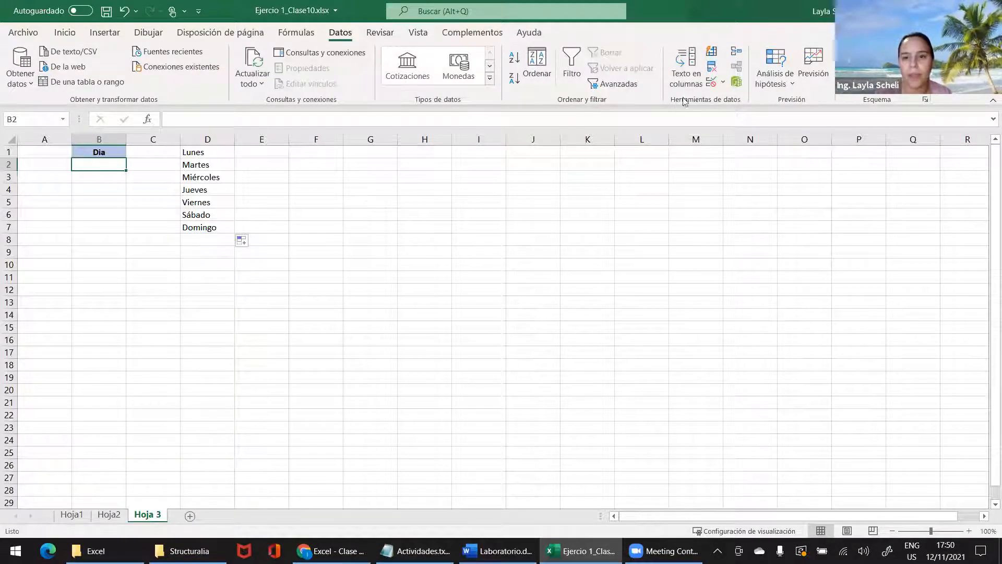
left_click(712, 84)
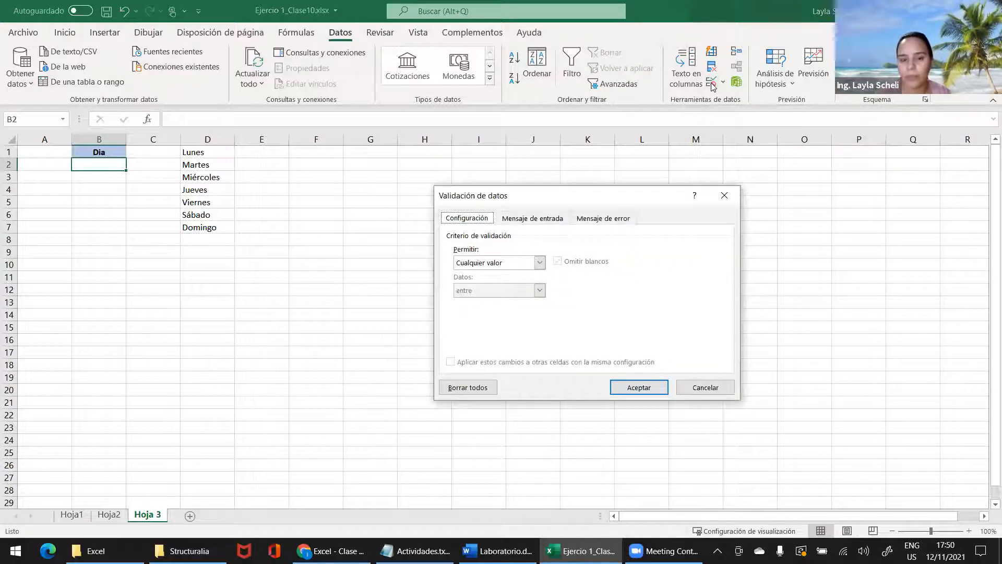
key("Print")
mouse_move(1, 1)
left_mouse_down()
mouse_move(475, 276)
mouse_move(792, 417)
left_mouse_up()
left_click(803, 371)
left_click_drag(351, 32, 308, 32)
left_click_drag(123, 165, 79, 166)
left_click_drag(713, 82, 706, 84)
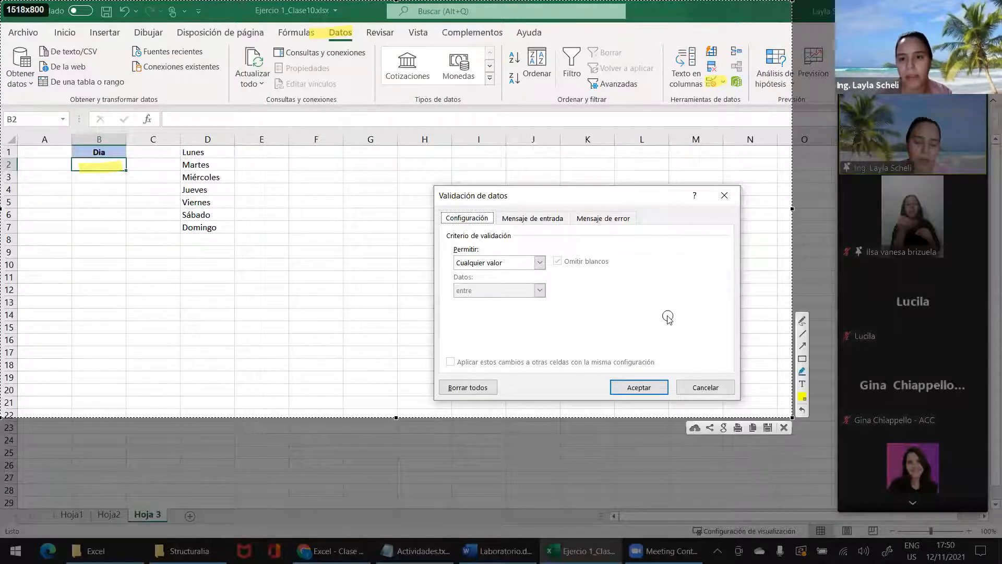
left_click(784, 429)
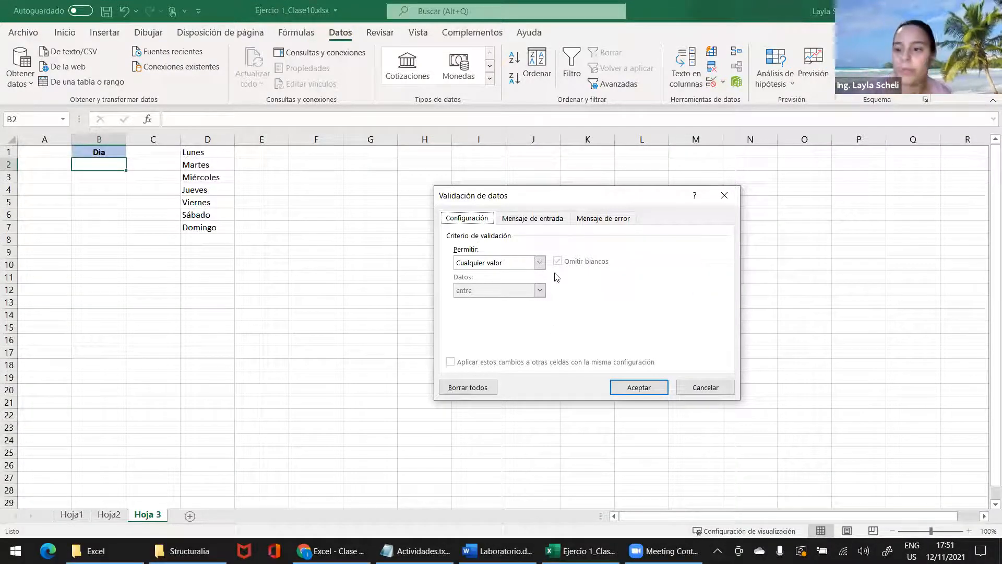
Set B2's validation to a Lista with source =$D$1:$D$7 and accept it.
left_click(541, 263)
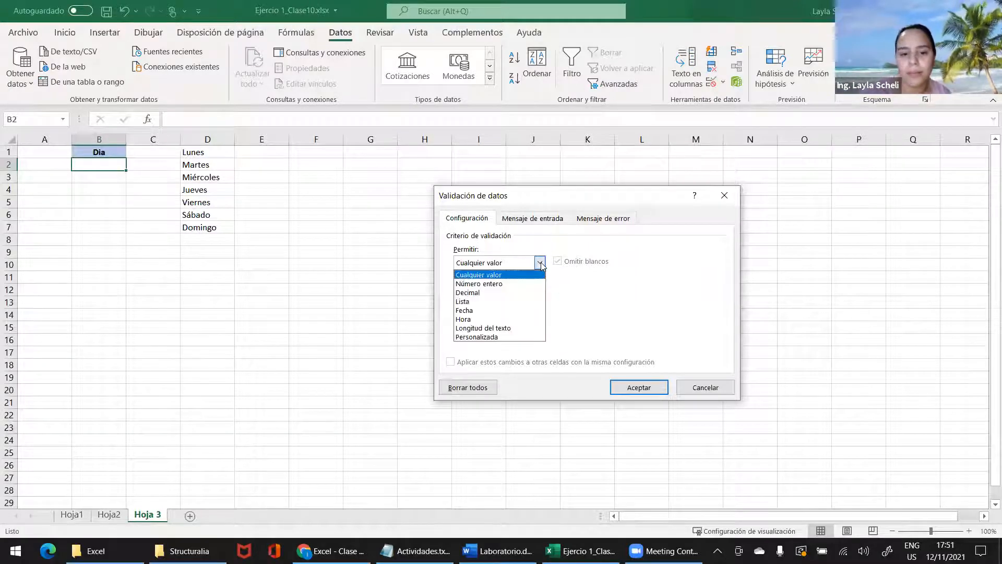
left_click(485, 302)
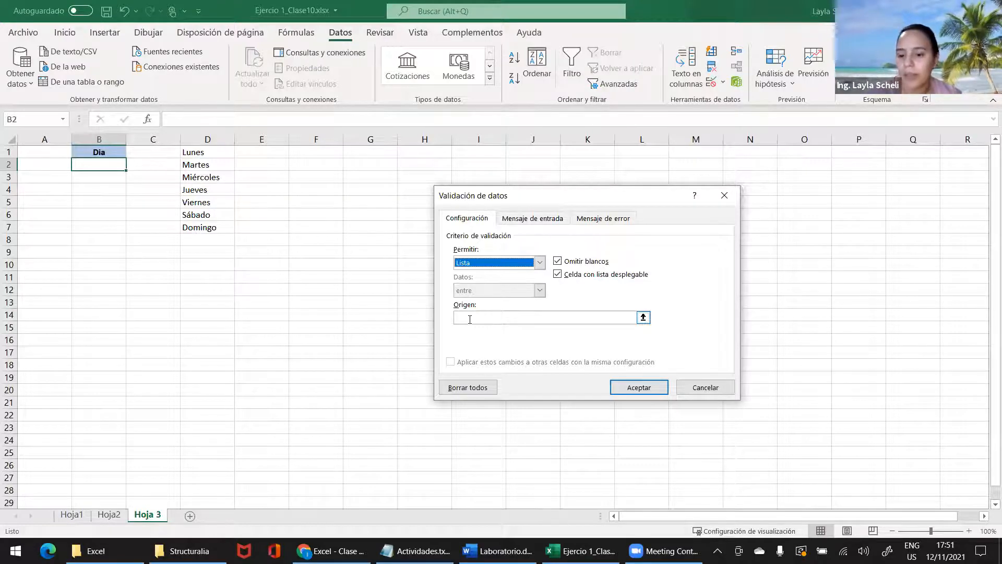
left_click(593, 317)
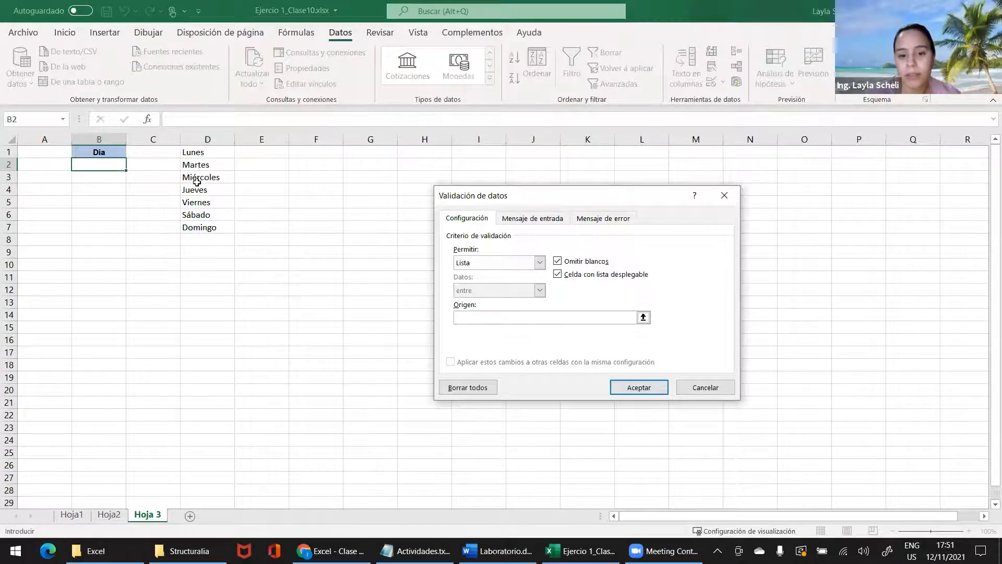
left_click_drag(200, 153, 200, 225)
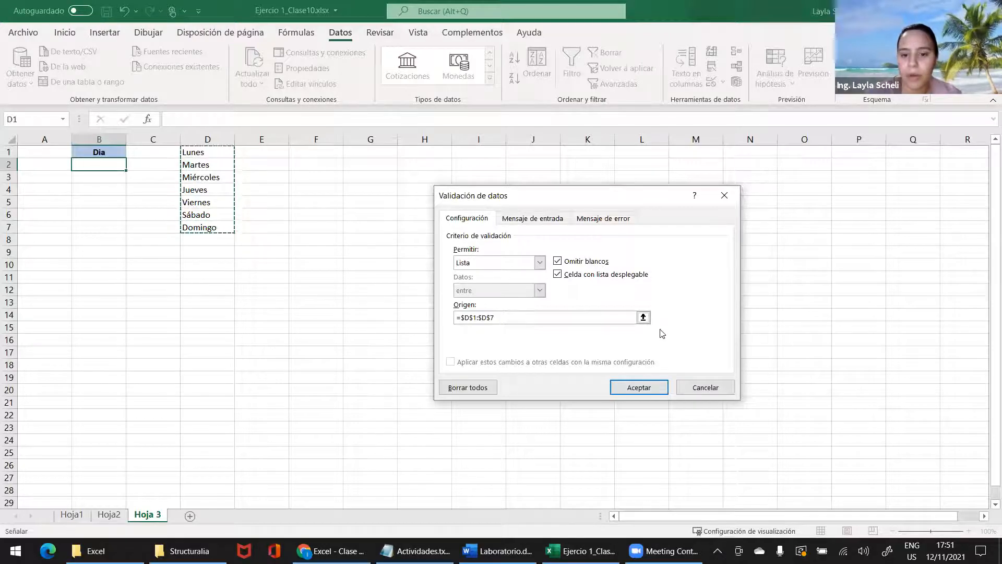
left_click(643, 317)
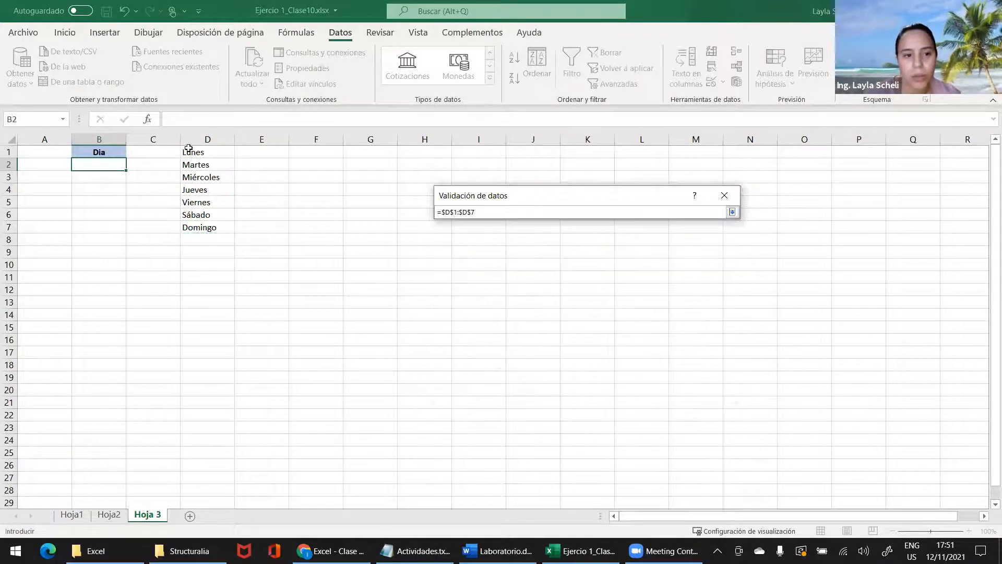
left_click(732, 212)
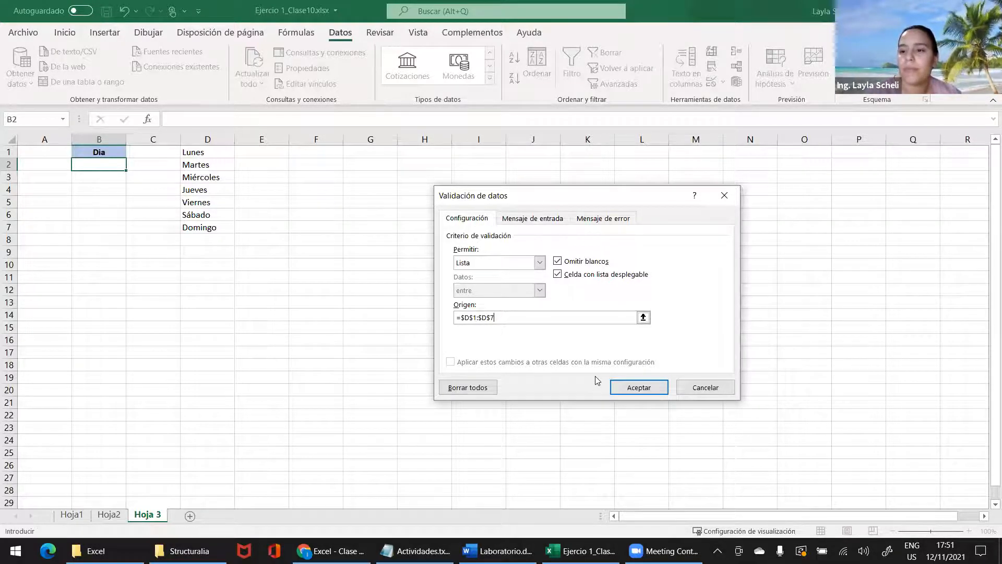
left_click(634, 387)
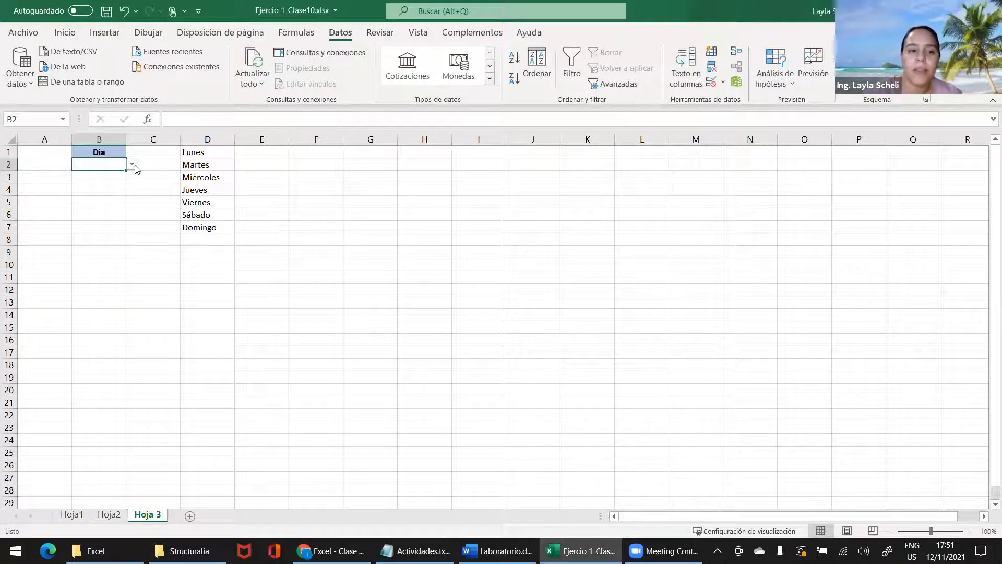
Preview B2's weekday dropdown list, then reopen B2's validation settings.
left_click(131, 165)
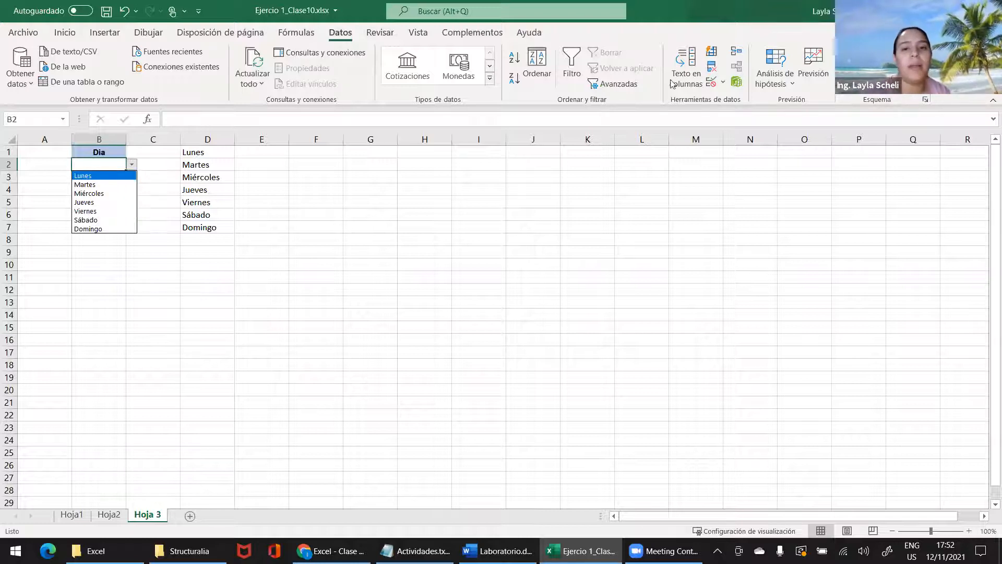
left_click(718, 88)
left_click(711, 84)
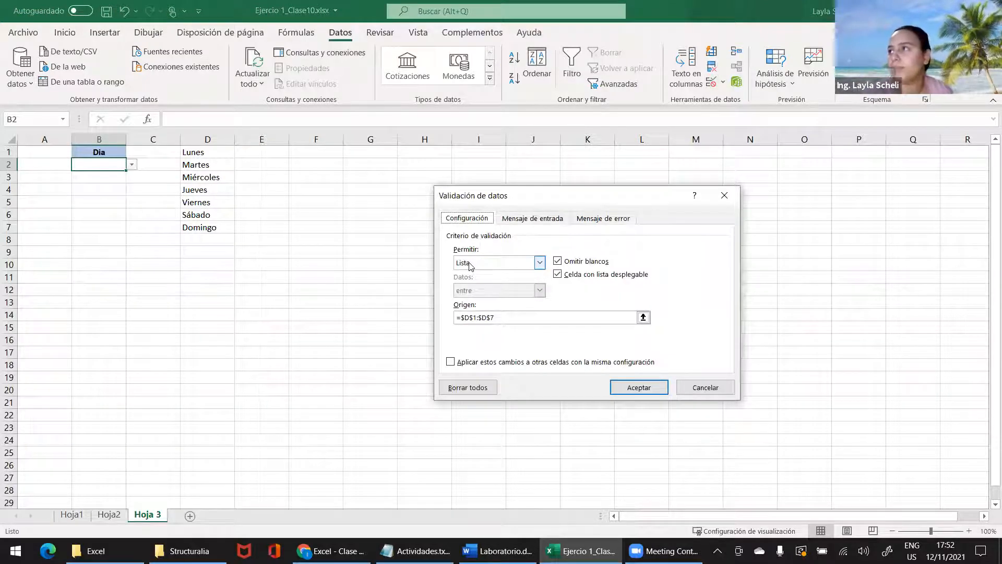
Review the Lista setting with source =$D$1:$D$7 and close the dialog unchanged.
left_click(539, 264)
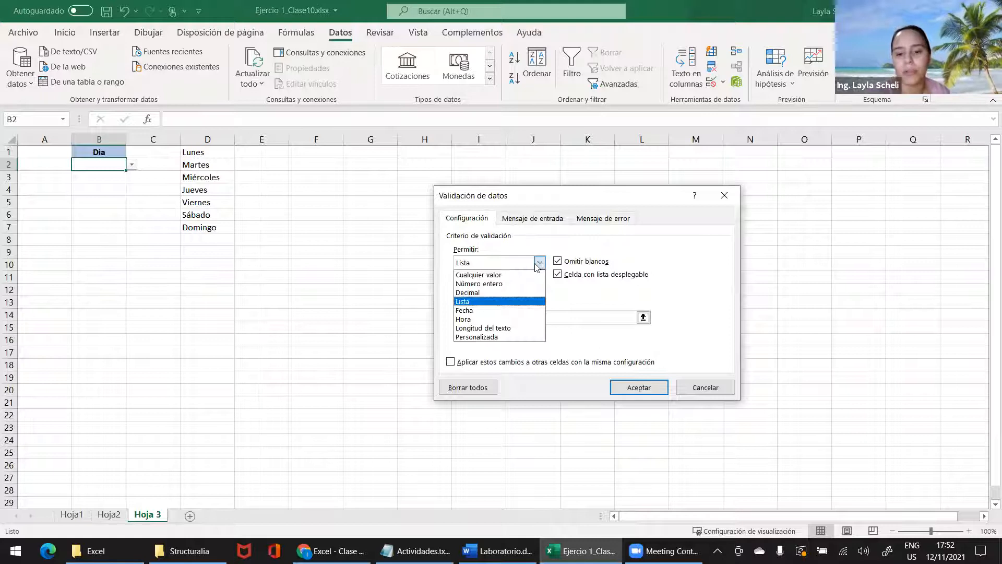
left_click(461, 303)
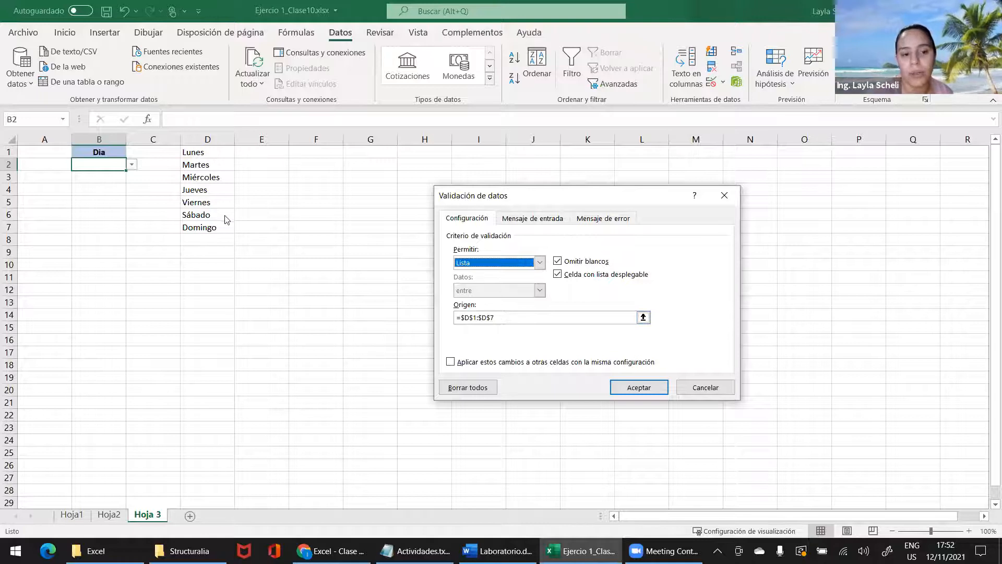
left_click(643, 318)
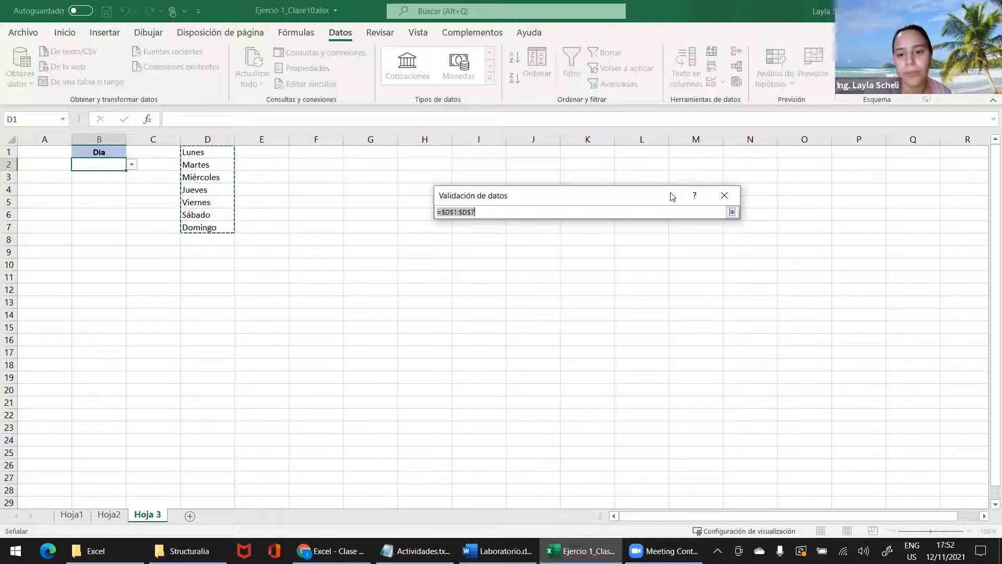
left_click(733, 212)
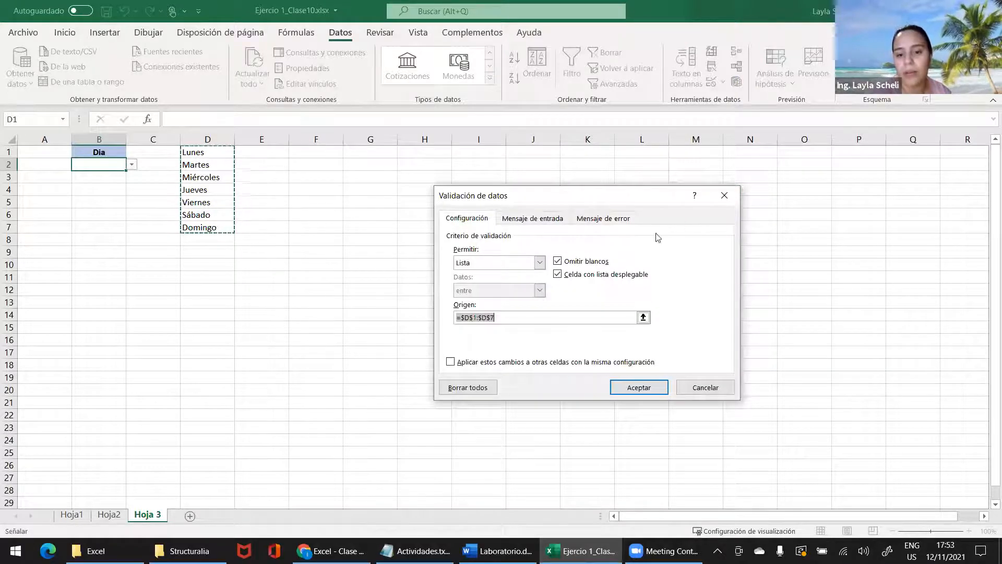
left_click(633, 387)
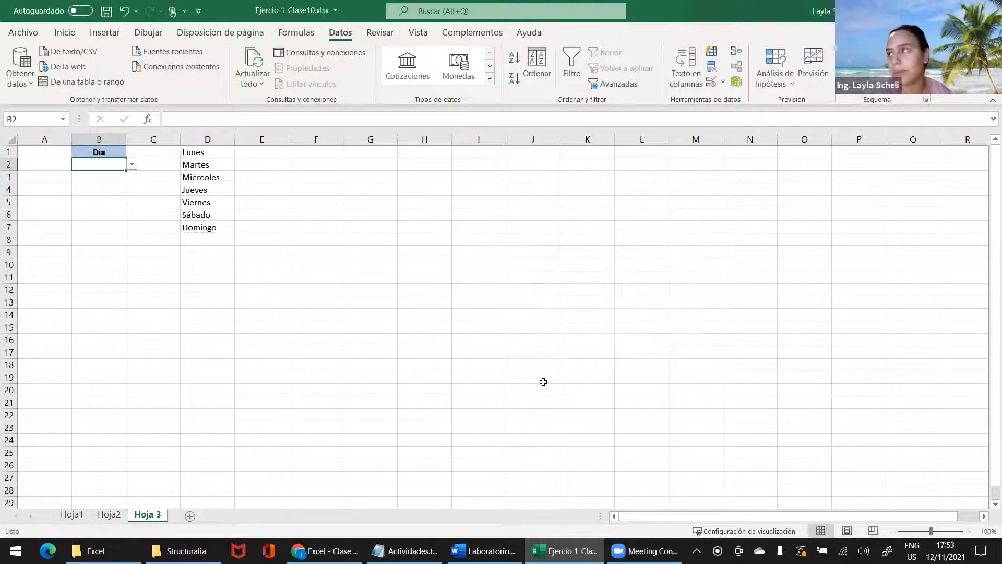
left_click(132, 166)
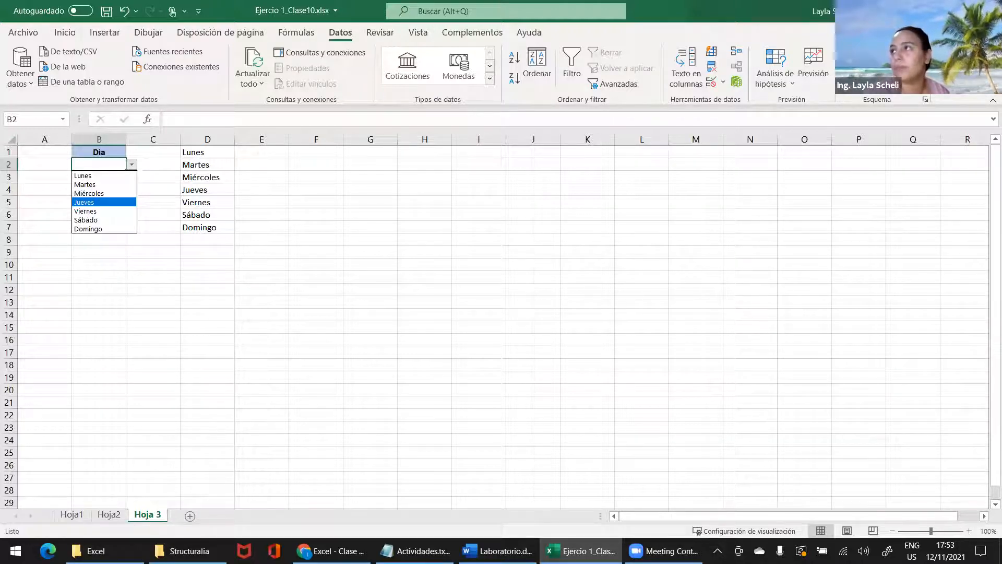
key("Escape")
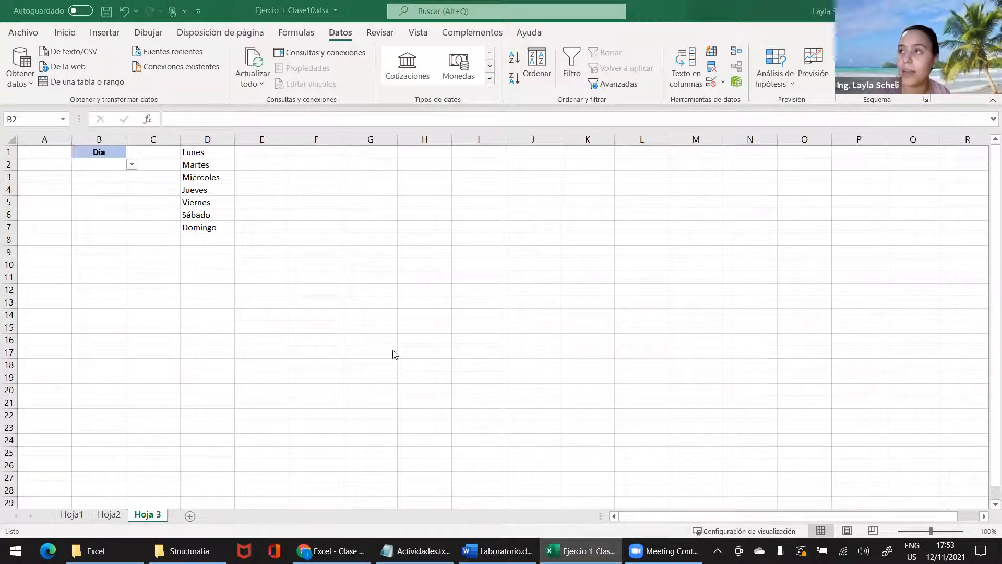
Add a new sheet after Hoja 3 and rename it 'Hoja 4'.
left_click(189, 518)
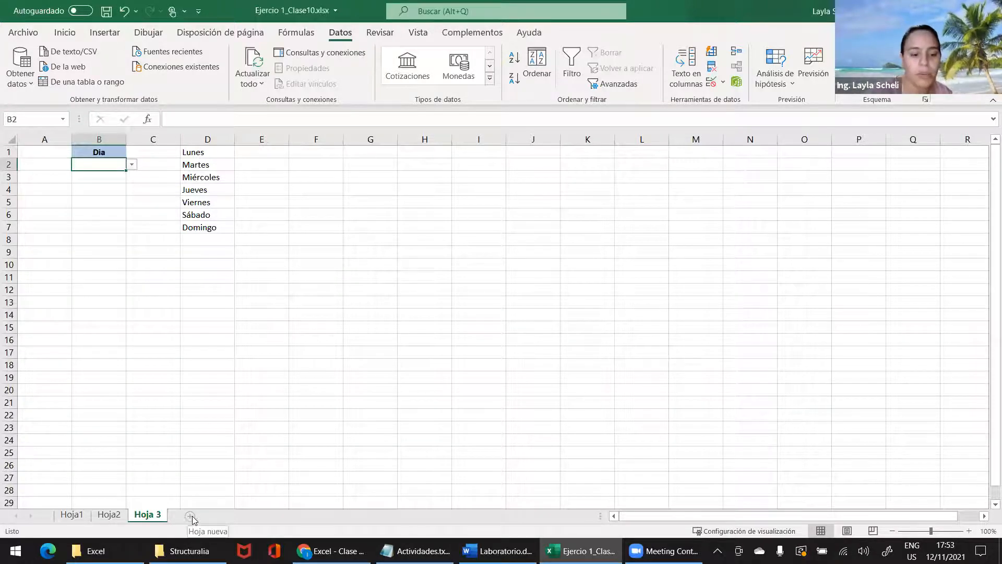
left_click(191, 517)
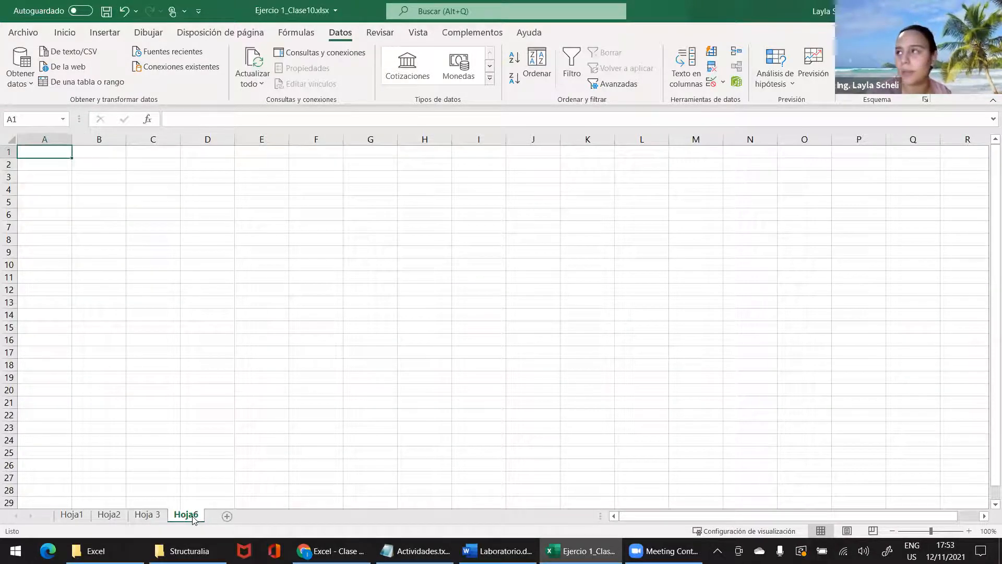
double_click(186, 516)
type("Hoja 4")
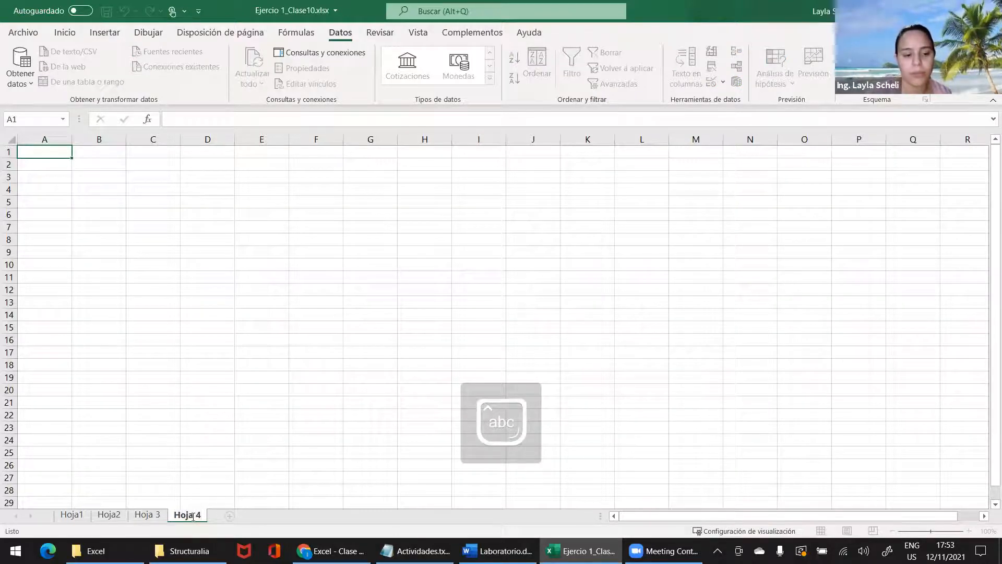
left_click(157, 406)
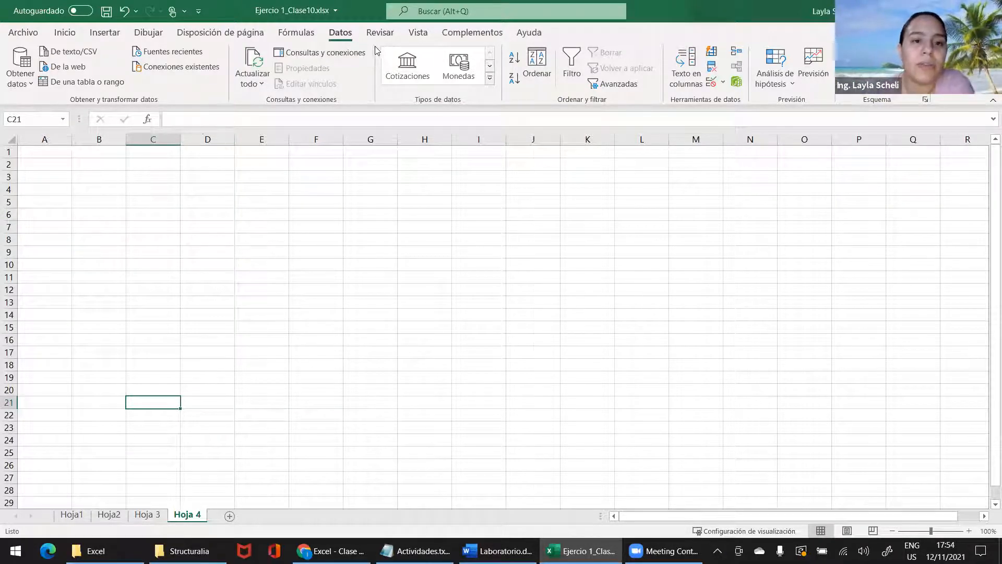
left_click(47, 152)
left_click(107, 37)
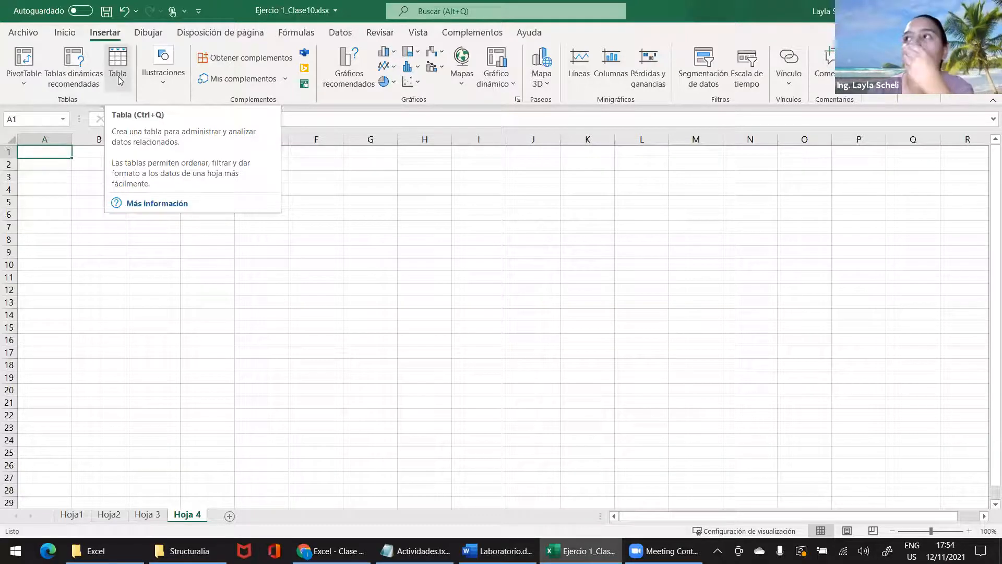
Select the cell range A1:D5 on Hoja 4.
left_click(42, 156)
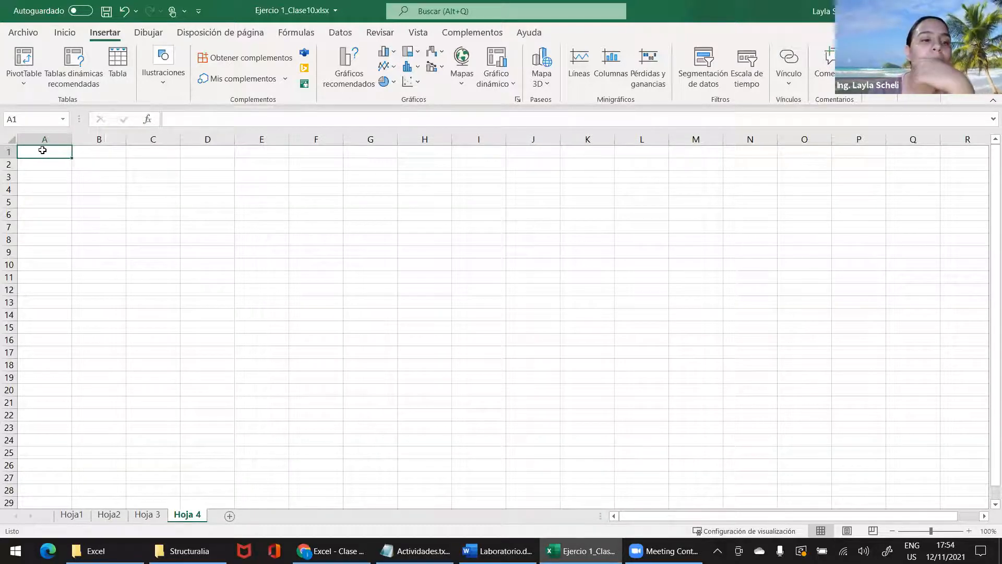
left_click_drag(42, 150, 213, 213)
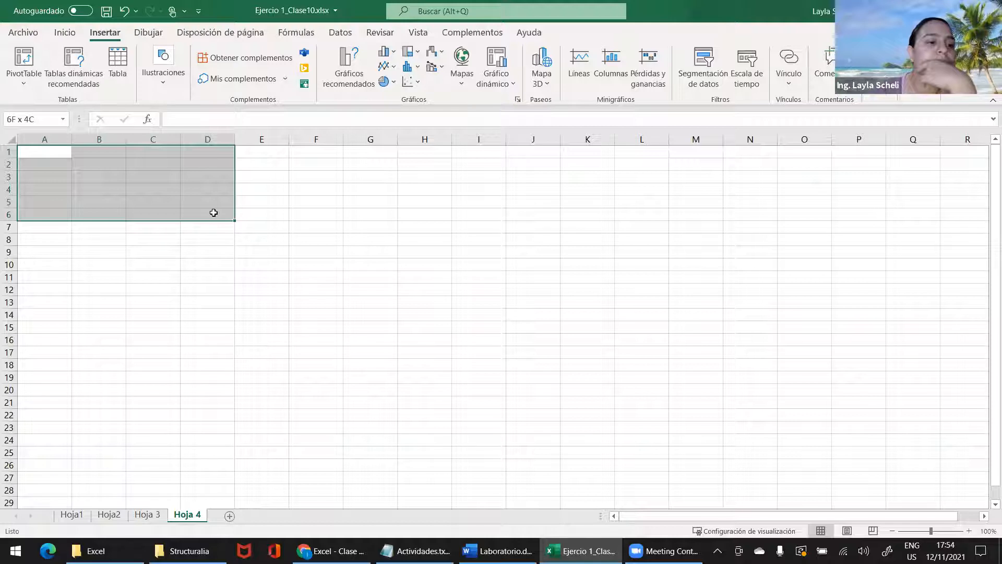
left_click_drag(214, 213, 218, 201)
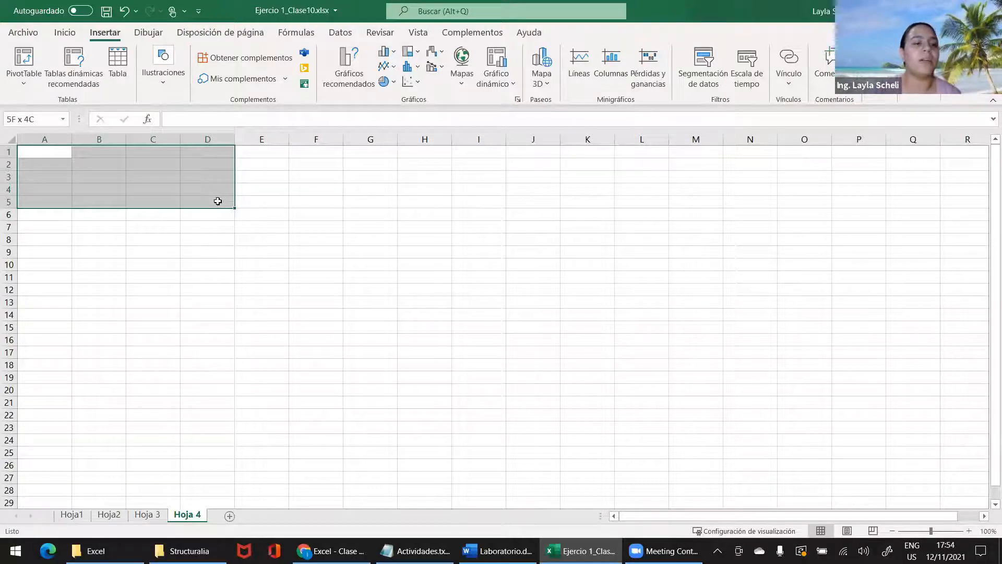
left_click_drag(217, 201, 218, 201)
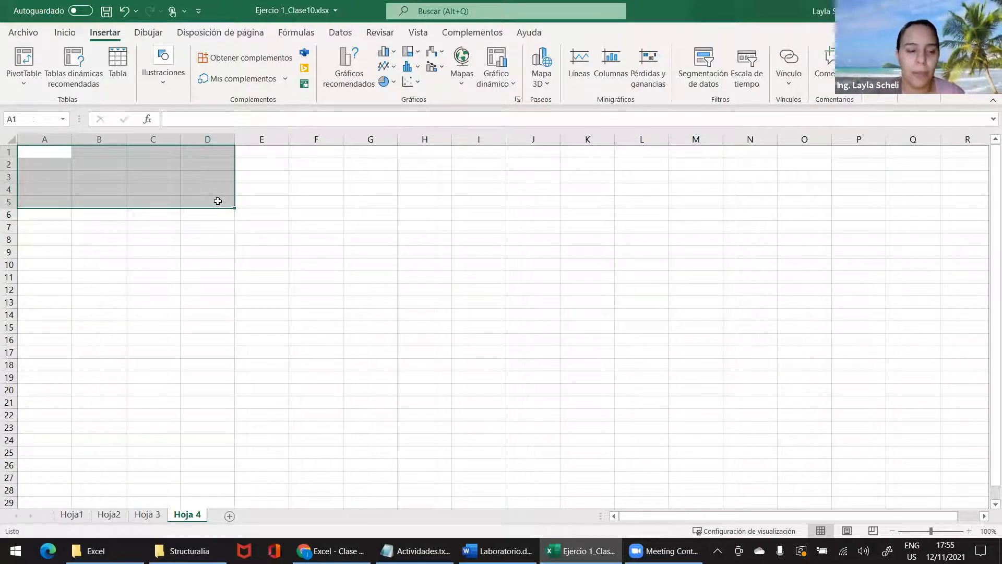
Turn A1:D5 into a table with Insertar > Tabla, keeping the range $A$1:$D$5.
left_click(123, 74)
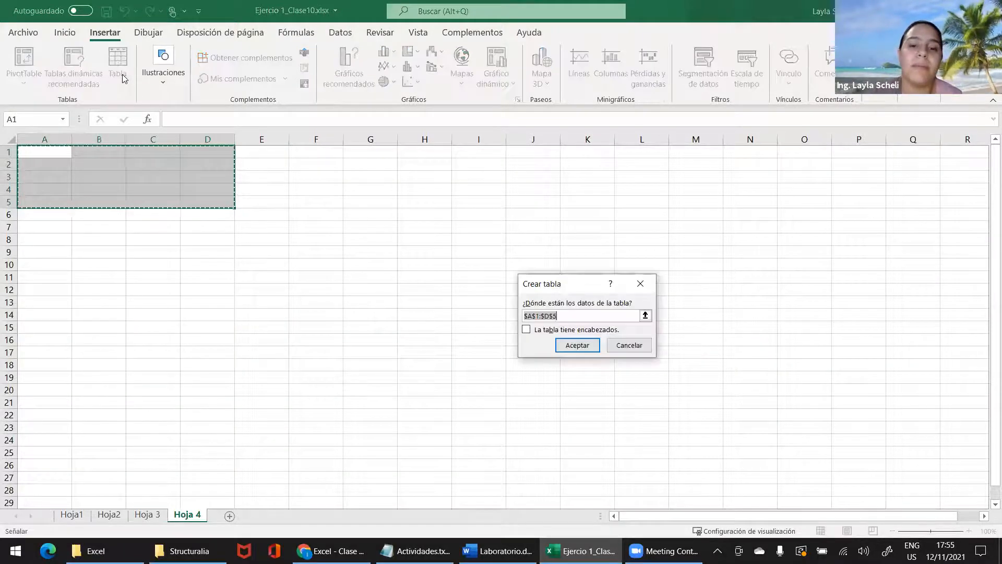
left_click_drag(560, 287, 470, 267)
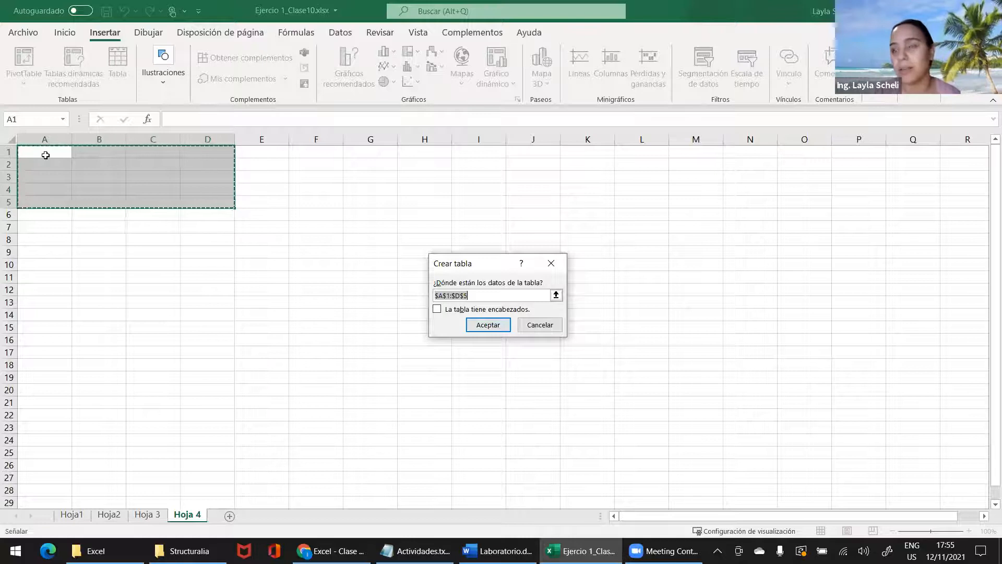
left_click(488, 325)
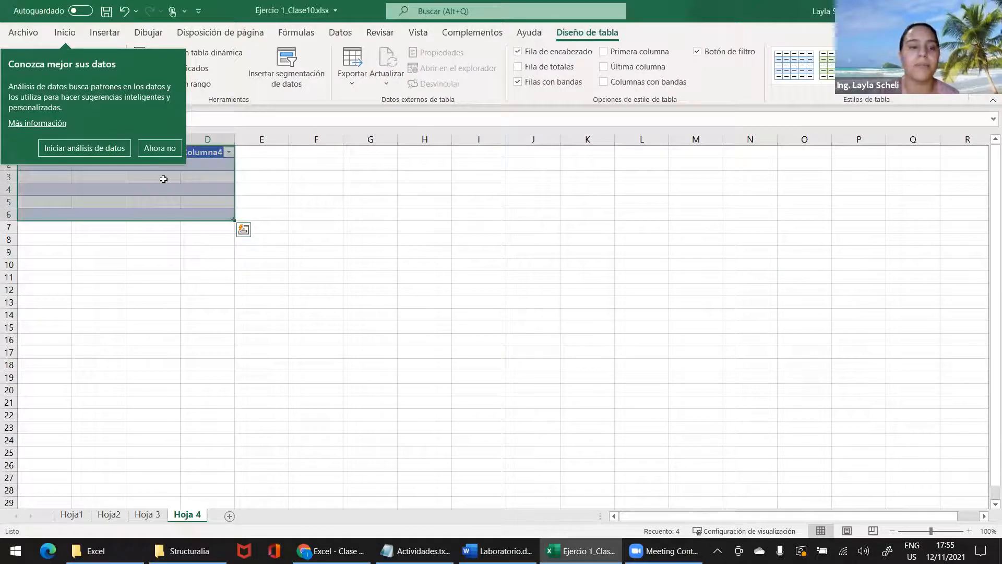
Dismiss the data-analysis tip, glance at Quick Analysis, and bring up the table style gallery.
left_click(152, 148)
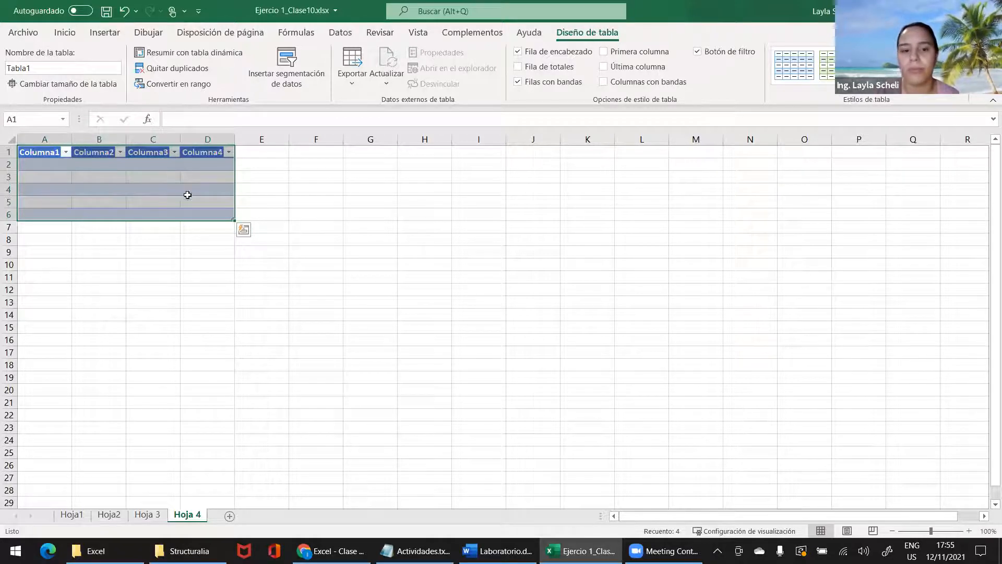
left_click(243, 230)
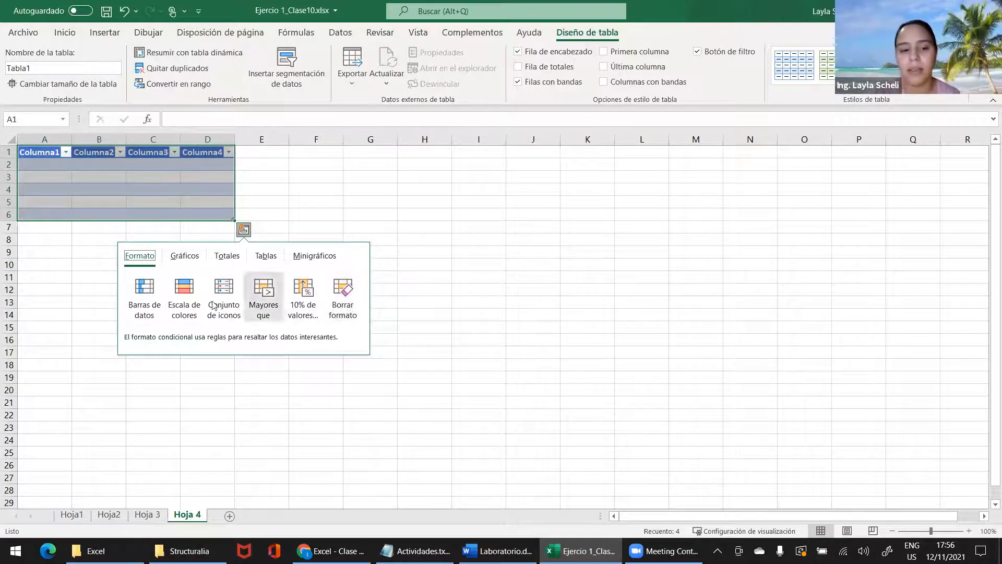
left_click(262, 230)
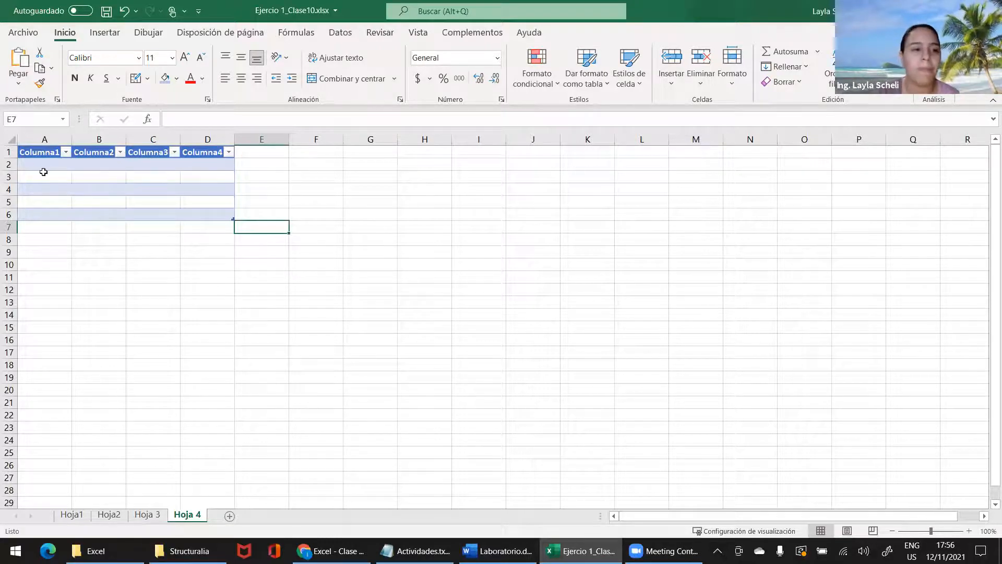
left_click(42, 151)
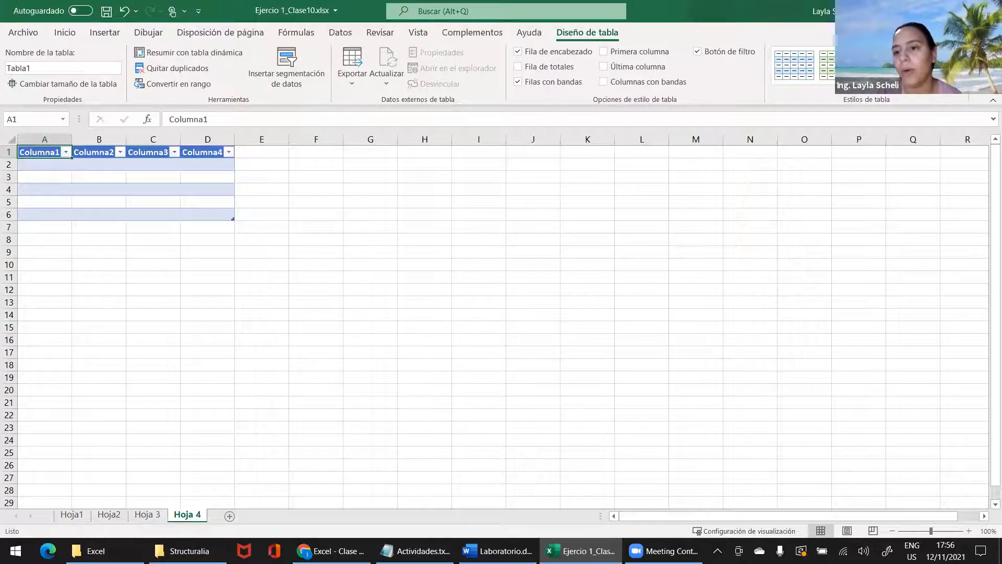
left_click(961, 78)
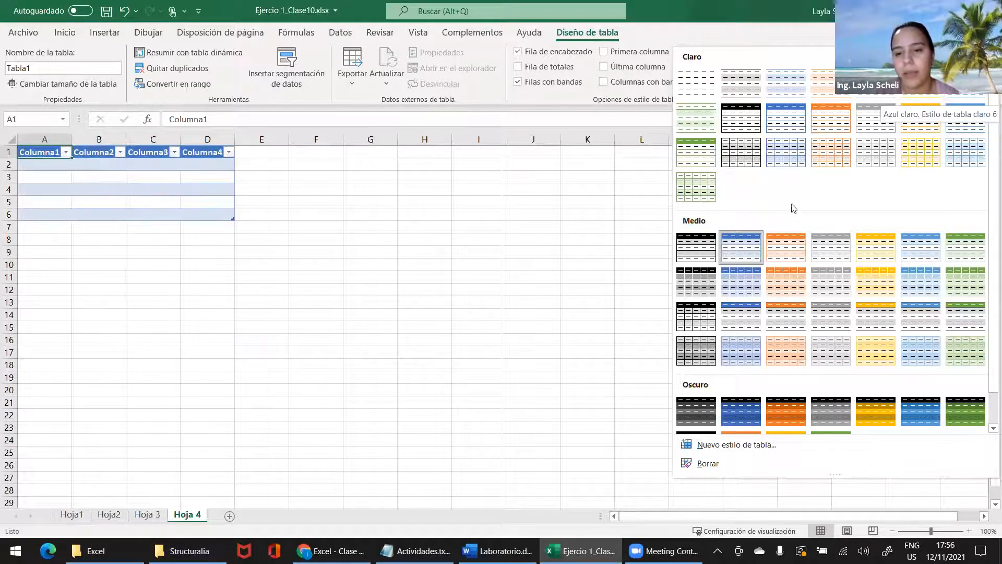
Apply the first Medio table style with black headers and grey banded rows.
left_click(700, 252)
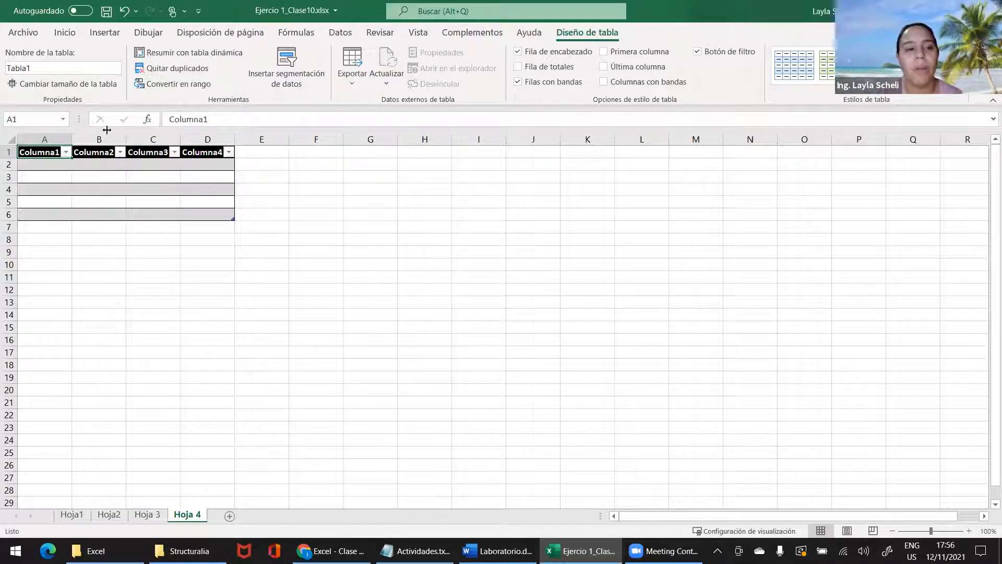
Replace the Columna headings in A1:D1 with IdAlumno, Nombre, Apellido and Pais.
double_click(45, 152)
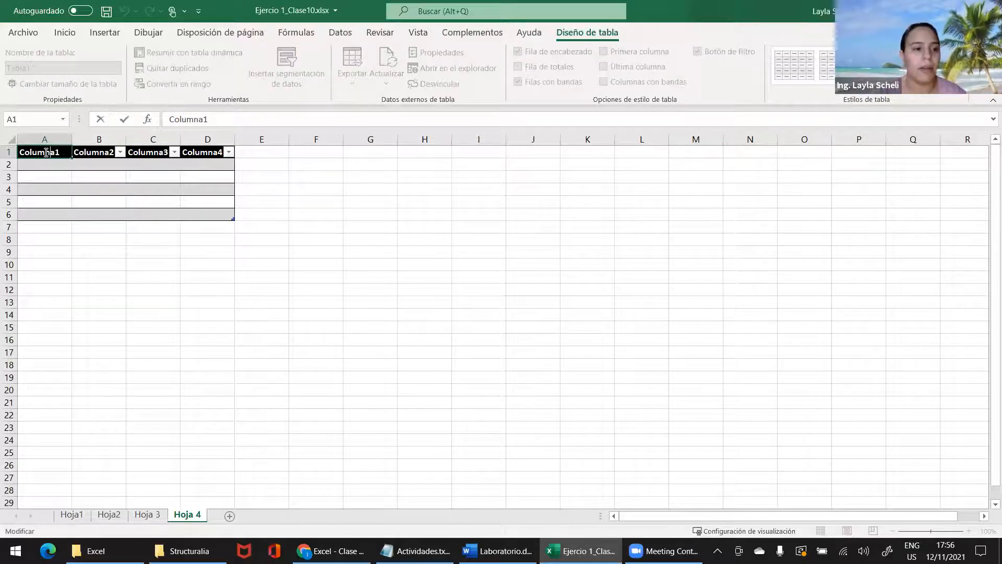
key("BackSpace")
key("BackSpace")
key("BackSpace")
key("BackSpace")
key("BackSpace")
key("BackSpace")
key("BackSpace")
key("BackSpace")
type("IdAlumno")
key("Tab")
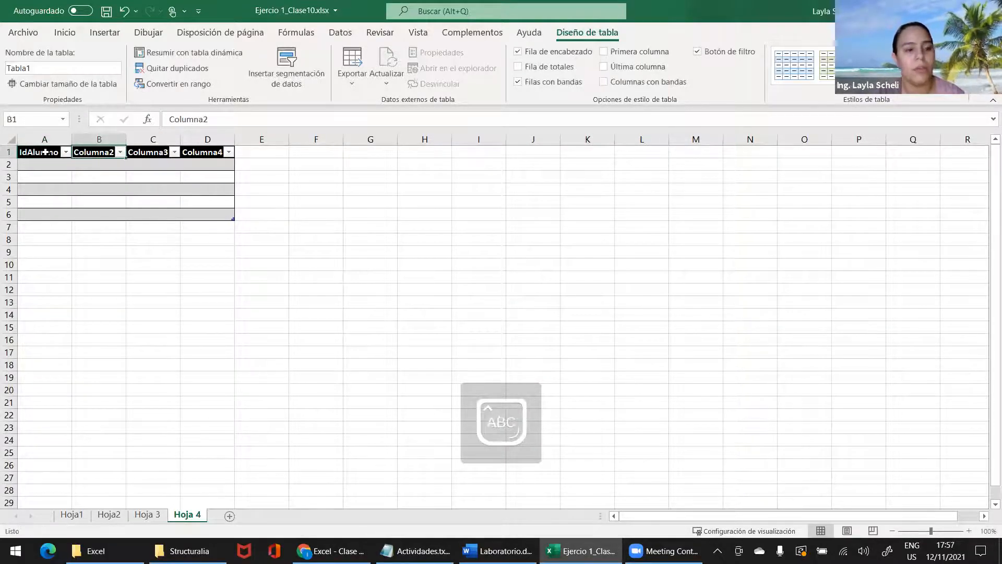
type("Nombre")
key("Tab")
type("A")
key("Caps_Lock")
type("pellido")
key("Tab")
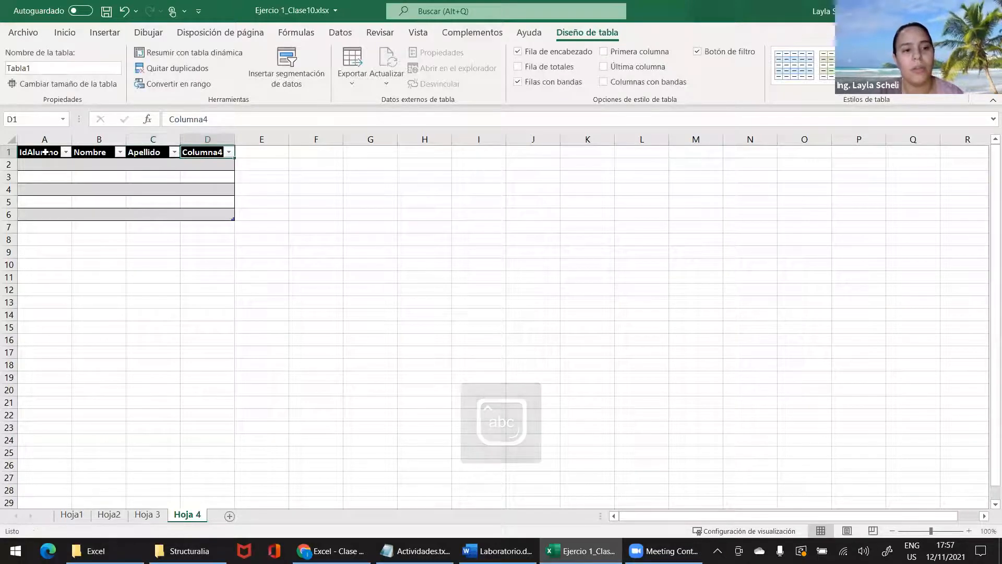
type("Pais")
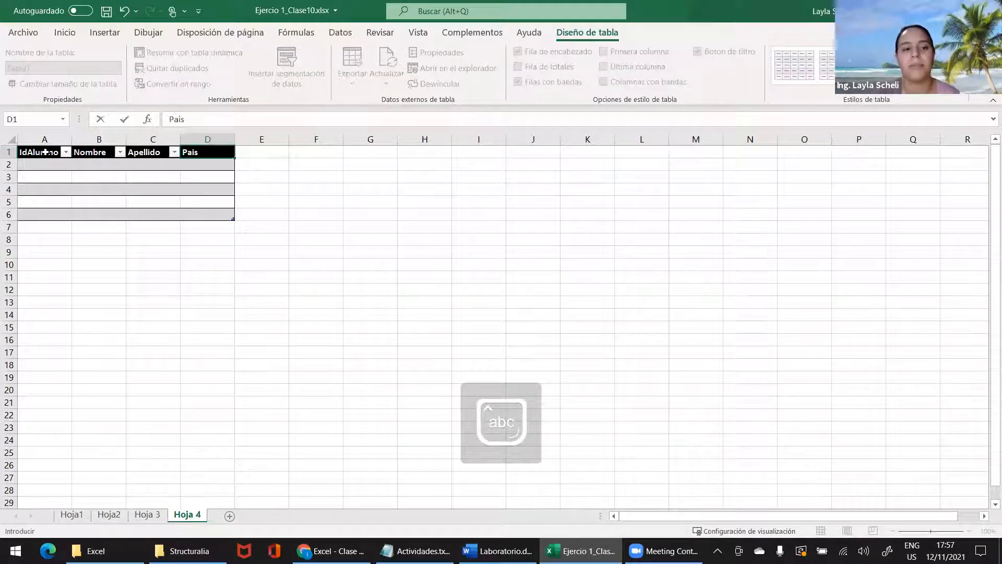
left_click(36, 166)
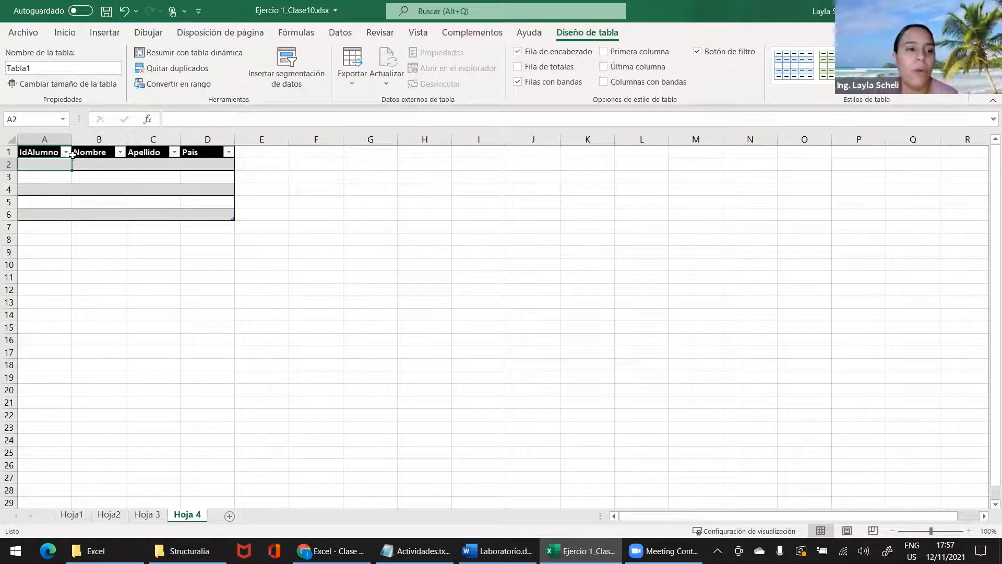
Enter 1 in A2 and fill A2:A6 as the series 1 to 5 (Serie de relleno).
type("1")
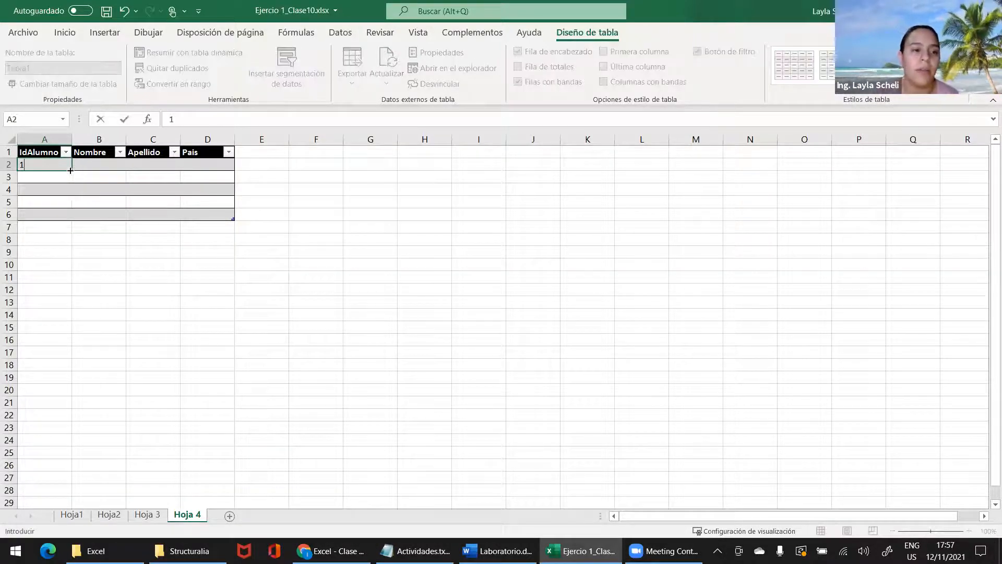
left_click_drag(69, 171, 68, 217)
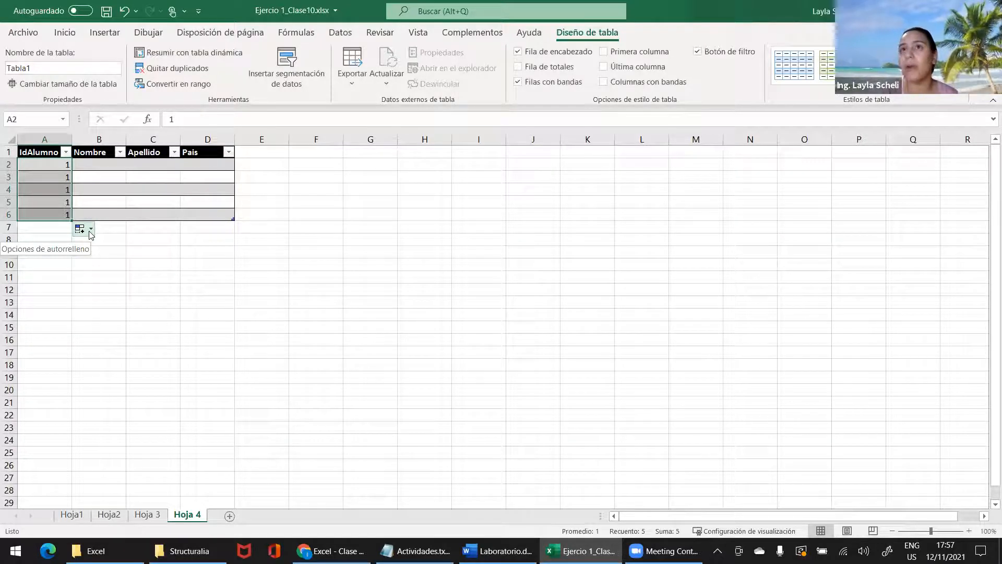
left_click(90, 229)
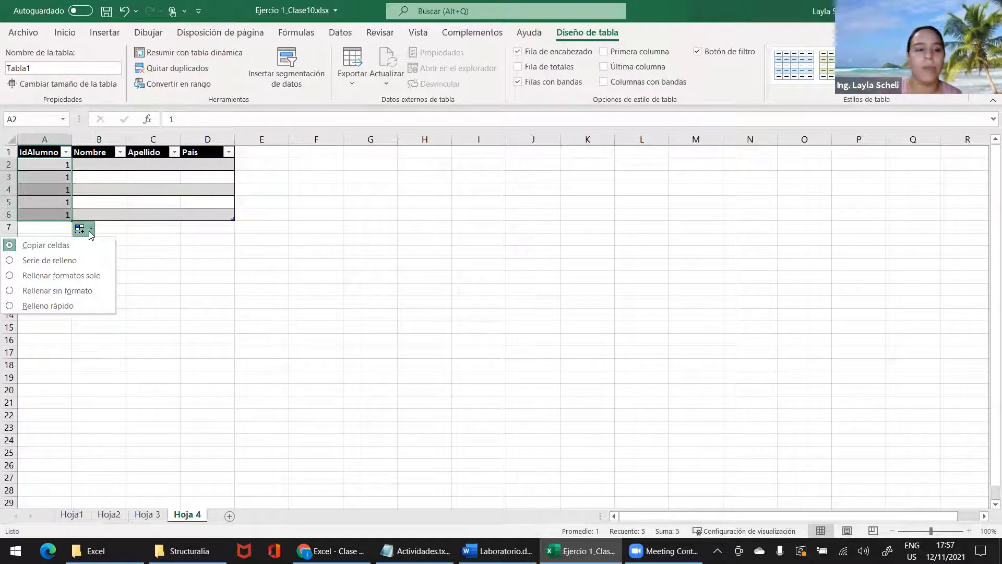
left_click(53, 262)
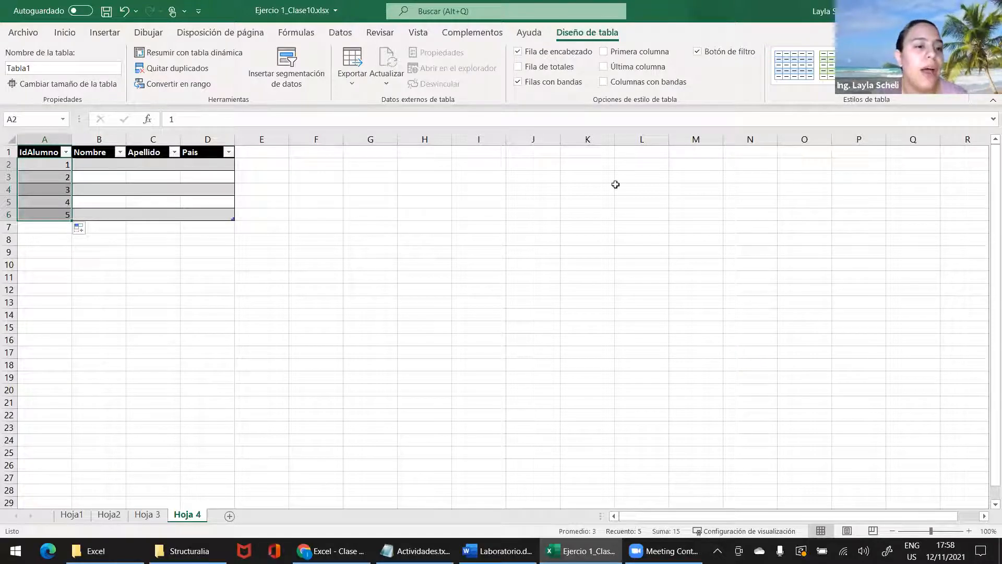
Enter first name, surname and country for the first two students, from Argentina and Colombia.
left_click(88, 164)
type("Layla")
key("Tab")
type("Scheli")
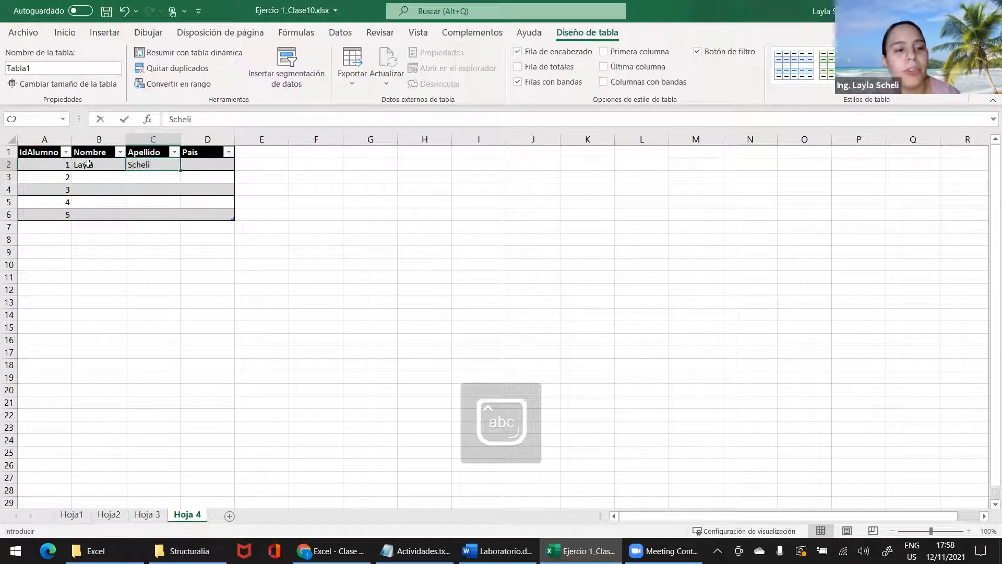
key("Tab")
type("Argetn")
key("BackSpace")
key("BackSpace")
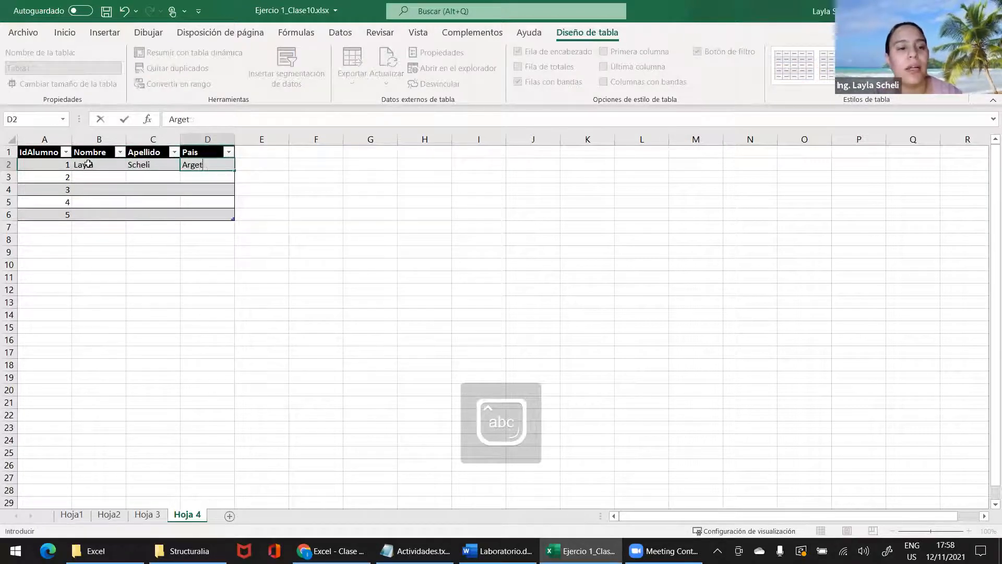
type("ntina")
key("Return")
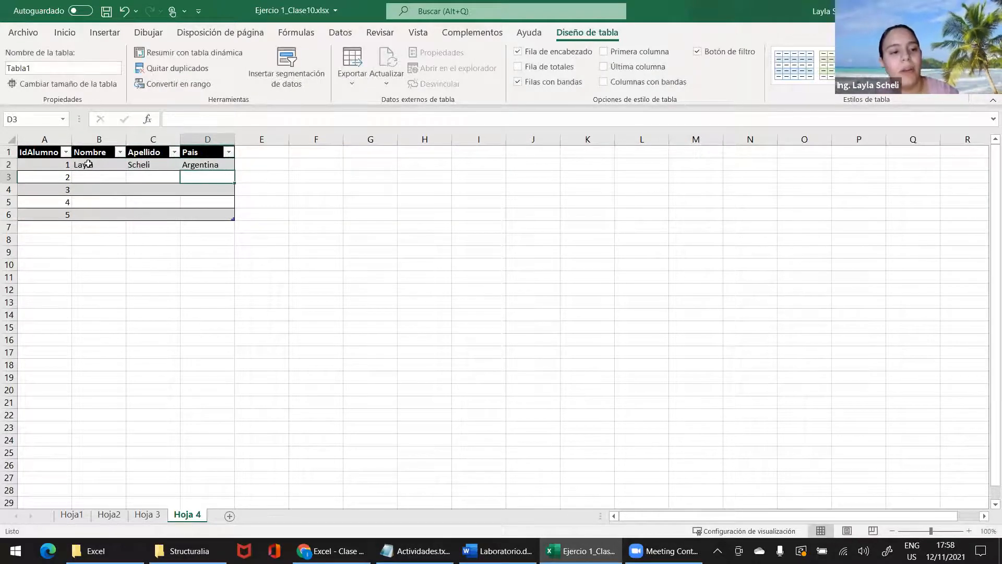
key("Left")
key("Left")
type("Emiliano")
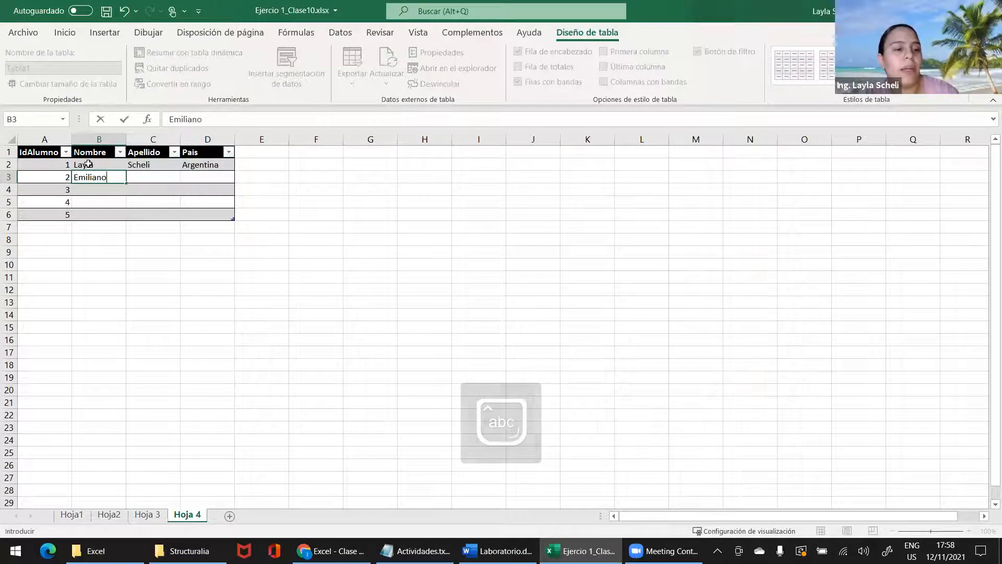
key("Tab")
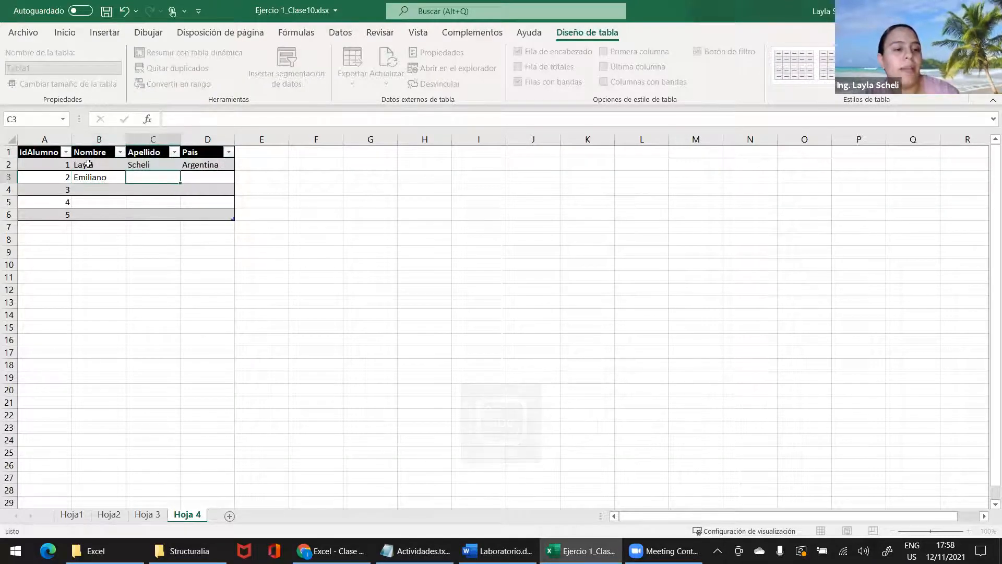
type("Garcia")
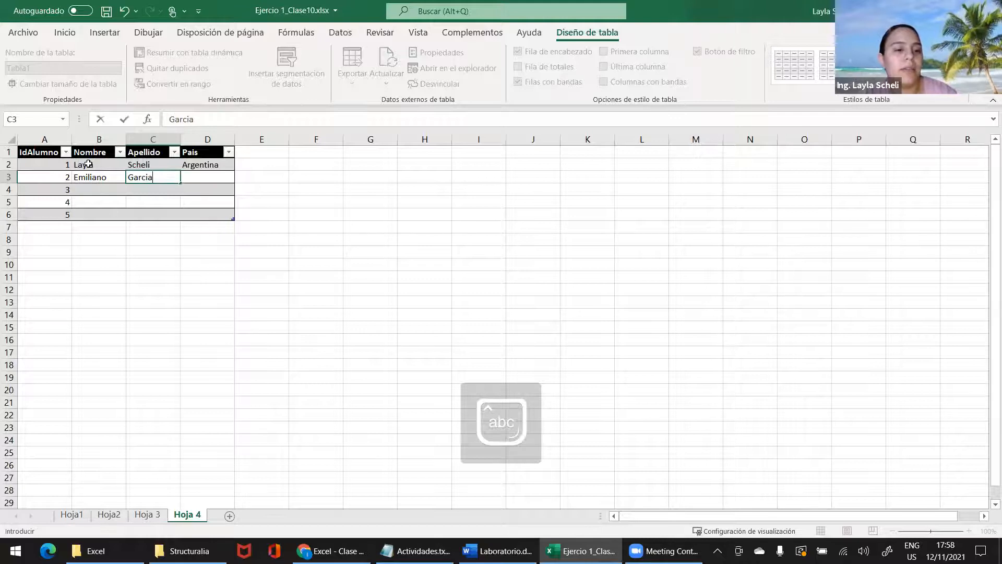
key("Tab")
type("Colombia")
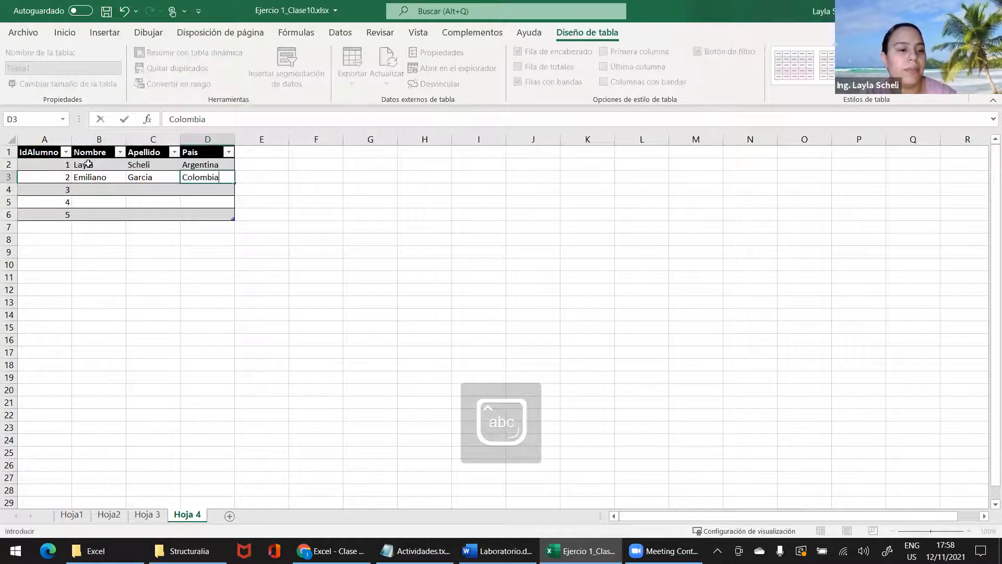
key("Return")
Enter the next two students' first names, surnames and countries, Argentina and Mexico.
type("Maria")
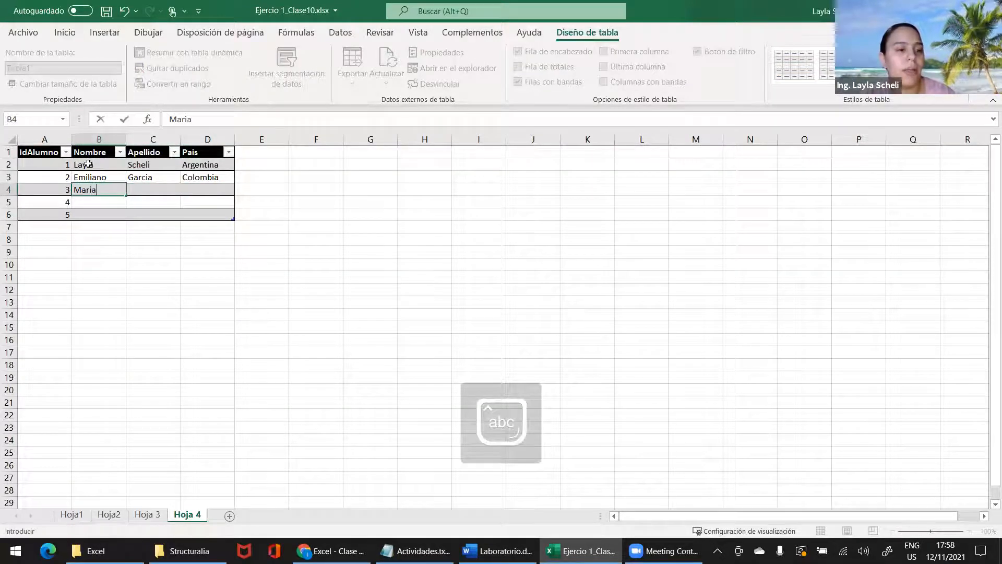
key("Tab")
type("Dominguez")
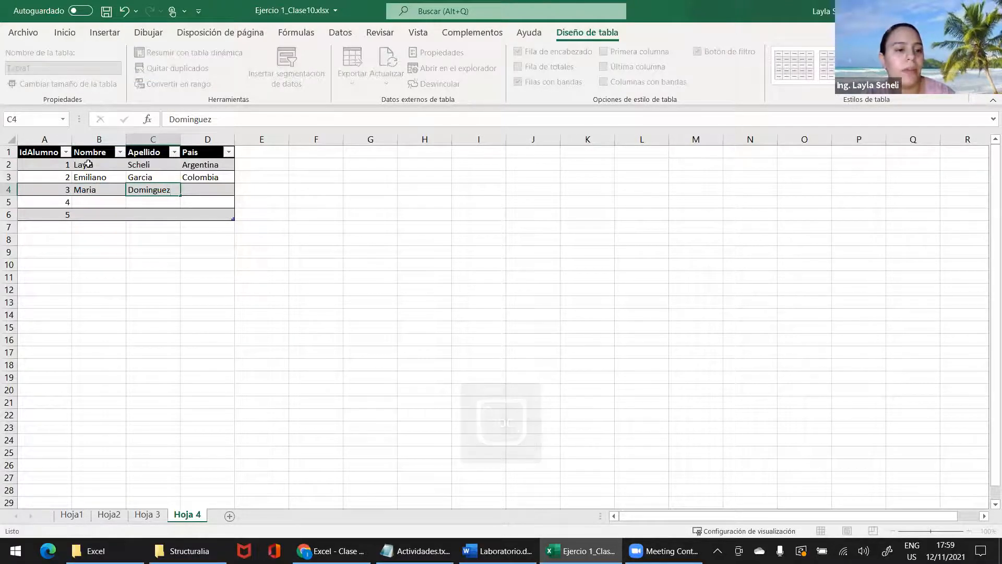
key("Tab")
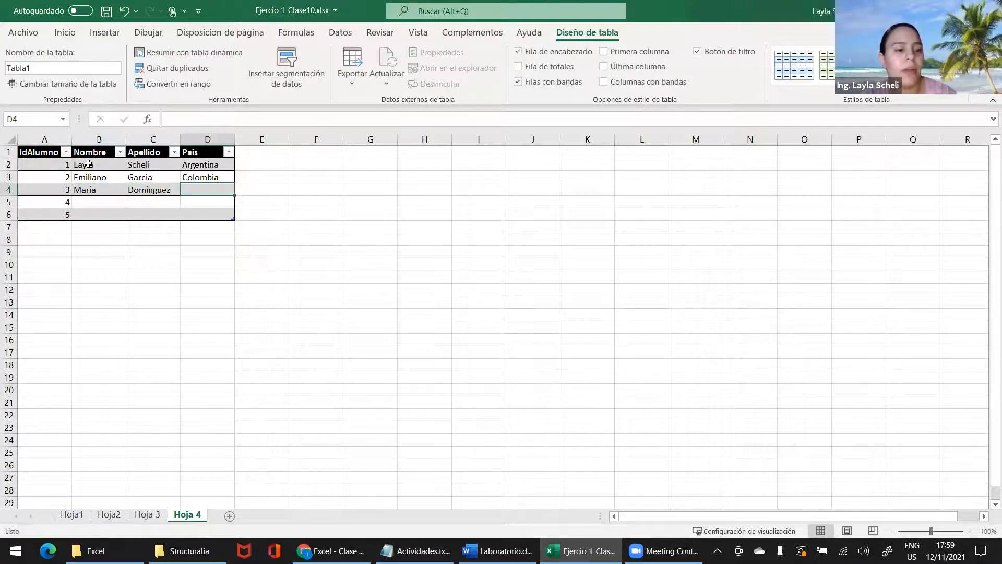
type("Argentina")
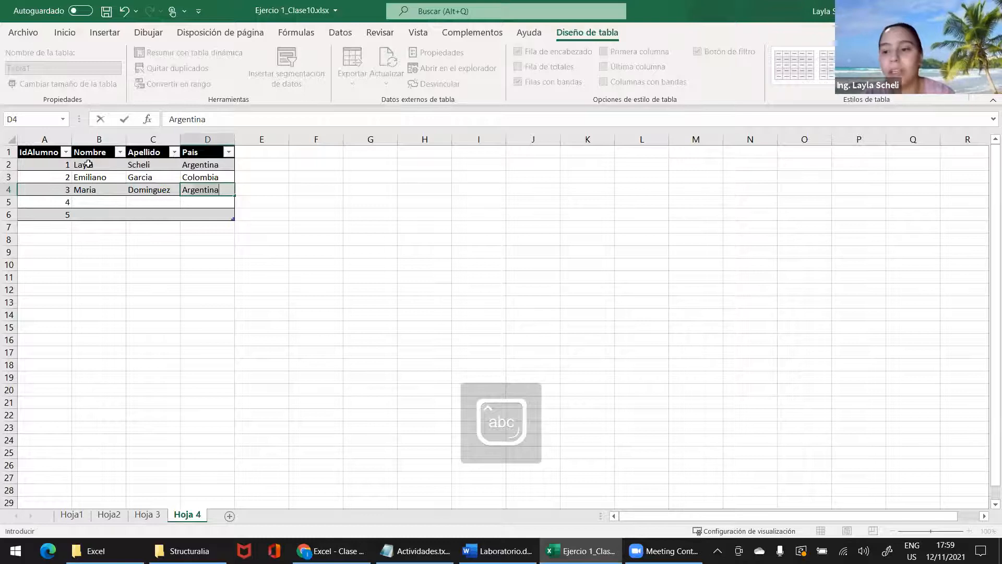
key("Tab")
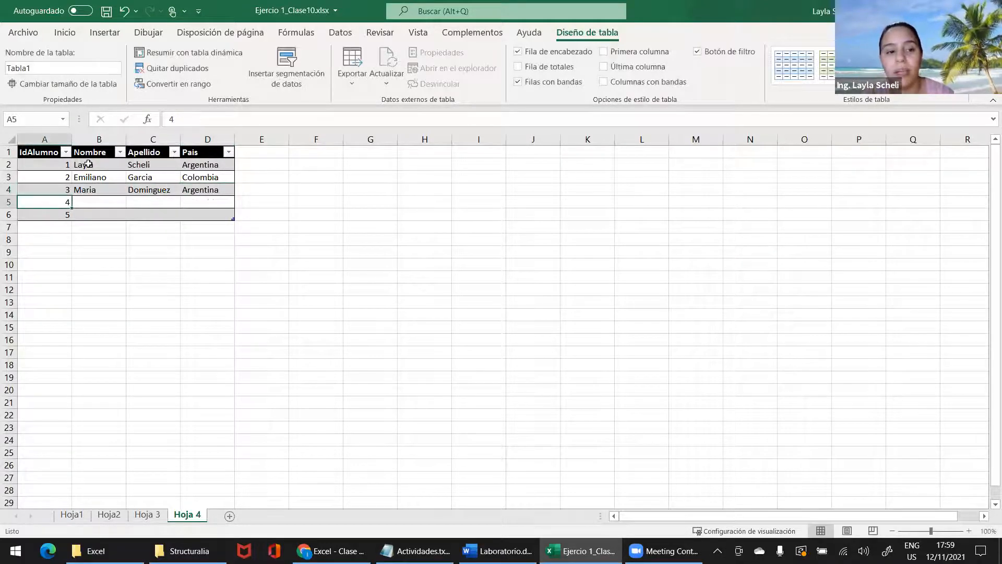
key("Tab")
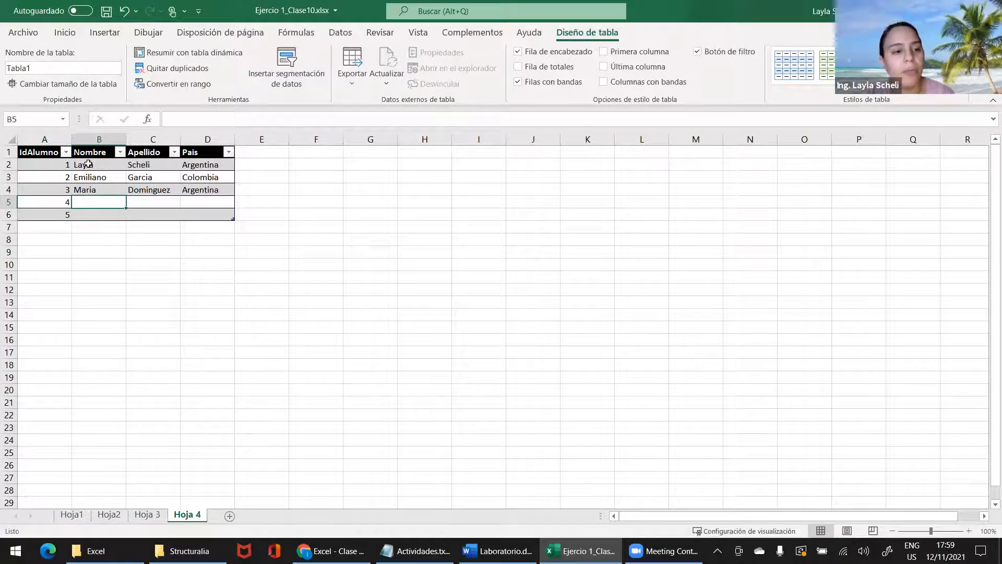
type("Juan")
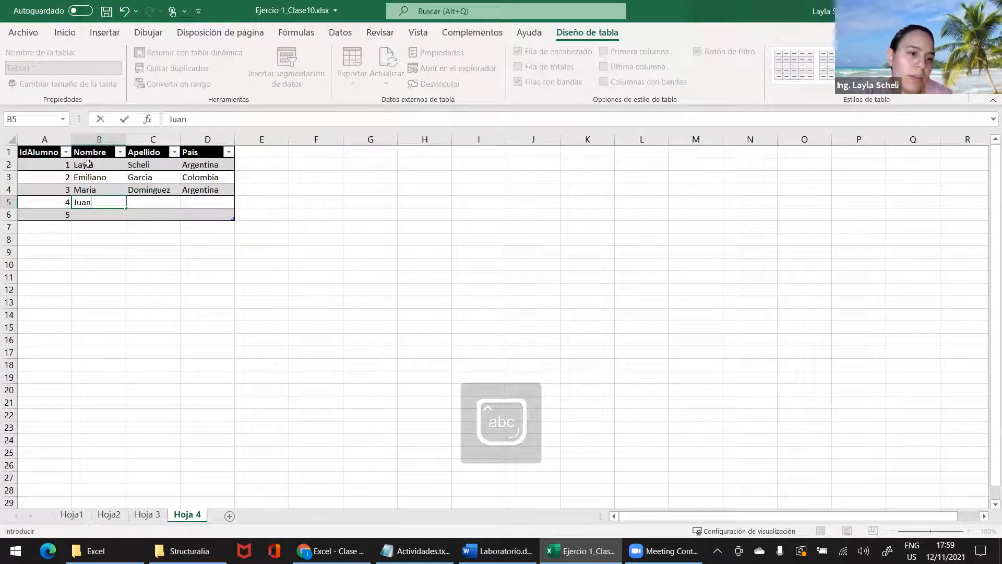
key("Tab")
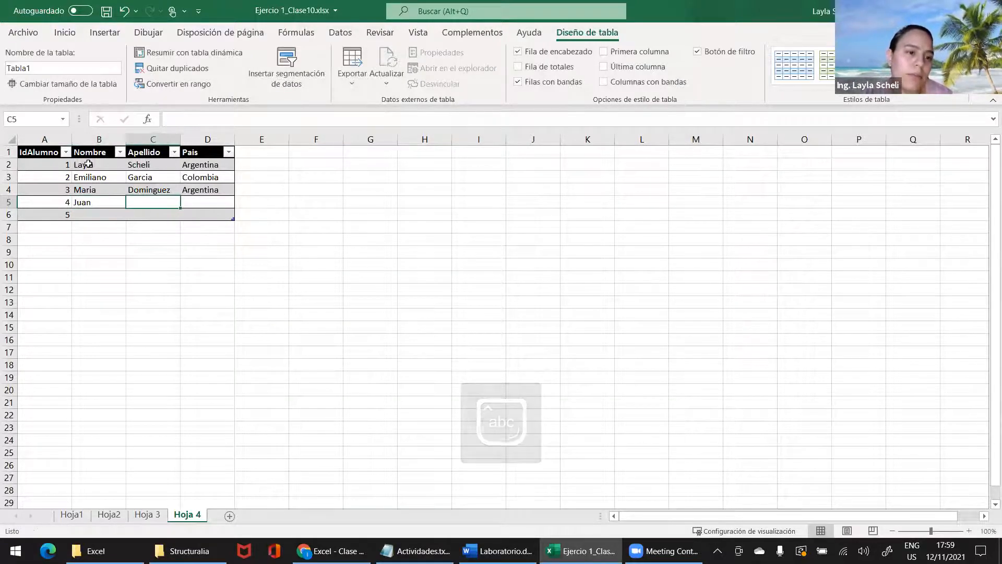
type("Gimenez")
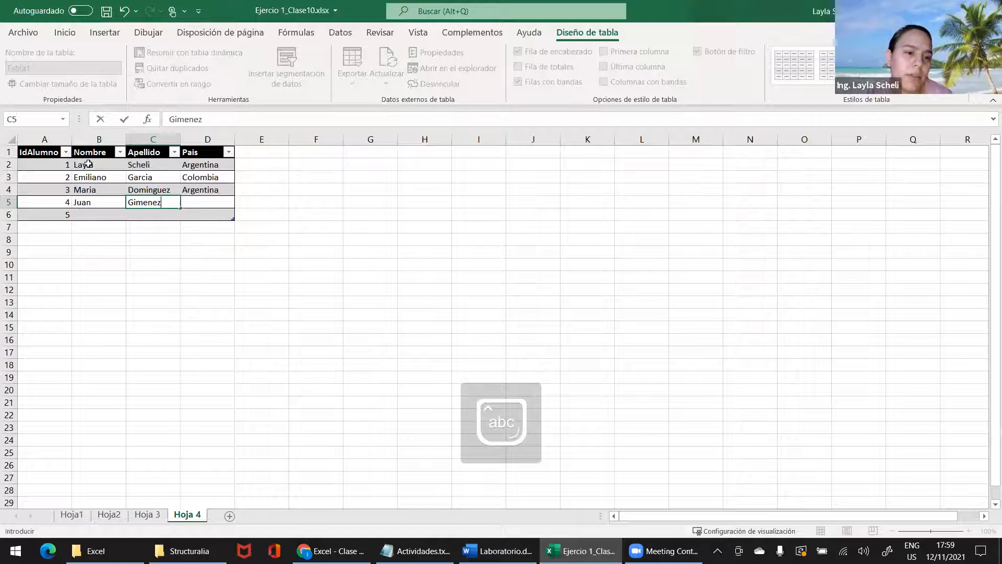
key("Tab")
type("Mexico")
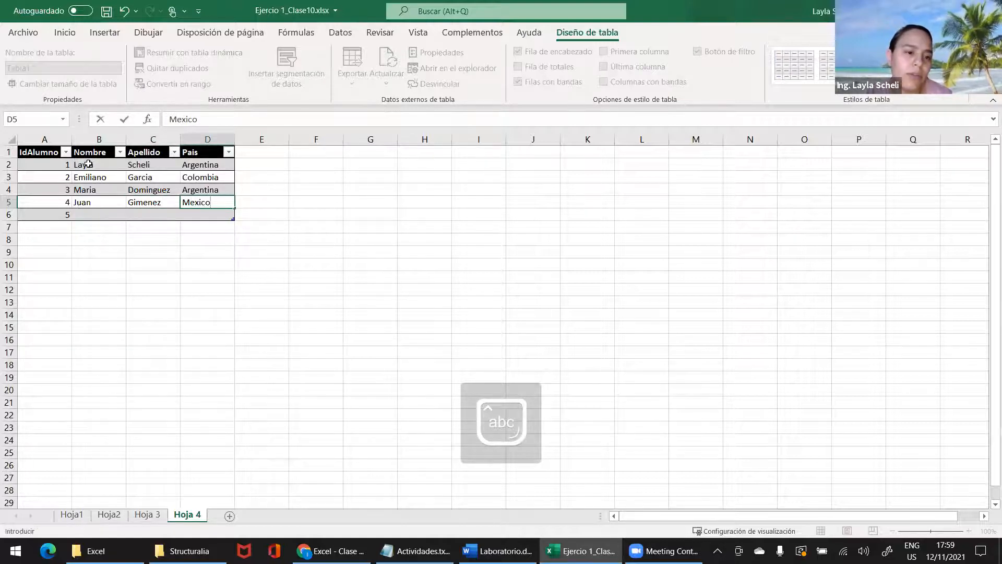
key("Return")
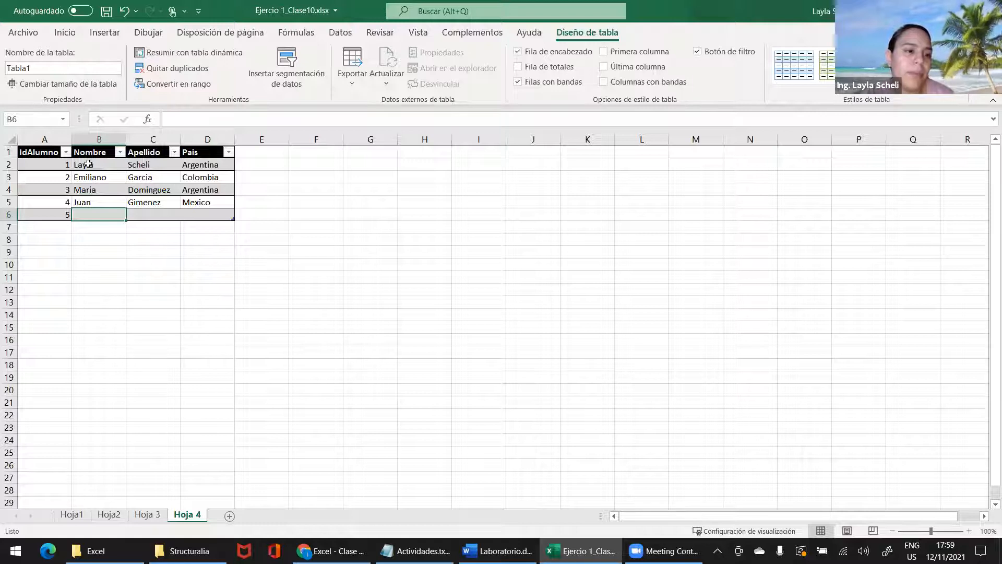
Type the last student's first name and surname, and start the country Uruguay.
type("Andres")
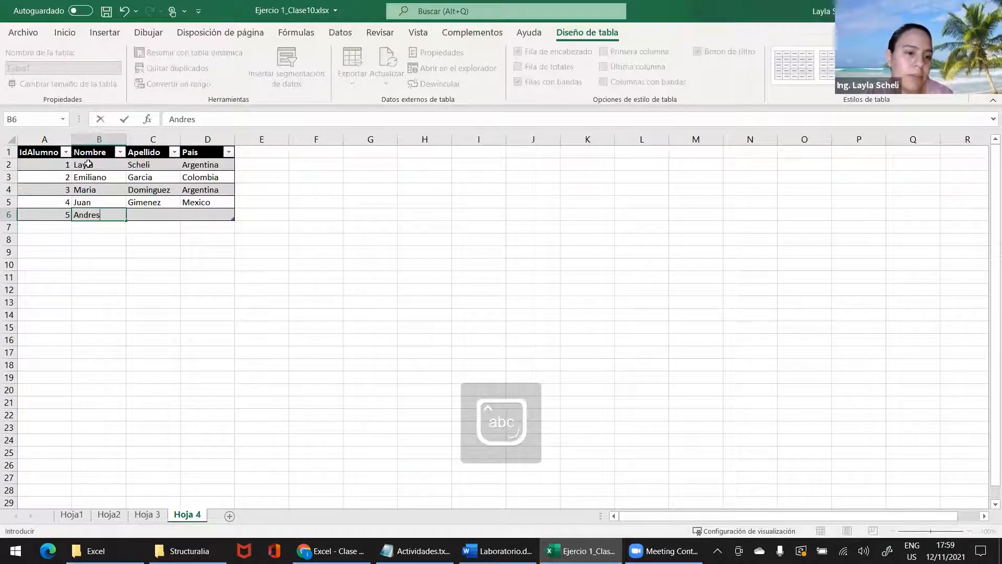
key("Tab")
key("Caps_Lock")
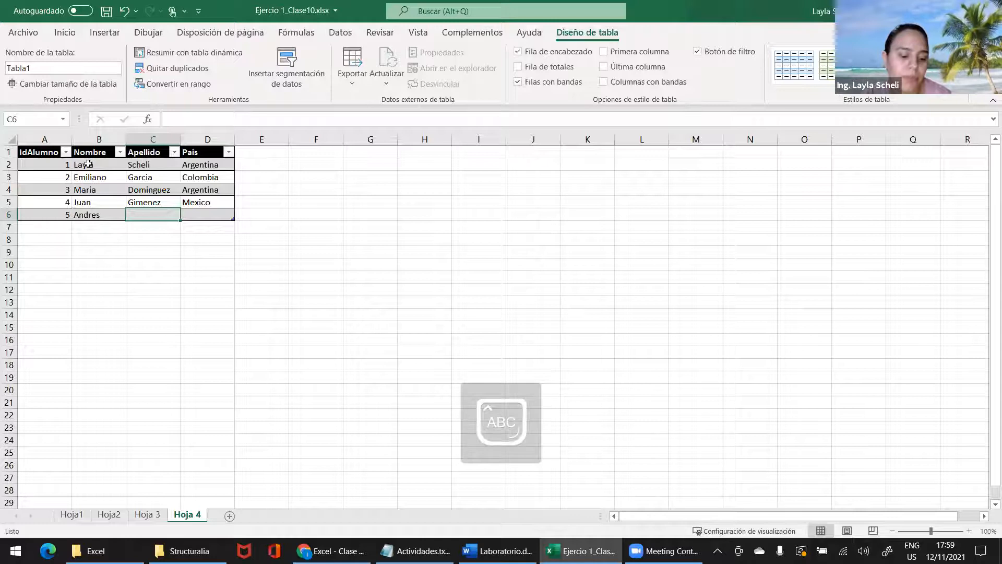
type("R")
key("Caps_Lock")
type("odriguez")
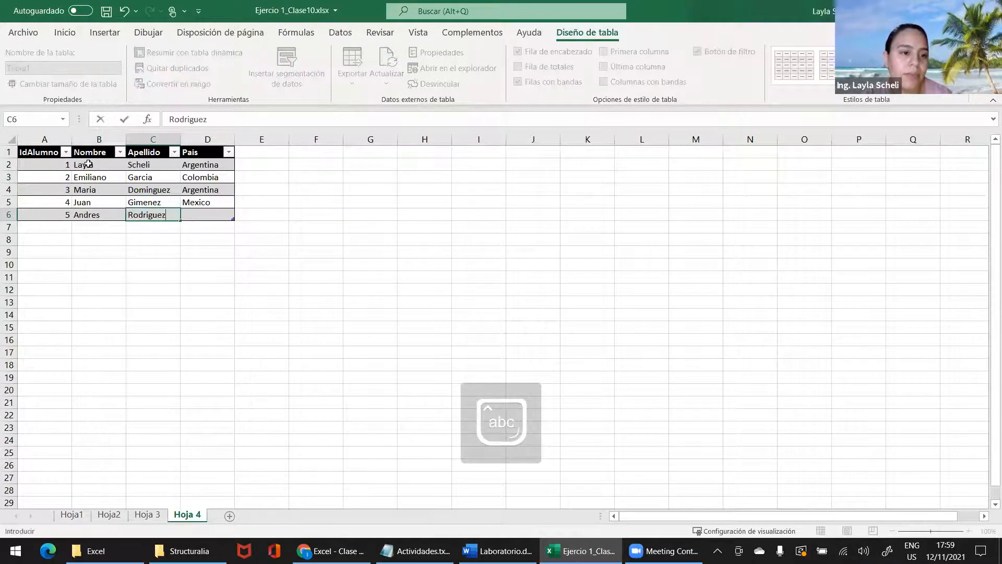
key("Tab")
type("Urugy")
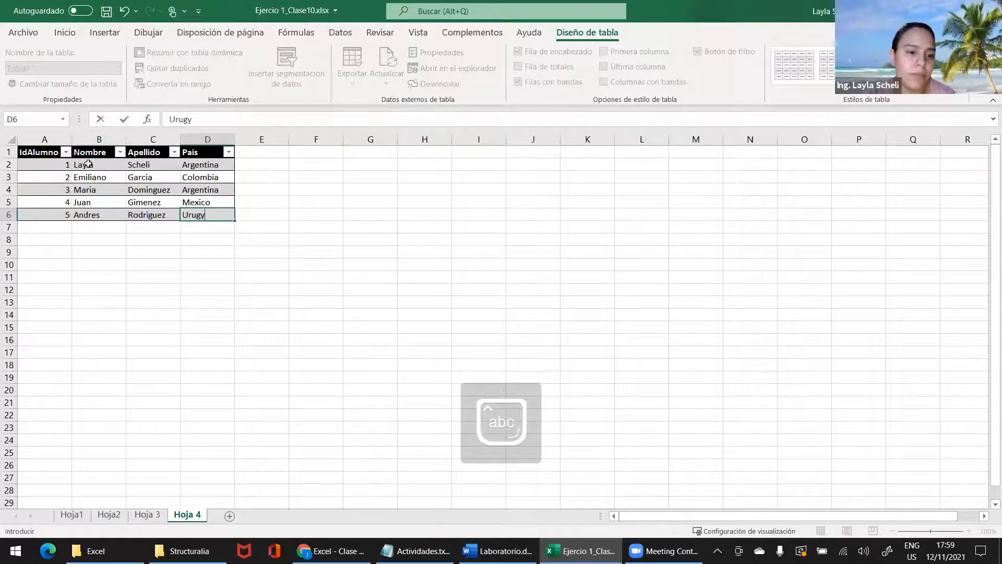
key("BackSpace")
Finish entering Uruguay in D6 and deselect the range.
type("uay")
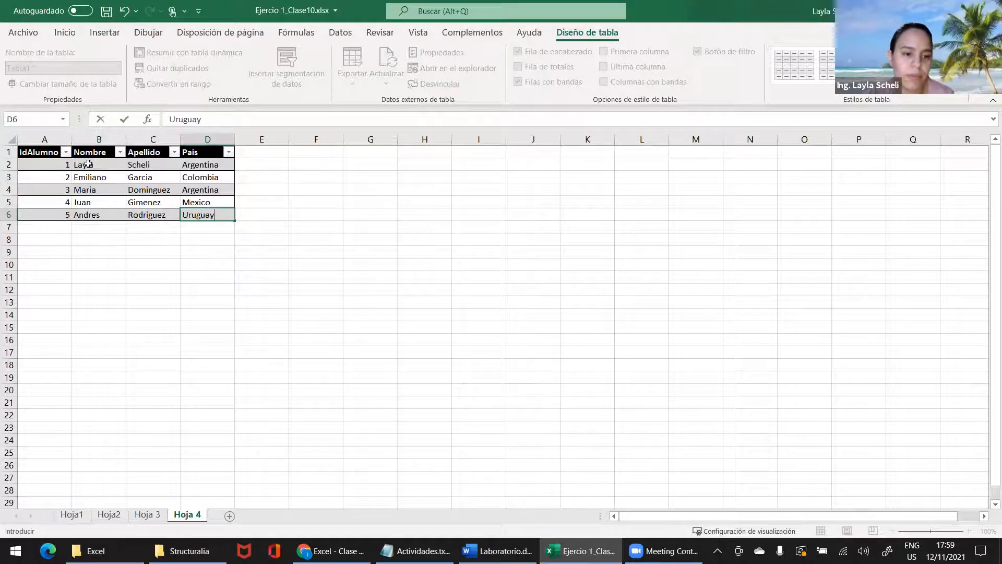
left_click_drag(107, 228, 224, 273)
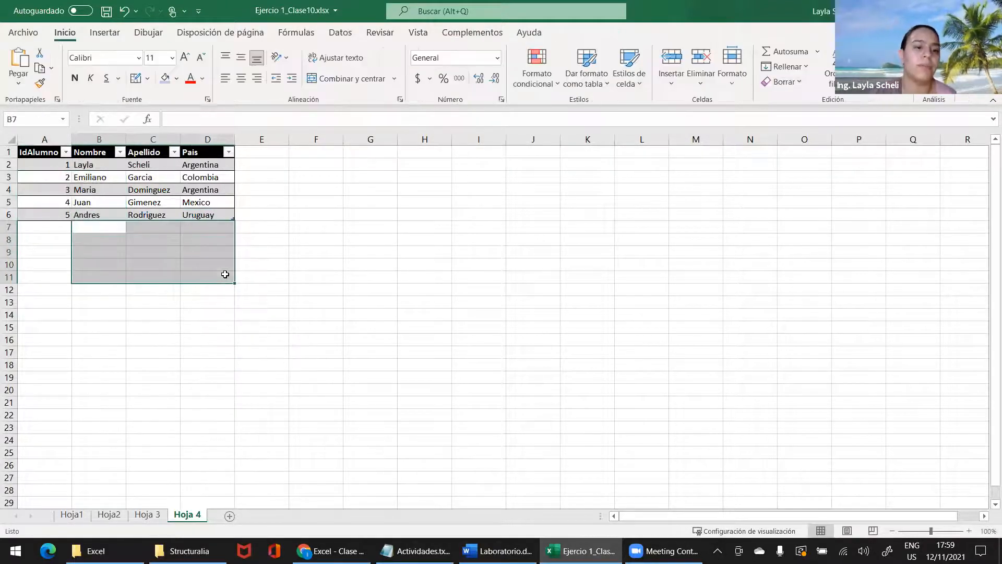
left_click(226, 274)
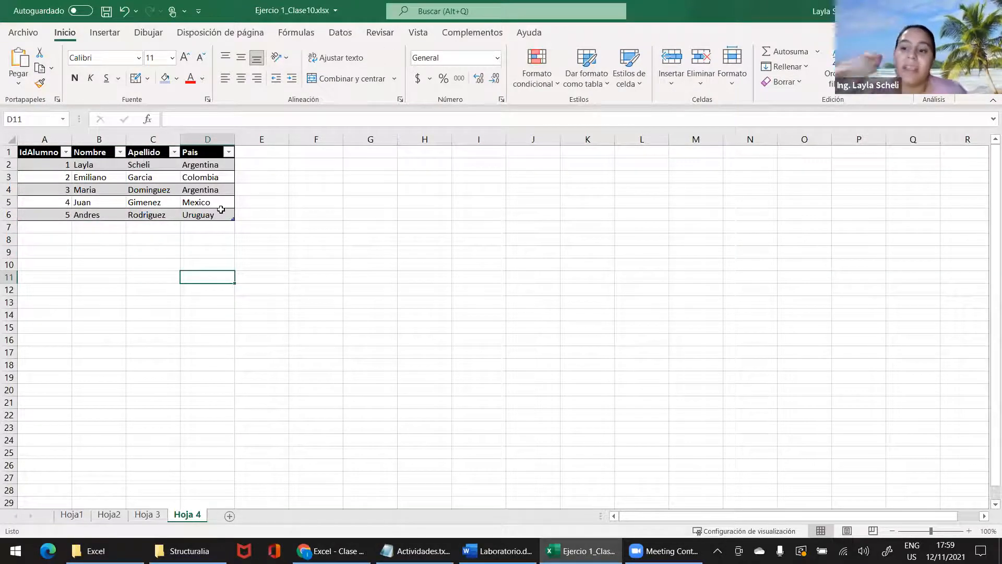
Insert a blank row at row 5, then undo the insertion.
right_click(8, 202)
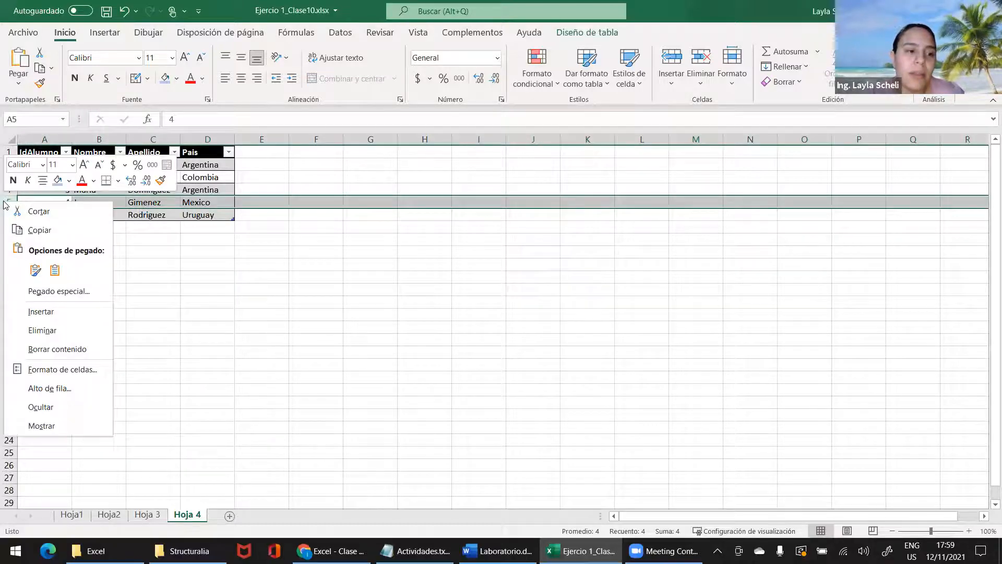
left_click(43, 313)
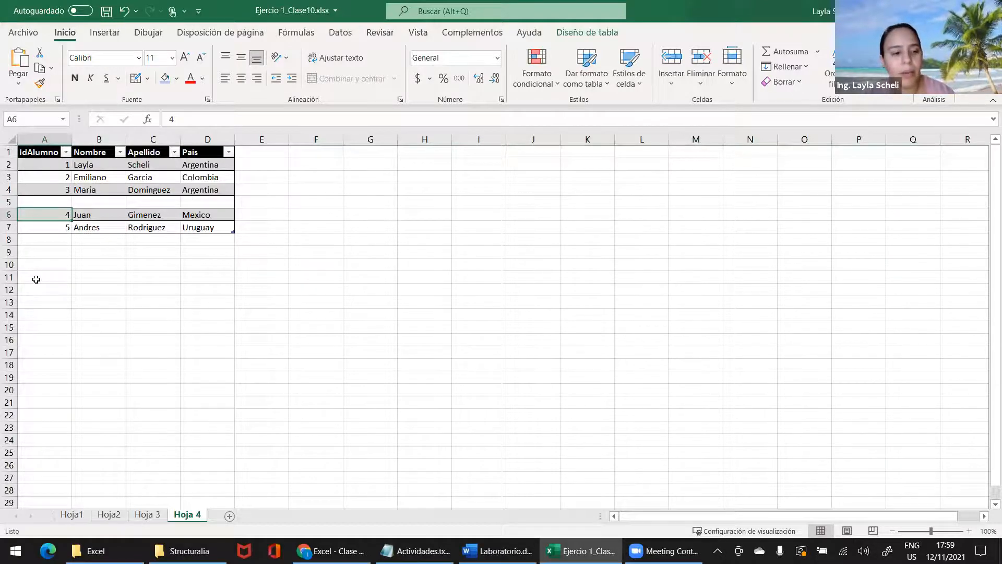
key("ctrl+z")
right_click(9, 204)
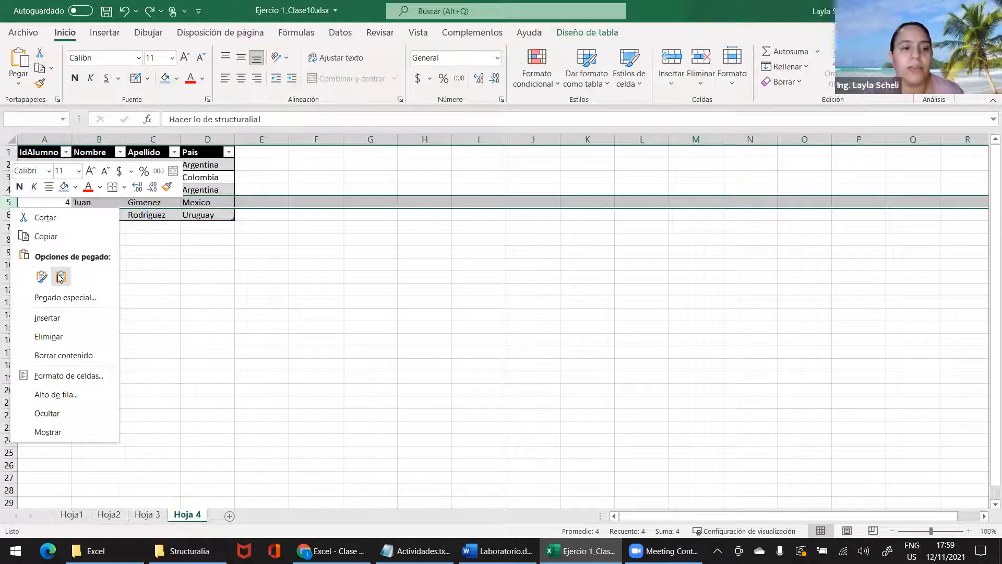
key("Escape")
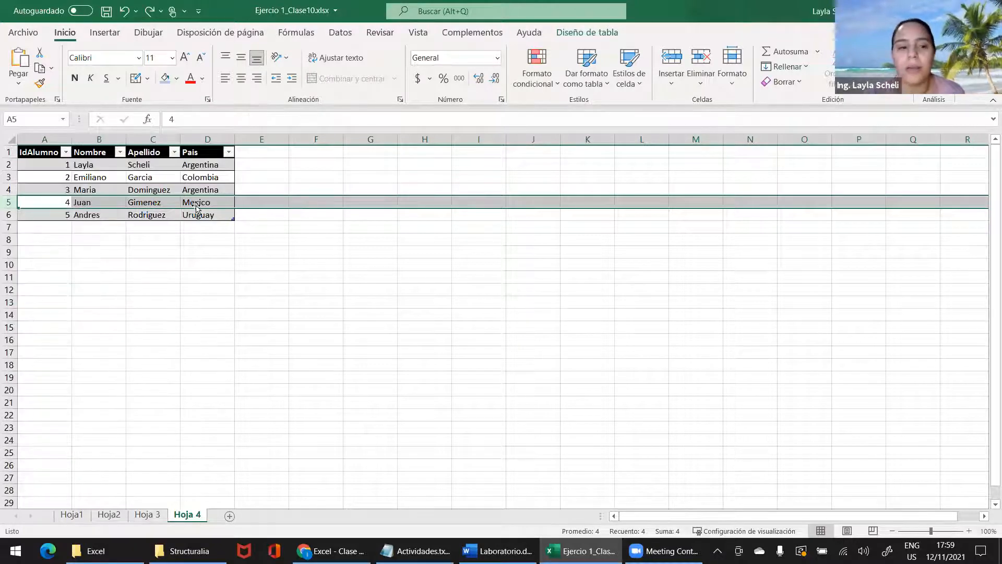
Copy row A6:D6, paste it as values into row 7, and select row 7.
left_click(118, 218)
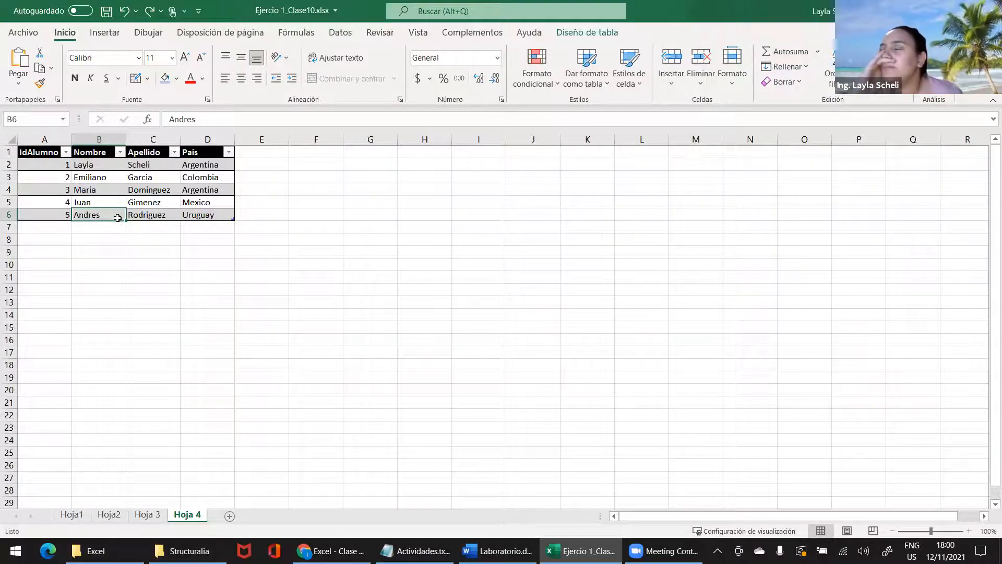
left_click_drag(217, 216, 42, 212)
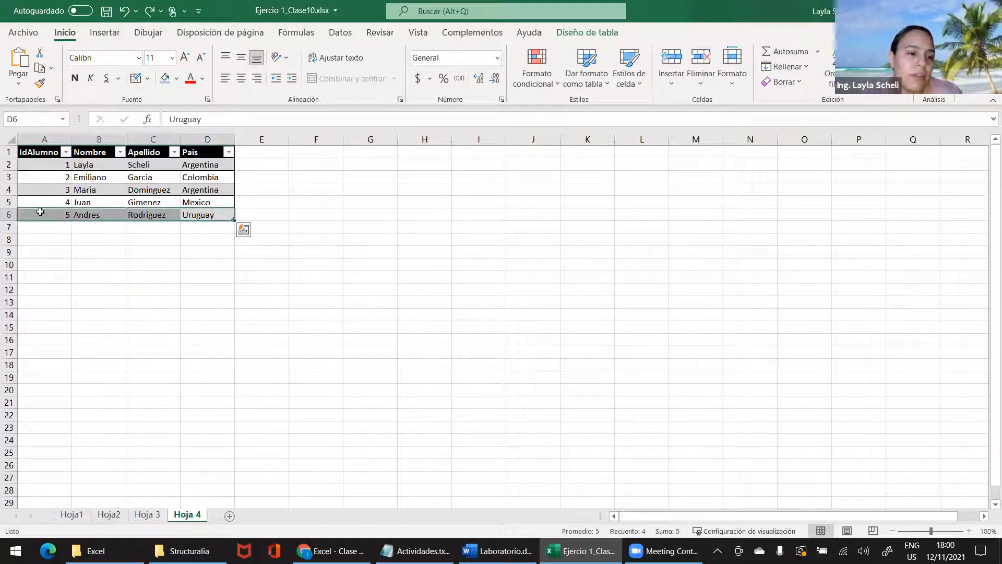
right_click(42, 211)
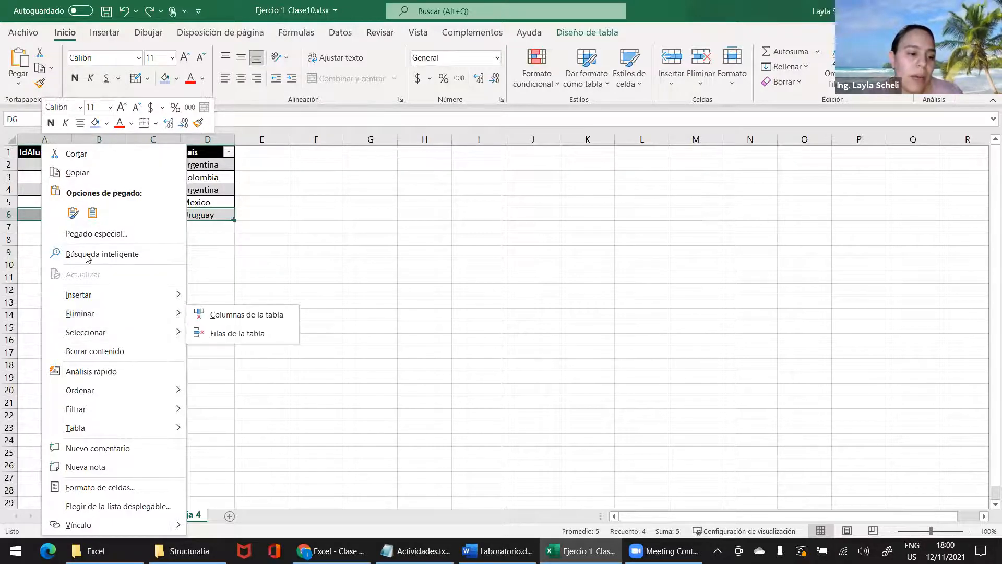
left_click(77, 173)
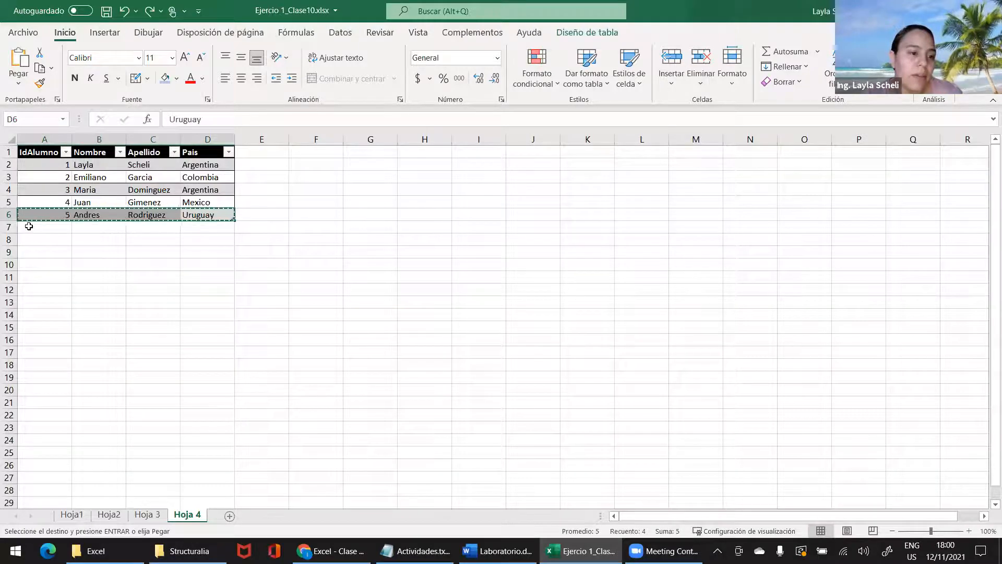
right_click(29, 226)
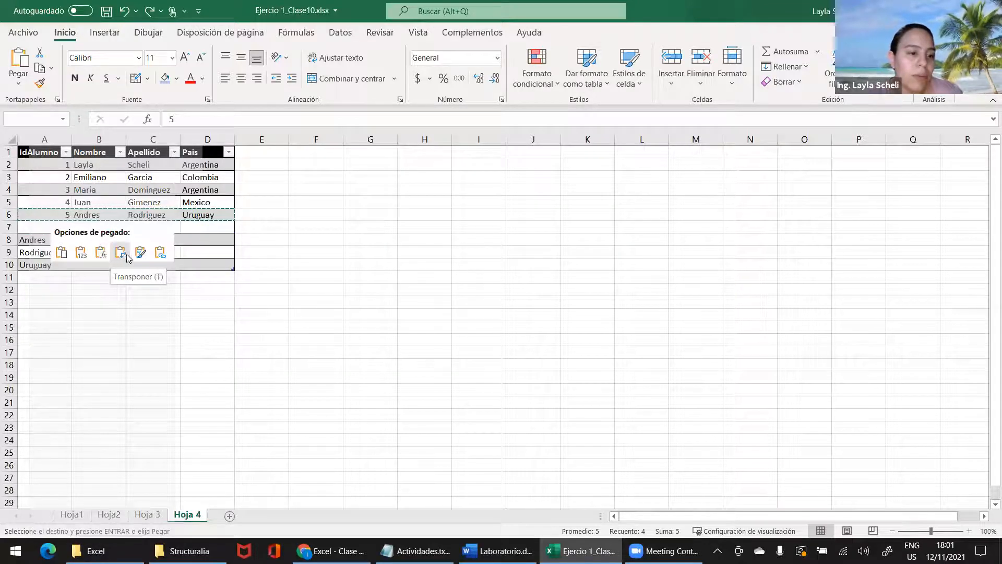
left_click(84, 255)
left_click(85, 252)
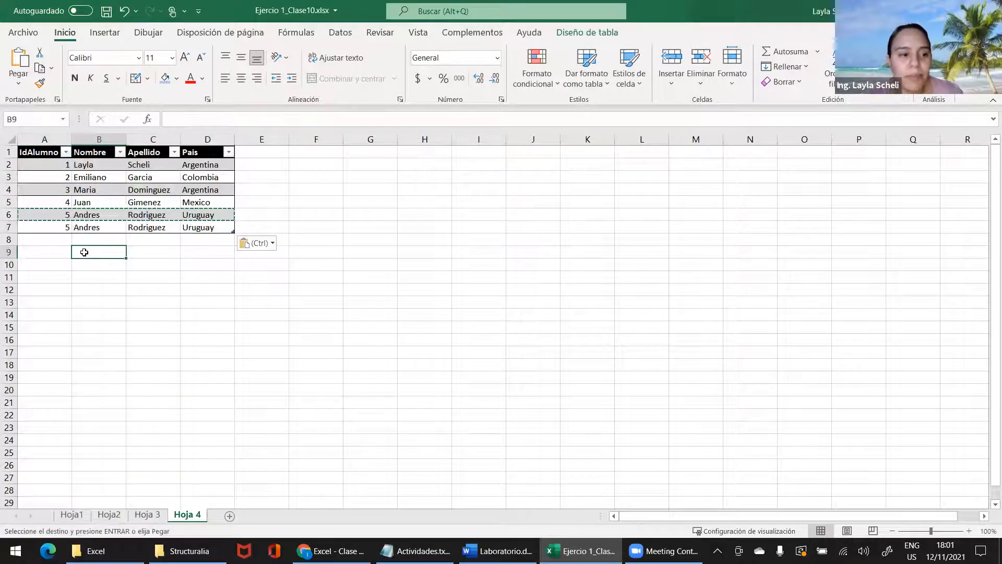
key("Escape")
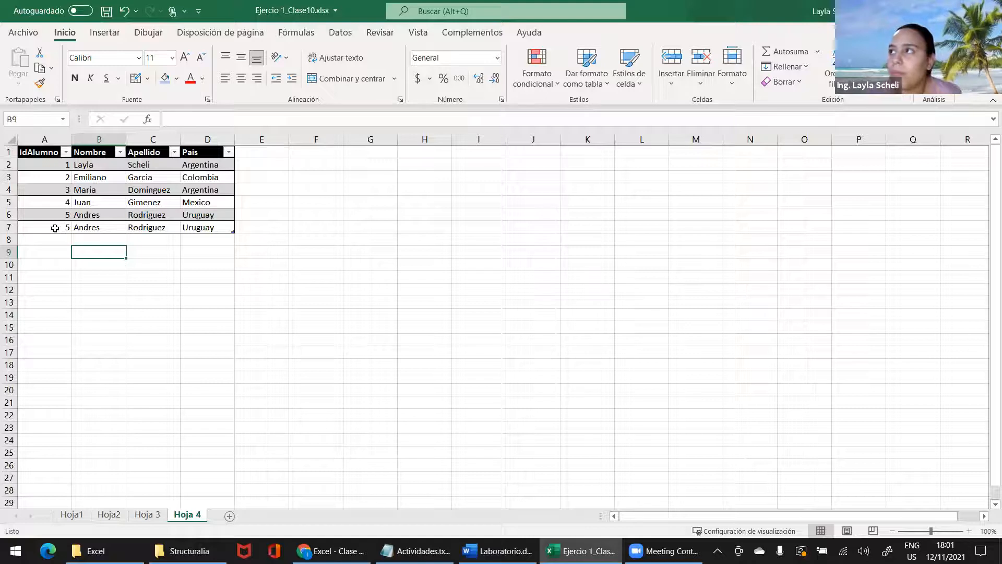
left_click(9, 226)
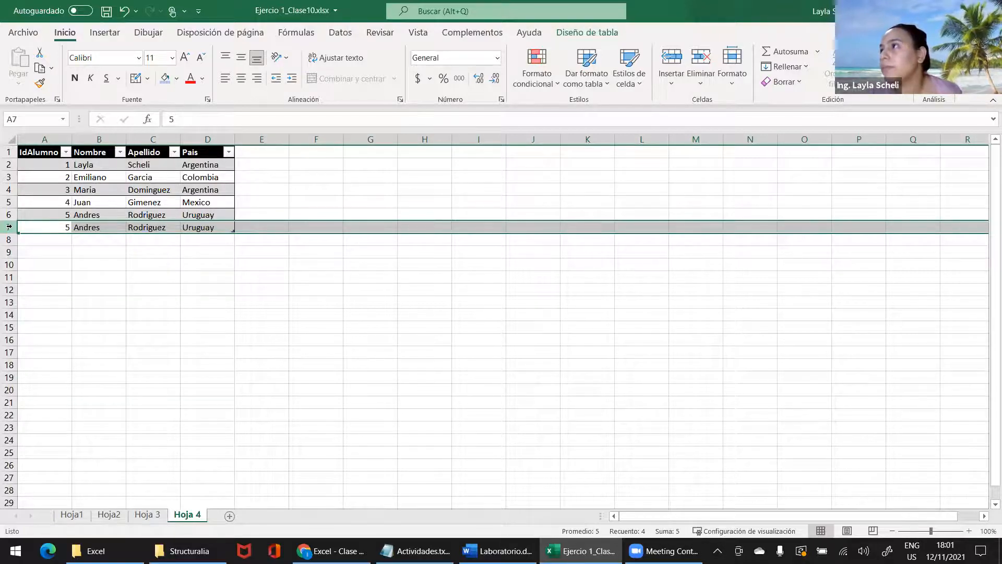
Delete the duplicate row 7, then select the header cells A1:D1.
right_click(9, 226)
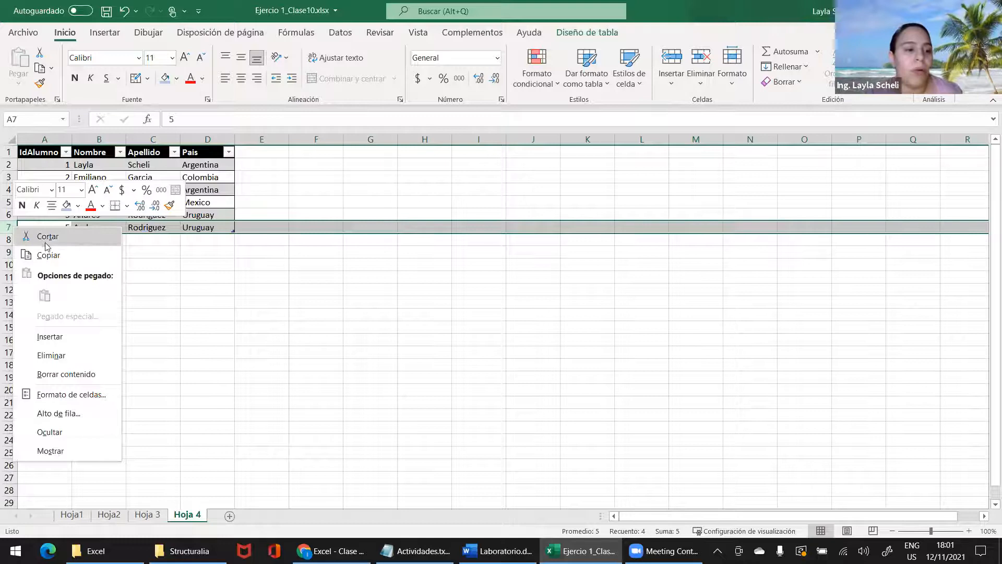
left_click(46, 355)
left_click(80, 257)
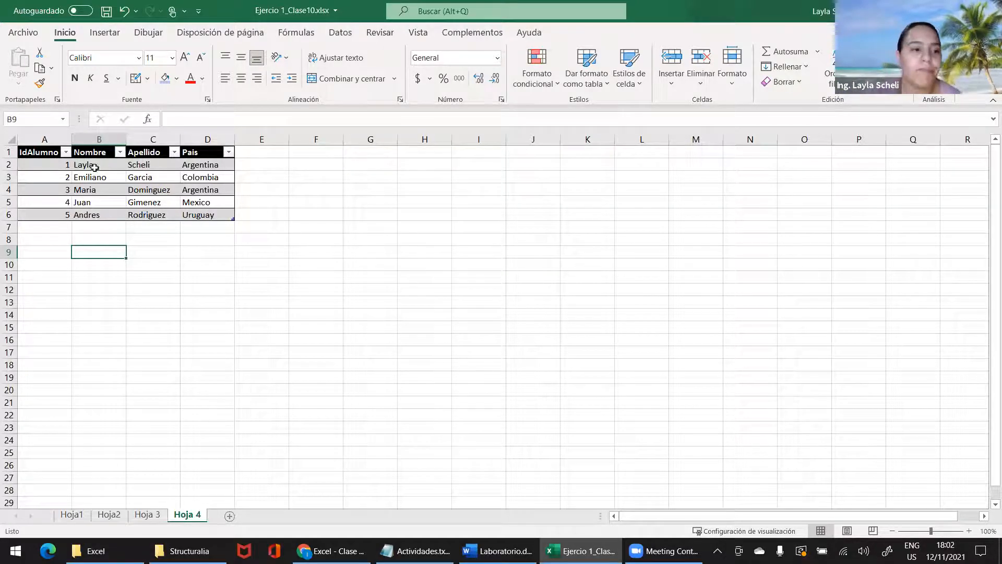
left_click_drag(46, 152, 220, 222)
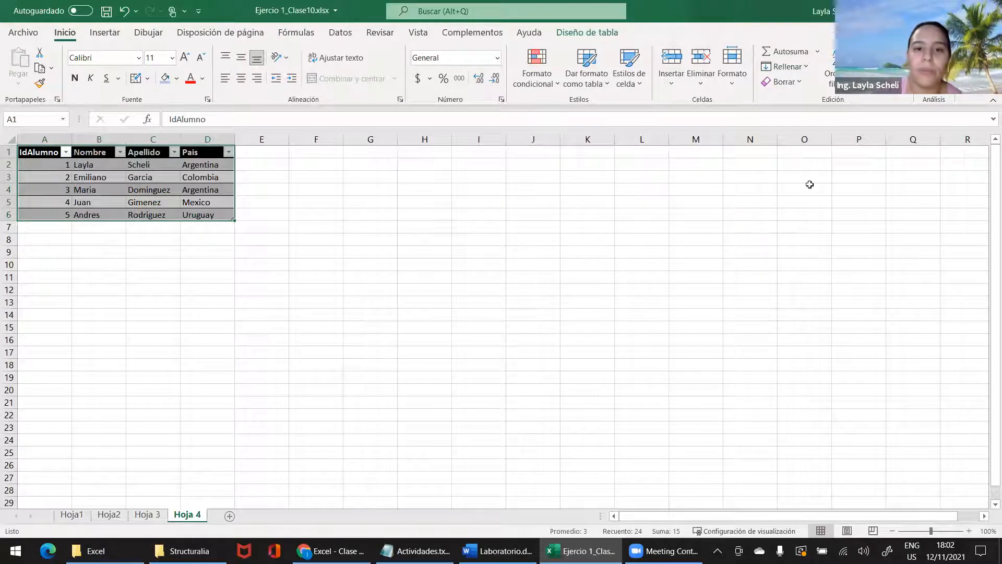
On Datos, toggle Filtro off and on, filter Nombre to one name, then undo the filter.
left_click(340, 33)
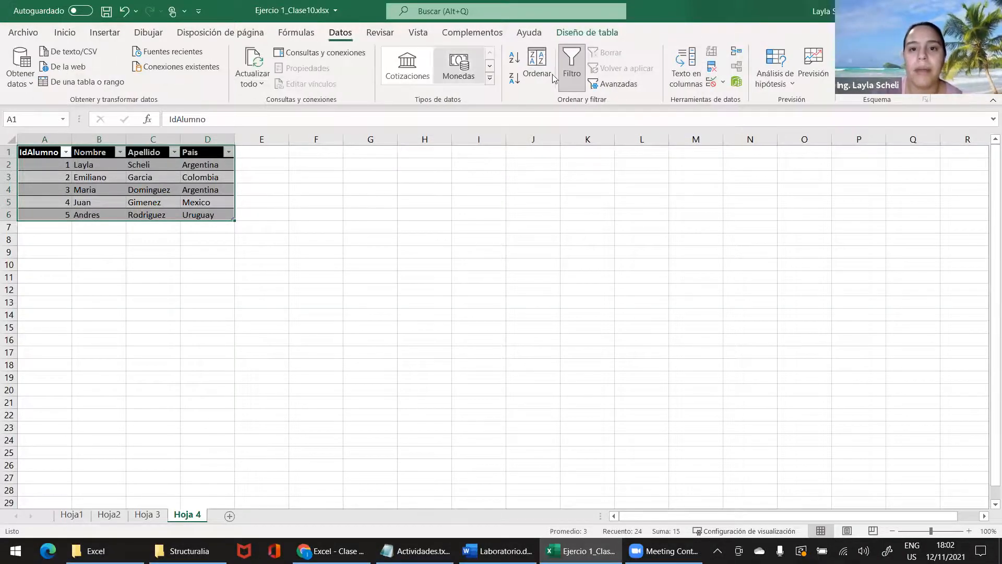
left_click(572, 72)
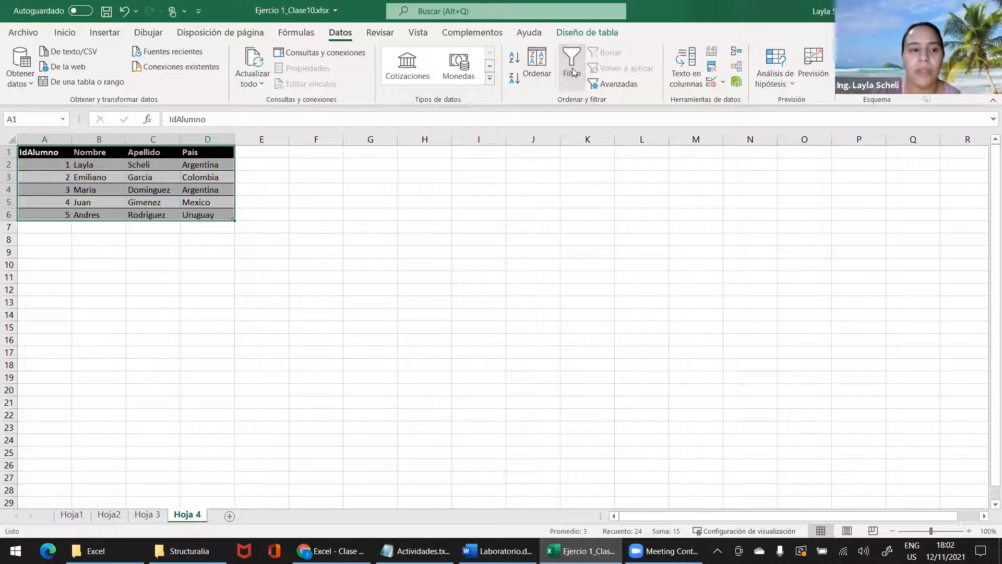
left_click(572, 72)
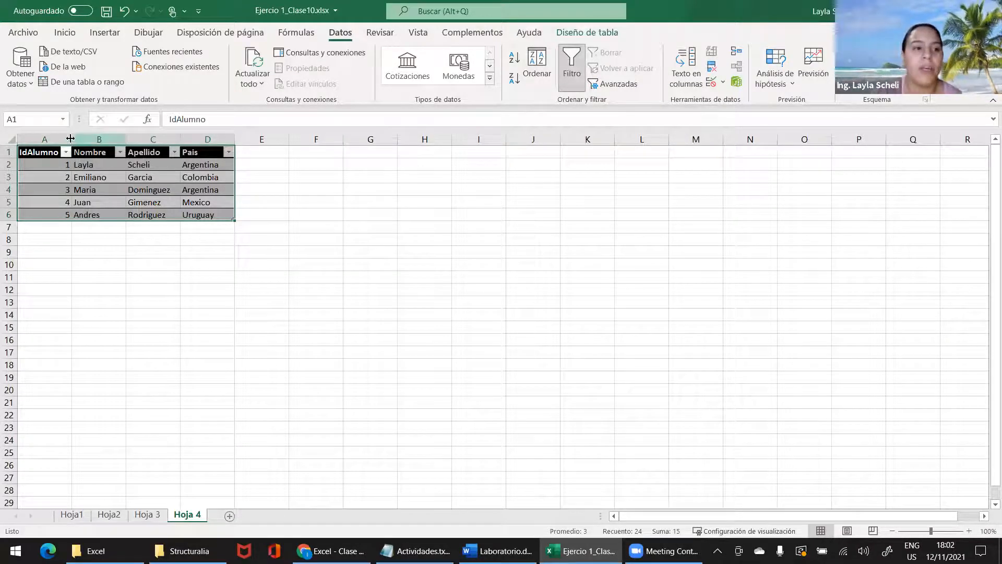
left_click(120, 151)
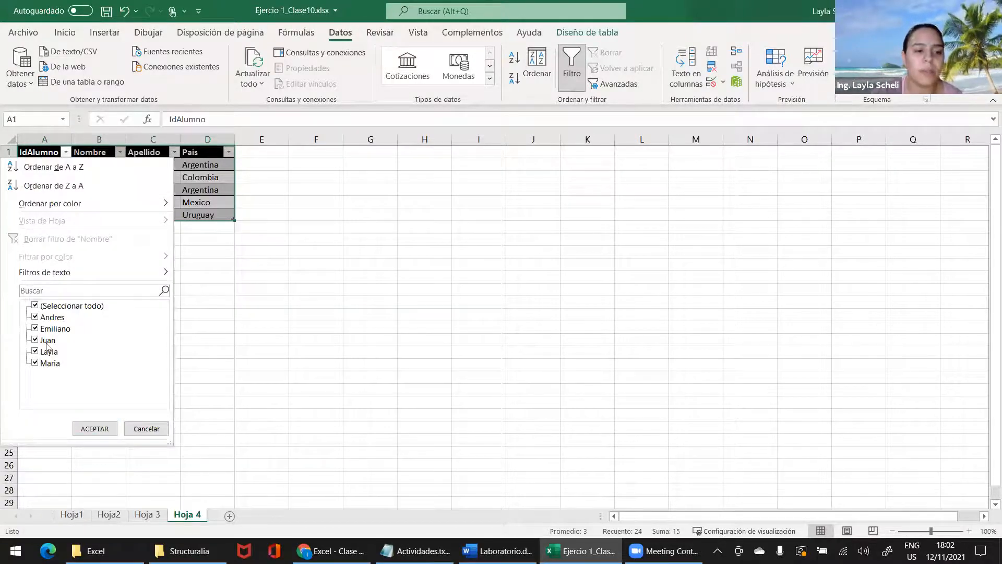
left_click(35, 306)
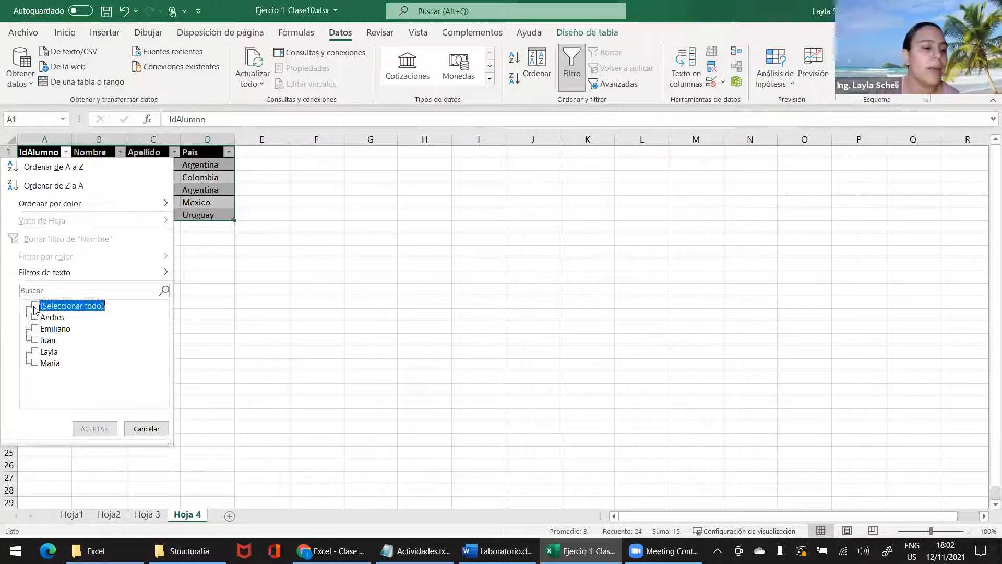
left_click(35, 351)
left_click(86, 427)
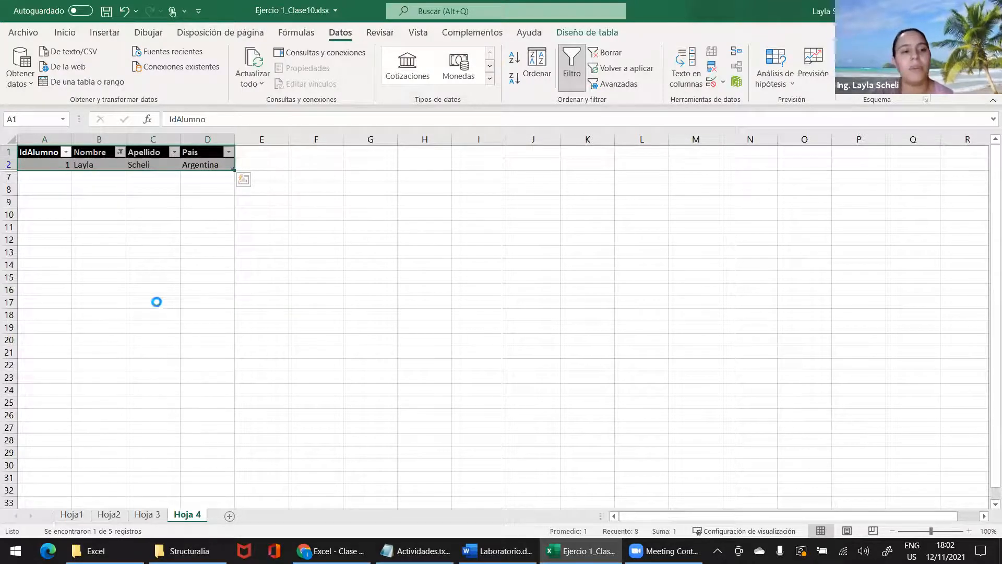
key("ctrl+z")
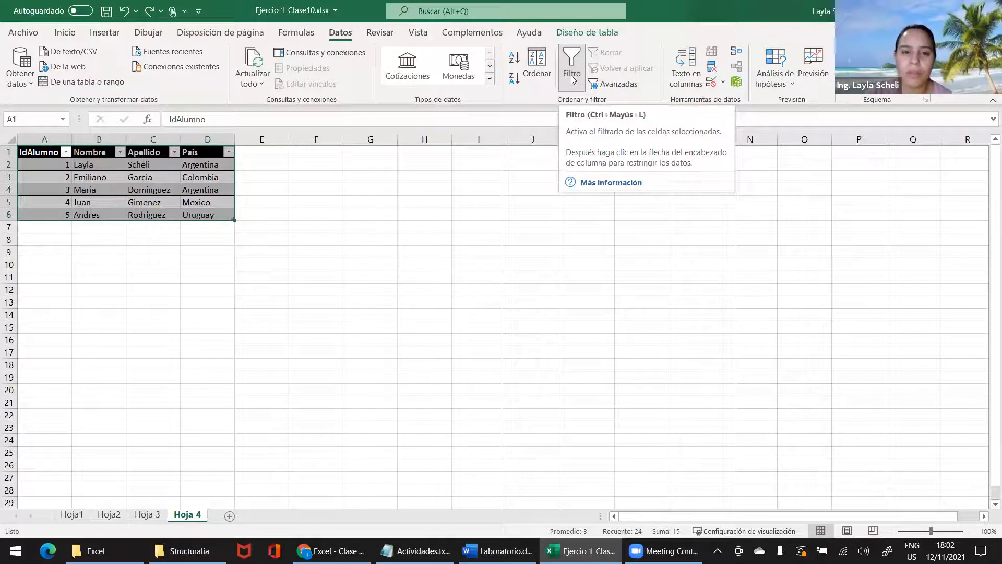
left_click(120, 152)
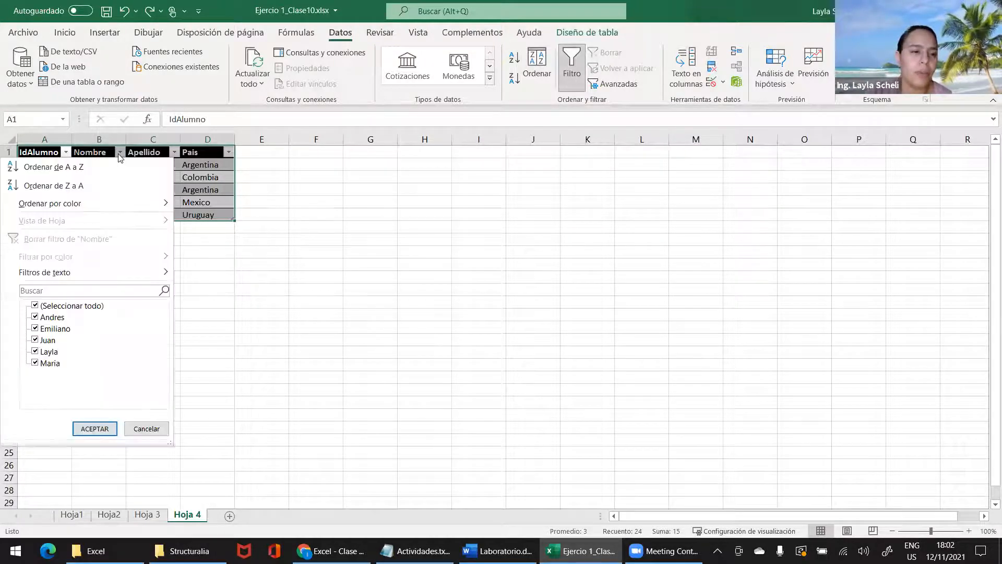
left_click(253, 170)
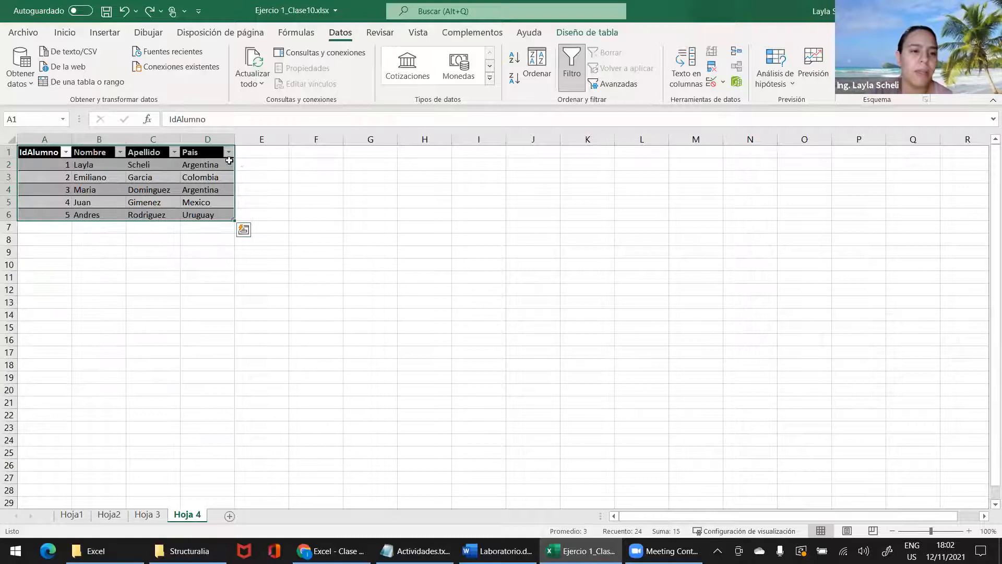
left_click(231, 163)
left_click(230, 153)
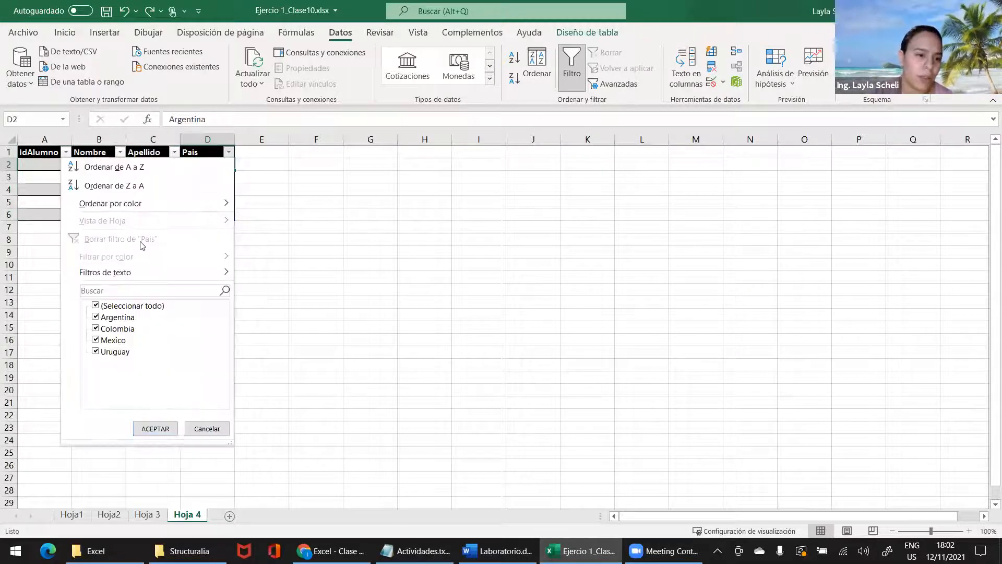
left_click(96, 316)
left_click(95, 307)
left_click(96, 307)
left_click(95, 317)
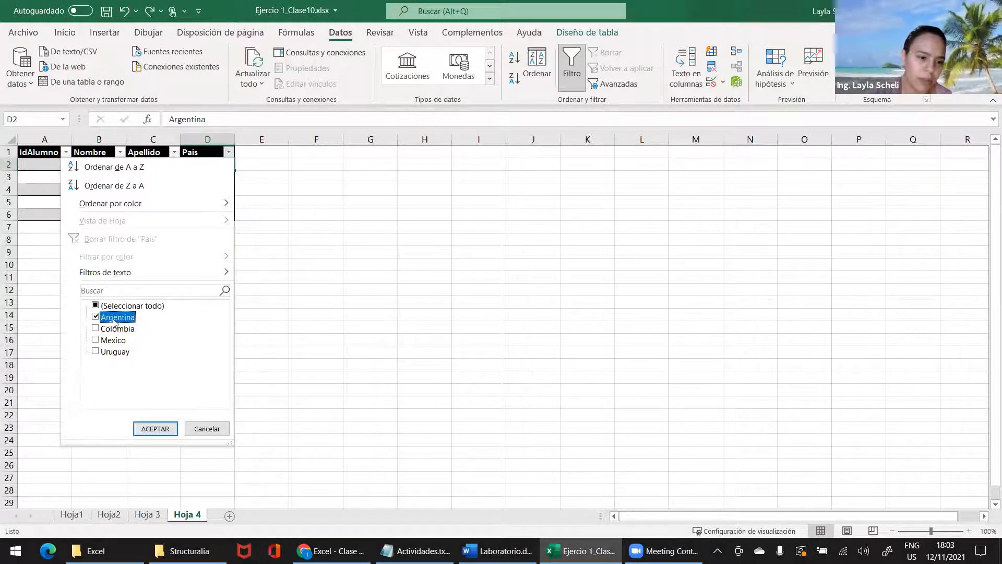
left_click(157, 432)
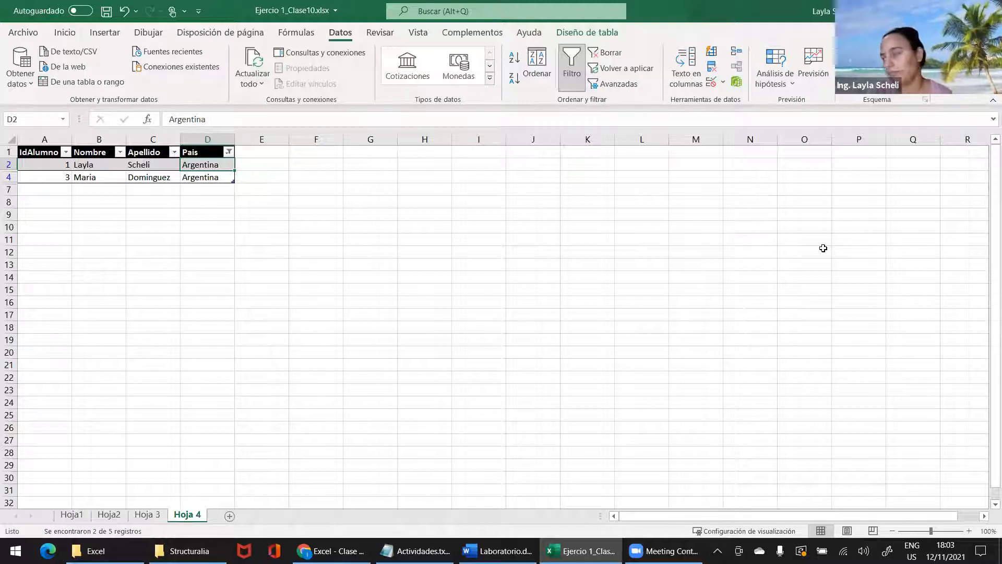
left_click(228, 153)
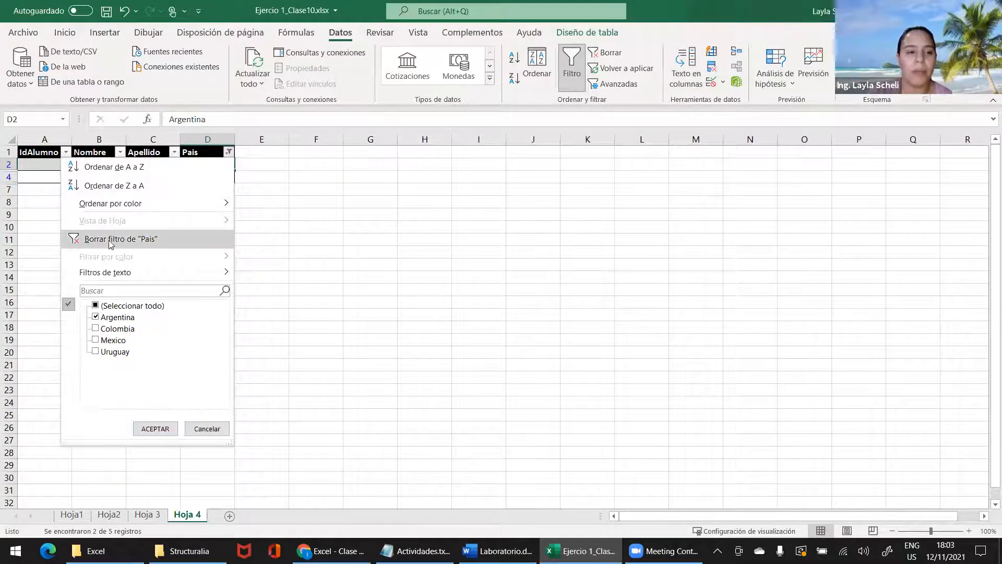
left_click(128, 239)
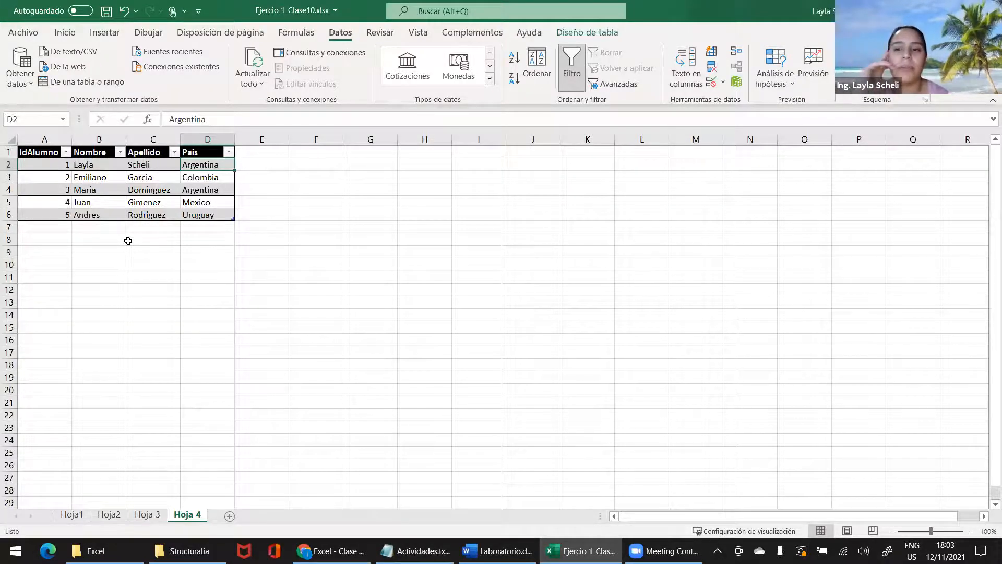
Check the Pais column's Filtros de texto, cancel, then open Buscar y reemplazar with Ctrl+B.
left_click(229, 152)
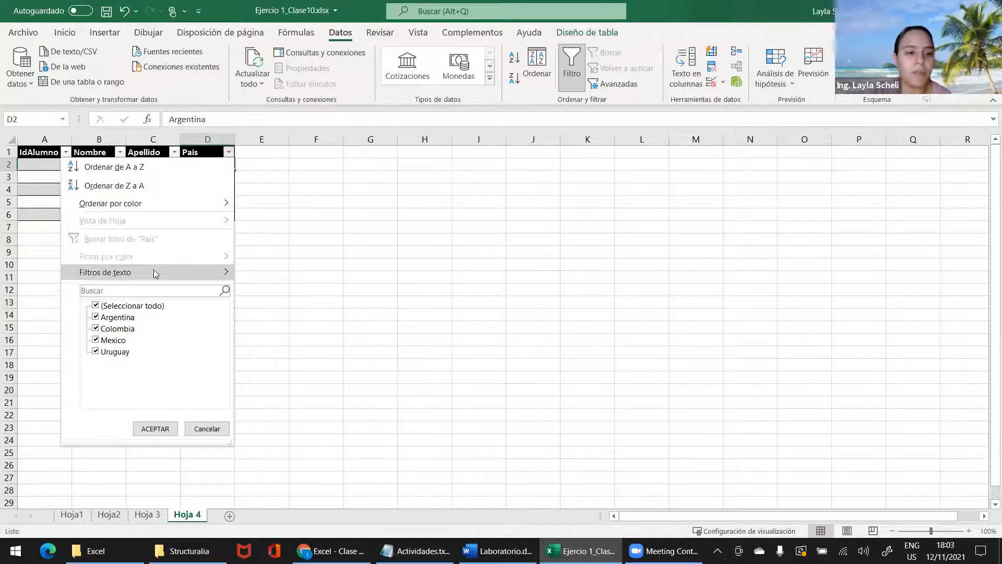
mouse_move(138, 272)
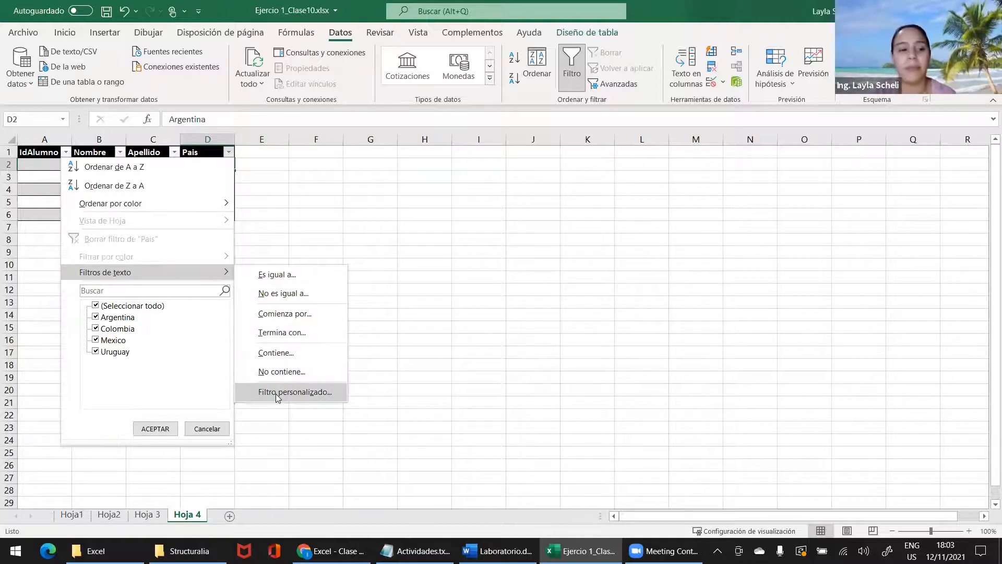
left_click(207, 428)
key("ctrl+b")
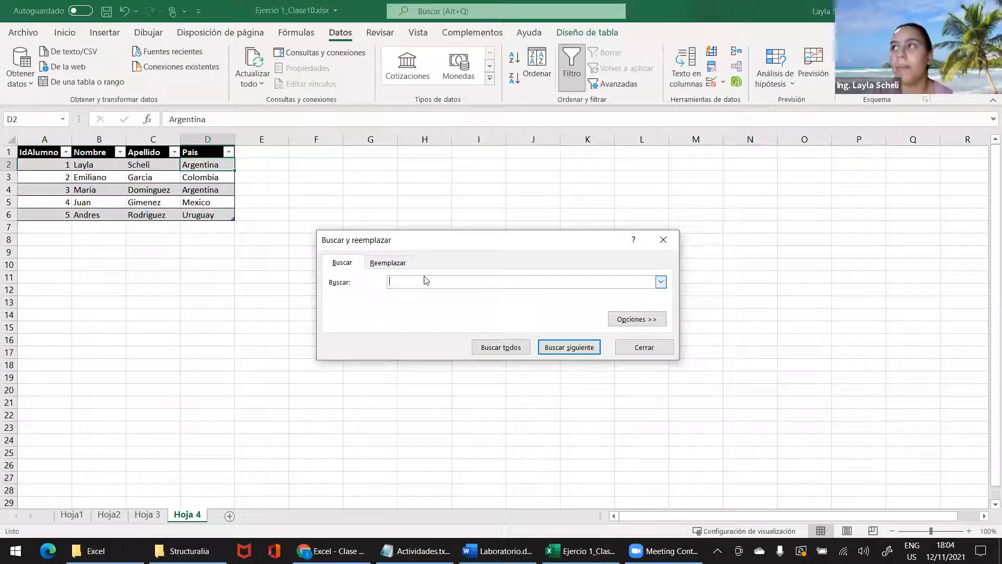
On Reemplazar, enter one first name to find and another to replace, then close unchanged.
left_click(388, 264)
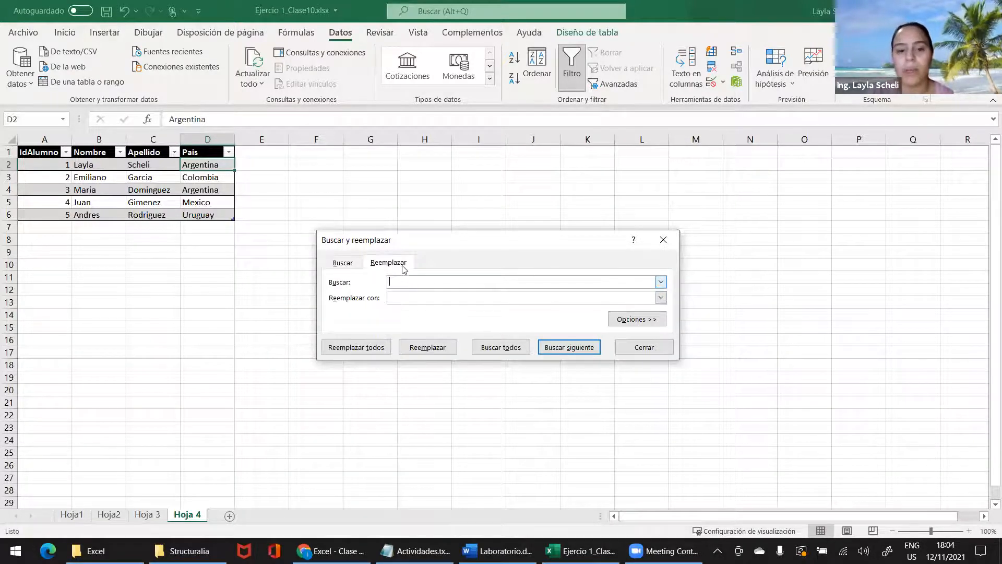
left_click(397, 283)
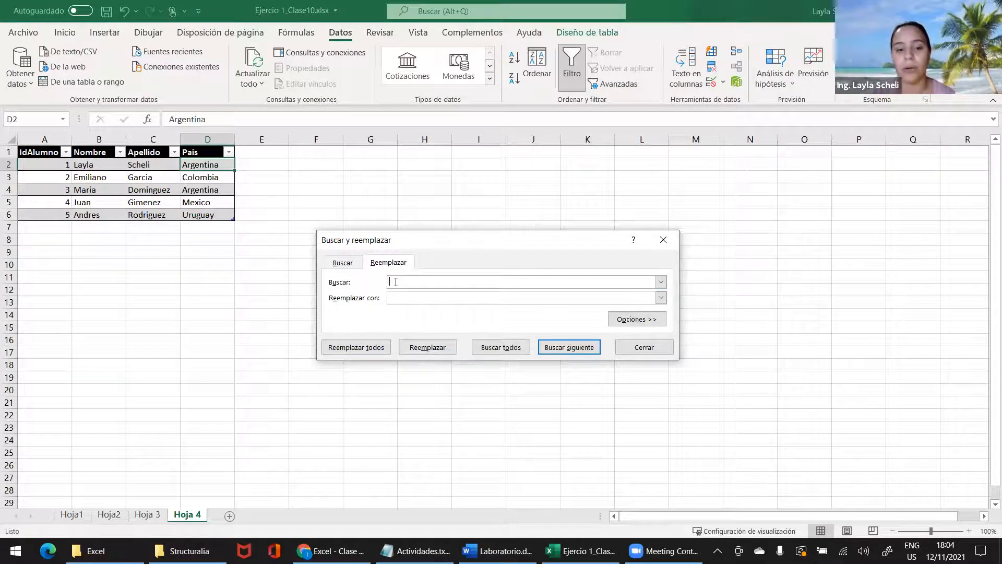
type("Layla")
left_click(399, 298)
type("Maria")
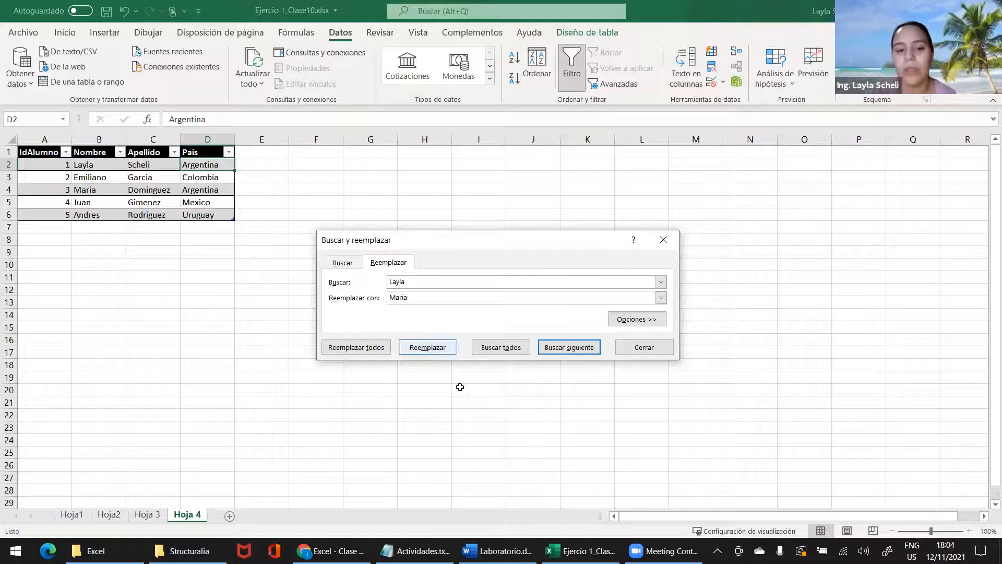
left_click(641, 349)
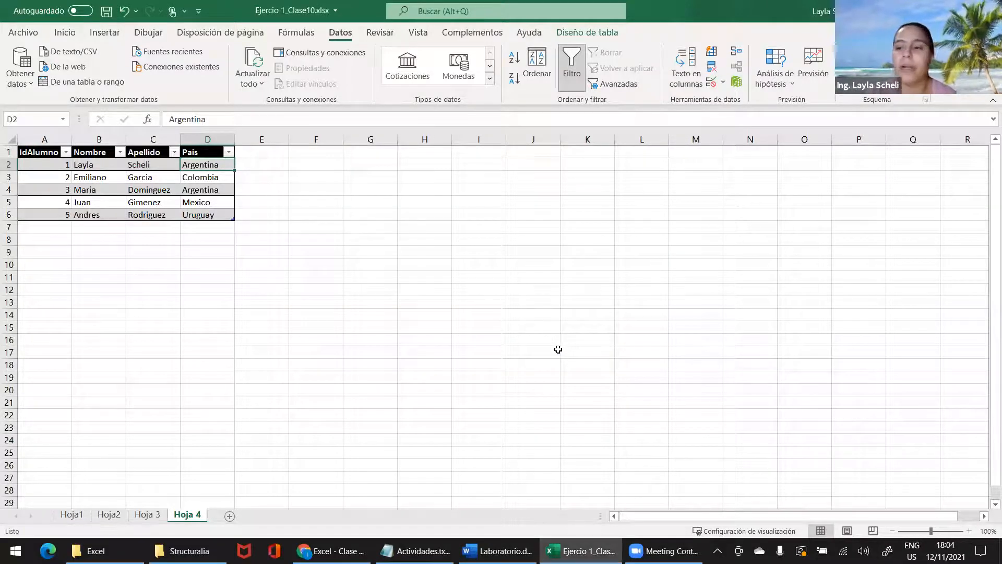
left_click(98, 139)
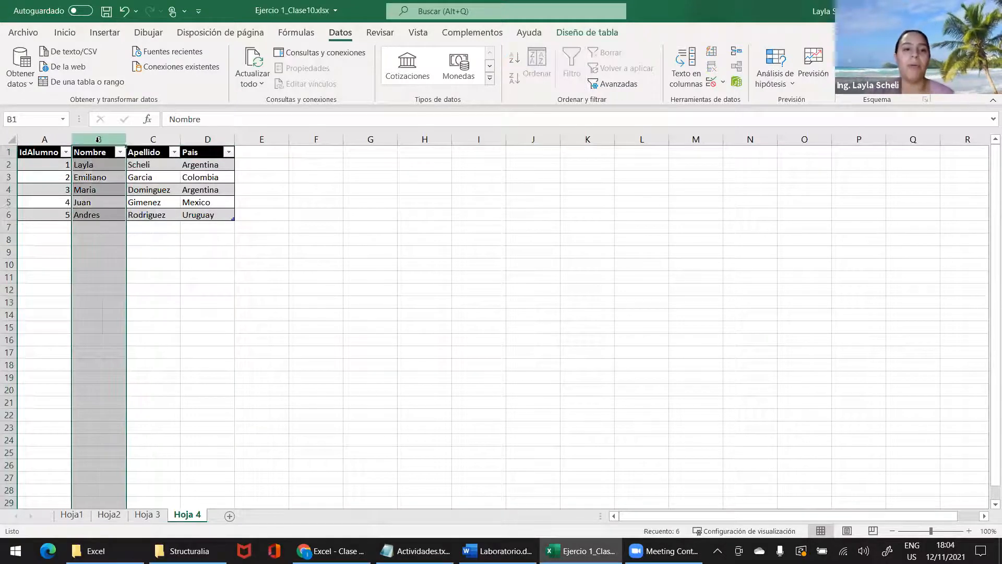
Sort the table A to Z by Nombre from cell B2, then open the Ordenar dialog.
left_click_drag(47, 155, 227, 213)
left_click(94, 163)
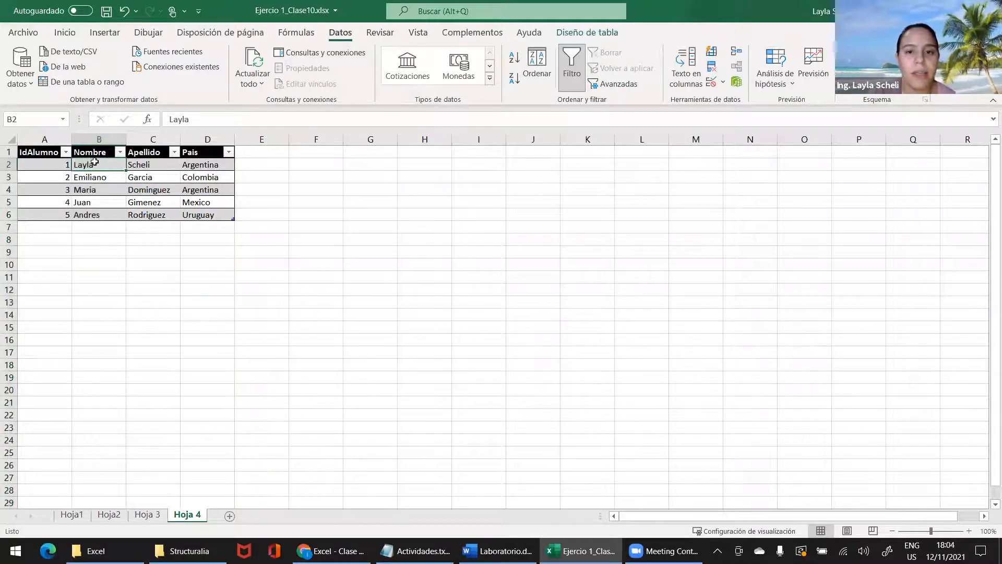
left_click(516, 63)
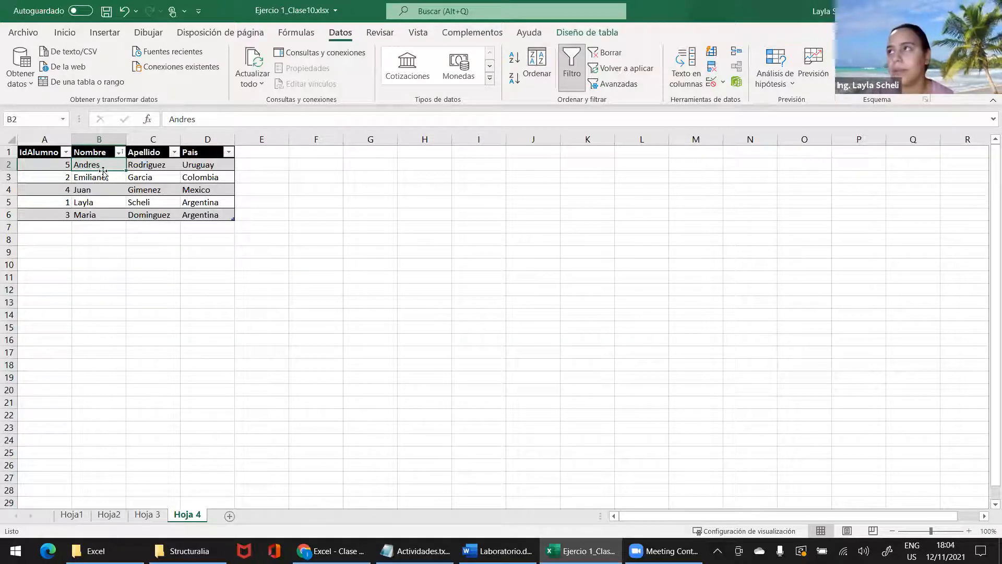
left_click(532, 77)
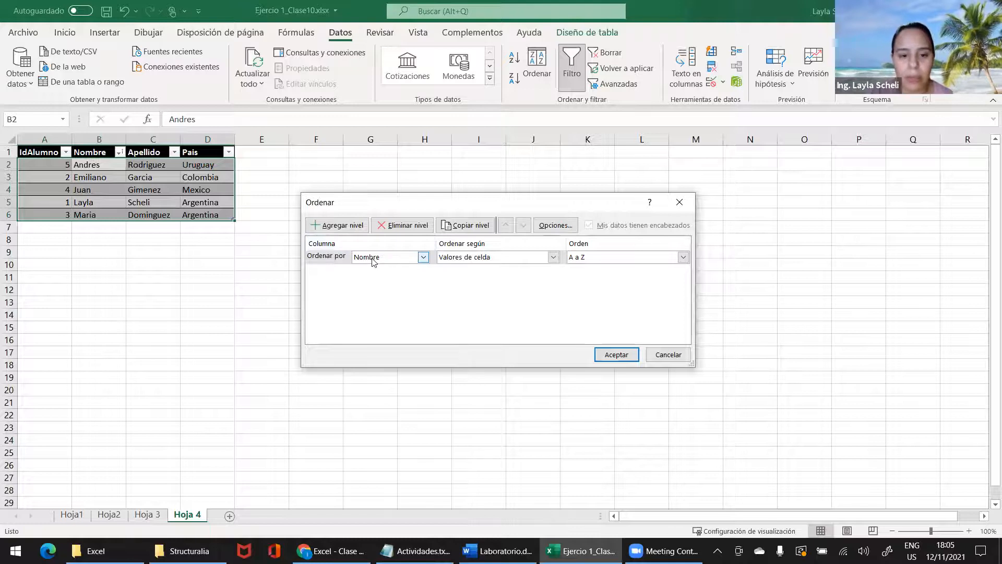
Dismiss the Ordenar dialog unchanged and sort Nombre A to Z from its filter menu.
left_click(683, 257)
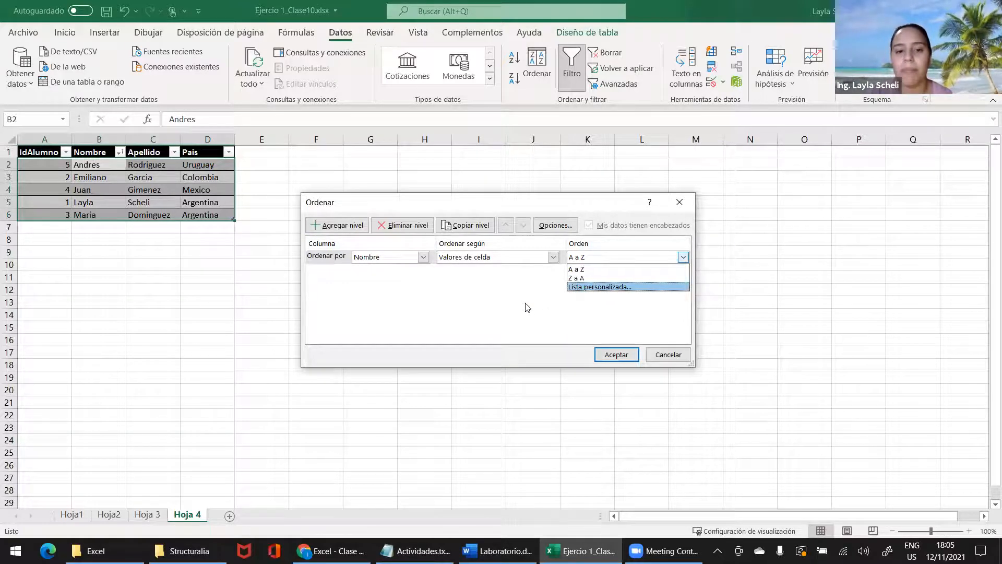
left_click(663, 359)
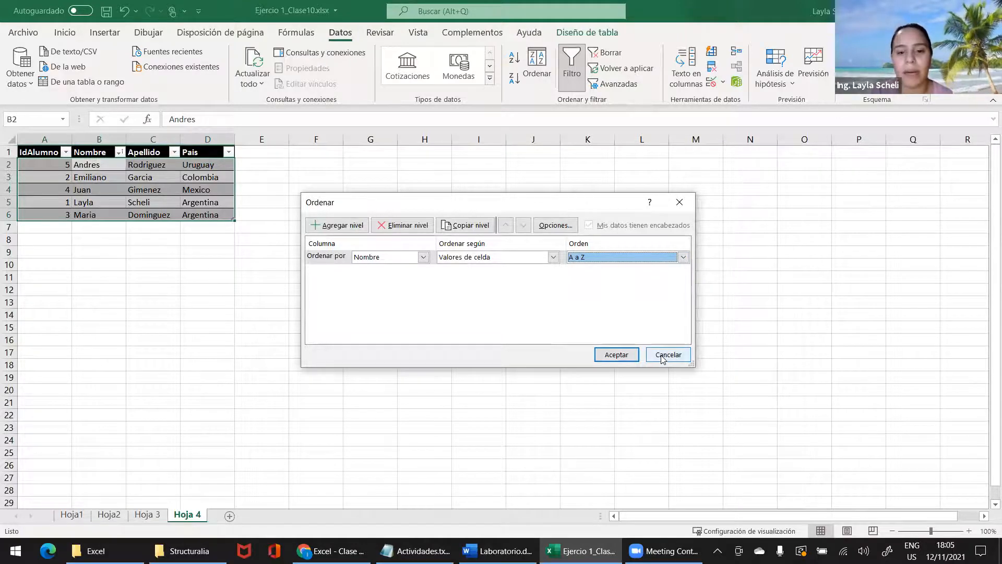
left_click(668, 355)
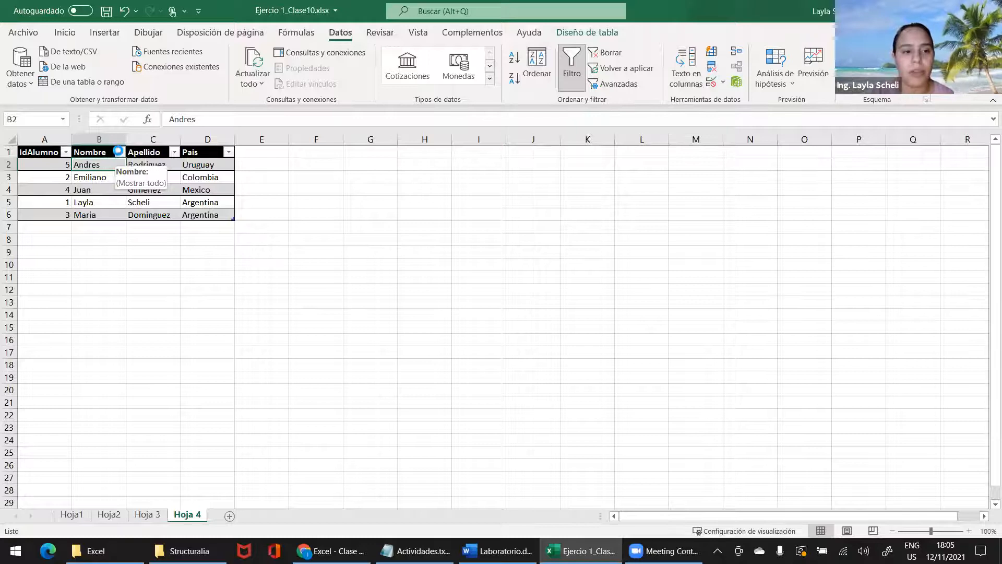
left_click(119, 152)
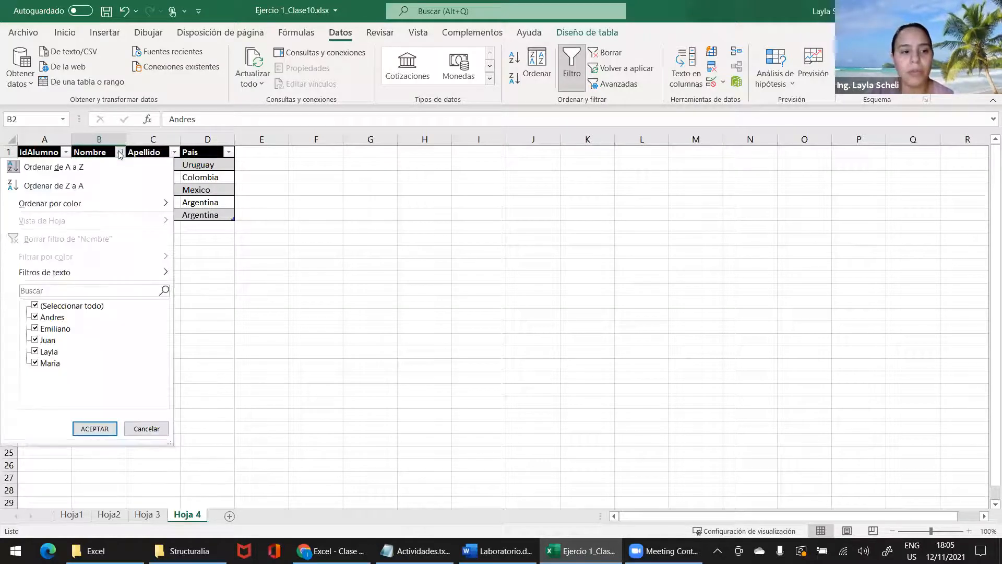
left_click(12, 167)
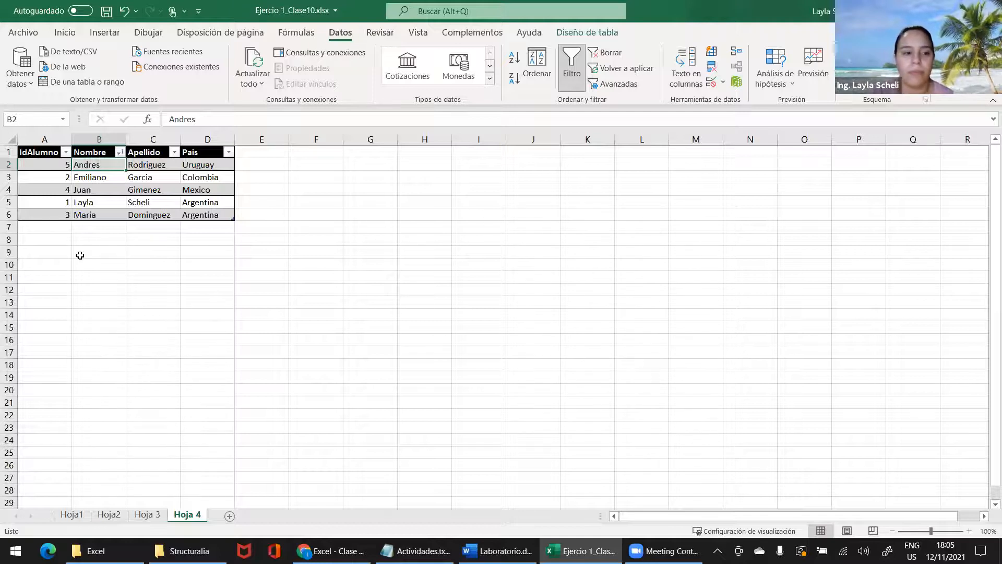
Sort Tabla1 A to Z by IdAlumno so students run from 1 Layla to 5 Andres.
left_click(61, 139)
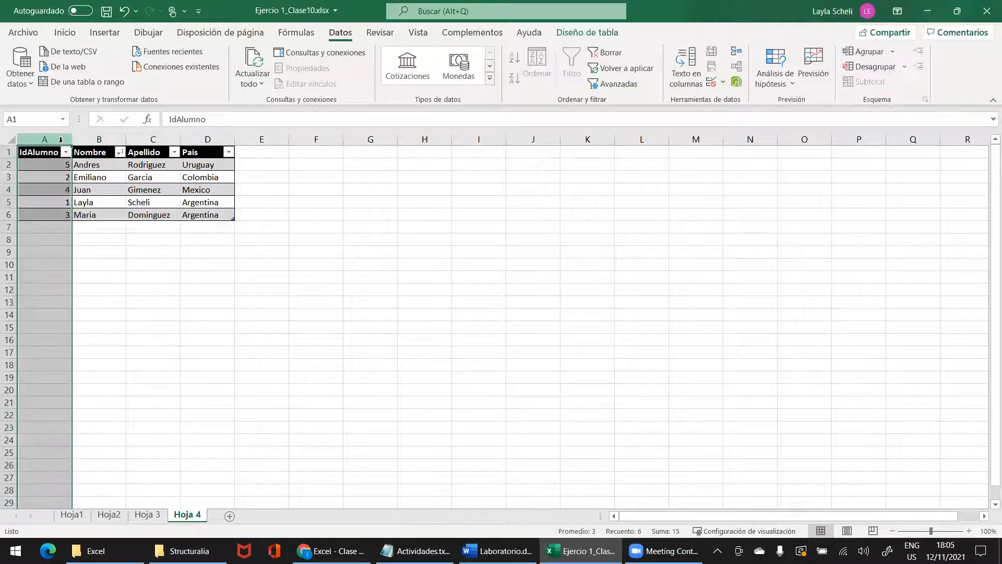
left_click(49, 154)
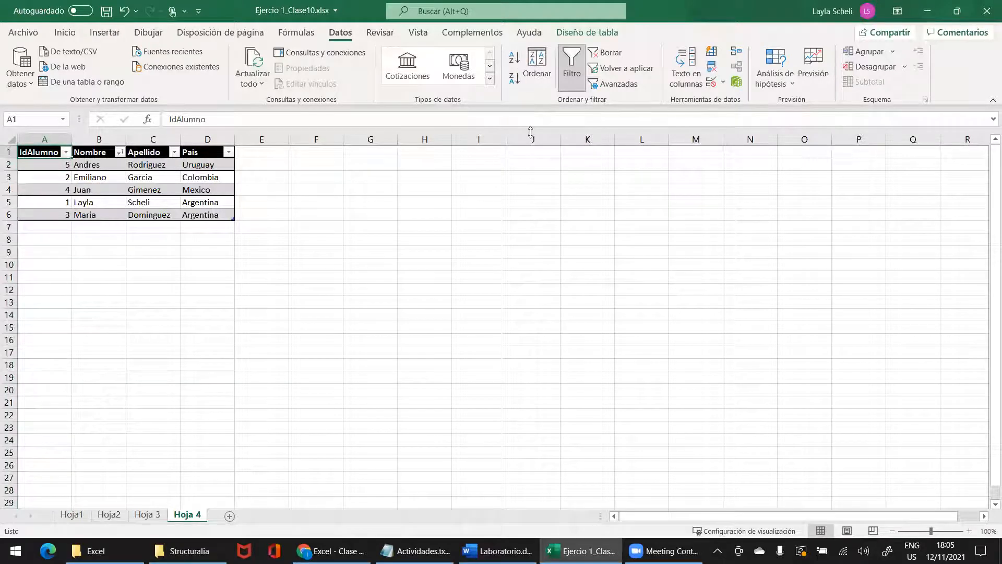
left_click(514, 65)
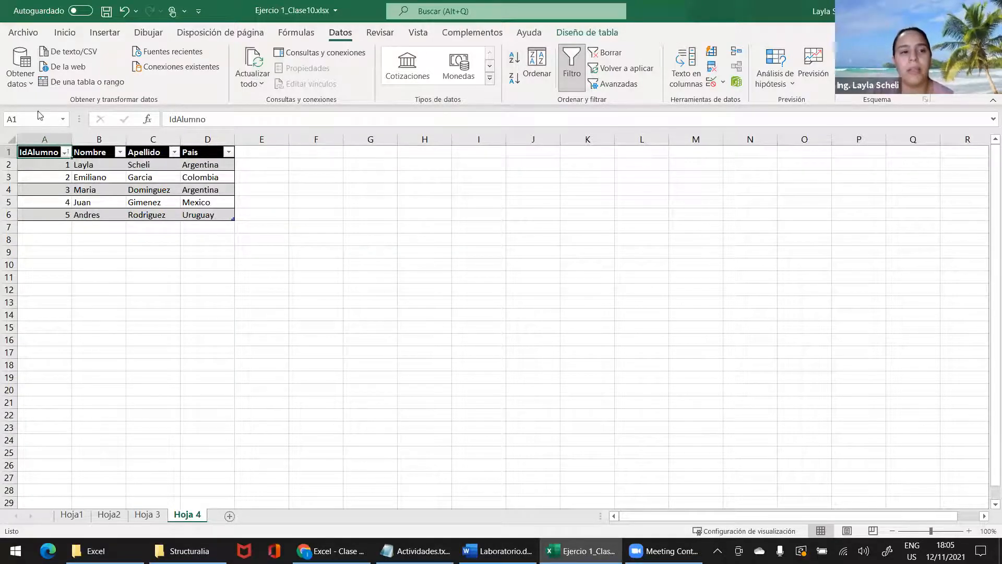
left_click(96, 154)
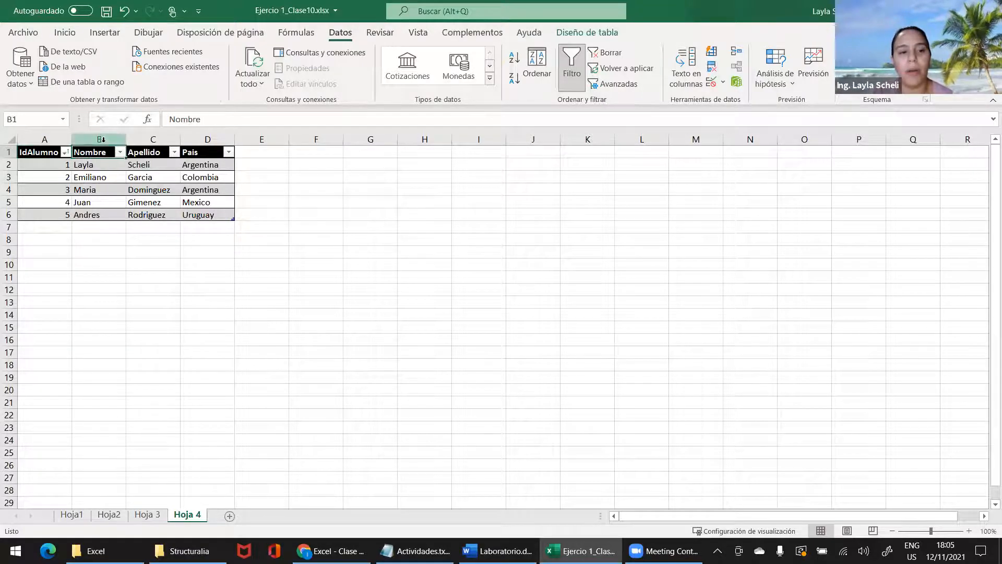
left_click(43, 153)
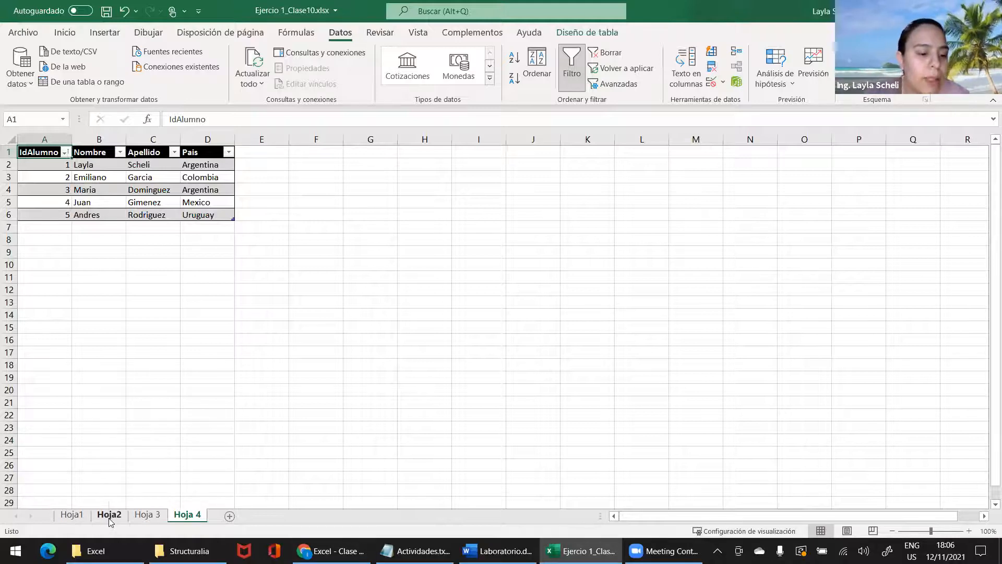
Switch to the Hoja1 orders sheet and select cell B2.
left_click(72, 517)
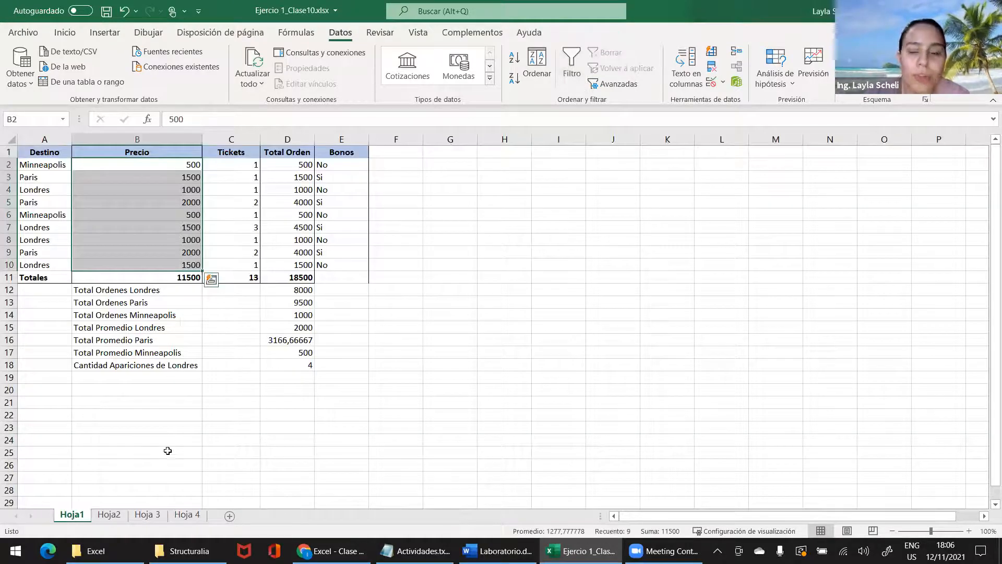
left_click(187, 514)
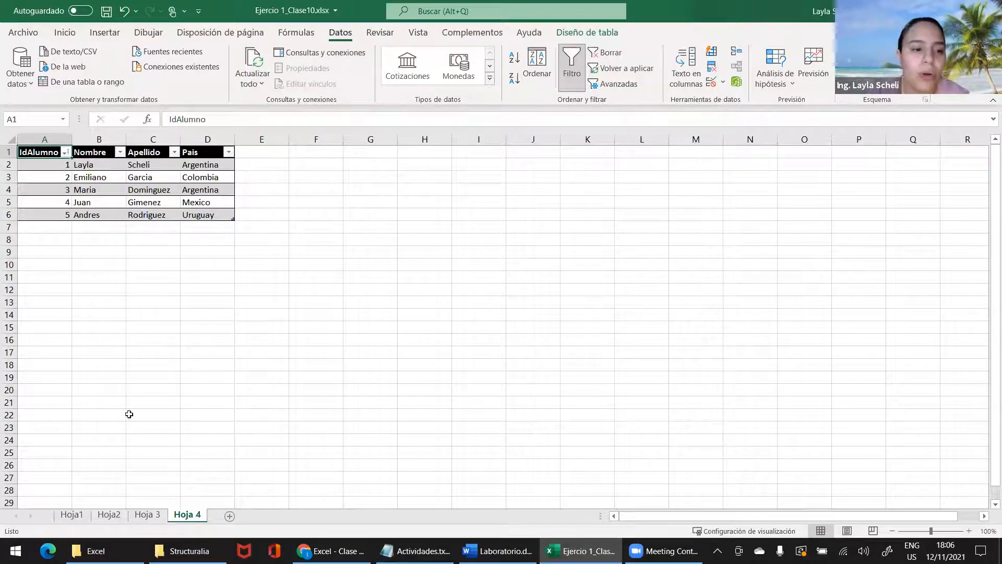
left_click(72, 514)
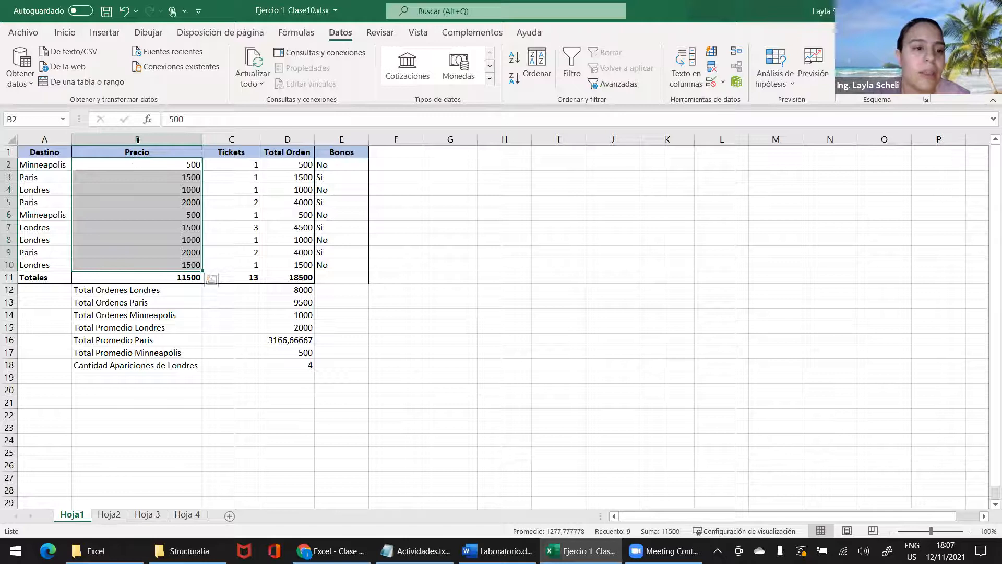
left_click(156, 169)
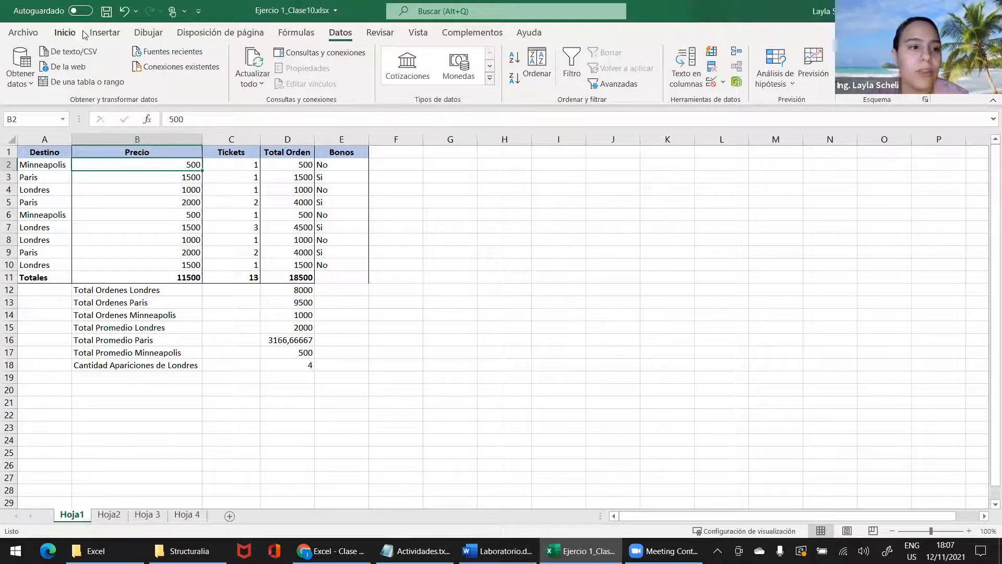
Select Precio values B2:B10 and preview Formato condicional's data bars, colour scales and icon sets.
left_click(65, 33)
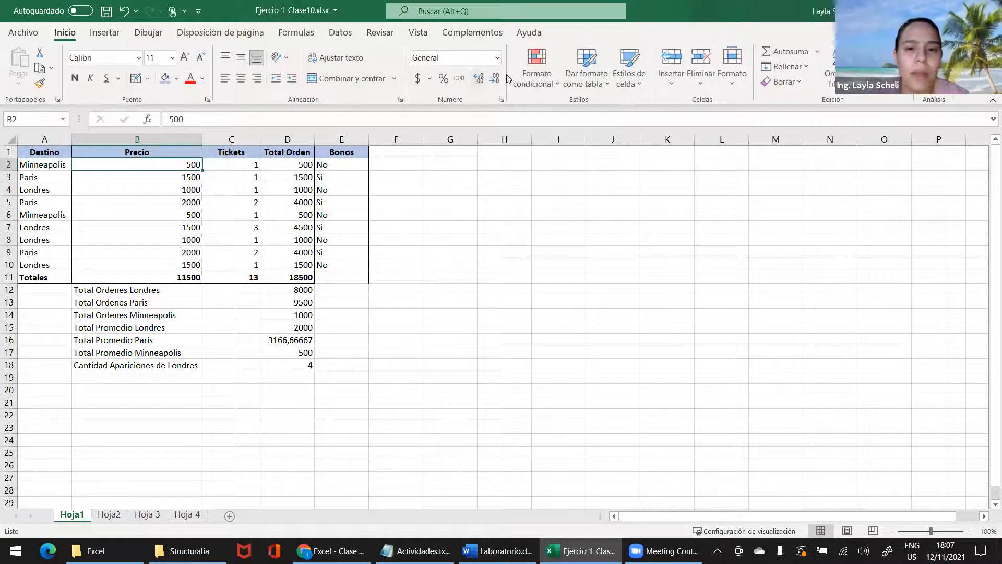
left_click(547, 82)
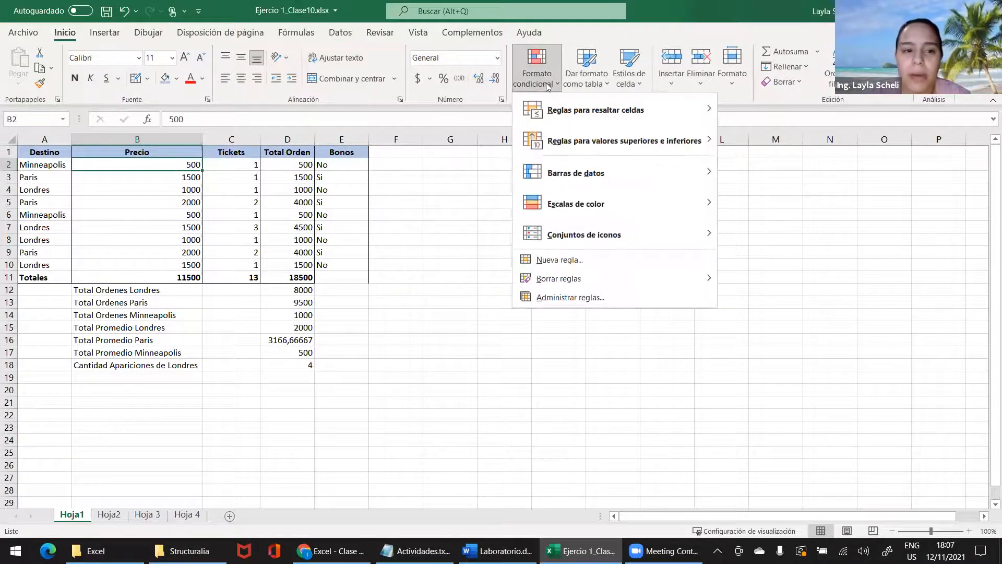
left_click(167, 164)
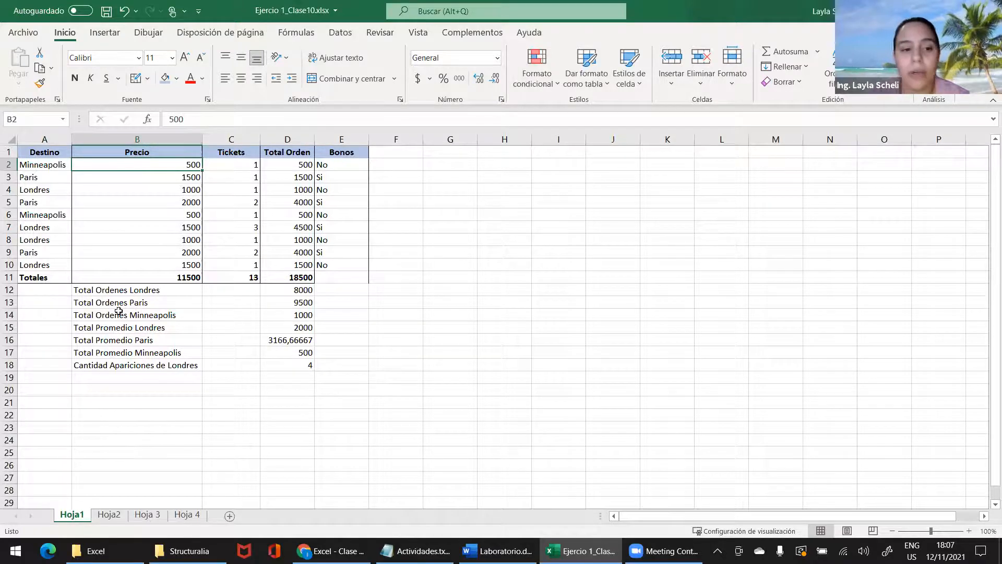
left_click_drag(147, 162, 155, 269)
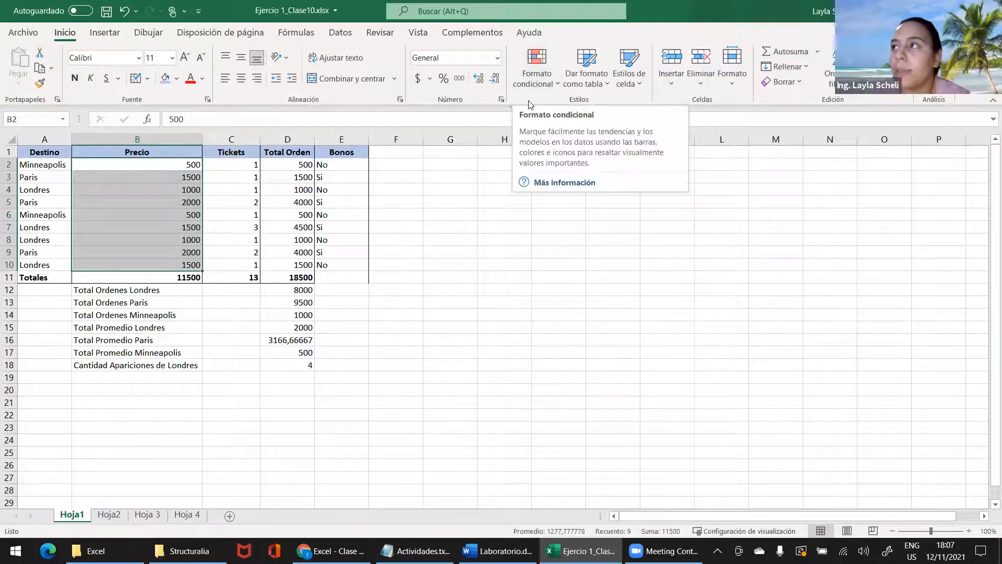
left_click(548, 82)
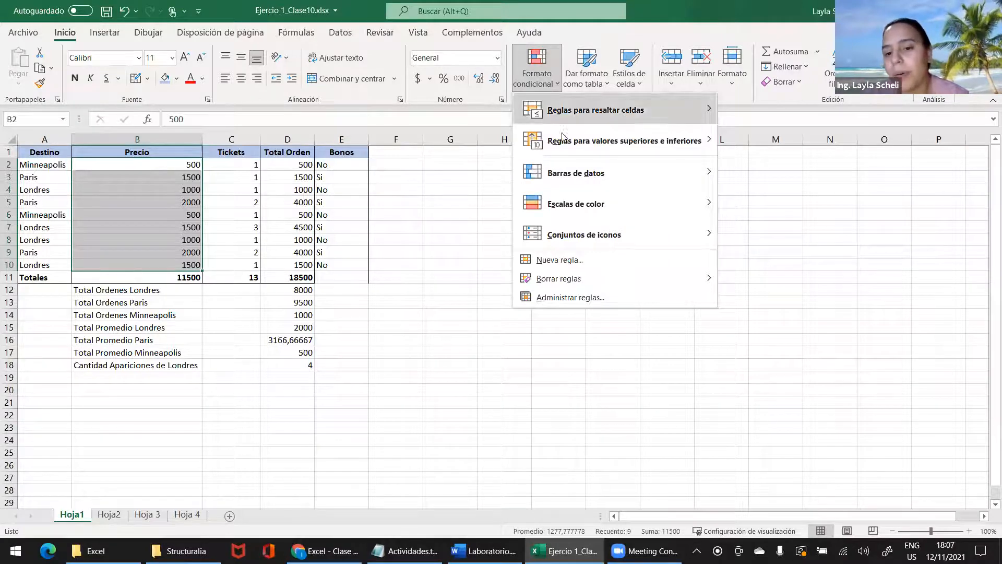
mouse_move(590, 175)
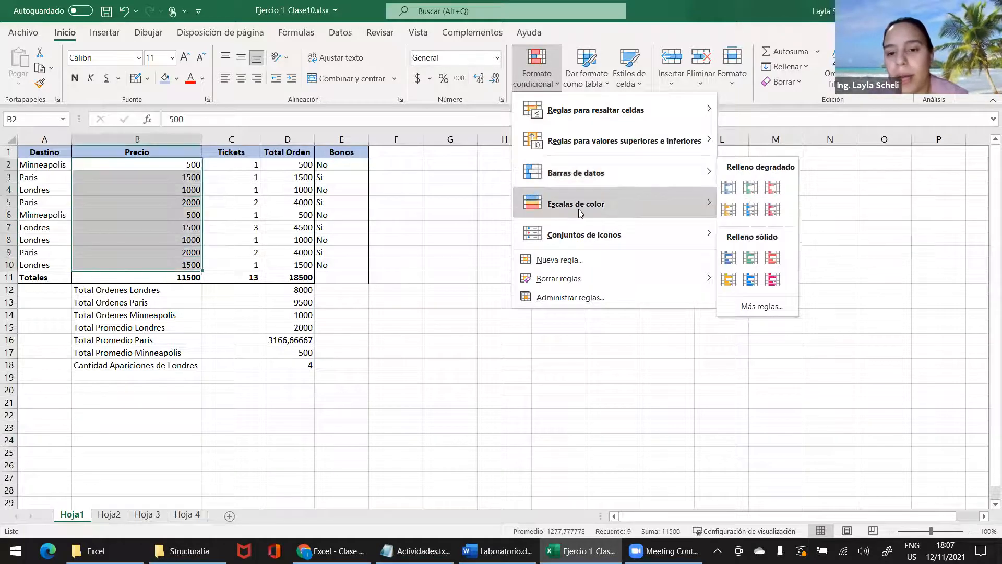
mouse_move(583, 209)
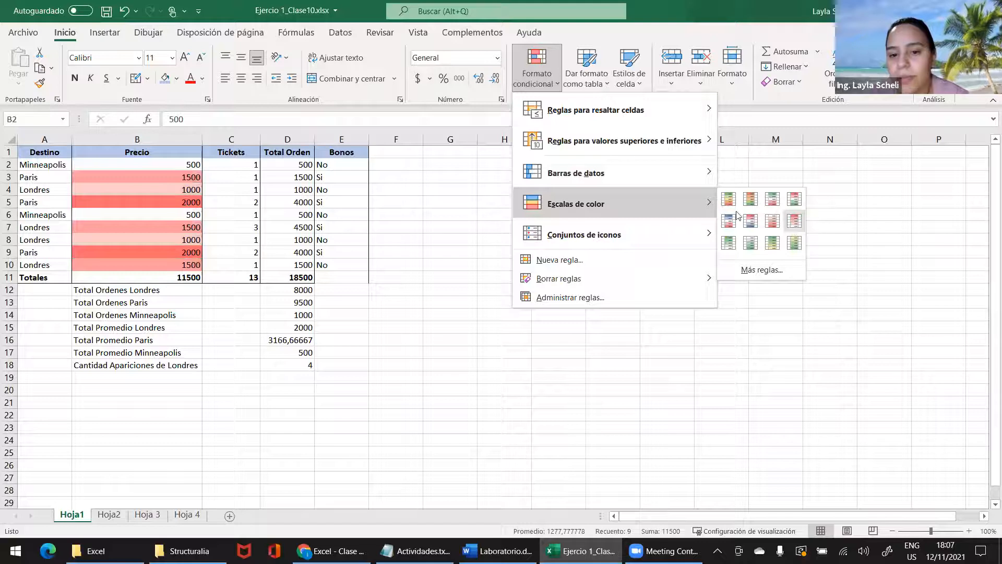
mouse_move(647, 234)
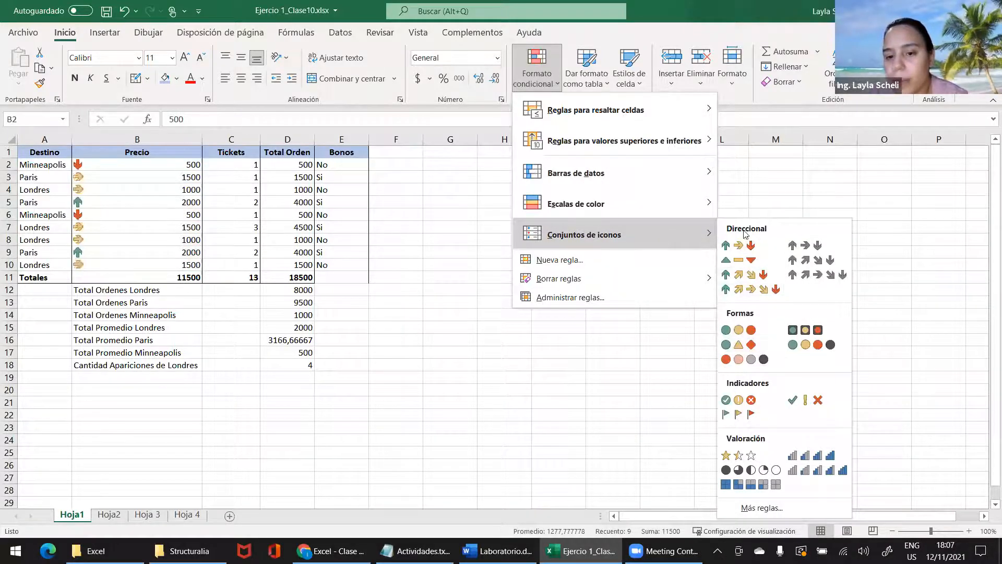
Start a new conditional formatting rule using the Escala de 2 colores style.
left_click(555, 266)
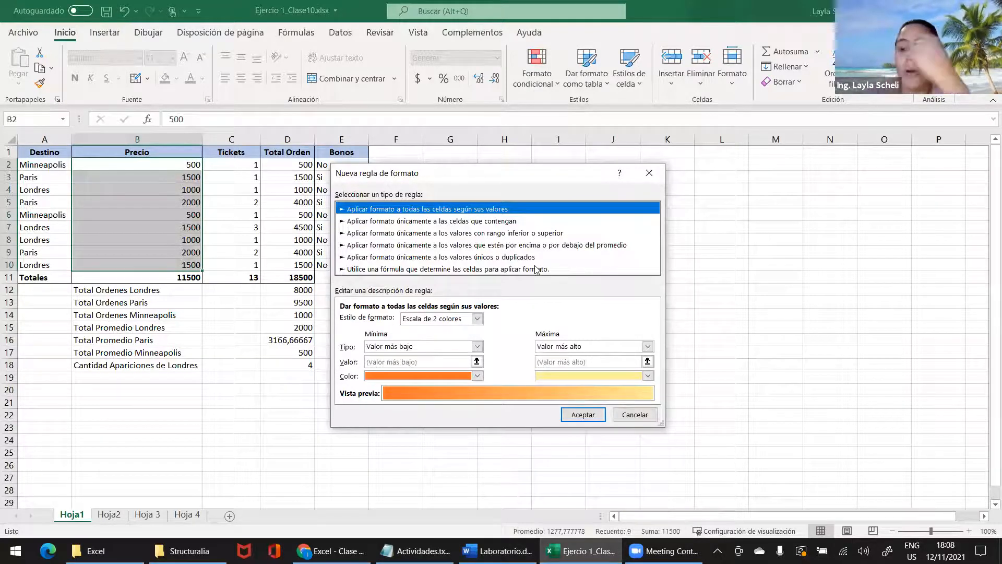
left_click(477, 319)
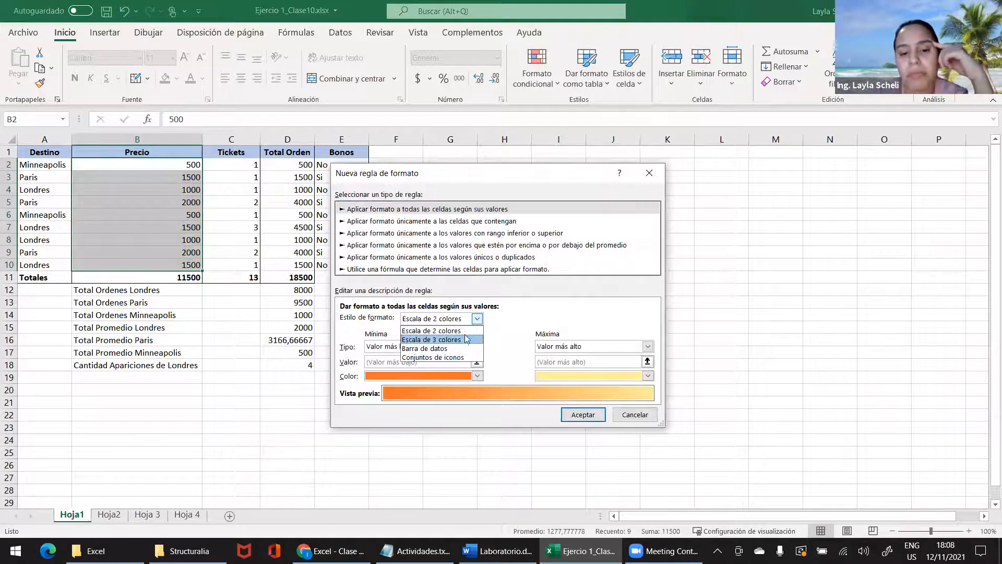
left_click(466, 333)
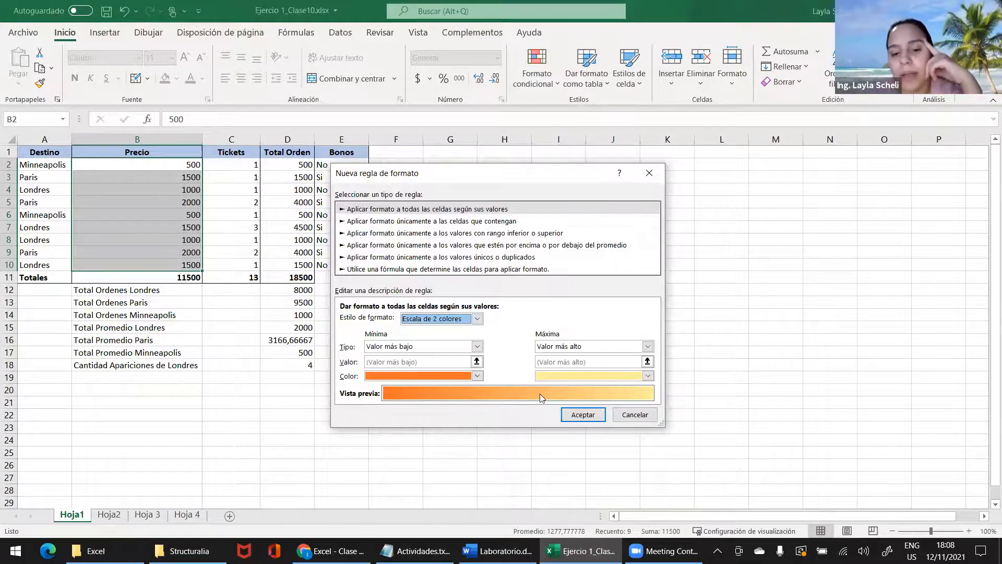
Set the scale's minimum colour to orange and maximum to gold, then apply the rule.
left_click(478, 376)
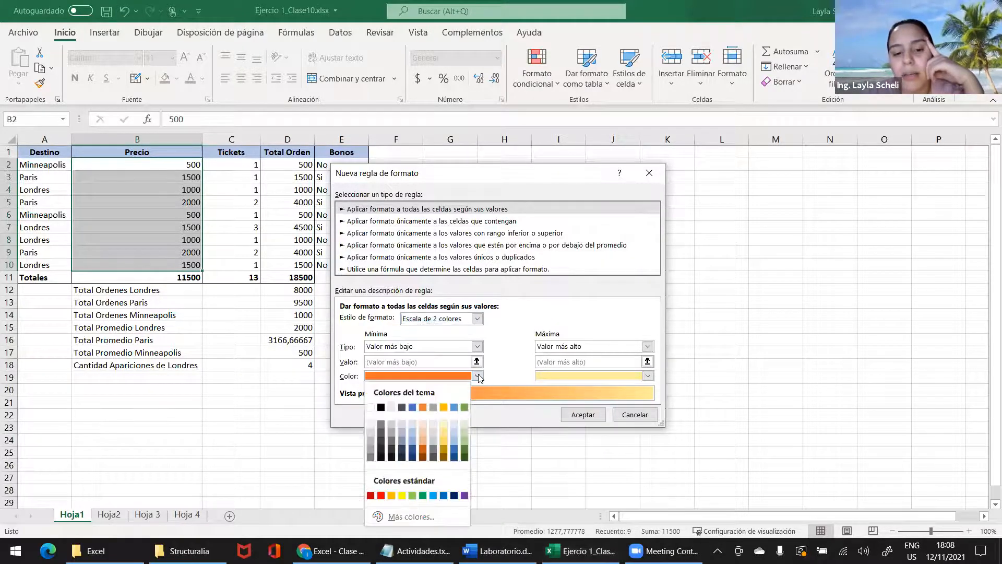
left_click(413, 435)
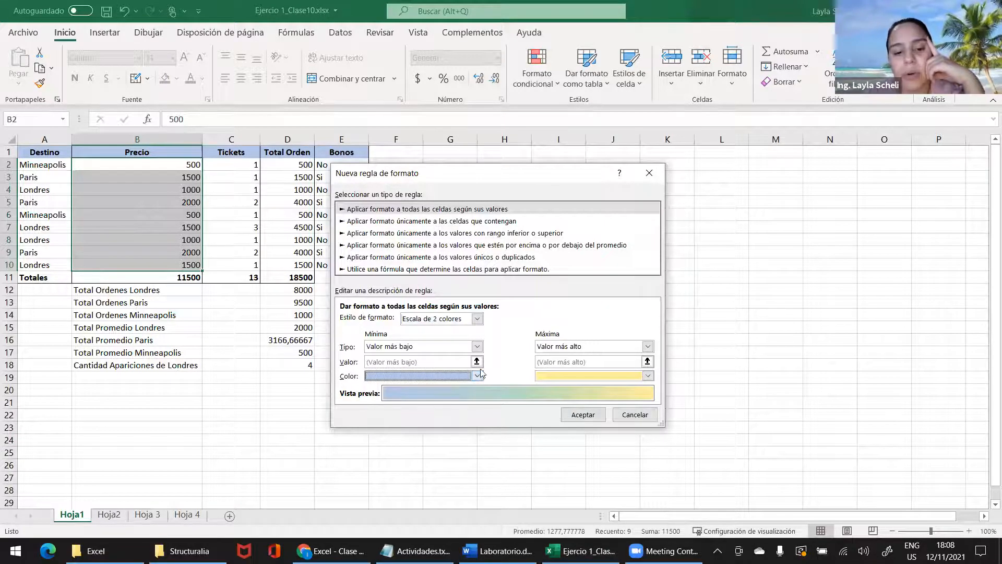
left_click(648, 377)
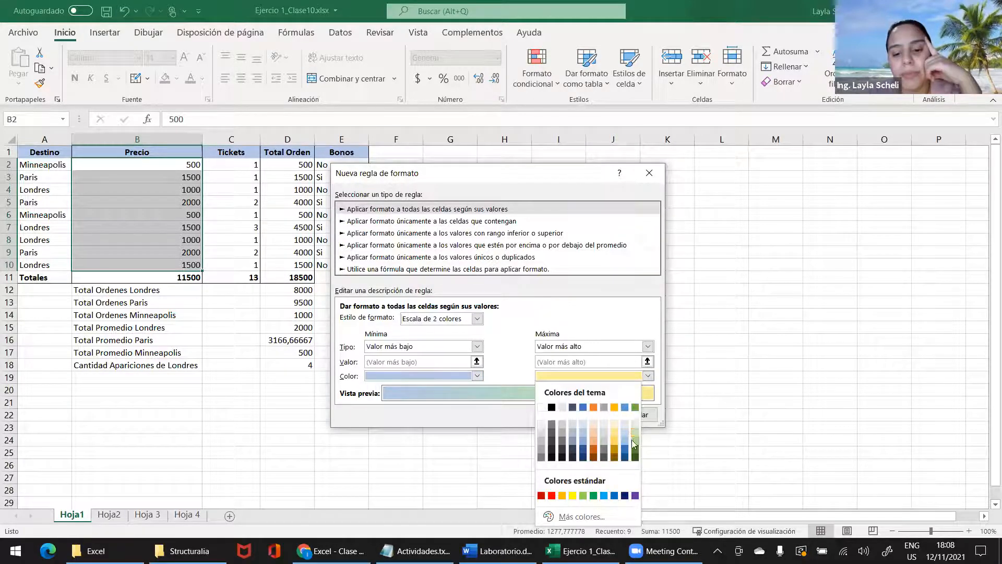
left_click(583, 450)
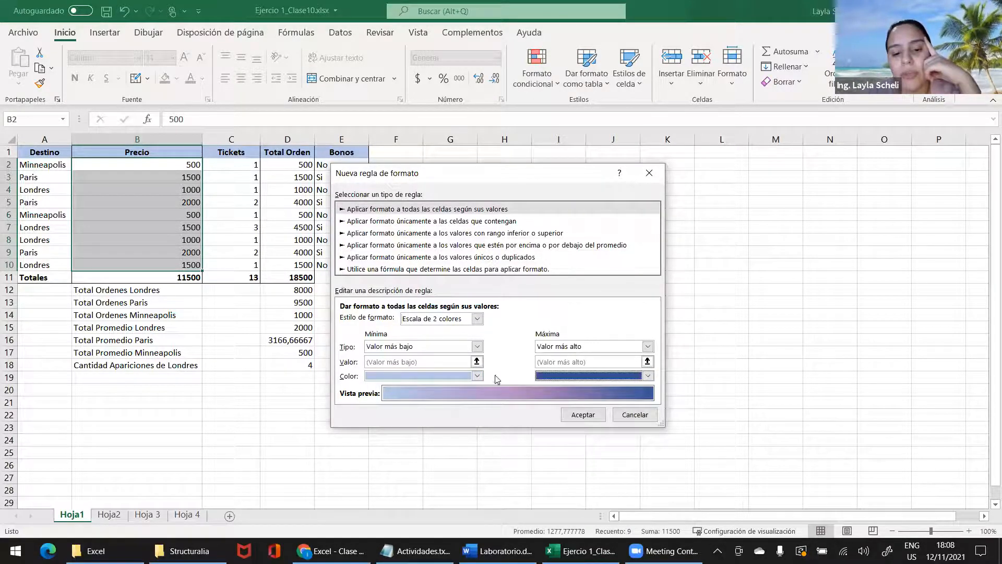
left_click(648, 376)
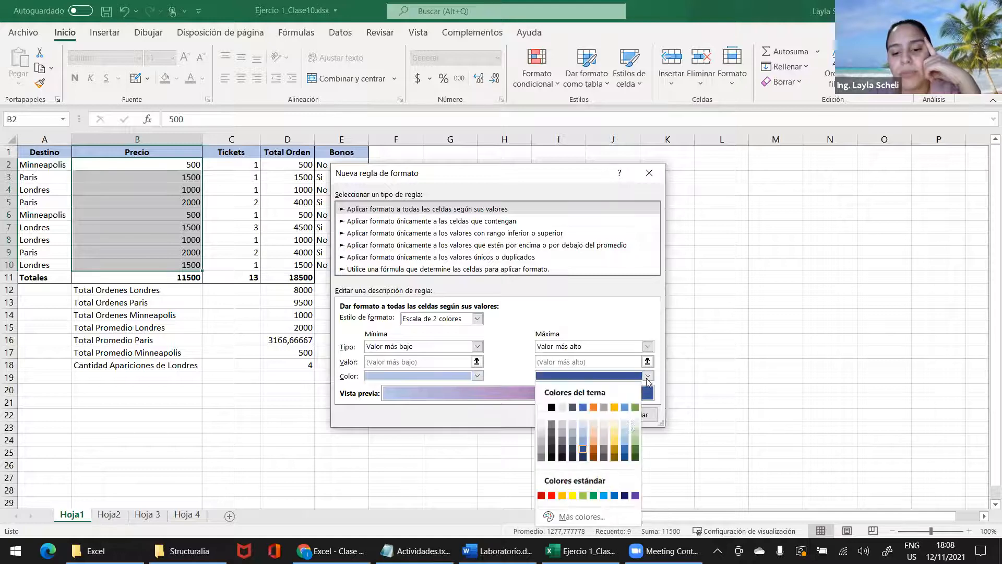
left_click(614, 440)
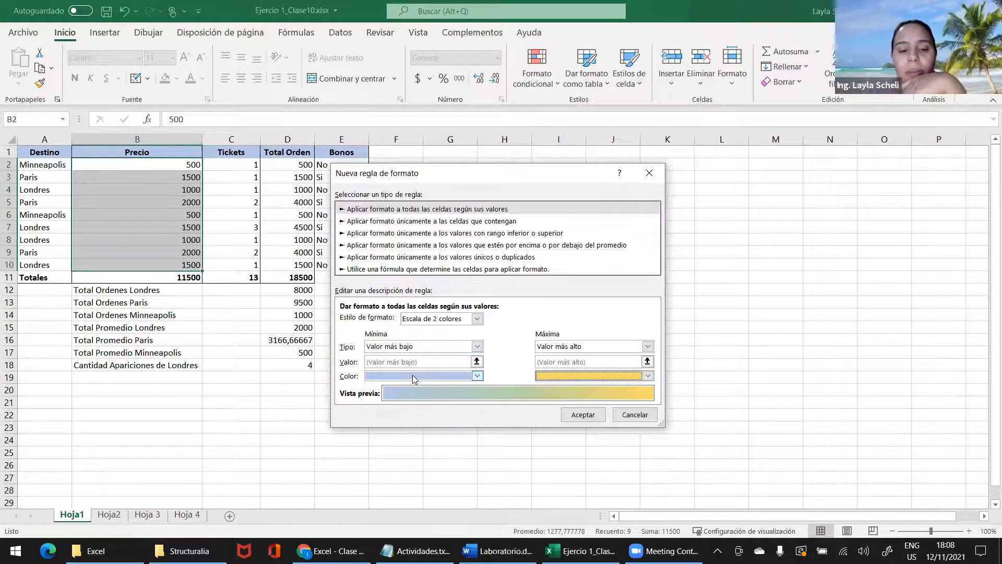
left_click(477, 376)
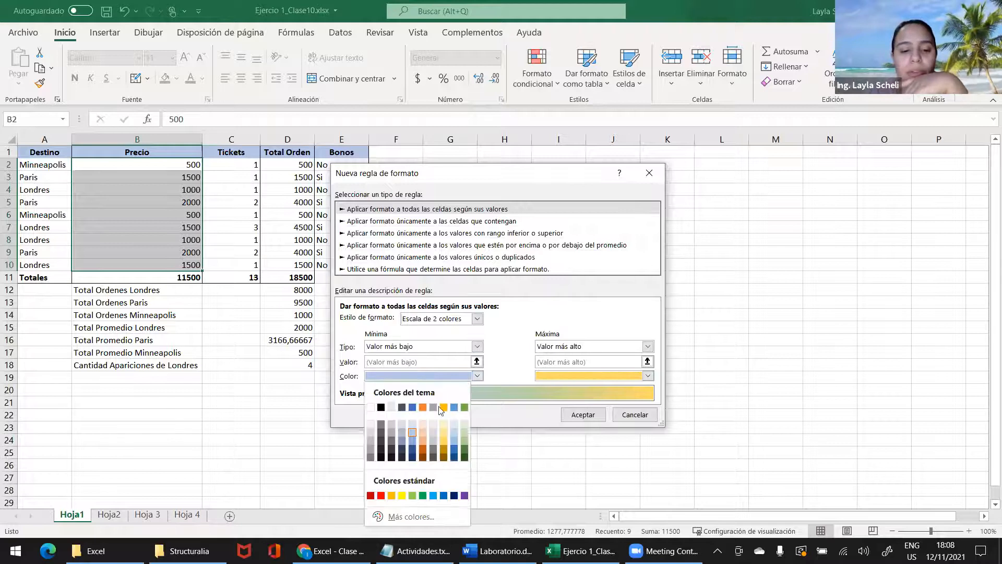
left_click(422, 440)
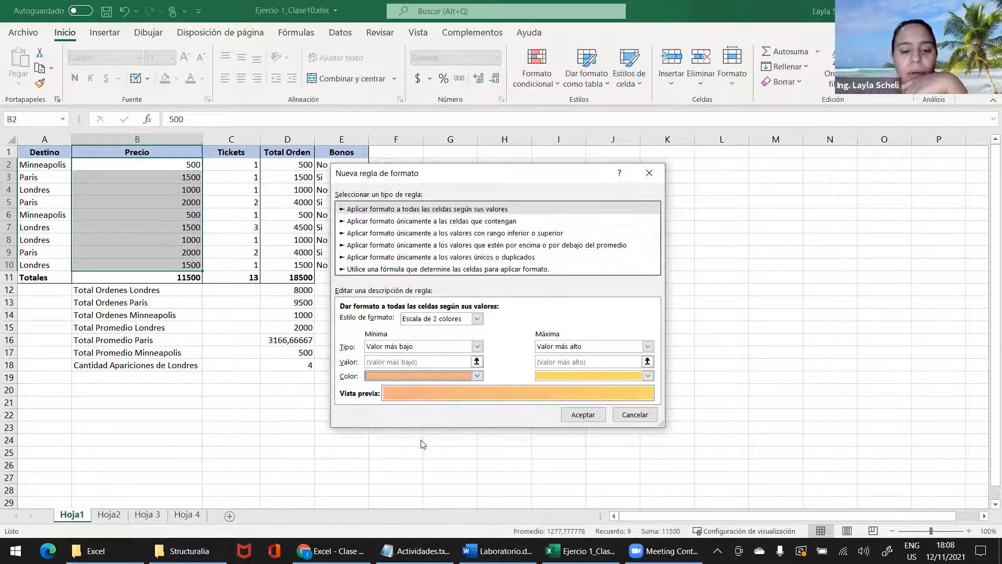
left_click(477, 376)
left_click(425, 408)
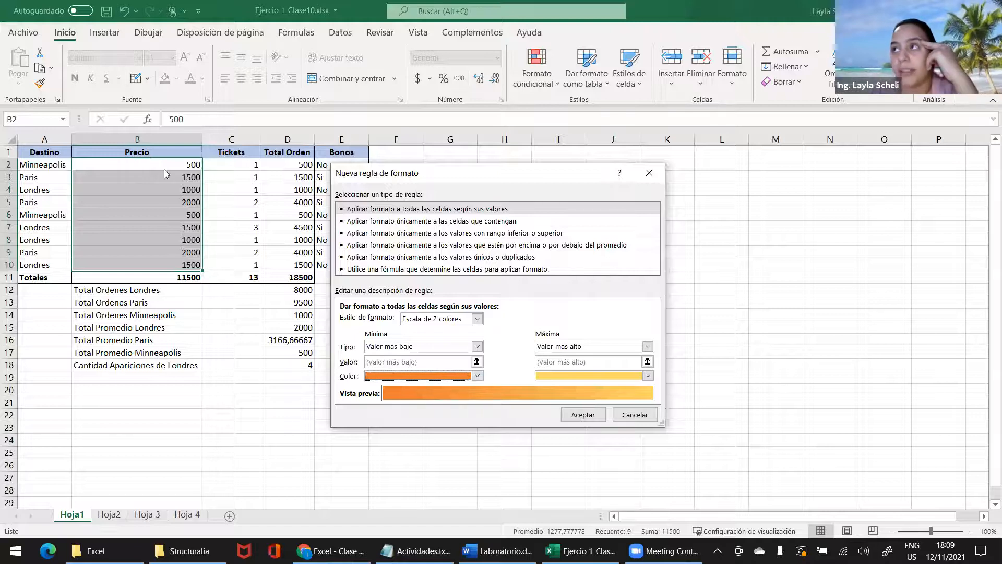
left_click(583, 418)
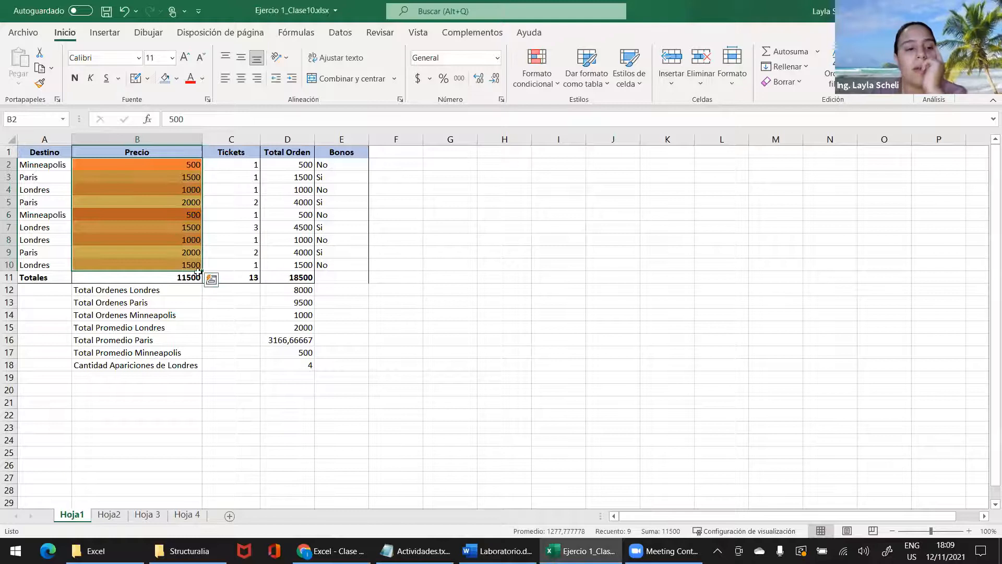
Check the shaded Precio cells, then save and close the Ejercio 1_Clase10 workbook.
left_click_drag(182, 228, 182, 220)
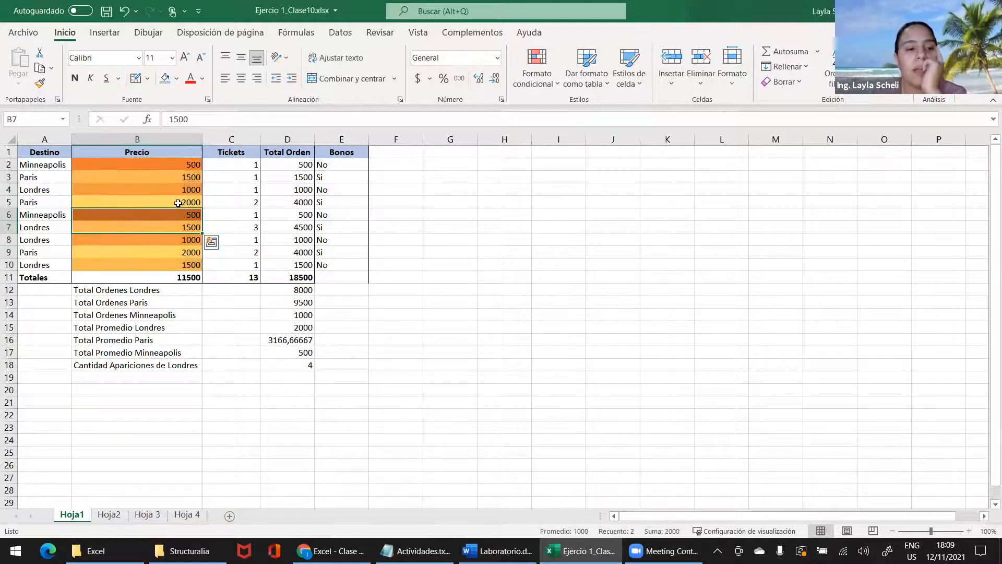
left_click(178, 203)
left_click(185, 252)
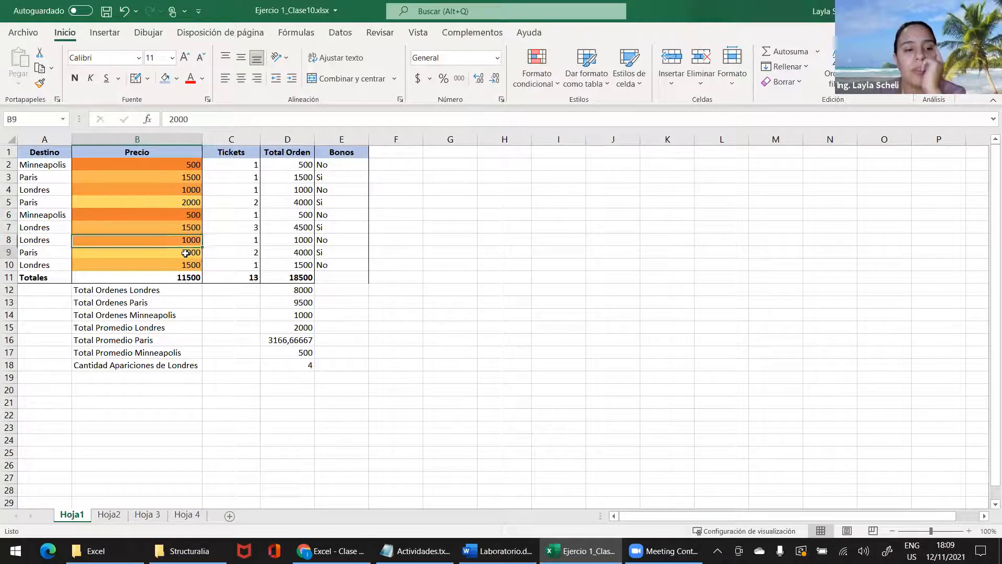
left_click(182, 268)
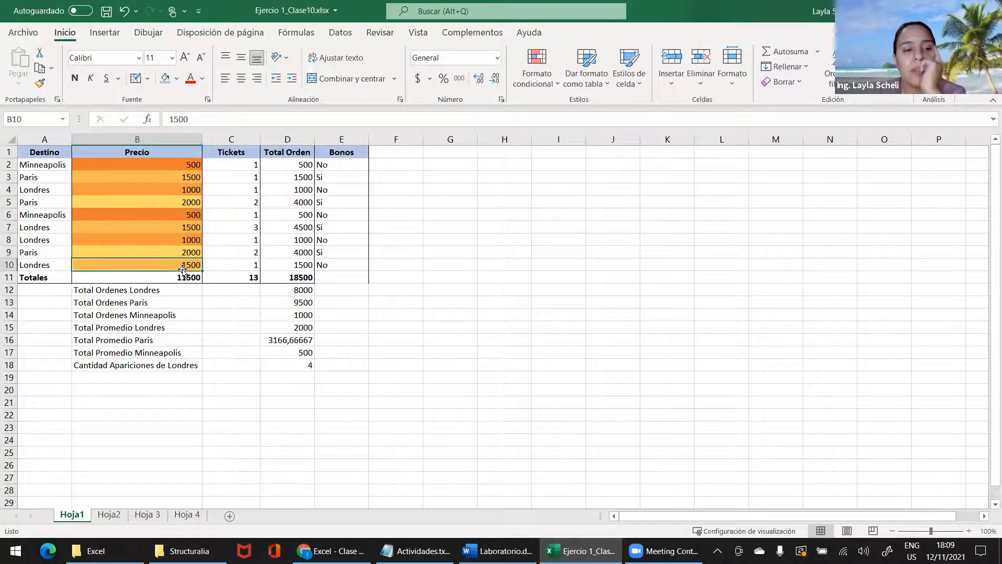
left_click(186, 162)
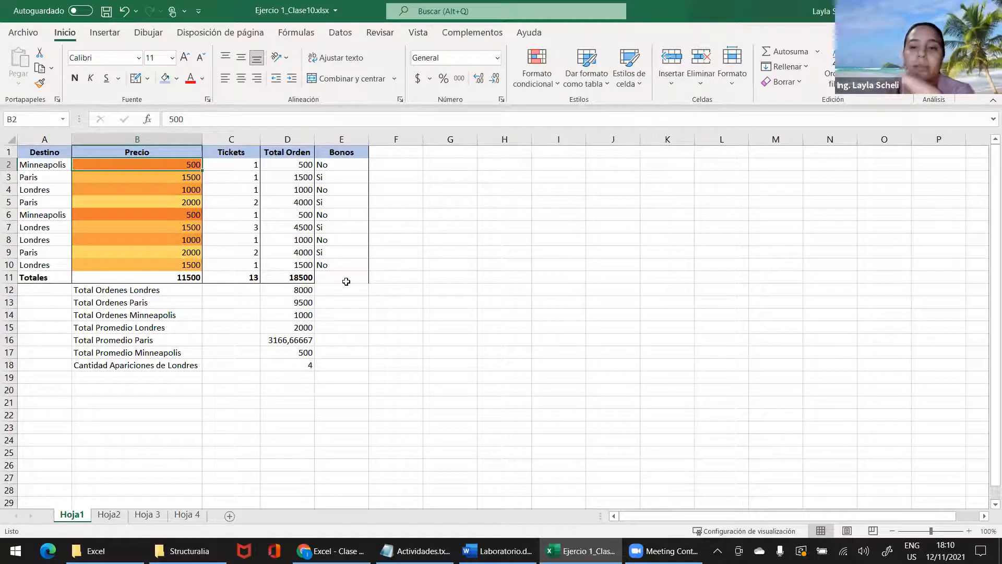
left_click(106, 11)
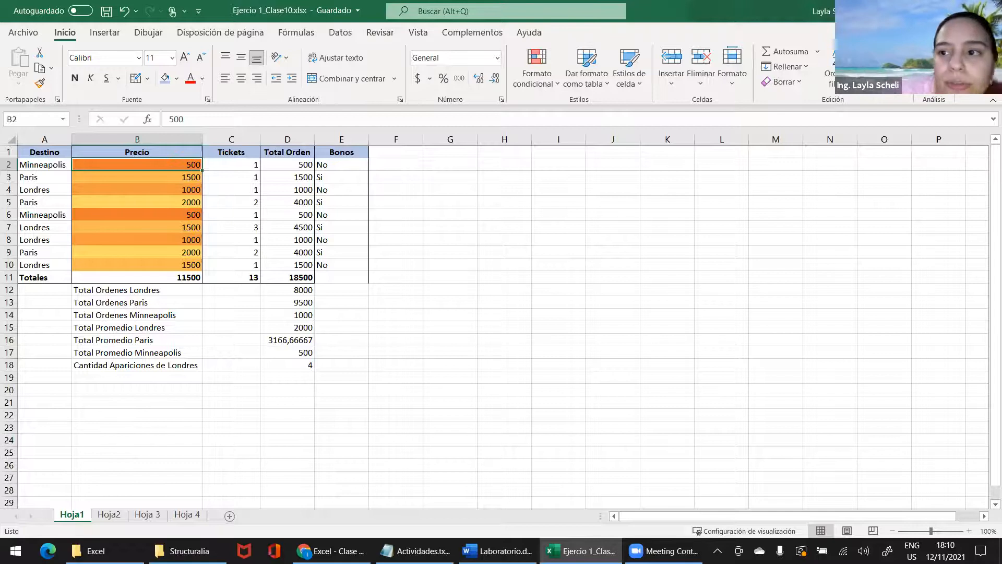
left_click(990, 10)
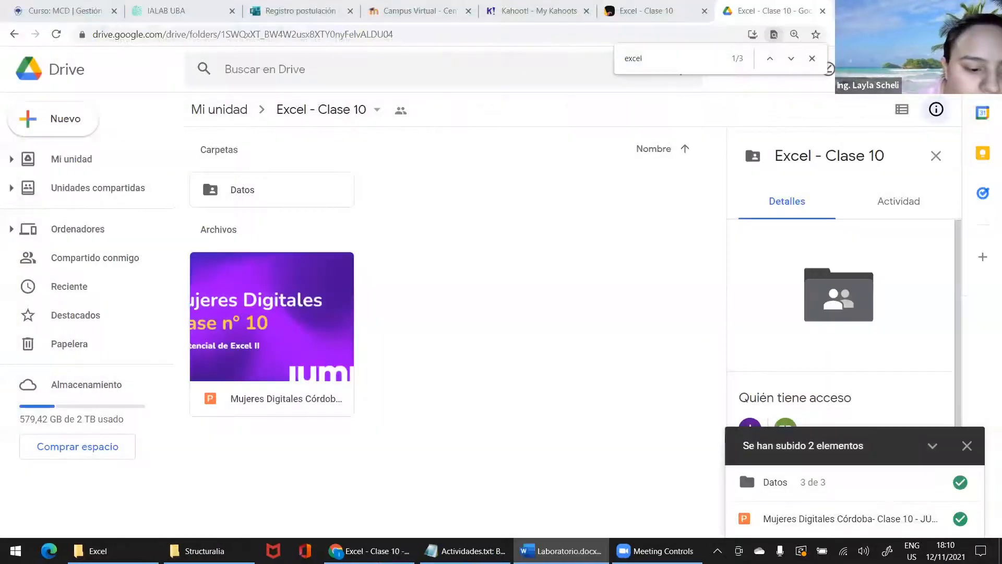
Open Plantilla_evaluaciones.xls from the Datos folder in File Explorer.
left_click(113, 551)
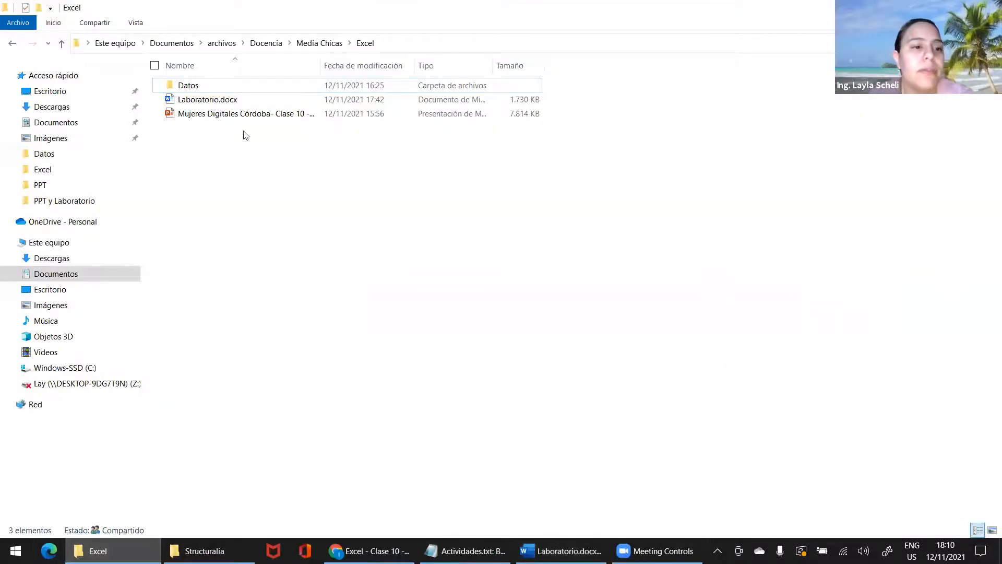
double_click(252, 83)
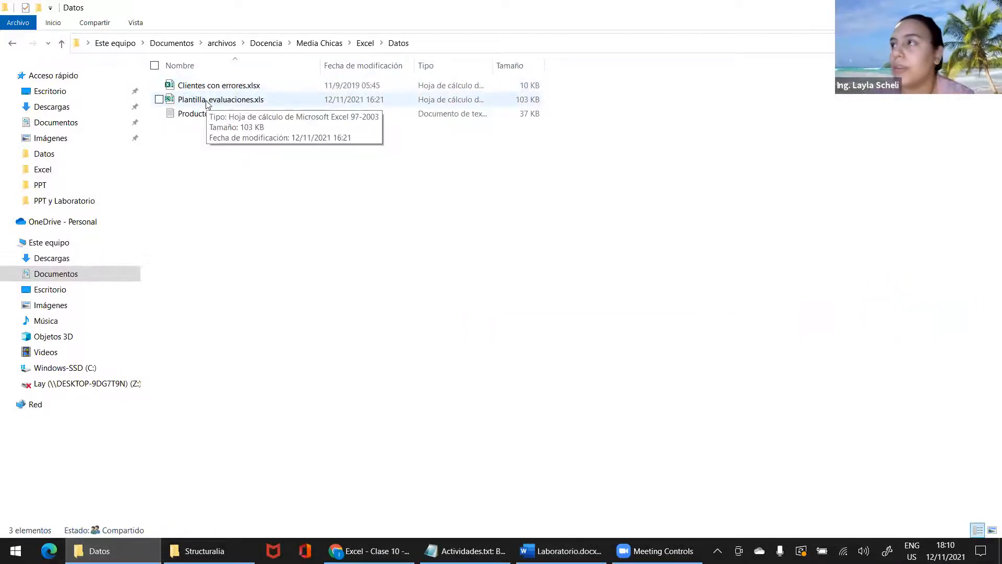
double_click(259, 100)
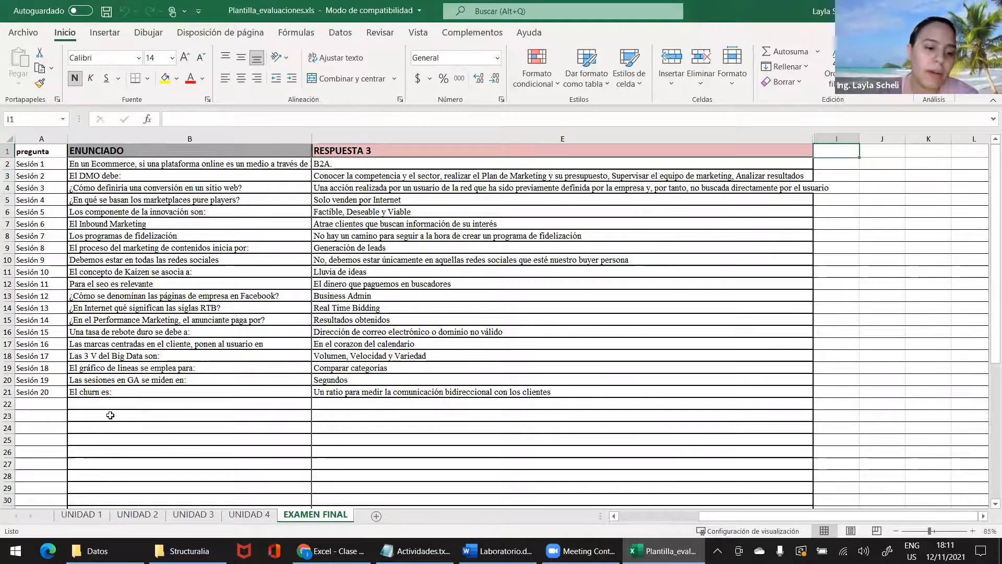
Go to the UNIDAD 1 sheet and scroll across its answer columns.
left_click(83, 516)
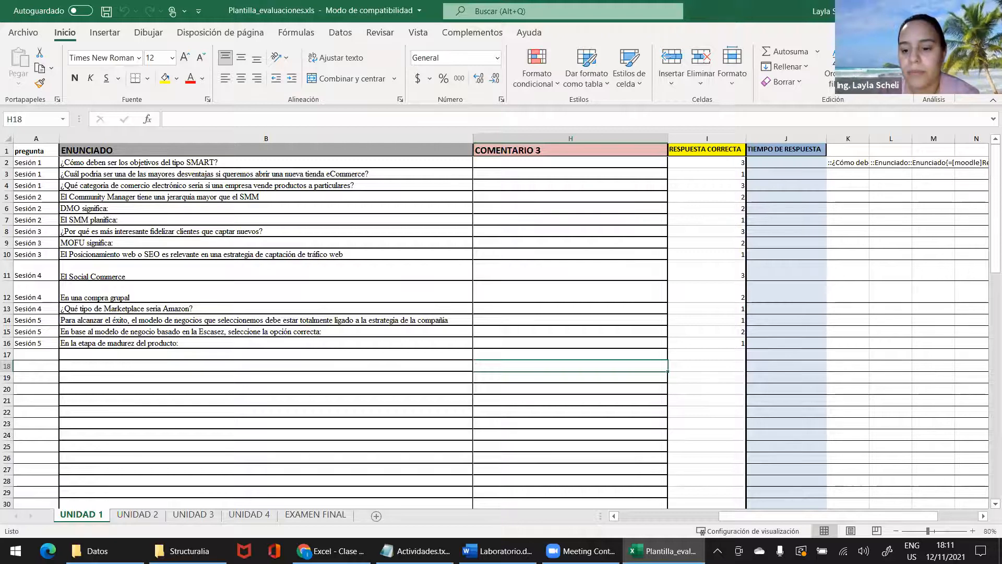
scroll(600, 476, "left", 5)
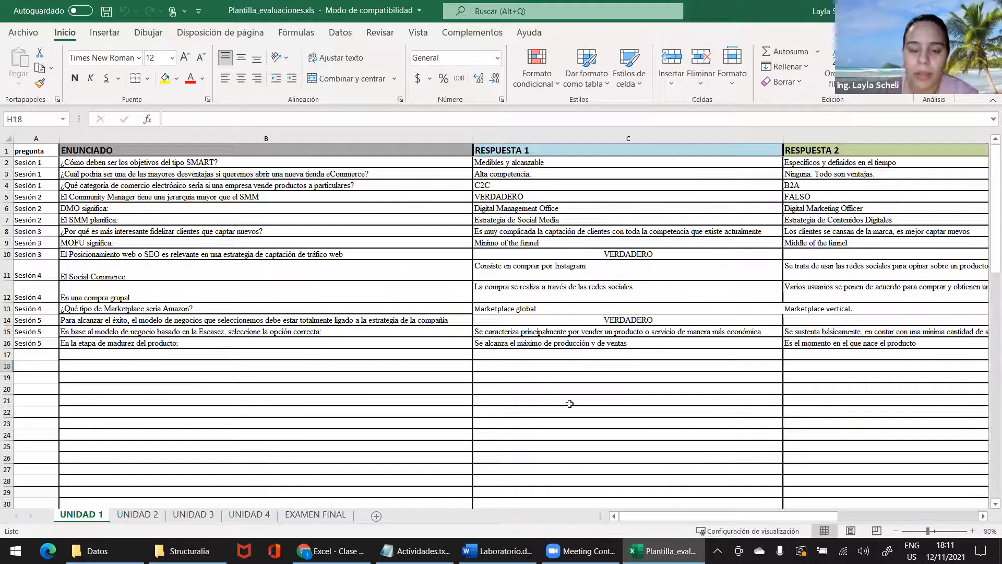
left_click(573, 153)
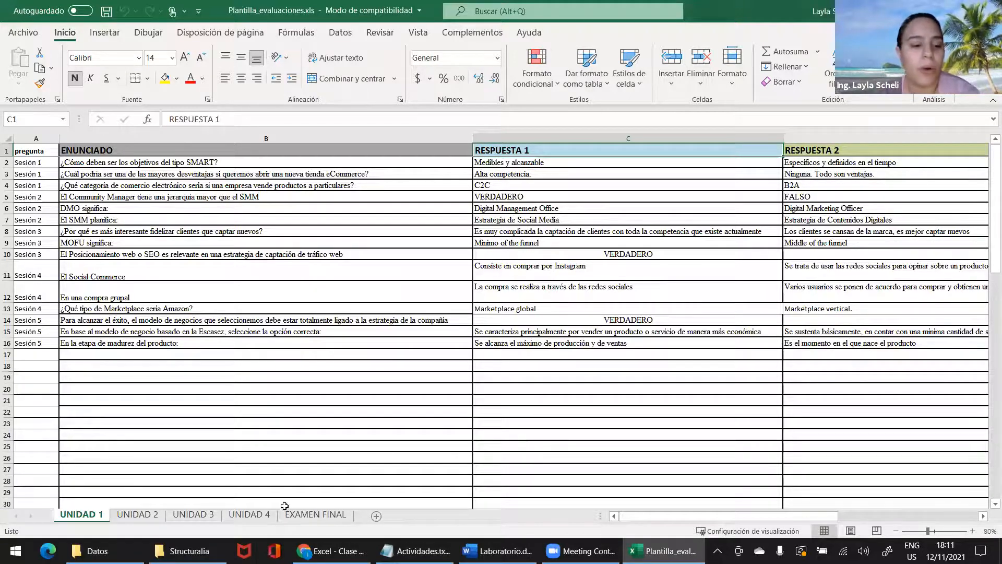
mouse_move(659, 516)
left_mouse_down()
mouse_move(833, 502)
mouse_move(663, 516)
left_mouse_up()
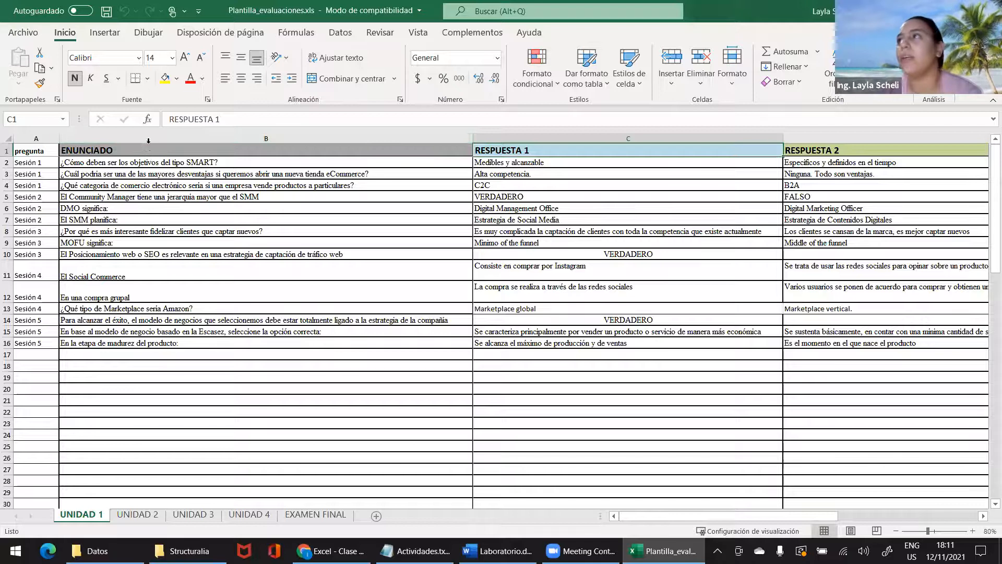
left_click_drag(651, 522, 623, 518)
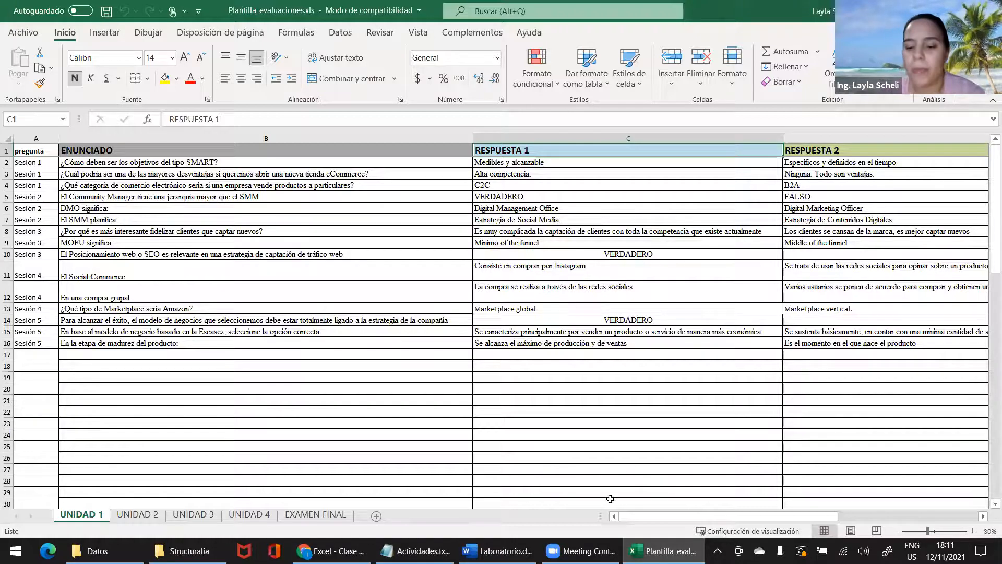
left_click_drag(650, 518, 691, 515)
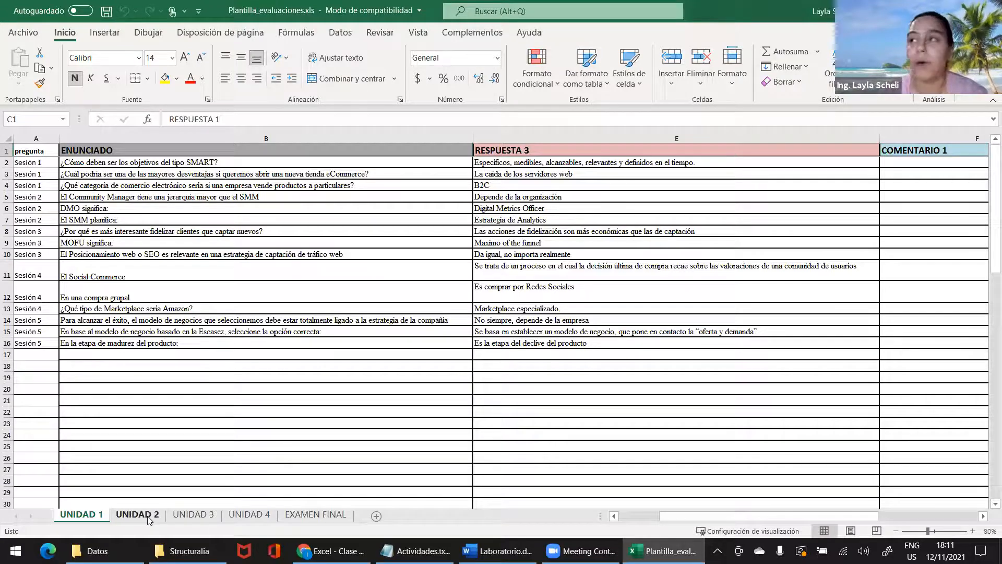
left_click_drag(668, 518, 680, 516)
Select columns F through J, COMENTARIO 1 to TIEMPO DE RESPUESTA.
left_click(576, 134)
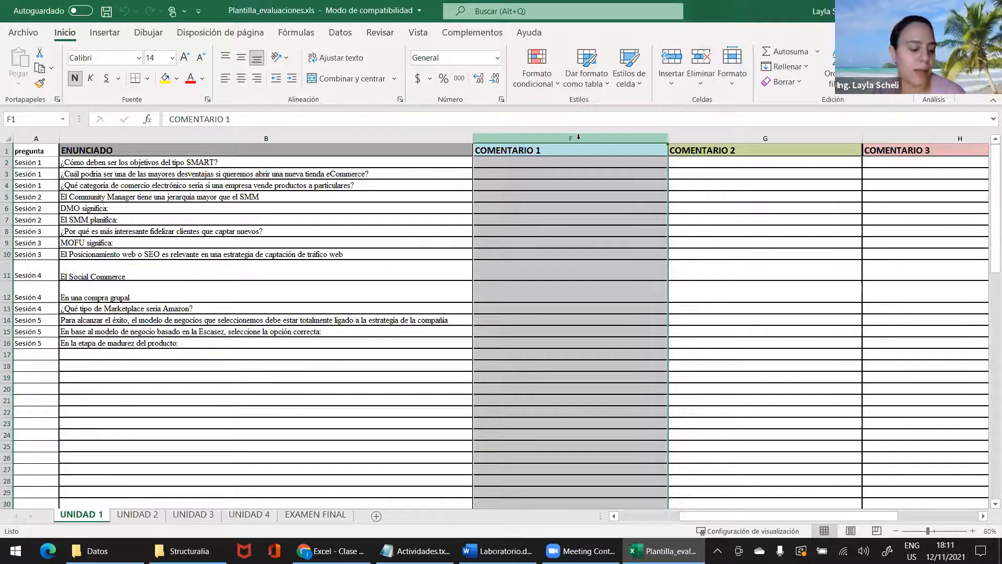
left_click_drag(578, 137, 886, 132)
left_click_drag(821, 517, 824, 516)
left_click_drag(905, 516, 639, 517)
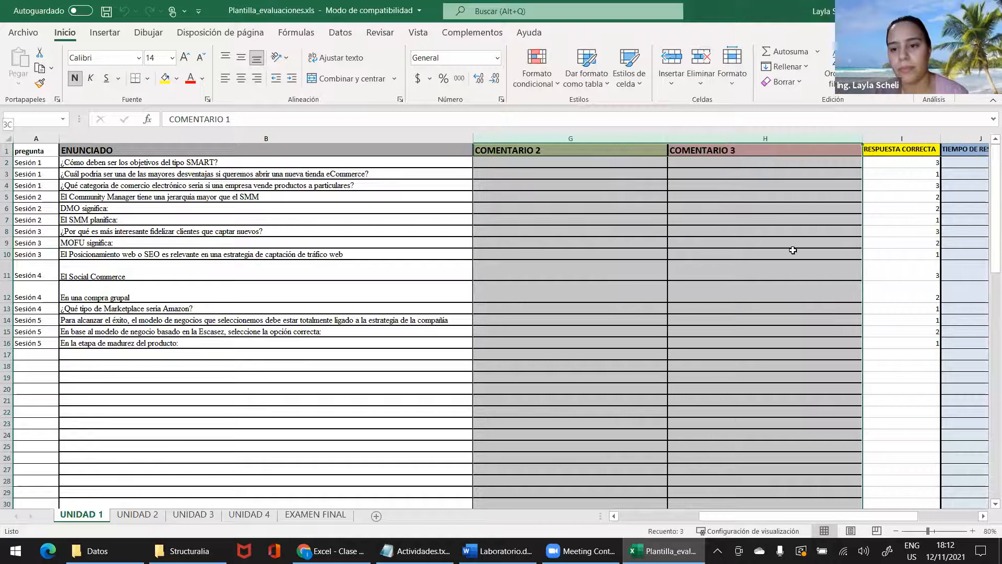
left_click(965, 136, "shift")
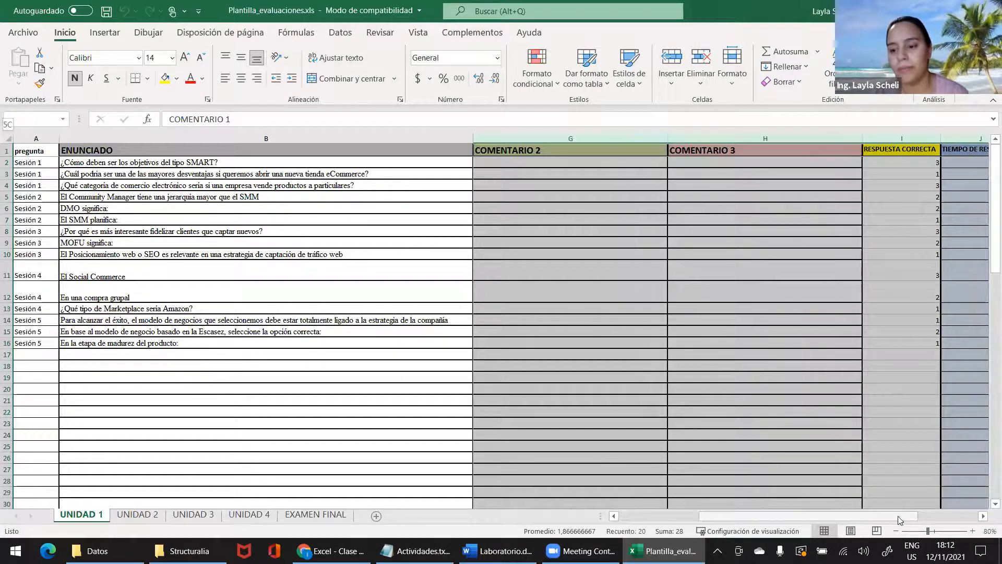
left_click(983, 516)
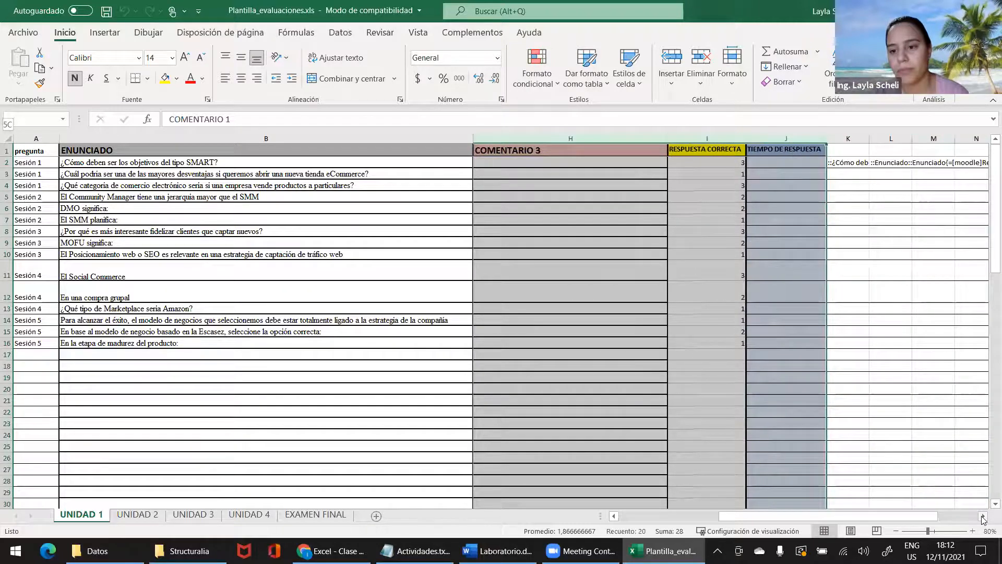
Extend the selection to column U and delete columns F through U.
left_click(983, 516)
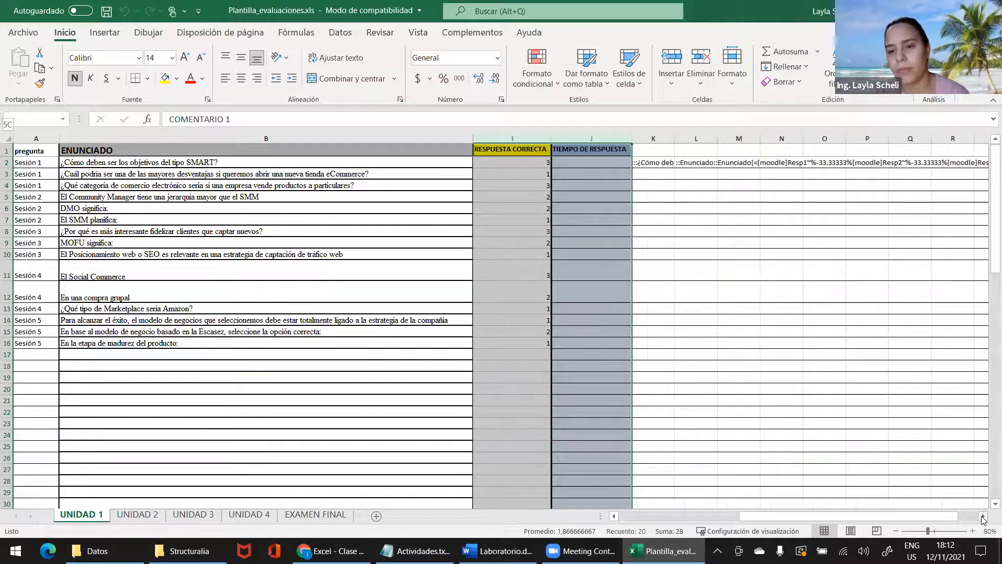
scroll(983, 517, "right", 4)
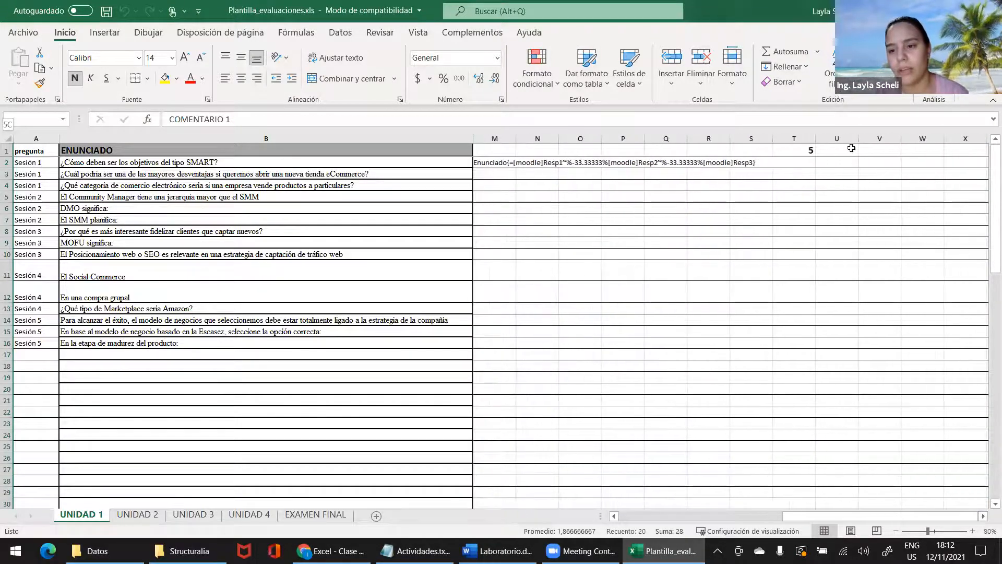
left_click(846, 139, "shift")
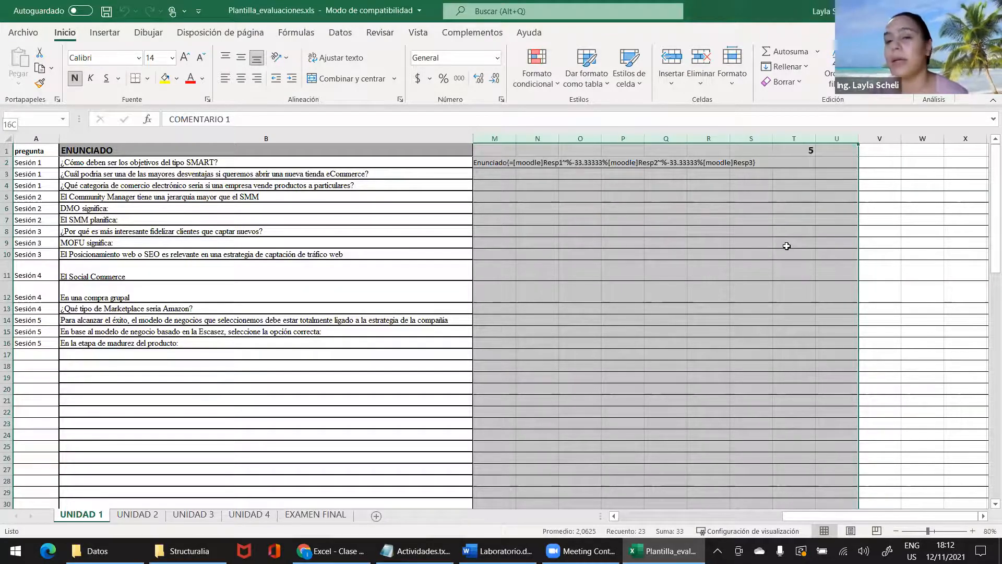
right_click(825, 137)
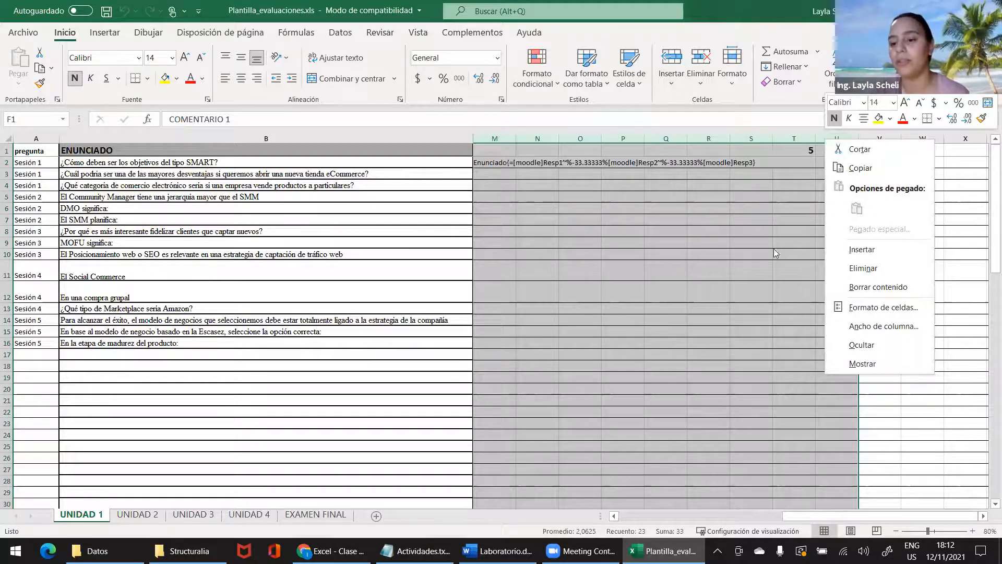
left_click(861, 268)
mouse_move(733, 519)
left_mouse_down()
mouse_move(656, 517)
mouse_move(714, 515)
left_mouse_up()
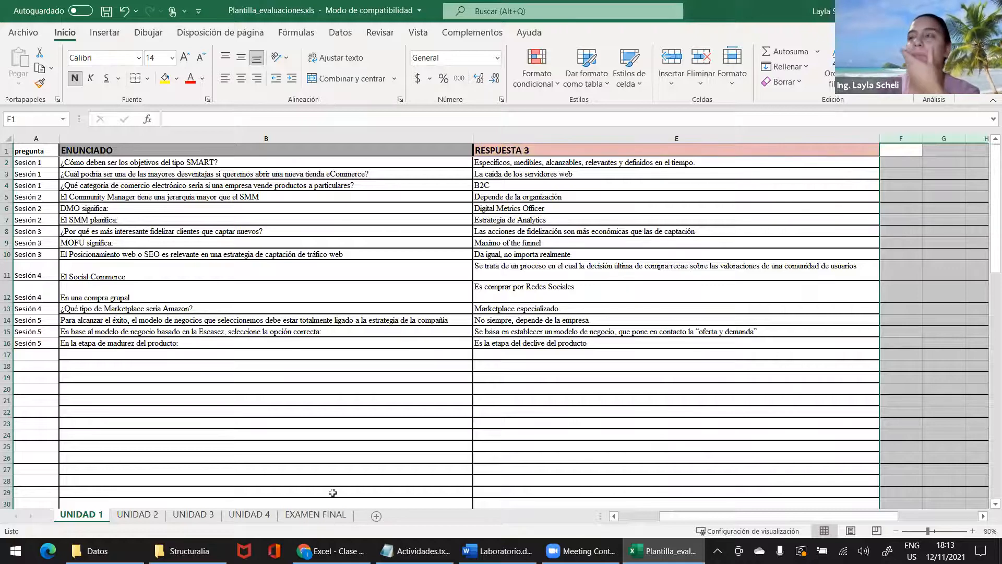
left_click_drag(673, 519, 635, 520)
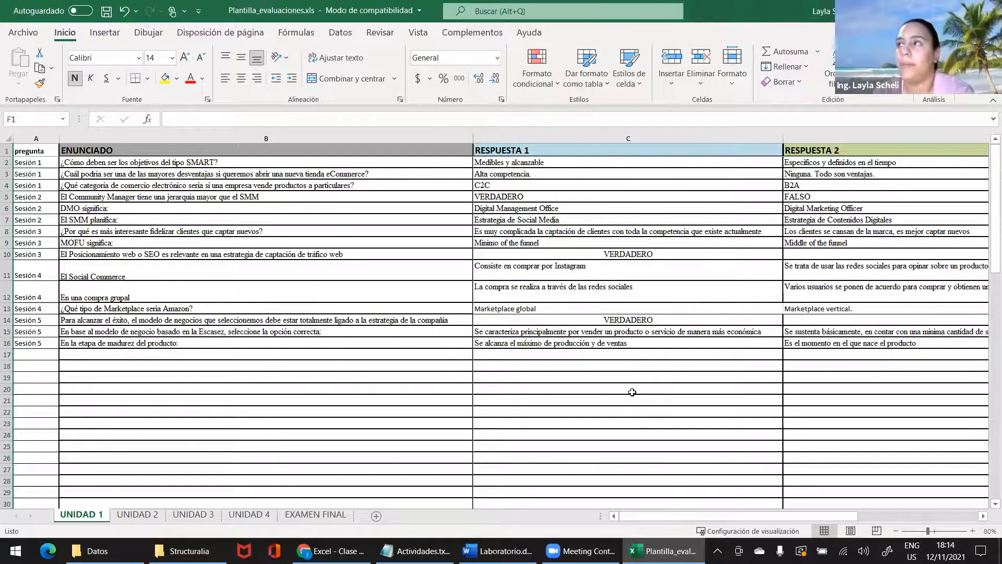
mouse_move(652, 520)
left_mouse_down()
mouse_move(697, 516)
mouse_move(640, 517)
left_mouse_up()
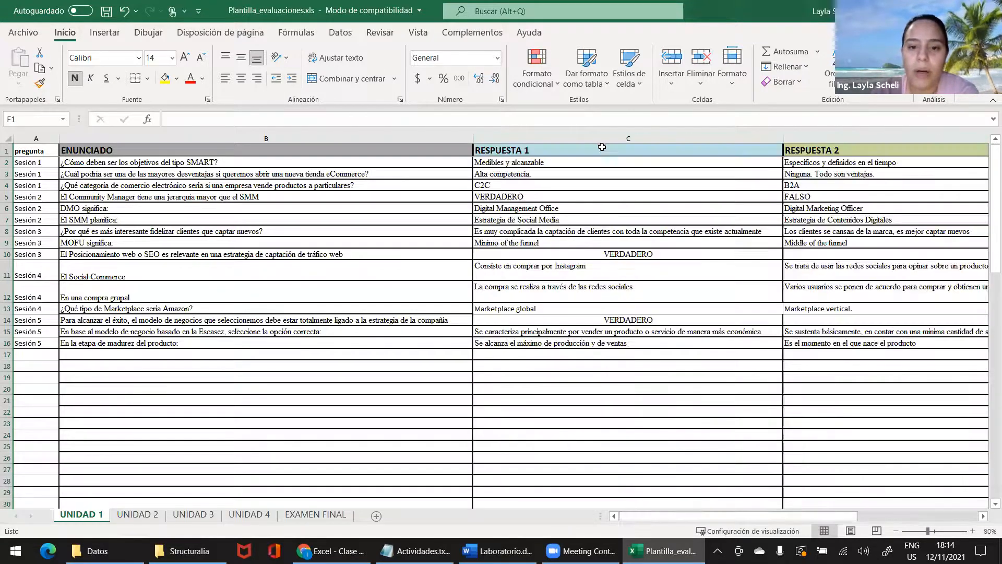
Select columns C through E, RESPUESTA 1, 2 and 3, together.
left_click(596, 138)
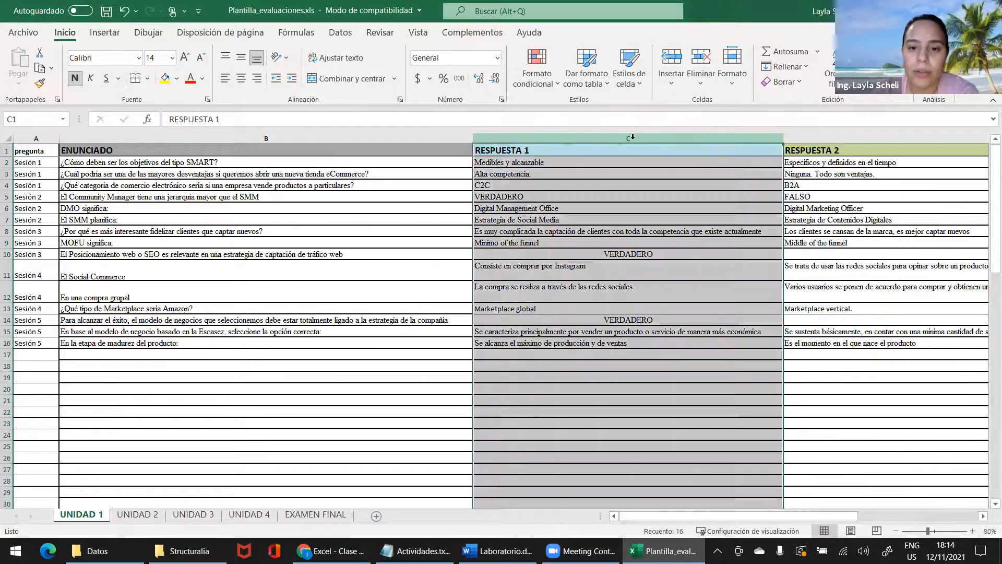
left_click(289, 140)
left_click_drag(668, 516, 620, 516)
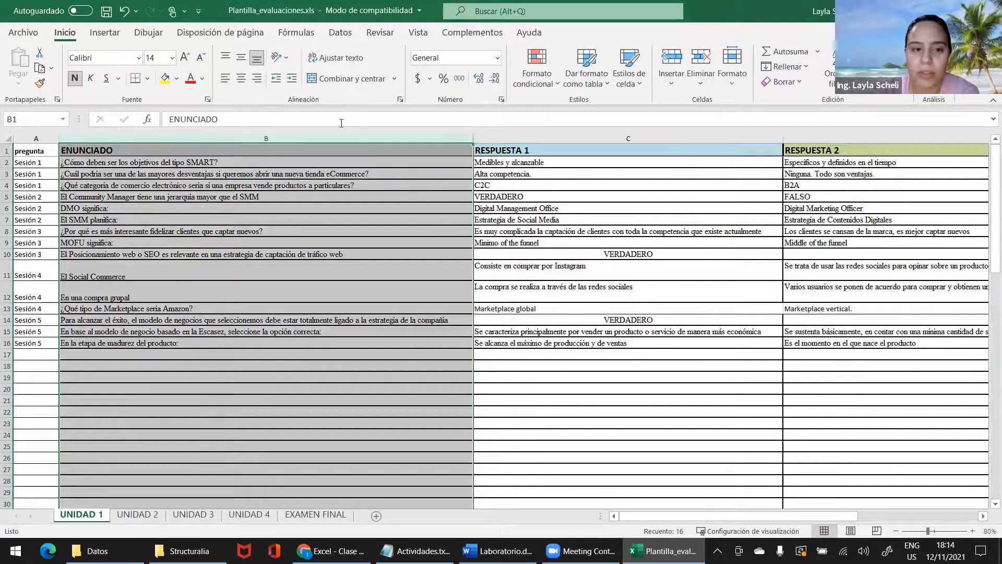
left_click(521, 134)
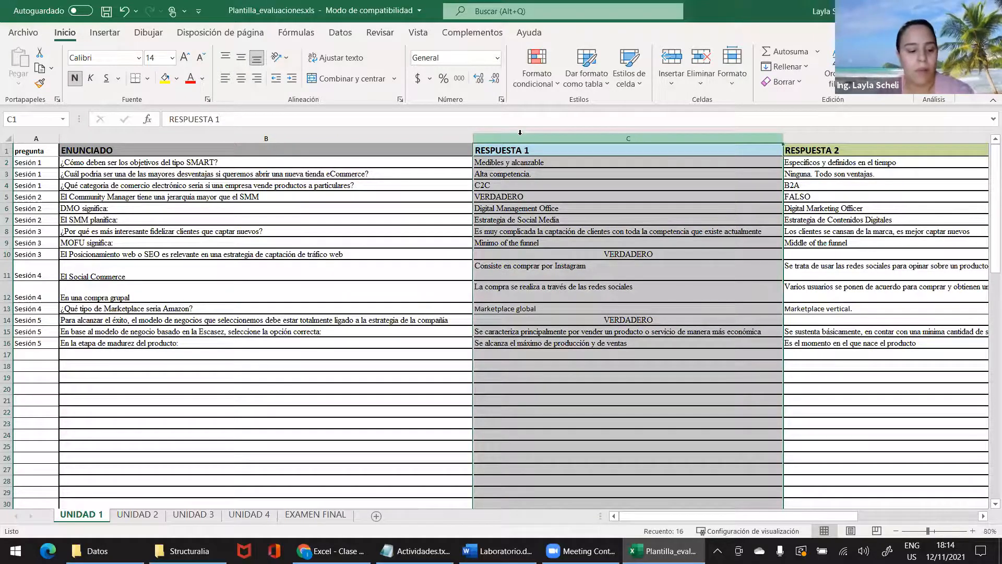
left_click(829, 137, "shift")
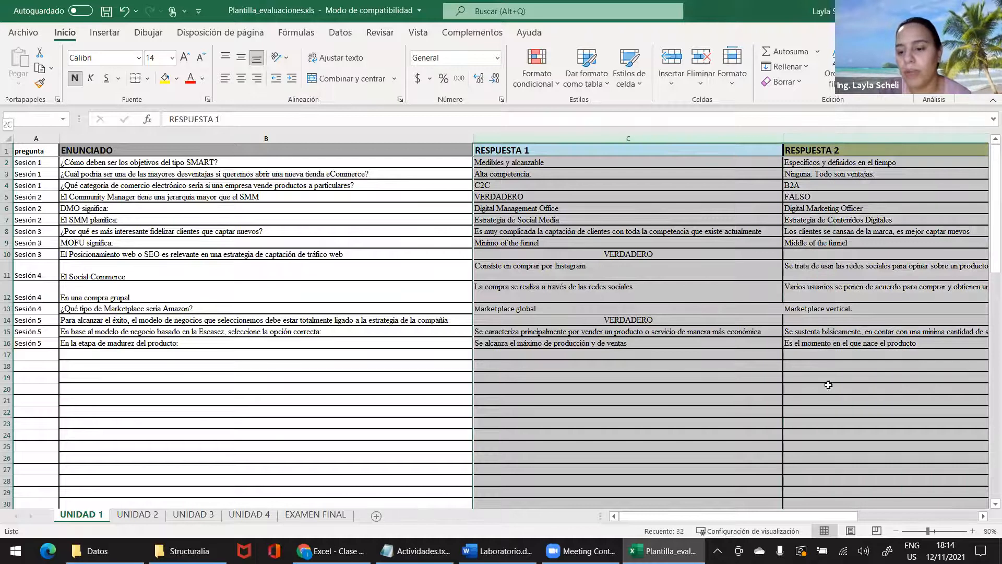
left_click(982, 517)
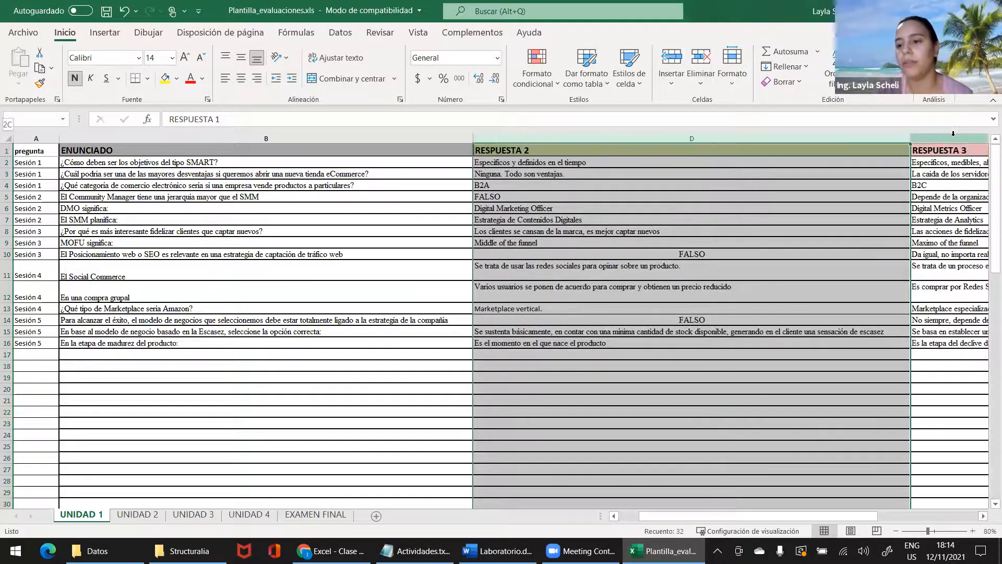
left_click(954, 134, "shift")
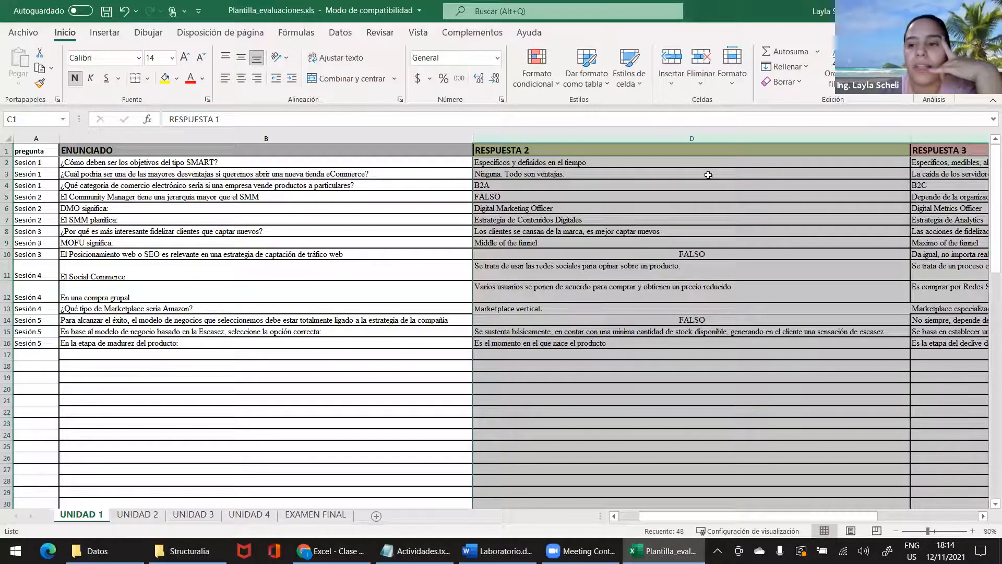
Unfreeze the UNIDAD 1 panes with Vista > Inmovilizar > Movilizar paneles.
left_click(428, 33)
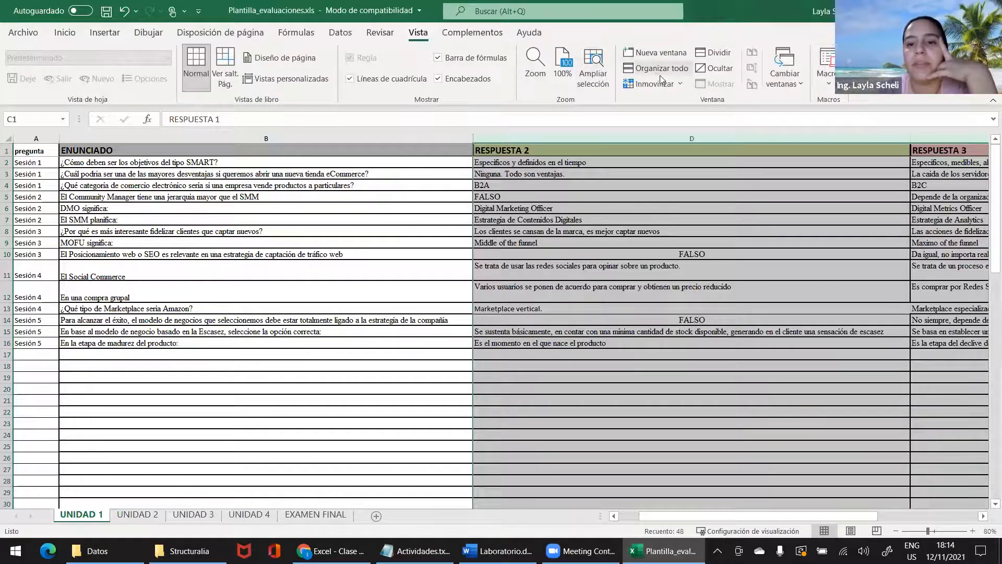
left_click(680, 85)
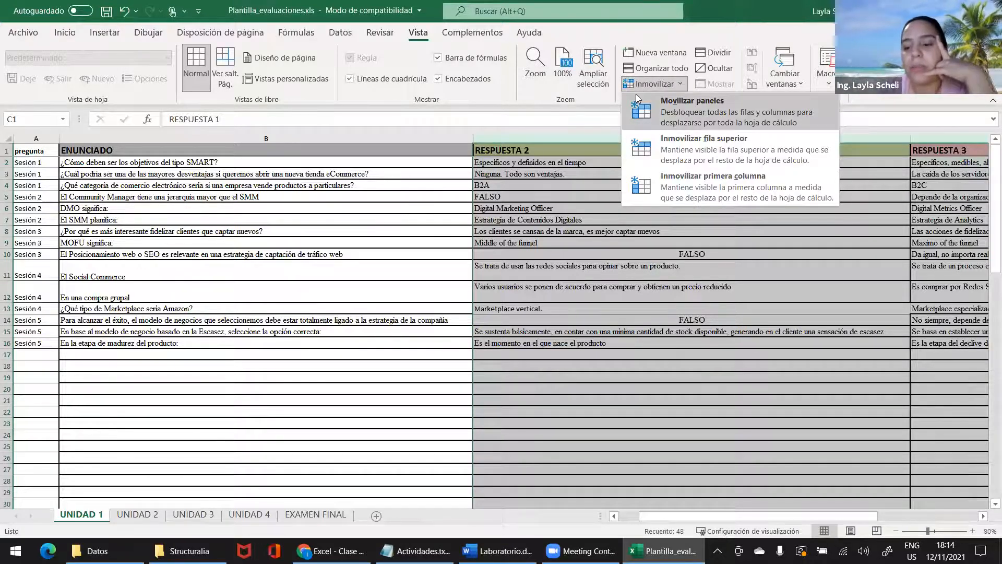
left_click(665, 108)
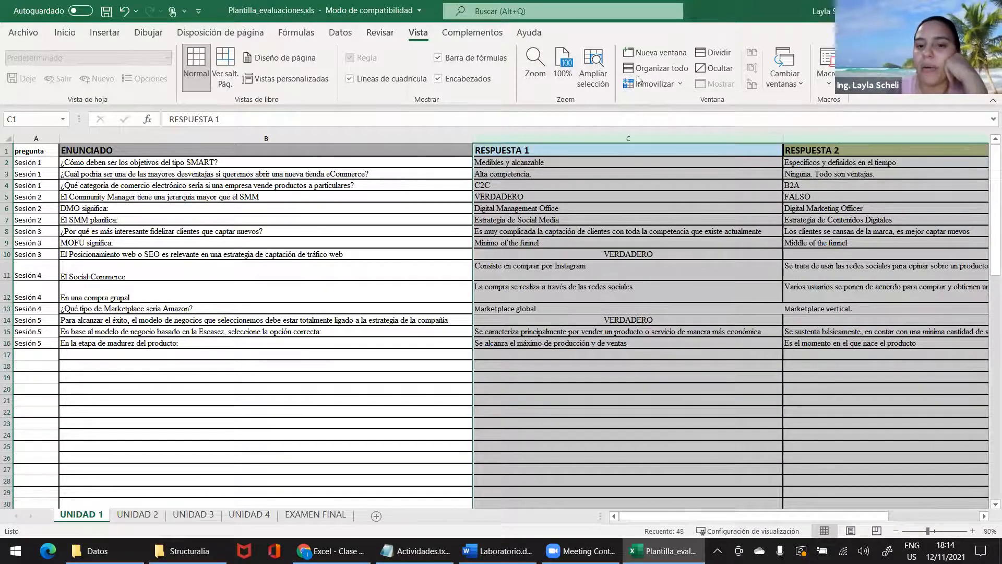
left_click(683, 83)
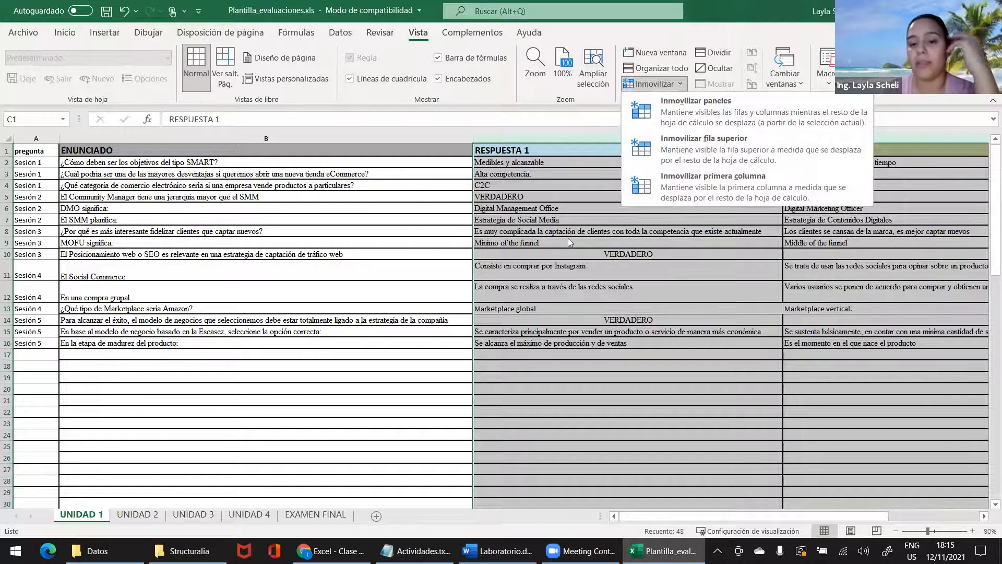
left_click(574, 358)
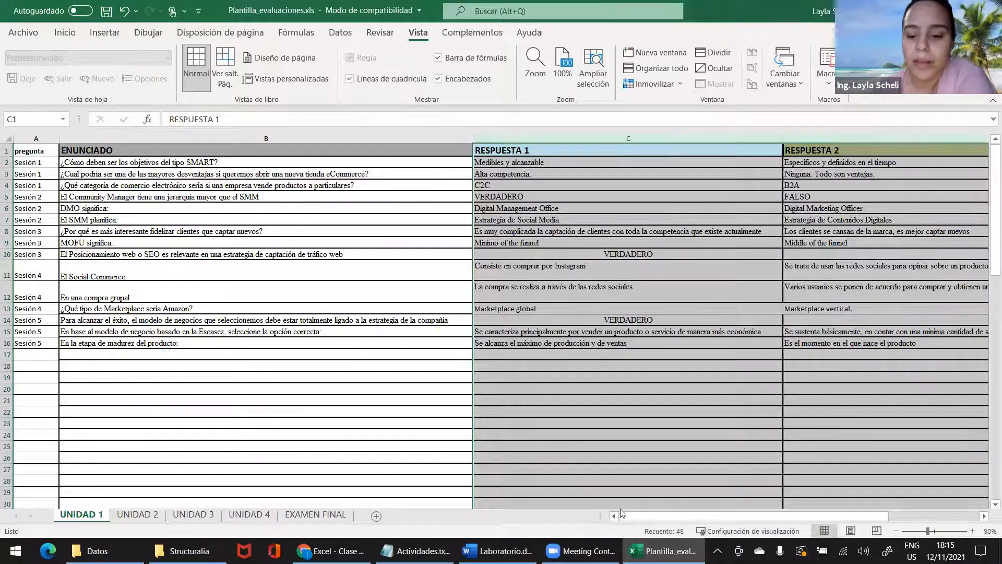
Scroll the UNIDAD 1 sheet sideways and click empty cells to clear the selection.
left_click(608, 435)
left_click_drag(711, 515, 588, 513)
left_click(422, 382)
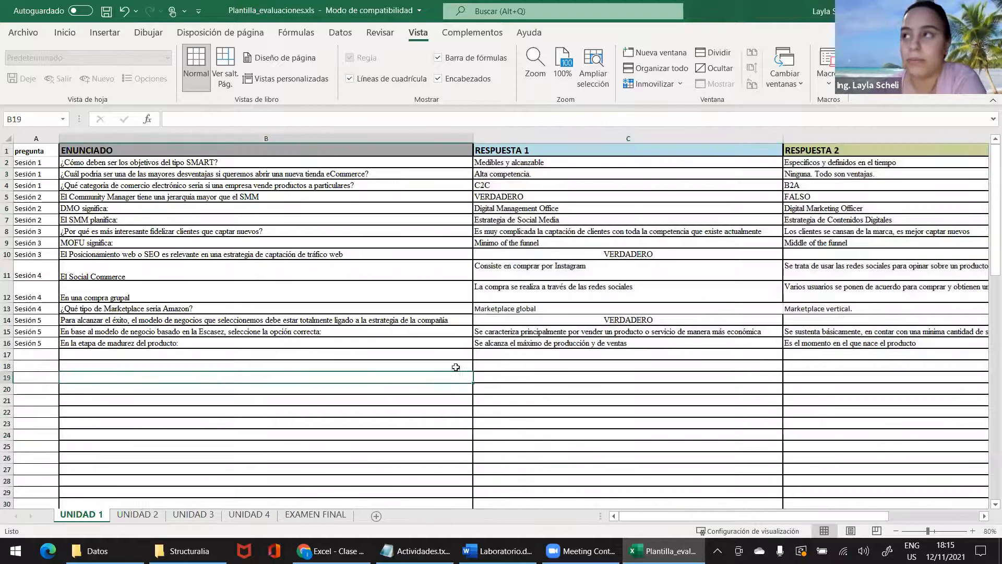
left_click(559, 353)
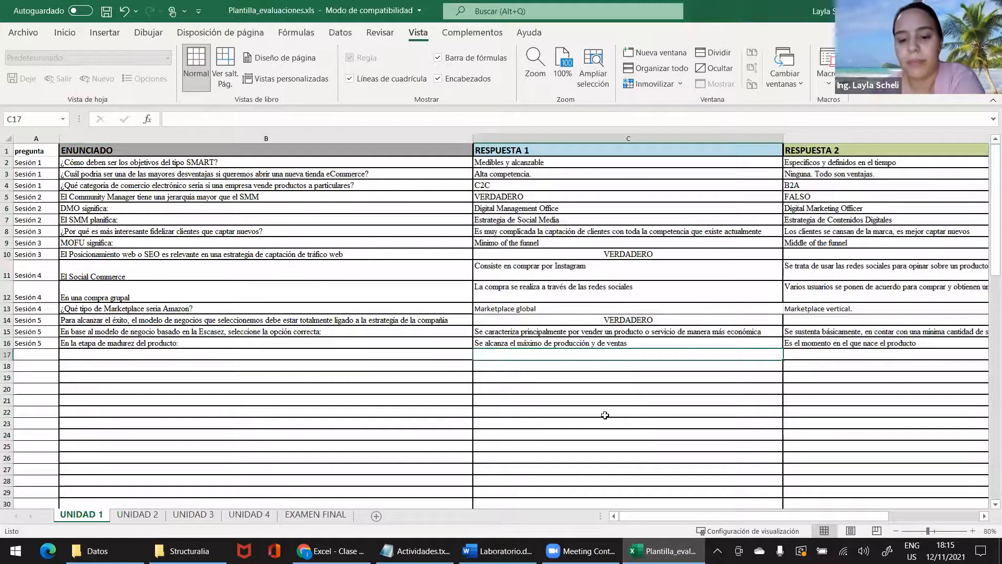
mouse_move(642, 517)
left_mouse_down()
mouse_move(750, 515)
mouse_move(626, 515)
left_mouse_up()
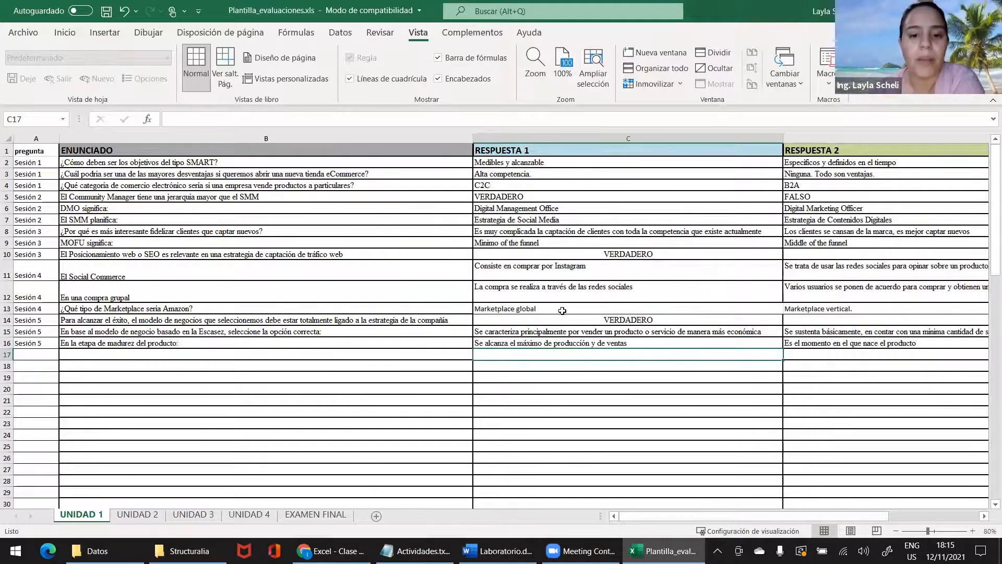
Select the RESPUESTA 1 to RESPUESTA 3 columns and freeze the panes there.
left_click(593, 135)
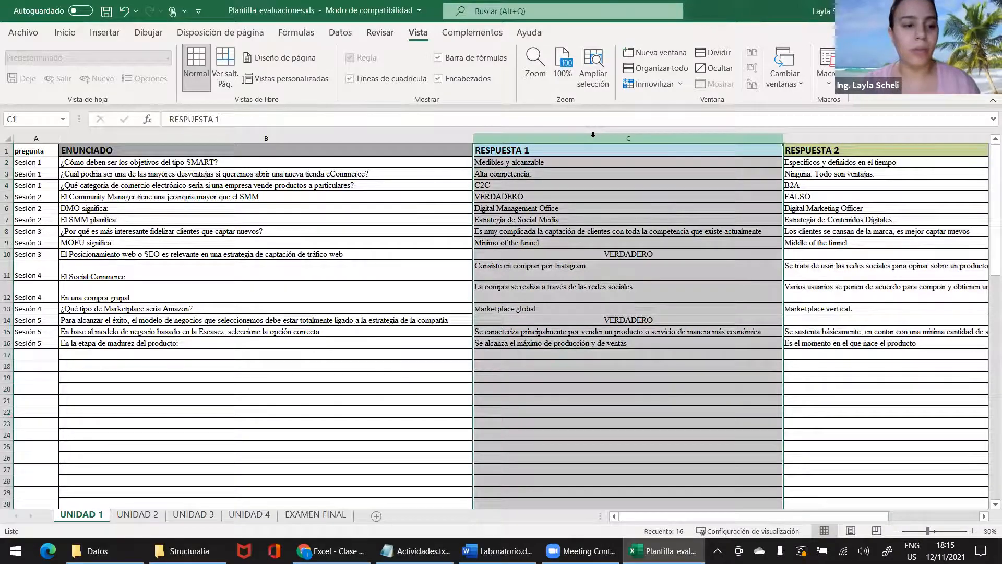
left_click(810, 138, "shift")
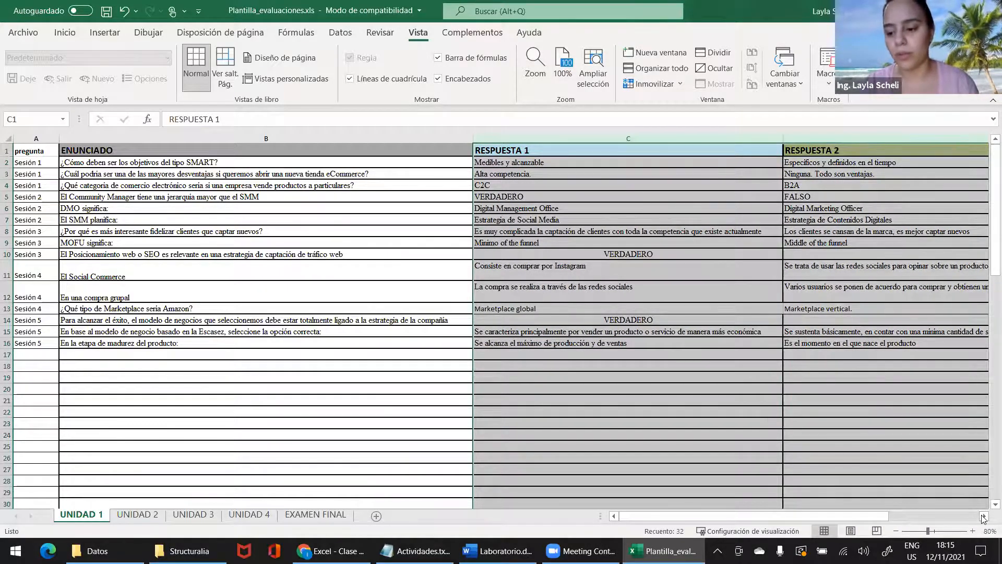
left_click(984, 516)
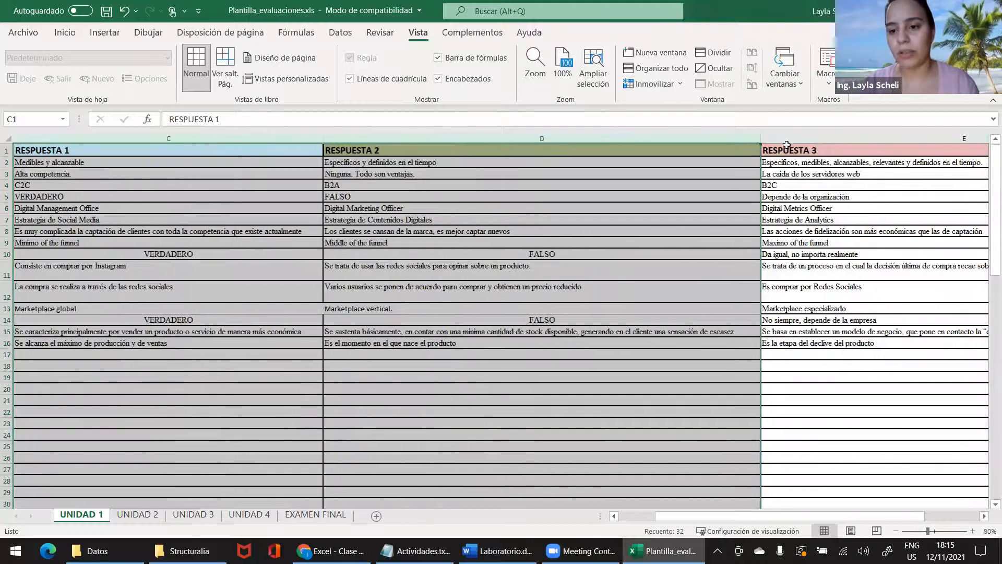
left_click(791, 135, "shift")
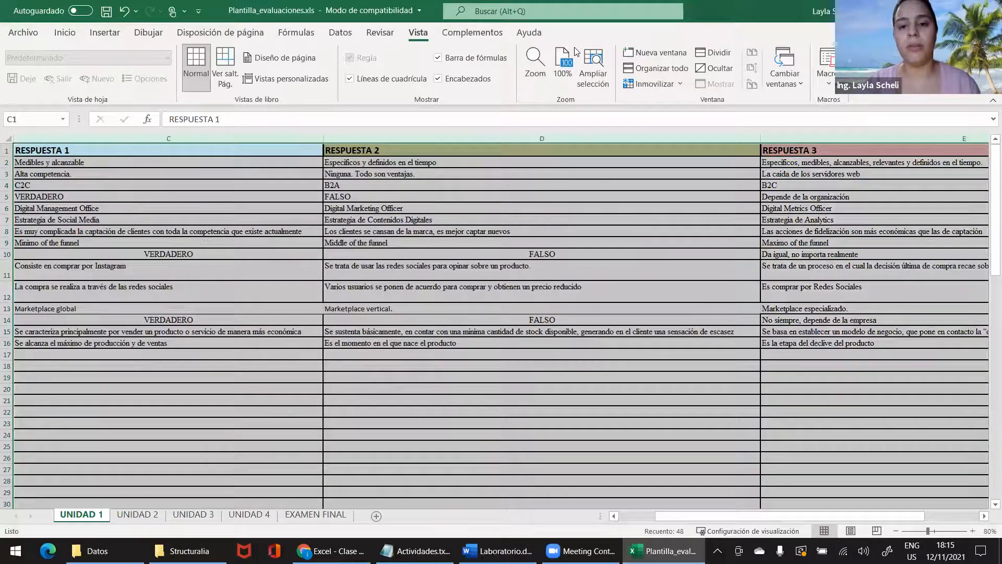
left_click(677, 84)
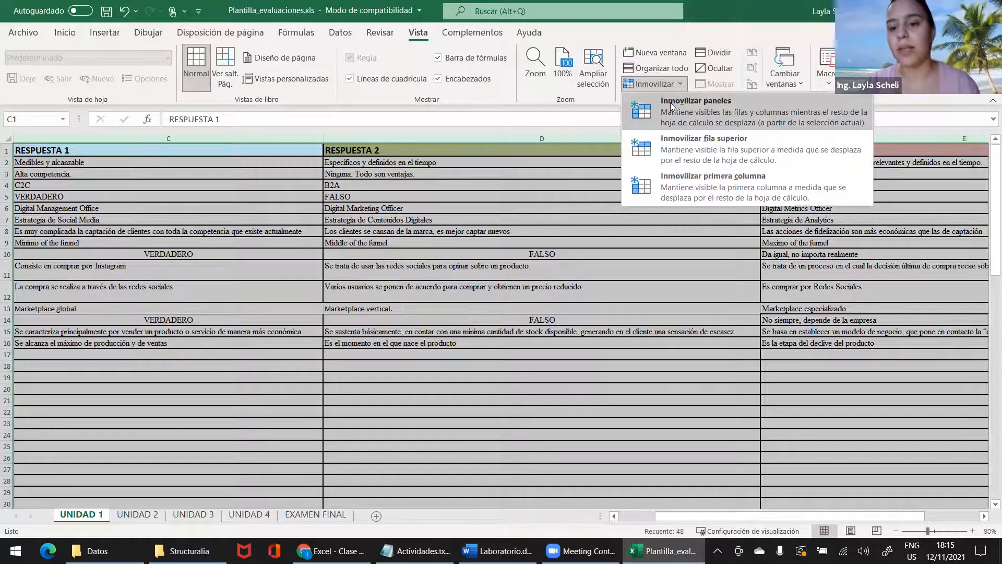
left_click(670, 102)
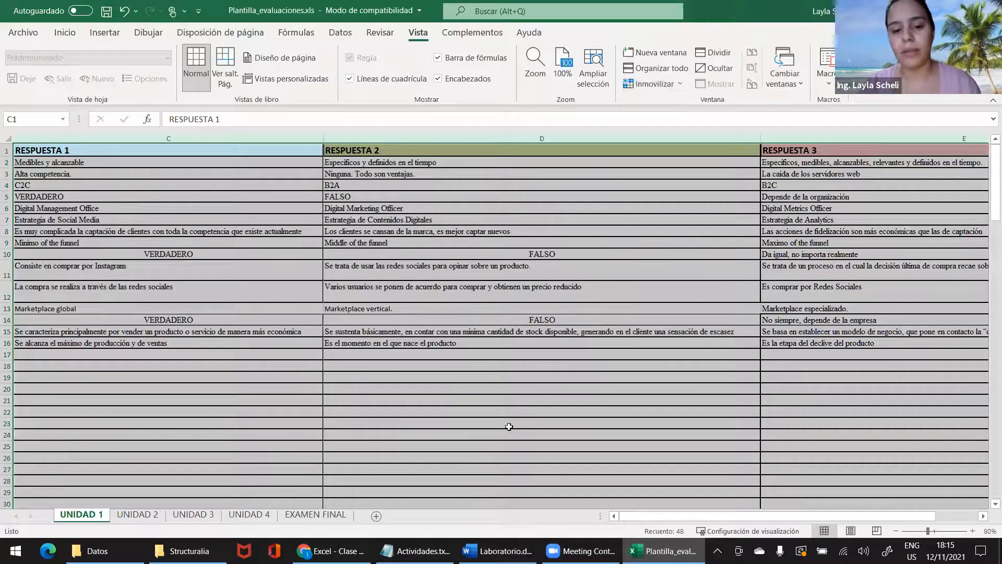
Check the freeze by scrolling past RESPUESTA 1, then clear the column selection.
left_click(429, 377)
left_click_drag(648, 516, 614, 519)
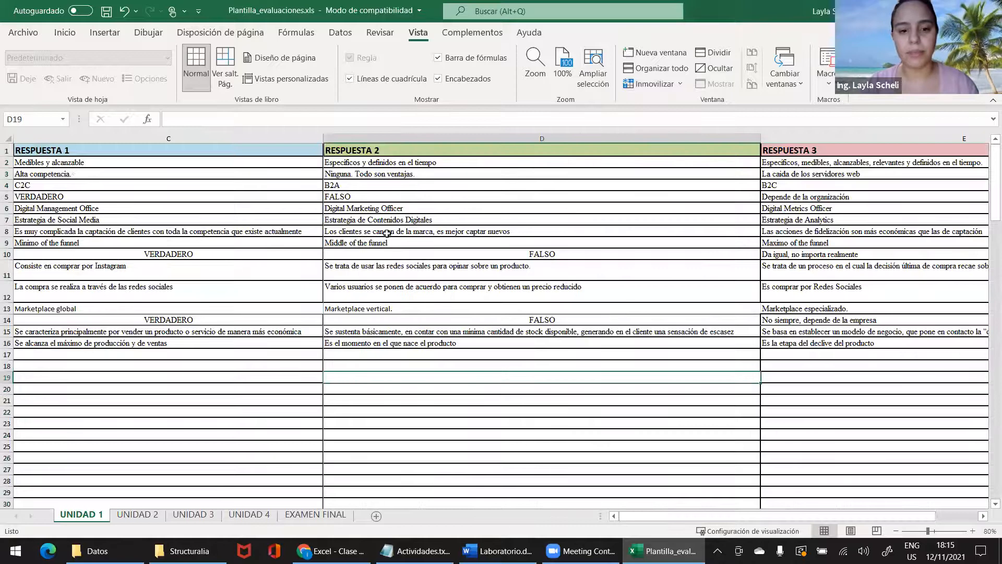
left_click(168, 139)
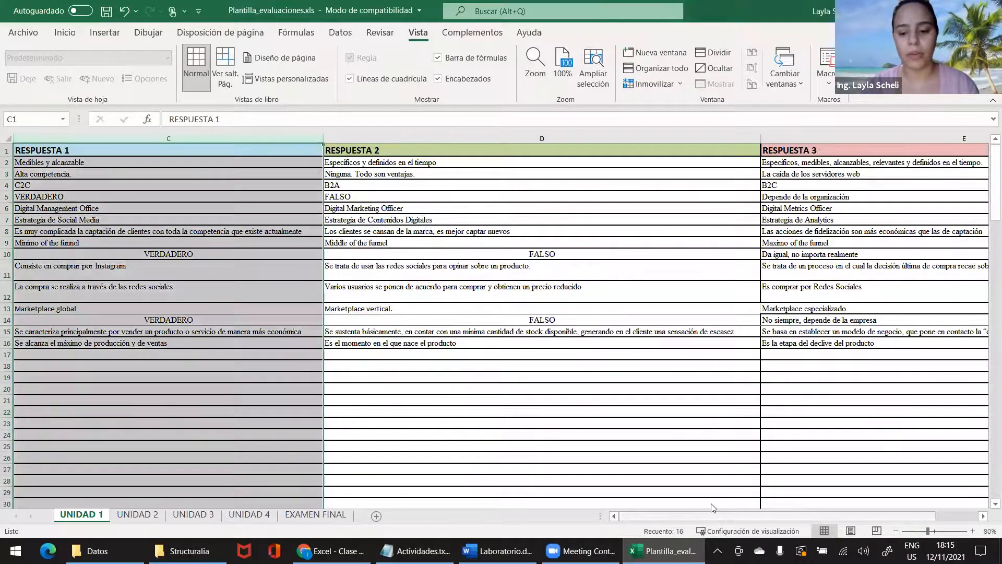
left_click_drag(677, 516, 650, 514)
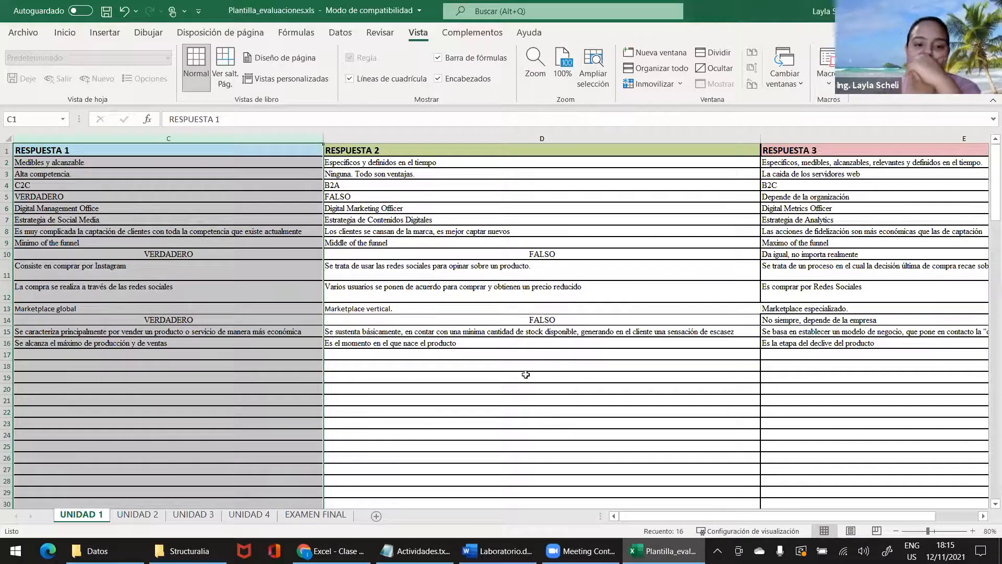
left_click(579, 377)
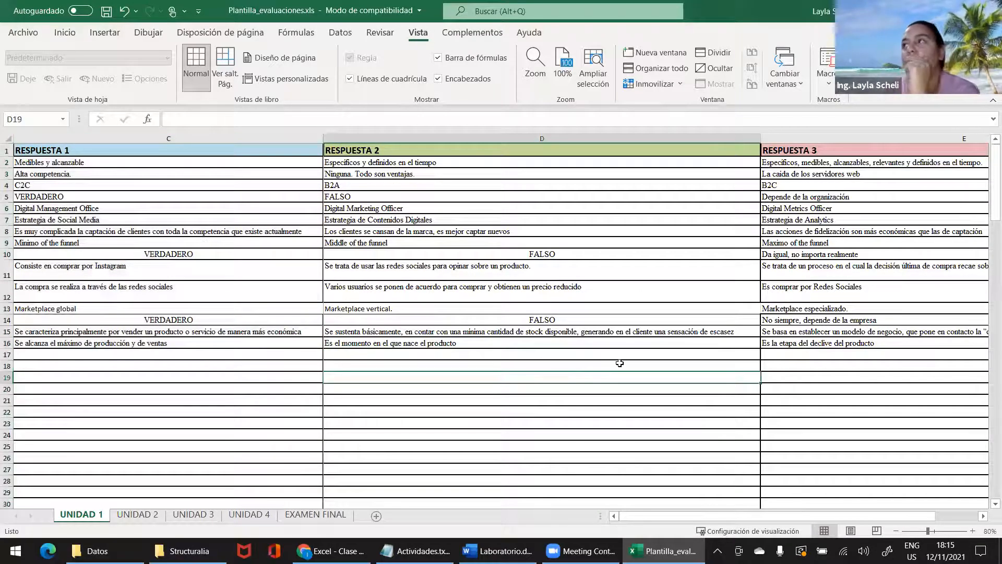
Delete the COMENTARIO columns to the right of the answer columns.
key("ctrl+z")
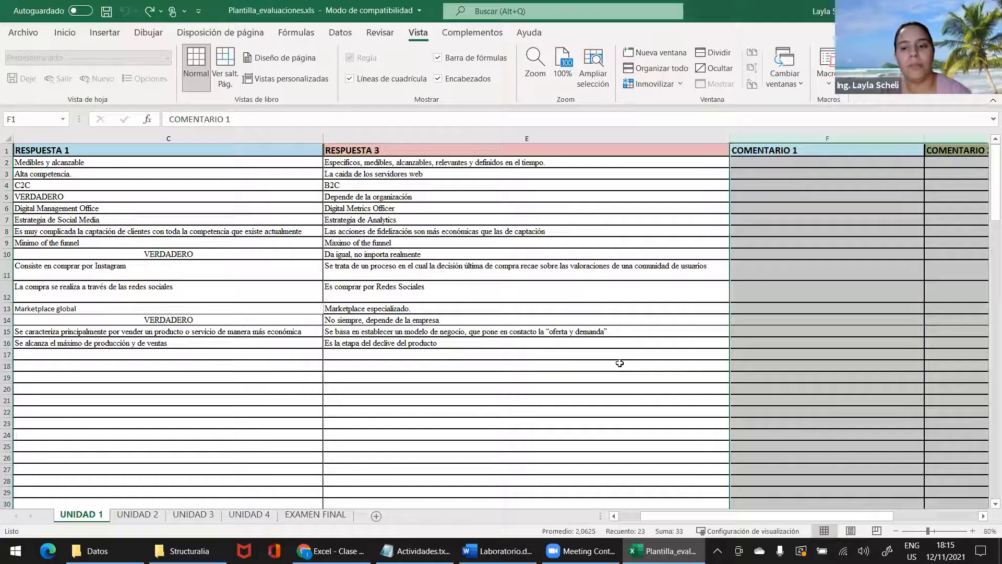
right_click(780, 138)
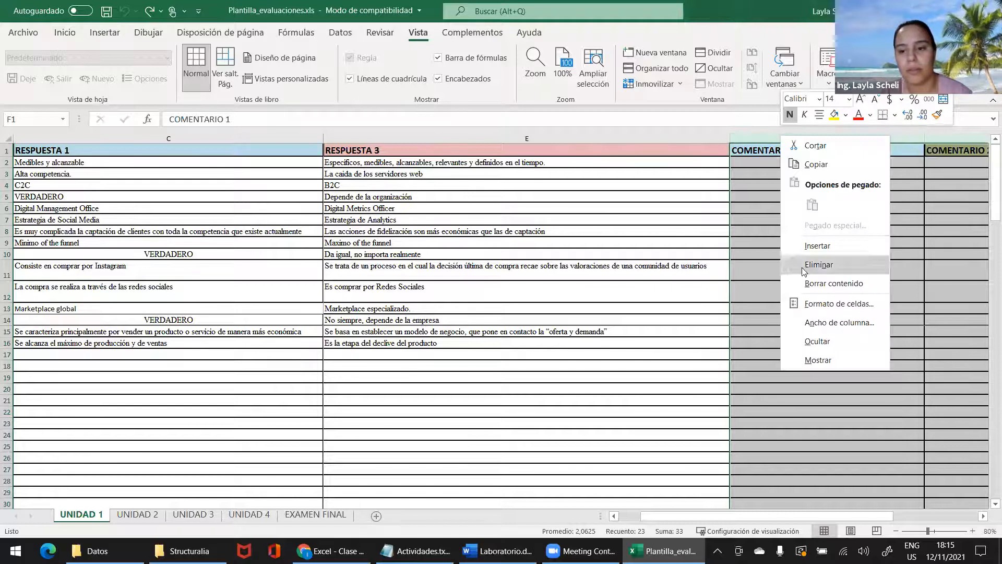
left_click(818, 264)
left_click_drag(592, 517, 486, 497)
Select the RESPUESTA 2 and RESPUESTA 3 columns, review the freeze panes options, and scroll.
left_click(127, 389)
left_click(86, 322)
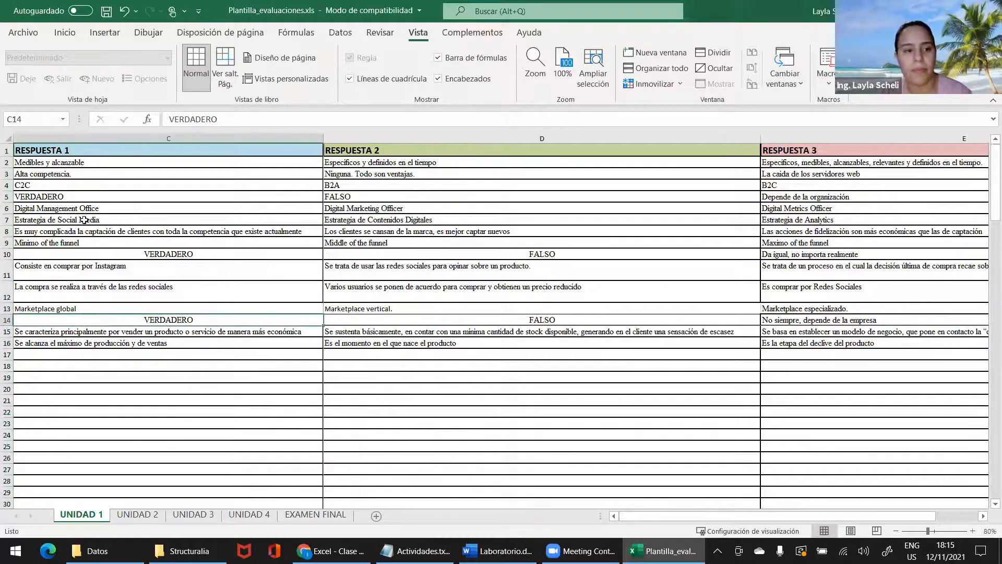
left_click(411, 149)
left_click(420, 135)
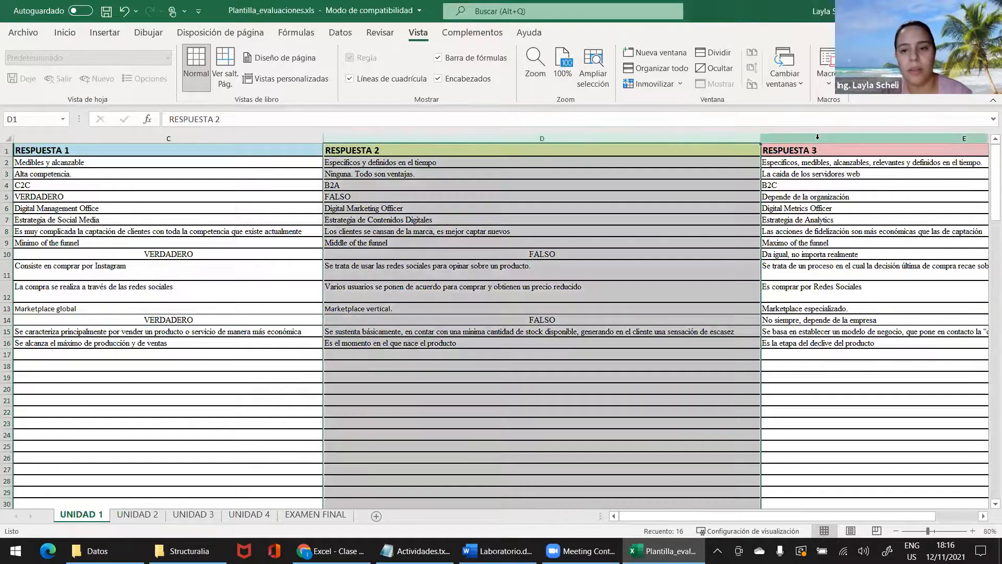
left_click(767, 138)
left_click(679, 83)
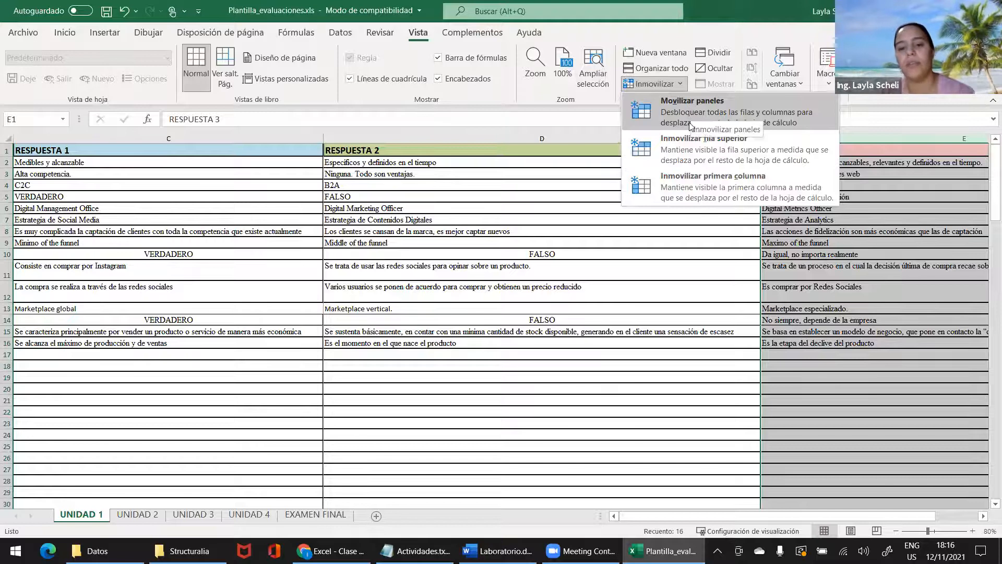
left_click_drag(713, 516, 734, 514)
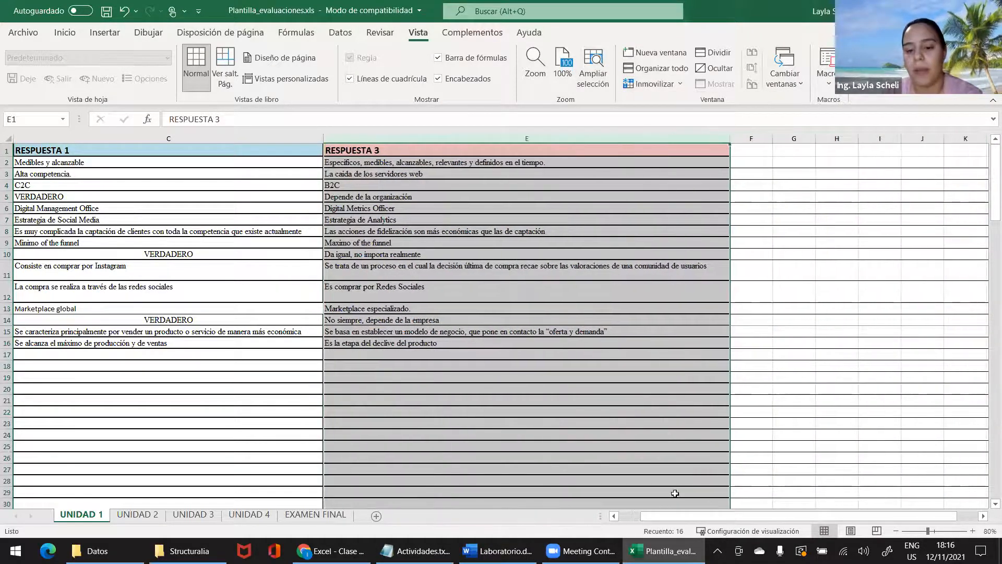
left_click_drag(668, 517, 606, 517)
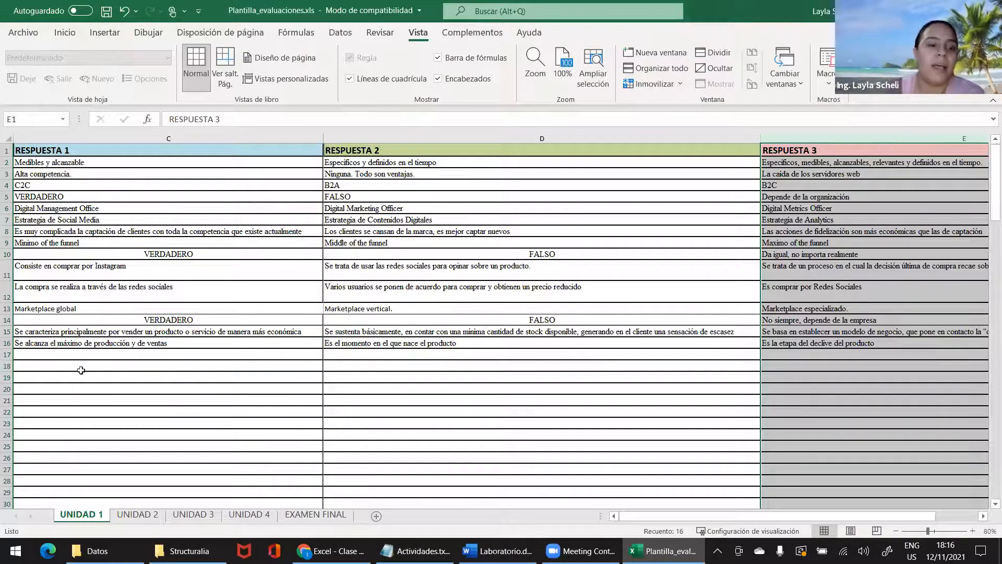
Show the EXAMEN FINAL sheet, then close the Plantilla_evaluaciones.xls window.
left_click(293, 517)
left_click_drag(731, 515, 697, 515)
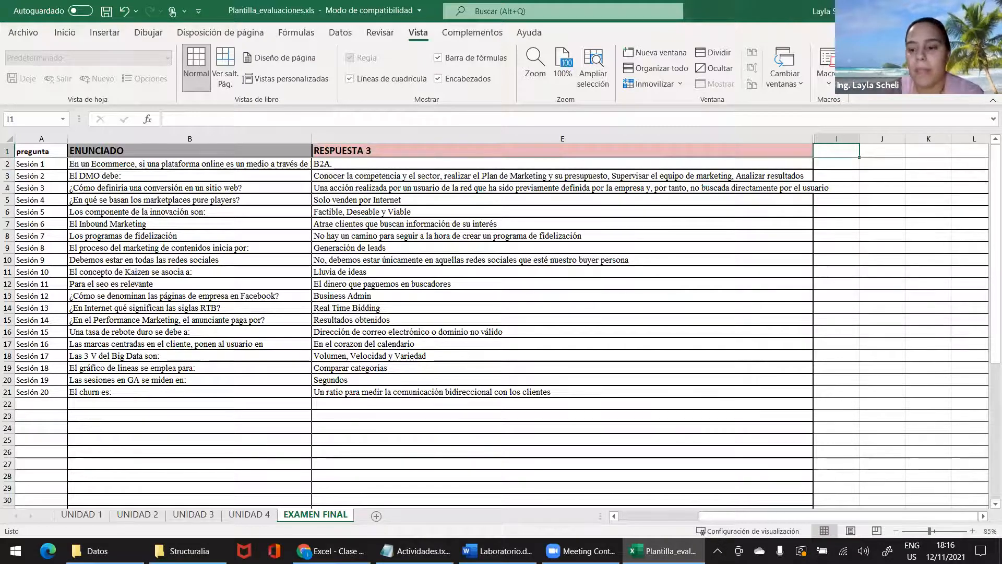
left_click(990, 10)
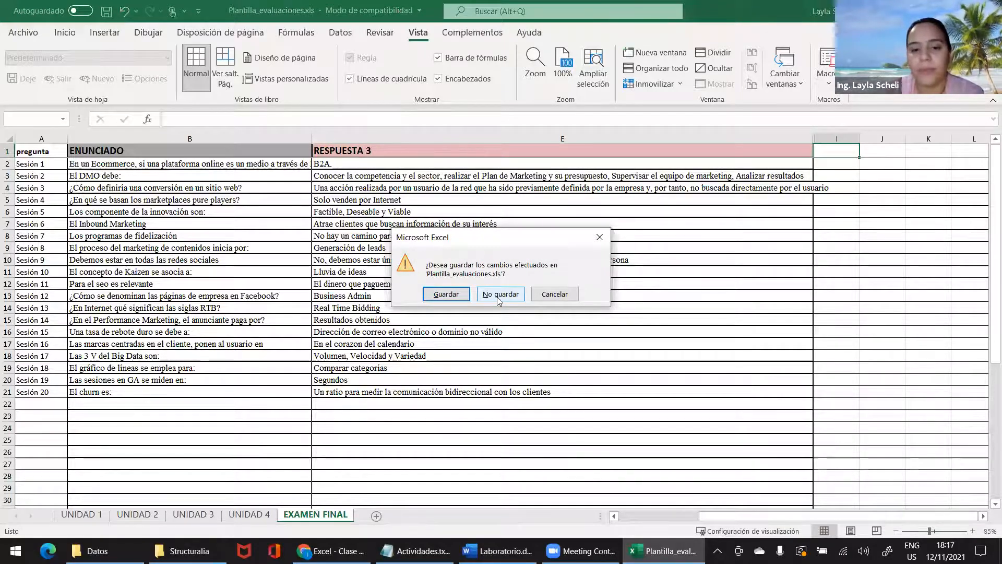
Close Plantilla_evaluaciones.xls without saving and open Clientes con errores.xlsx from the Datos folder.
left_click(500, 295)
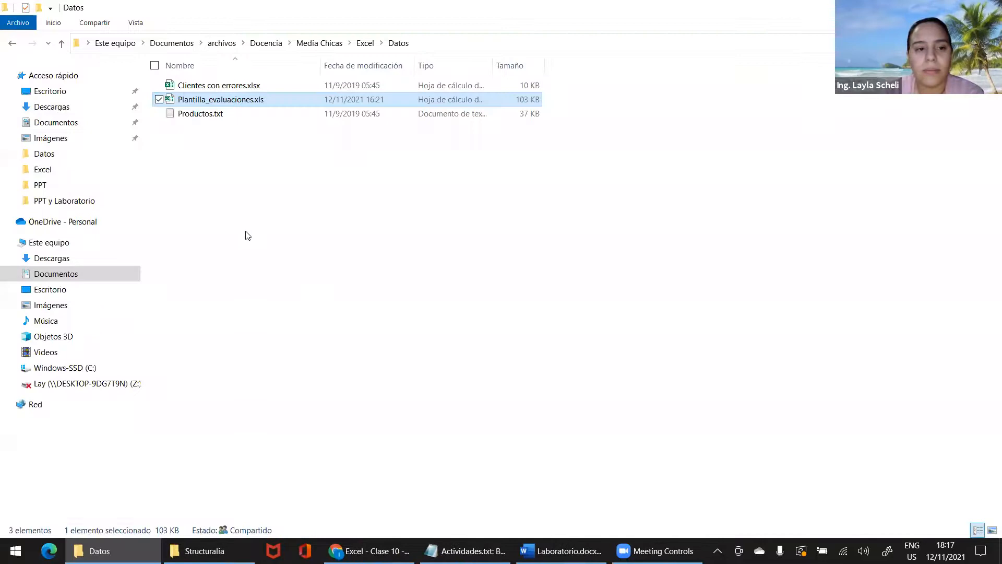
left_click(245, 235)
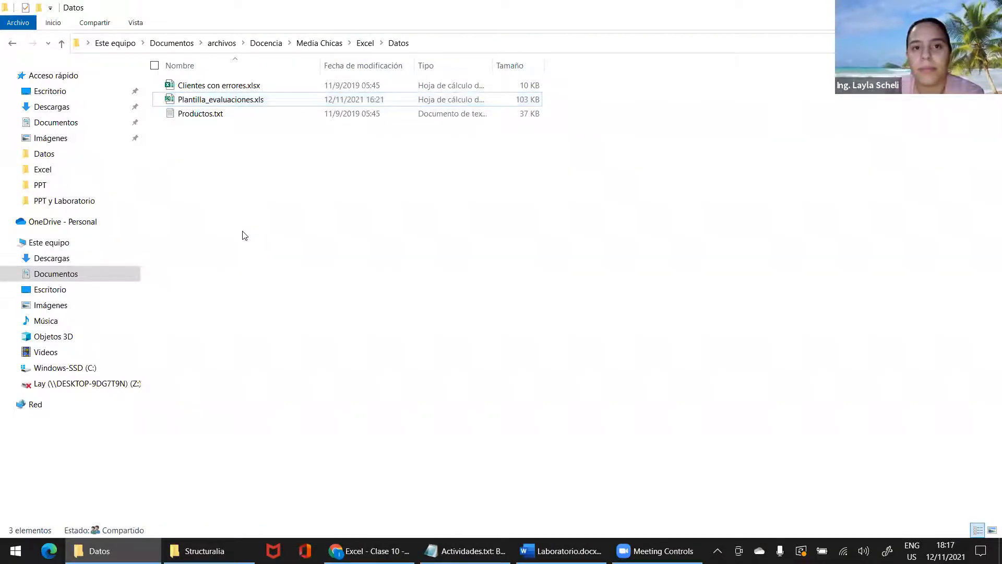
double_click(216, 86)
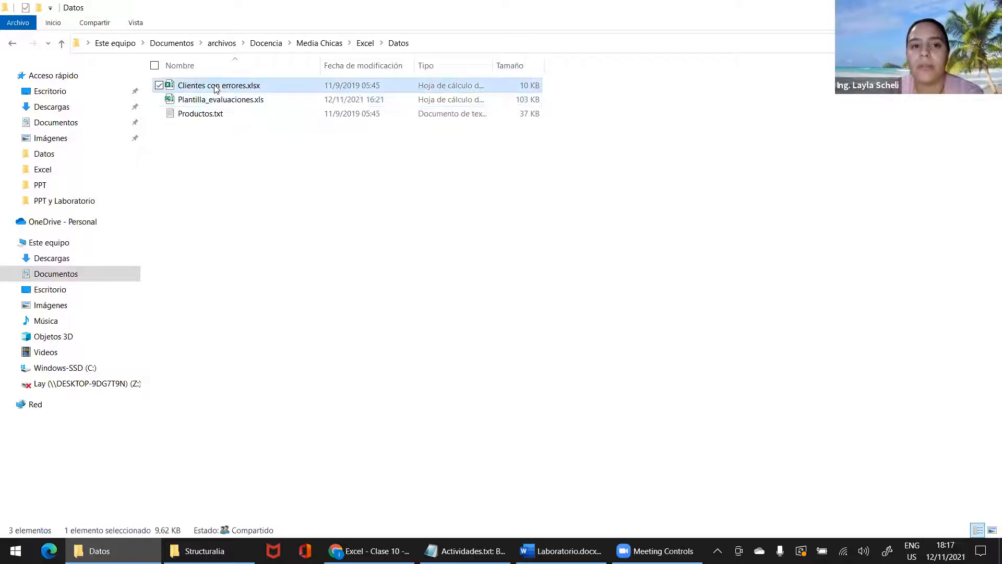
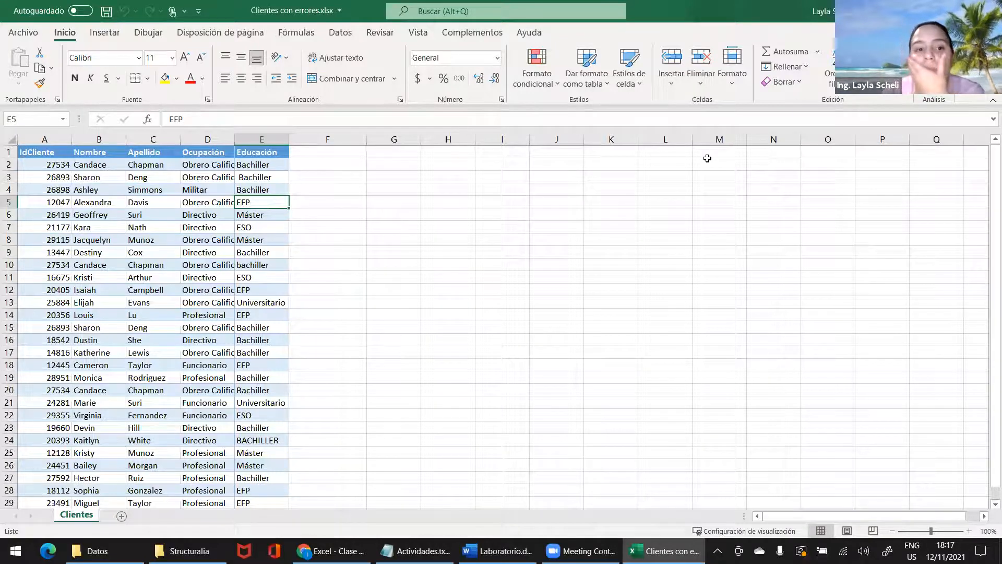
In the Educación column, set up replacing BACHILLER with Bachiller in Find and Replace.
left_click(275, 138)
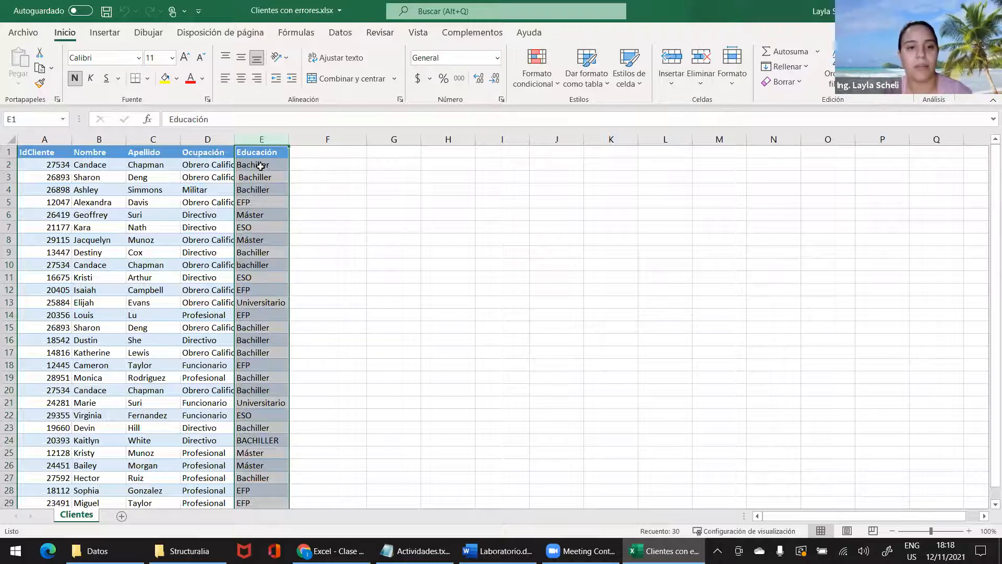
key("ctrl+b")
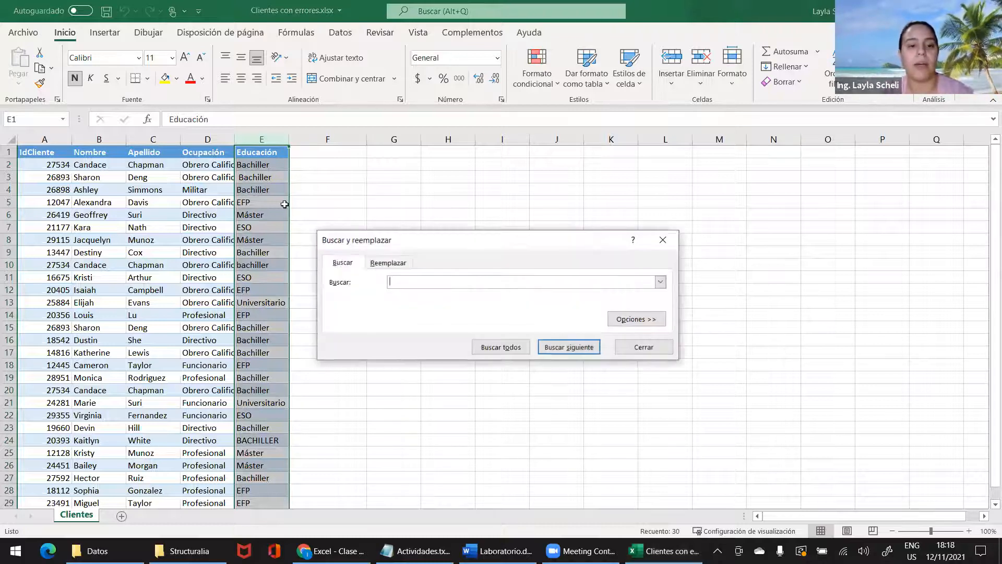
left_click(397, 263)
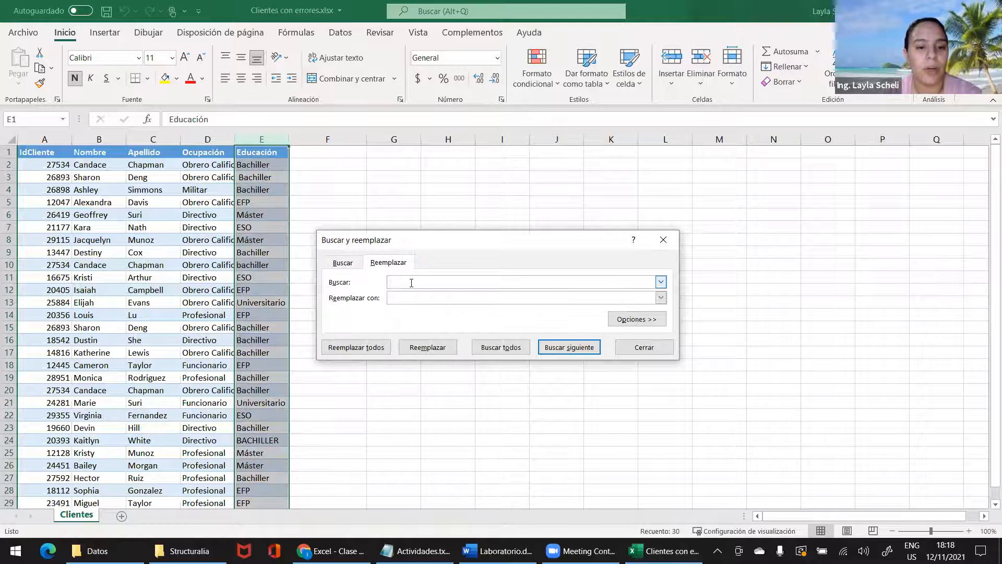
type("B")
key("Caps_Lock")
type("AC")
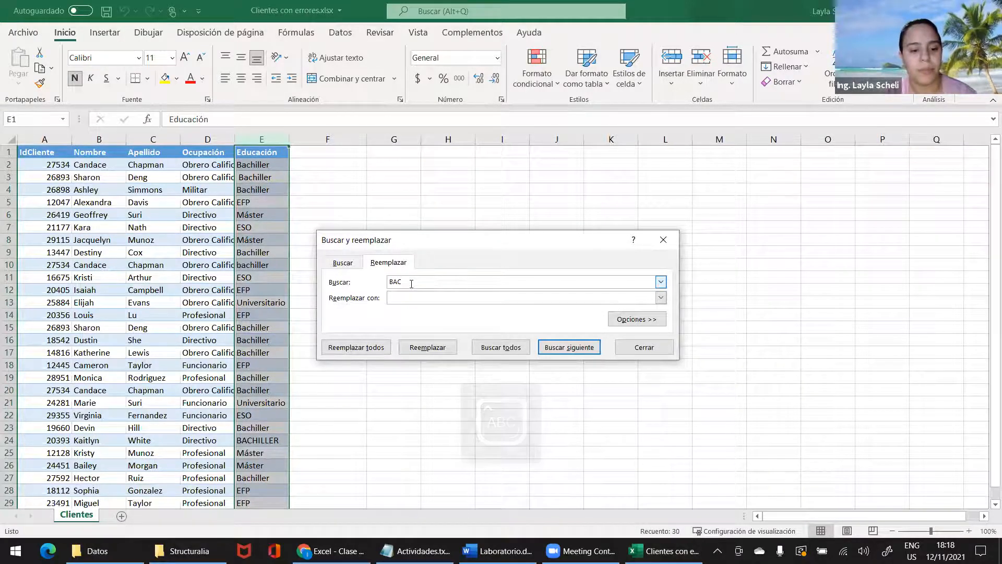
type("HILLER")
key("Tab")
key("Caps_Lock")
type("bA")
key("BackSpace")
key("BackSpace")
key("Caps_Lock")
type("Bachiller")
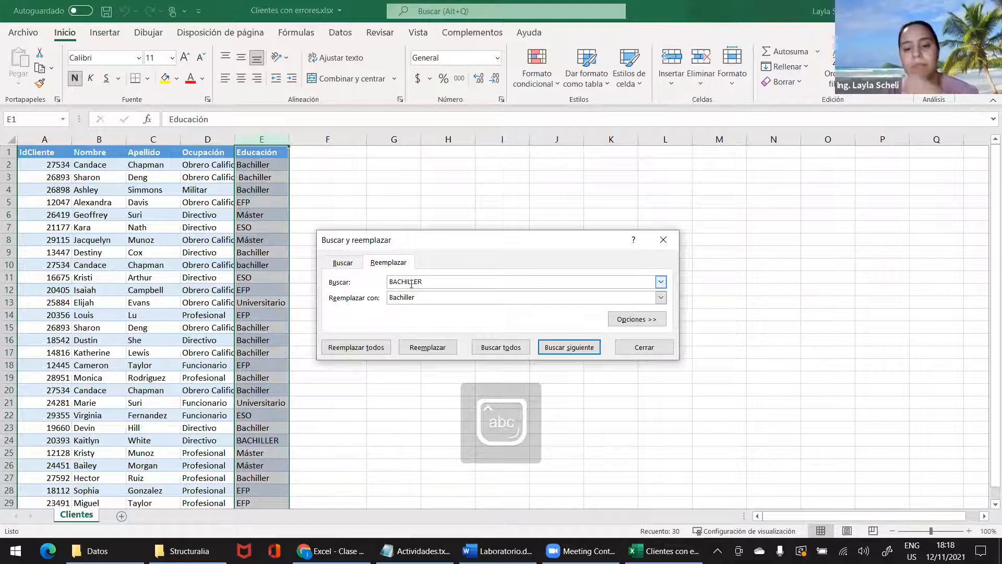
Preview the BACHILLER matches, then replace all 14 with Bachiller and close the dialog.
left_click(572, 354)
left_click(573, 354)
left_click(572, 354)
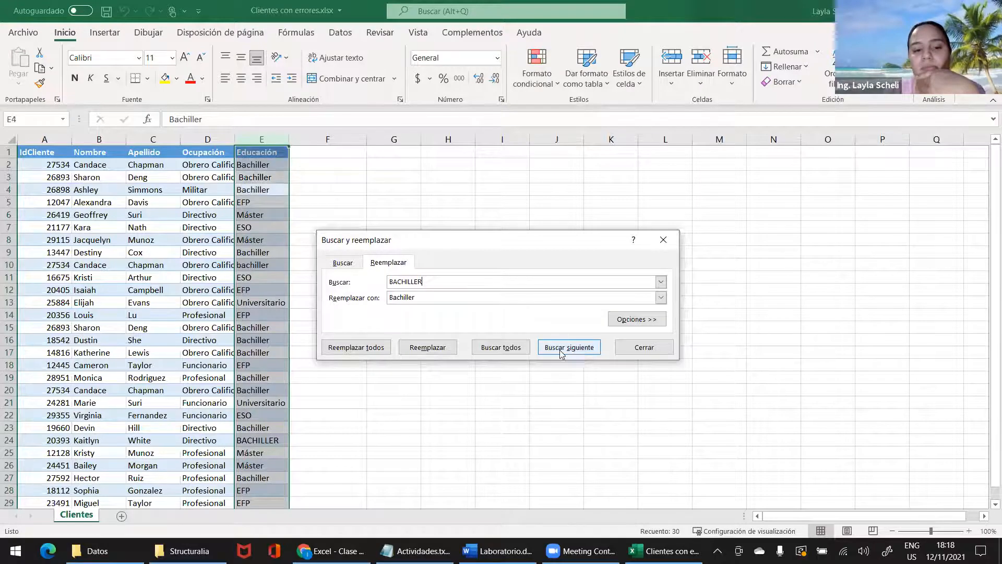
left_click(499, 349)
scroll(414, 393, "down", 4)
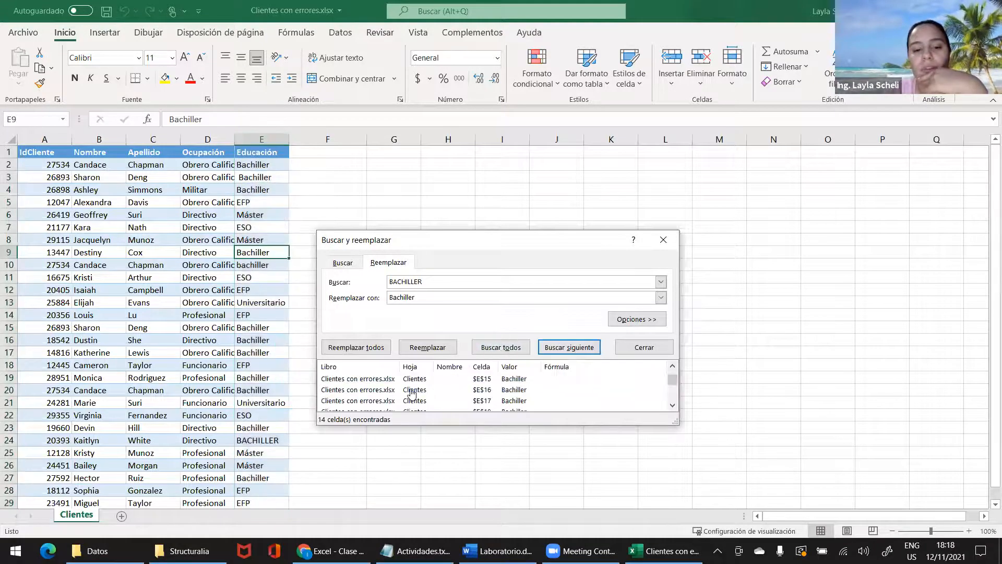
scroll(412, 393, "up", 4)
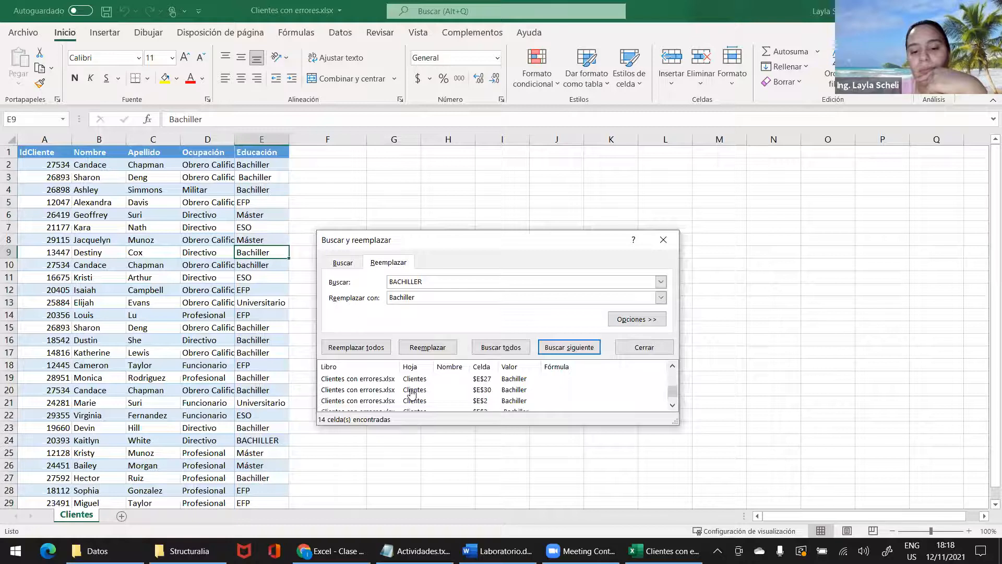
left_click(360, 349)
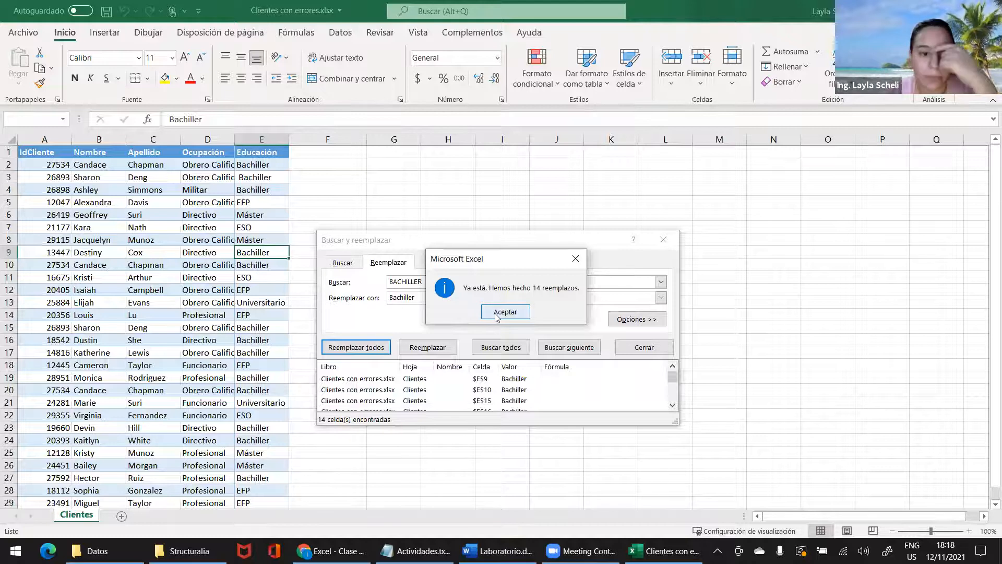
left_click(496, 314)
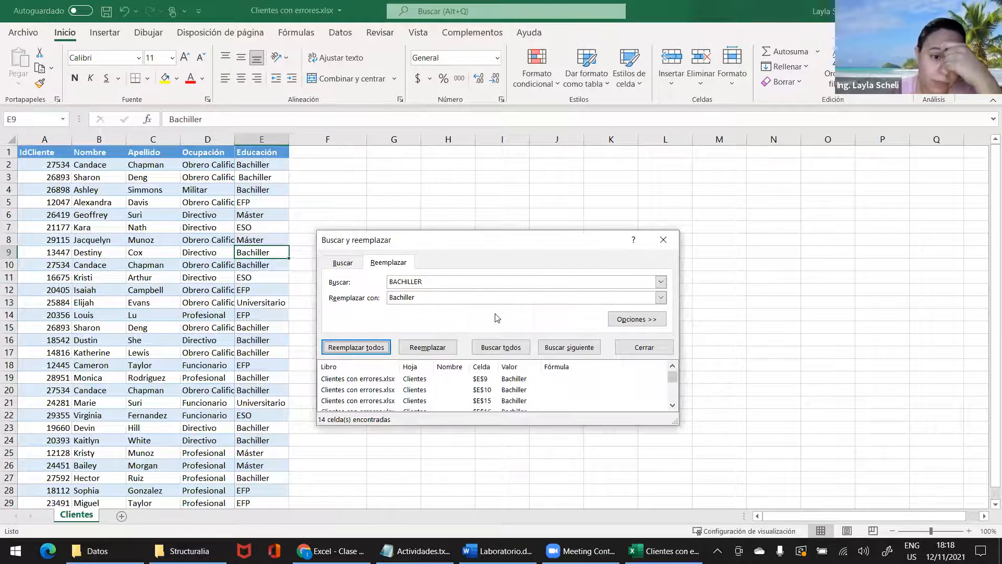
left_click(663, 242)
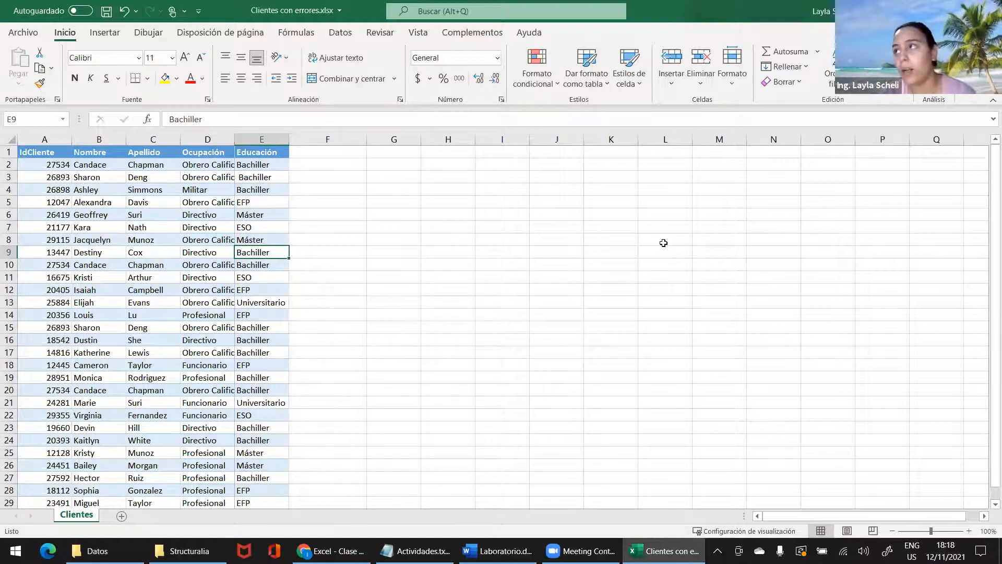
Reopen Find and Replace, select the BACHILLER search text, and close it unchanged.
key("ctrl+b")
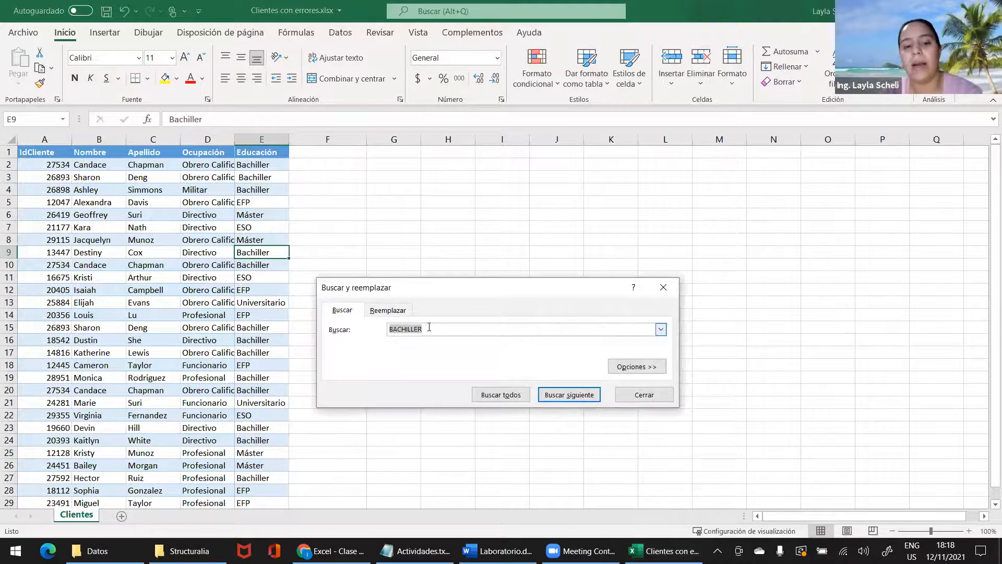
left_click(388, 310)
left_click(442, 328)
left_click_drag(436, 328, 382, 349)
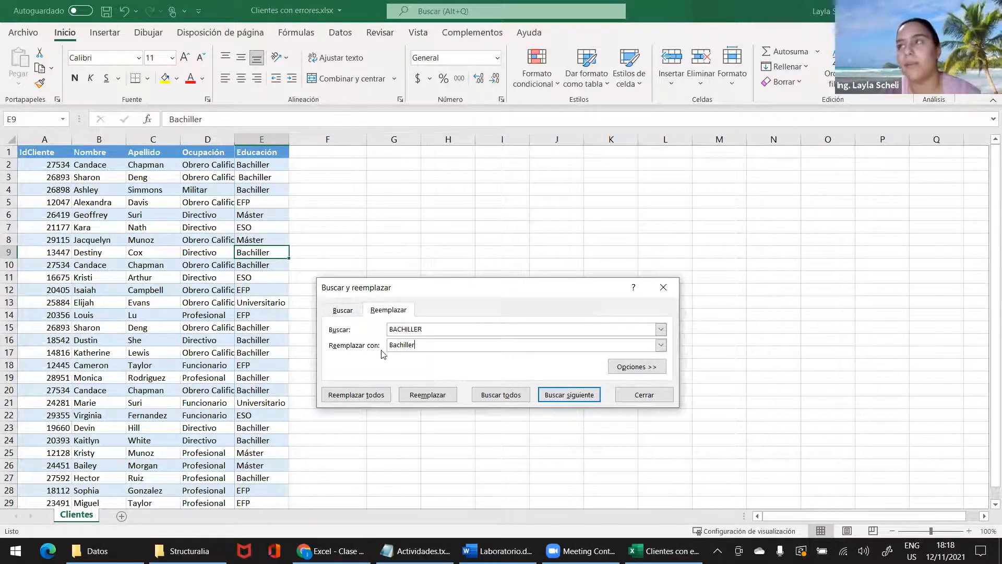
left_click(663, 288)
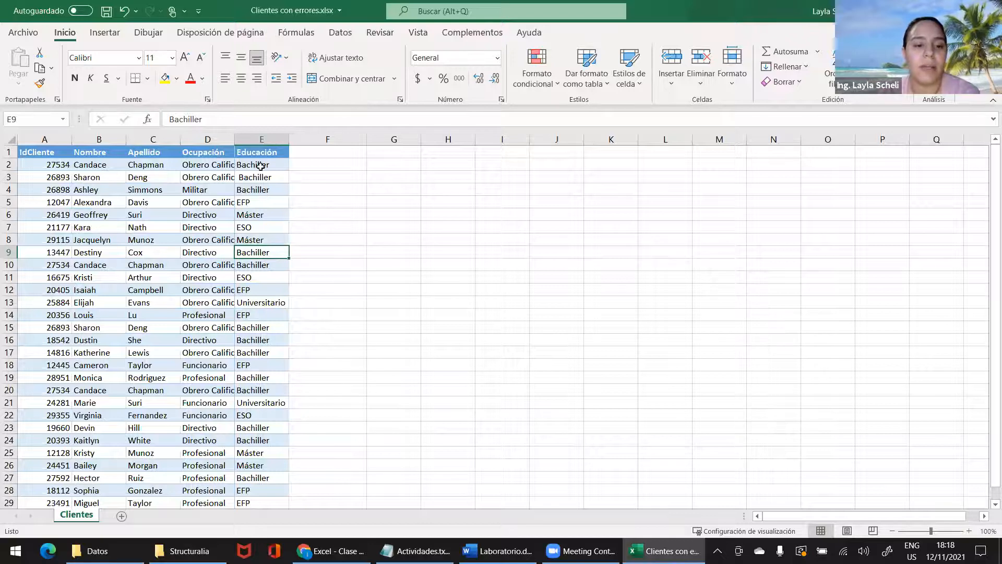
Select columns A through E and turn on filters for the IdCliente–Educación headers.
scroll(261, 258, "down", 2)
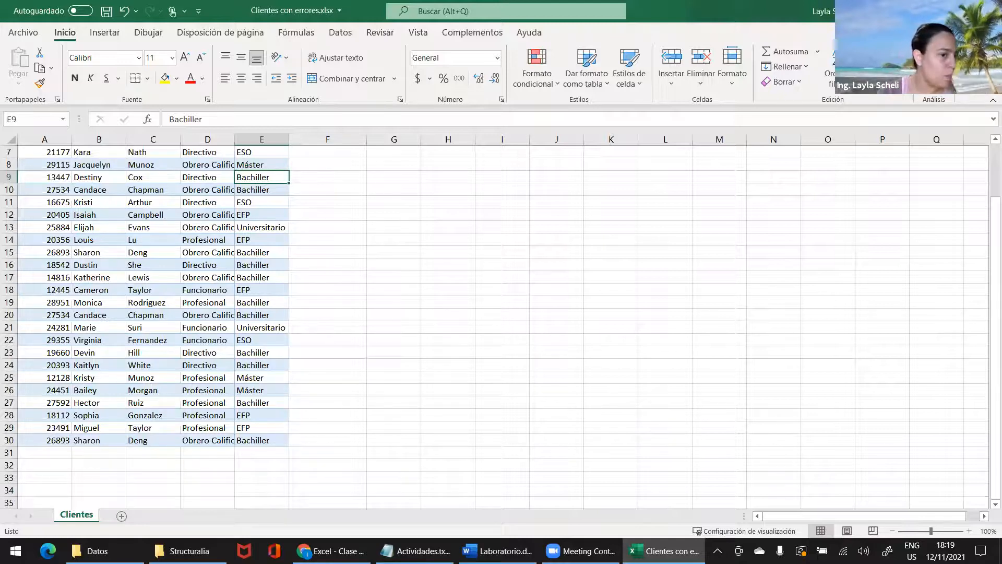
scroll(481, 445, "up", 2)
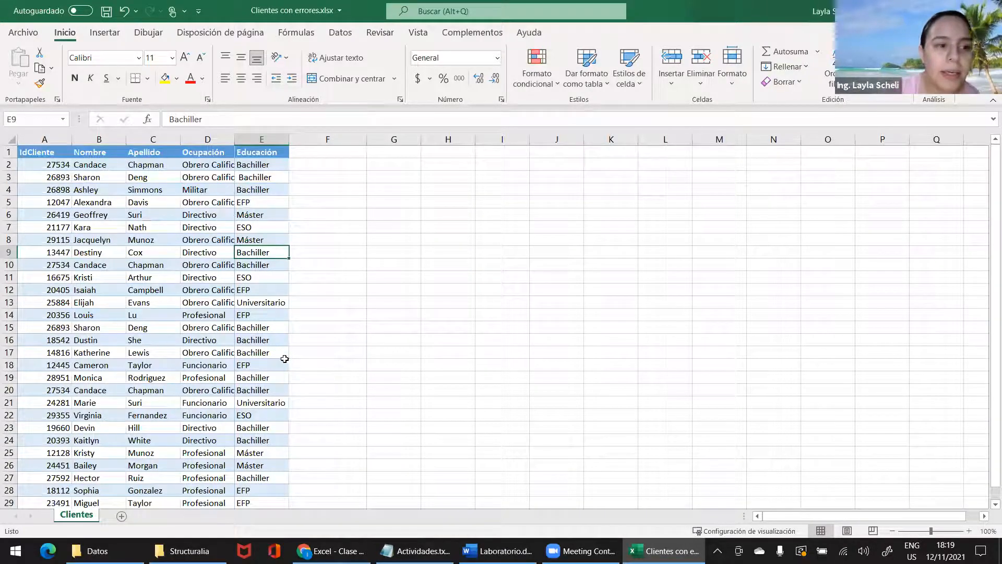
left_click(45, 139)
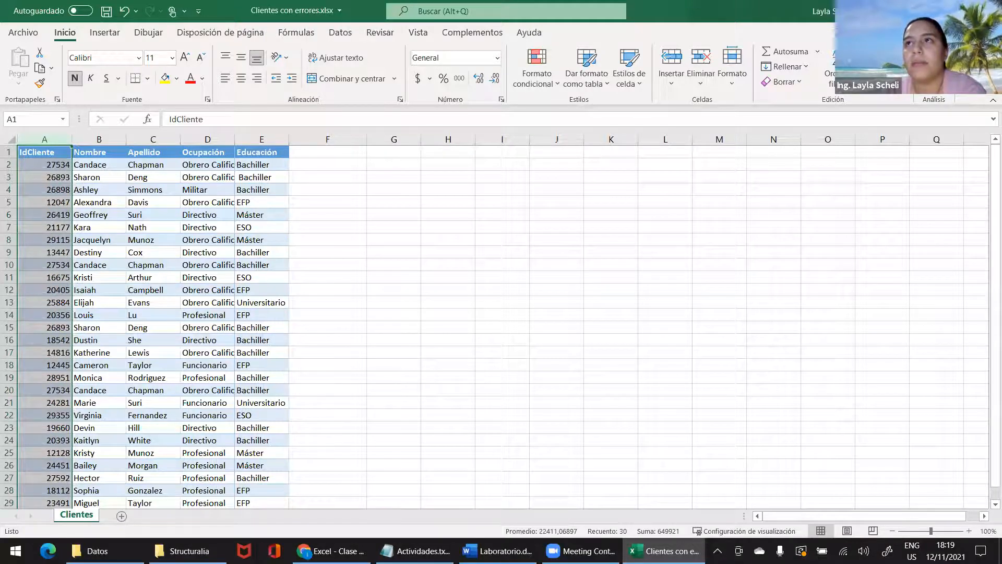
left_click(341, 33)
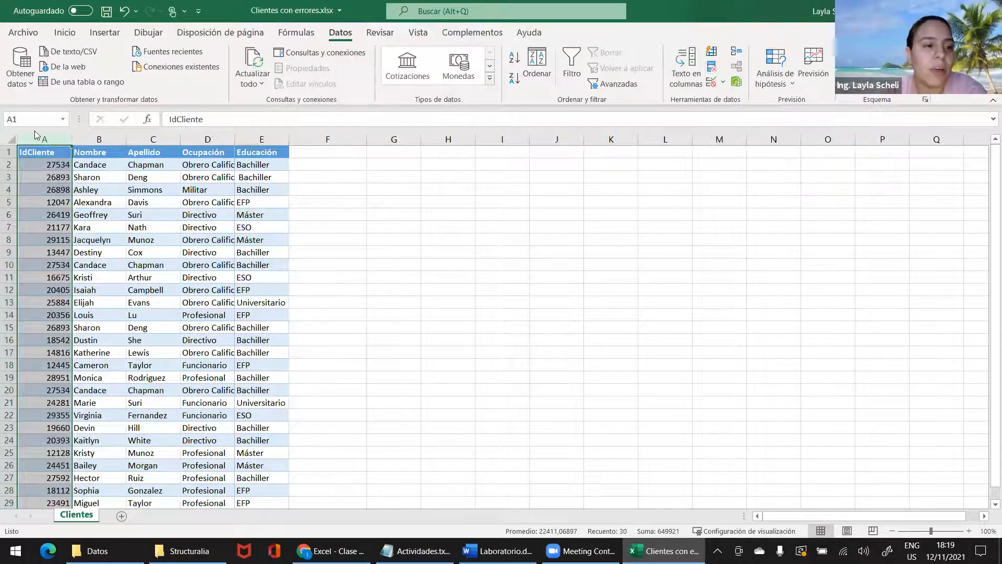
left_click_drag(44, 134, 258, 139)
left_click(573, 65)
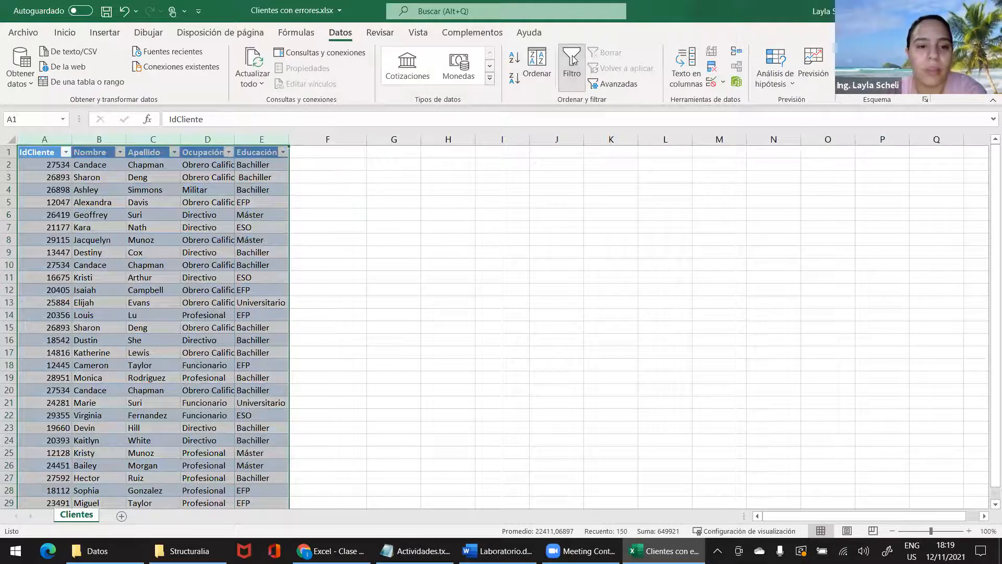
Filter the Nombre column to show only Candace's rows, then clear that filter.
left_click(44, 139)
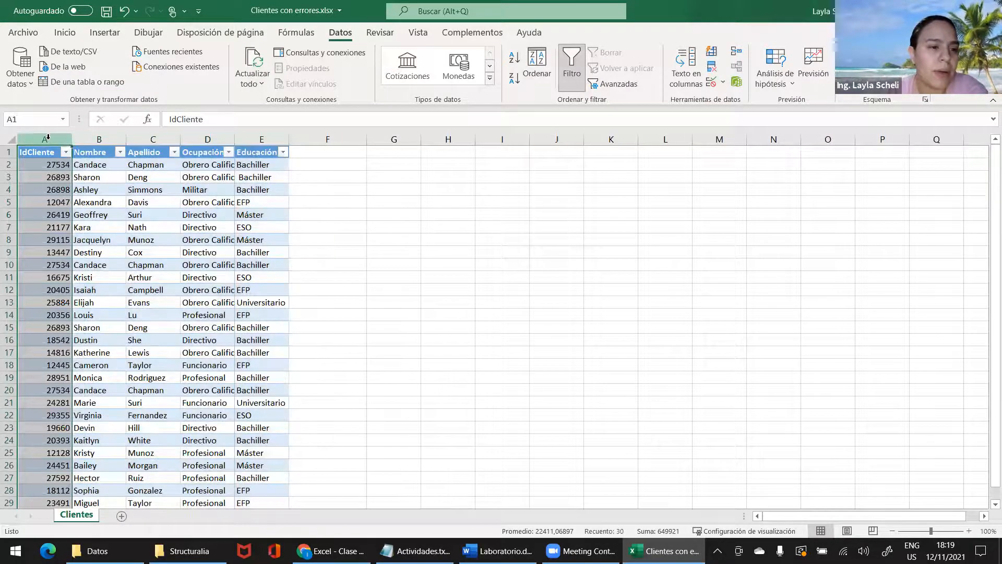
left_click(99, 139)
left_click(120, 152)
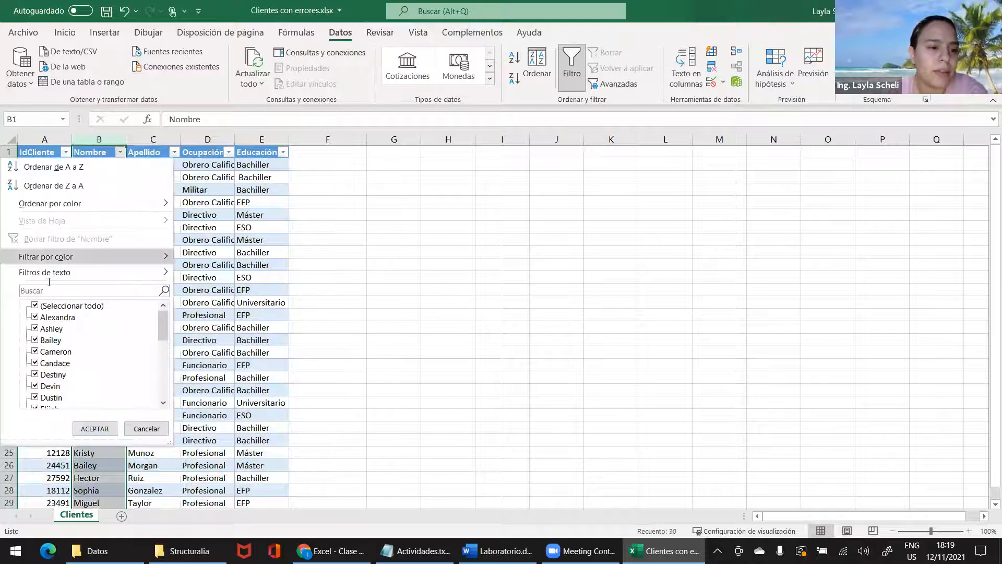
left_click(35, 305)
left_click(35, 363)
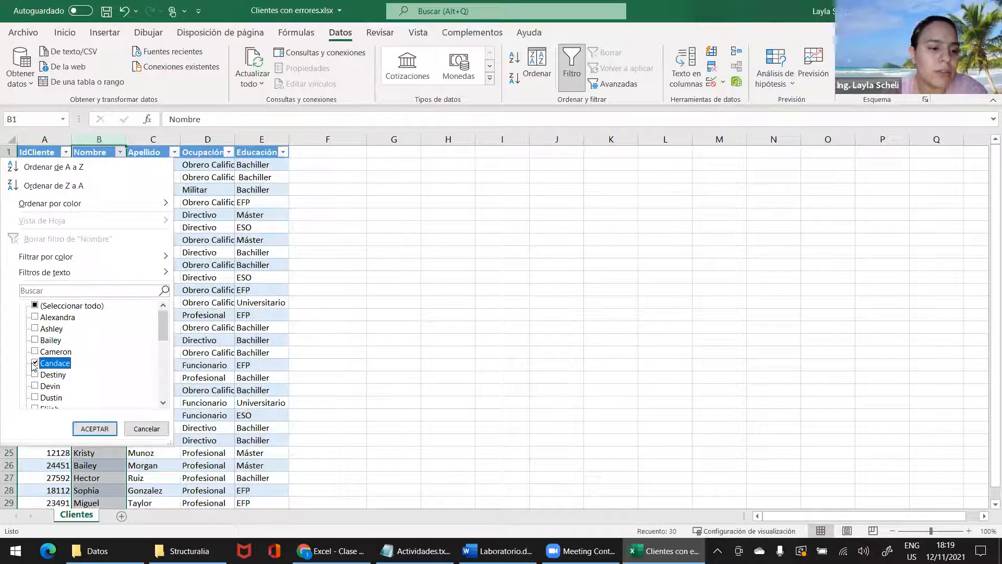
left_click(78, 431)
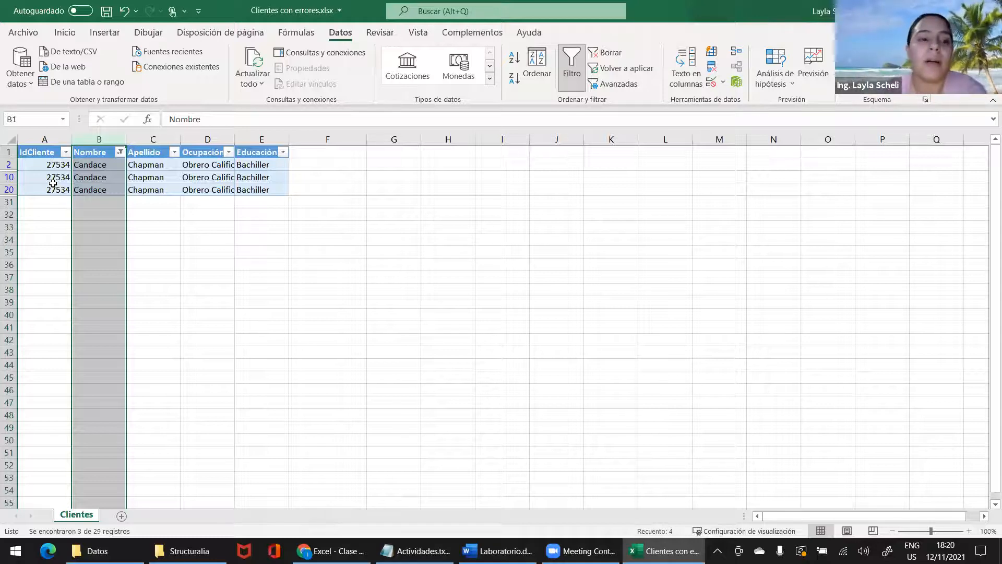
left_click(120, 151)
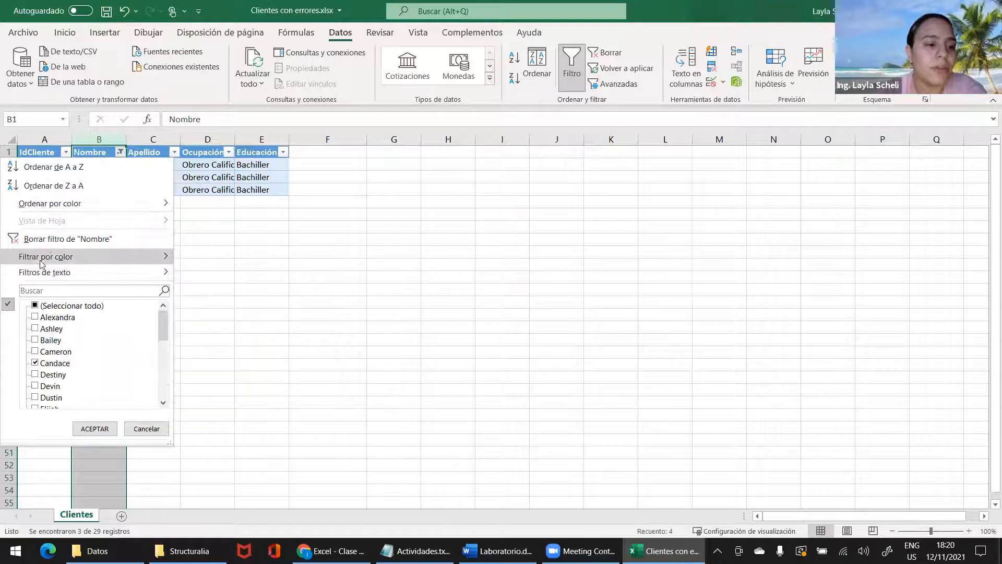
left_click(68, 238)
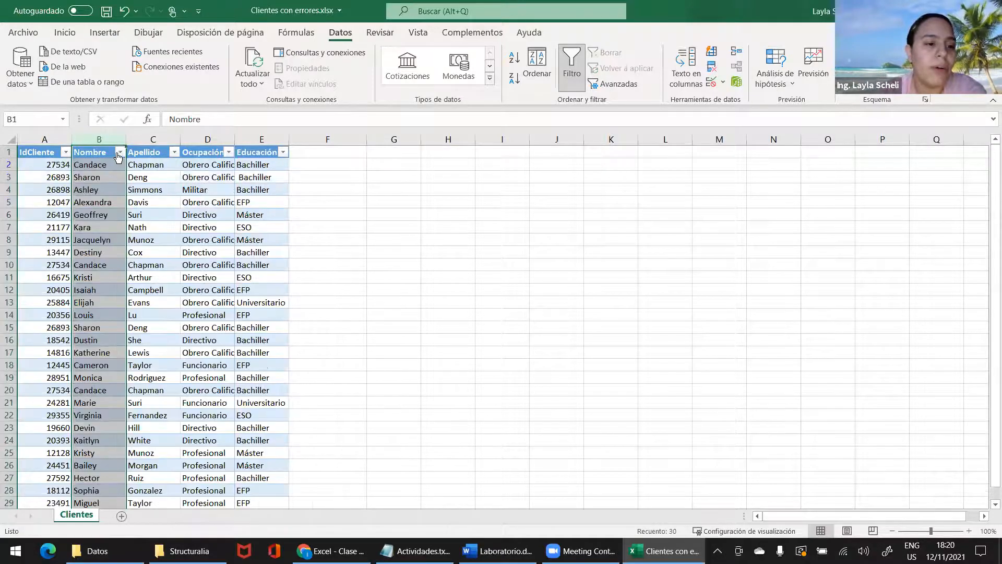
Filter the Nombre column to show only Sharon's rows.
left_click(120, 152)
left_click(35, 306)
scroll(36, 349, "down", 2)
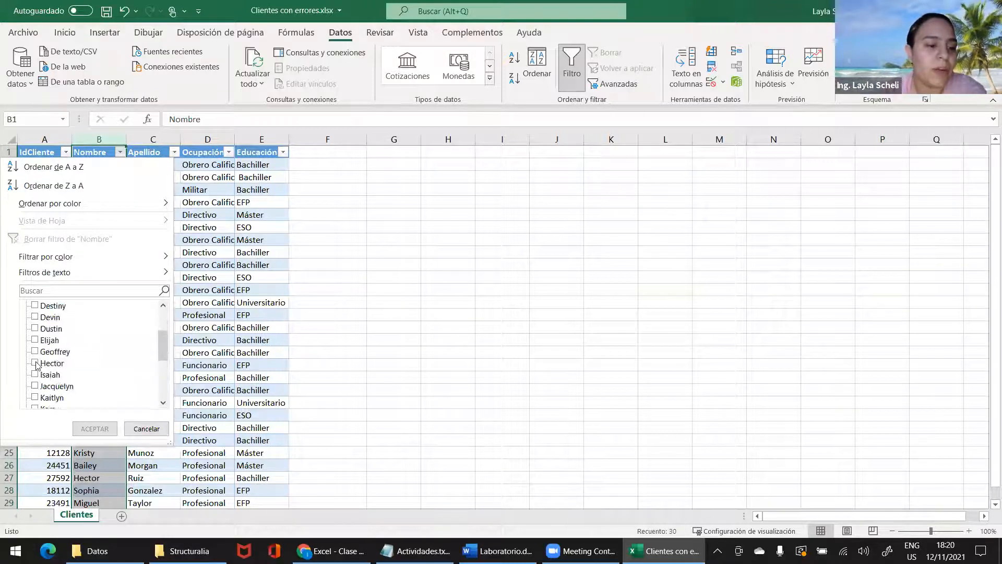
scroll(37, 365, "down", 3)
left_click(35, 398)
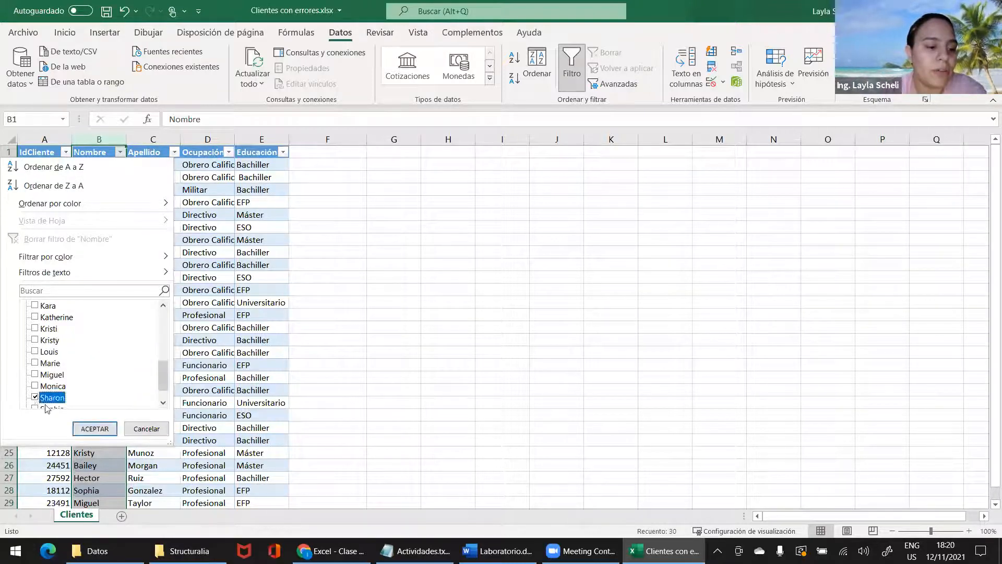
left_click(96, 428)
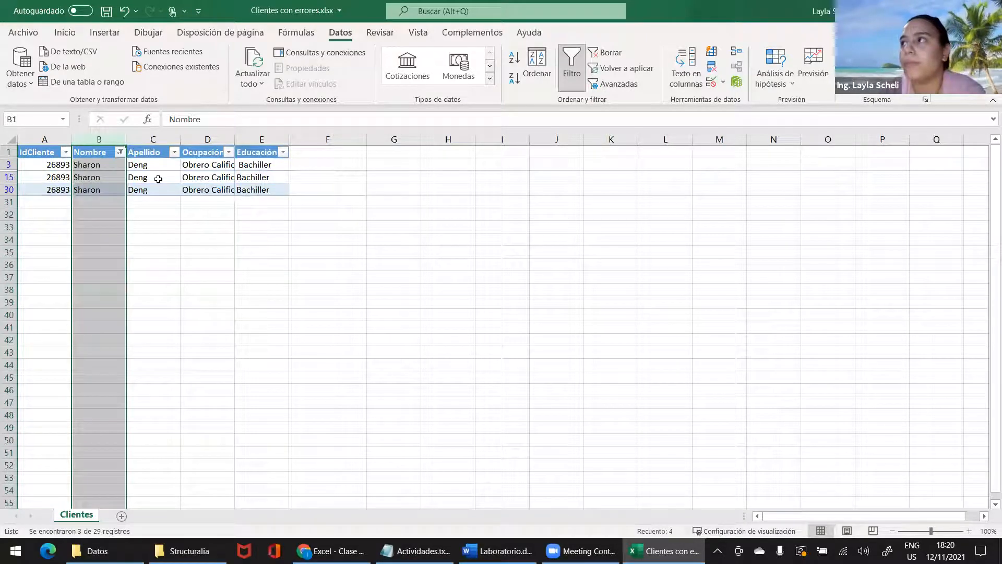
Reselect every name to clear the Nombre filter and show all rows.
left_click(120, 152)
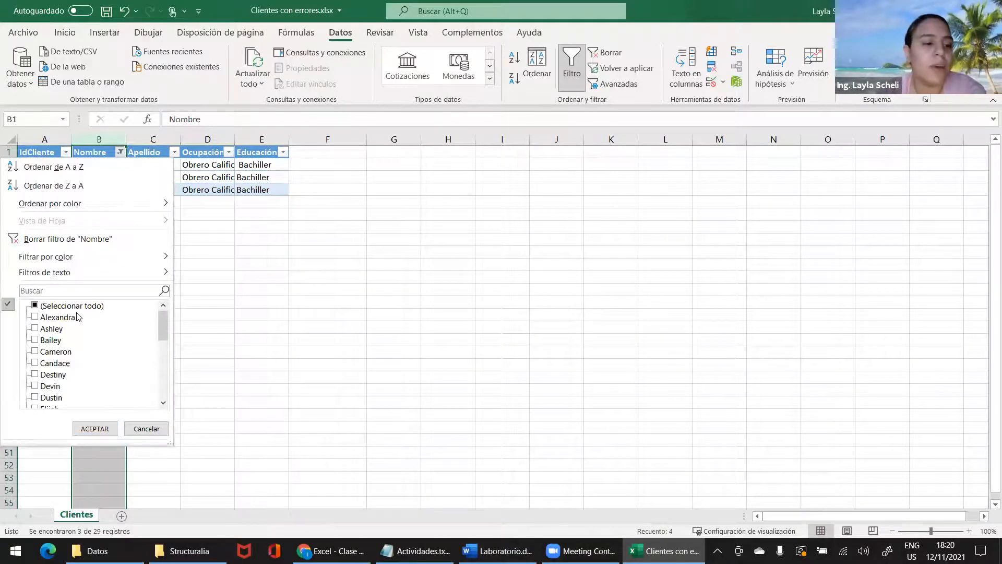
left_click(34, 306)
left_click(34, 306)
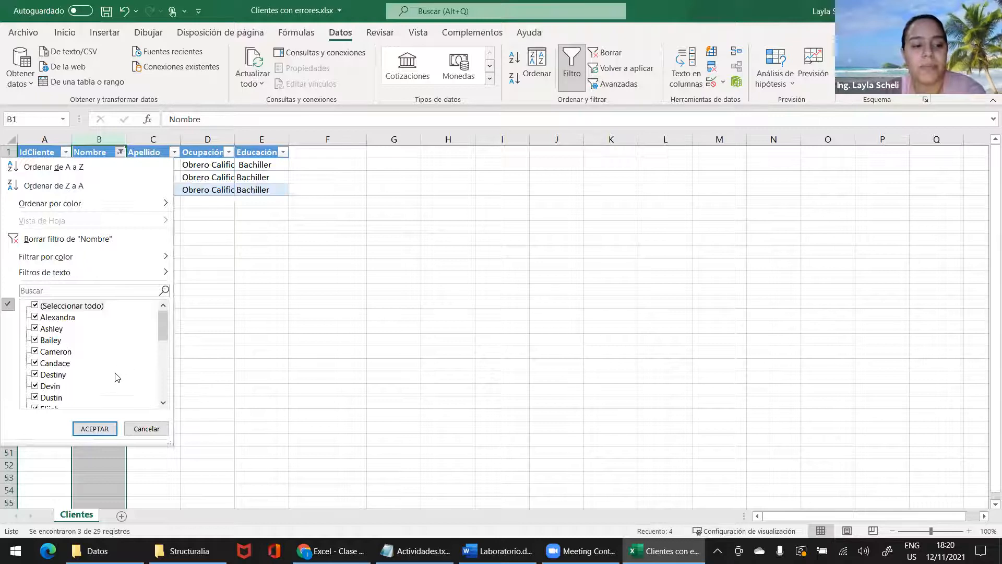
left_click(95, 428)
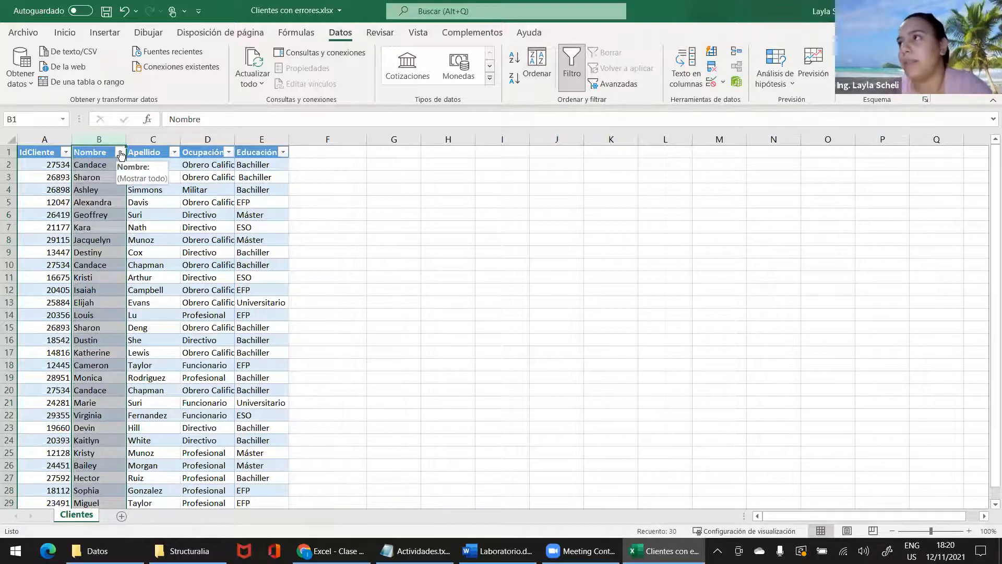
left_click(45, 139)
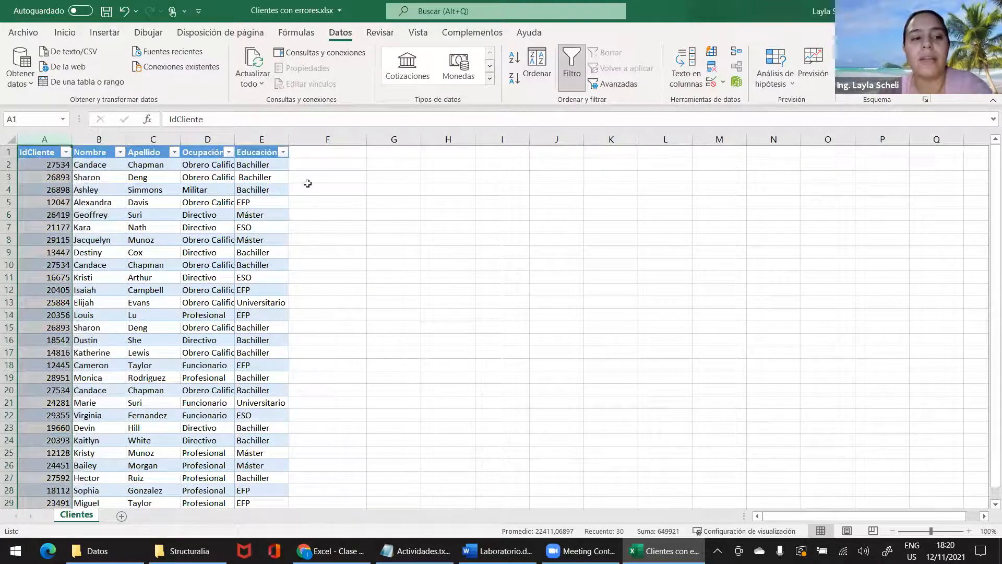
Remove duplicates checking only IdCliente, excluding Nombre, Apellido, Ocupación and Educación.
left_click(329, 186)
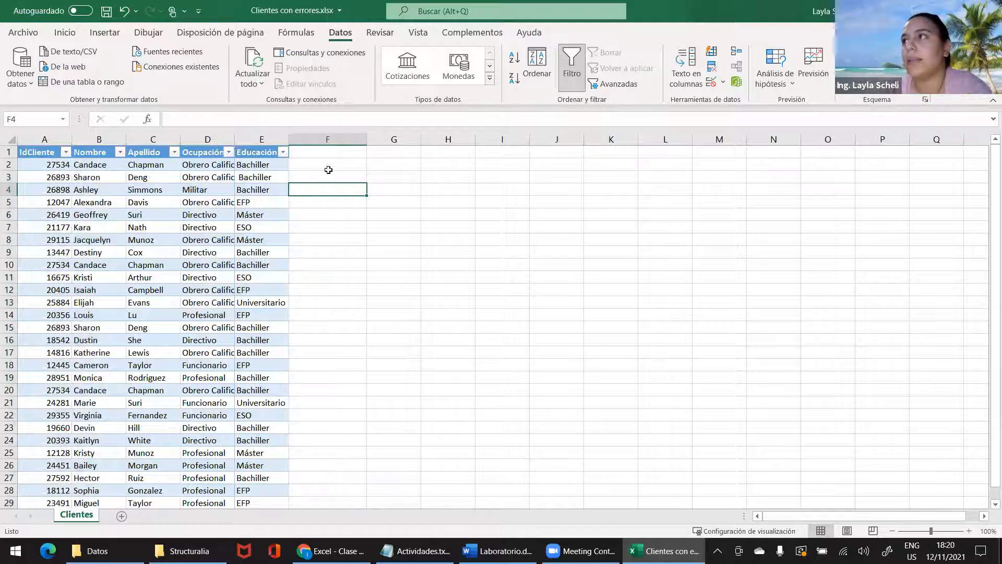
scroll(157, 358, "down", 5)
scroll(133, 371, "up", 1)
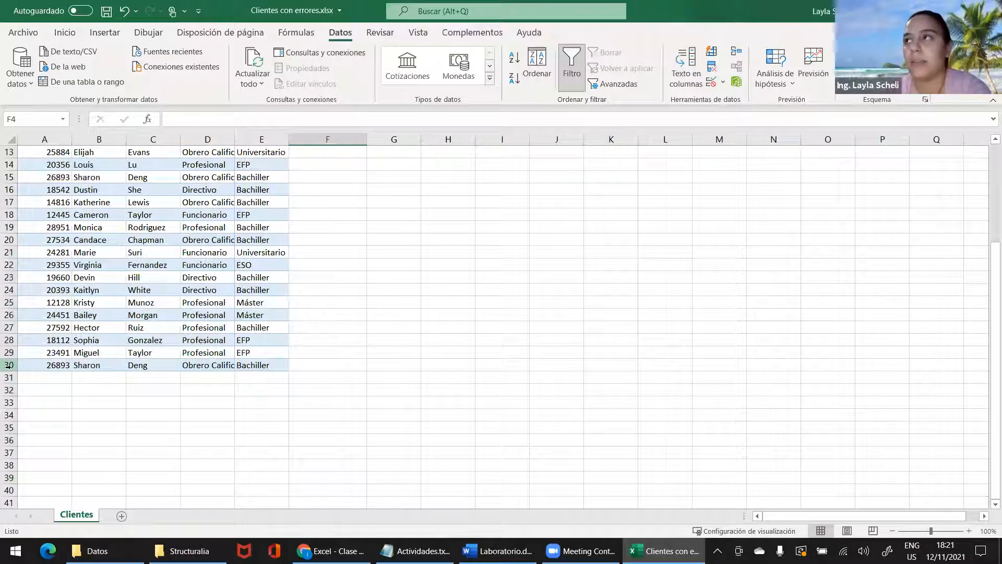
scroll(9, 365, "up", 4)
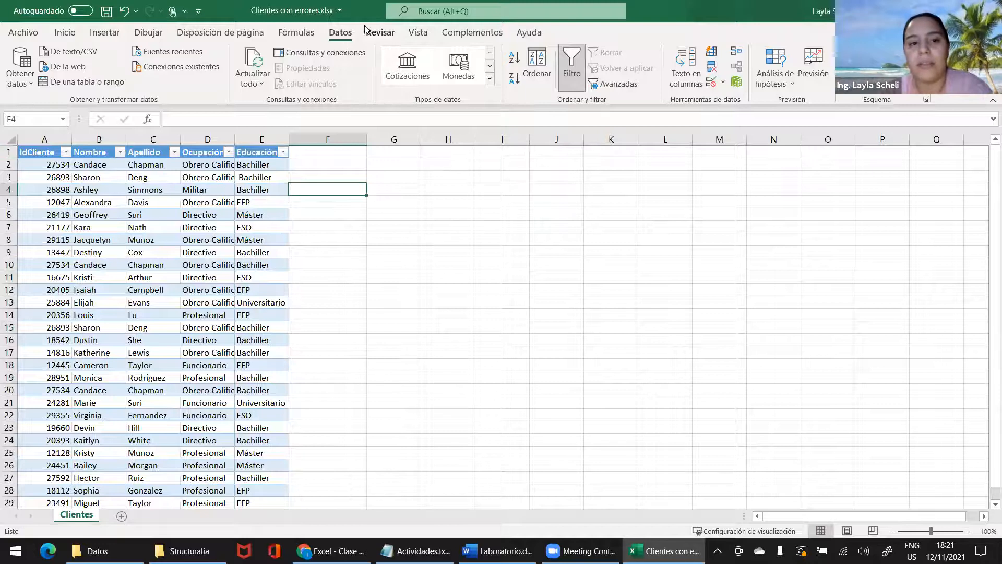
left_click(712, 71)
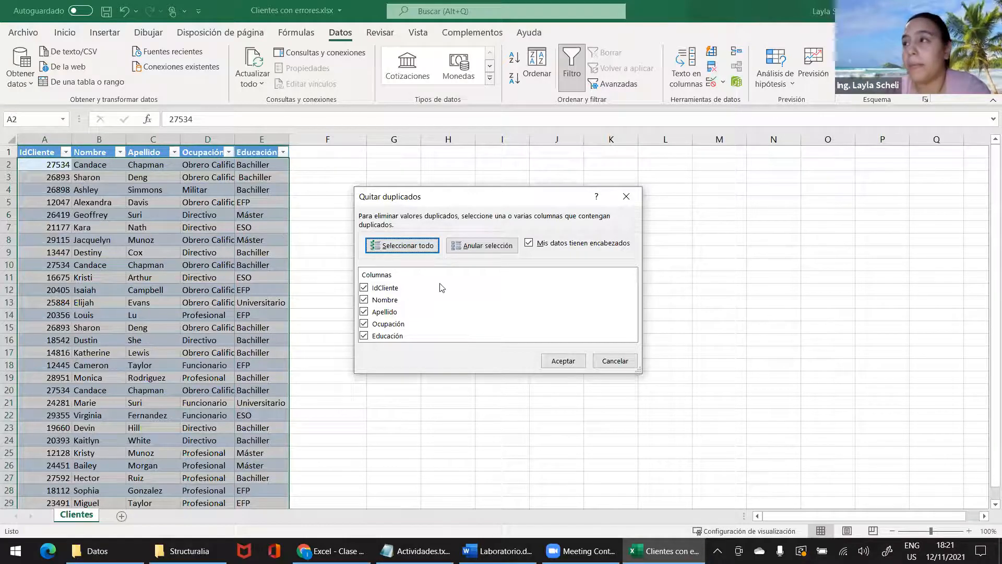
left_click(364, 300)
left_click(364, 312)
left_click(364, 324)
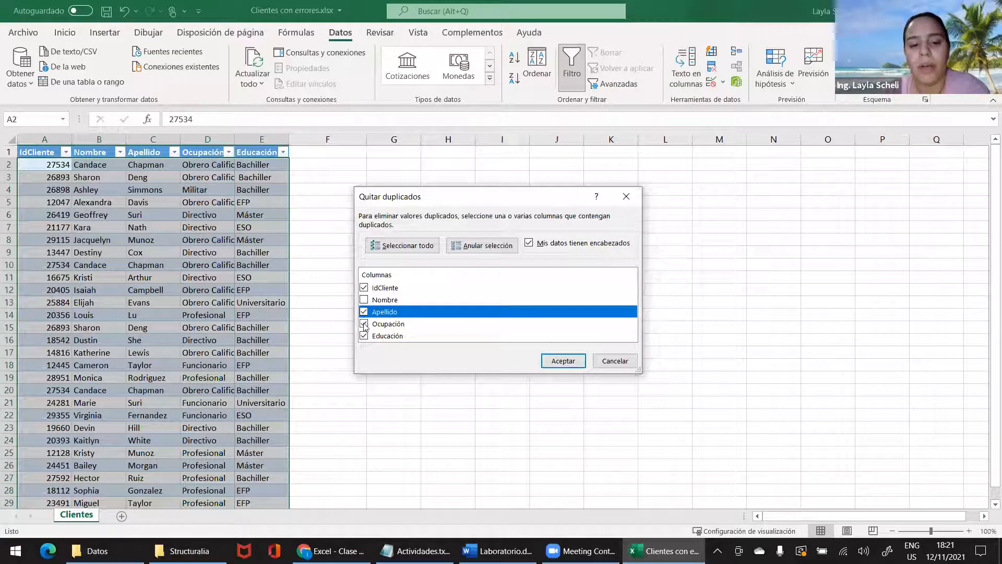
left_click(363, 336)
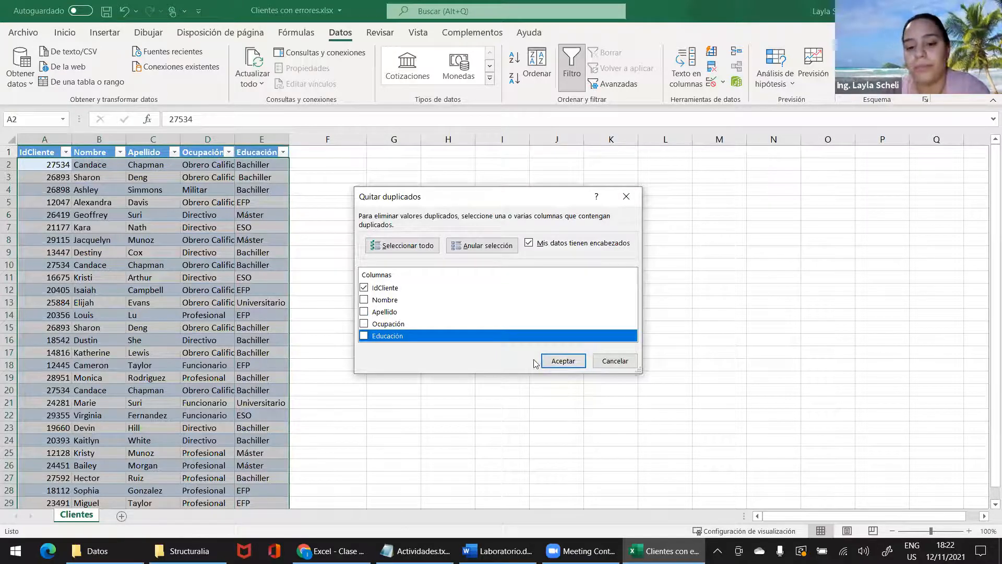
left_click(562, 362)
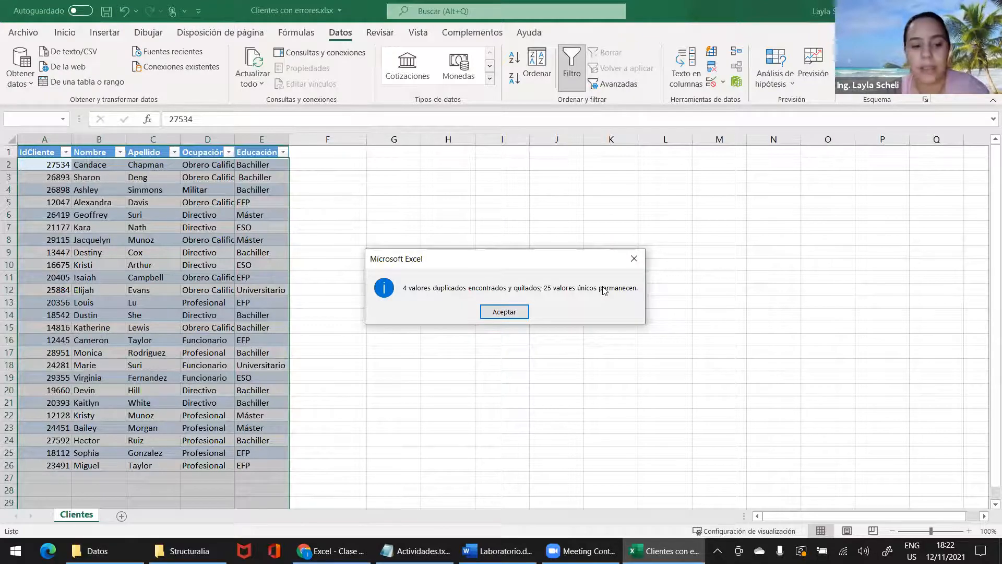
Dismiss the 4-duplicates-removed message and deselect the table.
left_click(525, 312)
left_click(327, 189)
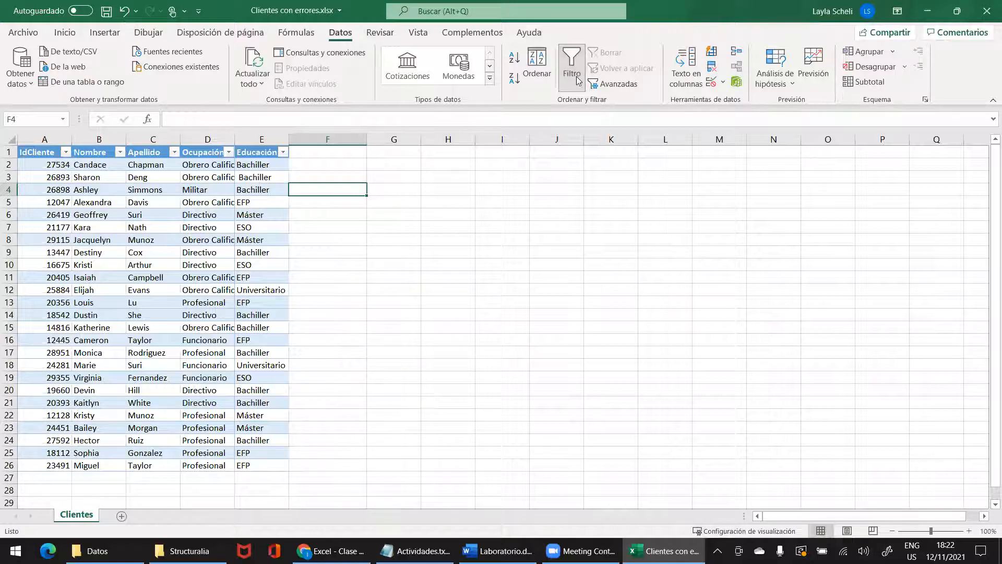
left_click(120, 153)
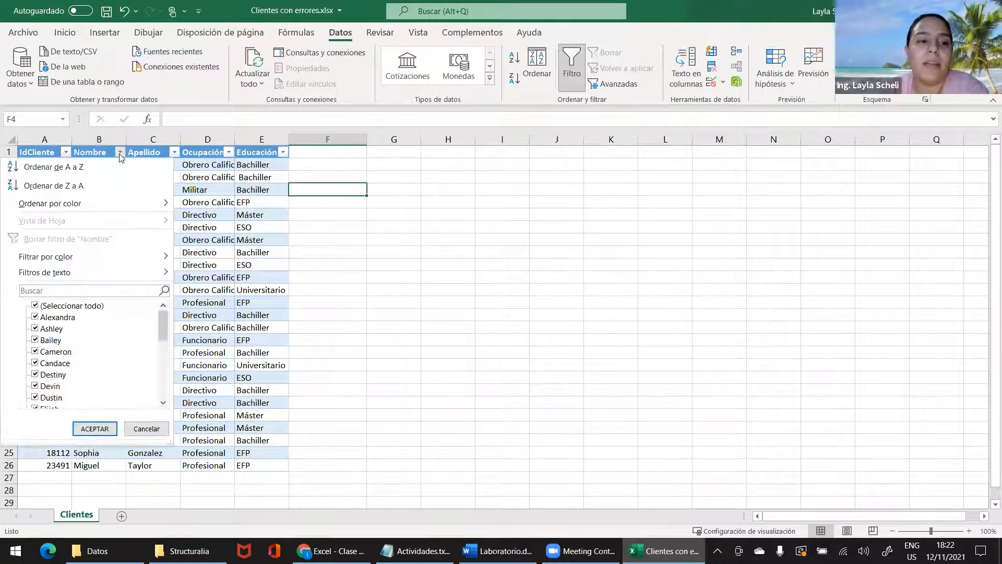
left_click(35, 305)
left_click(35, 363)
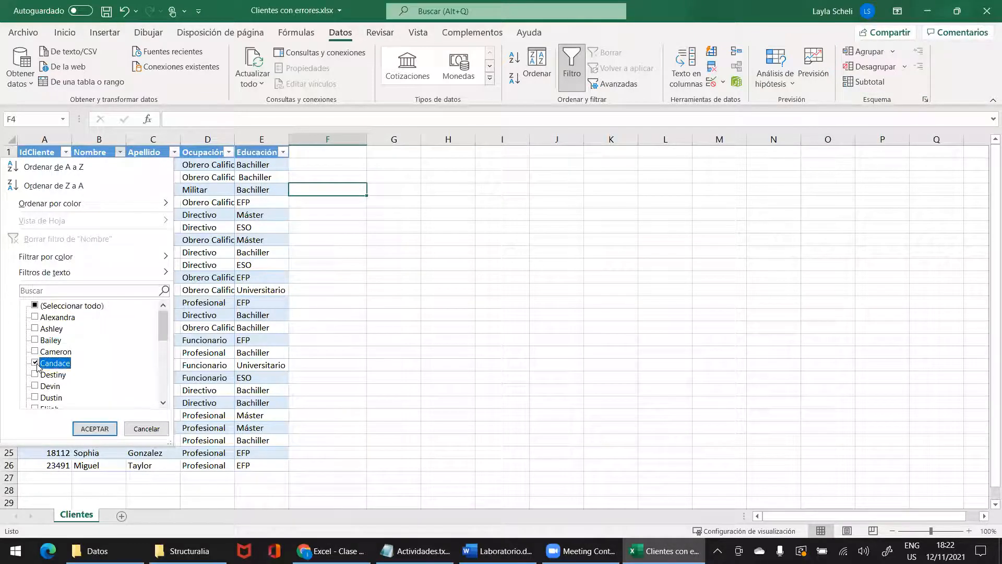
left_click(86, 429)
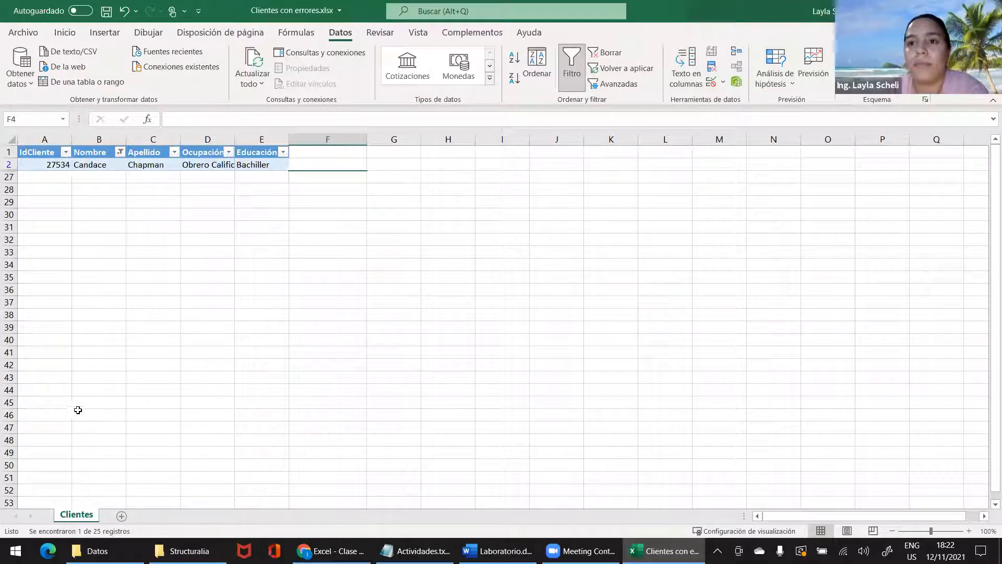
left_click(120, 152)
left_click(35, 306)
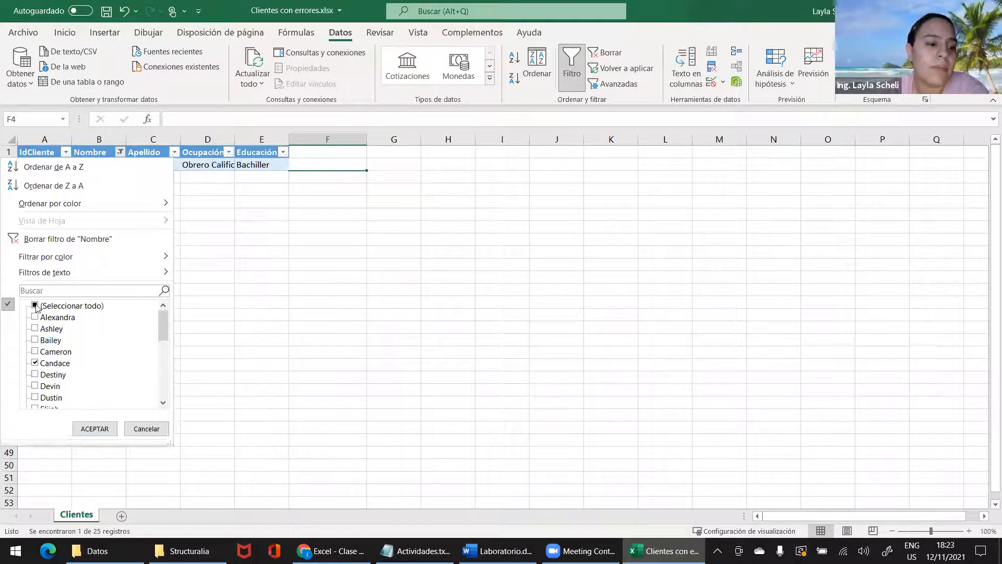
left_click(36, 306)
scroll(32, 364, "down", 5)
scroll(31, 364, "down", 3)
left_click(36, 376)
left_click(95, 429)
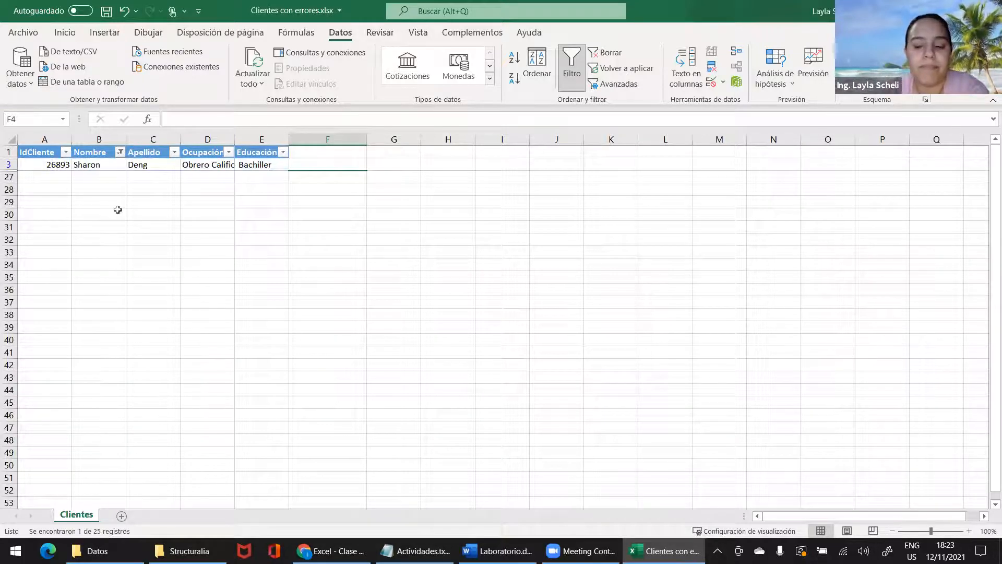
left_click(120, 152)
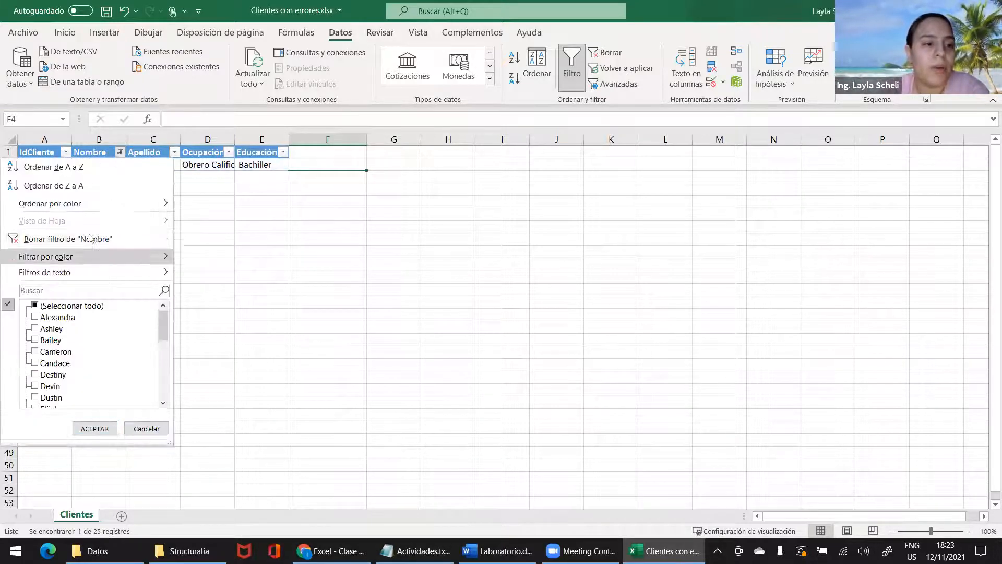
left_click(74, 240)
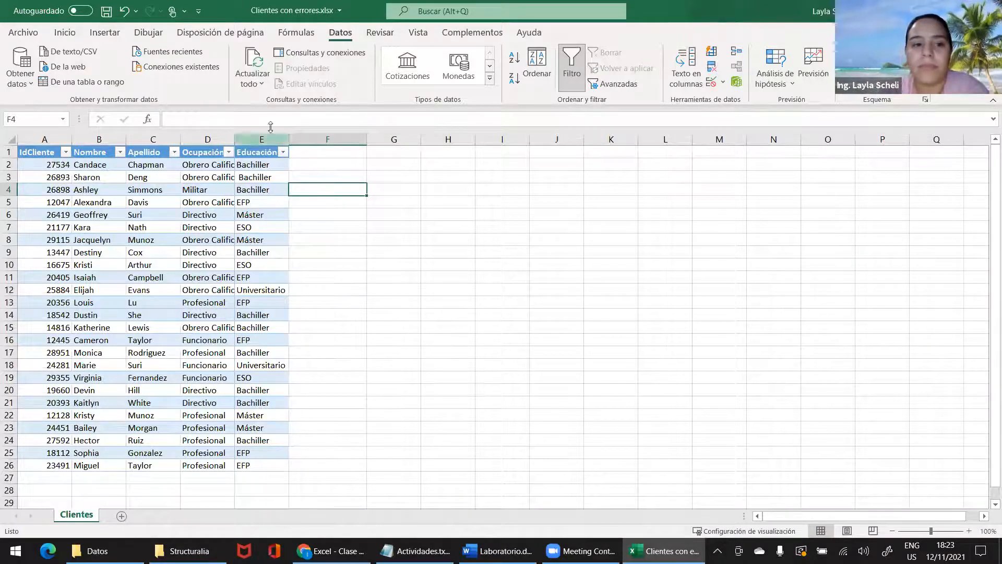
left_click(255, 137)
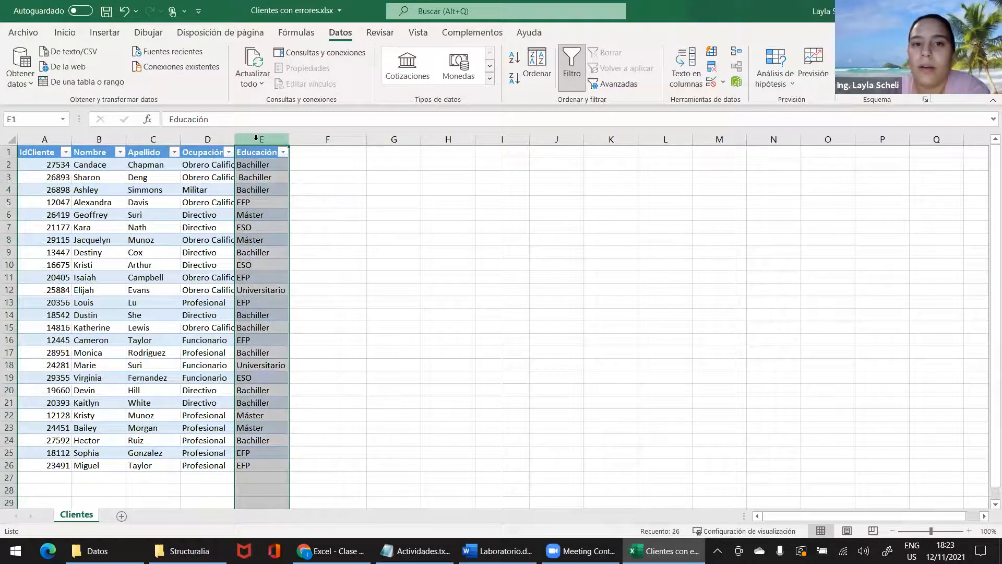
right_click(256, 138)
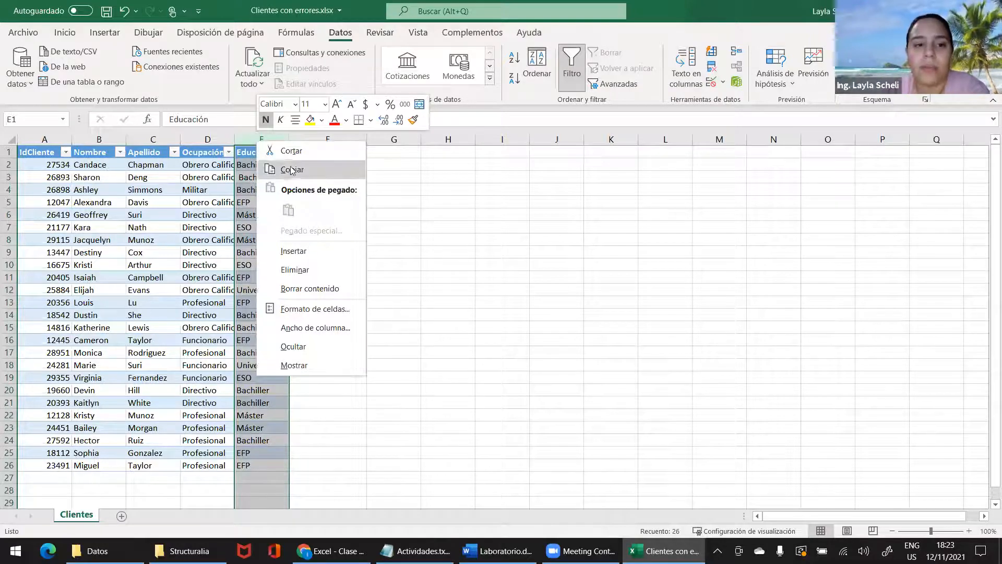
left_click(460, 187)
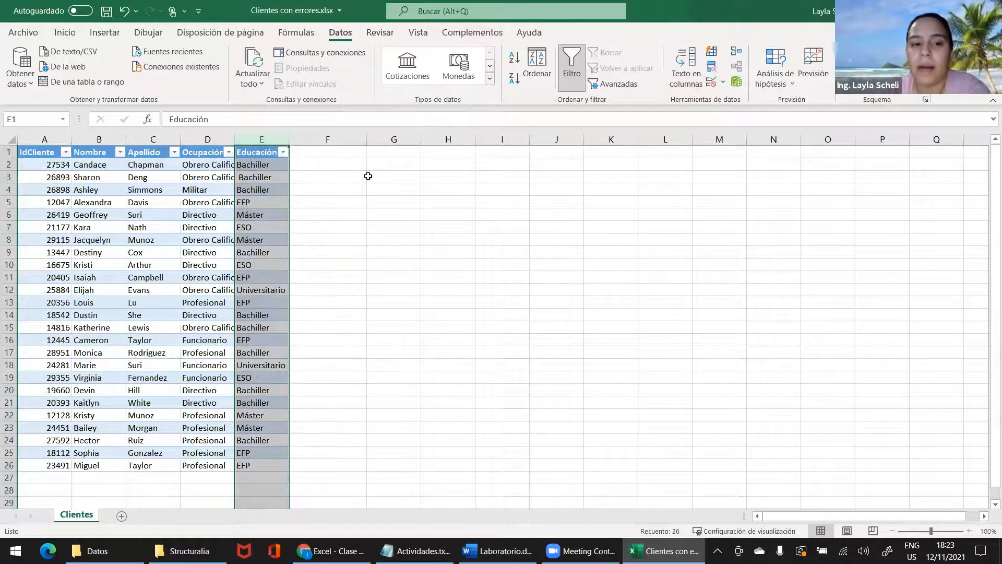
left_click(337, 390)
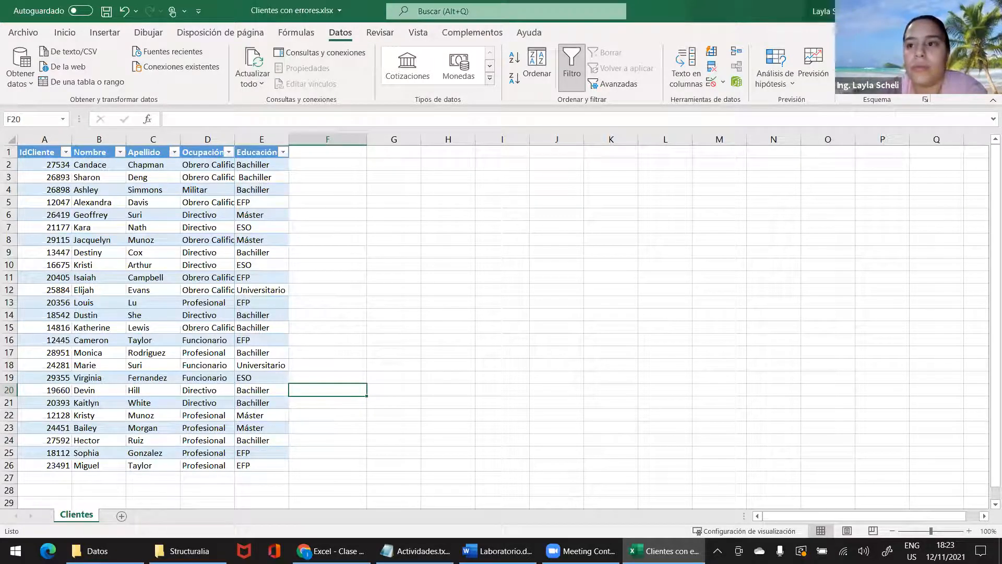
Close Clientes con errores.xlsx without saving and launch Excel from Windows search.
left_click(990, 10)
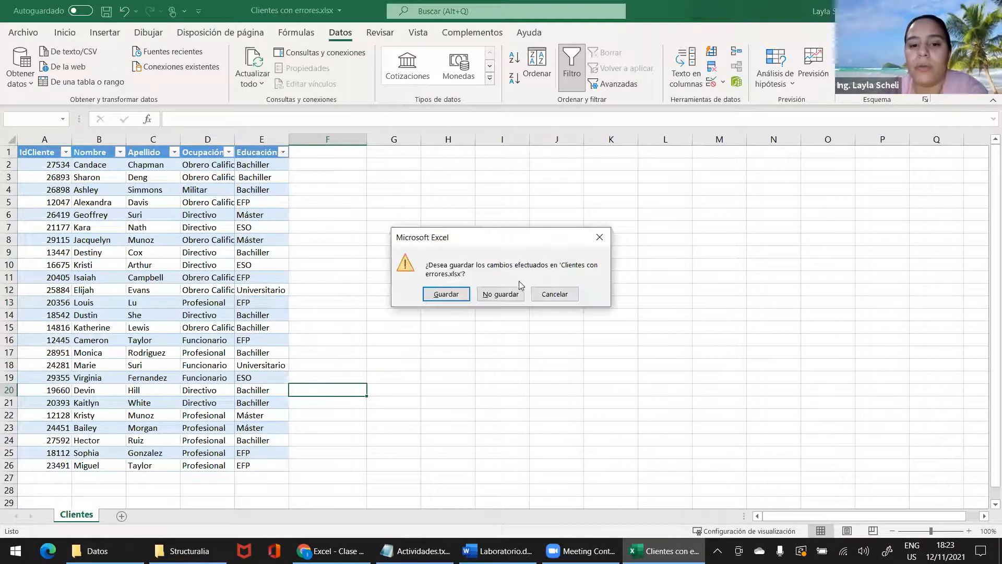
left_click(502, 298)
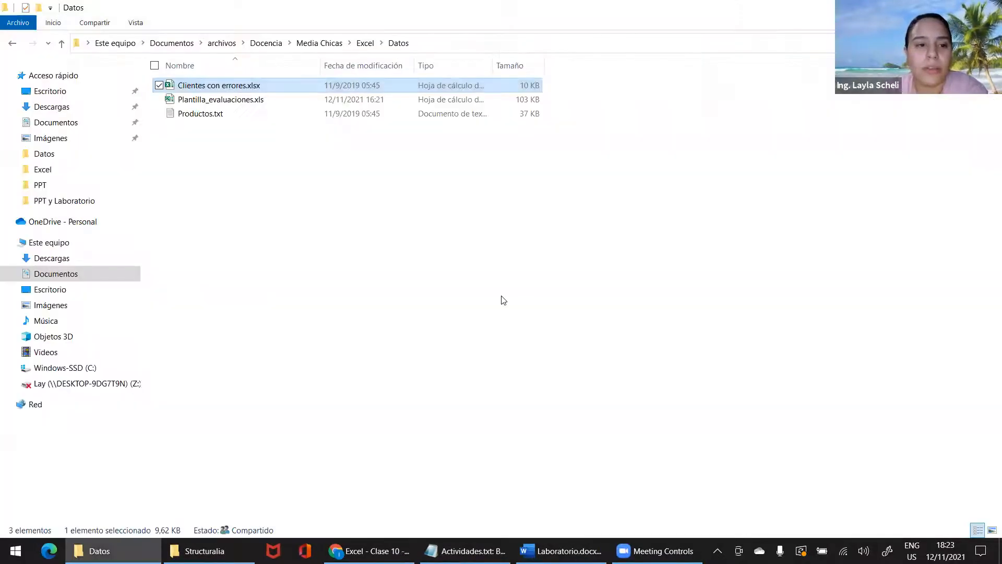
key("super")
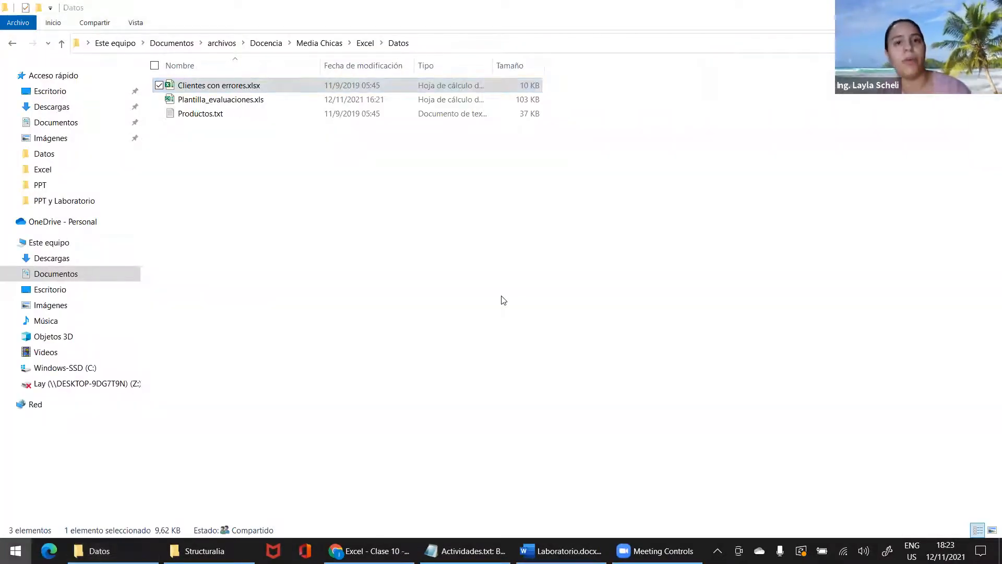
type("excel")
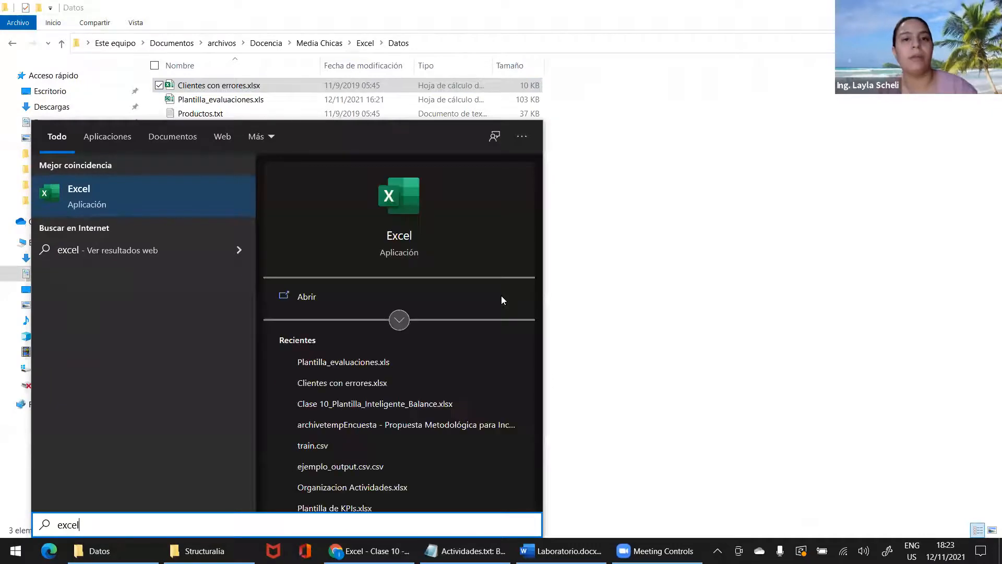
key("Return")
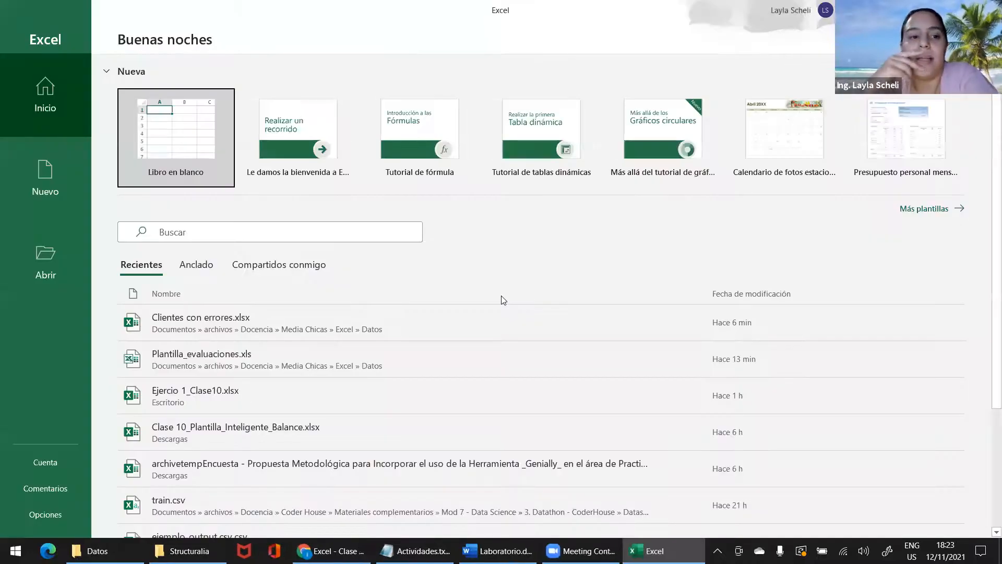
Create a blank workbook, Libro1, and show the Datos tab.
left_click(152, 138)
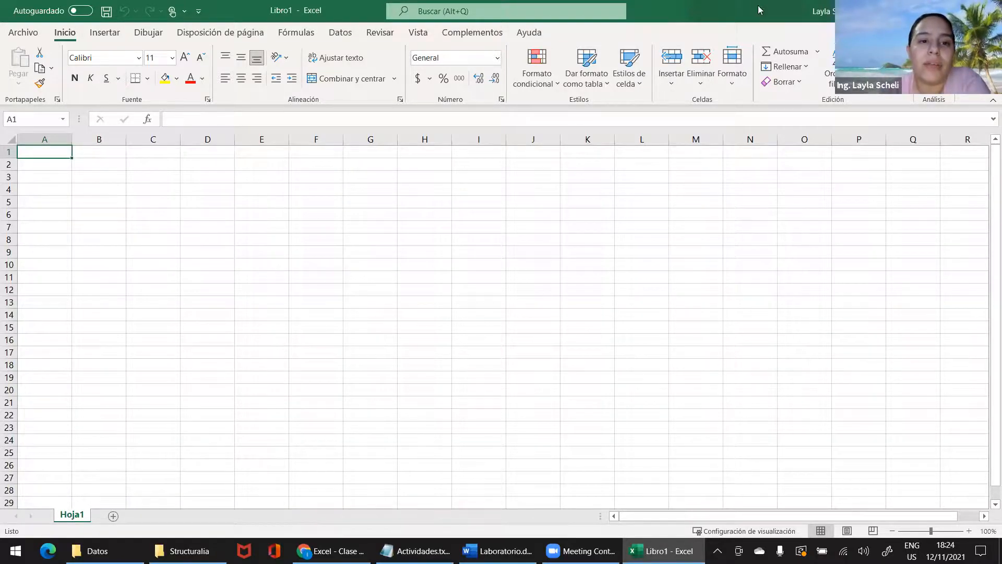
left_click(337, 33)
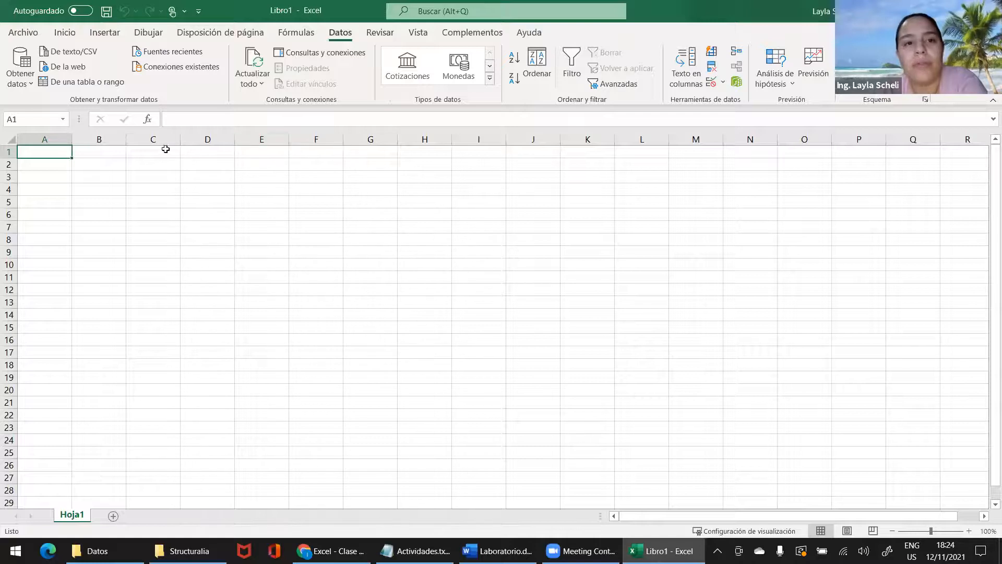
Browse the Obtener datos sources: database, Azure, then the file-based options.
left_click(24, 81)
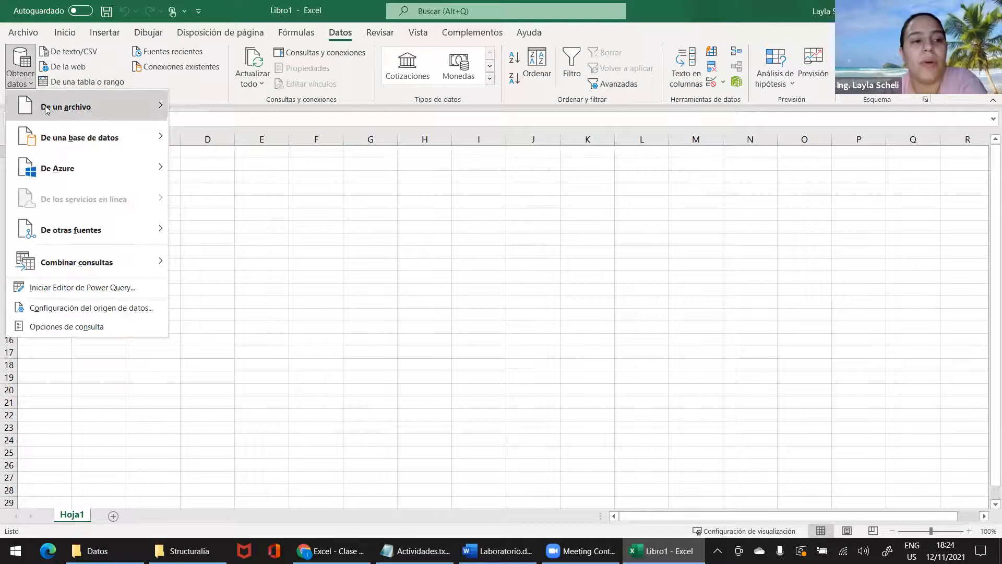
mouse_move(84, 107)
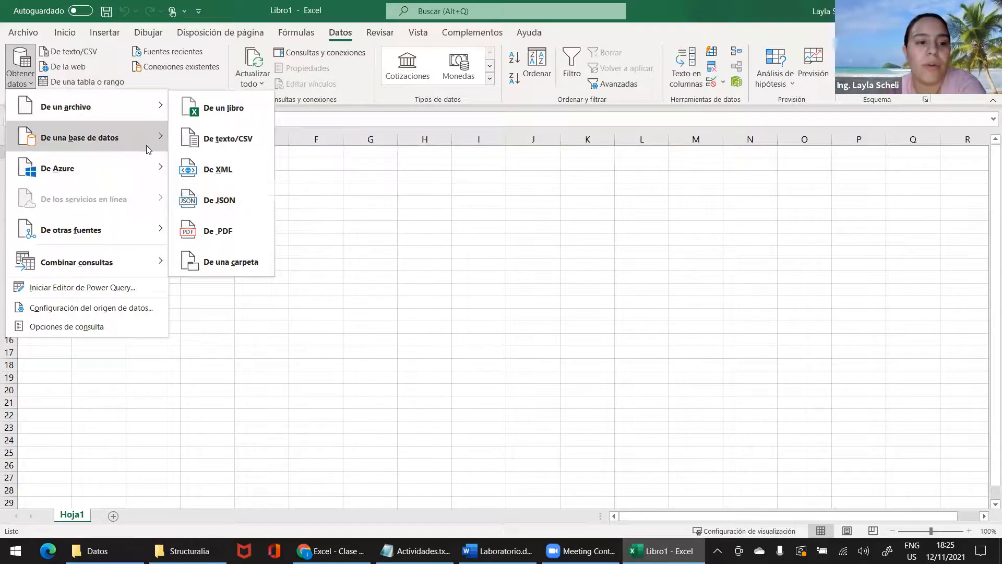
mouse_move(131, 137)
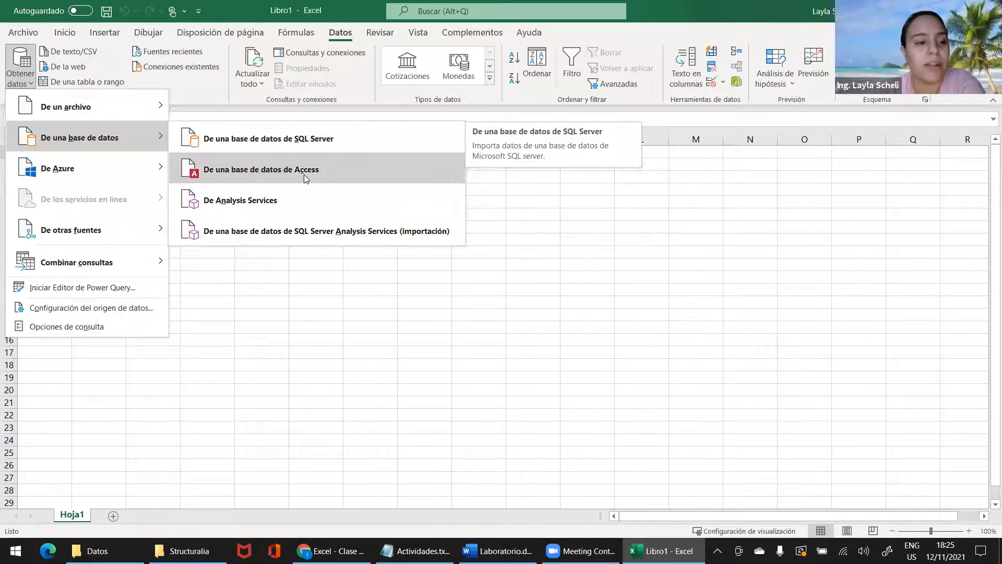
mouse_move(97, 168)
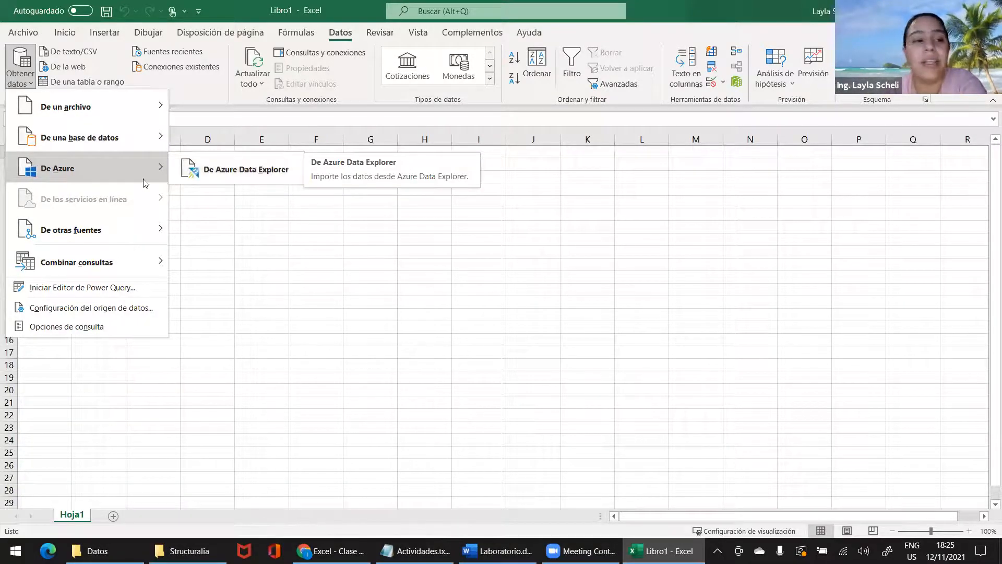
mouse_move(141, 111)
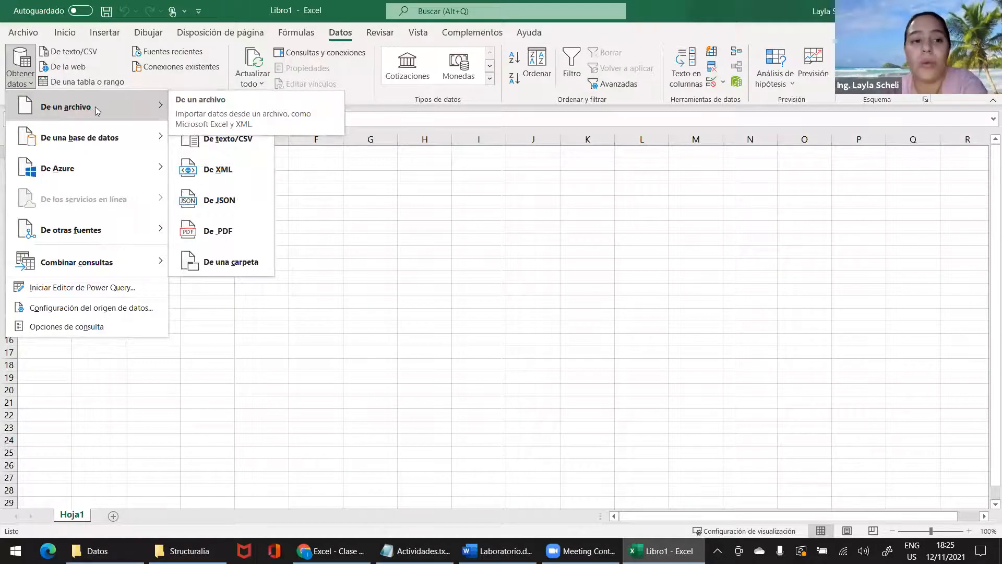
Start a text/CSV import and browse to Documentos > archivos > Docencia.
left_click(240, 146)
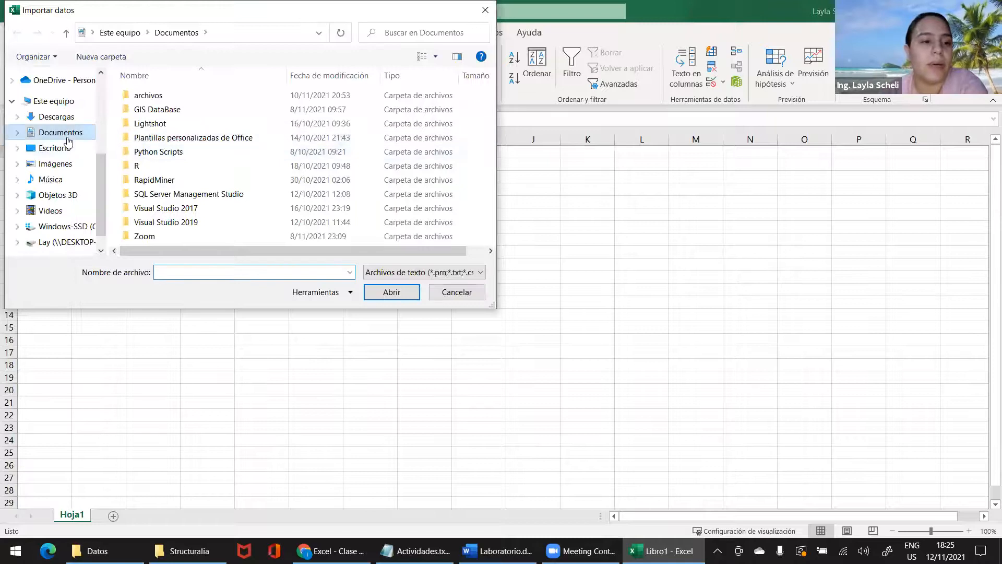
scroll(67, 140, "up", 5)
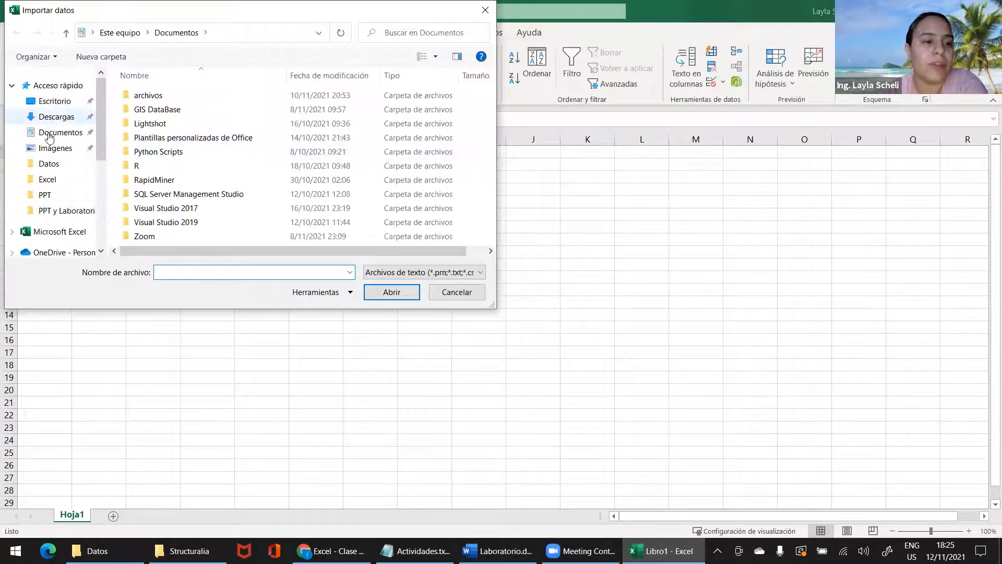
left_click(57, 132)
double_click(149, 96)
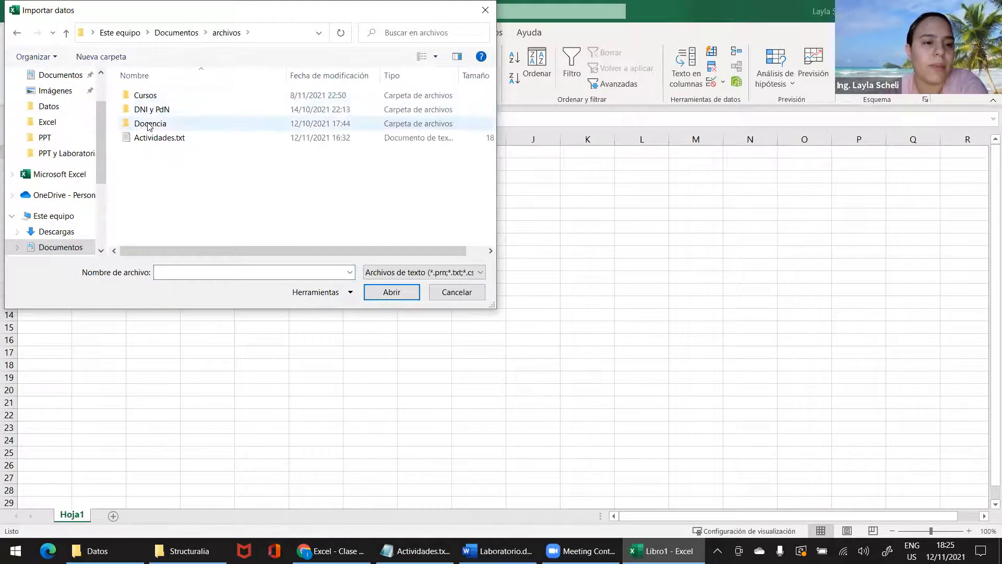
double_click(150, 124)
Open Media Chicas > Excel > Datos and choose Productos.txt for import.
scroll(150, 126, "down", 6)
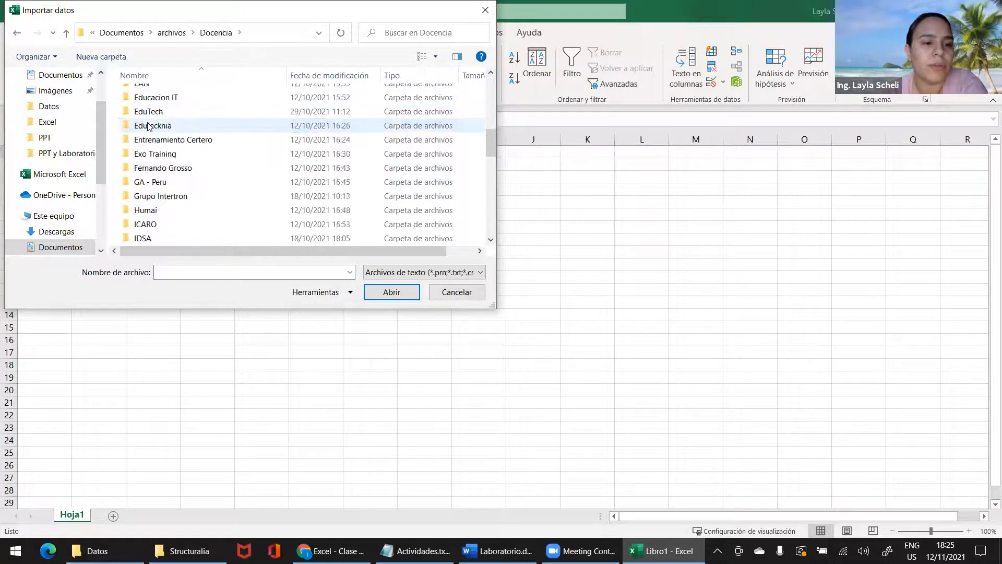
scroll(150, 126, "down", 12)
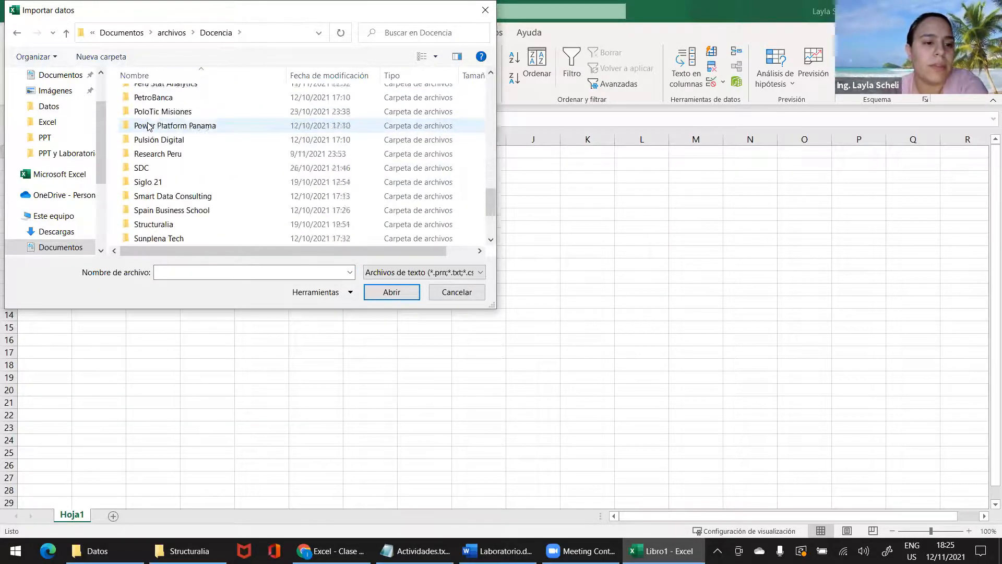
scroll(148, 126, "up", 2)
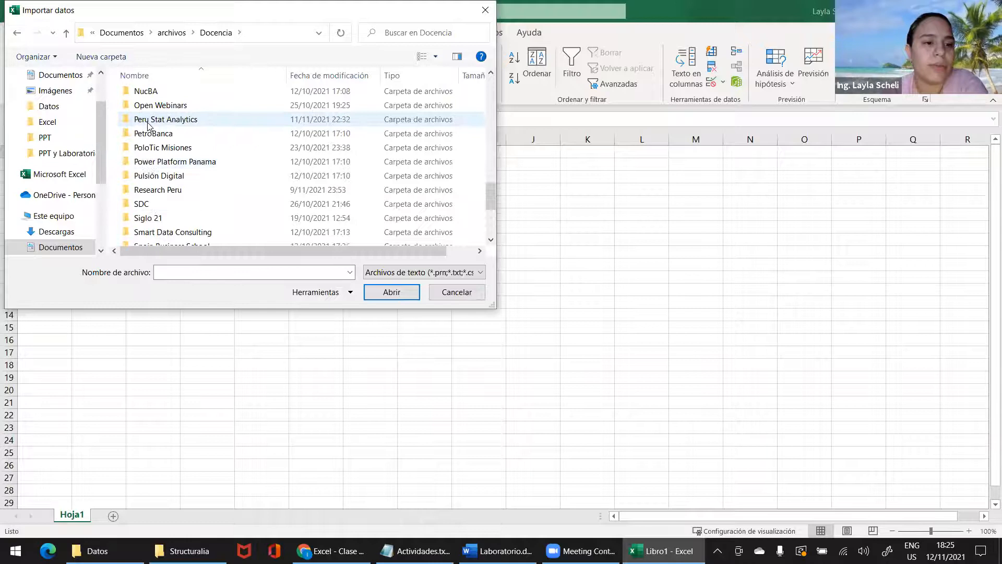
scroll(148, 126, "up", 2)
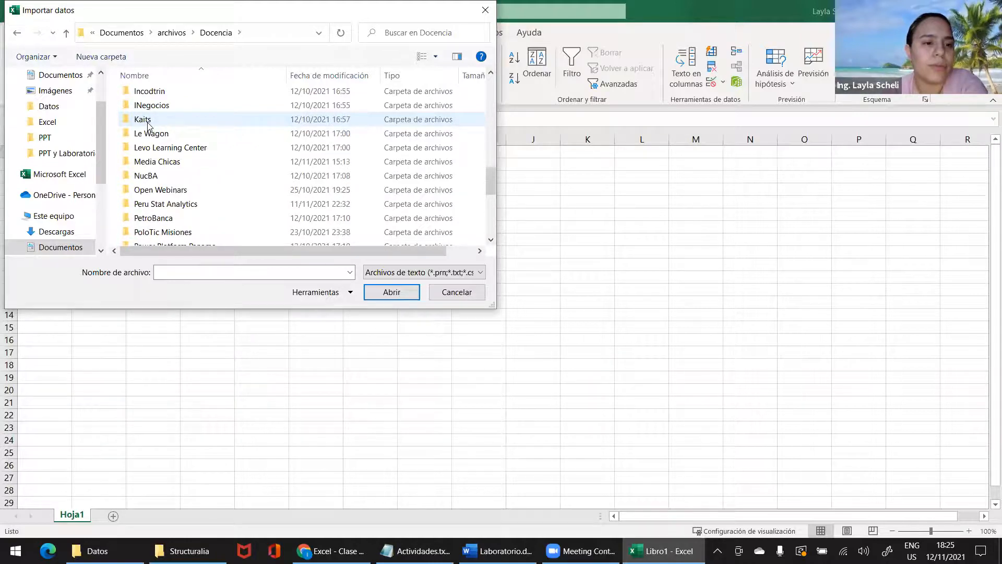
scroll(149, 125, "down", 3)
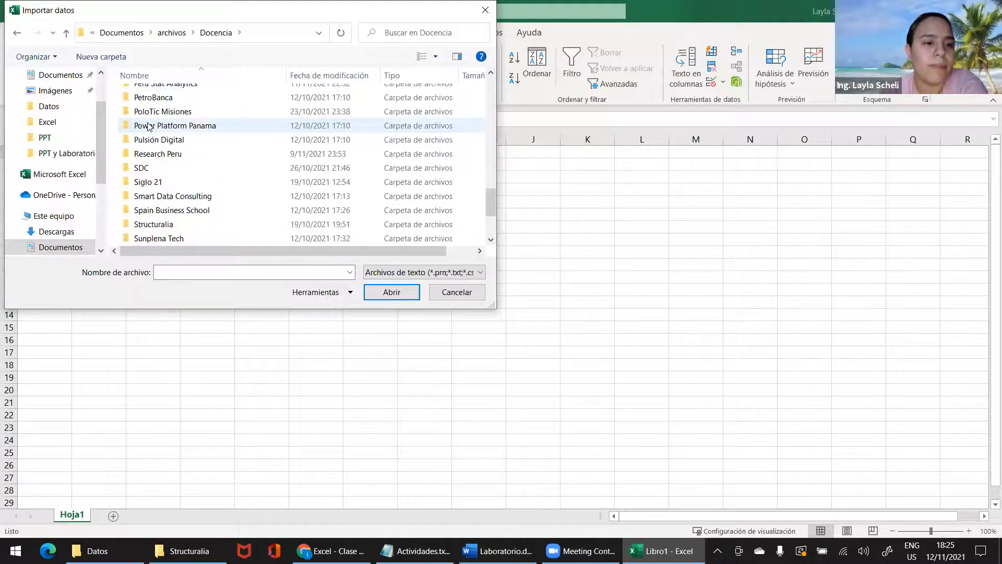
scroll(149, 126, "up", 2)
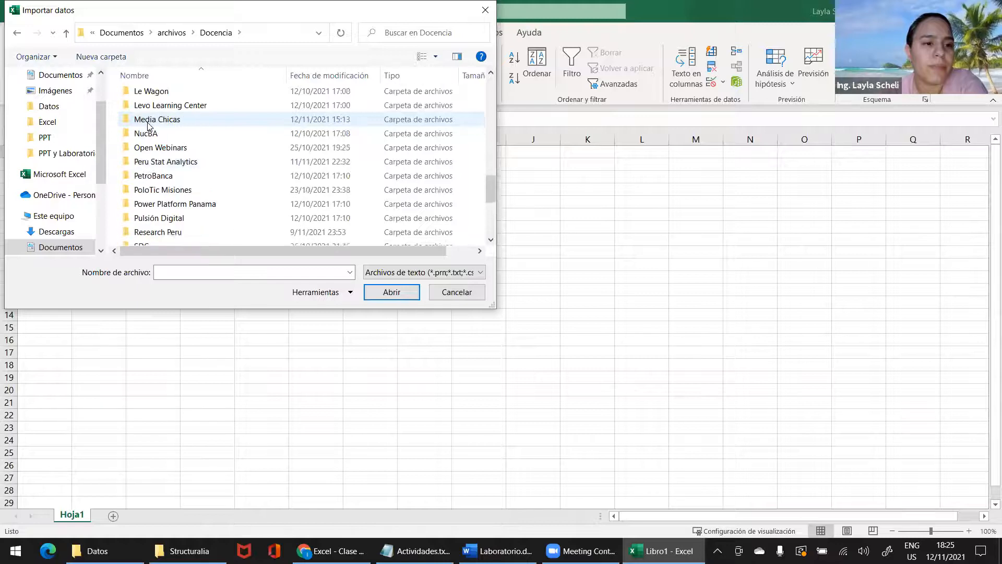
double_click(149, 122)
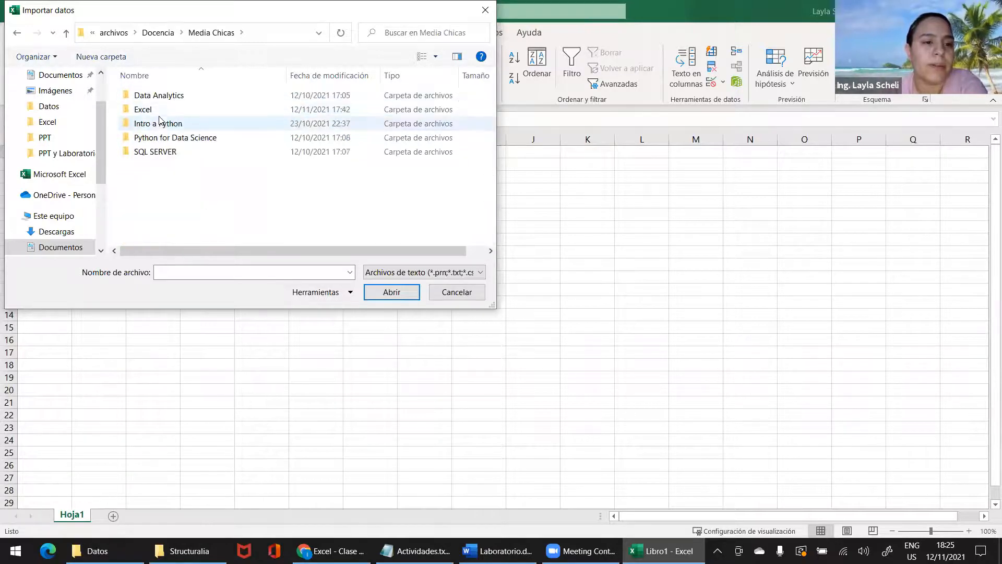
left_click(175, 109)
double_click(175, 109)
double_click(164, 96)
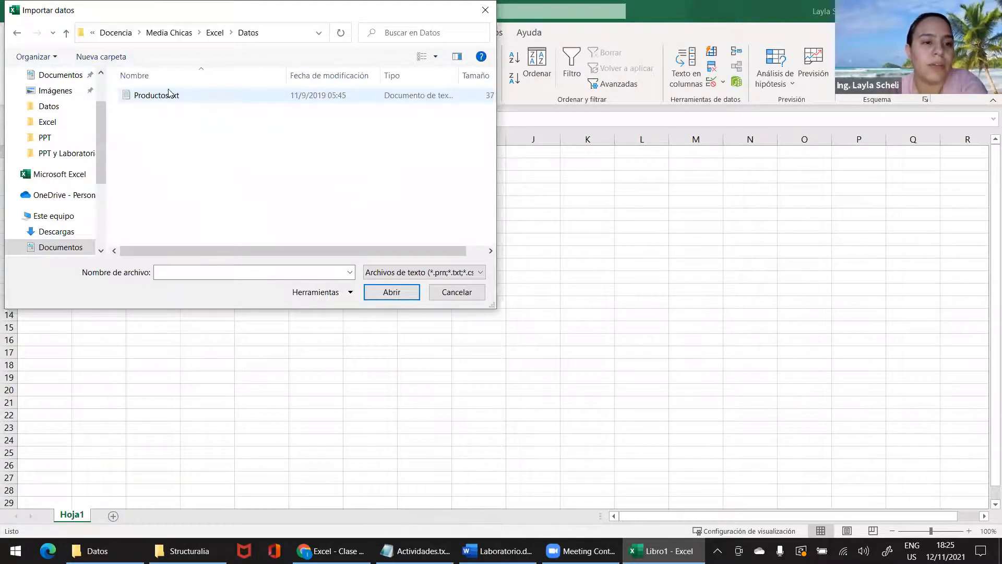
left_click(158, 99)
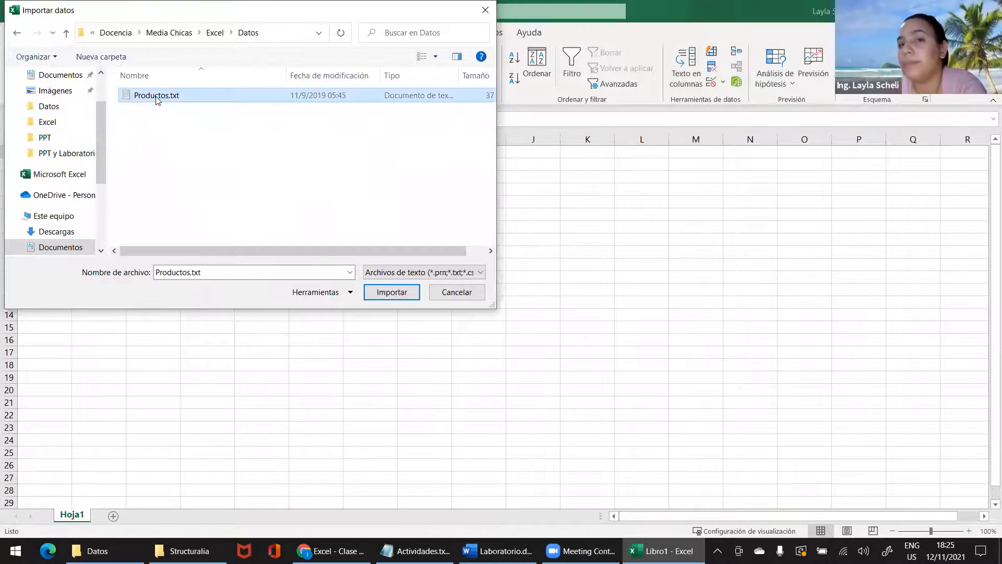
left_click_drag(244, 11, 277, 33)
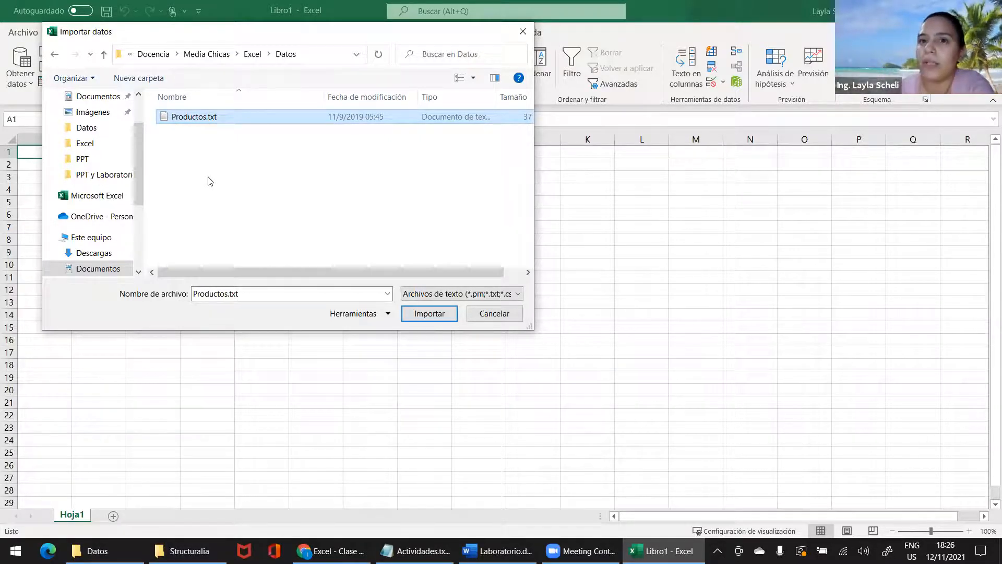
Preview the Productos.txt import, then cancel it without loading any data.
left_click(417, 313)
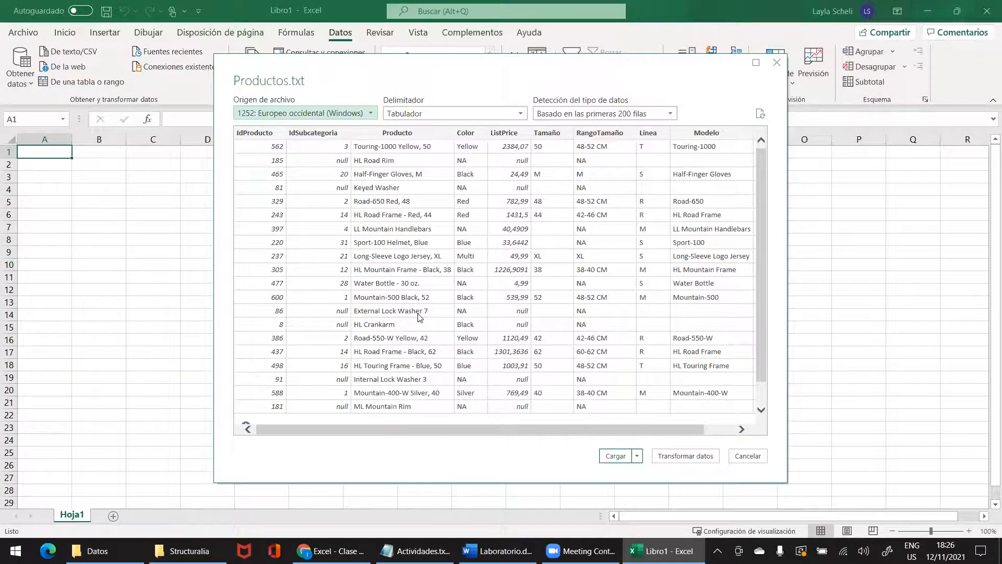
left_click(761, 460)
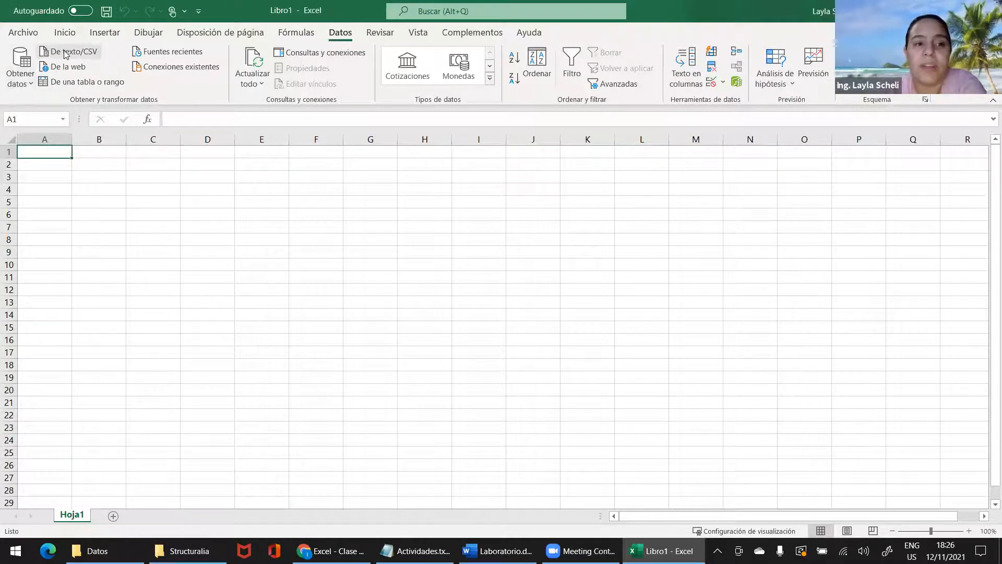
Start a Text/CSV import from Obtener datos and choose Productos.txt in the Datos folder.
left_click(25, 82)
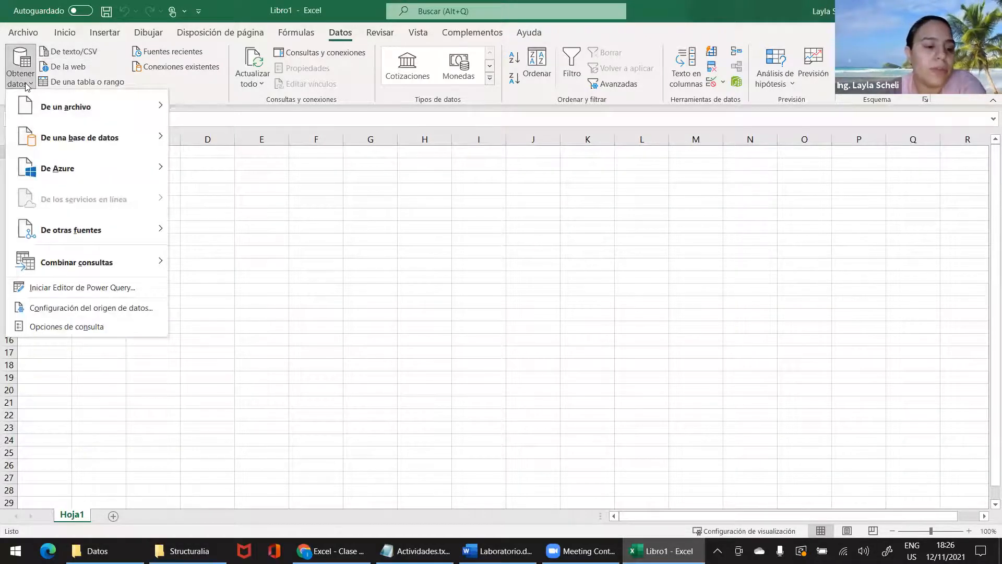
mouse_move(61, 110)
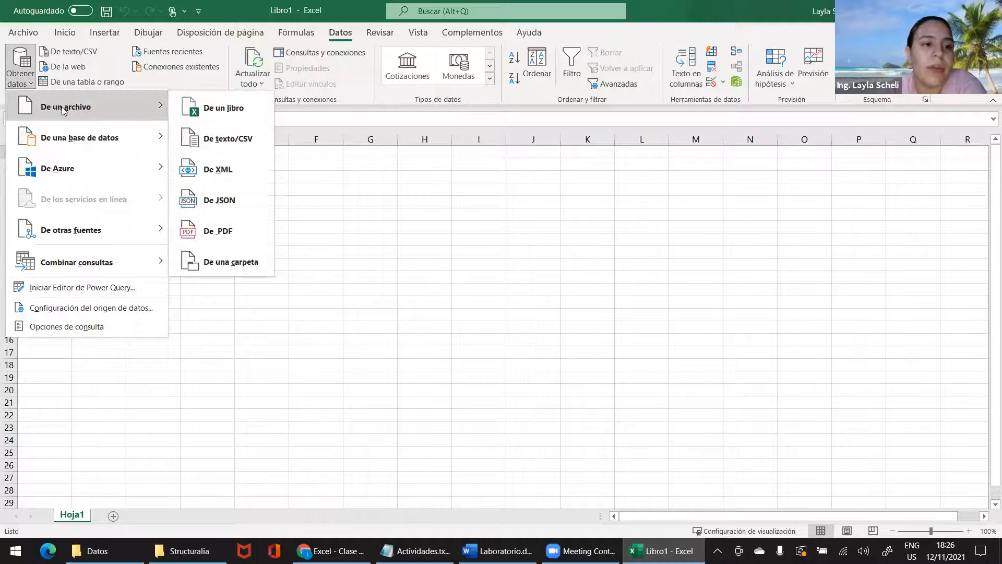
left_click(213, 139)
left_click(194, 117)
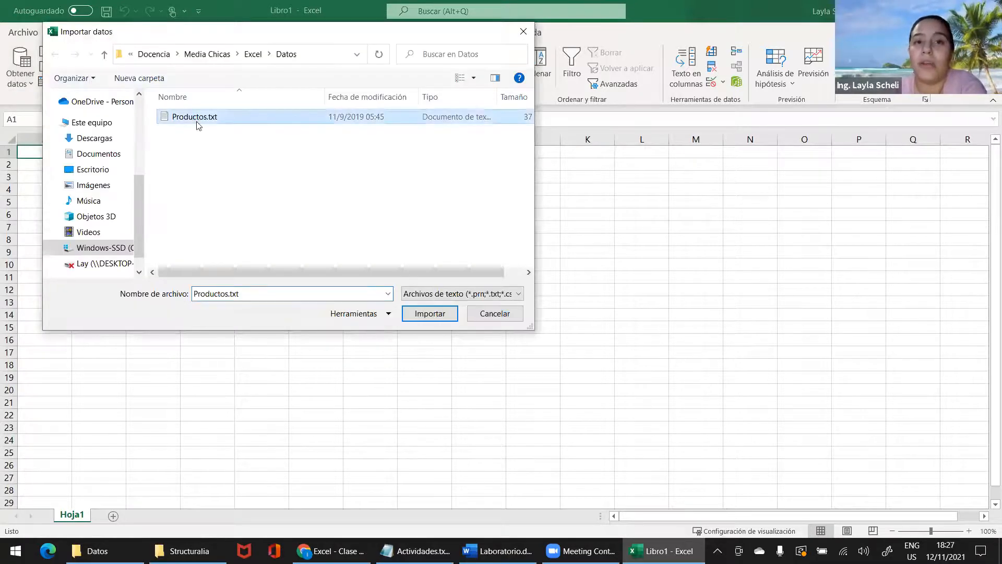
Import Productos.txt to preview its data, then bring up the Datos folder in File Explorer.
left_click(429, 313)
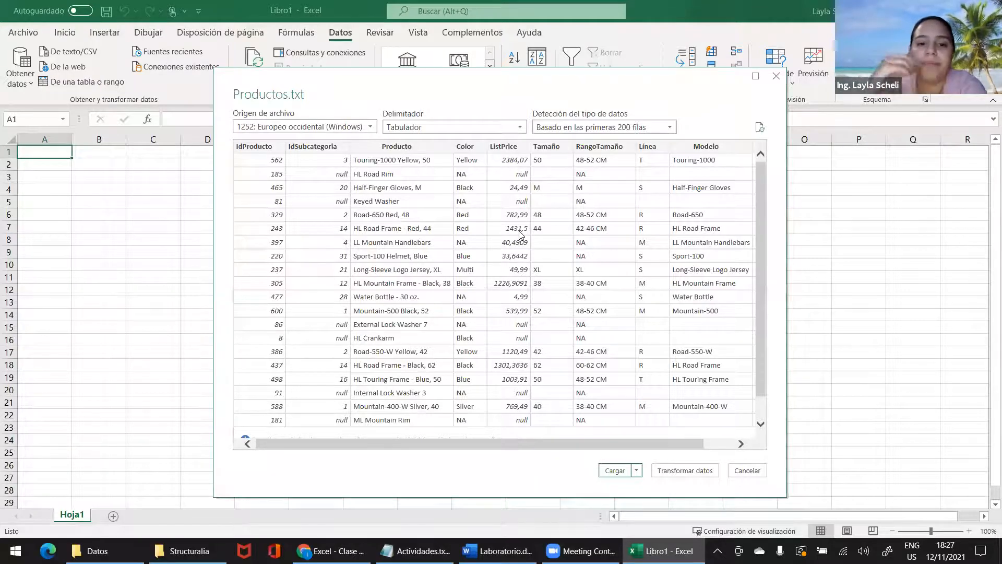
scroll(507, 406, "down", 1)
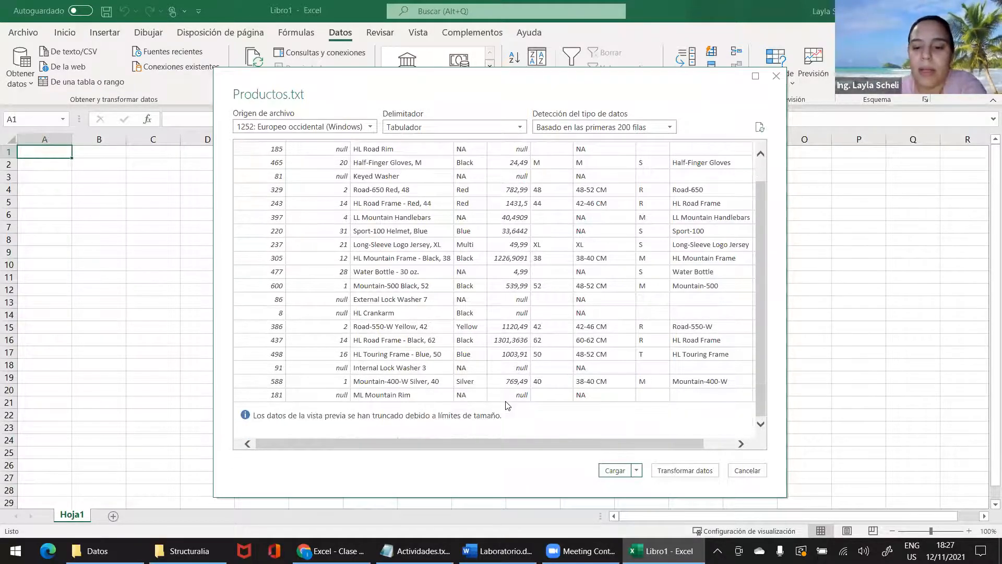
scroll(506, 406, "up", 1)
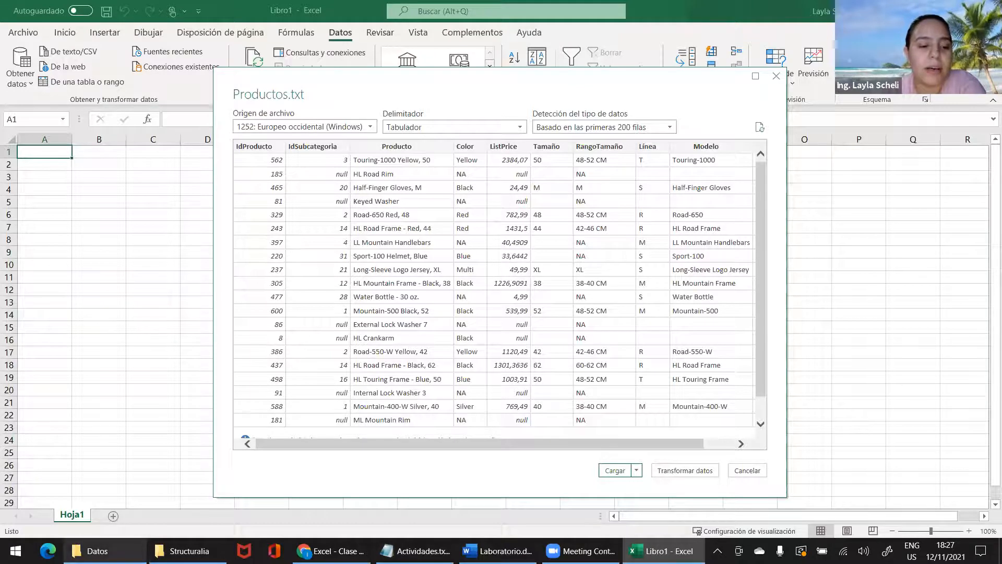
left_click(86, 551)
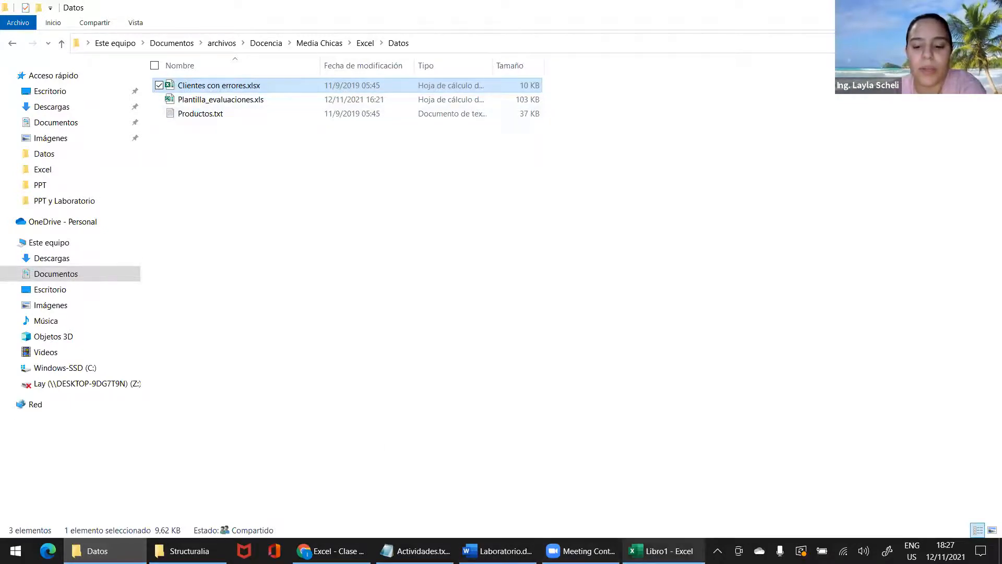
Return to the Libro1 Excel window showing the Productos.txt import preview.
left_click(662, 551)
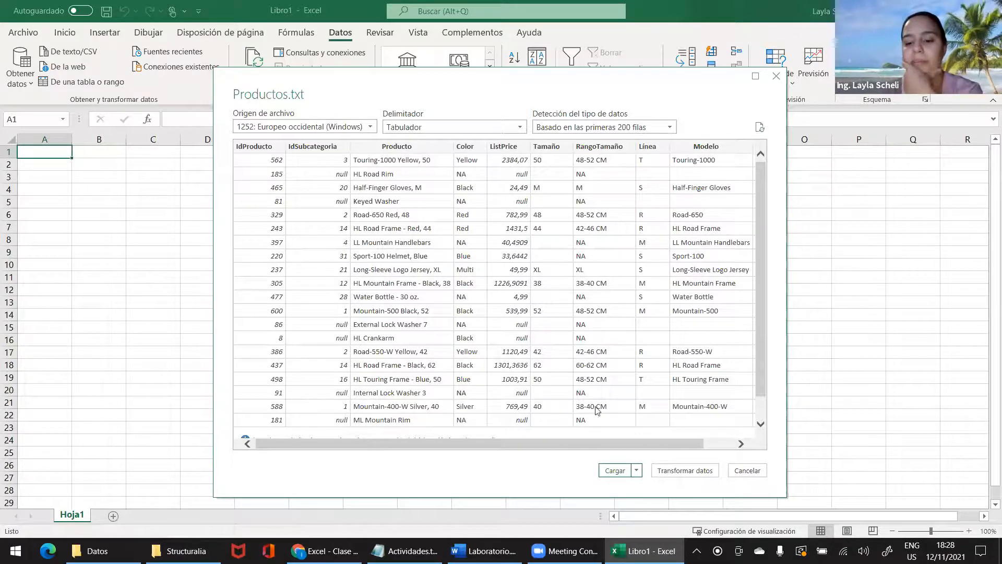
Load Productos.txt into a new Productos sheet and peek at the 606-row query.
left_click(614, 470)
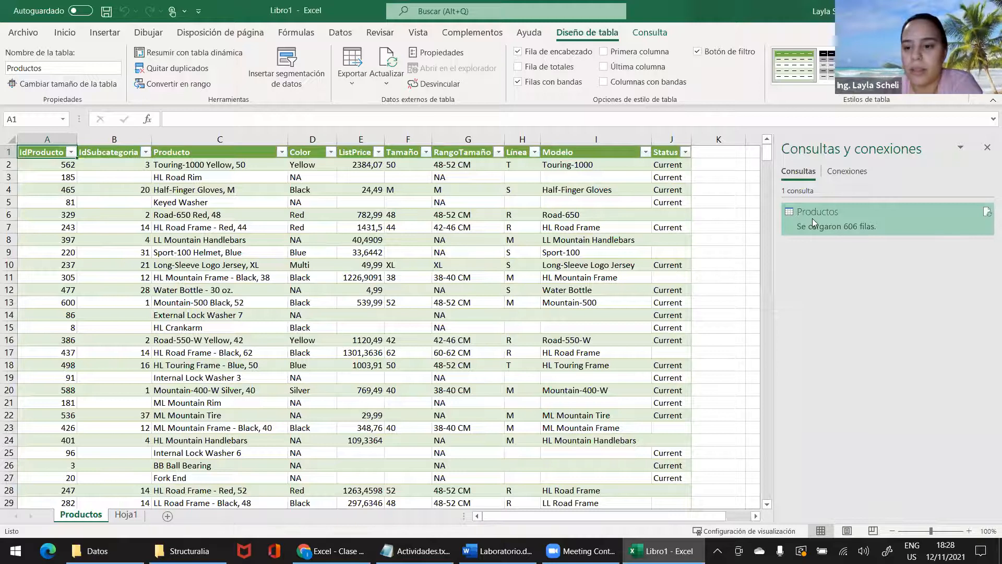
mouse_move(827, 209)
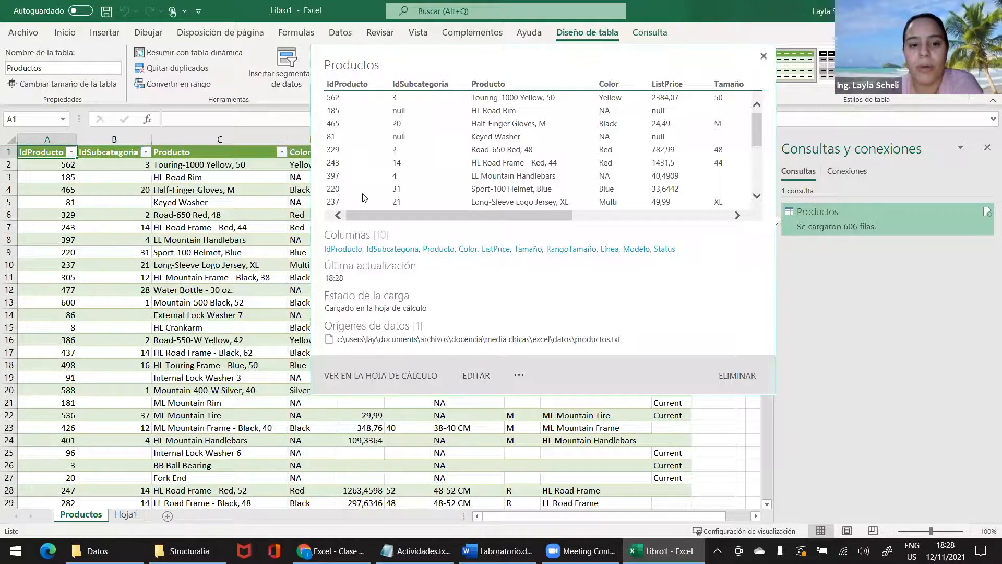
mouse_move(365, 222)
left_mouse_down()
mouse_move(535, 222)
mouse_move(348, 226)
left_mouse_up()
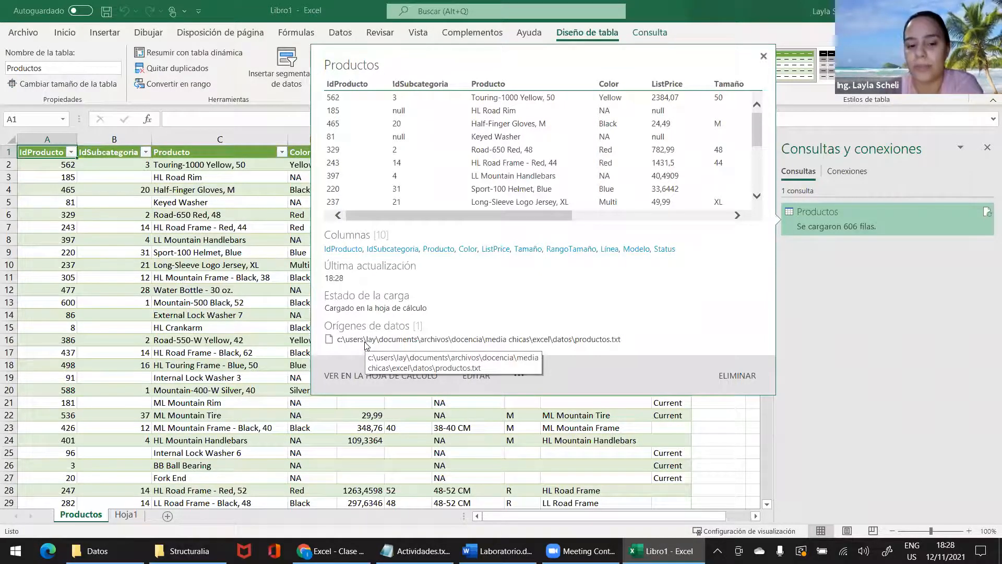
left_click(702, 454)
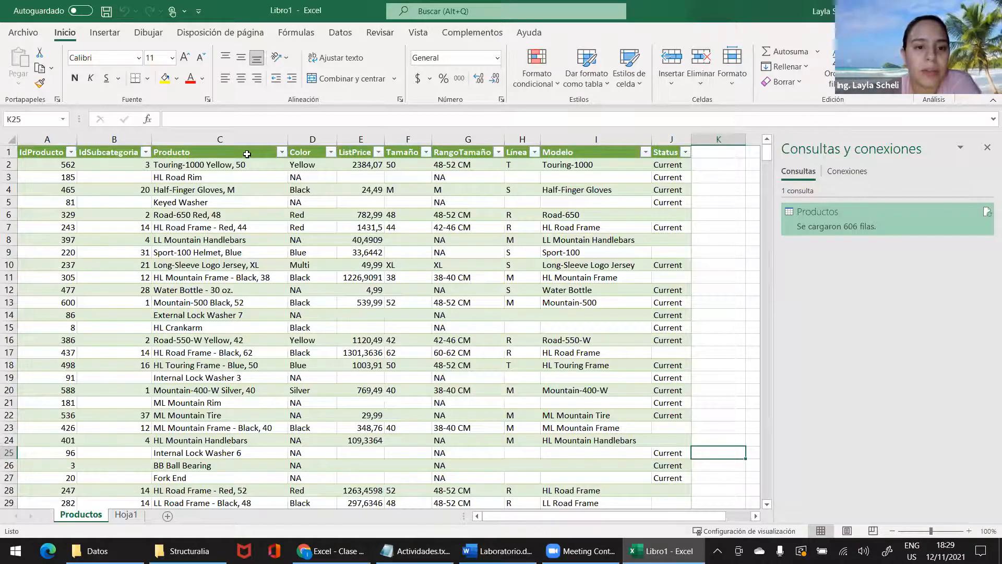
Inspect RangoTamaño cells and the IdProducto header, then show the Obtener datos source list.
left_click(441, 179)
left_click(443, 207)
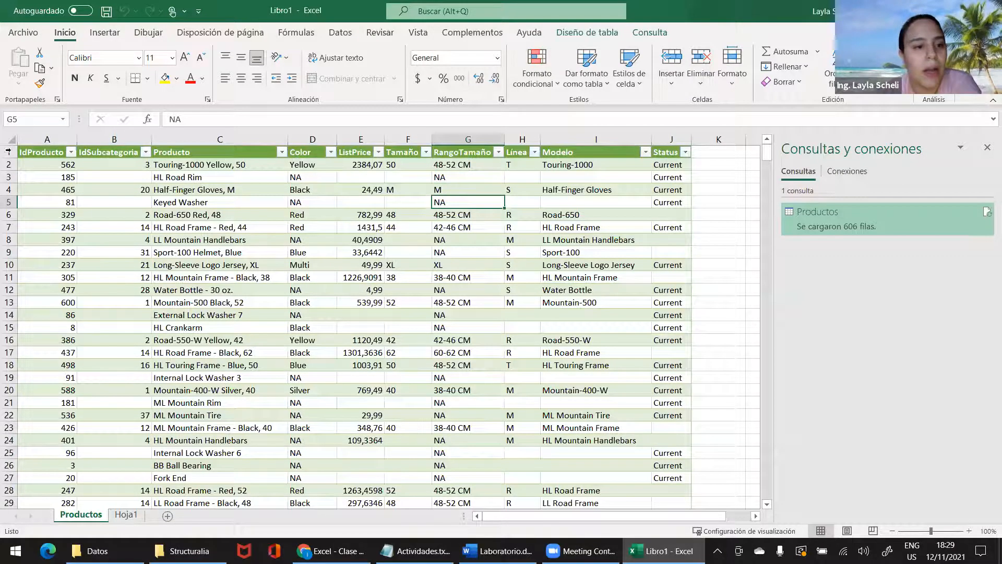
left_click(39, 151)
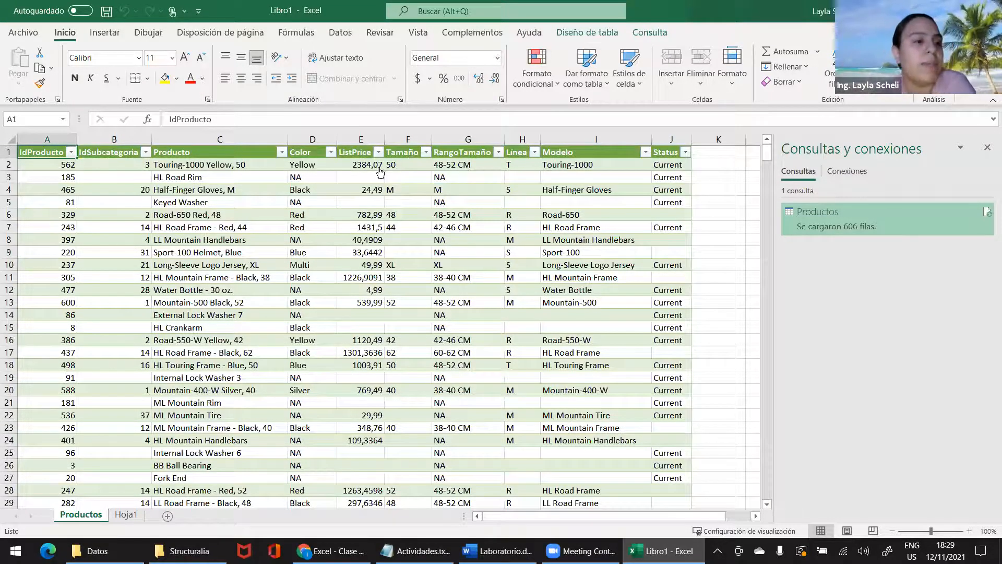
left_click(340, 32)
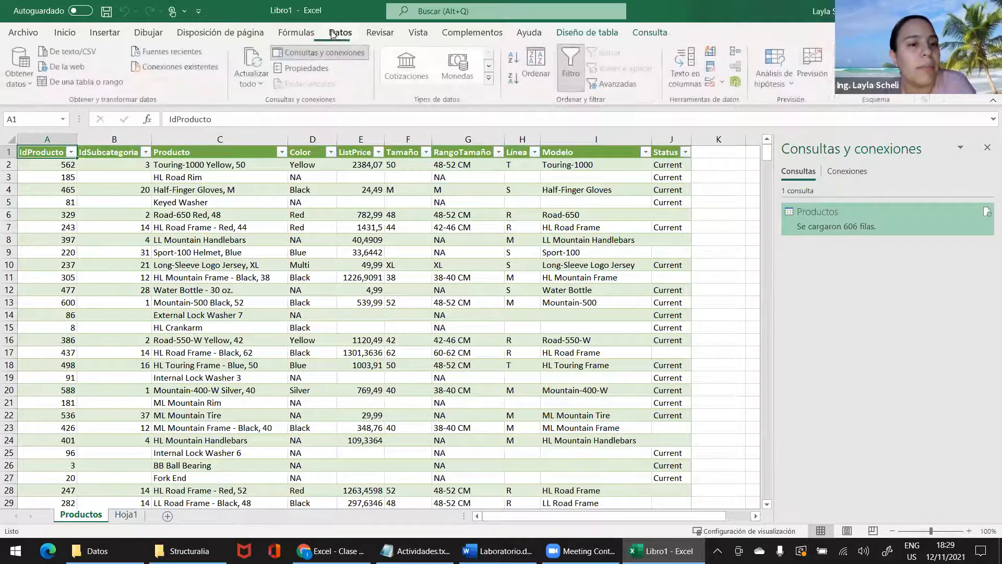
left_click(20, 78)
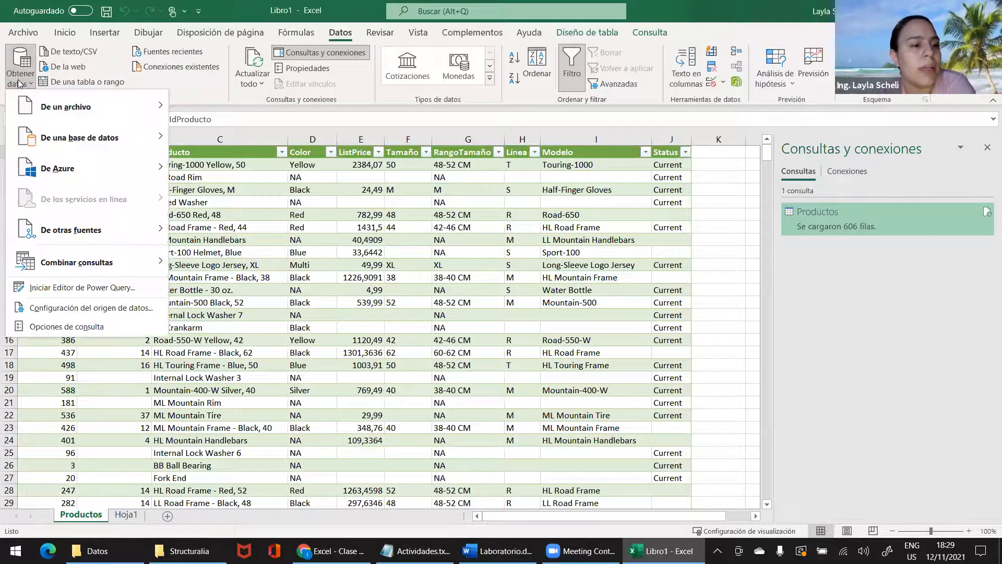
Launch the Power Query editor on Productos, resize and move it, then close and relaunch it.
left_click(57, 288)
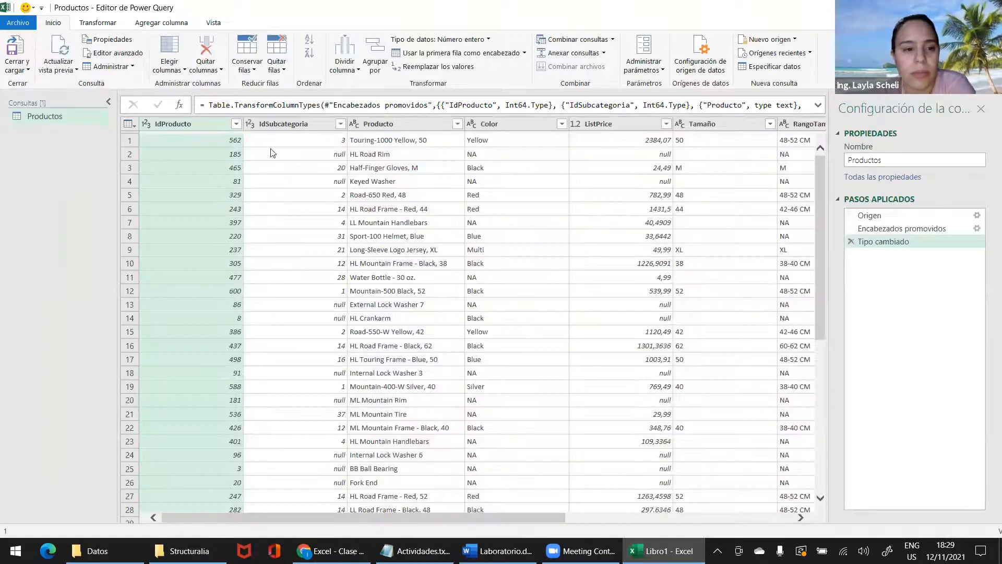
double_click(196, 9)
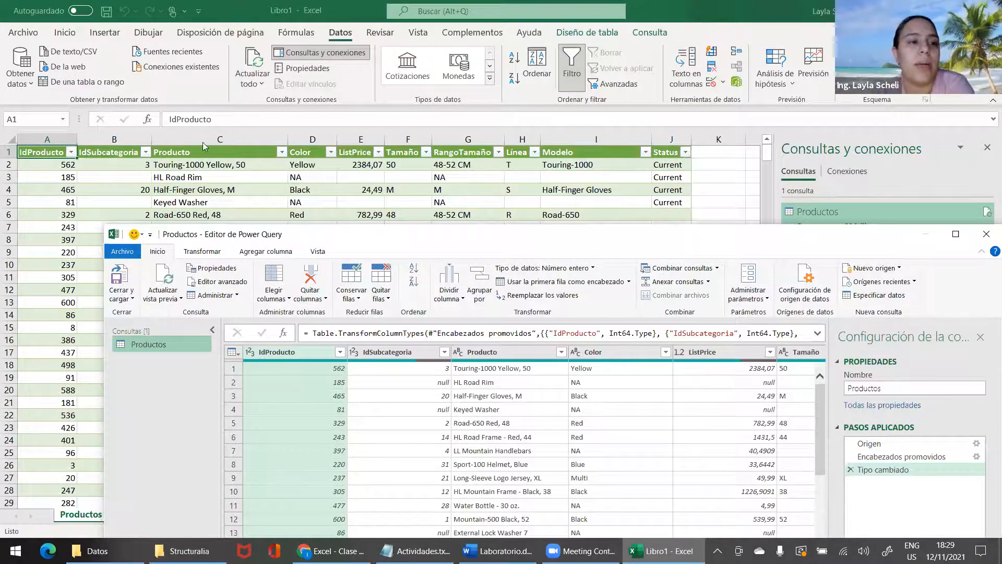
left_click_drag(383, 226, 333, 57)
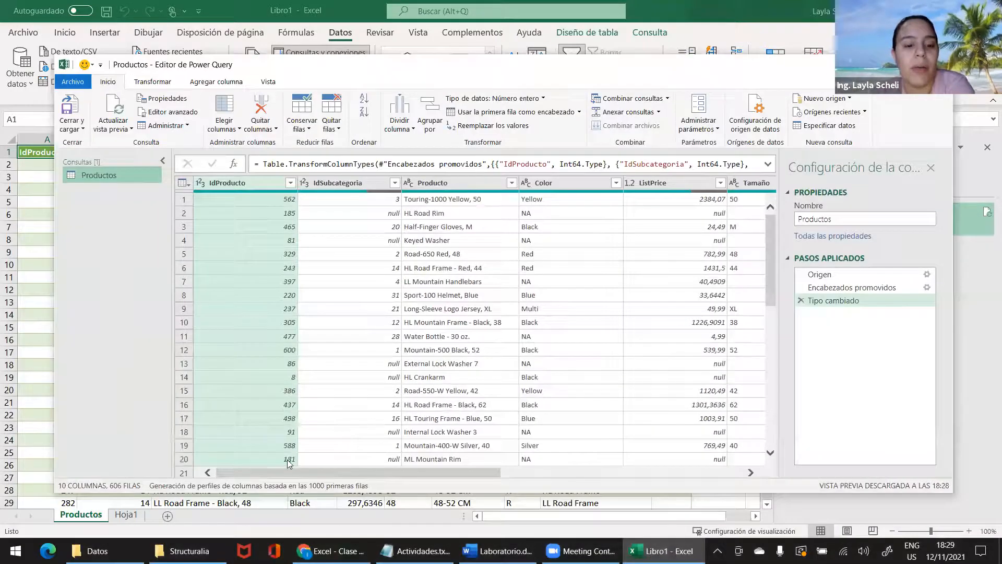
left_click_drag(250, 472, 379, 472)
left_click(941, 64)
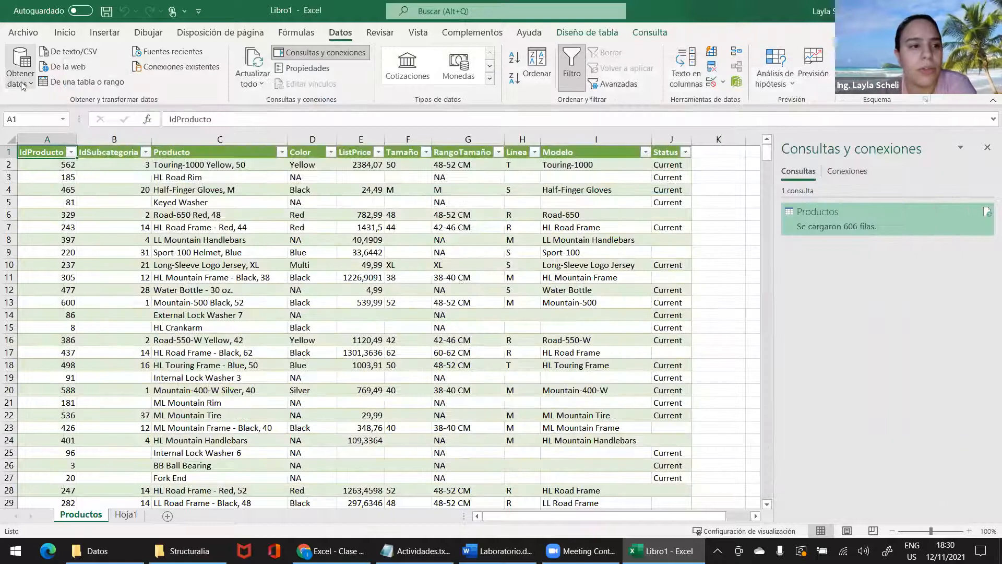
left_click(23, 83)
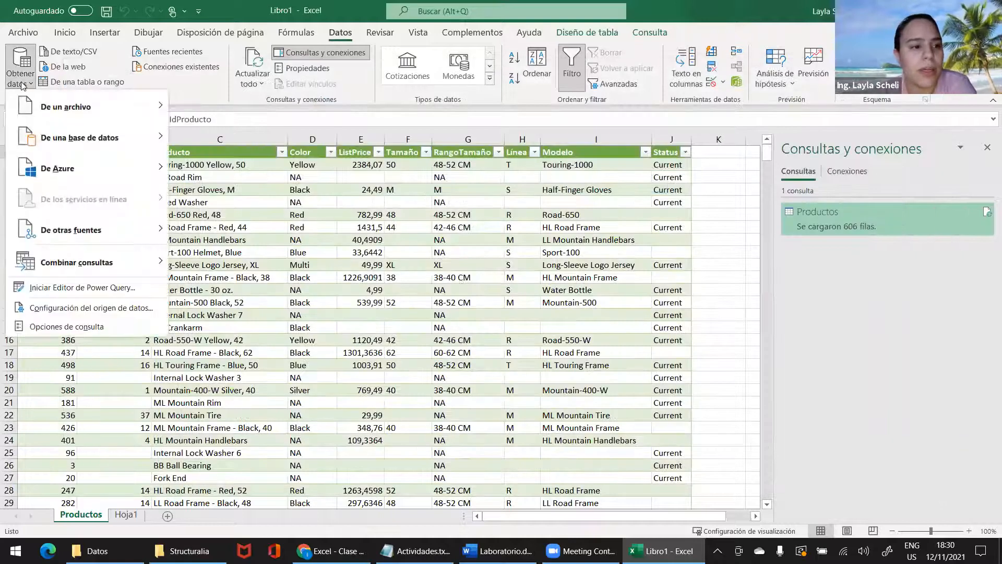
left_click(94, 294)
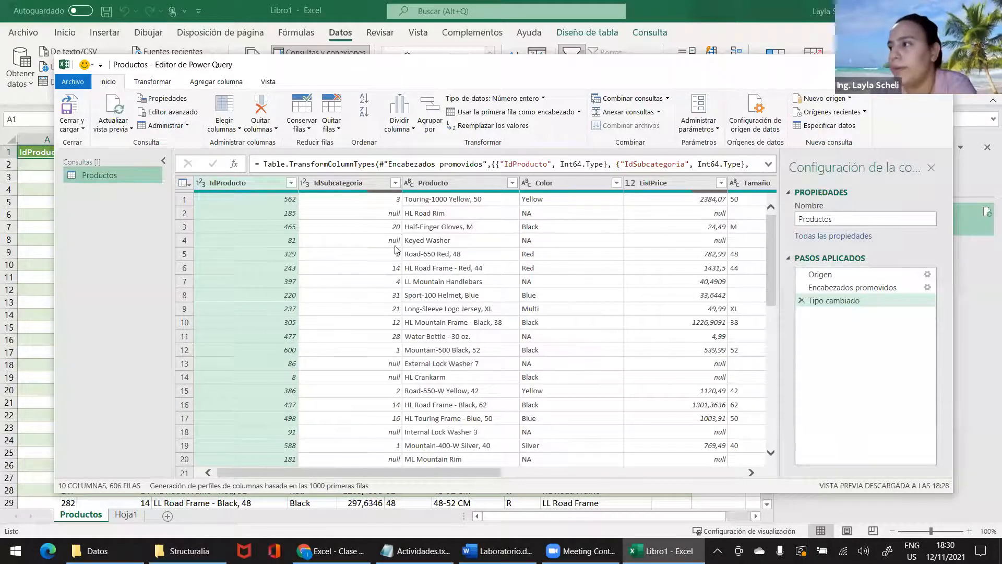
Filter out (nulo) IdSubcategoria and NA Color rows in Power Query, leaving 341 rows.
left_click(395, 183)
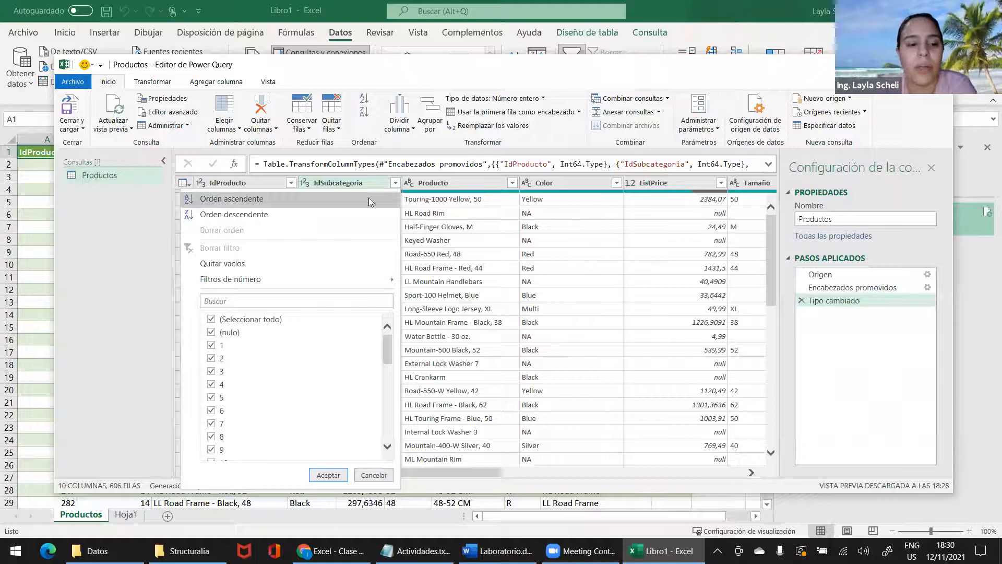
left_click(212, 332)
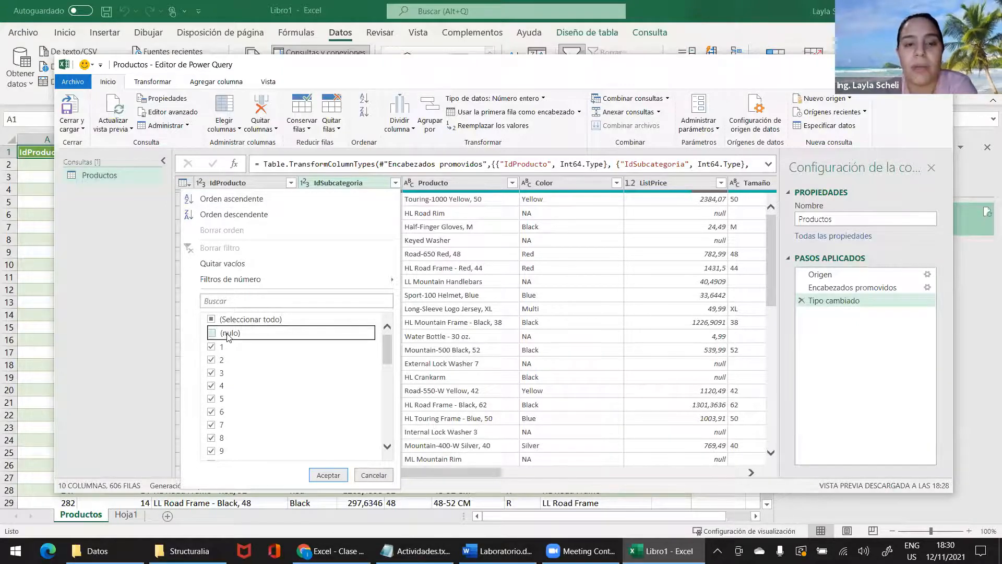
left_click(327, 474)
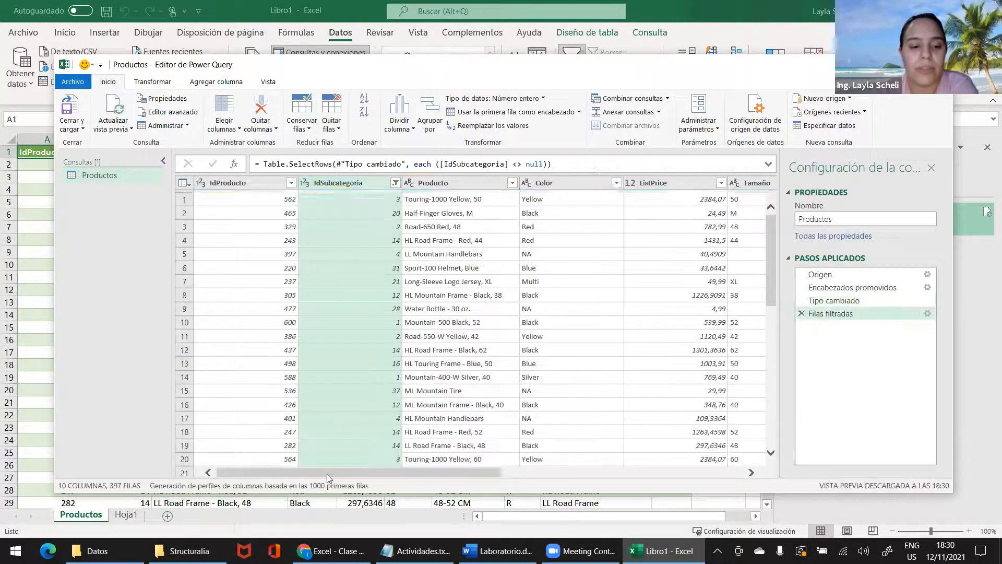
left_click(617, 183)
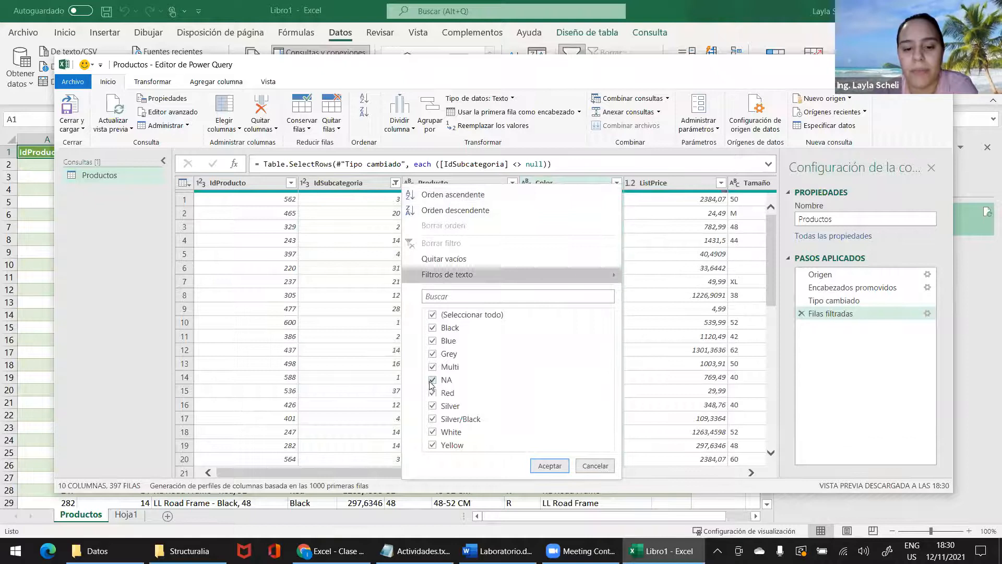
left_click(431, 381)
left_click(550, 465)
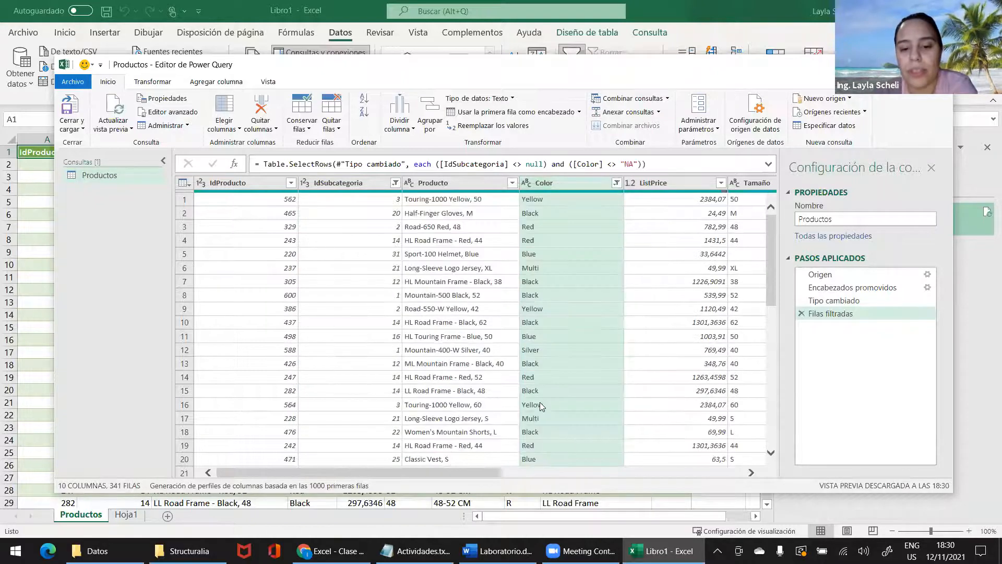
scroll(540, 406, "down", 10)
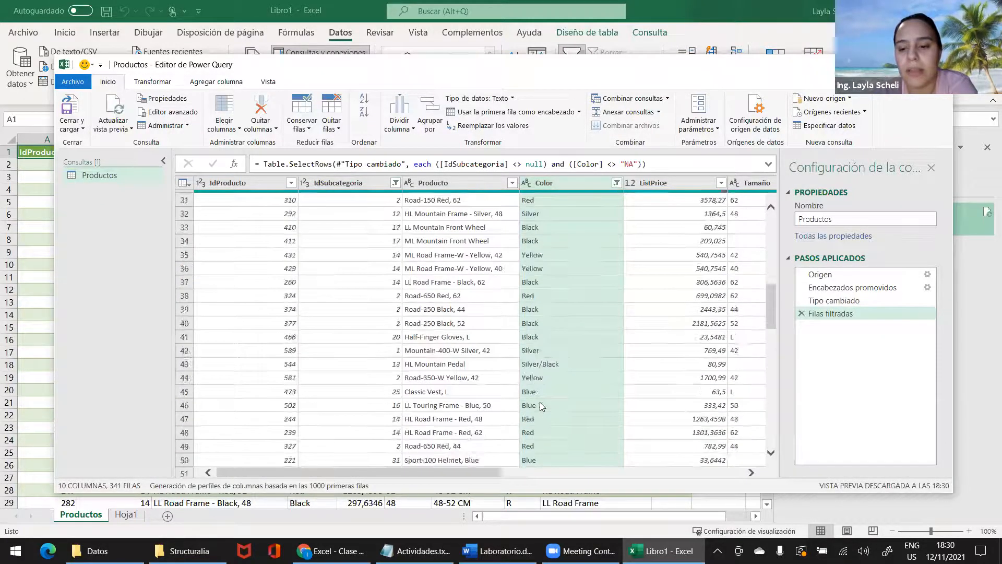
scroll(540, 402, "up", 10)
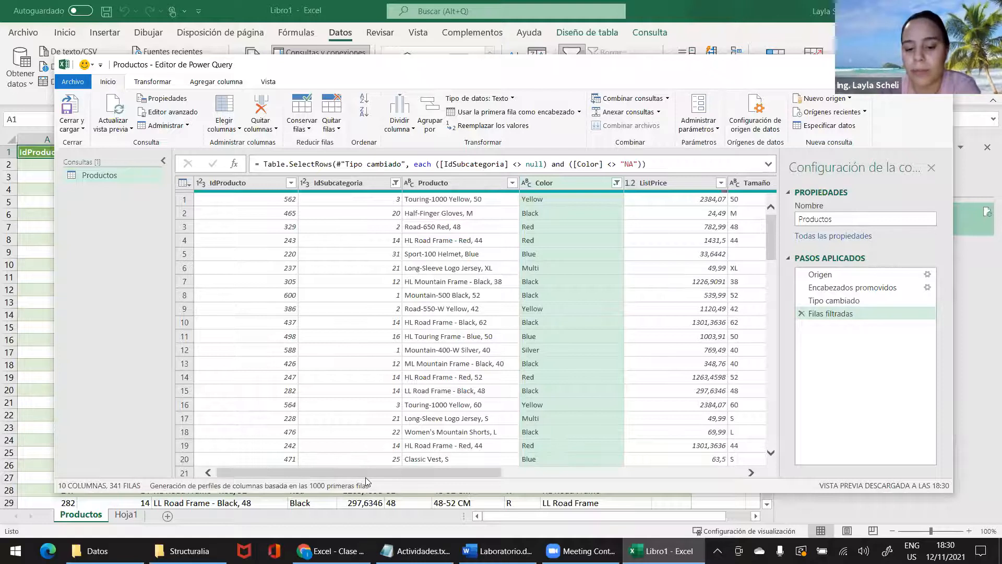
left_click_drag(479, 474, 699, 472)
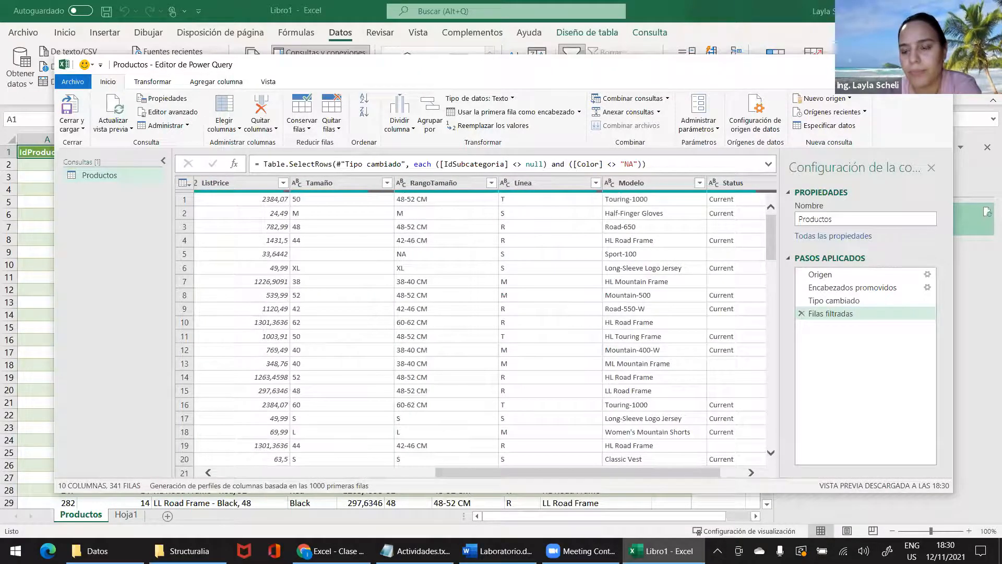
Close the Power Query editor, discarding the query changes.
left_click(941, 65)
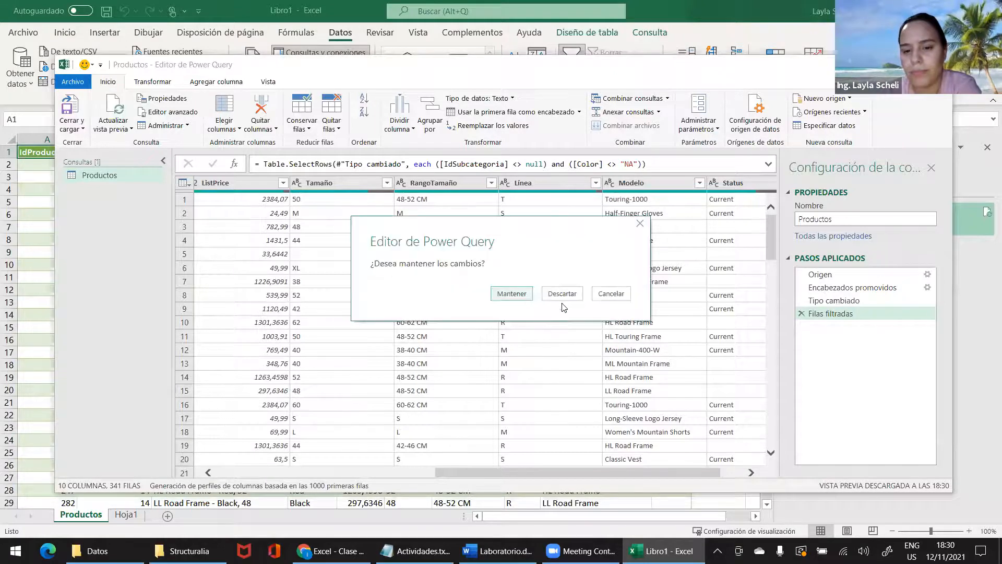
left_click(559, 293)
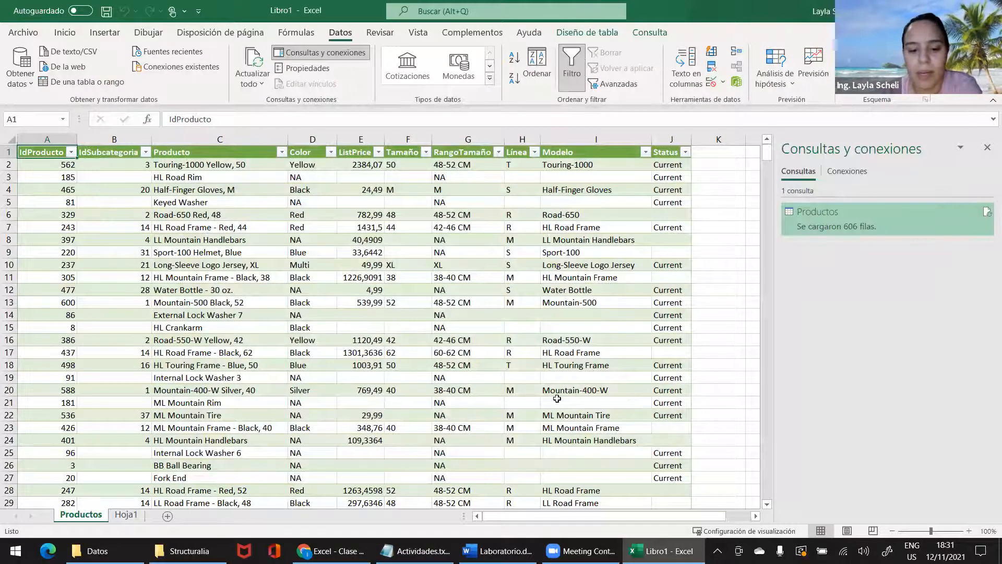
mouse_move(529, 516)
left_mouse_down()
mouse_move(540, 518)
mouse_move(526, 516)
left_mouse_up()
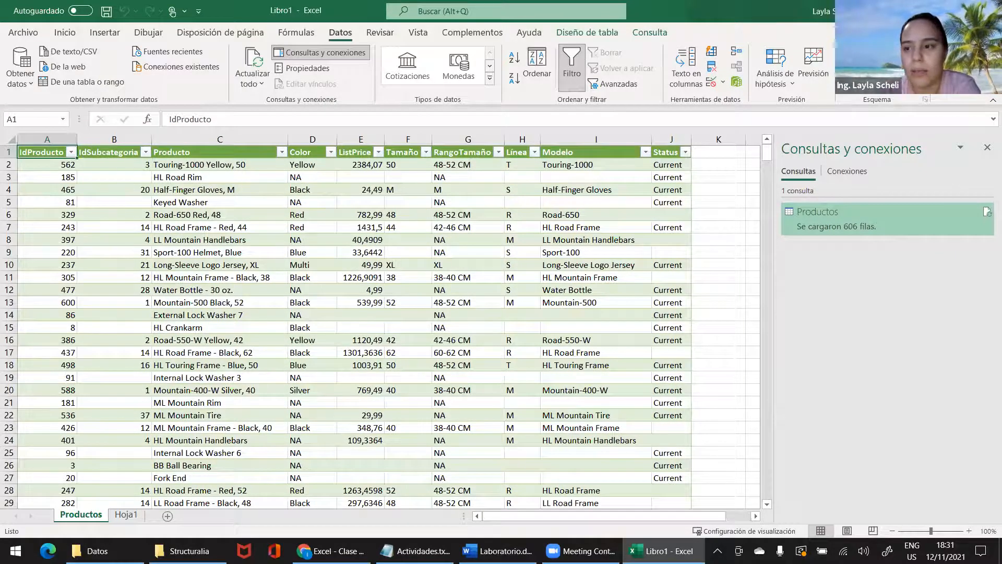
Close the Libro1 workbook without saving it.
left_click(990, 10)
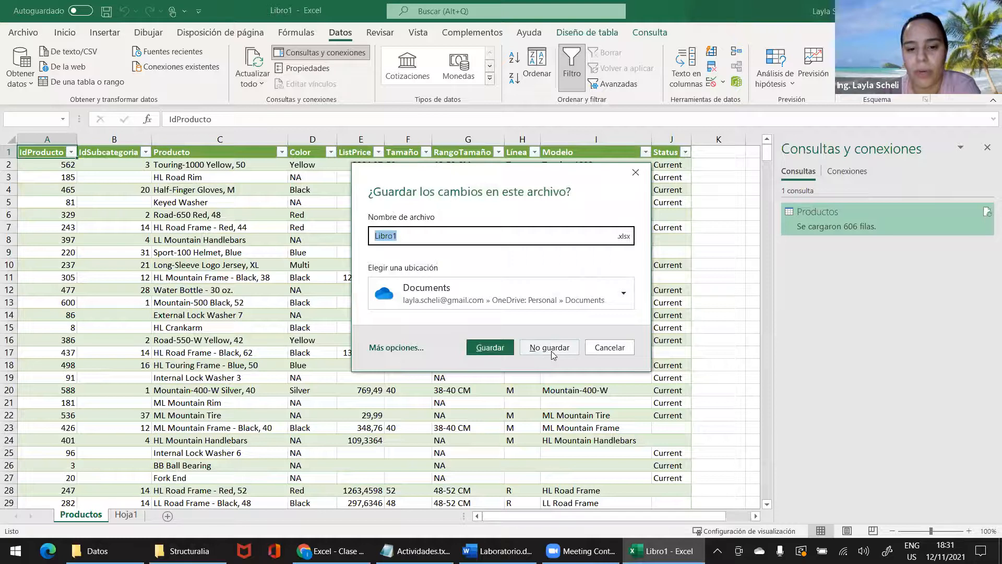
left_click(557, 348)
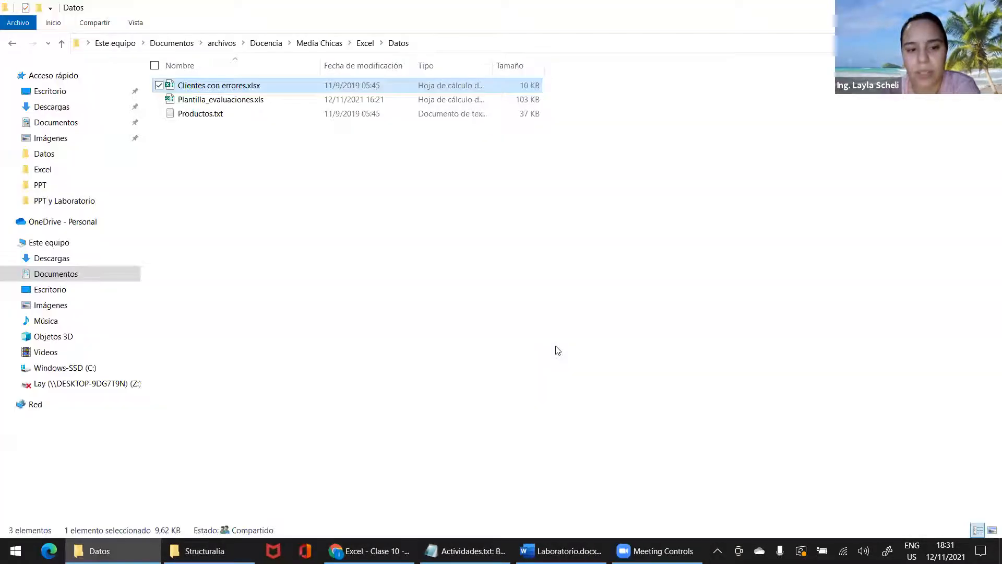
left_click(369, 551)
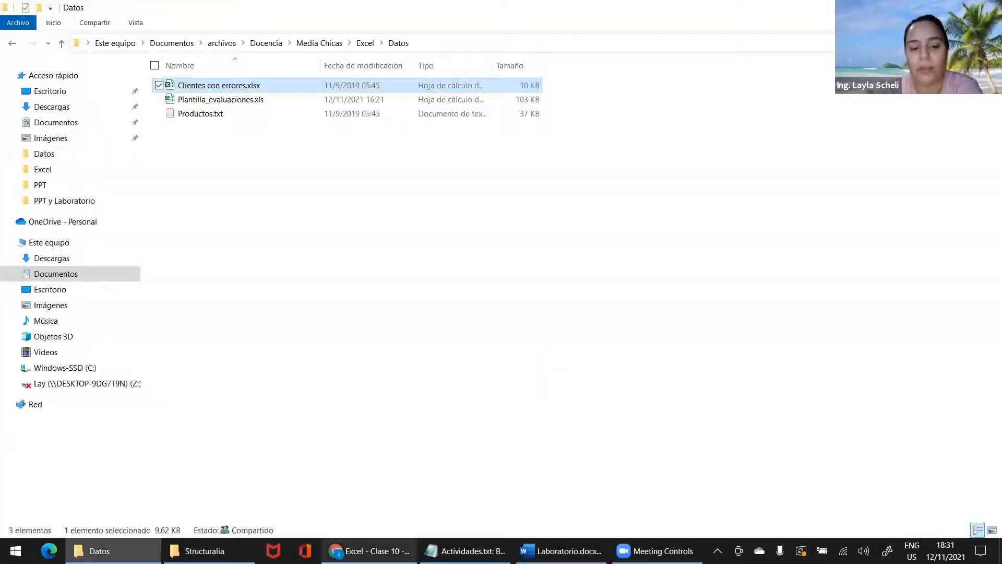
Search Google for 'google sheets' in a new browser tab.
key("ctrl+t")
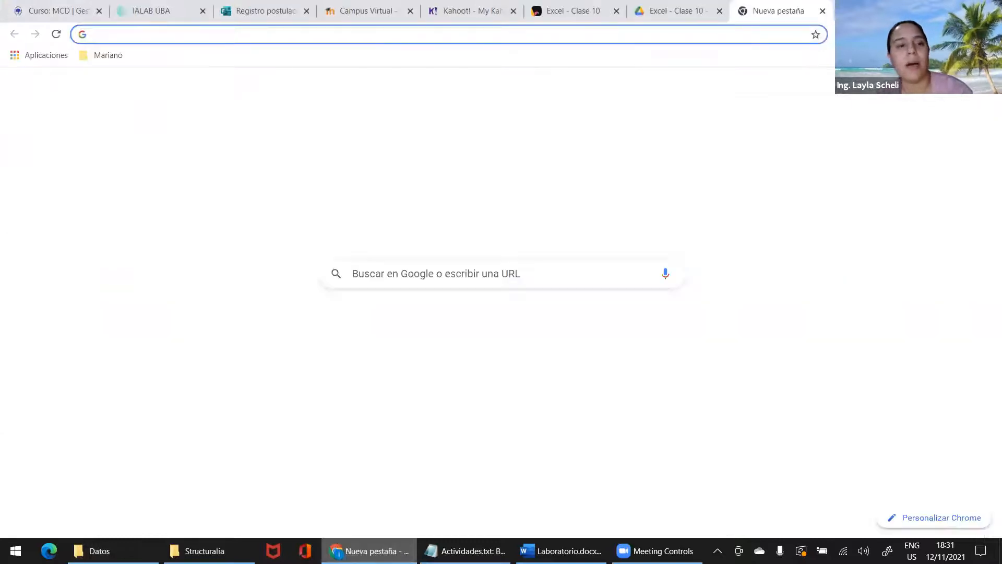
type("d")
key("BackSpace")
key("BackSpace")
type("google ")
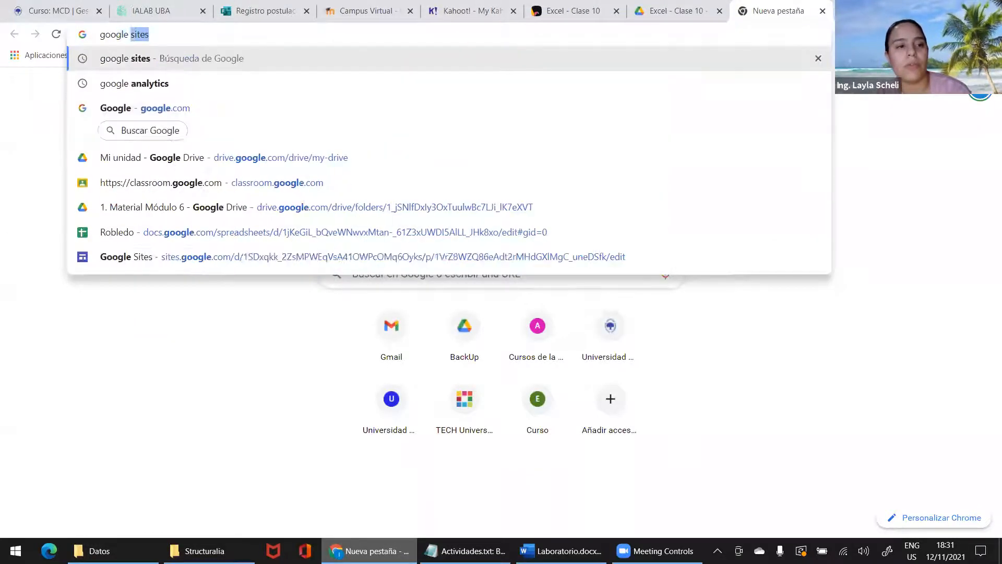
type("she")
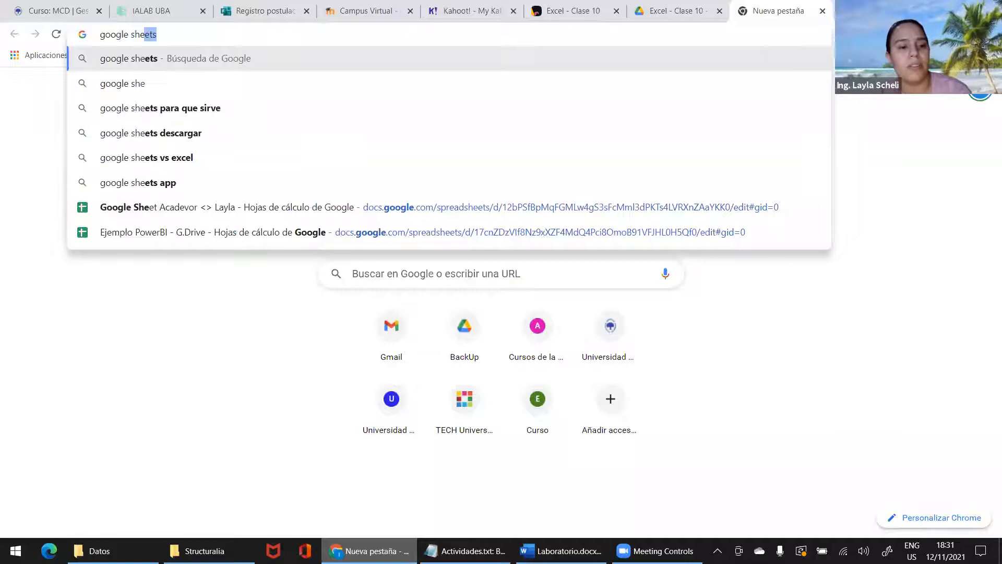
type("ets")
key("Return")
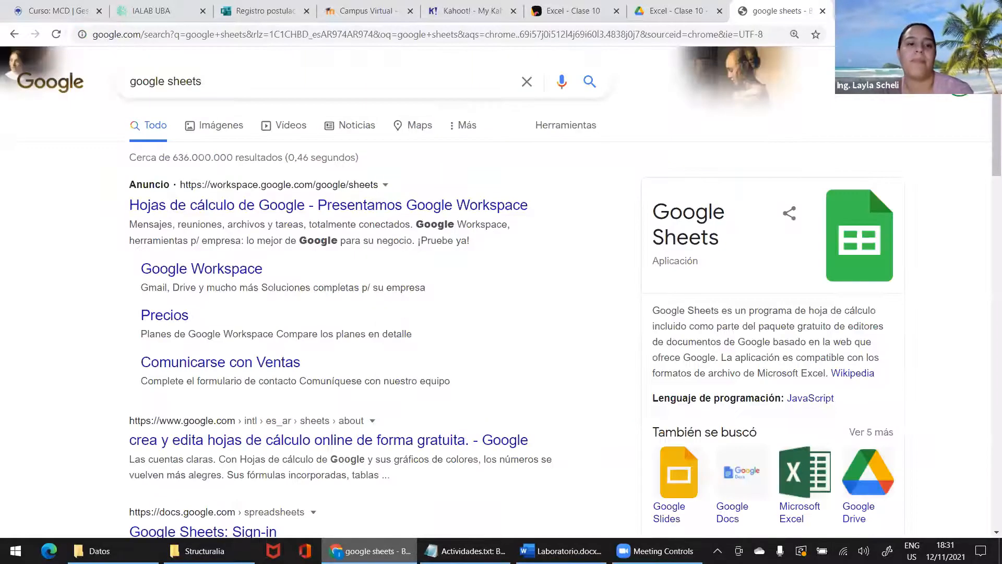
Open the Google Sheets product page and begin the Workspace signup.
left_click(195, 209)
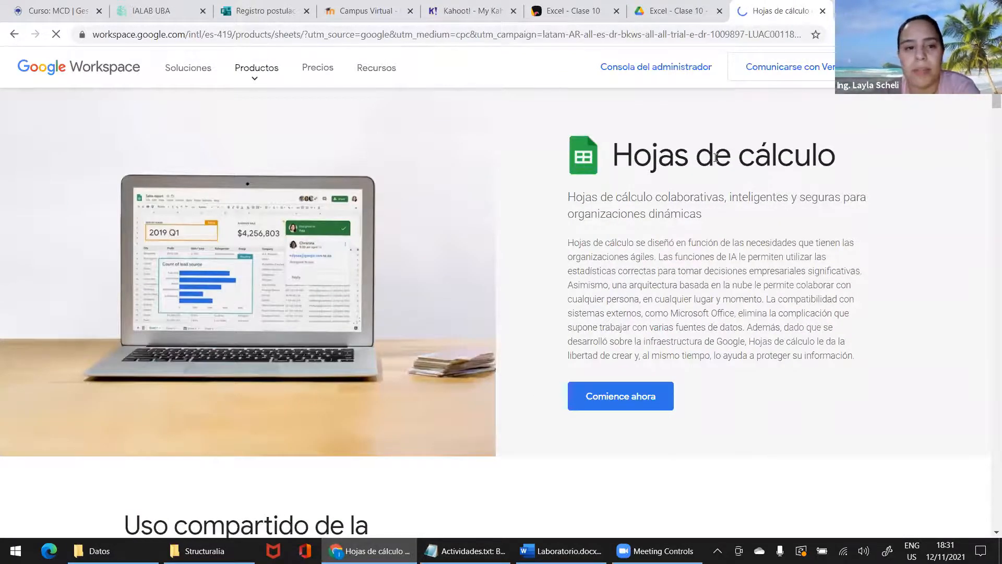
scroll(520, 204, "down", 5)
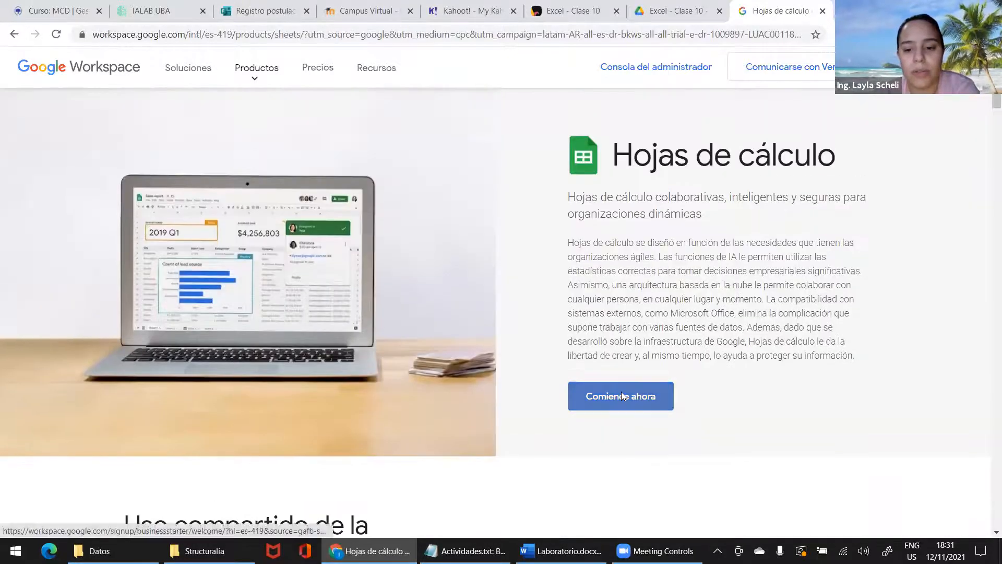
left_click(623, 396)
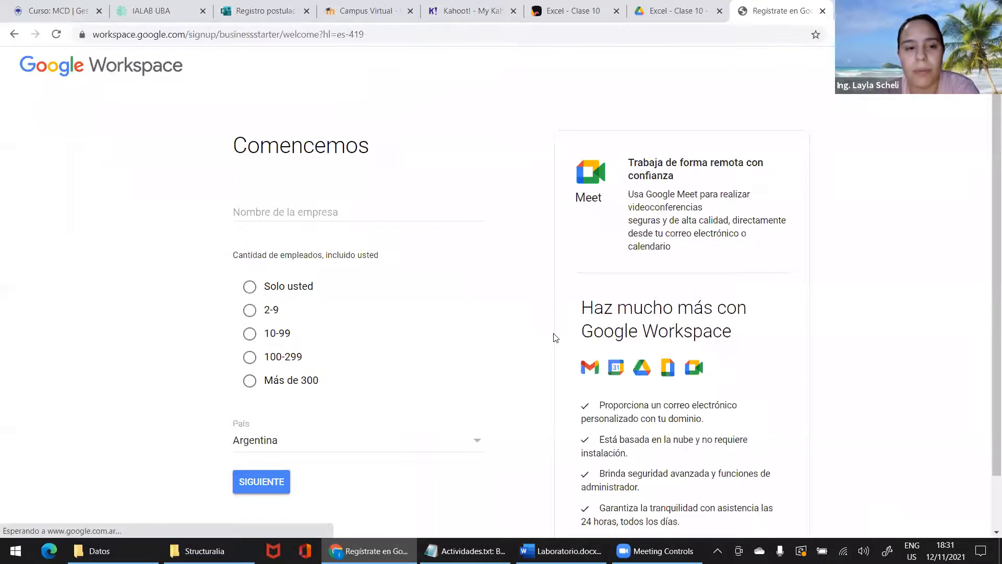
scroll(345, 336, "down", 2)
scroll(344, 336, "up", 2)
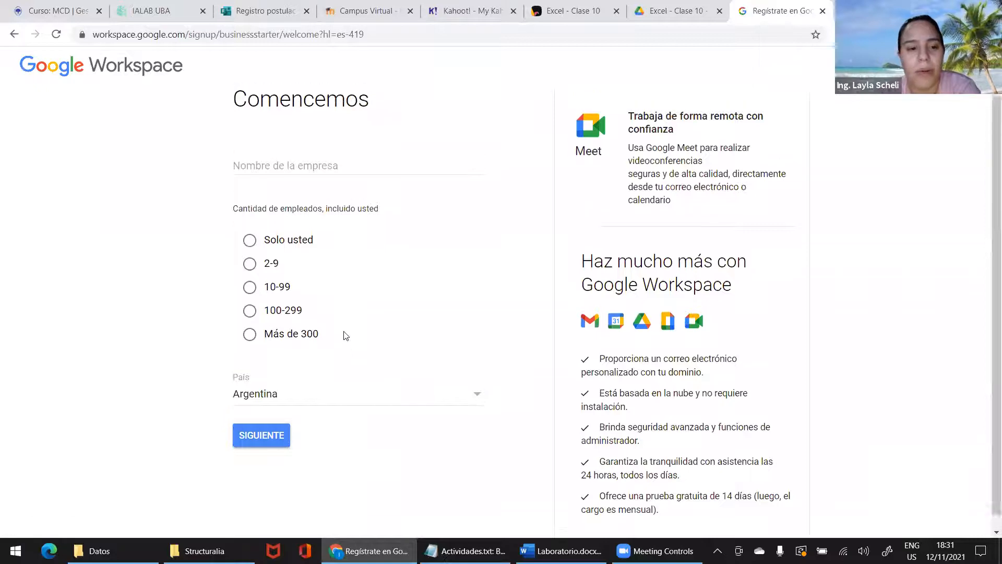
Go back twice to the 'google sheets' search results.
left_click(14, 35)
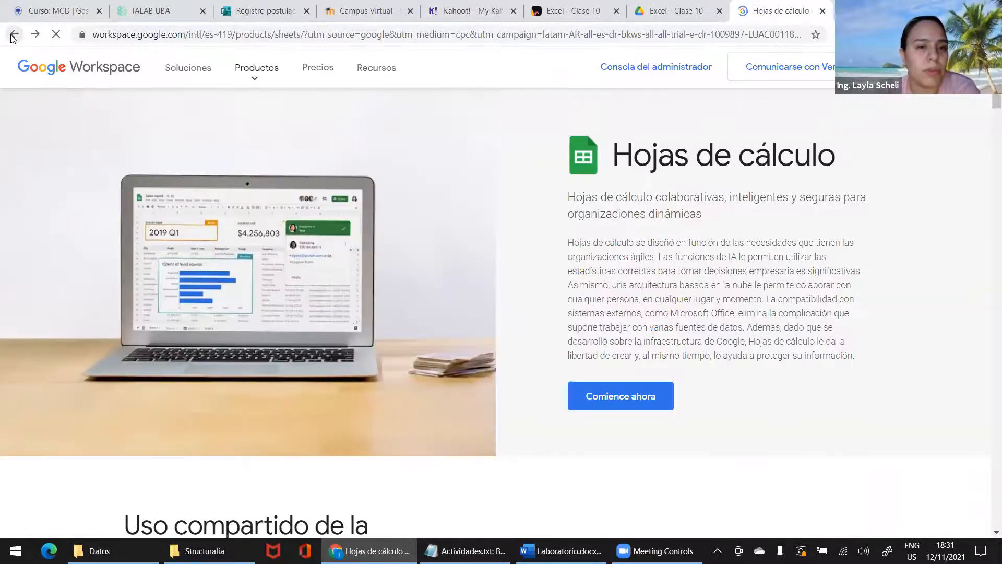
left_click(14, 35)
scroll(172, 335, "down", 4)
Open the 'Google Sheets: Sign-in' result and create a spreadsheet from the En blanco template.
left_click(213, 453)
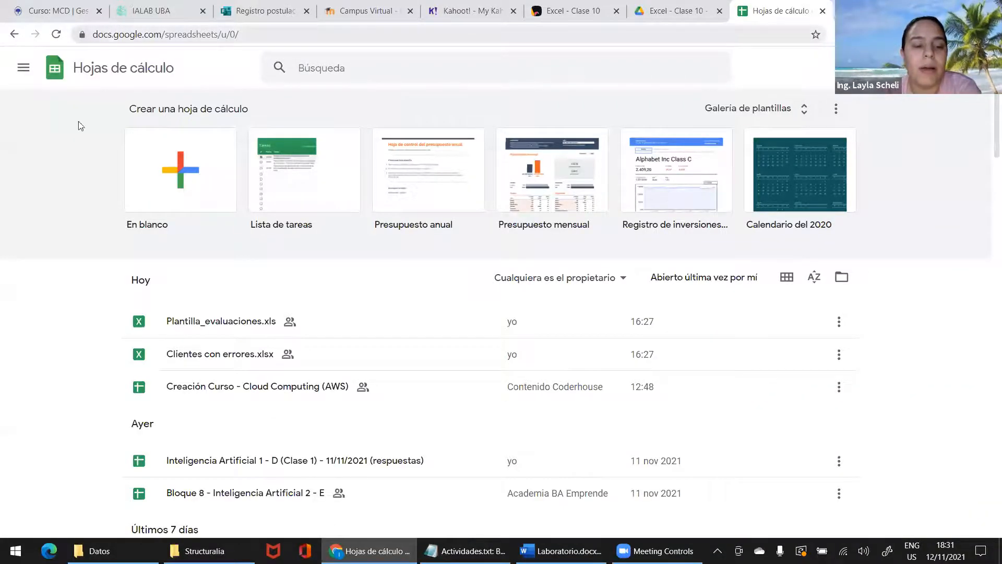
scroll(254, 198, "down", 4)
scroll(238, 304, "down", 3)
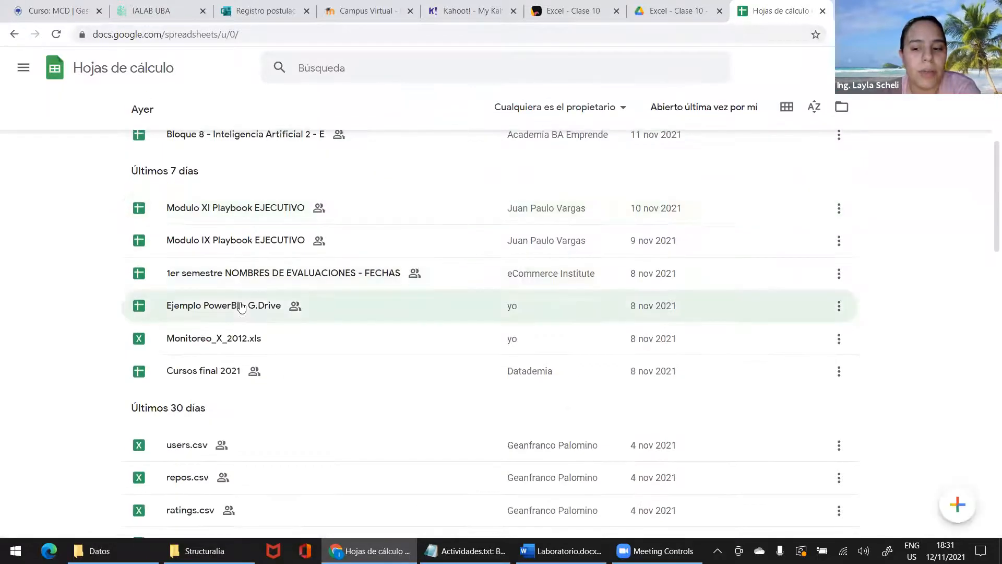
scroll(241, 306, "up", 6)
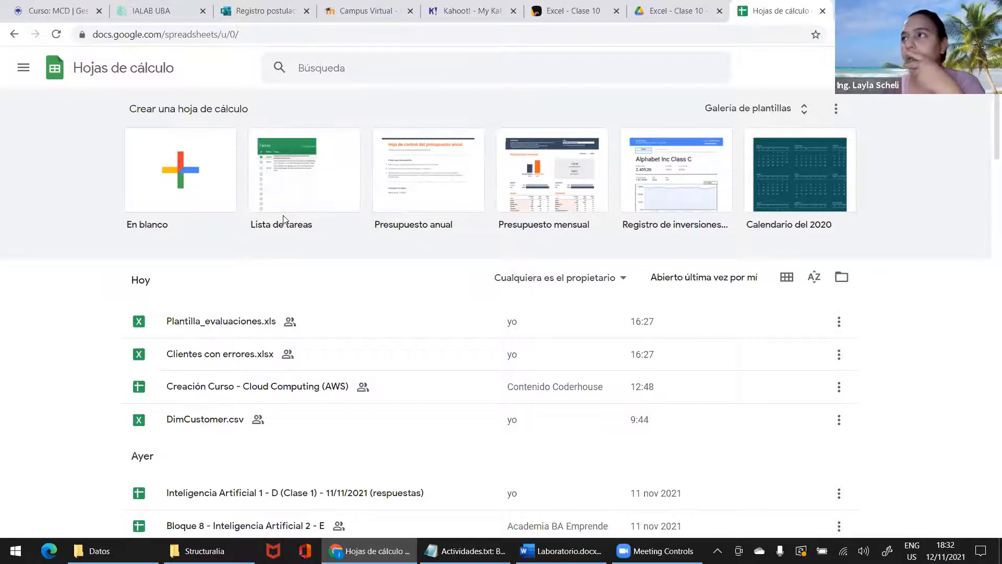
left_click(183, 187)
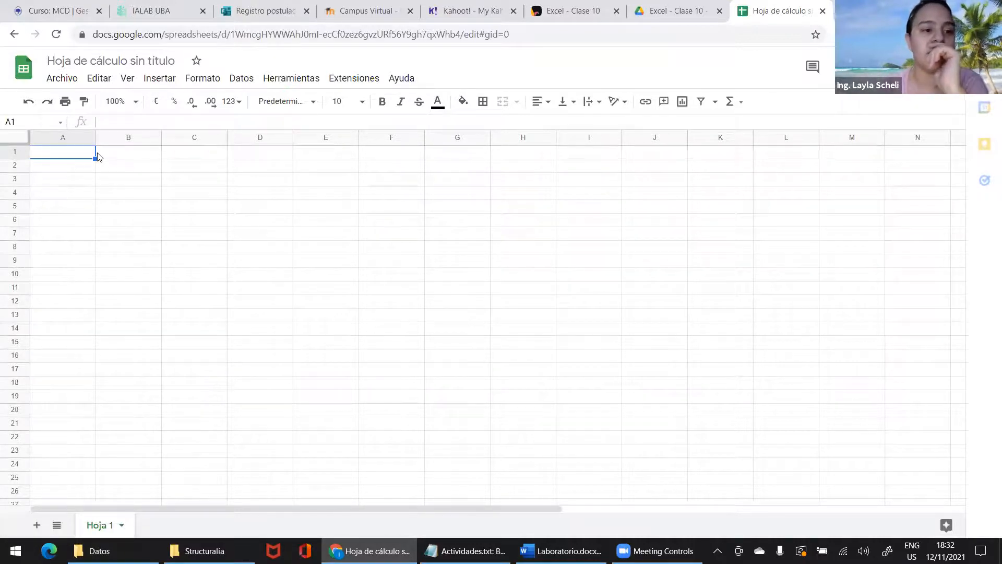
Start retitling the untitled spreadsheet, then abandon it and keep the original name.
left_click(111, 155)
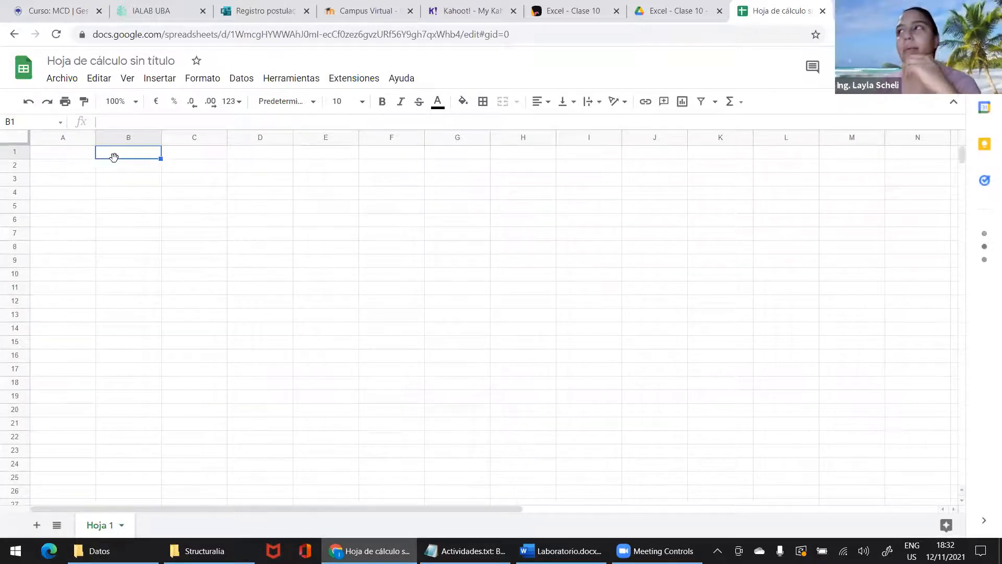
left_click(66, 153)
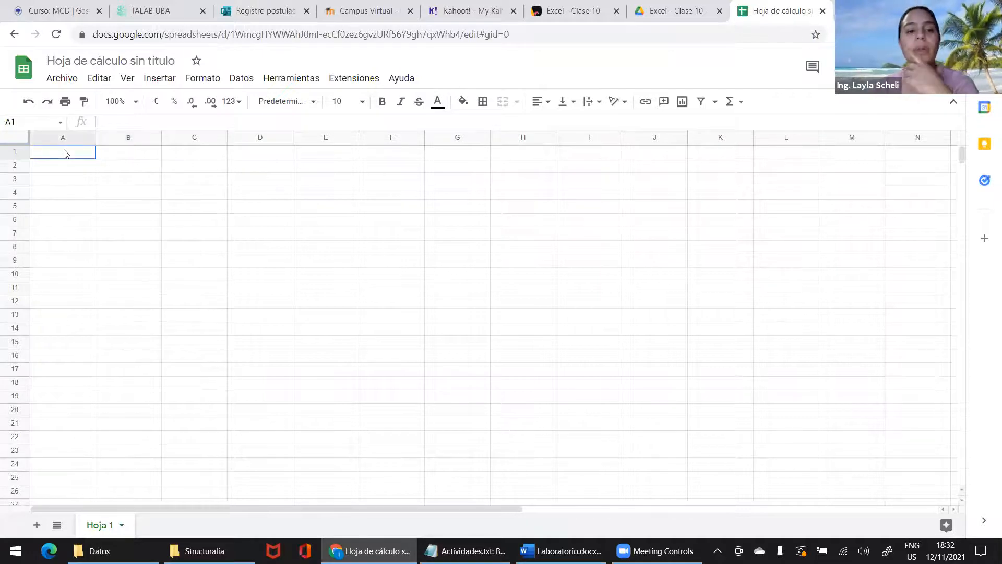
left_click(113, 58)
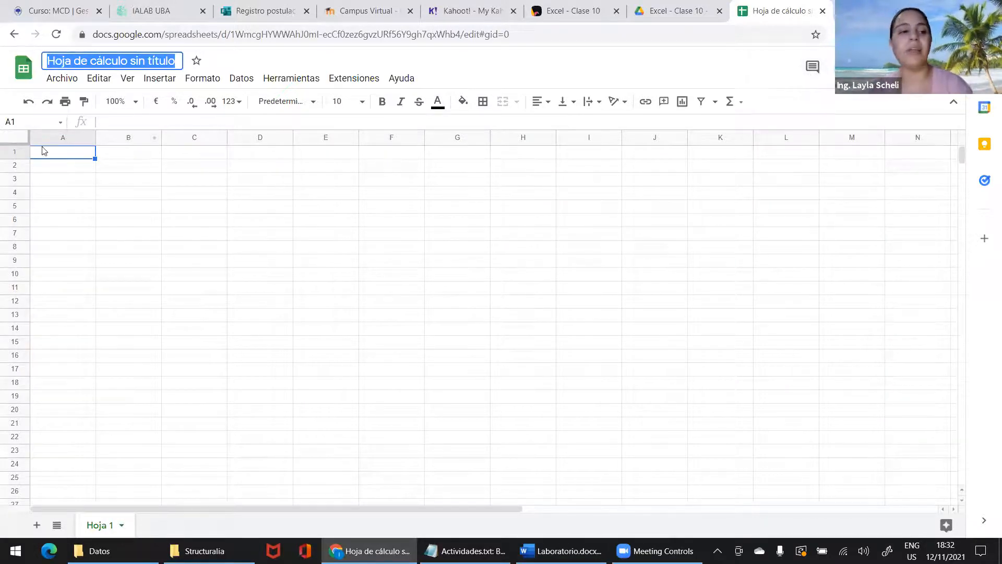
key("Caps_Lock")
type("D")
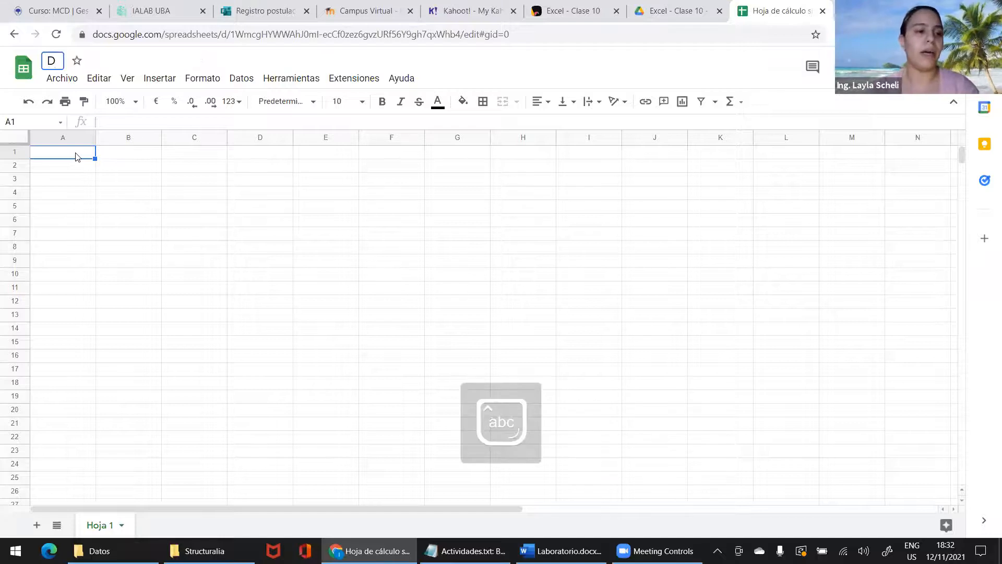
key("BackSpace")
Enter the headers Destino in A1 and Precio in B1.
left_click(77, 157)
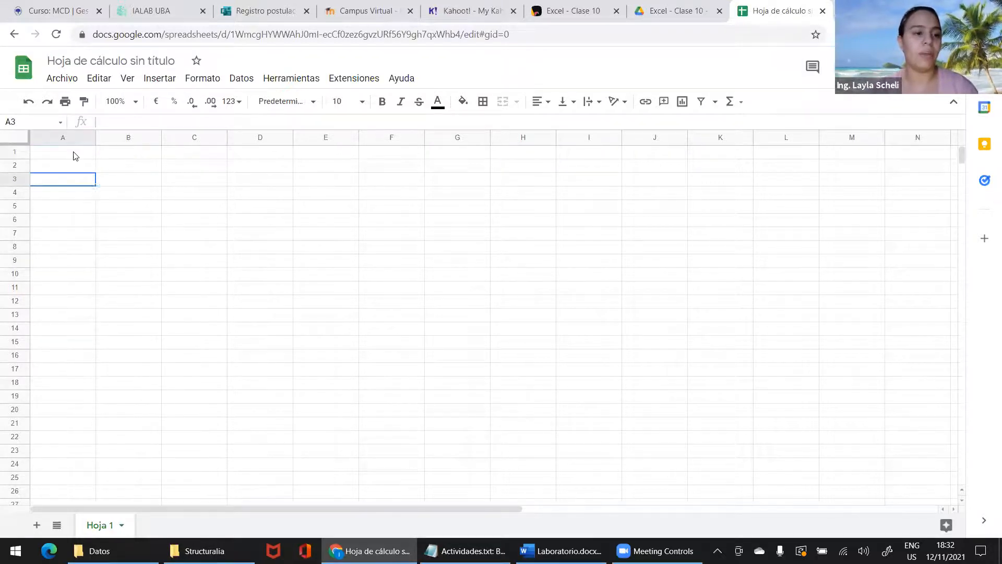
type("Destino")
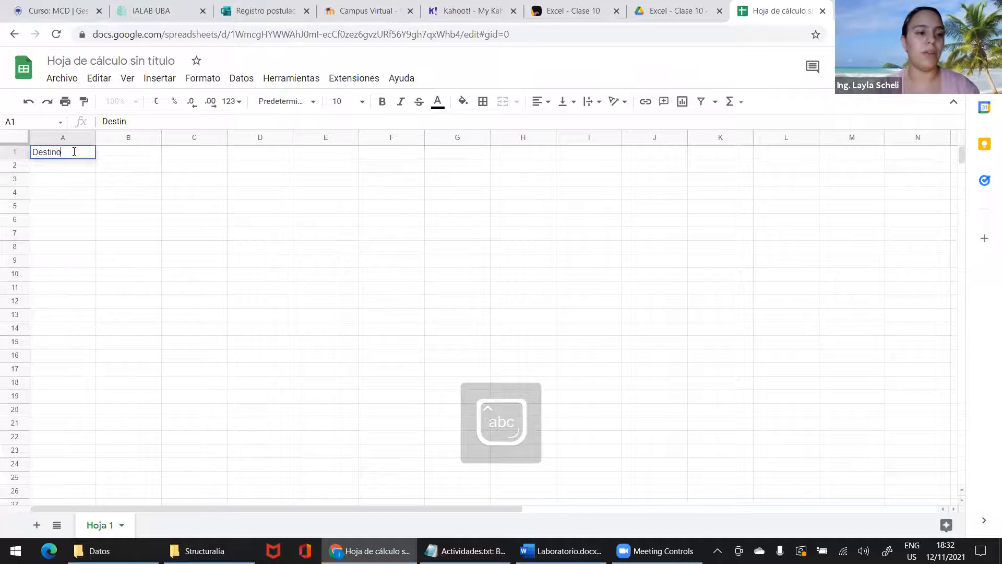
key("Tab")
type("Precio")
key("Tab")
Enter the header Total Ordenes in C1, correcting it to a capital O.
type("Total")
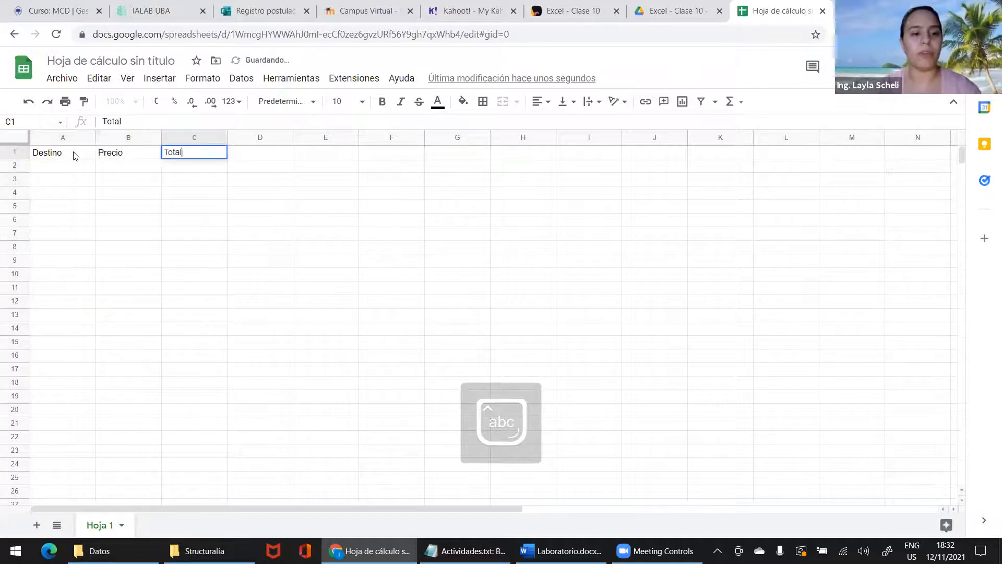
key("Caps_Lock")
key("Caps_Lock")
type("o")
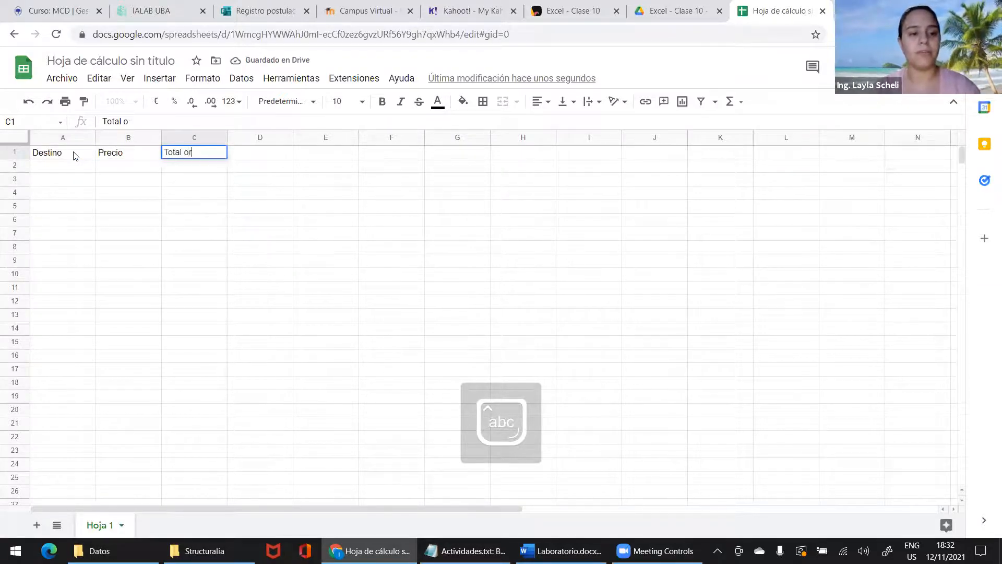
key("Caps_Lock")
key("BackSpace")
type("O")
key("Caps_Lock")
type("rdenes")
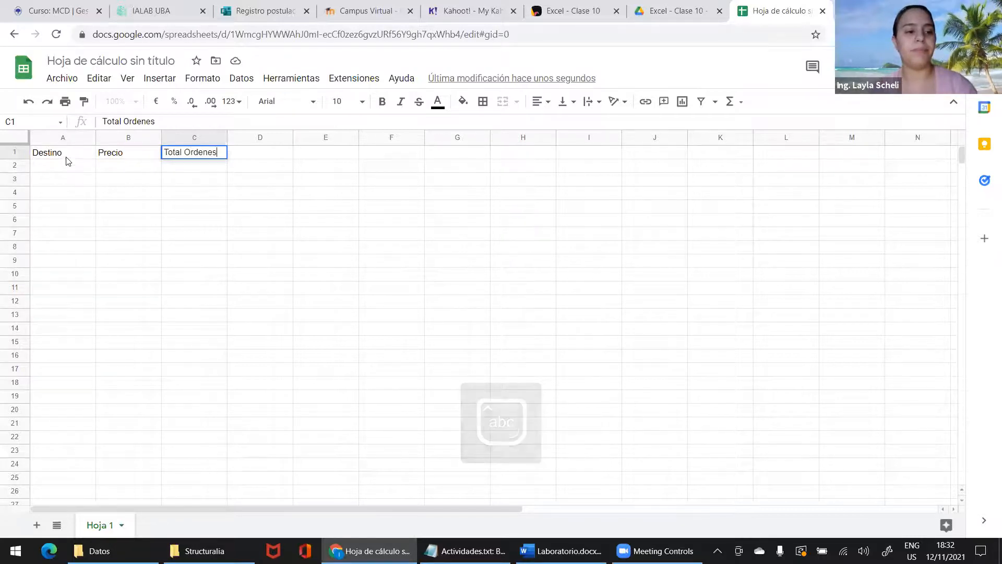
left_click(68, 160)
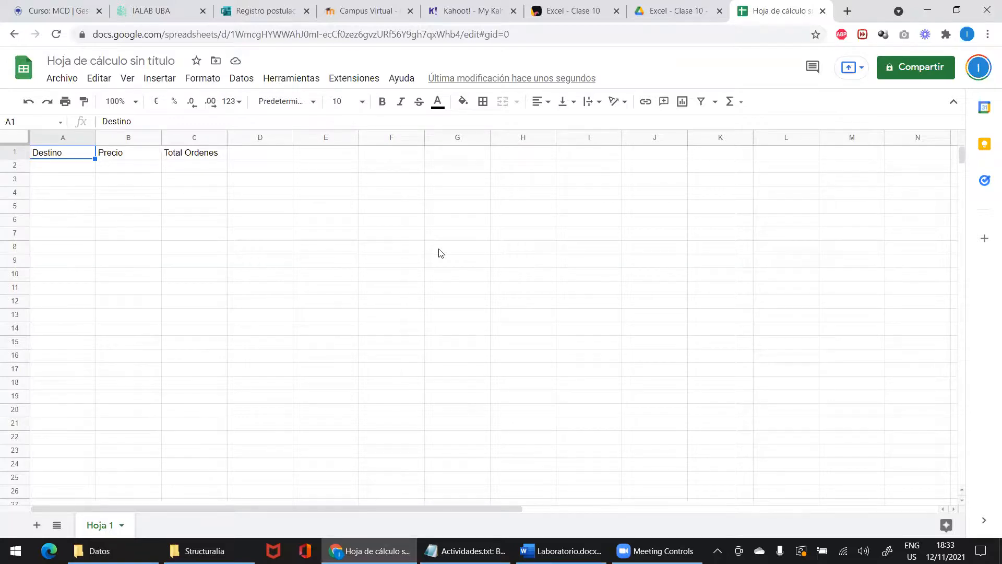
key("super")
type("ex")
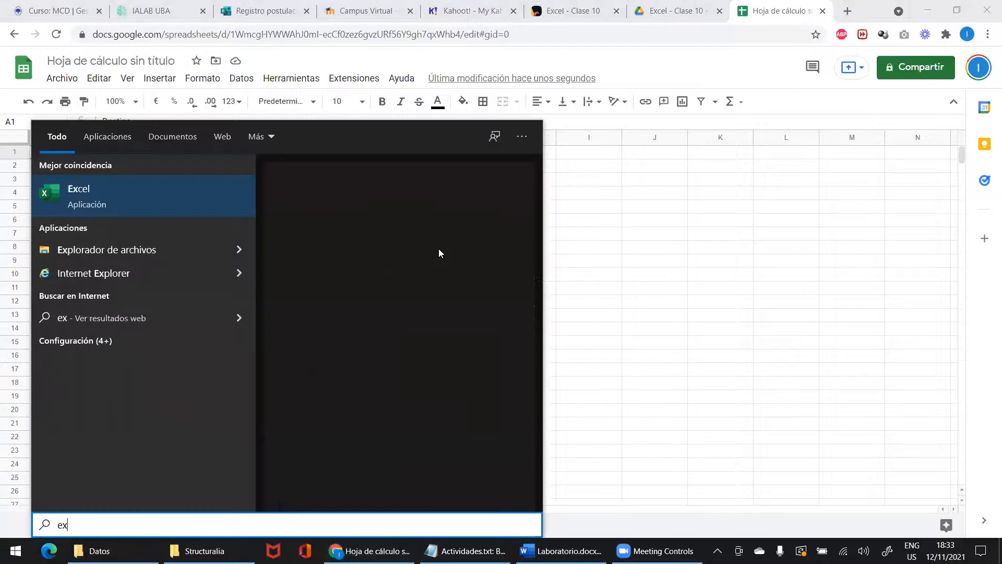
key("Return")
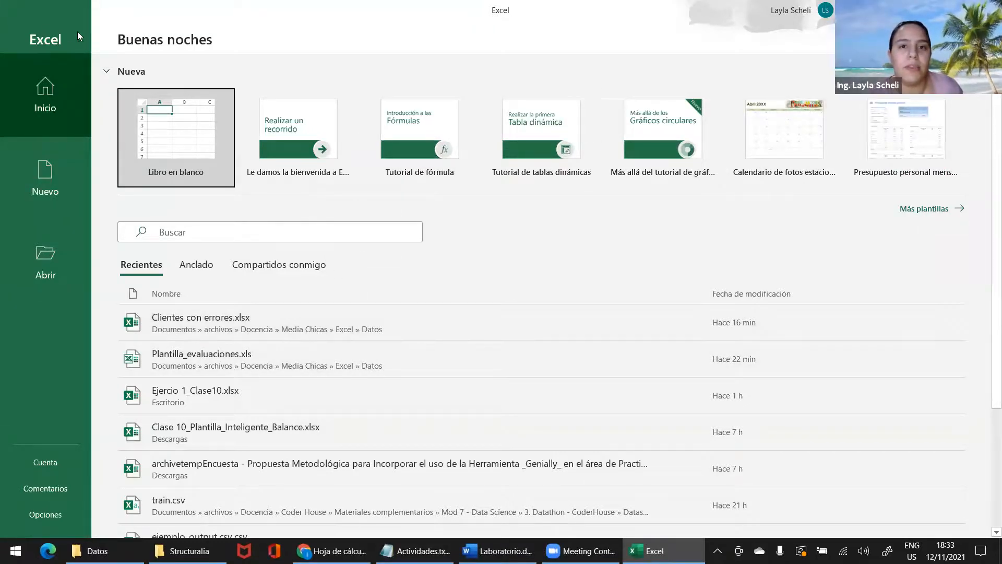
left_click(918, 210)
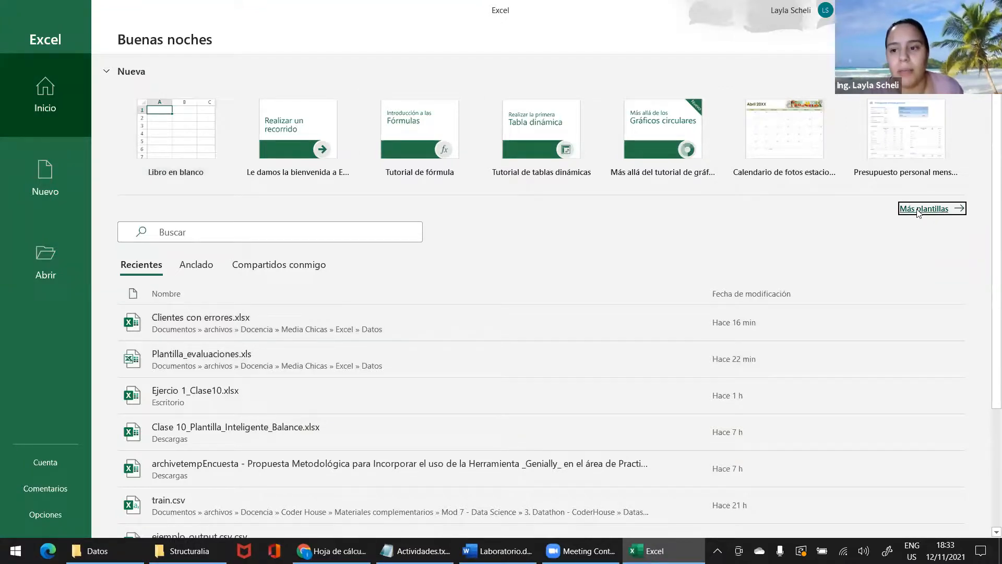
left_click(37, 92)
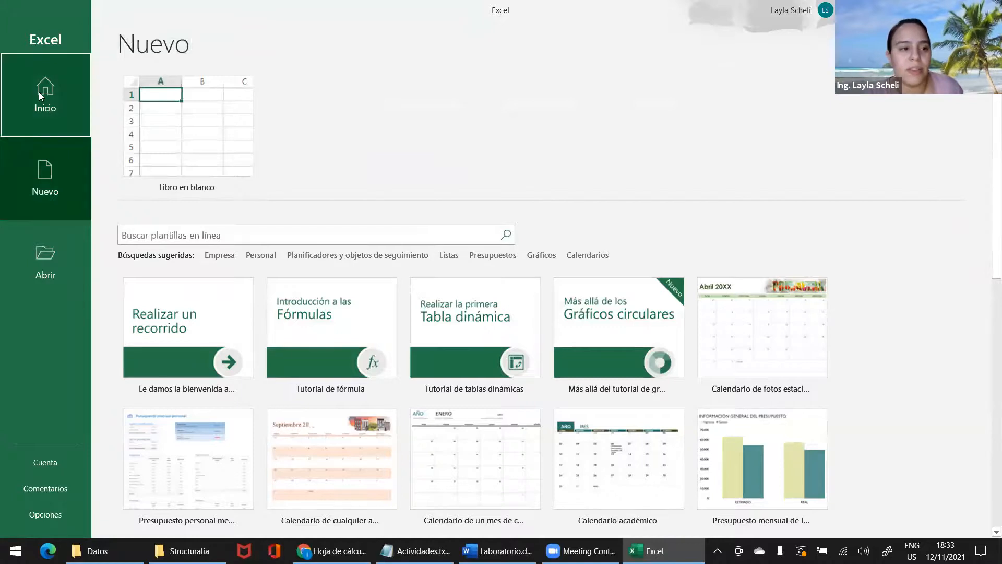
left_click(915, 210)
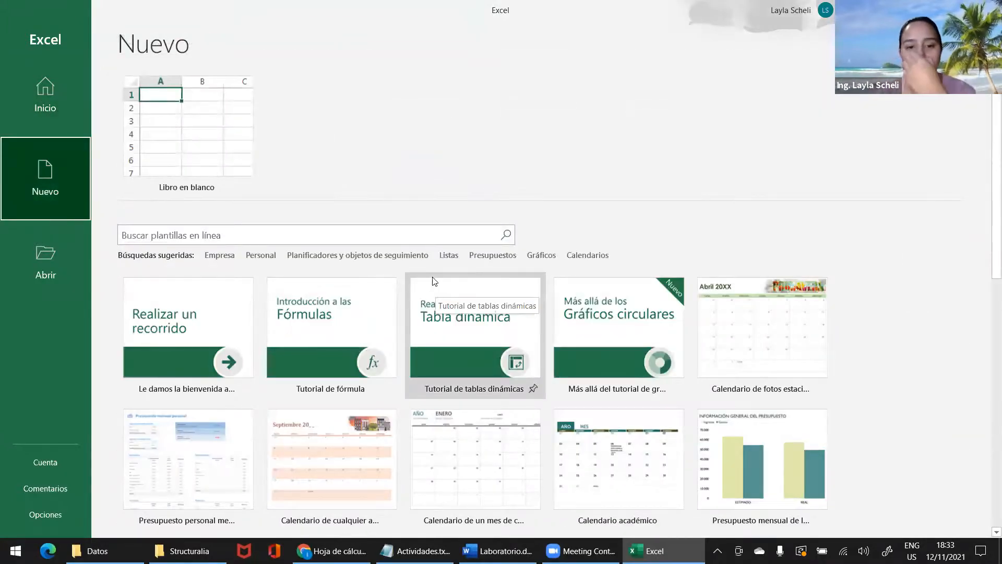
left_click(498, 256)
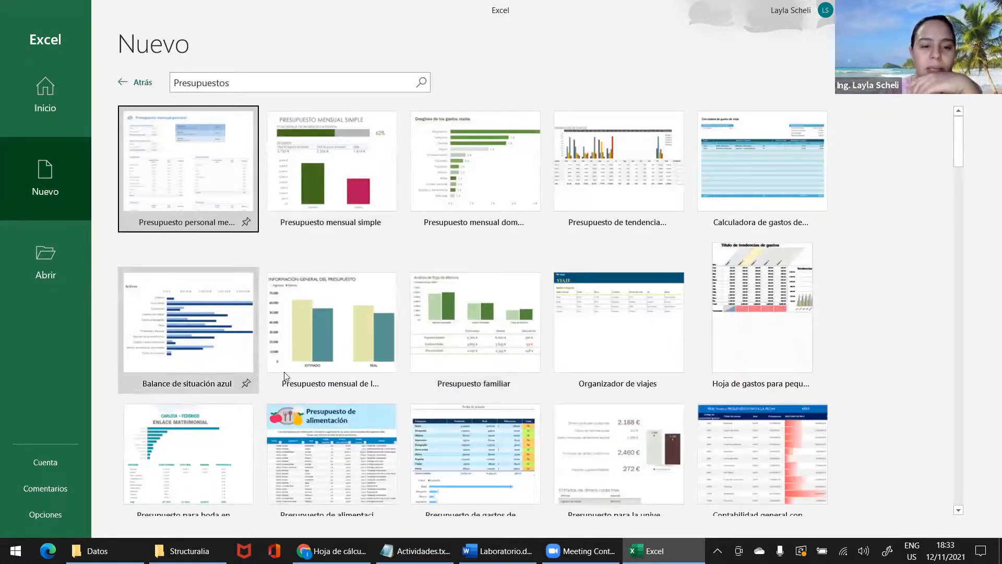
scroll(672, 368, "down", 1)
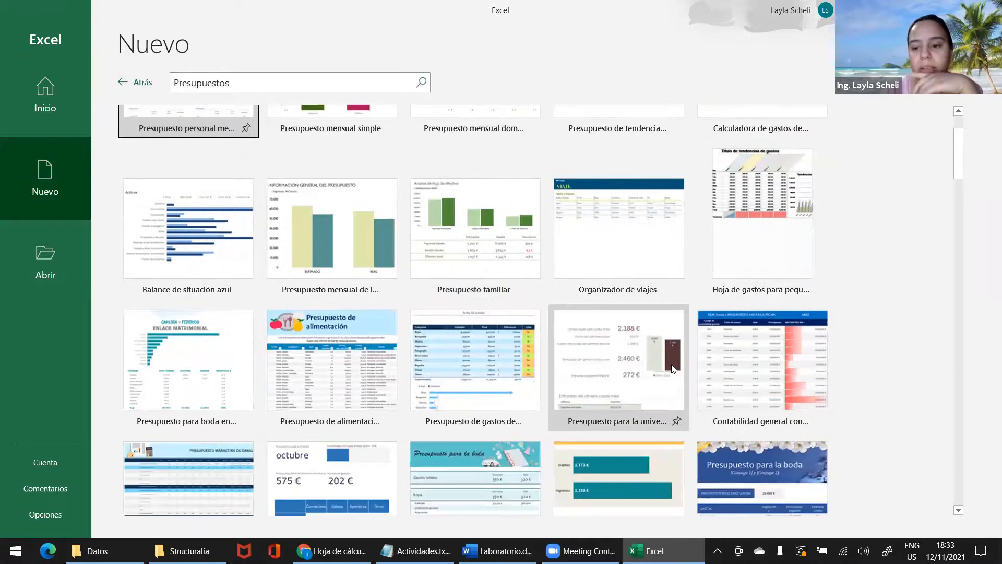
scroll(673, 368, "up", 1)
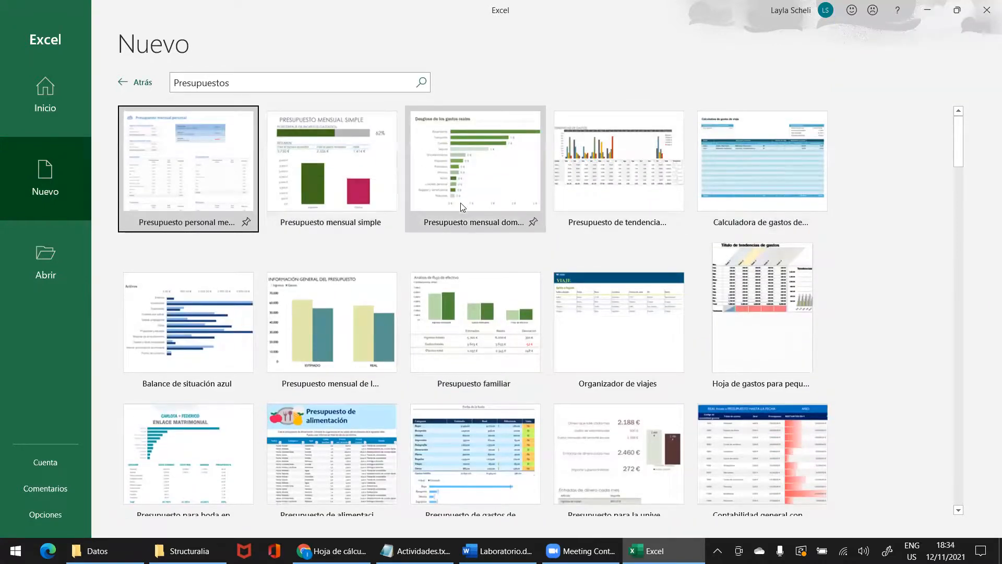
scroll(459, 203, "down", 4)
scroll(454, 202, "down", 3)
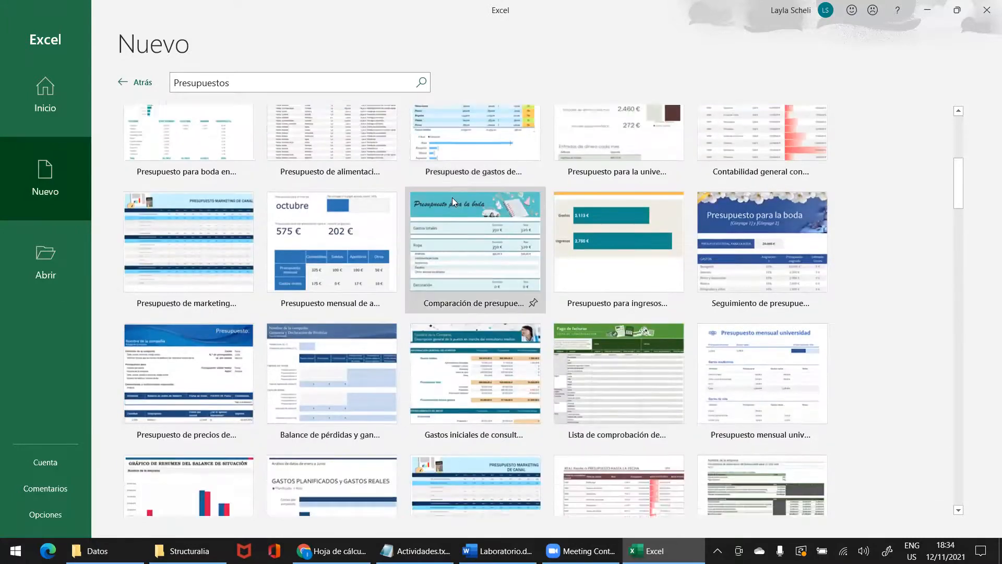
scroll(453, 202, "up", 4)
scroll(453, 202, "up", 2)
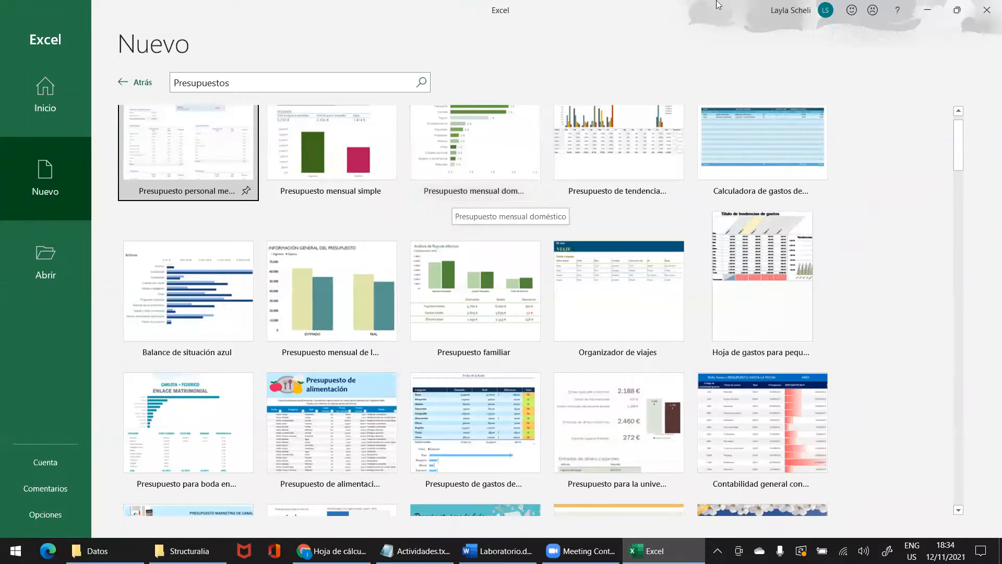
left_click(985, 6)
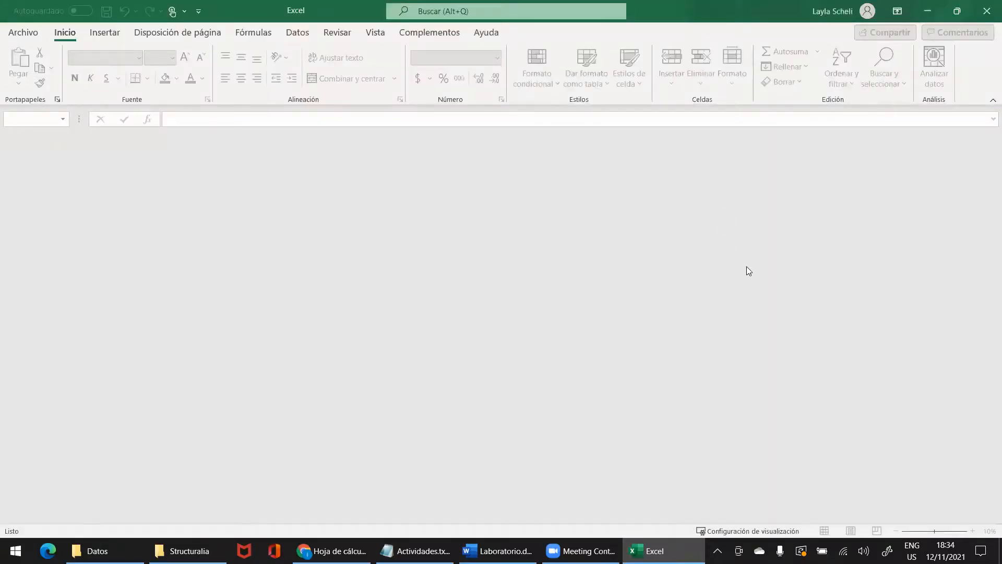